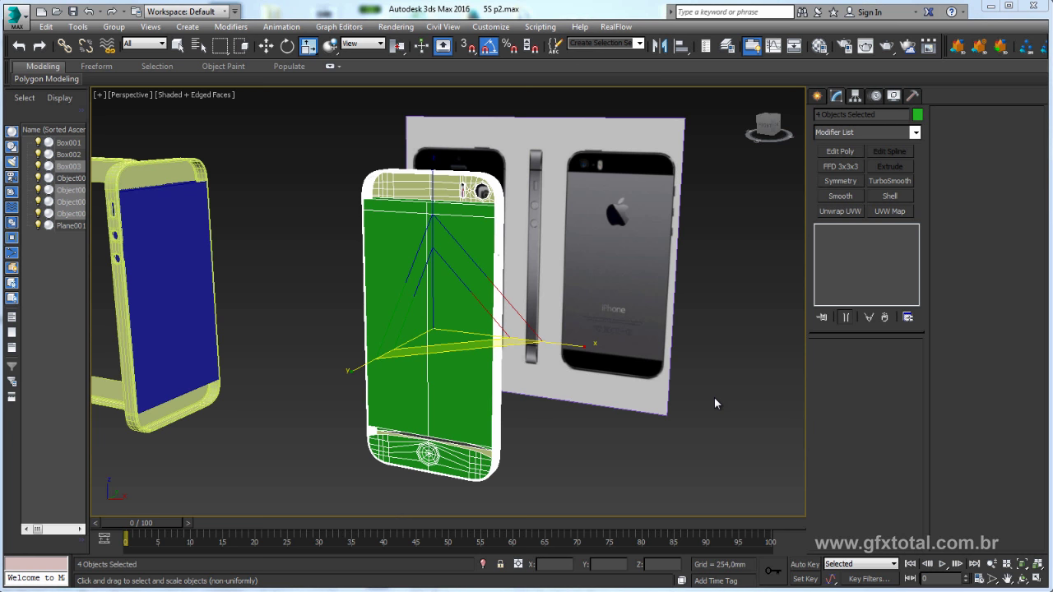
- Orbit around the phones and select the left phone body, Object007, by itself
{"action": "mouse_move", "coordinate": [420, 357]}
{"action": "left_mouse_down"}
{"action": "mouse_move", "coordinate": [470, 353]}
{"action": "mouse_move", "coordinate": [425, 357]}
{"action": "left_mouse_up"}
{"action": "mouse_move", "coordinate": [425, 357]}
{"action": "middle_mouse_down", "text": "alt"}
{"action": "mouse_move", "coordinate": [376, 357]}
{"action": "mouse_move", "coordinate": [472, 353]}
{"action": "mouse_move", "coordinate": [452, 368]}
{"action": "mouse_move", "coordinate": [251, 371]}
{"action": "mouse_move", "coordinate": [297, 353]}
{"action": "mouse_move", "coordinate": [343, 381]}
{"action": "middle_mouse_up", "text": "alt"}
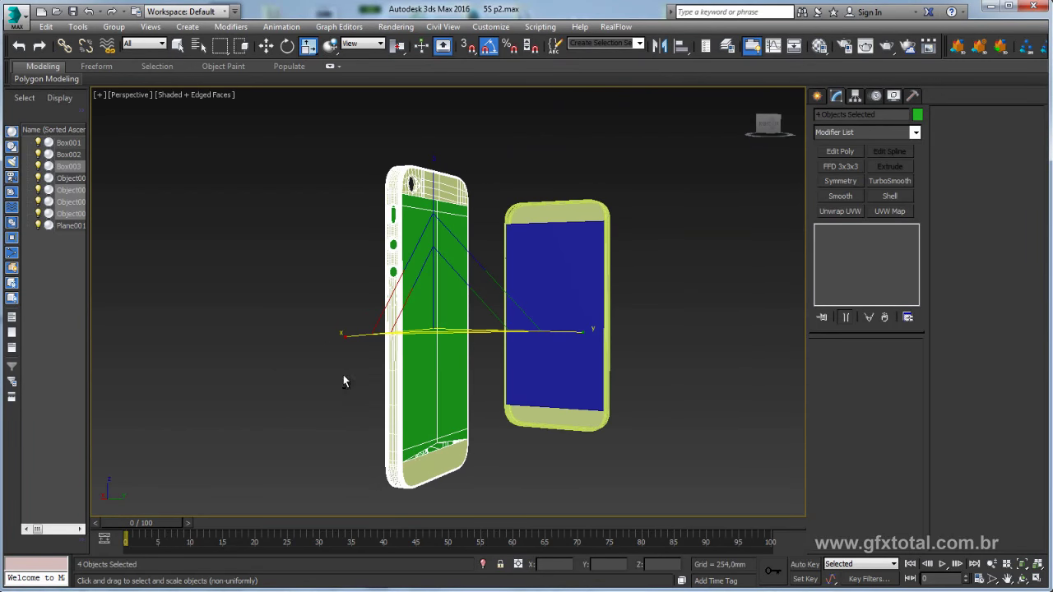
{"action": "left_click", "coordinate": [428, 468]}
{"action": "middle_click_drag", "start_coordinate": [520, 446], "coordinate": [502, 445], "text": "alt"}
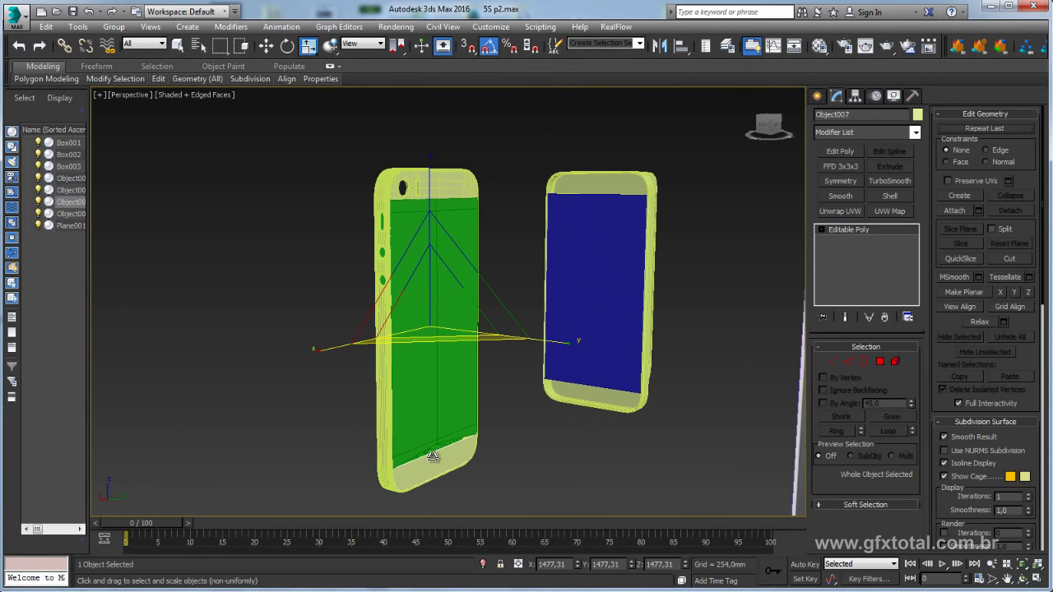
- Mirror the phone body across the Z axis as a copy
{"action": "left_click", "coordinate": [659, 46]}
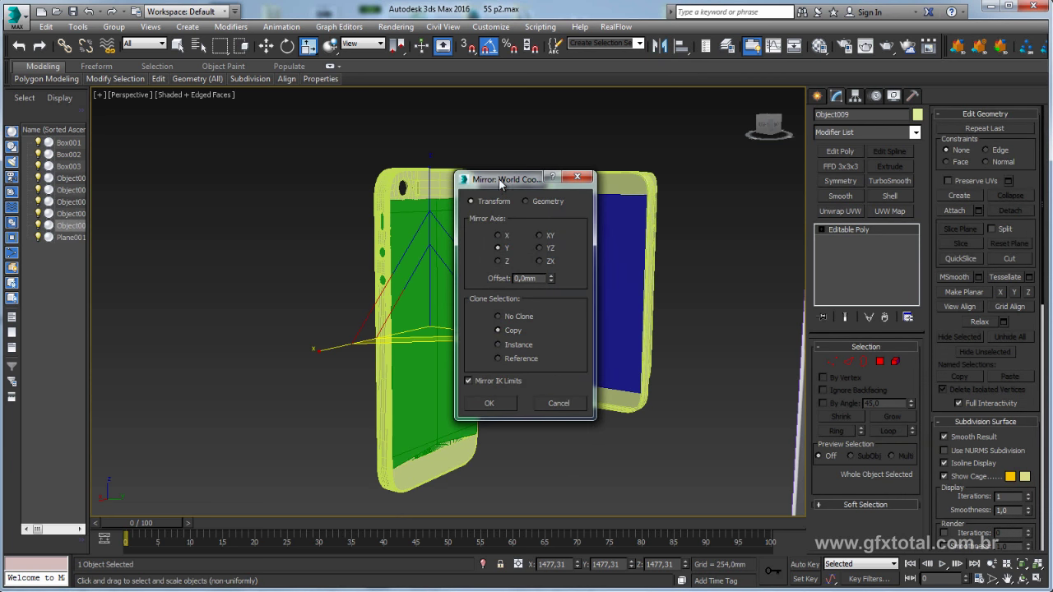
{"action": "left_click_drag", "start_coordinate": [500, 182], "coordinate": [561, 178]}
{"action": "left_click", "coordinate": [561, 257]}
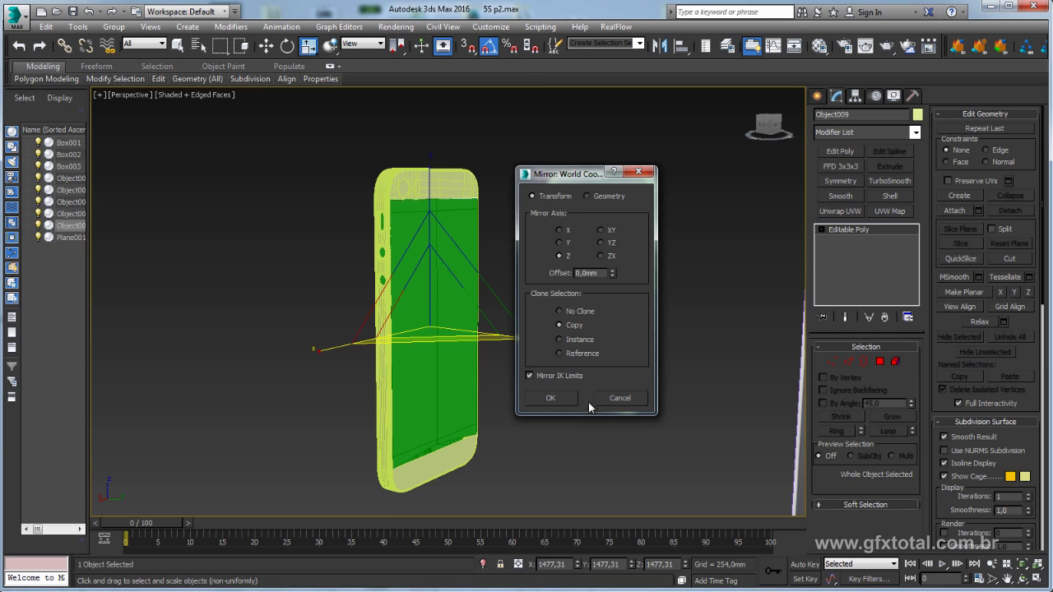
{"action": "left_click", "coordinate": [563, 400]}
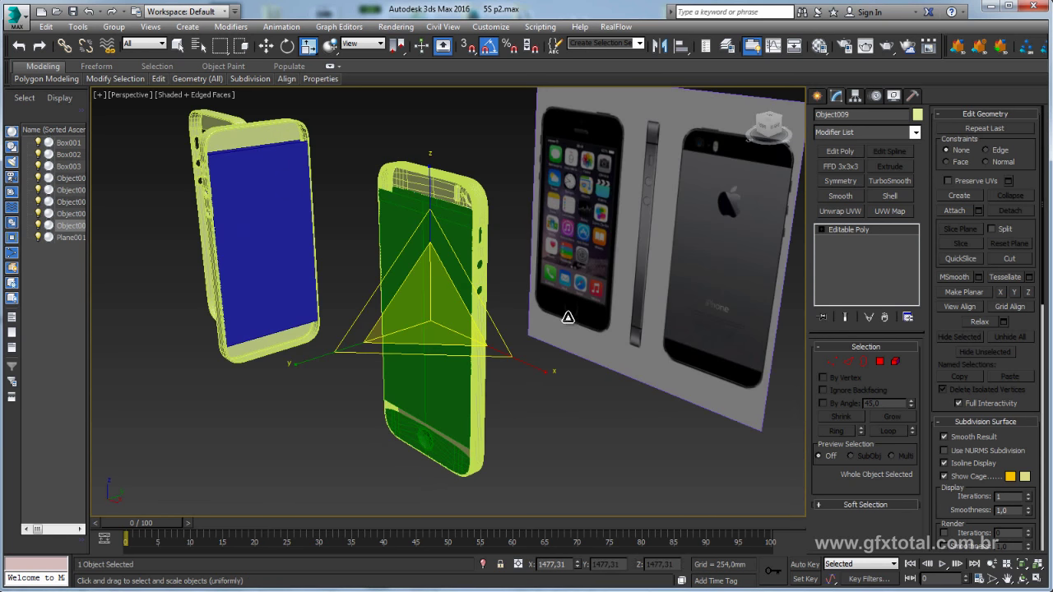
{"action": "mouse_move", "coordinate": [425, 465]}
{"action": "middle_mouse_down", "text": "alt"}
{"action": "mouse_move", "coordinate": [505, 318]}
{"action": "mouse_move", "coordinate": [463, 326]}
{"action": "mouse_move", "coordinate": [610, 96]}
{"action": "middle_mouse_up", "text": "alt"}
{"action": "scroll", "coordinate": [505, 317], "scroll_direction": "up", "scroll_amount": 3}
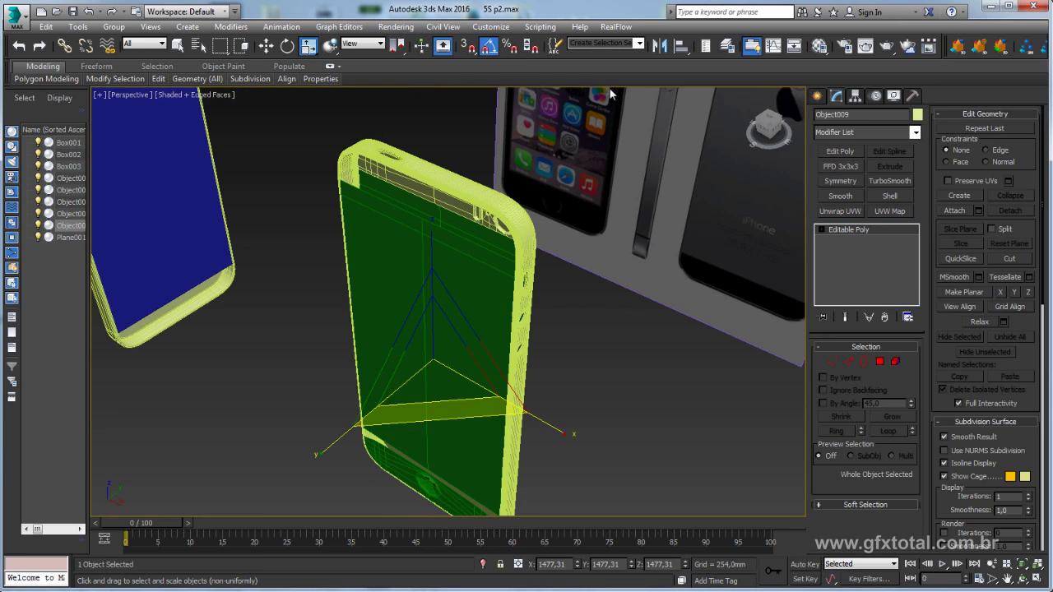
- Mirror the copy on the Y axis with No Clone, turning its green front toward the camera
{"action": "left_click", "coordinate": [659, 46]}
{"action": "left_click_drag", "start_coordinate": [504, 186], "coordinate": [587, 178]}
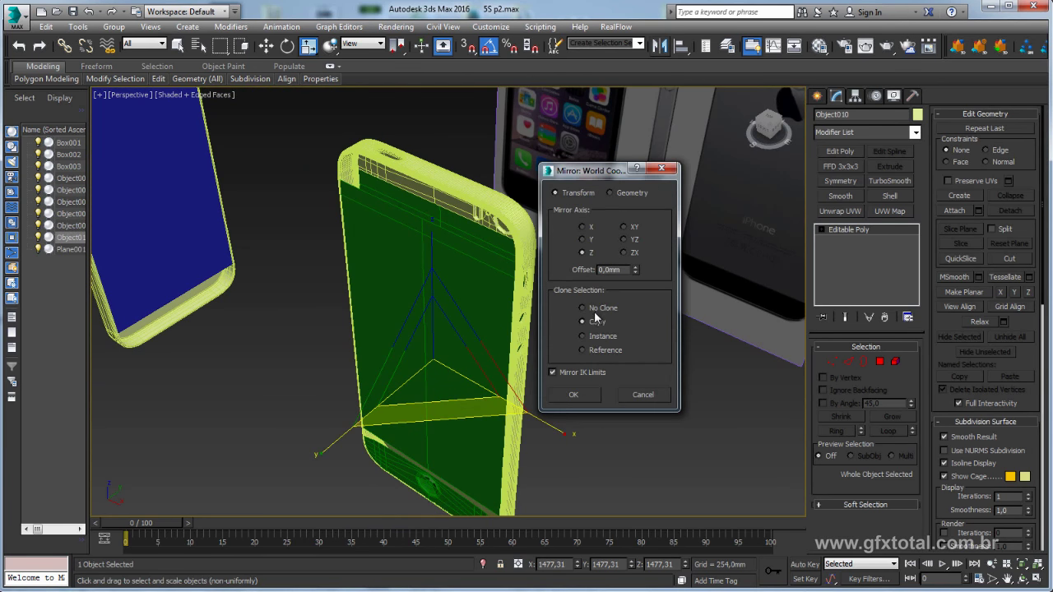
{"action": "left_click", "coordinate": [583, 307]}
{"action": "left_click", "coordinate": [583, 240]}
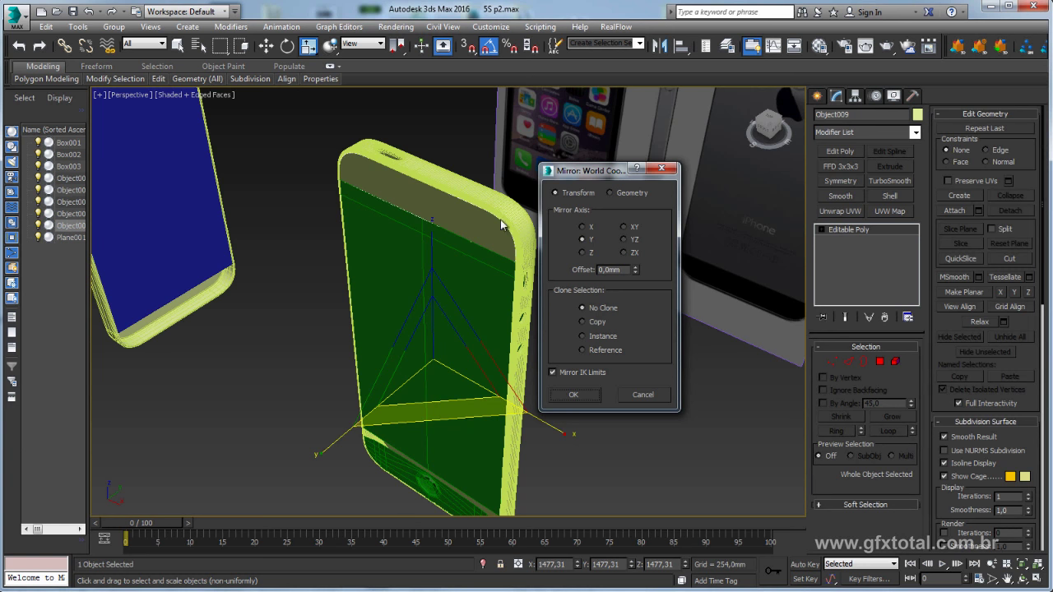
{"action": "left_click", "coordinate": [573, 395]}
{"action": "mouse_move", "coordinate": [574, 395]}
{"action": "middle_mouse_down", "text": "alt"}
{"action": "mouse_move", "coordinate": [493, 387]}
{"action": "mouse_move", "coordinate": [463, 370]}
{"action": "mouse_move", "coordinate": [481, 433]}
{"action": "middle_mouse_up", "text": "alt"}
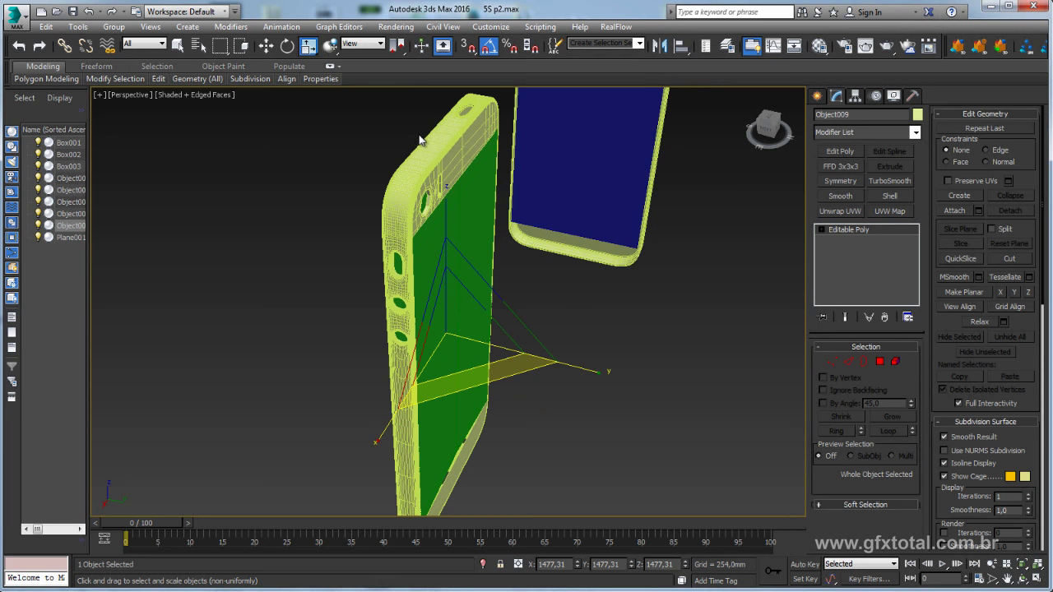
{"action": "middle_click_drag", "start_coordinate": [420, 140], "coordinate": [550, 202], "text": "alt"}
{"action": "mouse_move", "coordinate": [425, 157]}
{"action": "middle_mouse_down", "text": "alt"}
{"action": "mouse_move", "coordinate": [425, 178]}
{"action": "mouse_move", "coordinate": [417, 145]}
{"action": "mouse_move", "coordinate": [357, 121]}
{"action": "middle_mouse_up", "text": "alt"}
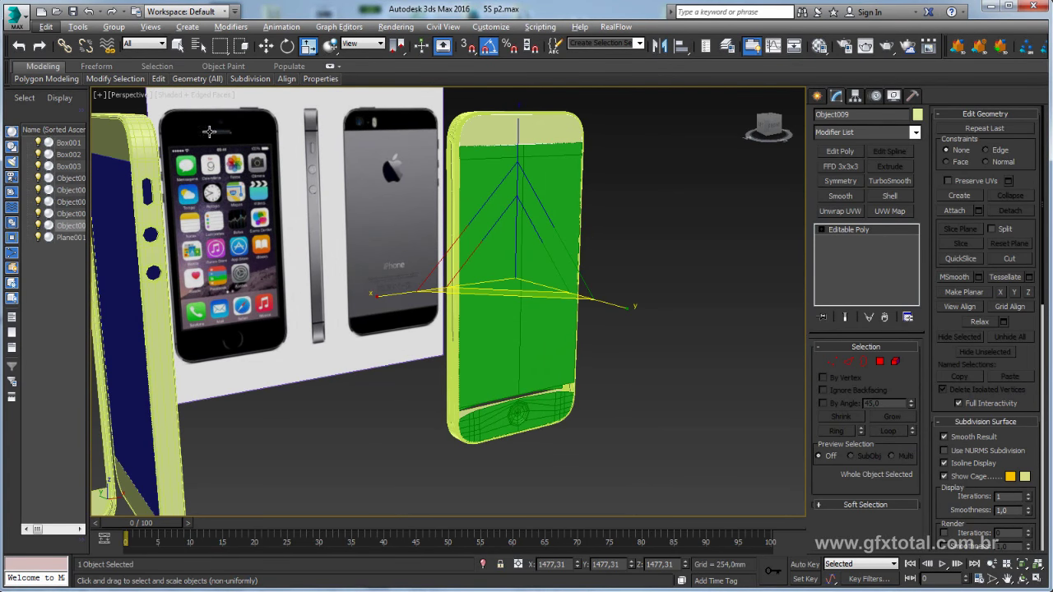
- In Edge mode, connect the two top edges of Object009 with a new edge
{"action": "left_click", "coordinate": [848, 361]}
{"action": "middle_click_drag", "start_coordinate": [606, 160], "coordinate": [519, 172], "text": "alt"}
{"action": "left_click", "coordinate": [520, 123]}
{"action": "middle_click_drag", "start_coordinate": [520, 123], "coordinate": [587, 220], "text": "alt"}
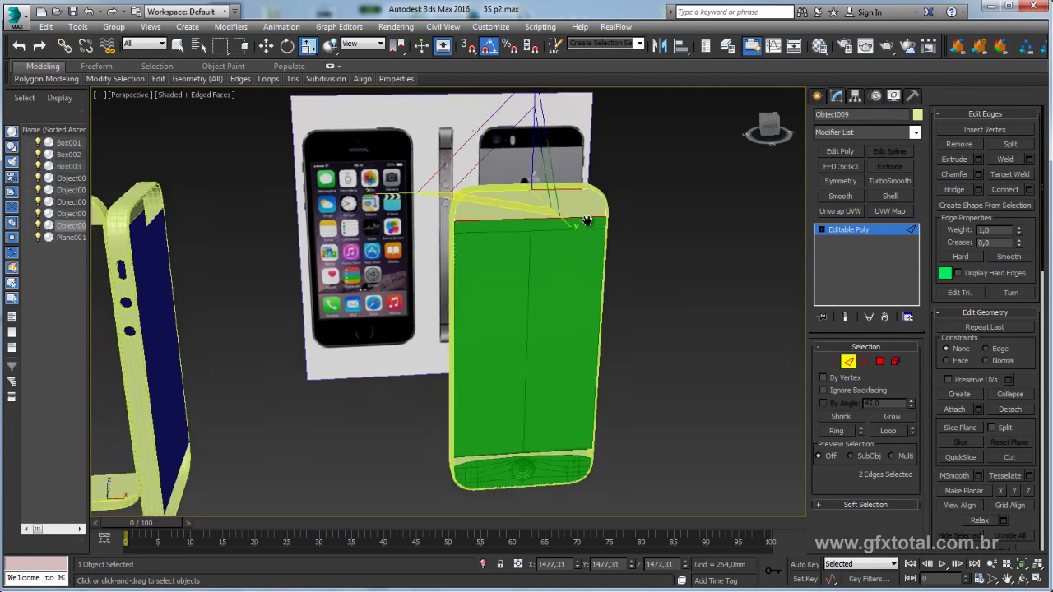
{"action": "scroll", "coordinate": [586, 221], "scroll_direction": "up", "scroll_amount": 3}
{"action": "left_click", "coordinate": [1006, 189]}
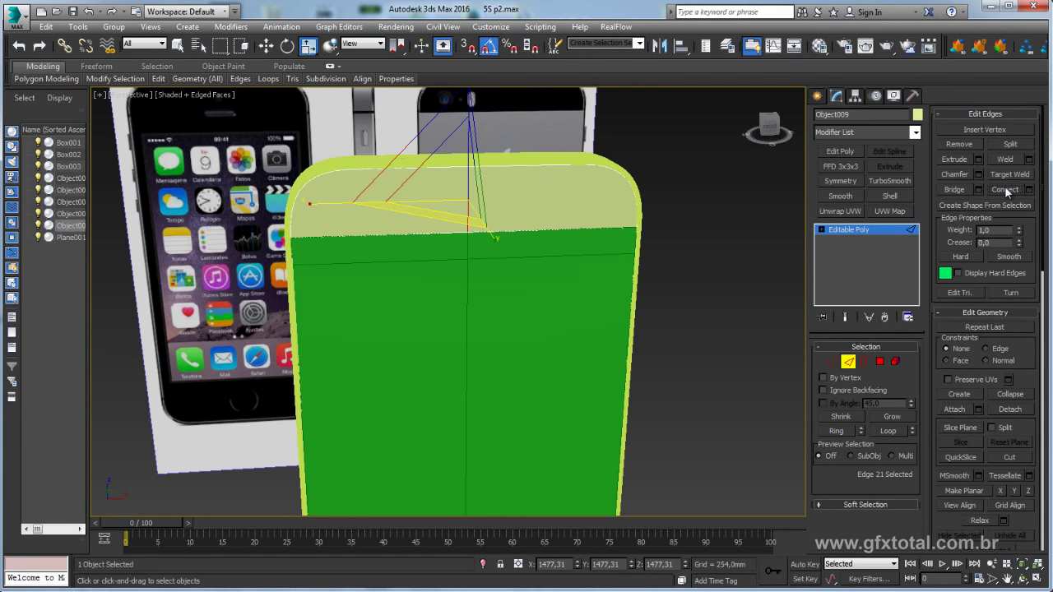
{"action": "mouse_move", "coordinate": [535, 245]}
{"action": "middle_mouse_down", "text": "alt"}
{"action": "mouse_move", "coordinate": [434, 239]}
{"action": "mouse_move", "coordinate": [493, 223]}
{"action": "mouse_move", "coordinate": [482, 236]}
{"action": "mouse_move", "coordinate": [509, 237]}
{"action": "middle_mouse_up", "text": "alt"}
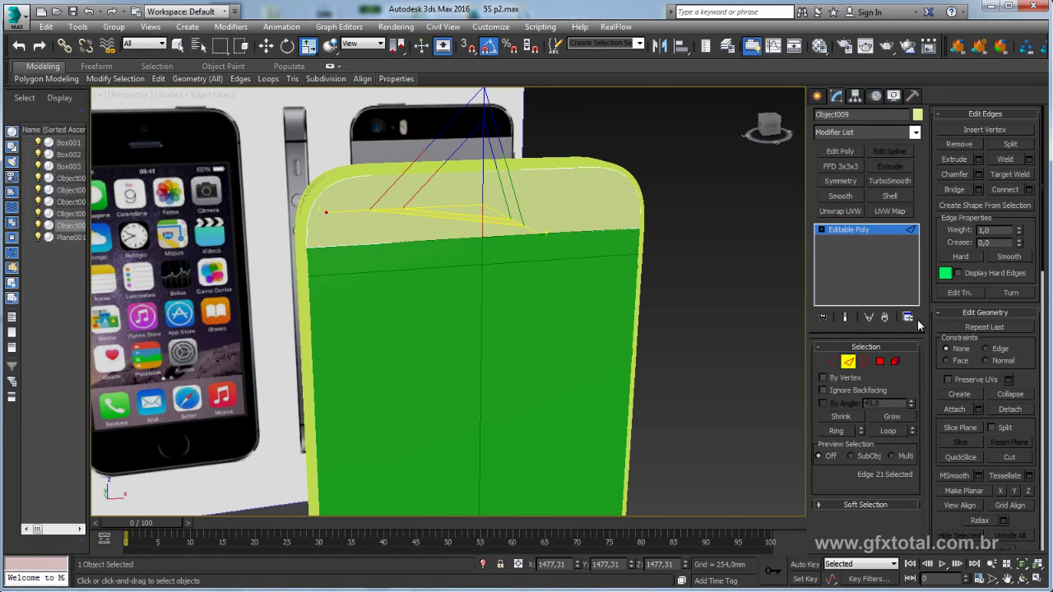
- Set Object009's object colour to blue
{"action": "left_click", "coordinate": [918, 114]}
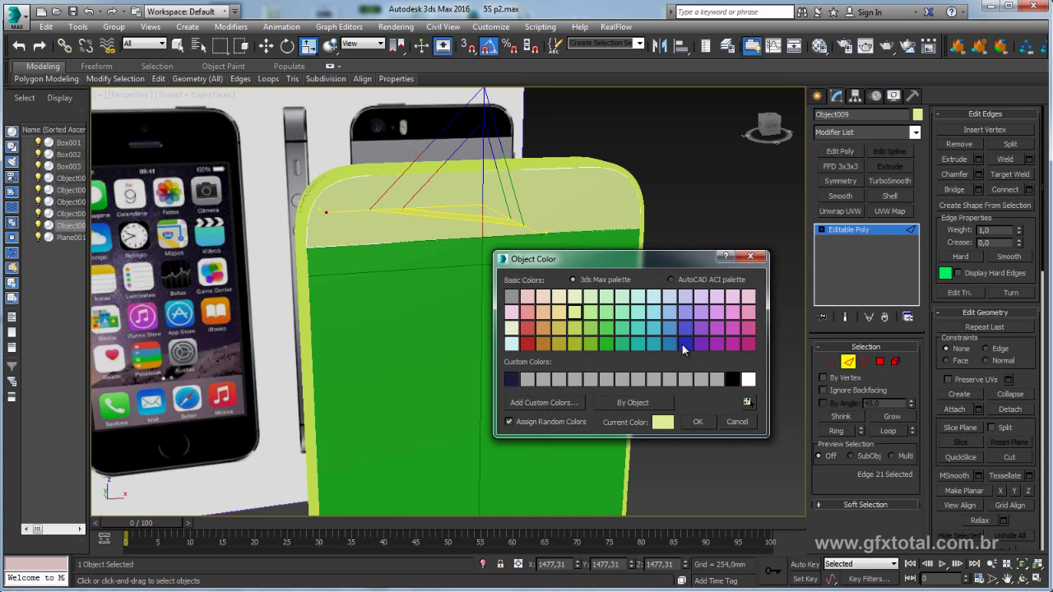
{"action": "left_click", "coordinate": [681, 343]}
{"action": "left_click", "coordinate": [698, 421]}
{"action": "scroll", "coordinate": [550, 297], "scroll_direction": "up", "scroll_amount": 2}
{"action": "scroll", "coordinate": [675, 294], "scroll_direction": "up", "scroll_amount": 2}
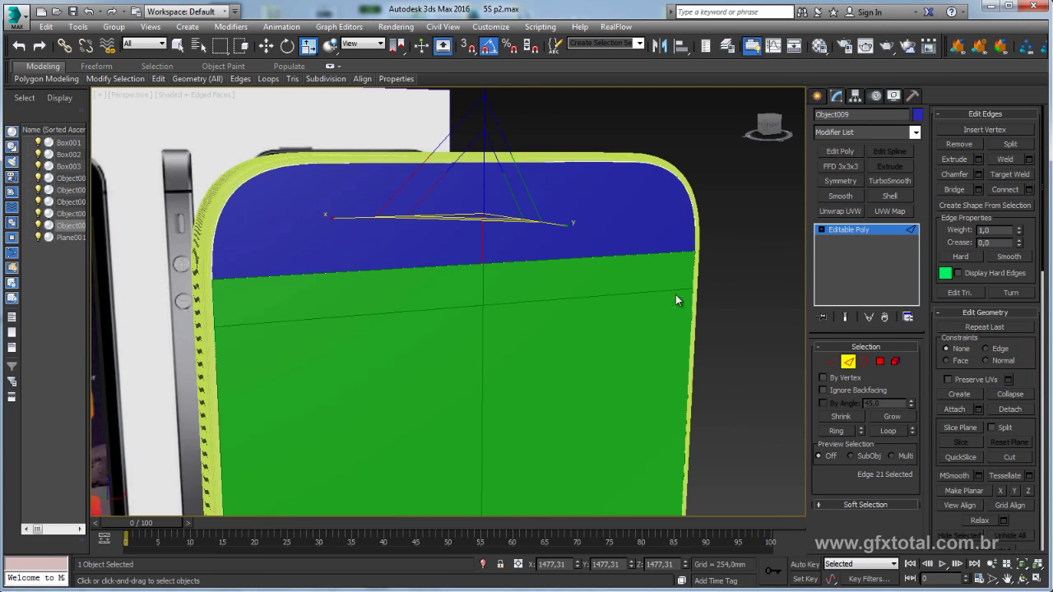
- Return to object level and isolate the blue piece as the only visible object
{"action": "left_click", "coordinate": [865, 227]}
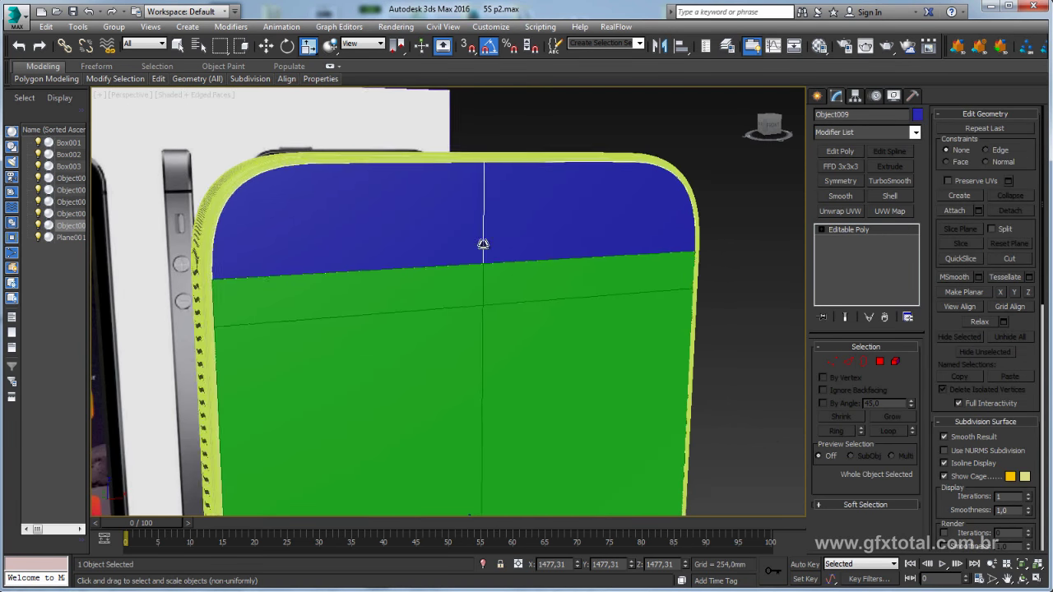
{"action": "mouse_move", "coordinate": [482, 244]}
{"action": "middle_mouse_down"}
{"action": "mouse_move", "coordinate": [514, 291]}
{"action": "mouse_move", "coordinate": [344, 286]}
{"action": "middle_mouse_up"}
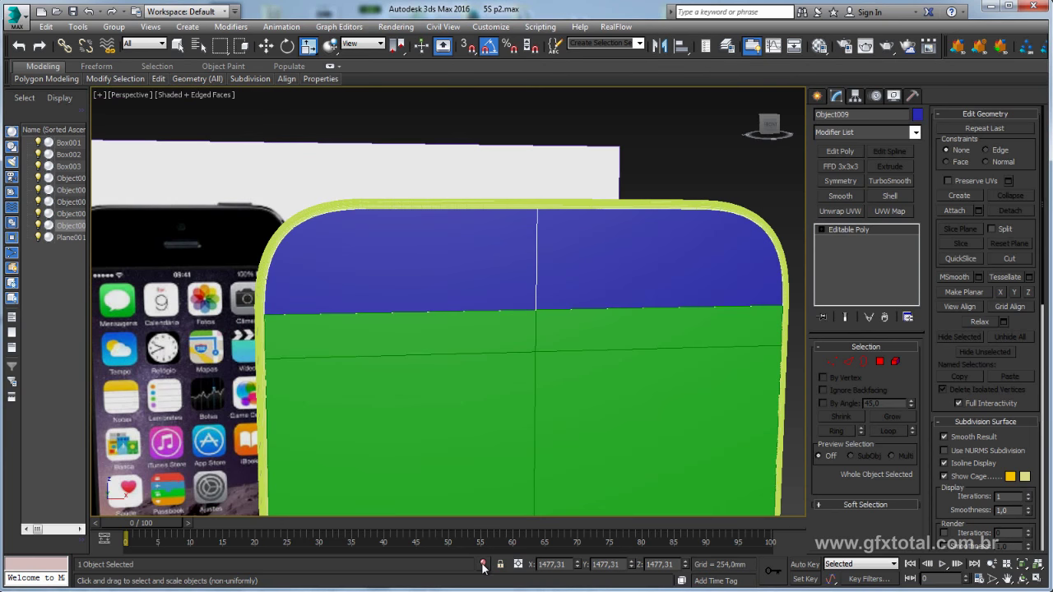
{"action": "left_click", "coordinate": [483, 565]}
{"action": "middle_click_drag", "start_coordinate": [436, 348], "coordinate": [638, 391], "text": "alt"}
{"action": "scroll", "coordinate": [576, 378], "scroll_direction": "up", "scroll_amount": 5}
- In Vertex mode, Cut three horizontal edges from the left edge to the vertical edge
{"action": "left_click", "coordinate": [832, 362]}
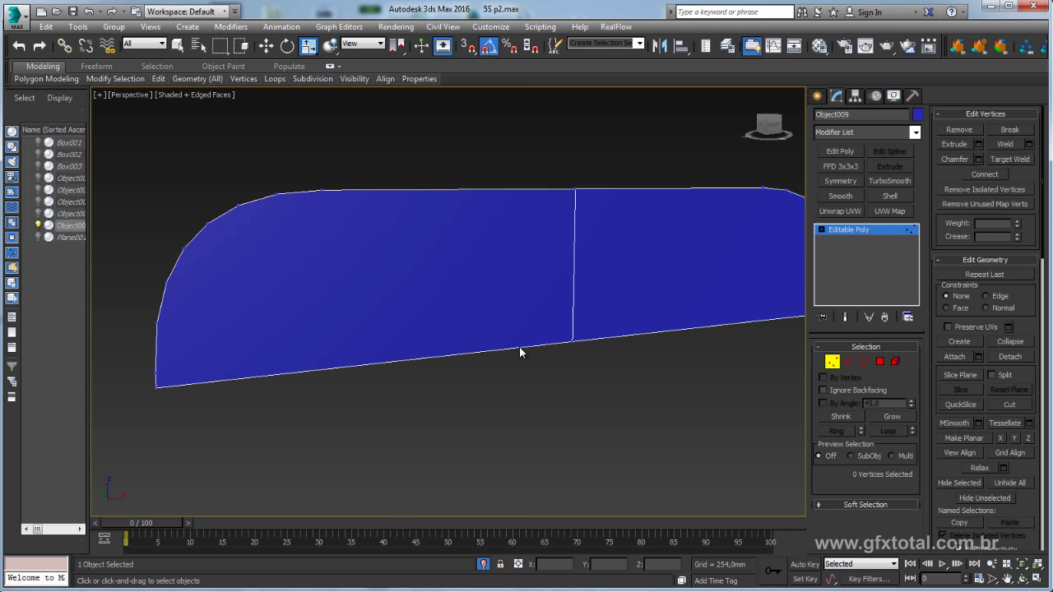
{"action": "right_click", "coordinate": [344, 325]}
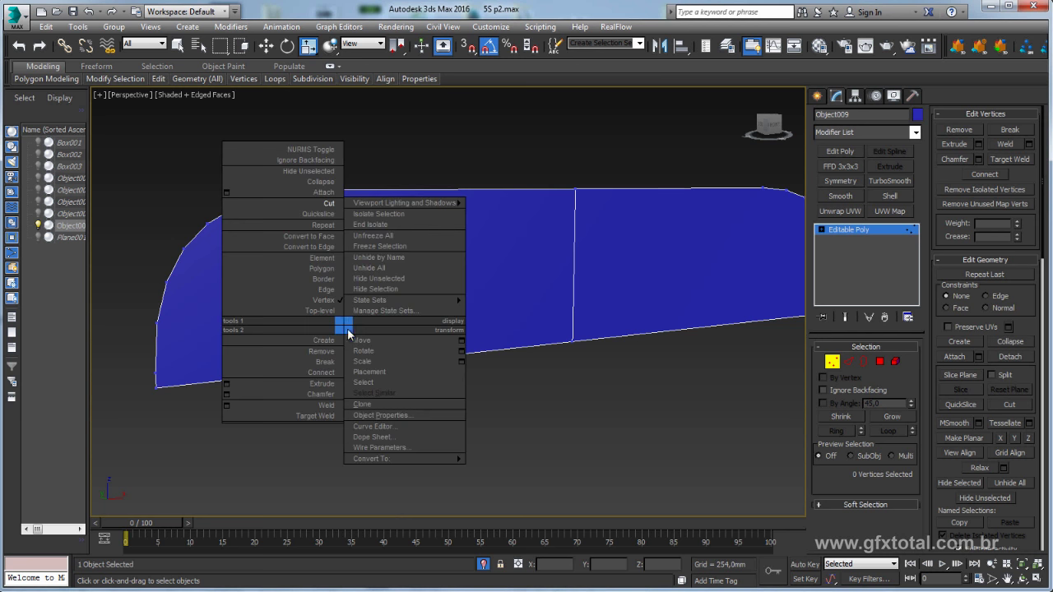
{"action": "left_click", "coordinate": [331, 205]}
{"action": "left_click", "coordinate": [156, 372]}
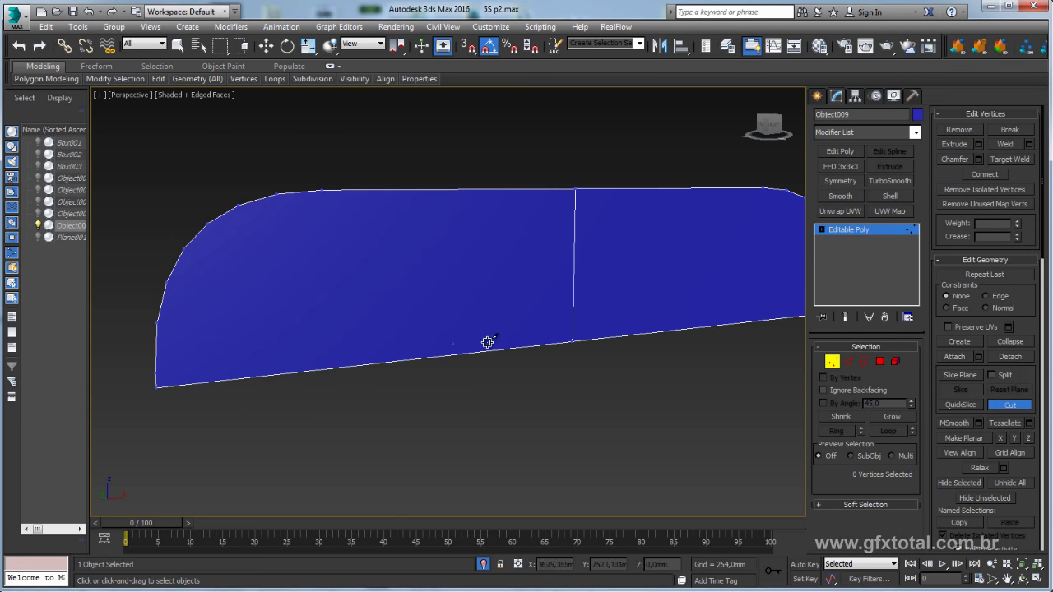
{"action": "left_click", "coordinate": [574, 332]}
{"action": "right_click", "coordinate": [321, 301]}
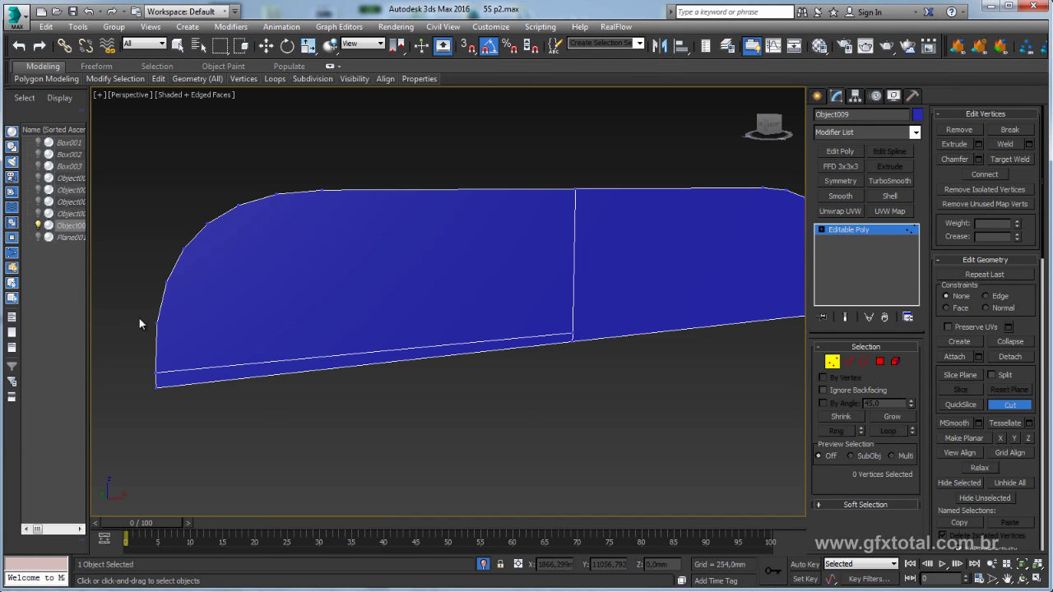
{"action": "left_click", "coordinate": [165, 322]}
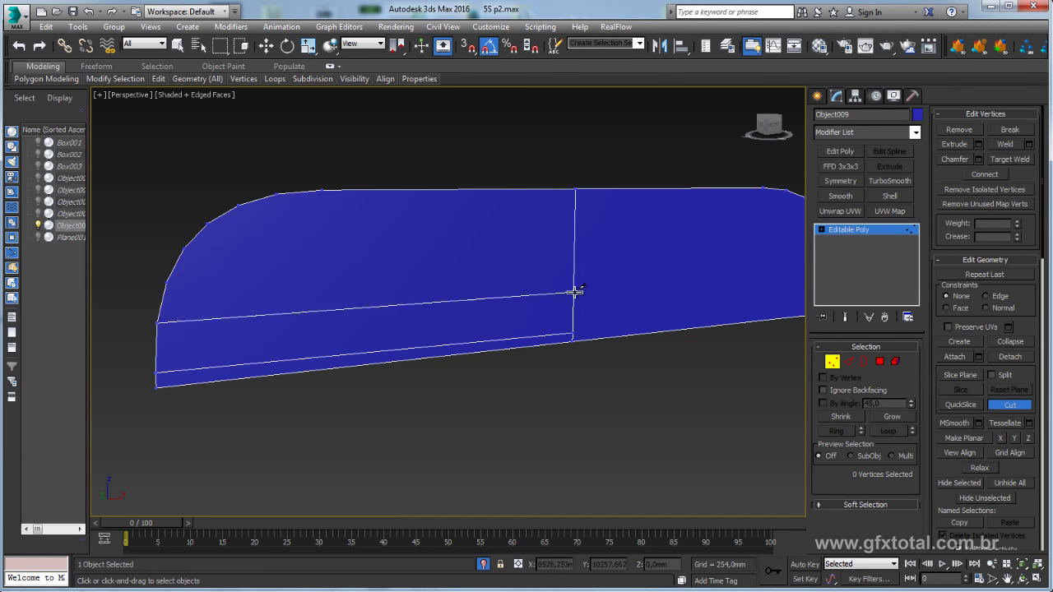
{"action": "left_click", "coordinate": [573, 293]}
{"action": "right_click", "coordinate": [523, 285]}
{"action": "left_click", "coordinate": [167, 280]}
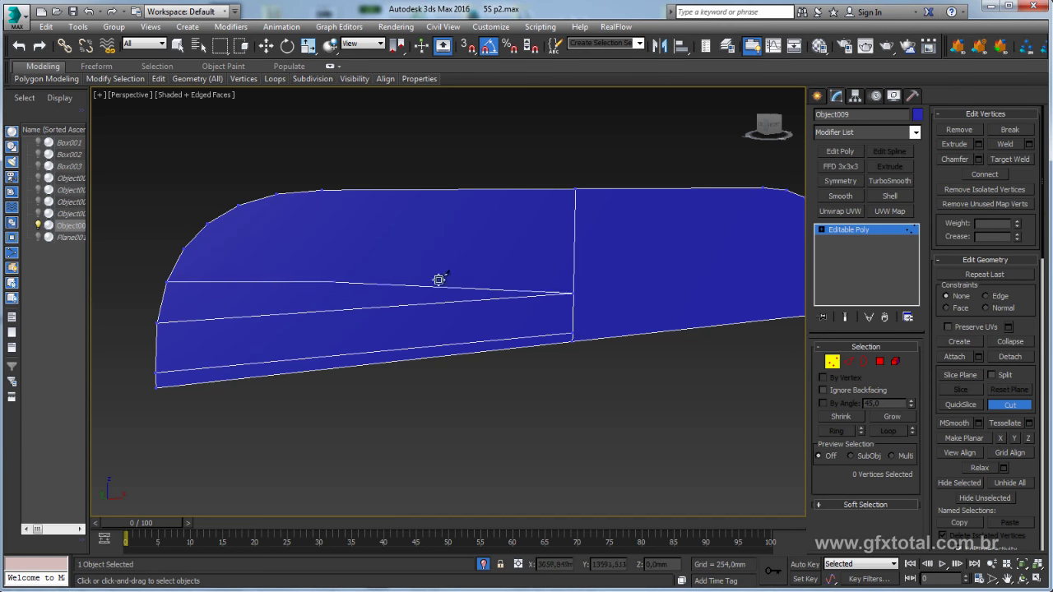
{"action": "left_click", "coordinate": [573, 264]}
{"action": "right_click", "coordinate": [573, 264]}
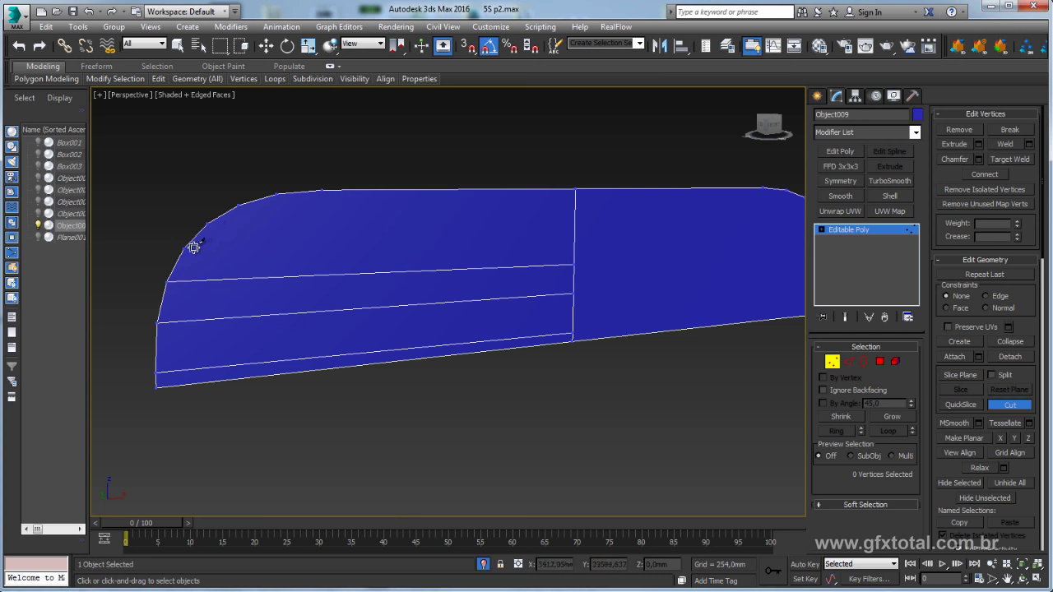
- Cut three vertical edges from the top edge to the bottom edge, undoing one stray diagonal
{"action": "left_click", "coordinate": [321, 192]}
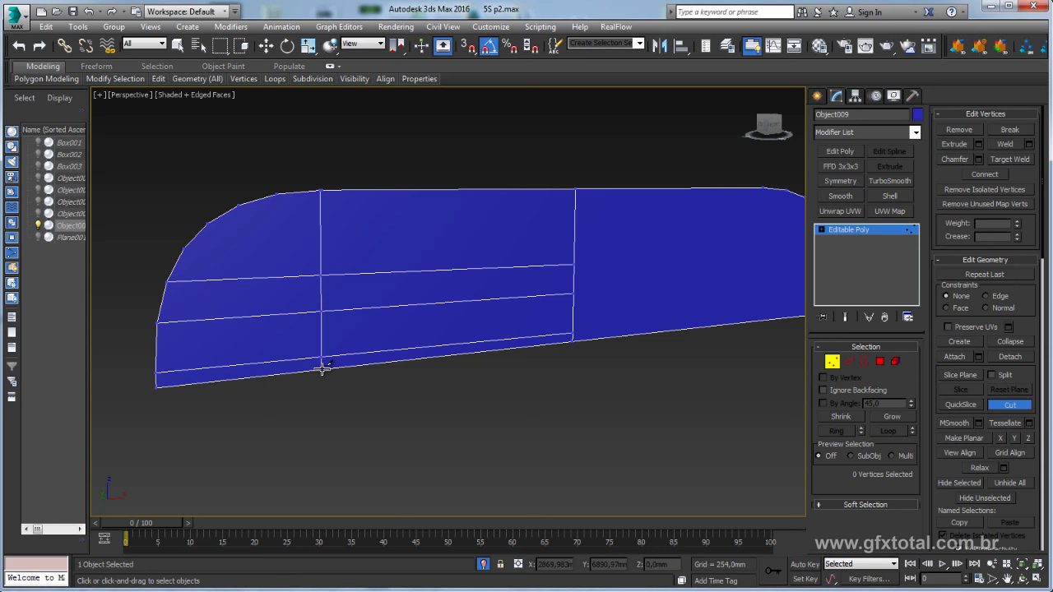
{"action": "left_click", "coordinate": [323, 367]}
{"action": "right_click", "coordinate": [323, 367]}
{"action": "left_click", "coordinate": [277, 195]}
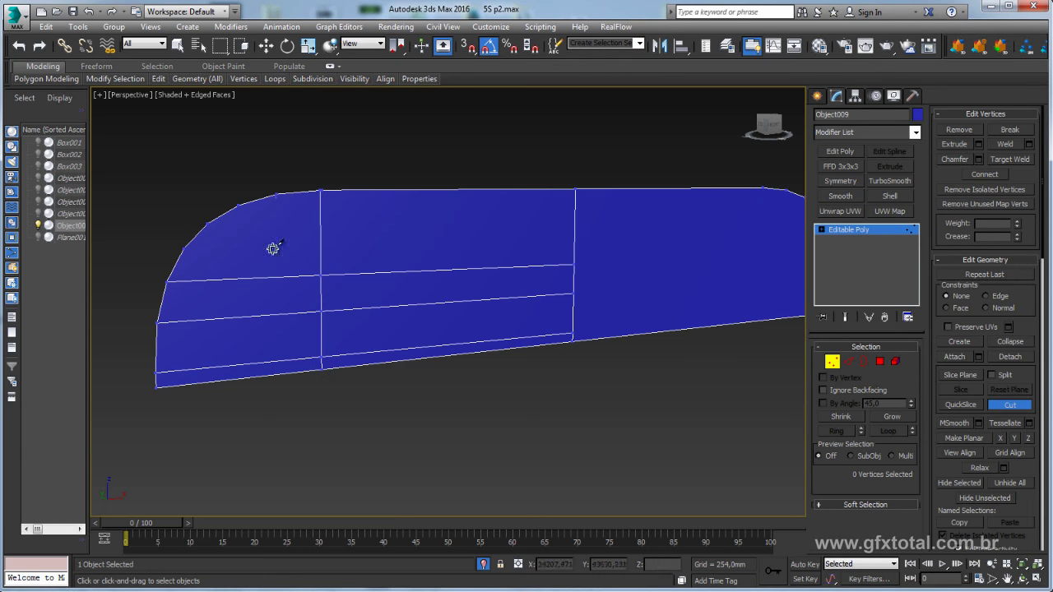
{"action": "left_click", "coordinate": [279, 371]}
{"action": "right_click", "coordinate": [279, 370]}
{"action": "left_click", "coordinate": [239, 205]}
{"action": "left_click", "coordinate": [168, 281]}
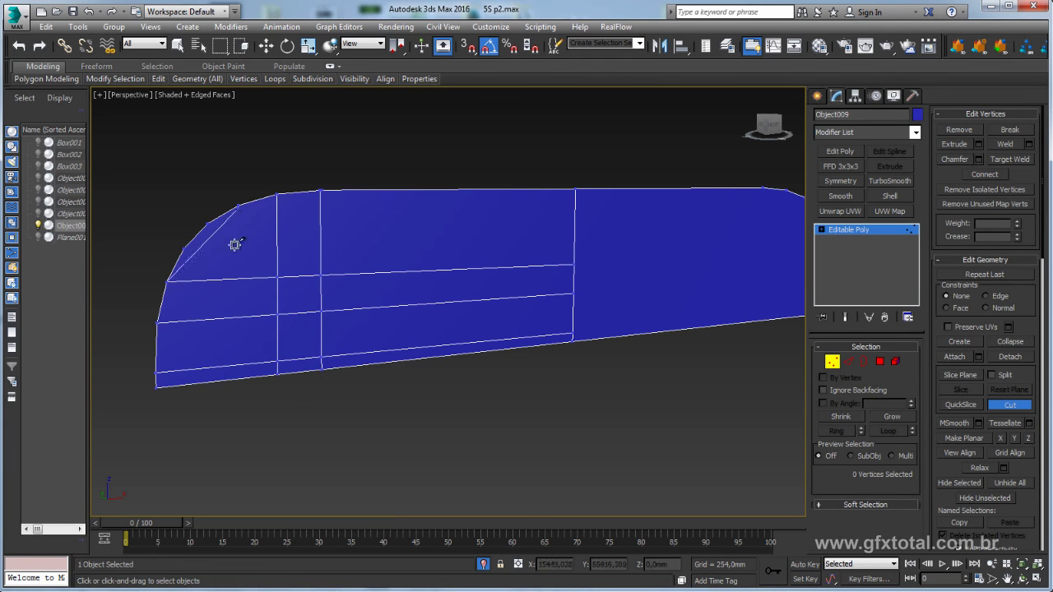
{"action": "key", "text": "ctrl+z"}
{"action": "left_click", "coordinate": [239, 206]}
{"action": "left_click", "coordinate": [245, 380]}
{"action": "right_click", "coordinate": [245, 380]}
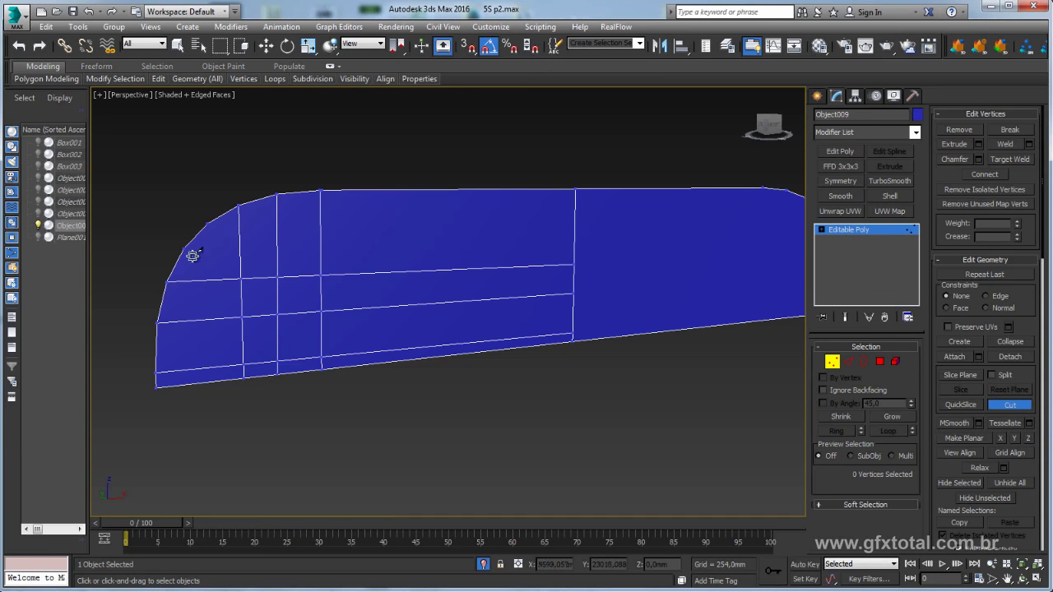
- Cut one more horizontal edge across the panel, then exit Vertex mode
{"action": "left_click", "coordinate": [183, 246]}
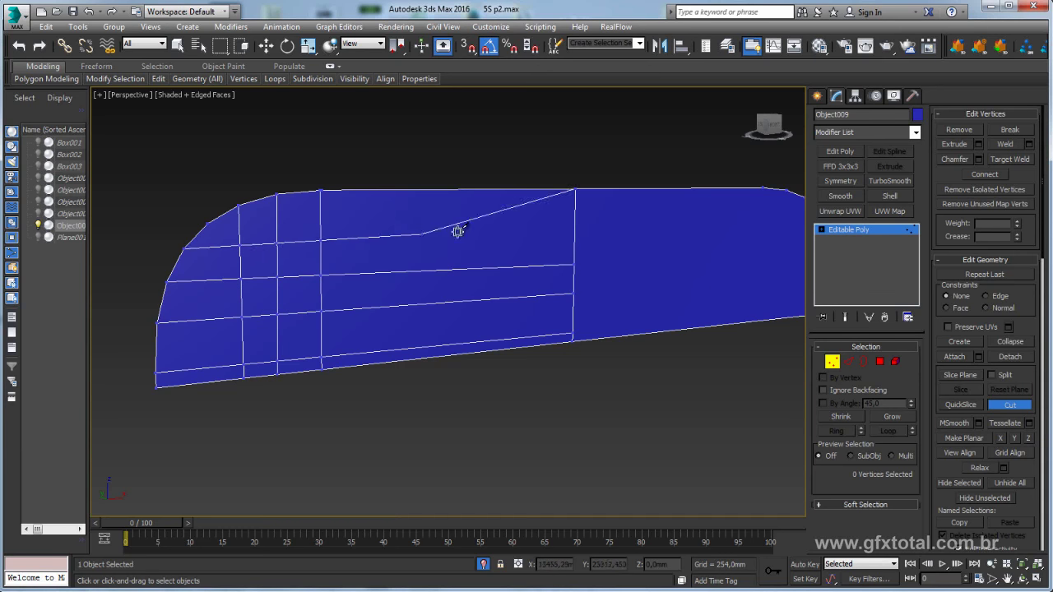
{"action": "left_click", "coordinate": [576, 228]}
{"action": "right_click", "coordinate": [623, 242]}
{"action": "mouse_move", "coordinate": [688, 280]}
{"action": "middle_mouse_down", "text": "alt"}
{"action": "mouse_move", "coordinate": [642, 284]}
{"action": "mouse_move", "coordinate": [605, 233]}
{"action": "mouse_move", "coordinate": [630, 243]}
{"action": "middle_mouse_up", "text": "alt"}
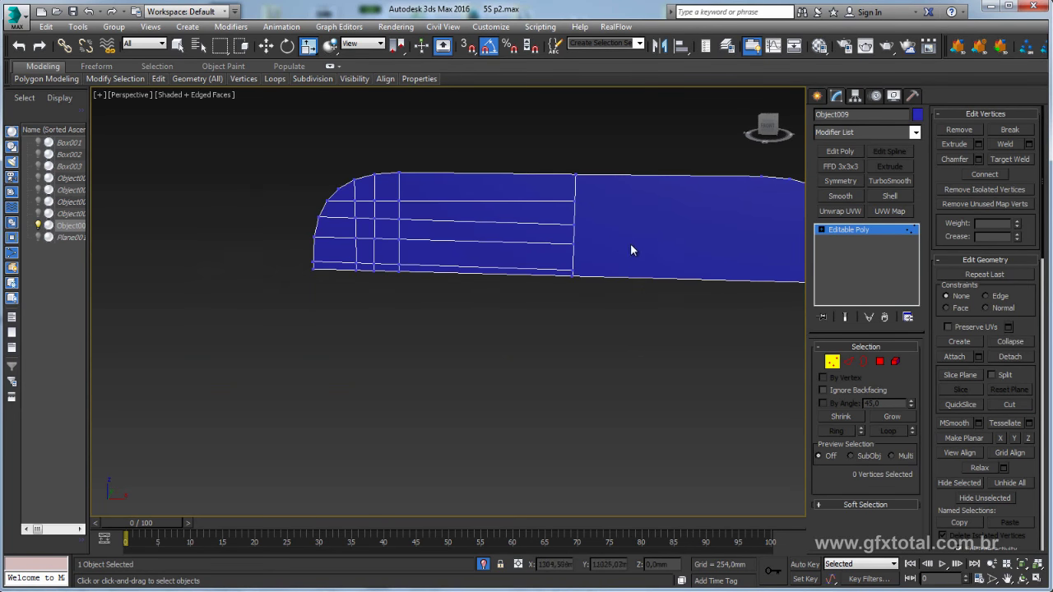
{"action": "middle_click_drag", "start_coordinate": [772, 266], "coordinate": [651, 279]}
{"action": "left_click", "coordinate": [861, 228]}
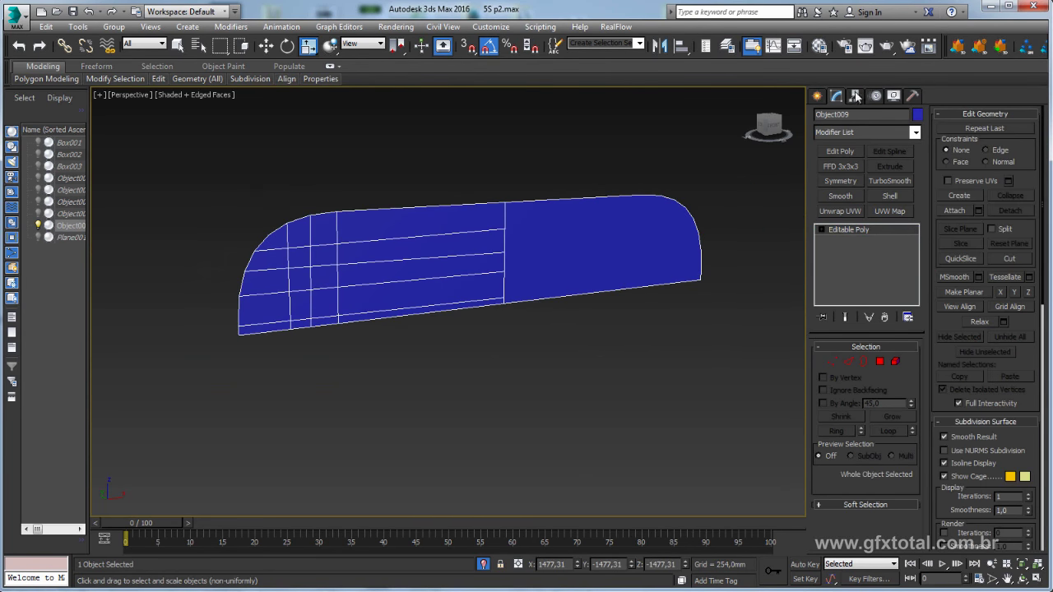
- Centre the panel's pivot on the object using Affect Pivot Only
{"action": "left_click", "coordinate": [855, 96]}
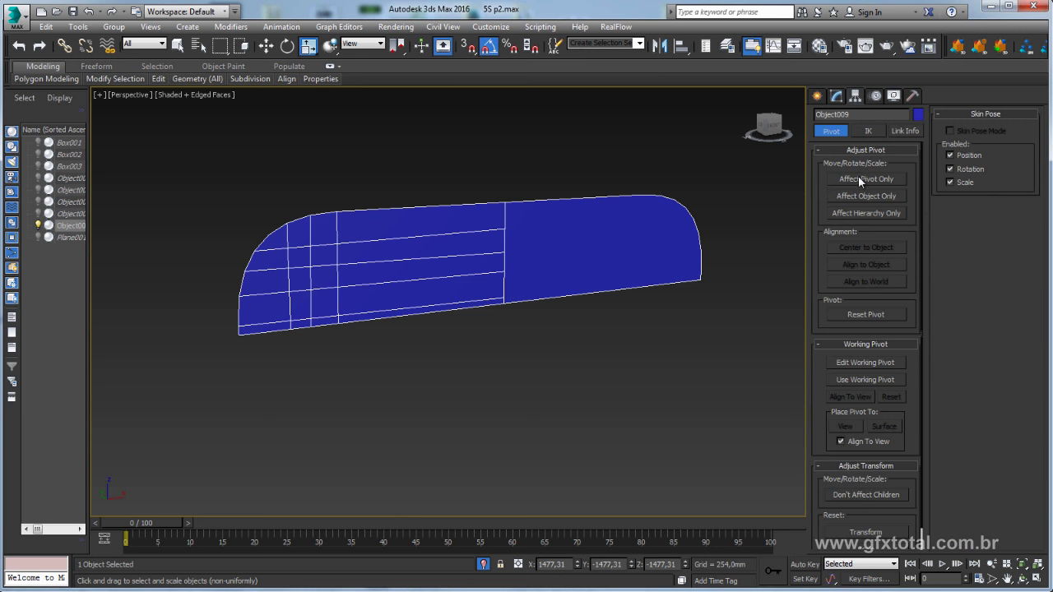
{"action": "left_click", "coordinate": [861, 180]}
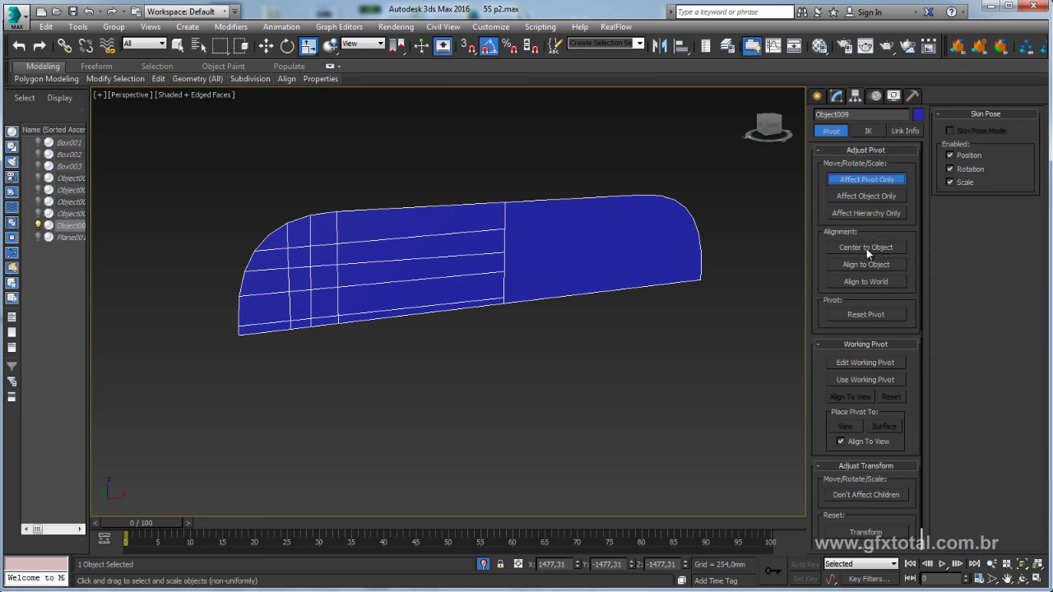
{"action": "left_click", "coordinate": [866, 249]}
{"action": "left_click", "coordinate": [856, 180]}
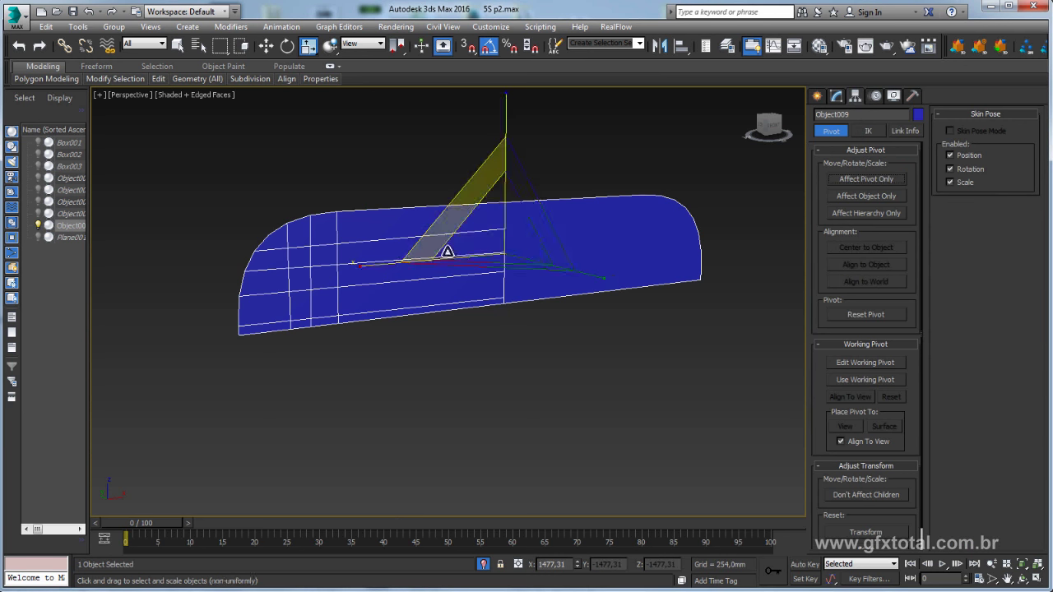
- Add a Symmetry modifier, convert to Editable Poly, and end isolation to show the phones
{"action": "left_click", "coordinate": [836, 96]}
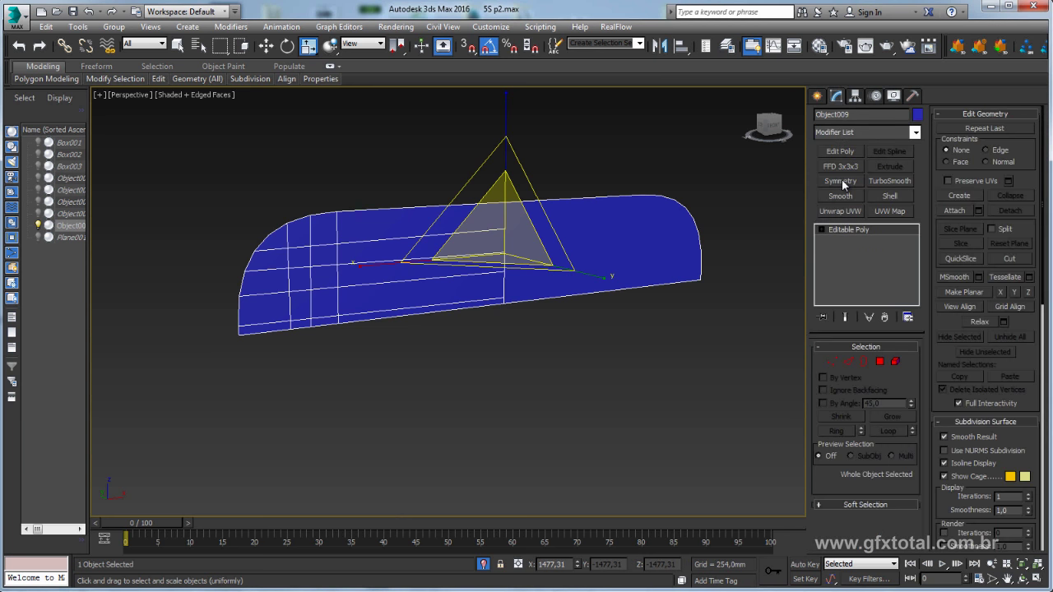
{"action": "left_click", "coordinate": [839, 180]}
{"action": "mouse_move", "coordinate": [659, 264]}
{"action": "middle_mouse_down", "text": "alt"}
{"action": "mouse_move", "coordinate": [606, 275]}
{"action": "mouse_move", "coordinate": [654, 263]}
{"action": "mouse_move", "coordinate": [508, 263]}
{"action": "middle_mouse_up", "text": "alt"}
{"action": "right_click", "coordinate": [505, 254]}
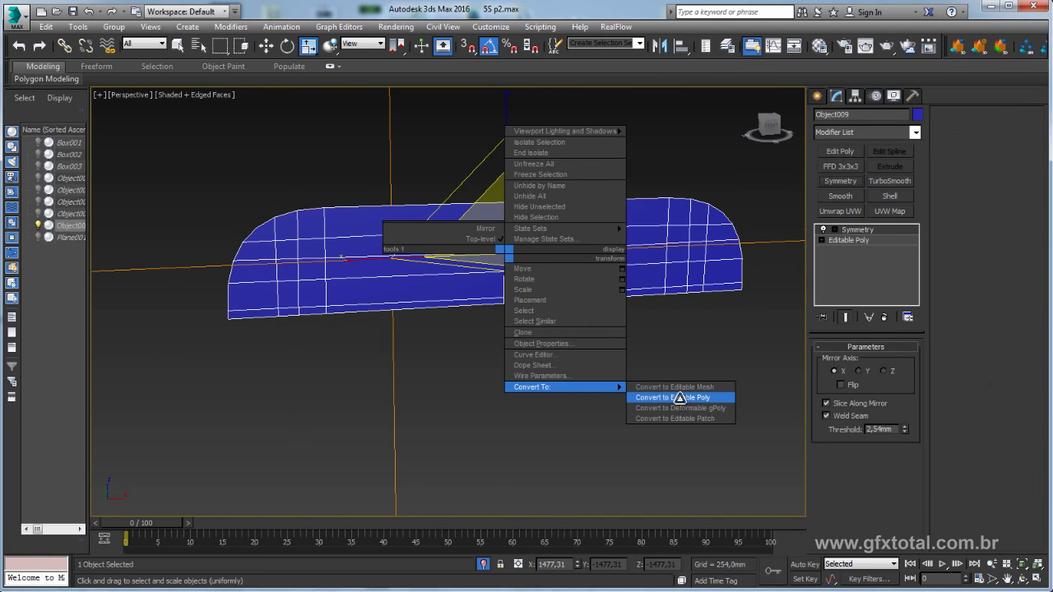
{"action": "left_click", "coordinate": [679, 398]}
{"action": "mouse_move", "coordinate": [649, 301]}
{"action": "middle_mouse_down", "text": "alt"}
{"action": "mouse_move", "coordinate": [580, 336]}
{"action": "mouse_move", "coordinate": [663, 301]}
{"action": "mouse_move", "coordinate": [548, 580]}
{"action": "middle_mouse_up", "text": "alt"}
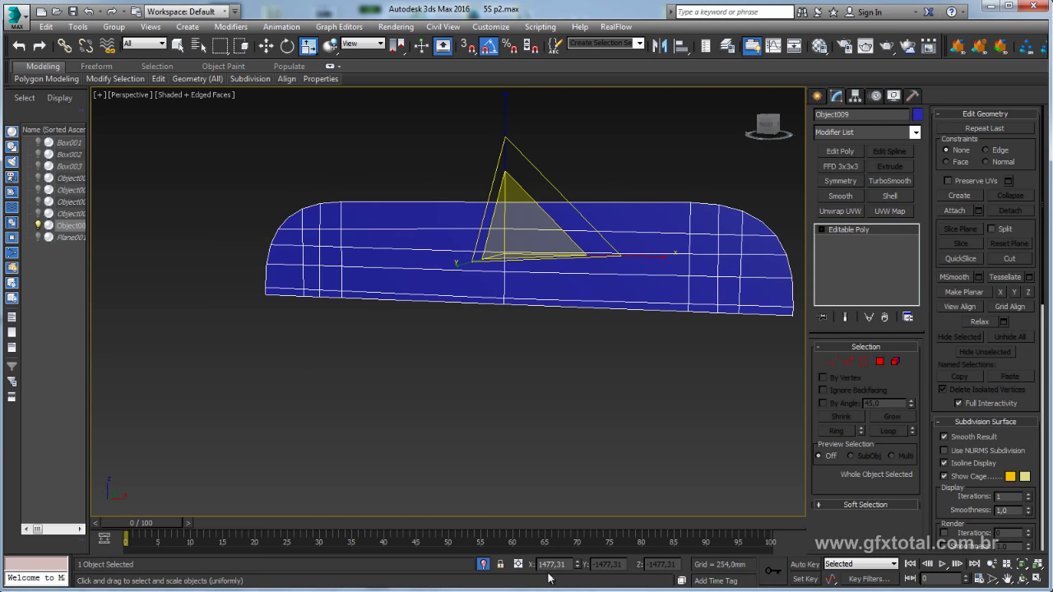
{"action": "left_click", "coordinate": [485, 565]}
{"action": "mouse_move", "coordinate": [522, 416]}
{"action": "middle_mouse_down", "text": "alt"}
{"action": "mouse_move", "coordinate": [482, 378]}
{"action": "mouse_move", "coordinate": [579, 403]}
{"action": "mouse_move", "coordinate": [548, 394]}
{"action": "mouse_move", "coordinate": [685, 391]}
{"action": "middle_mouse_up", "text": "alt"}
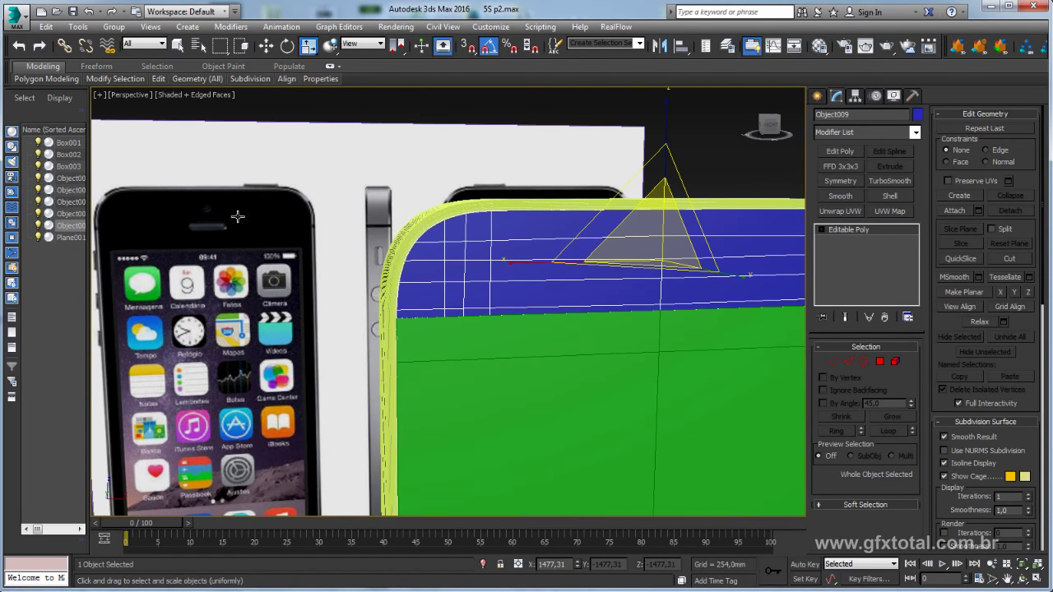
- In the Front view, select the panel's row of nine vertices and move it down
{"action": "key", "text": "f"}
{"action": "key", "text": "z"}
{"action": "scroll", "coordinate": [452, 262], "scroll_direction": "down", "scroll_amount": 3}
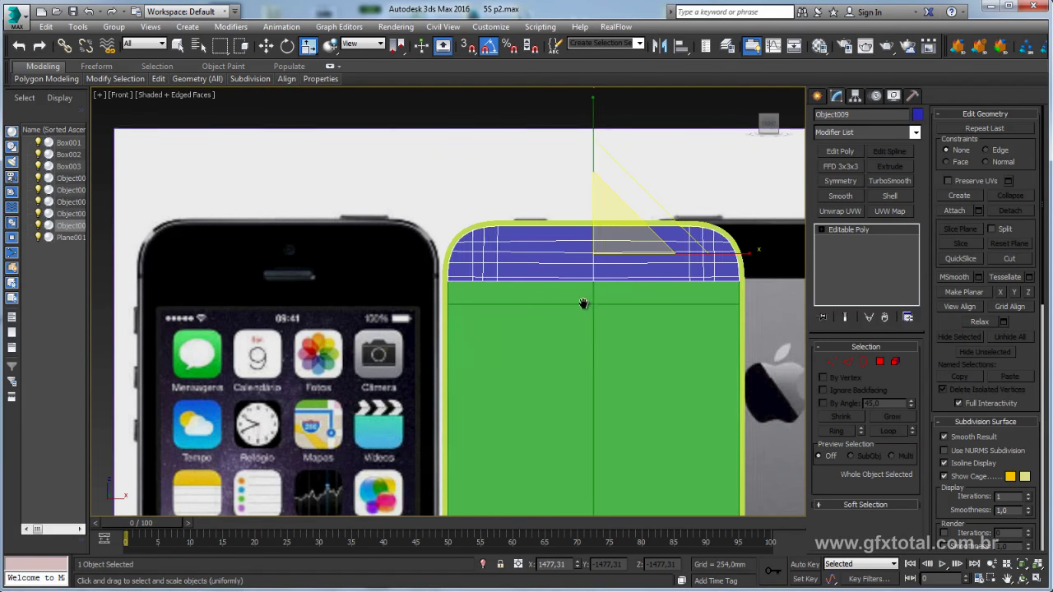
{"action": "middle_click_drag", "start_coordinate": [584, 303], "coordinate": [531, 285]}
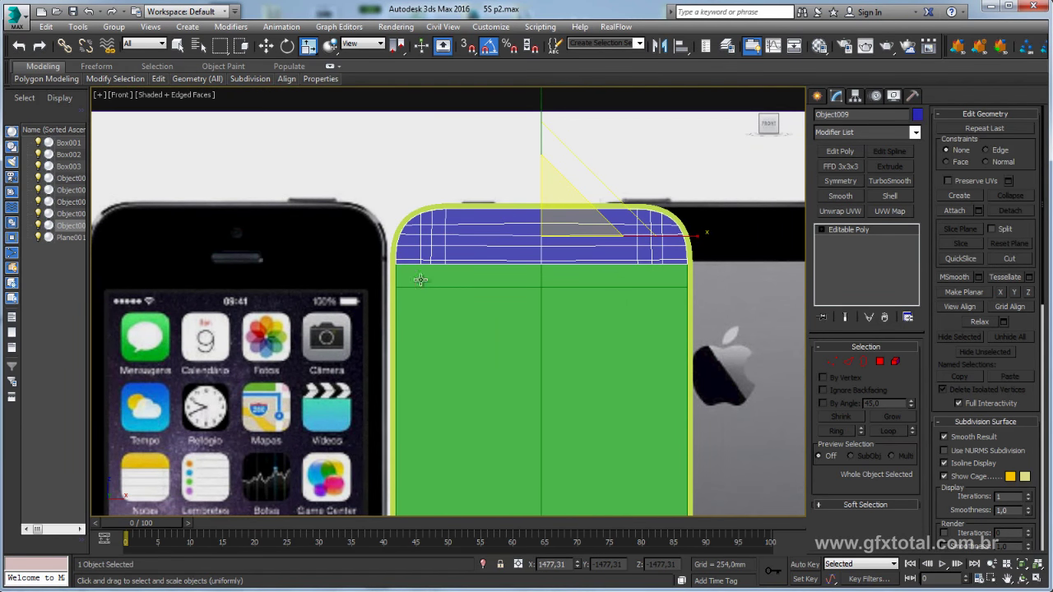
{"action": "left_click", "coordinate": [831, 362]}
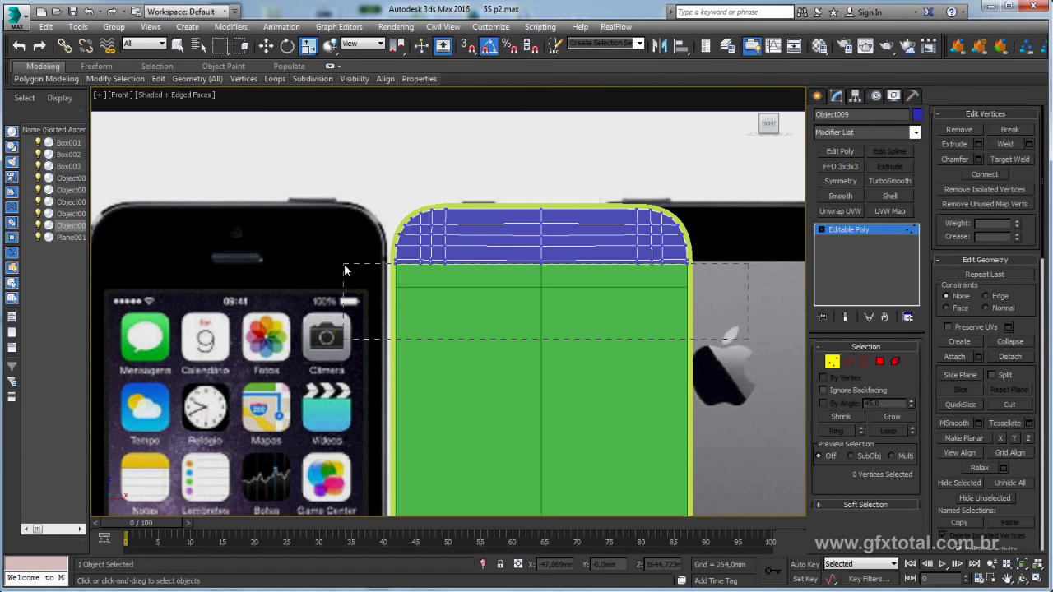
{"action": "left_click_drag", "start_coordinate": [353, 266], "coordinate": [353, 266]}
{"action": "key", "text": "w"}
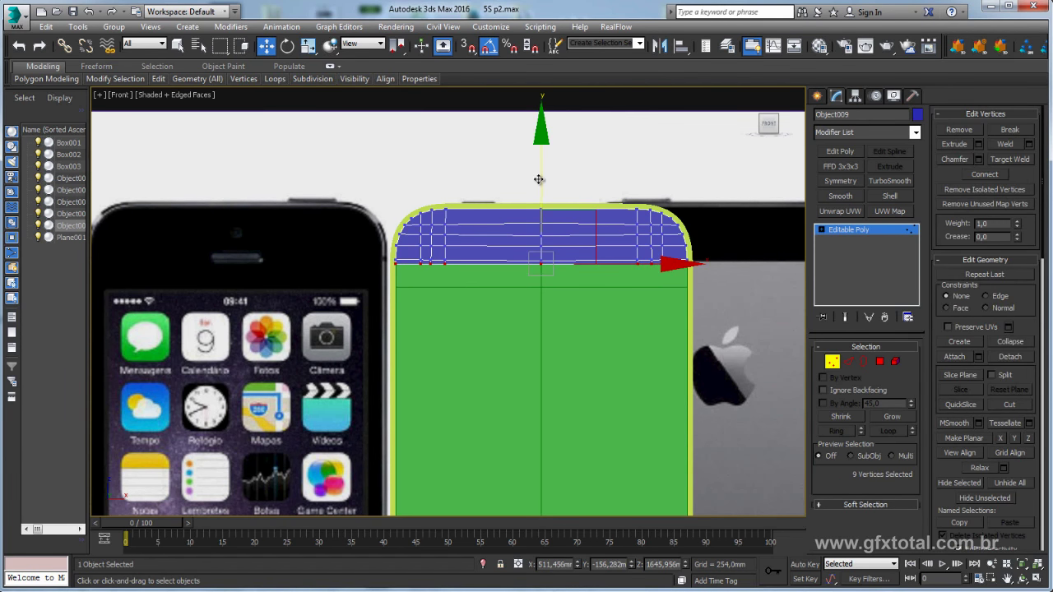
{"action": "left_click_drag", "start_coordinate": [540, 177], "coordinate": [541, 199]}
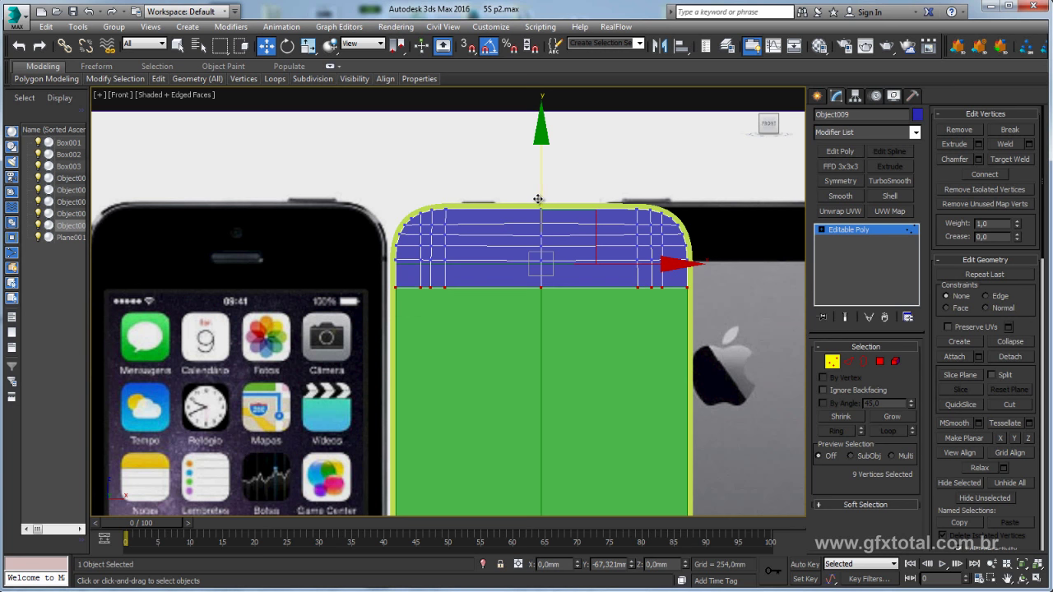
{"action": "left_click_drag", "start_coordinate": [538, 199], "coordinate": [542, 204]}
{"action": "middle_click_drag", "start_coordinate": [559, 259], "coordinate": [484, 271]}
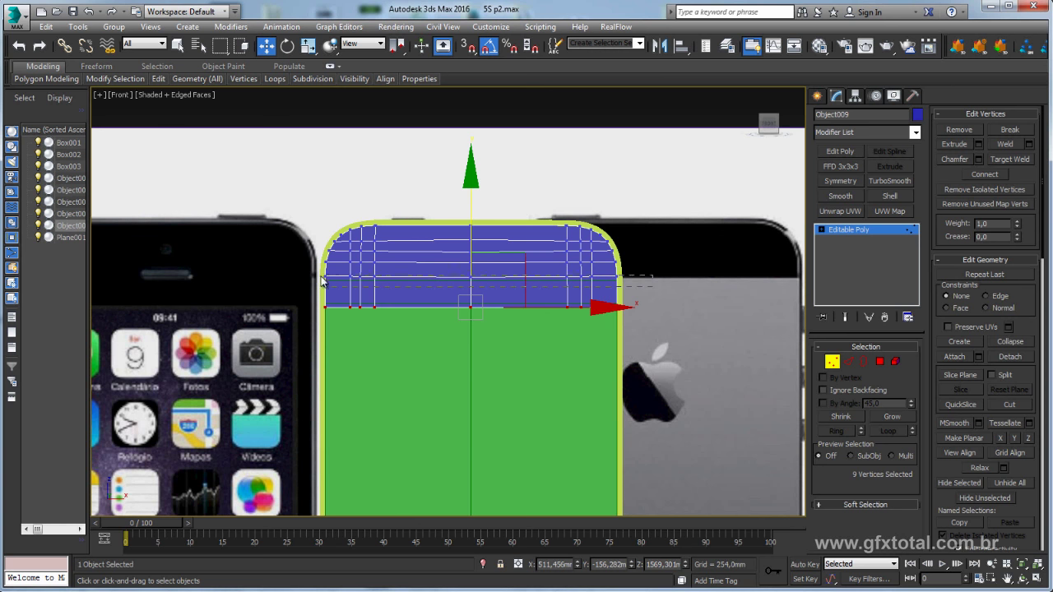
- Nudge the left-edge vertex slightly lower to follow the rounded corner
{"action": "left_click_drag", "start_coordinate": [305, 276], "coordinate": [306, 279]}
{"action": "left_click", "coordinate": [621, 290]}
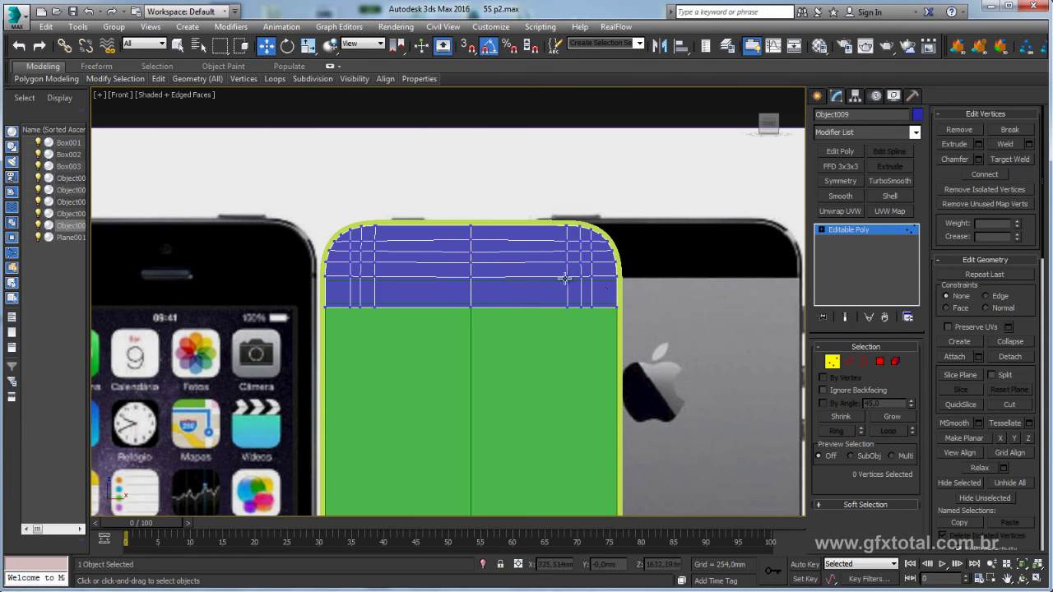
{"action": "middle_click_drag", "start_coordinate": [565, 279], "coordinate": [573, 307]}
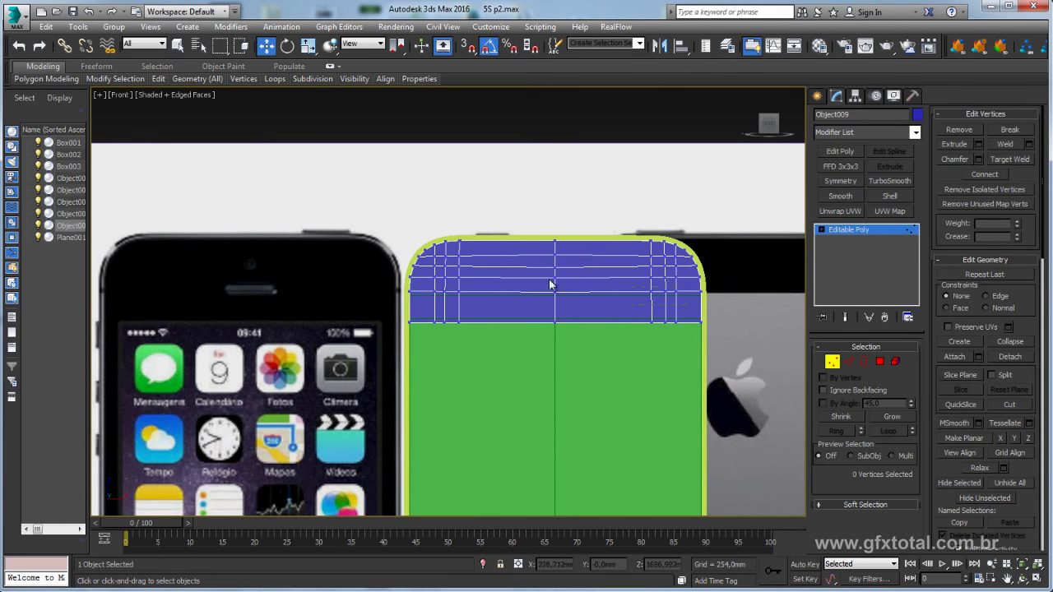
{"action": "left_click_drag", "start_coordinate": [416, 280], "coordinate": [433, 298]}
{"action": "scroll", "coordinate": [415, 286], "scroll_direction": "up", "scroll_amount": 3}
{"action": "scroll", "coordinate": [408, 288], "scroll_direction": "up", "scroll_amount": 3}
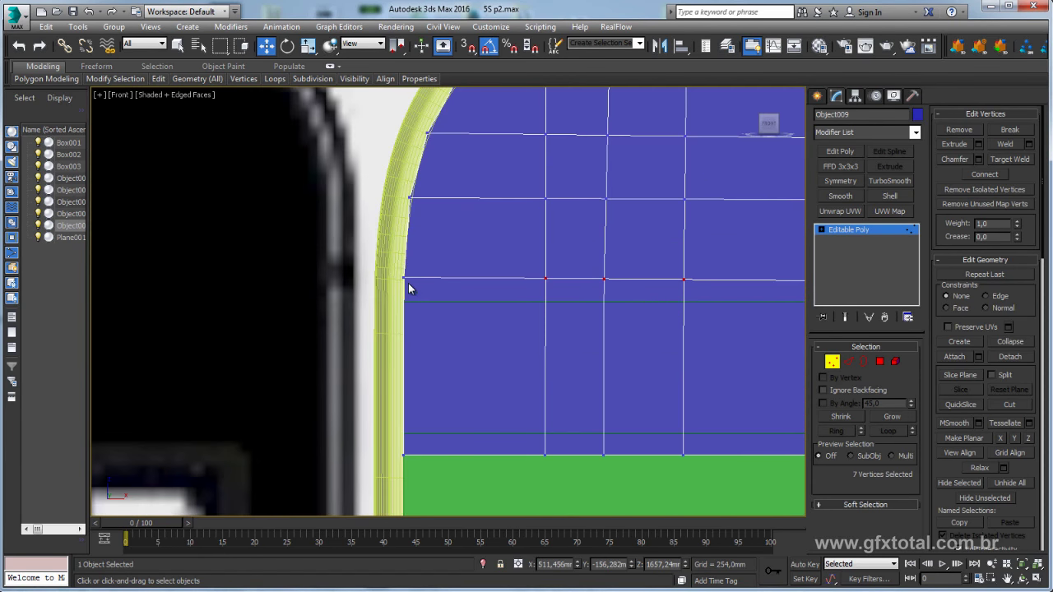
{"action": "left_click_drag", "start_coordinate": [375, 263], "coordinate": [376, 265]}
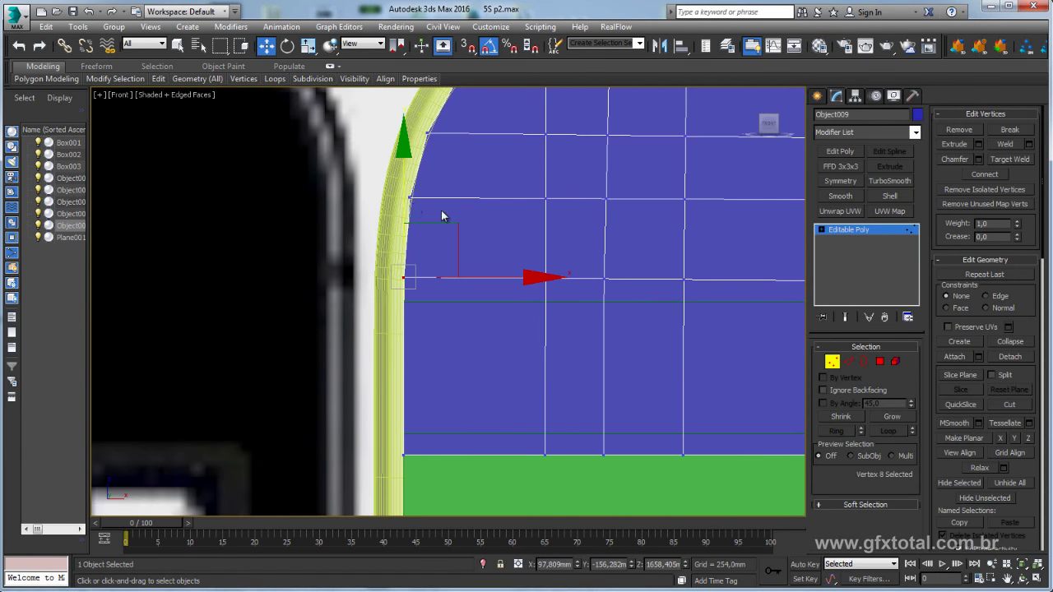
{"action": "middle_click_drag", "start_coordinate": [403, 276], "coordinate": [403, 329]}
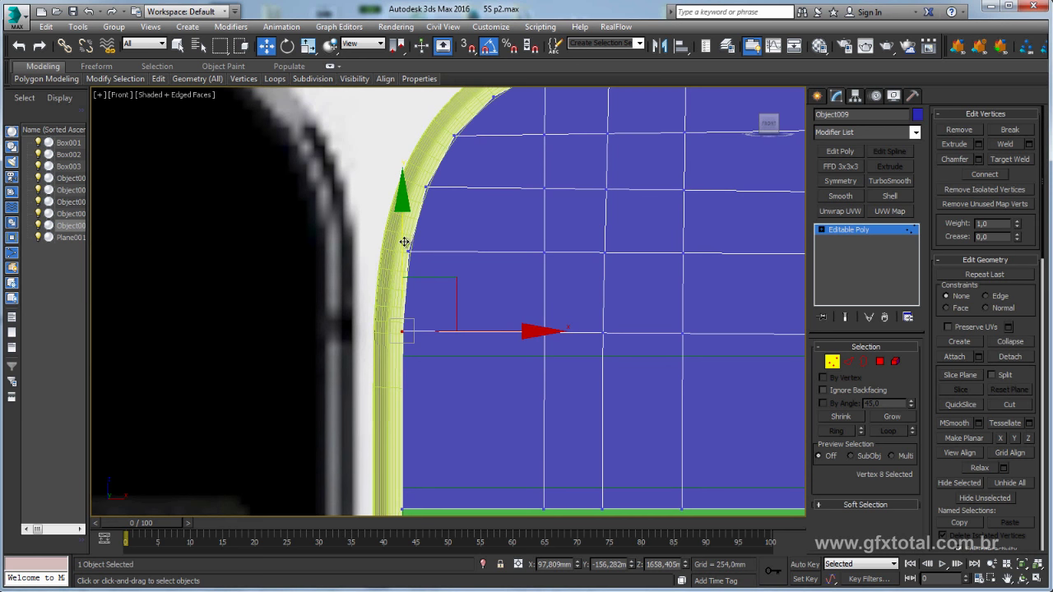
{"action": "left_click_drag", "start_coordinate": [405, 242], "coordinate": [392, 265]}
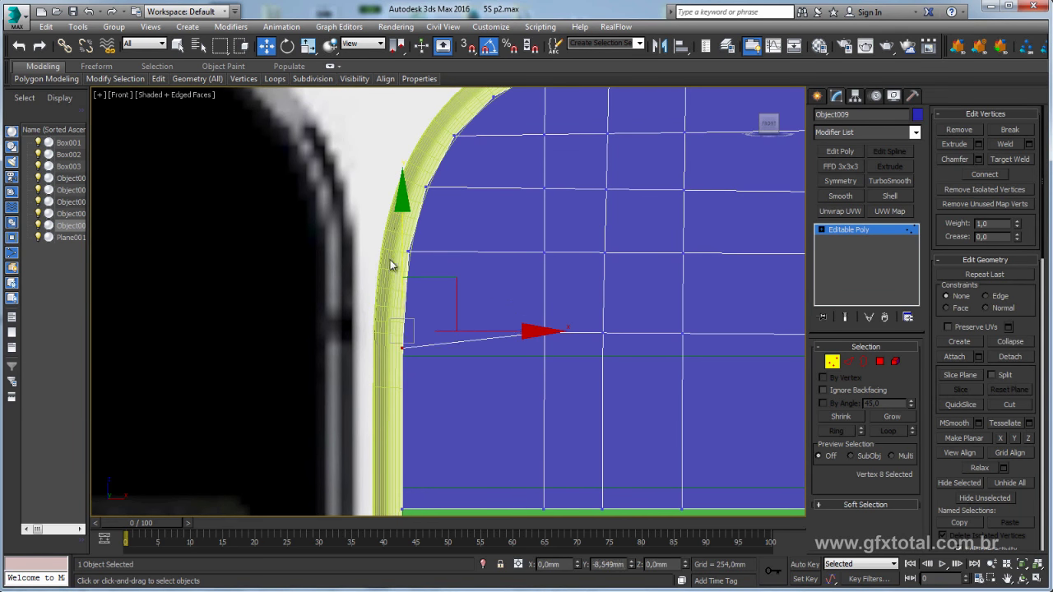
{"action": "scroll", "coordinate": [482, 282], "scroll_direction": "down", "scroll_amount": 3}
{"action": "mouse_move", "coordinate": [482, 282]}
{"action": "middle_mouse_down"}
{"action": "mouse_move", "coordinate": [579, 321]}
{"action": "mouse_move", "coordinate": [343, 299]}
{"action": "middle_mouse_up"}
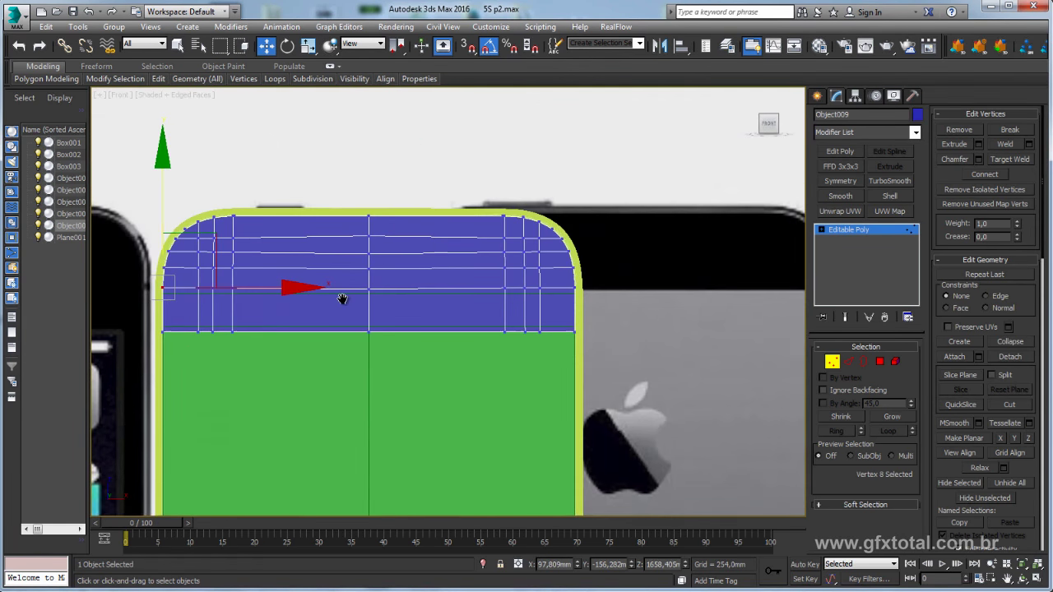
- Select the full row of seven vertices and adjust its height slightly
{"action": "left_click_drag", "start_coordinate": [182, 286], "coordinate": [560, 294]}
{"action": "middle_click_drag", "start_coordinate": [385, 219], "coordinate": [608, 205]}
{"action": "left_click_drag", "start_coordinate": [589, 193], "coordinate": [590, 200]}
{"action": "key", "text": "r"}
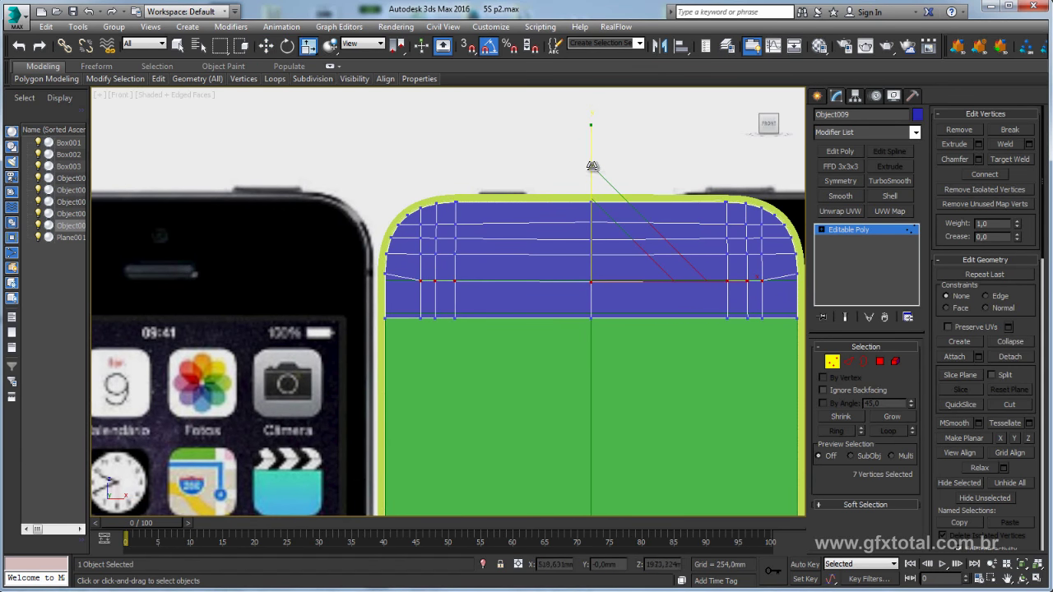
{"action": "key", "text": "w"}
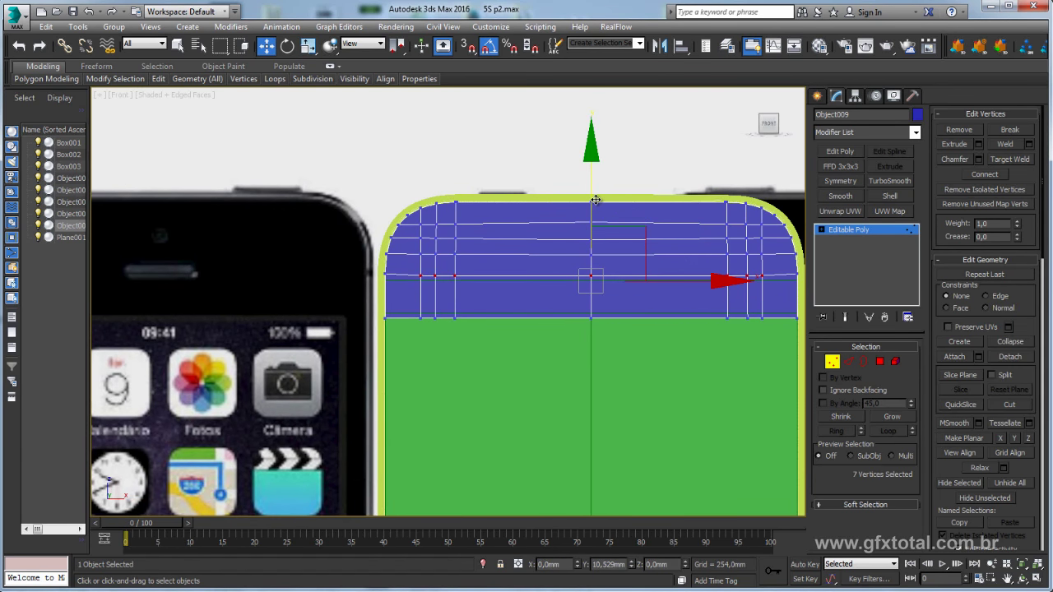
{"action": "left_click_drag", "start_coordinate": [591, 202], "coordinate": [605, 198]}
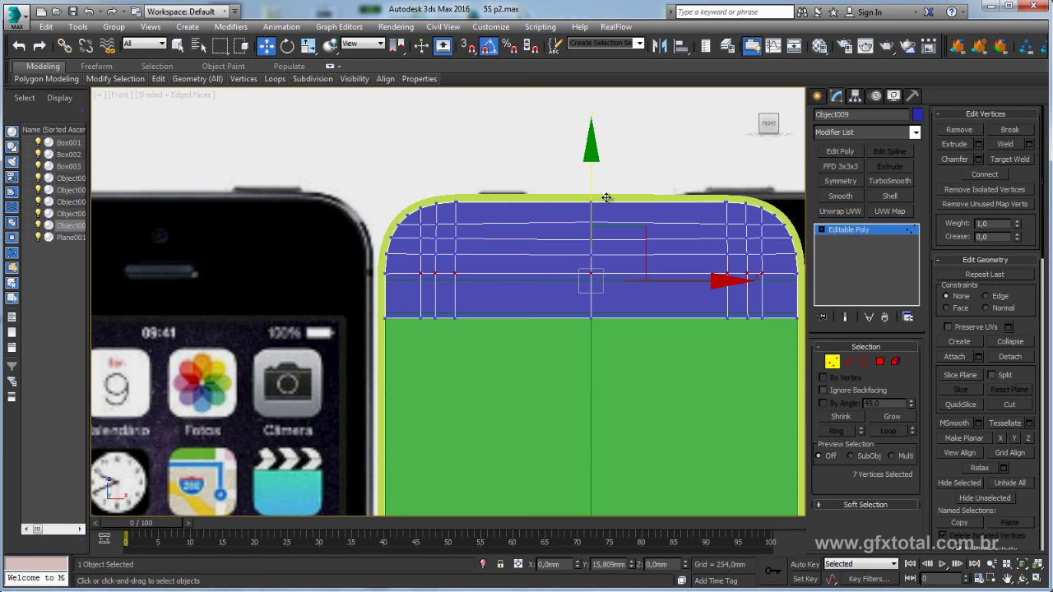
- Raise the seven-vertex row closer to the phone's top edge
{"action": "middle_click_drag", "start_coordinate": [605, 197], "coordinate": [466, 258]}
{"action": "scroll", "coordinate": [501, 257], "scroll_direction": "down", "scroll_amount": 3}
{"action": "scroll", "coordinate": [498, 255], "scroll_direction": "up", "scroll_amount": 3}
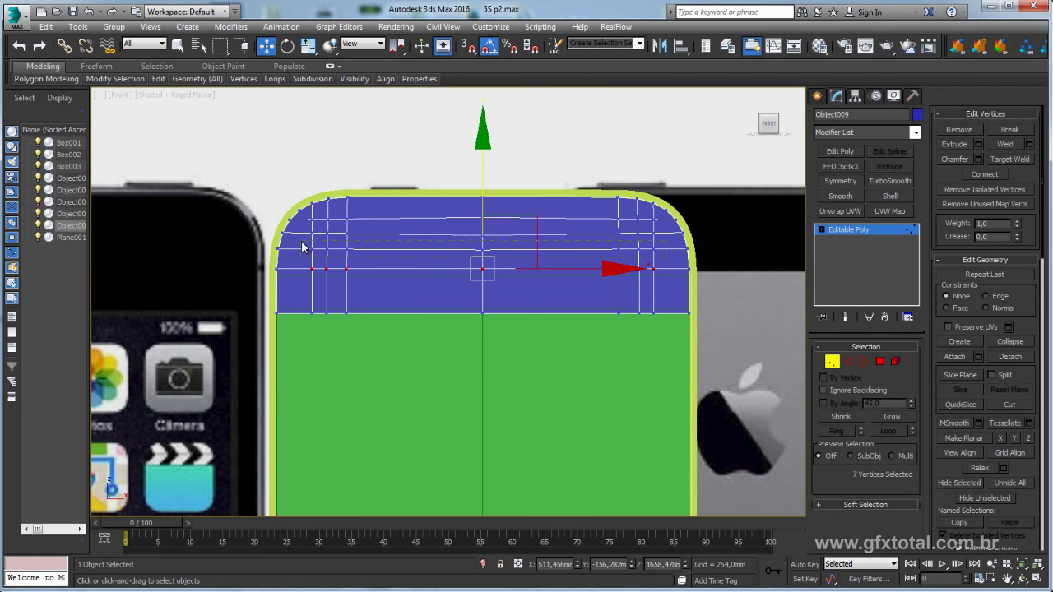
{"action": "mouse_move", "coordinate": [483, 200]}
{"action": "left_mouse_down"}
{"action": "mouse_move", "coordinate": [482, 180]}
{"action": "mouse_move", "coordinate": [472, 181]}
{"action": "left_mouse_up"}
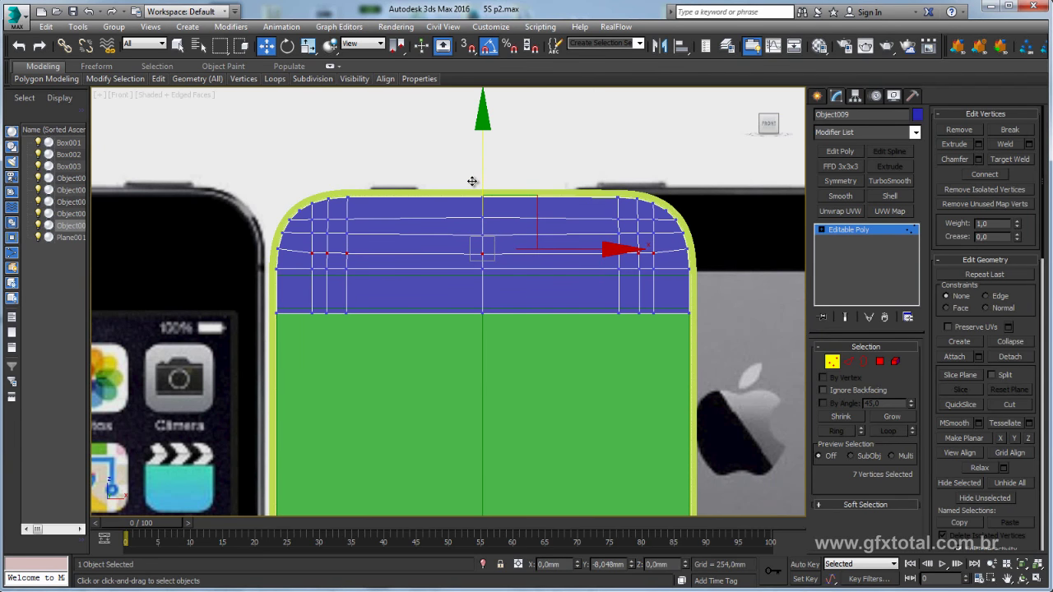
{"action": "middle_click_drag", "start_coordinate": [490, 227], "coordinate": [603, 220]}
{"action": "scroll", "coordinate": [601, 237], "scroll_direction": "down", "scroll_amount": 2}
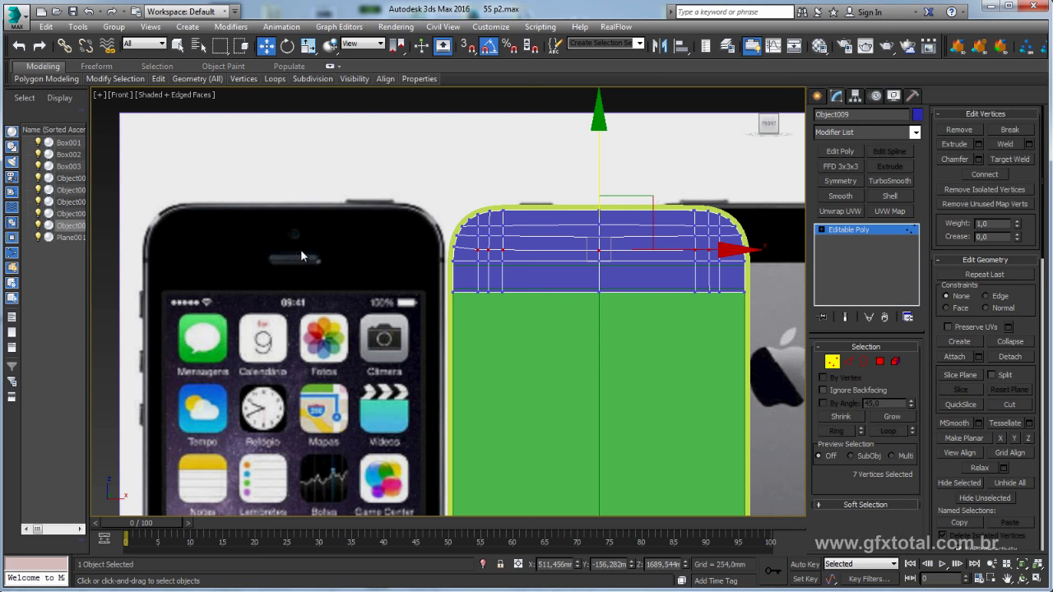
{"action": "mouse_move", "coordinate": [544, 285]}
{"action": "middle_mouse_down"}
{"action": "mouse_move", "coordinate": [486, 284]}
{"action": "mouse_move", "coordinate": [607, 266]}
{"action": "middle_mouse_up"}
{"action": "scroll", "coordinate": [486, 285], "scroll_direction": "up", "scroll_amount": 2}
{"action": "scroll", "coordinate": [623, 294], "scroll_direction": "down", "scroll_amount": 1}
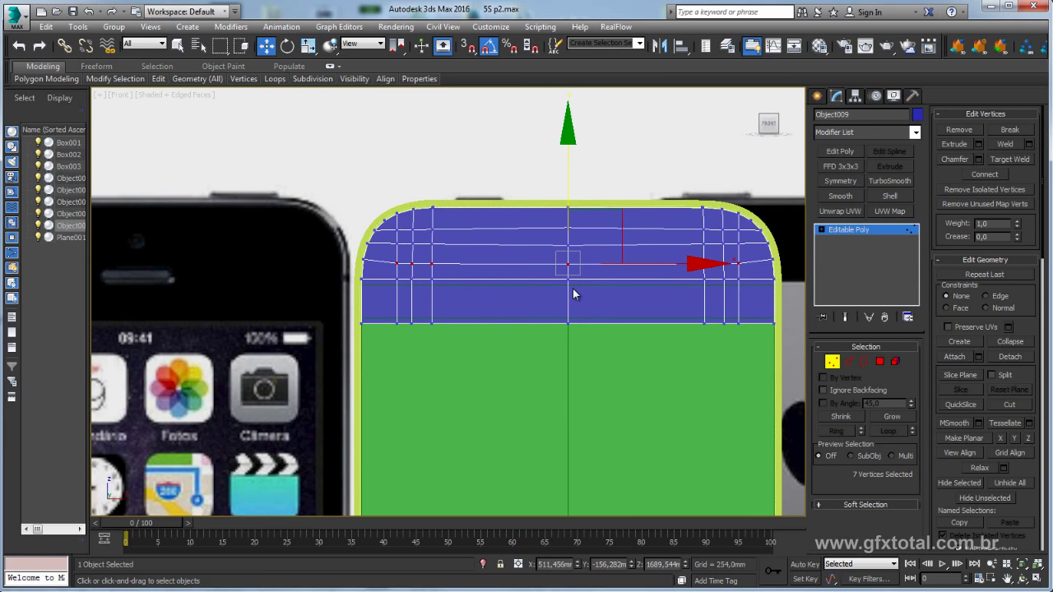
{"action": "scroll", "coordinate": [573, 291], "scroll_direction": "down", "scroll_amount": 2}
- Connect the nine vertical edges with a new horizontal loop, slide set to -24
{"action": "left_click", "coordinate": [850, 362]}
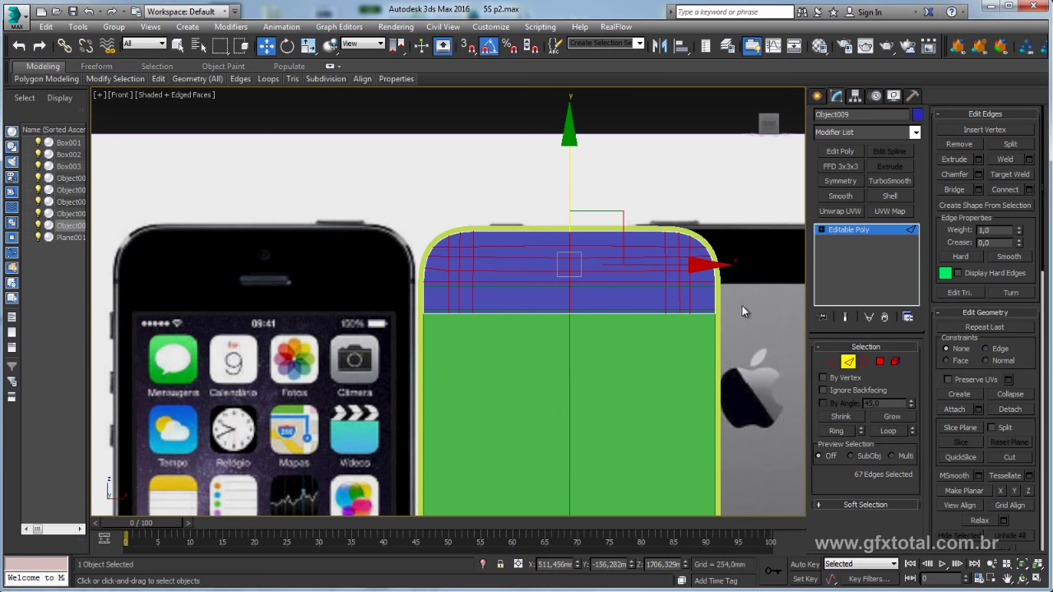
{"action": "left_click_drag", "start_coordinate": [739, 298], "coordinate": [338, 299]}
{"action": "left_click", "coordinate": [1028, 190]}
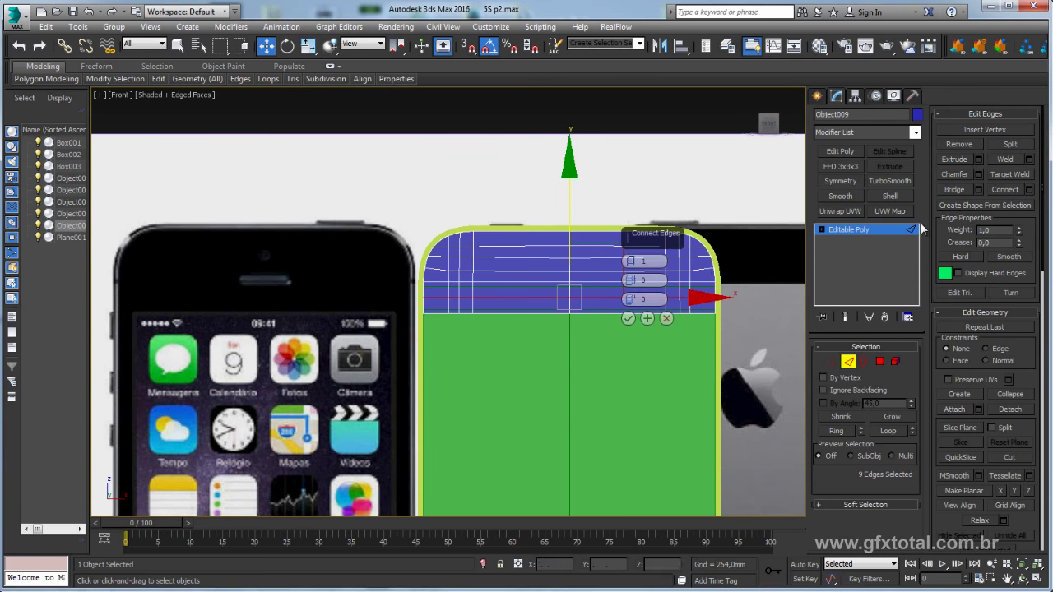
{"action": "left_click_drag", "start_coordinate": [631, 299], "coordinate": [671, 420]}
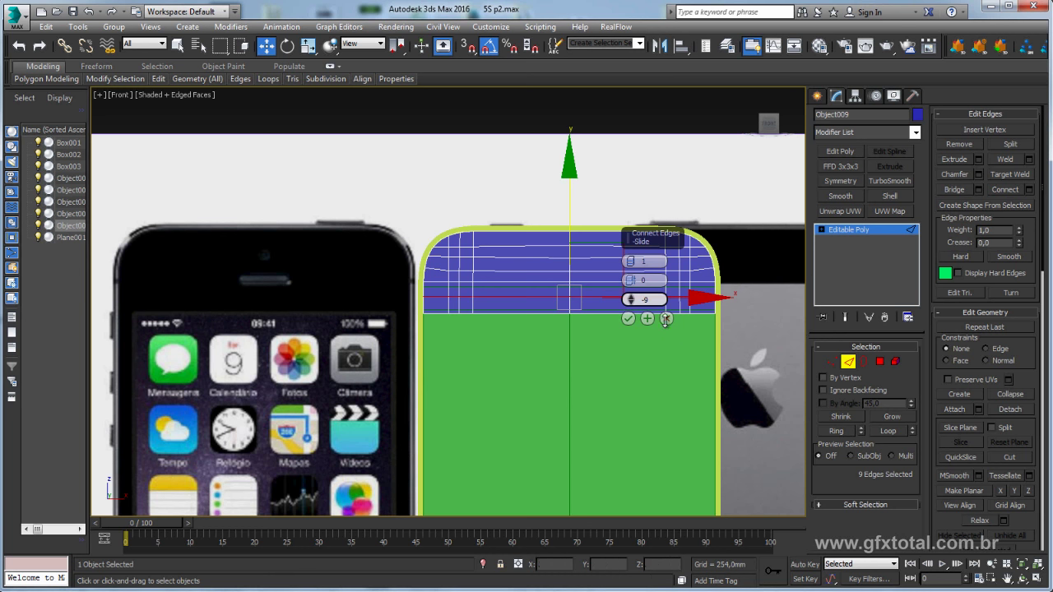
{"action": "mouse_move", "coordinate": [670, 414]}
{"action": "left_mouse_down"}
{"action": "mouse_move", "coordinate": [628, 274]}
{"action": "mouse_move", "coordinate": [627, 320]}
{"action": "left_mouse_up"}
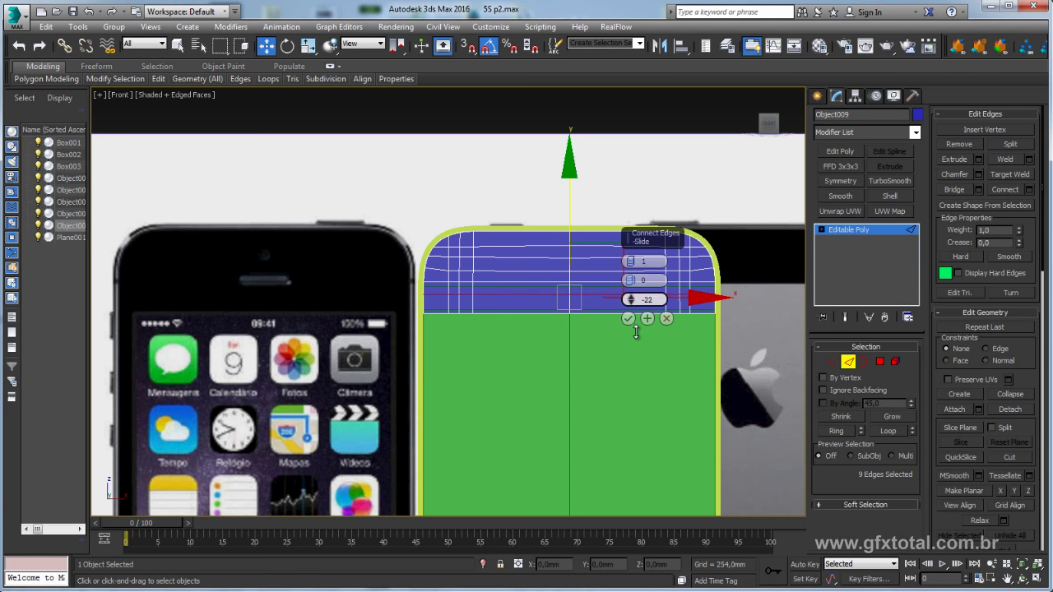
{"action": "left_click", "coordinate": [628, 319]}
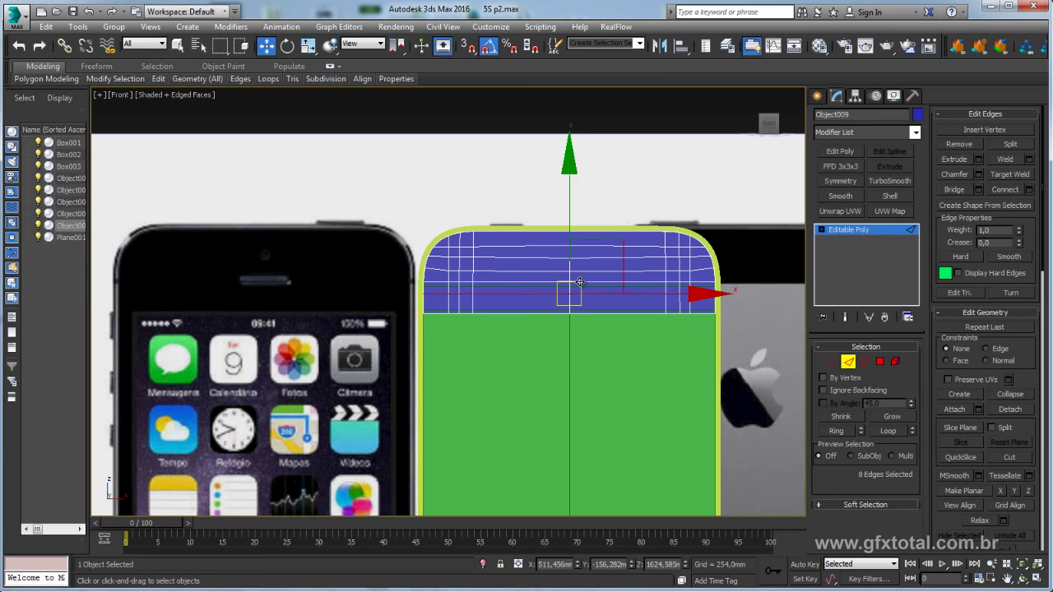
- Select a right-side edge's ring, connect it with another loop, and select the centre loop
{"action": "left_click", "coordinate": [436, 299], "text": "alt"}
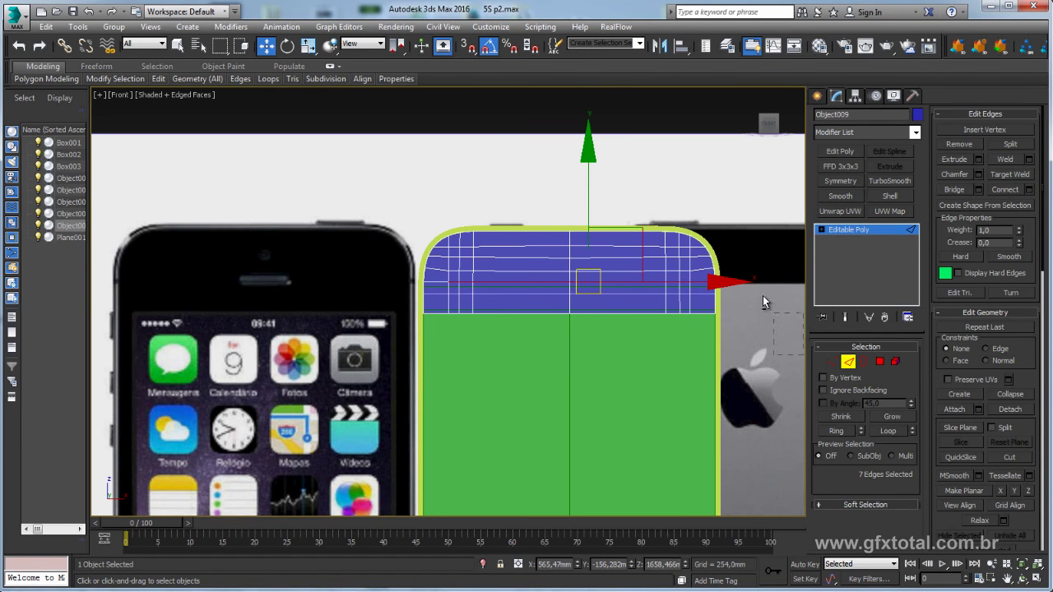
{"action": "left_click", "coordinate": [709, 246], "text": "alt"}
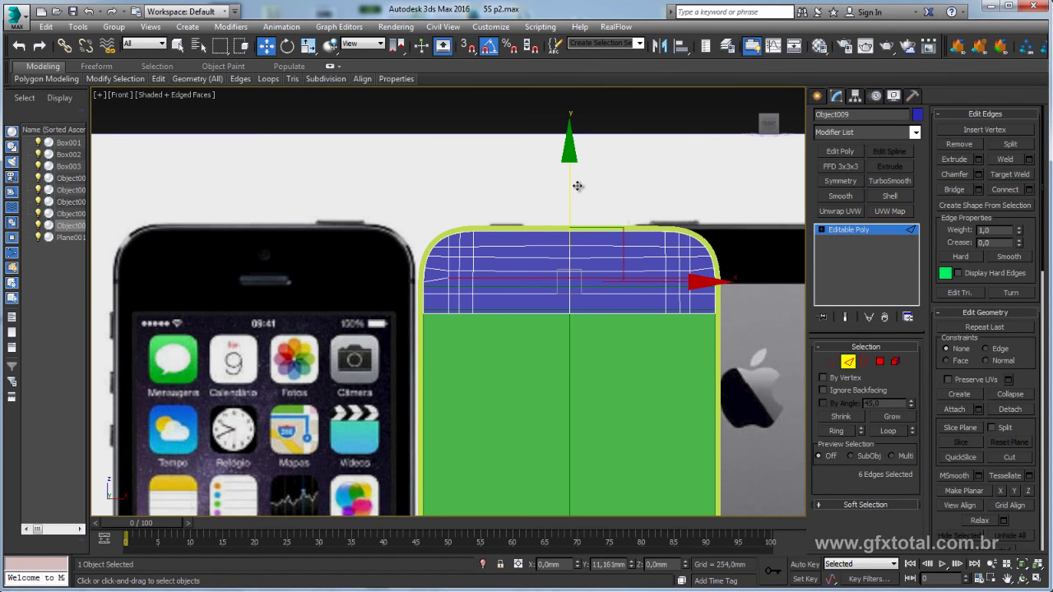
{"action": "left_click", "coordinate": [716, 288]}
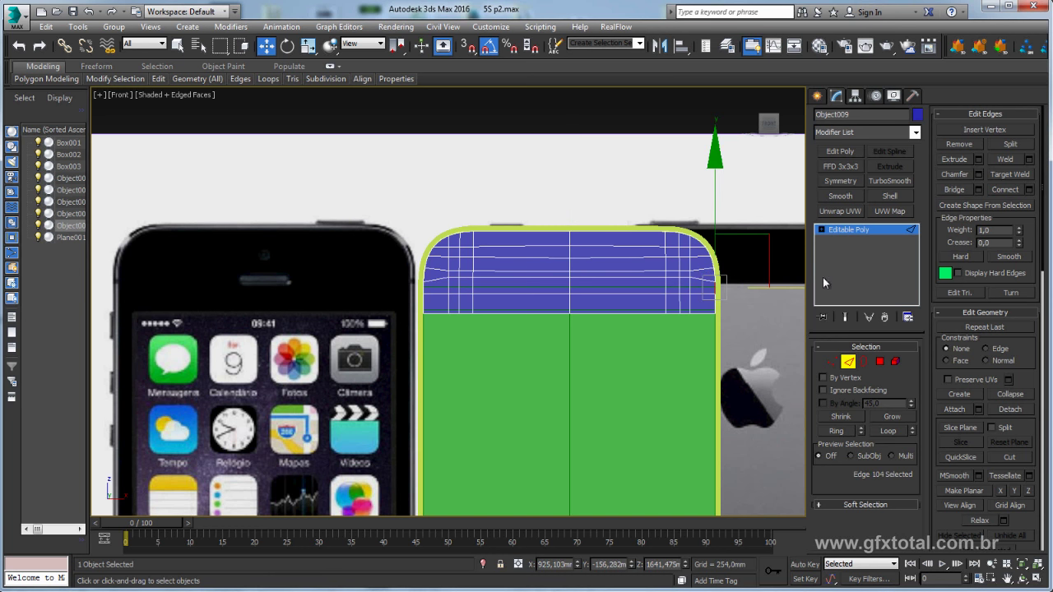
{"action": "left_click", "coordinate": [836, 431]}
{"action": "left_click", "coordinate": [1028, 190]}
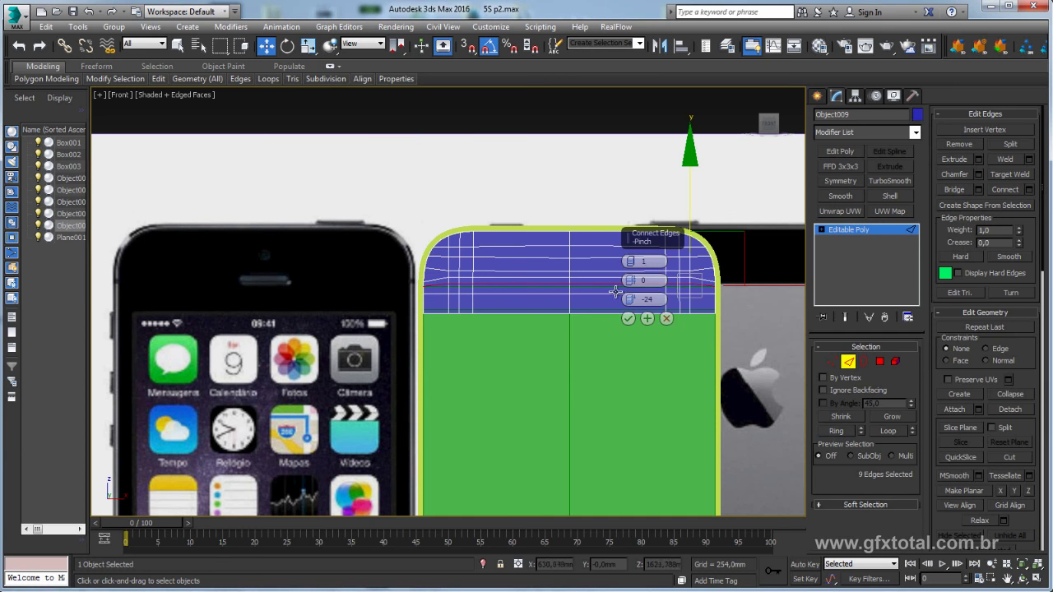
{"action": "left_click", "coordinate": [628, 319]}
{"action": "scroll", "coordinate": [576, 295], "scroll_direction": "up", "scroll_amount": 2}
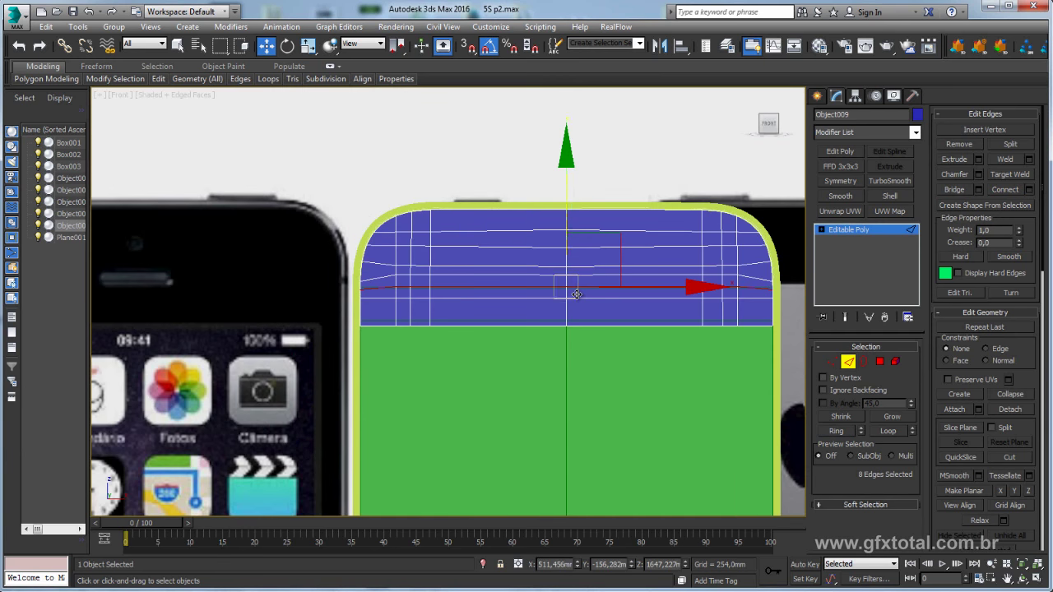
{"action": "double_click", "coordinate": [566, 308]}
{"action": "middle_click_drag", "start_coordinate": [590, 279], "coordinate": [655, 300]}
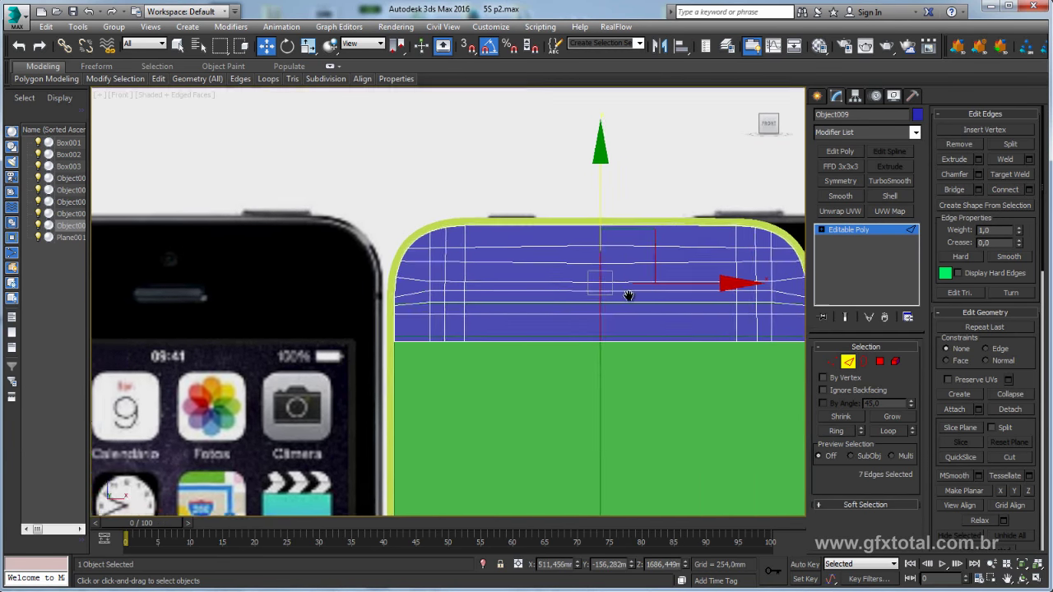
- Chamfer the blue top's vertical centre loop to about 4.72 mm with 2 segments
{"action": "left_click", "coordinate": [978, 174]}
{"action": "middle_click_drag", "start_coordinate": [675, 303], "coordinate": [626, 298]}
{"action": "left_click_drag", "start_coordinate": [630, 281], "coordinate": [632, 280]}
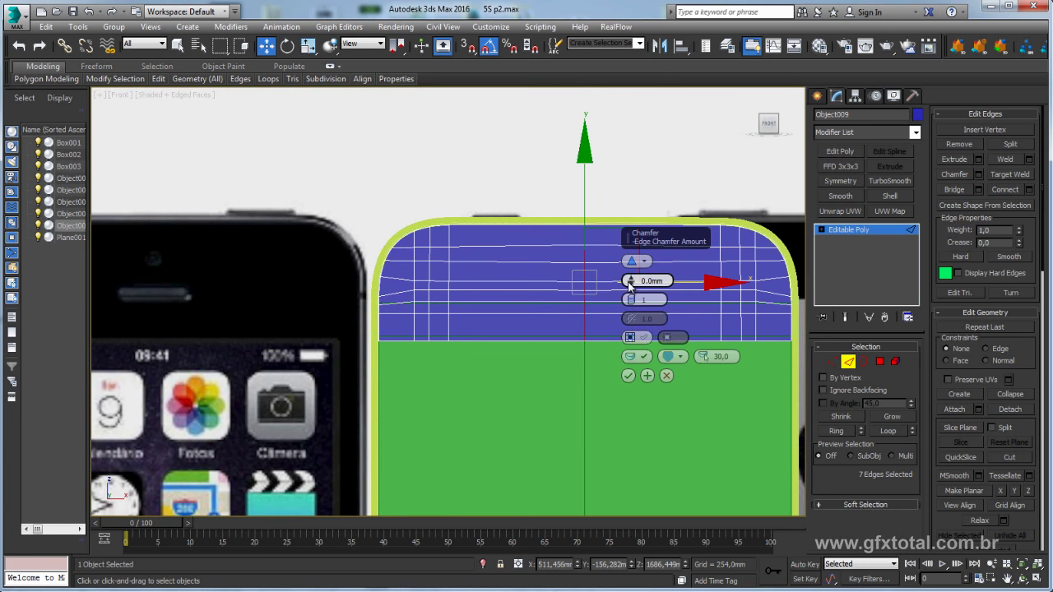
{"action": "left_click", "coordinate": [631, 298]}
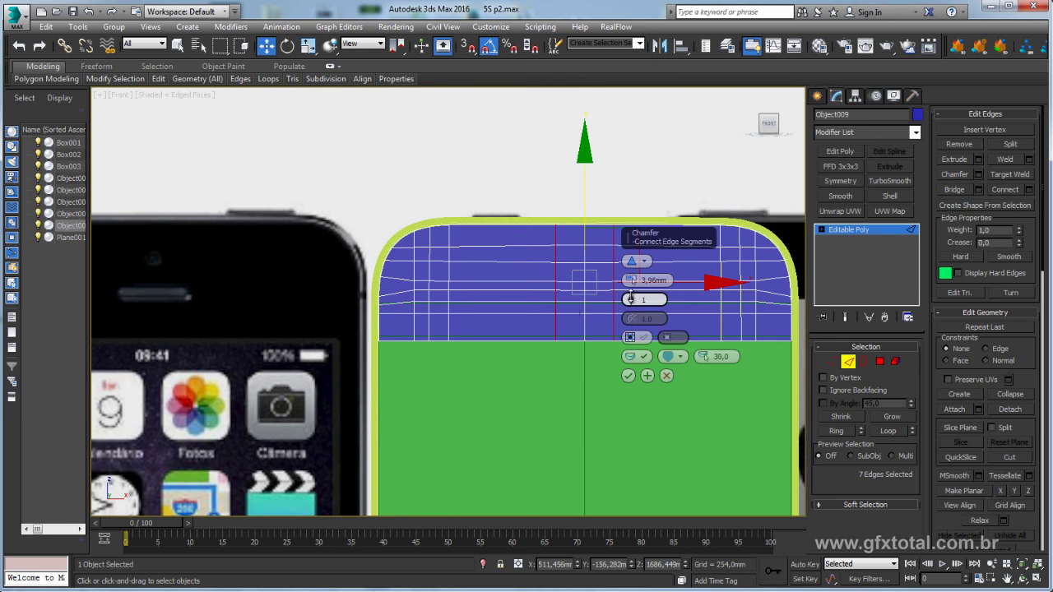
{"action": "middle_click_drag", "start_coordinate": [213, 301], "coordinate": [282, 301]}
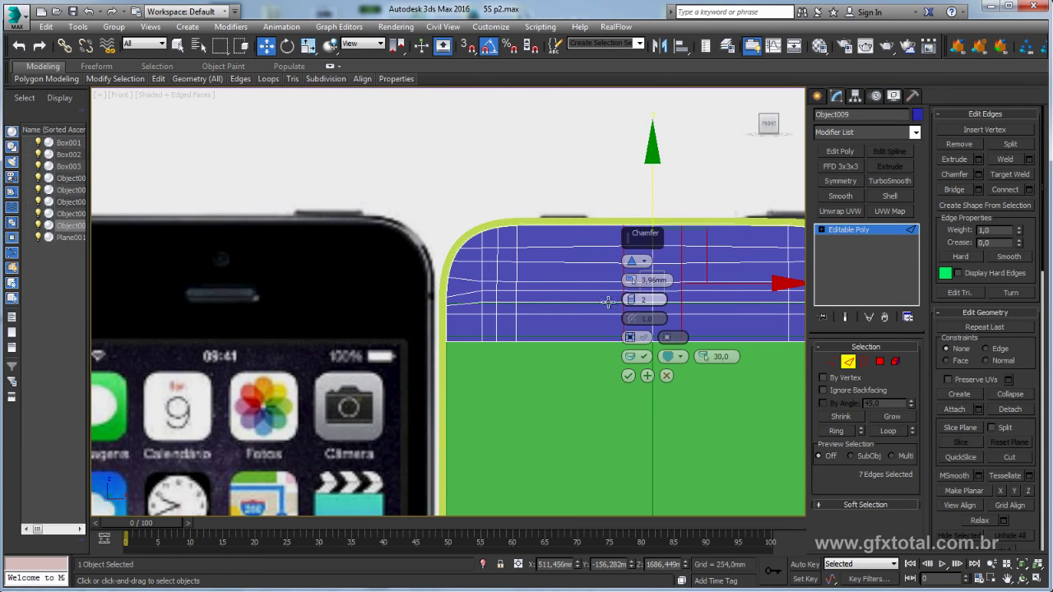
{"action": "left_click_drag", "start_coordinate": [630, 282], "coordinate": [630, 277]}
{"action": "scroll", "coordinate": [401, 318], "scroll_direction": "down", "scroll_amount": 5}
{"action": "middle_click_drag", "start_coordinate": [401, 318], "coordinate": [447, 313]}
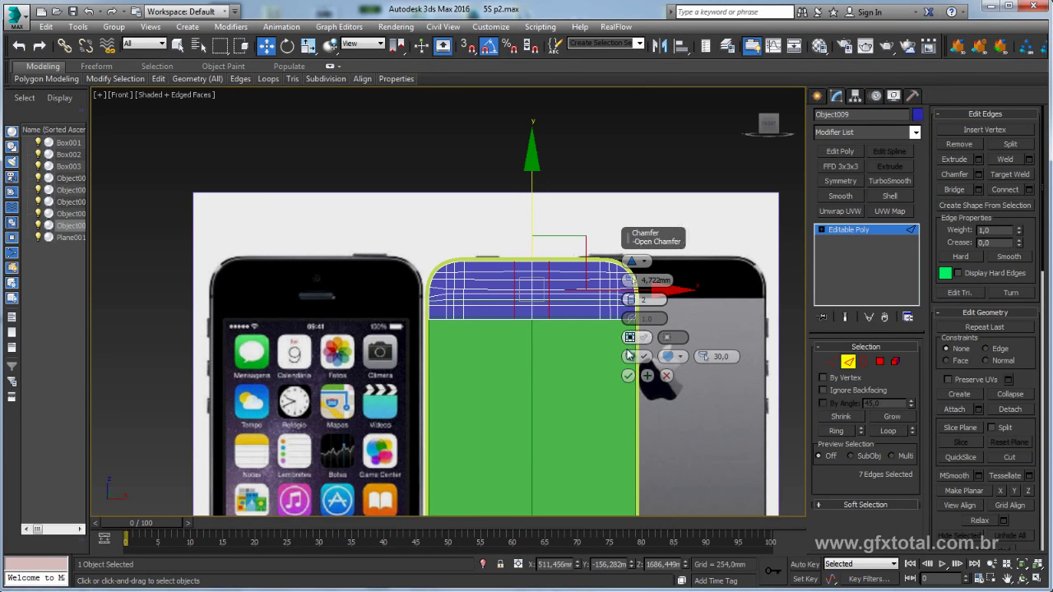
{"action": "left_click", "coordinate": [627, 376]}
{"action": "scroll", "coordinate": [526, 305], "scroll_direction": "up", "scroll_amount": 3}
{"action": "scroll", "coordinate": [527, 305], "scroll_direction": "up", "scroll_amount": 4}
{"action": "middle_click_drag", "start_coordinate": [561, 304], "coordinate": [563, 306]}
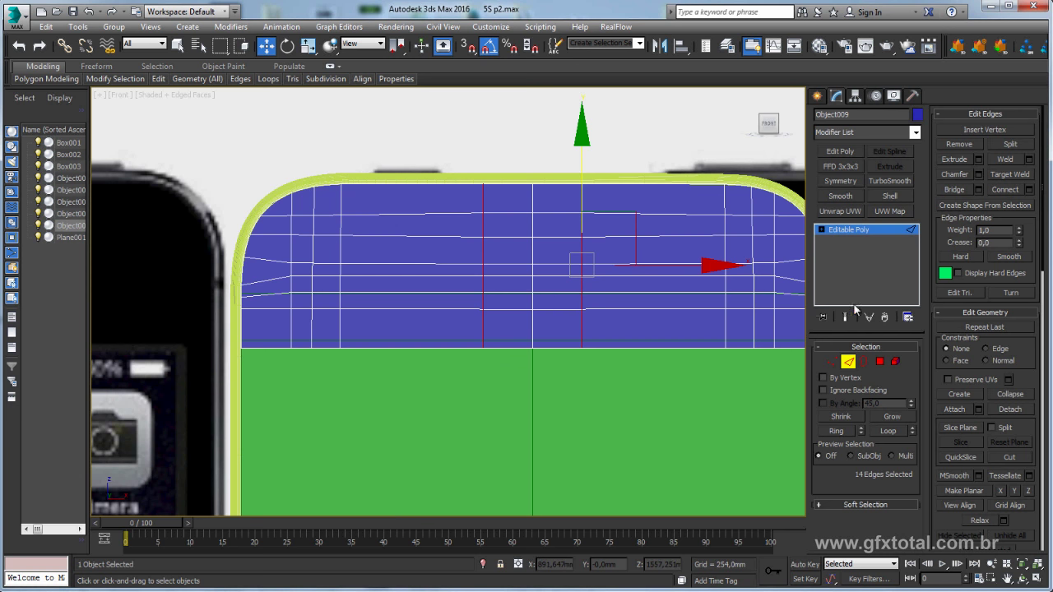
- Select the vertex row along the blue/green boundary on the green body Object008
{"action": "left_click", "coordinate": [864, 236]}
{"action": "left_click", "coordinate": [658, 395]}
{"action": "scroll", "coordinate": [650, 391], "scroll_direction": "down", "scroll_amount": 3}
{"action": "scroll", "coordinate": [642, 387], "scroll_direction": "down", "scroll_amount": 4}
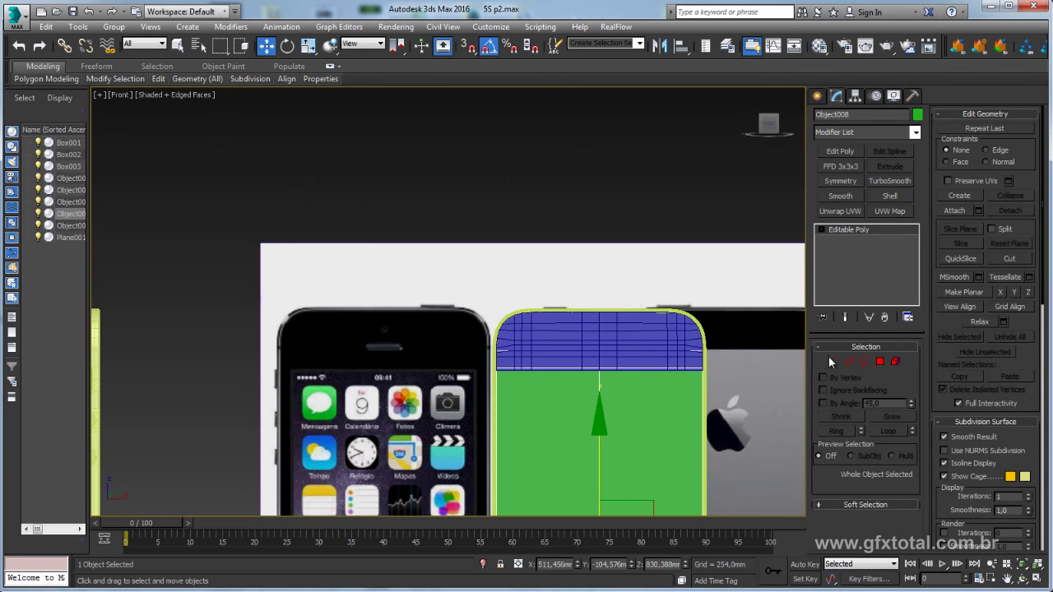
{"action": "left_click", "coordinate": [832, 361]}
{"action": "left_click_drag", "start_coordinate": [705, 334], "coordinate": [418, 363]}
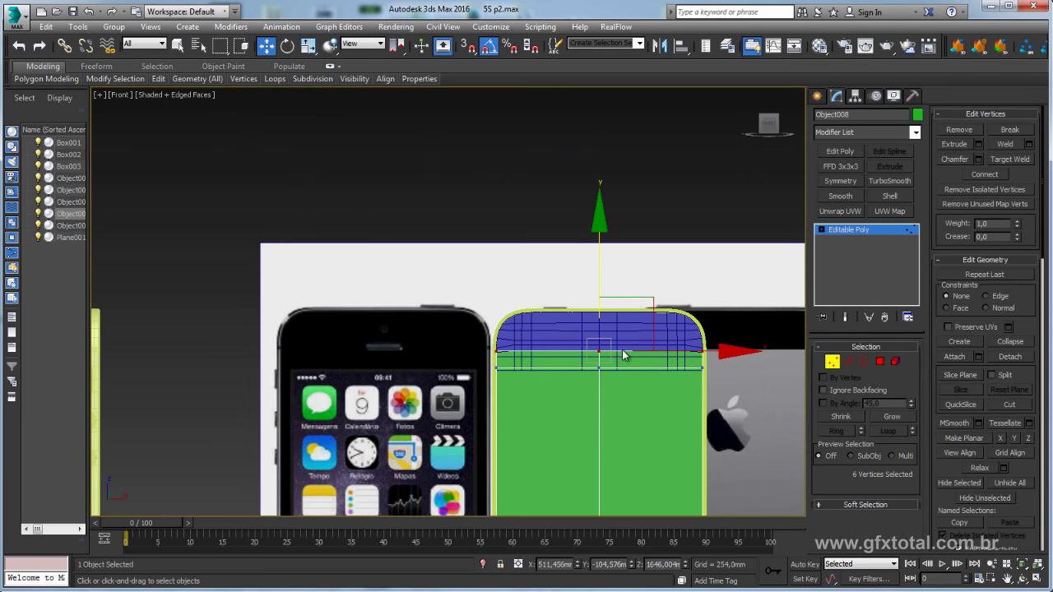
{"action": "left_click", "coordinate": [695, 366]}
{"action": "left_click_drag", "start_coordinate": [695, 366], "coordinate": [492, 372]}
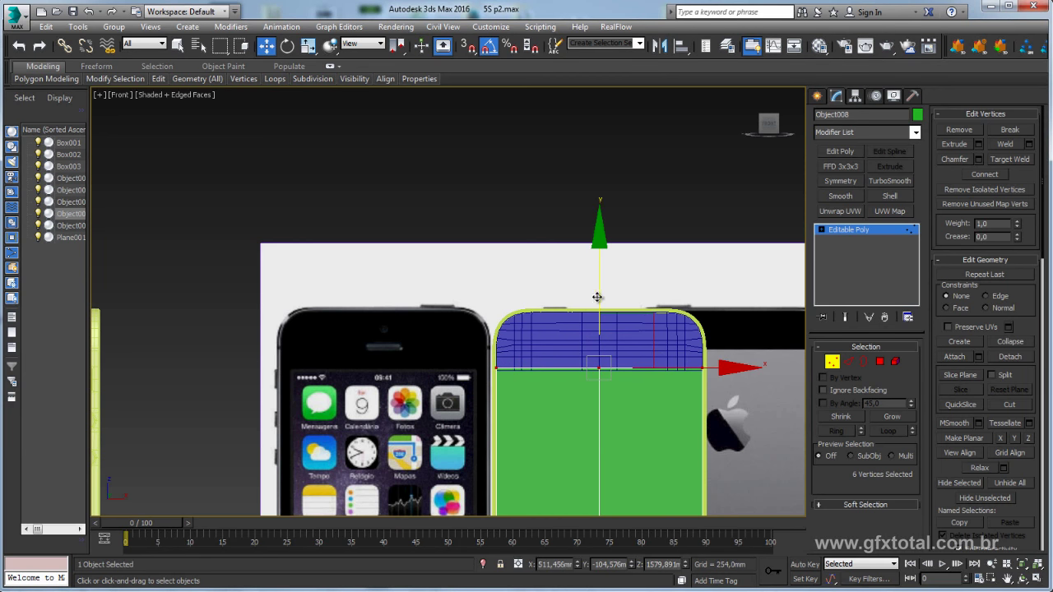
{"action": "left_click", "coordinate": [847, 230]}
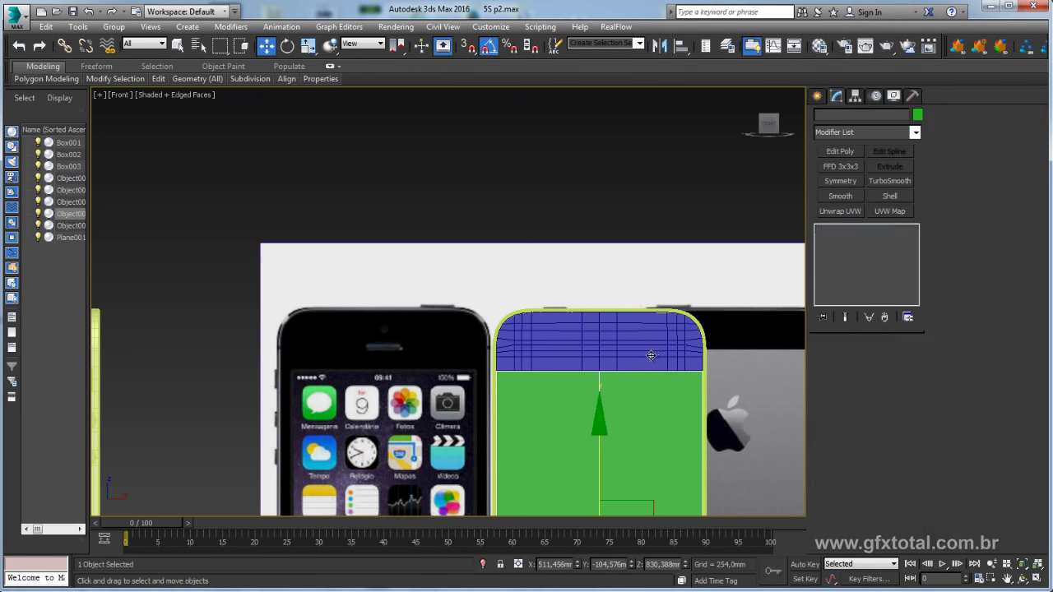
- Scale two centre-row vertices of Object009 apart along X to widen the slot
{"action": "scroll", "coordinate": [592, 374], "scroll_direction": "up", "scroll_amount": 4}
{"action": "scroll", "coordinate": [592, 374], "scroll_direction": "up", "scroll_amount": 1}
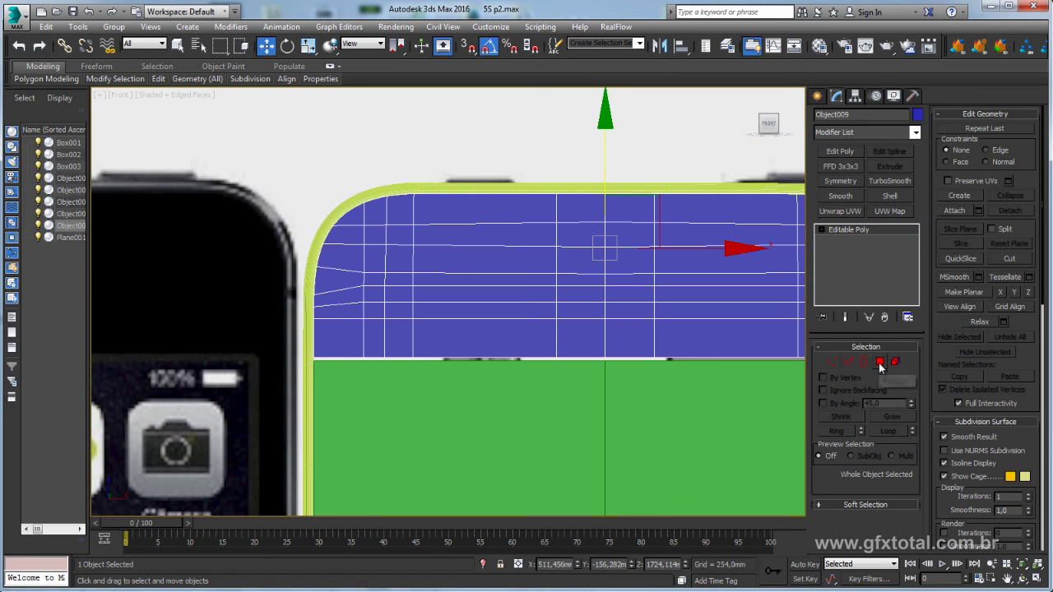
{"action": "left_click", "coordinate": [832, 362]}
{"action": "left_click", "coordinate": [654, 303]}
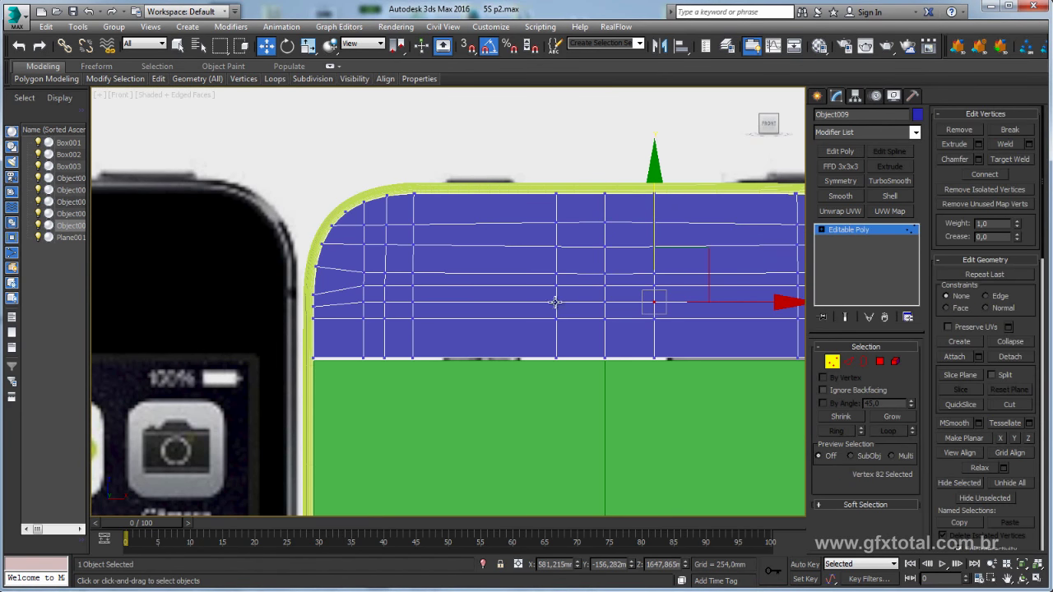
{"action": "left_click", "coordinate": [553, 303], "text": "ctrl"}
{"action": "key", "text": "r"}
{"action": "left_click_drag", "start_coordinate": [740, 302], "coordinate": [755, 304]}
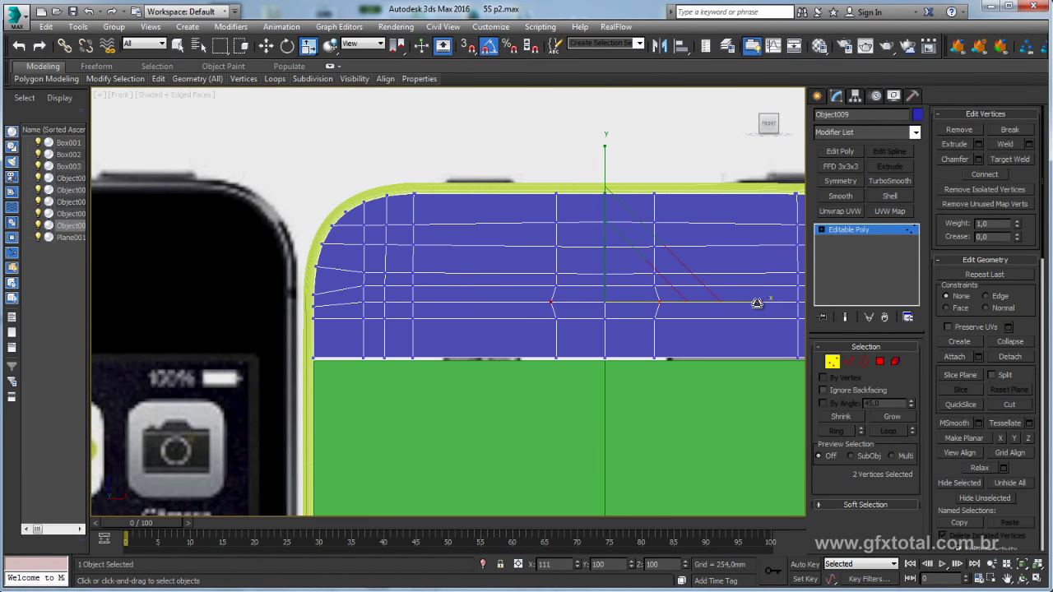
{"action": "key", "text": "4"}
{"action": "key", "text": "ctrl+a"}
- Inset the four central slot polygons twice at 0.254 mm each
{"action": "left_click", "coordinate": [634, 309]}
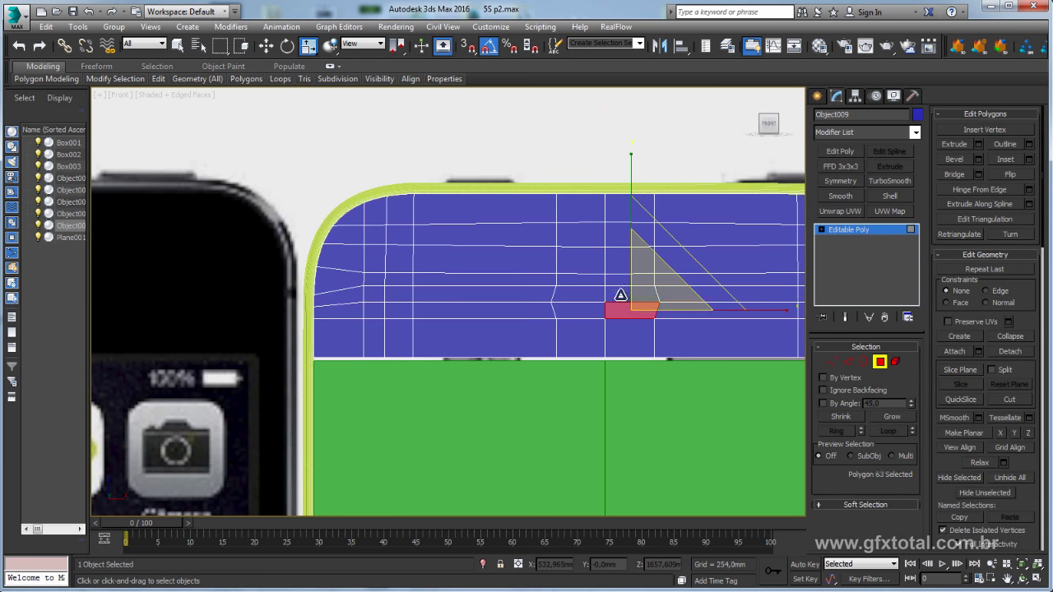
{"action": "left_click", "coordinate": [576, 310], "text": "ctrl"}
{"action": "left_click", "coordinate": [592, 294], "text": "ctrl"}
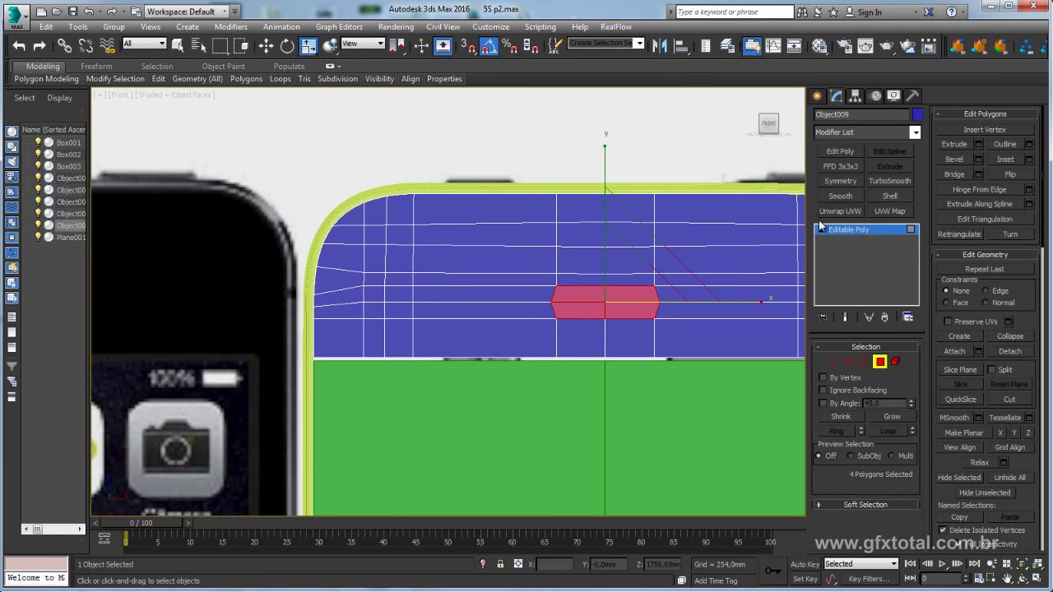
{"action": "left_click", "coordinate": [1029, 159]}
{"action": "left_click_drag", "start_coordinate": [631, 277], "coordinate": [631, 281]}
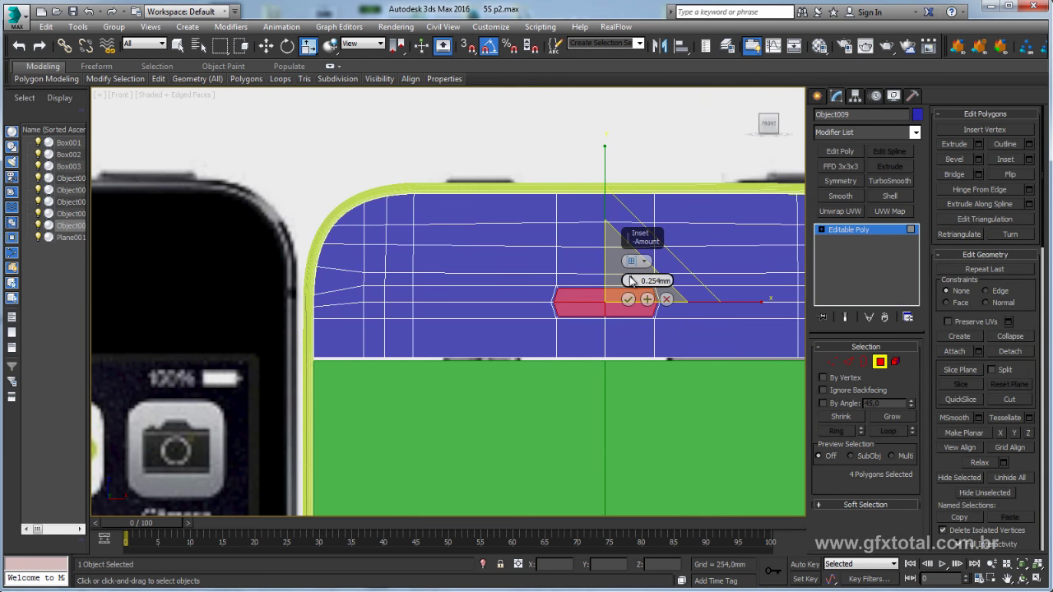
{"action": "left_click", "coordinate": [628, 298]}
{"action": "scroll", "coordinate": [623, 301], "scroll_direction": "up", "scroll_amount": 3}
{"action": "scroll", "coordinate": [611, 305], "scroll_direction": "up", "scroll_amount": 1}
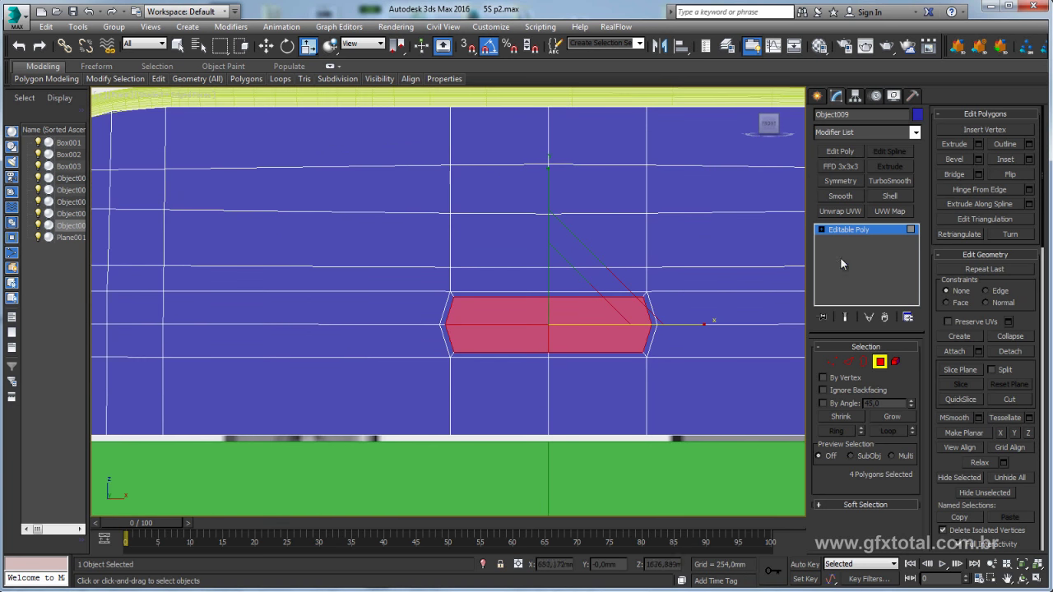
{"action": "left_click", "coordinate": [1030, 159]}
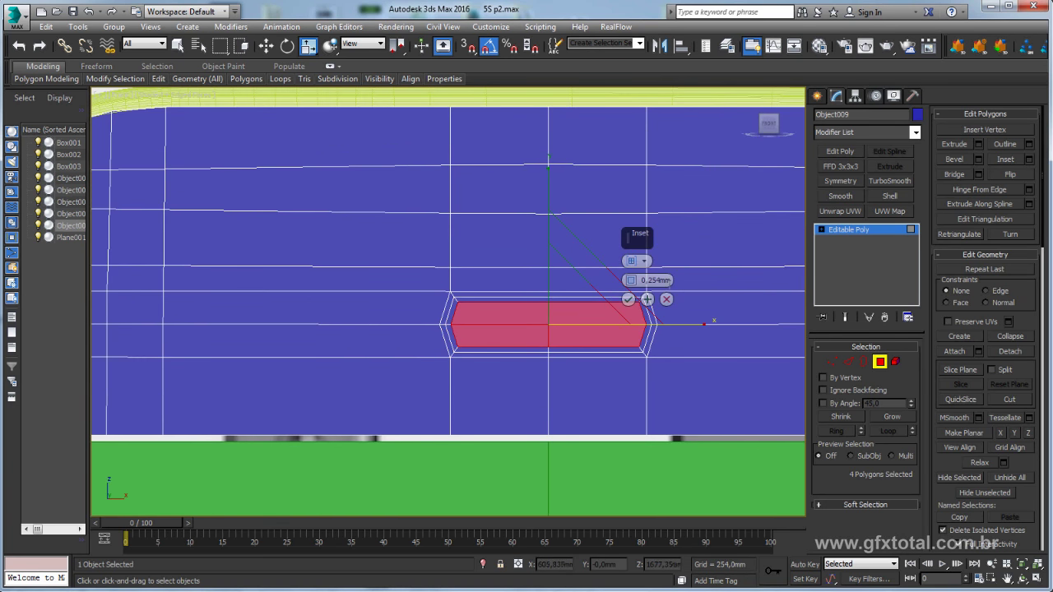
{"action": "left_click", "coordinate": [631, 298]}
{"action": "left_click", "coordinate": [830, 363]}
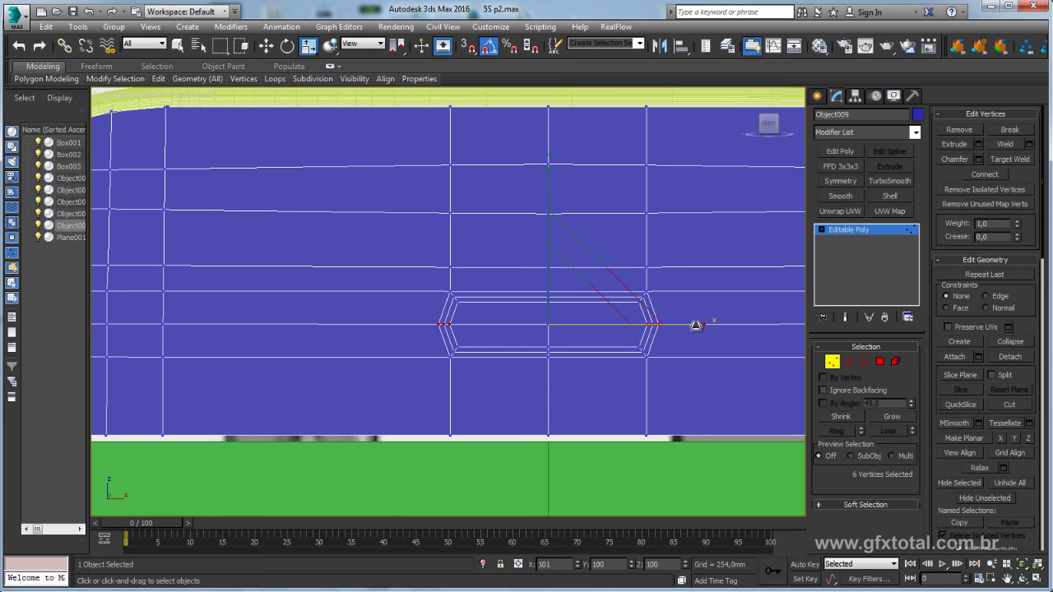
- Connect vertices above the slot with diagonal edges meeting at a centre vertex
{"action": "middle_click_drag", "start_coordinate": [620, 305], "coordinate": [613, 334]}
{"action": "scroll", "coordinate": [613, 334], "scroll_direction": "down", "scroll_amount": 2}
{"action": "scroll", "coordinate": [587, 291], "scroll_direction": "up", "scroll_amount": 2}
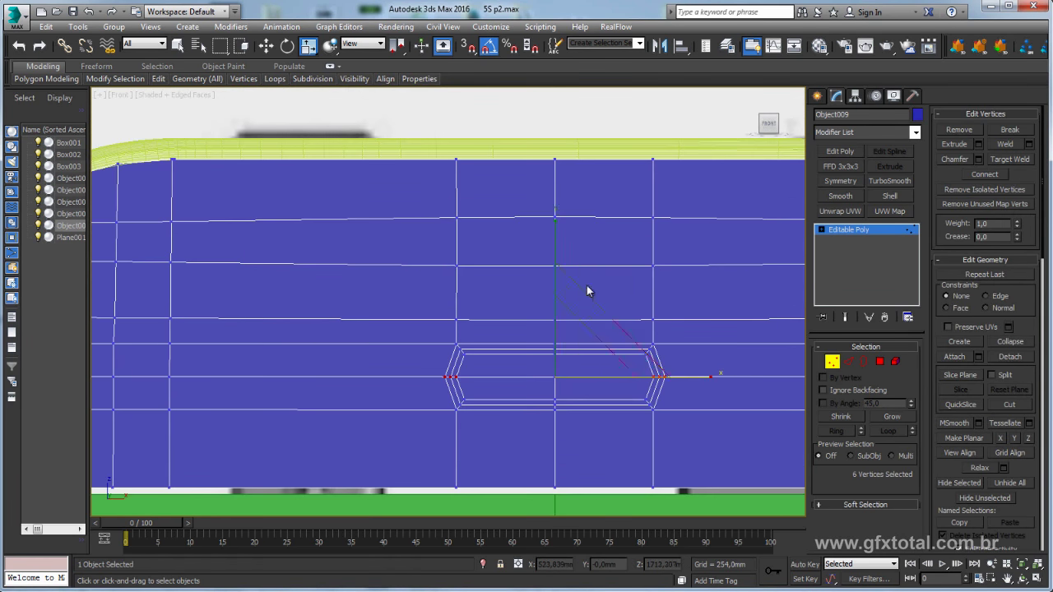
{"action": "left_click", "coordinate": [458, 215]}
{"action": "left_click", "coordinate": [554, 266], "text": "ctrl"}
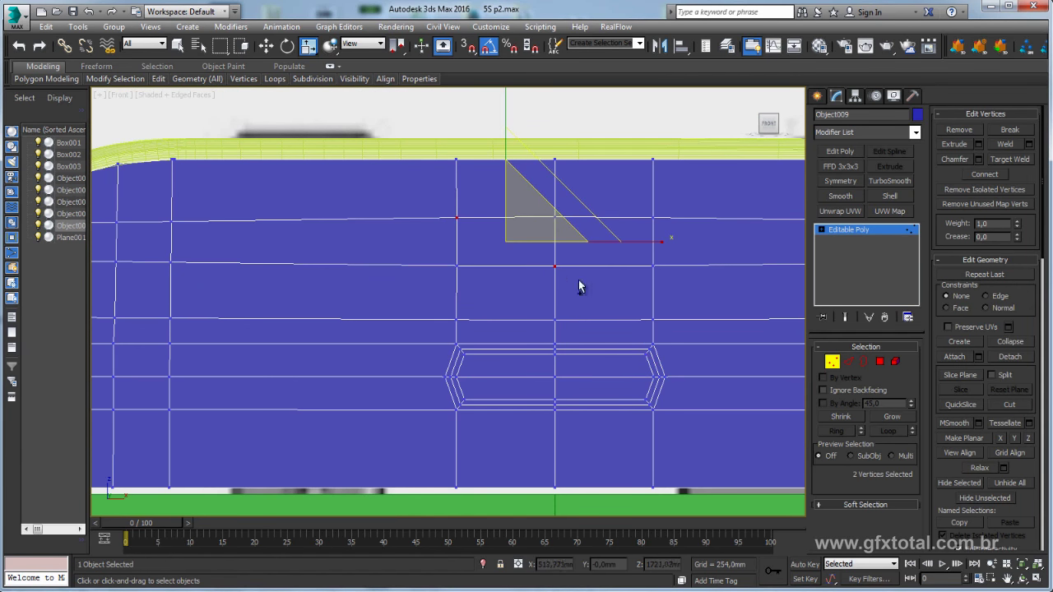
{"action": "left_click", "coordinate": [653, 319], "text": "ctrl"}
{"action": "left_click", "coordinate": [652, 218], "text": "ctrl"}
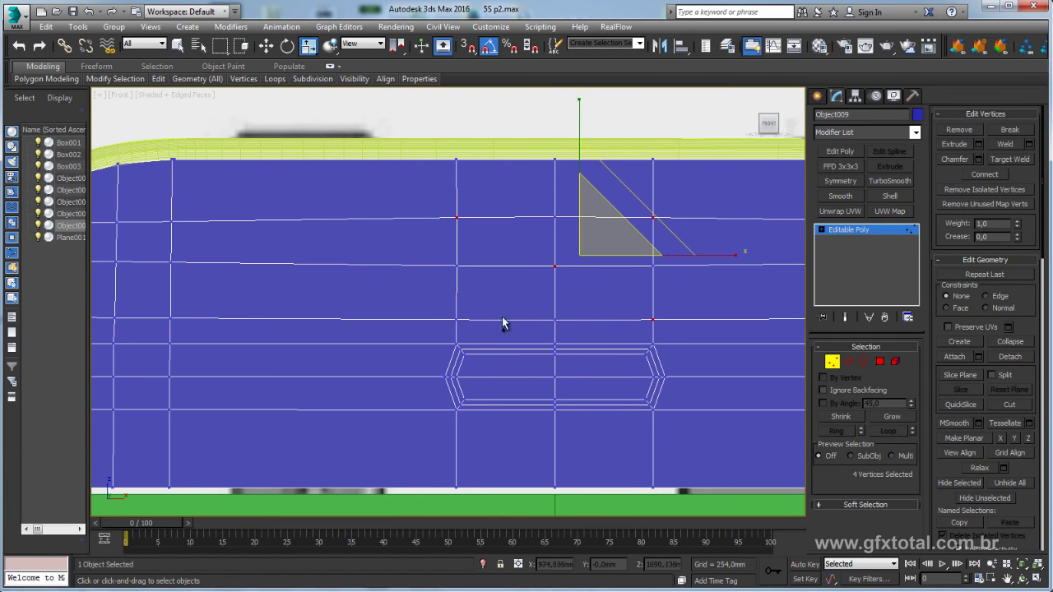
{"action": "left_click", "coordinate": [652, 218], "text": "alt"}
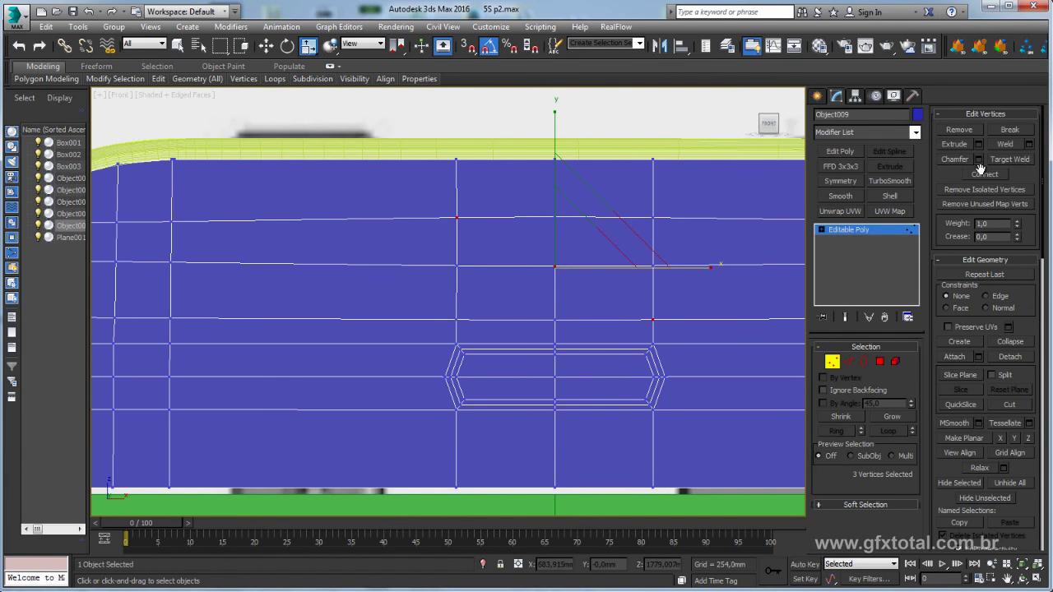
{"action": "left_click", "coordinate": [984, 175]}
{"action": "left_click", "coordinate": [652, 218]}
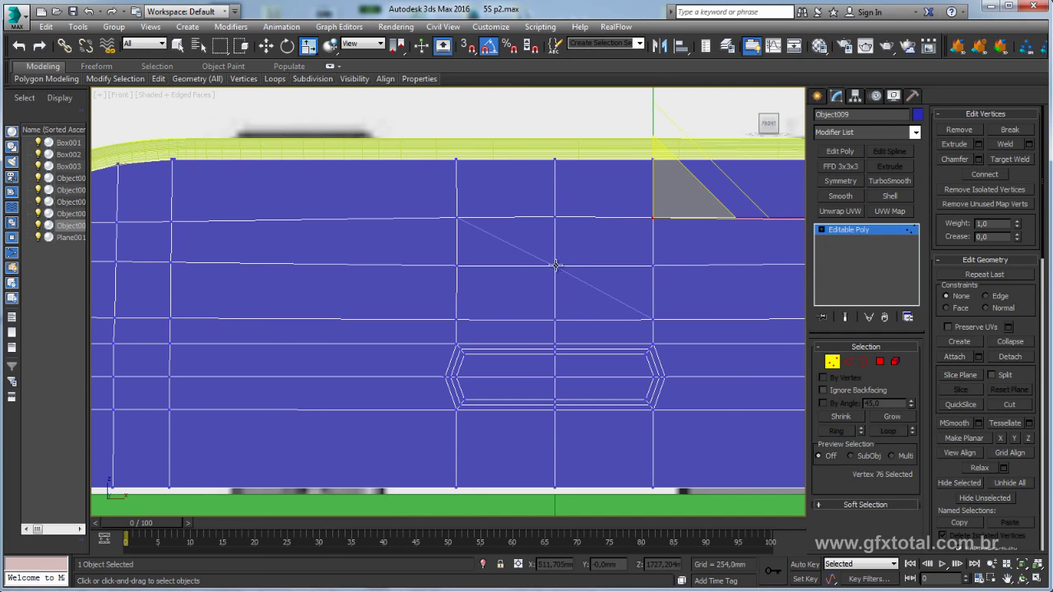
- Extrude the centre vertex 1.27 mm wide into an octagonal patch
{"action": "left_click", "coordinate": [556, 266], "text": "ctrl"}
{"action": "left_click", "coordinate": [456, 319], "text": "ctrl"}
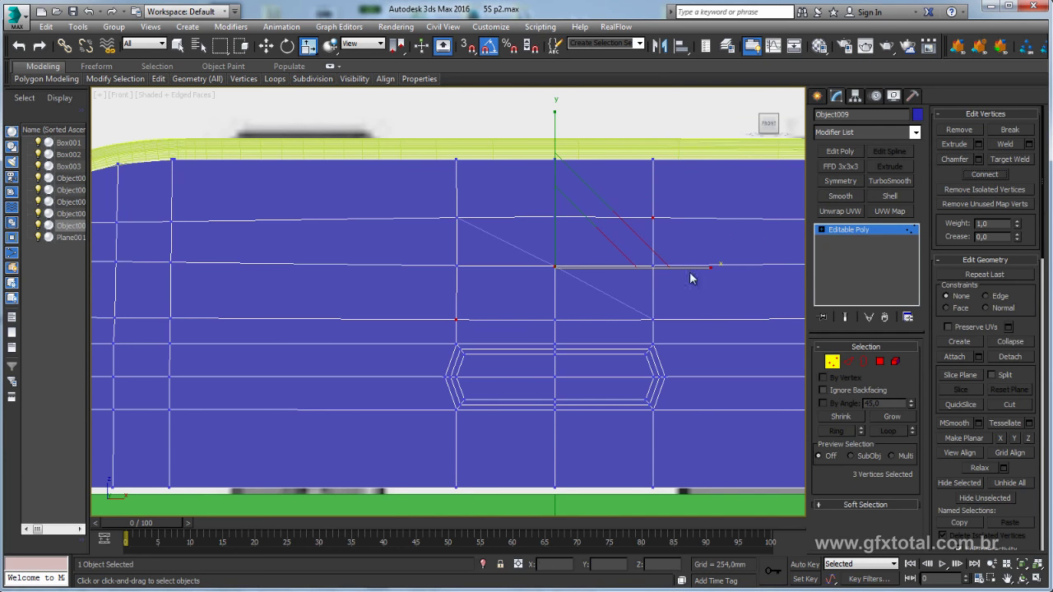
{"action": "left_click", "coordinate": [542, 264]}
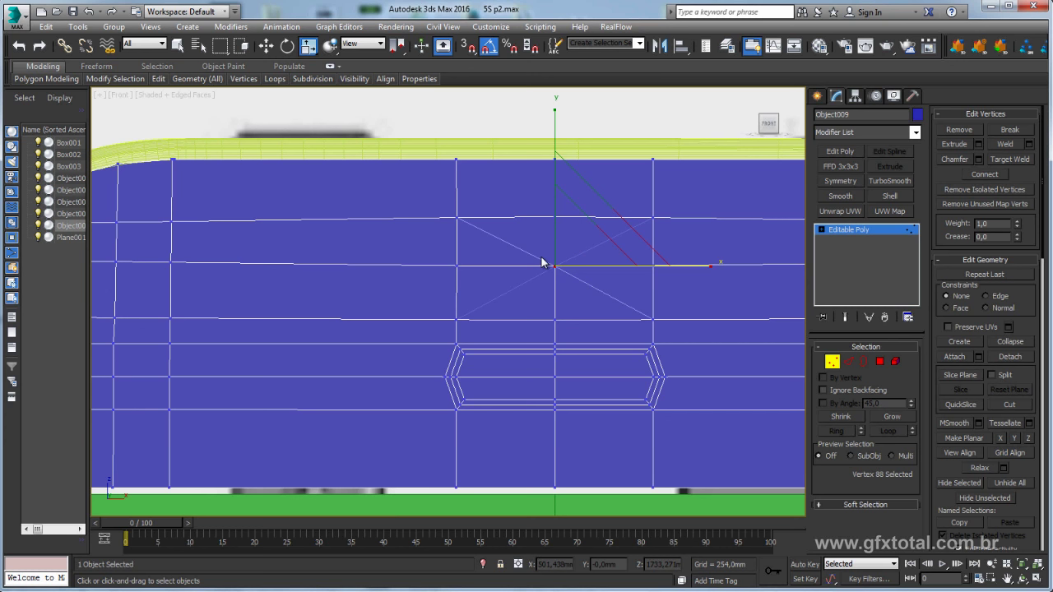
{"action": "left_click", "coordinate": [978, 144]}
{"action": "left_click_drag", "start_coordinate": [631, 261], "coordinate": [634, 282]}
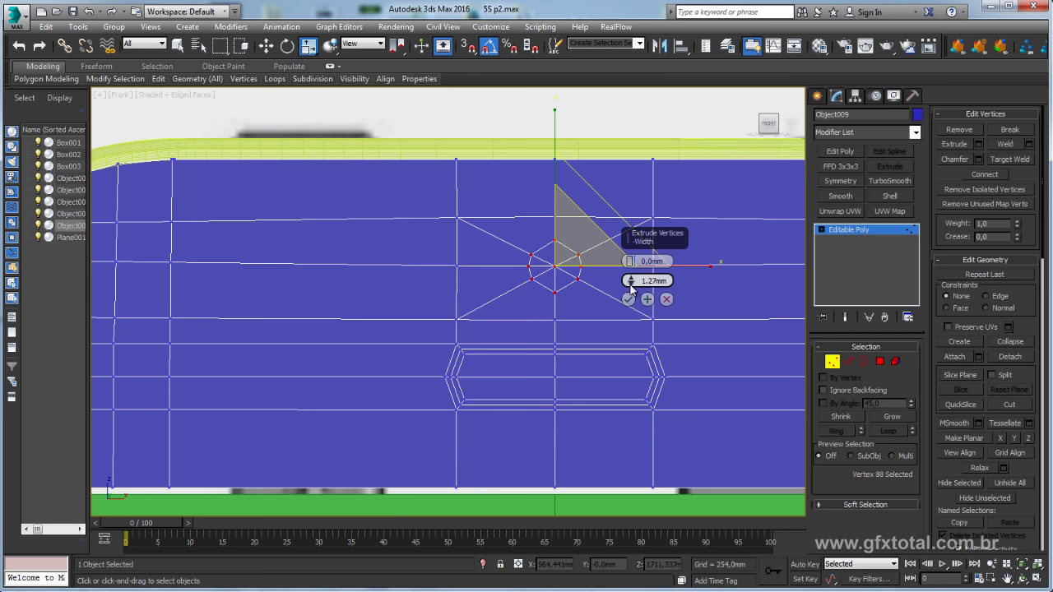
{"action": "left_click", "coordinate": [628, 298]}
{"action": "scroll", "coordinate": [533, 287], "scroll_direction": "up", "scroll_amount": 2}
{"action": "scroll", "coordinate": [533, 286], "scroll_direction": "up", "scroll_amount": 1}
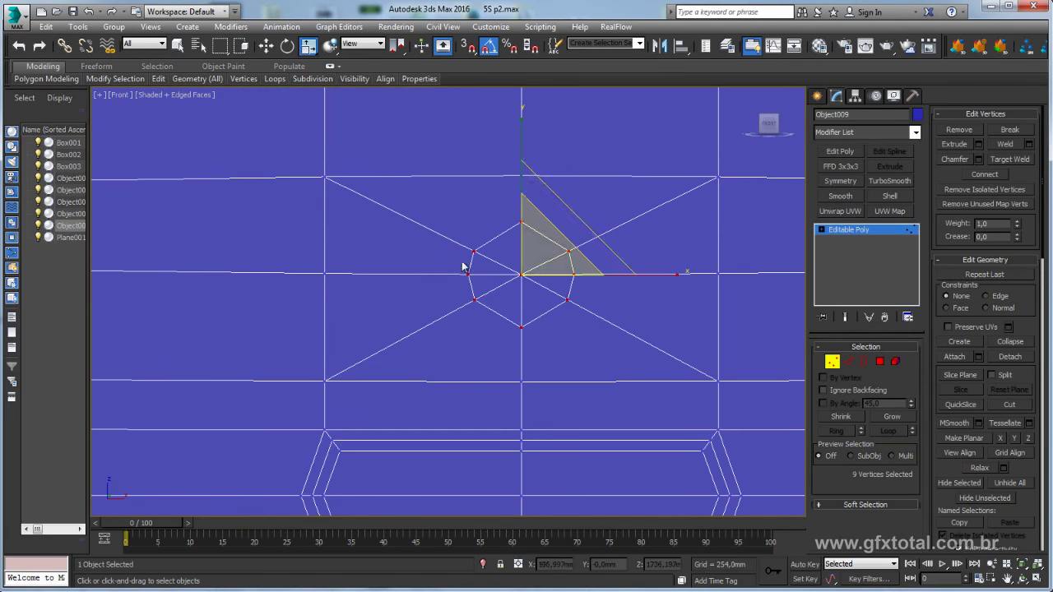
{"action": "left_click", "coordinate": [513, 268]}
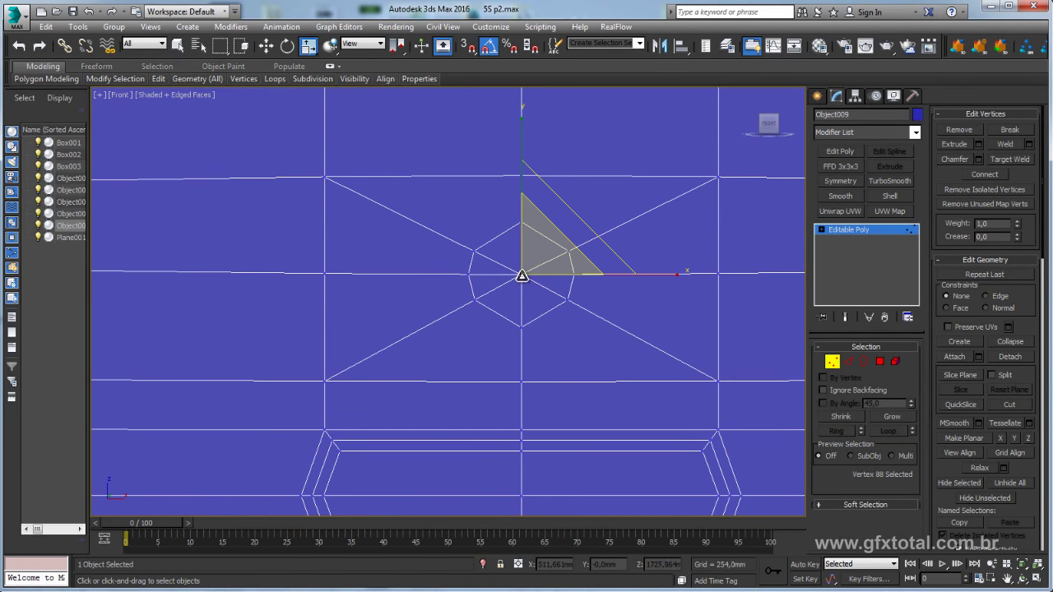
{"action": "middle_click_drag", "start_coordinate": [518, 291], "coordinate": [475, 307]}
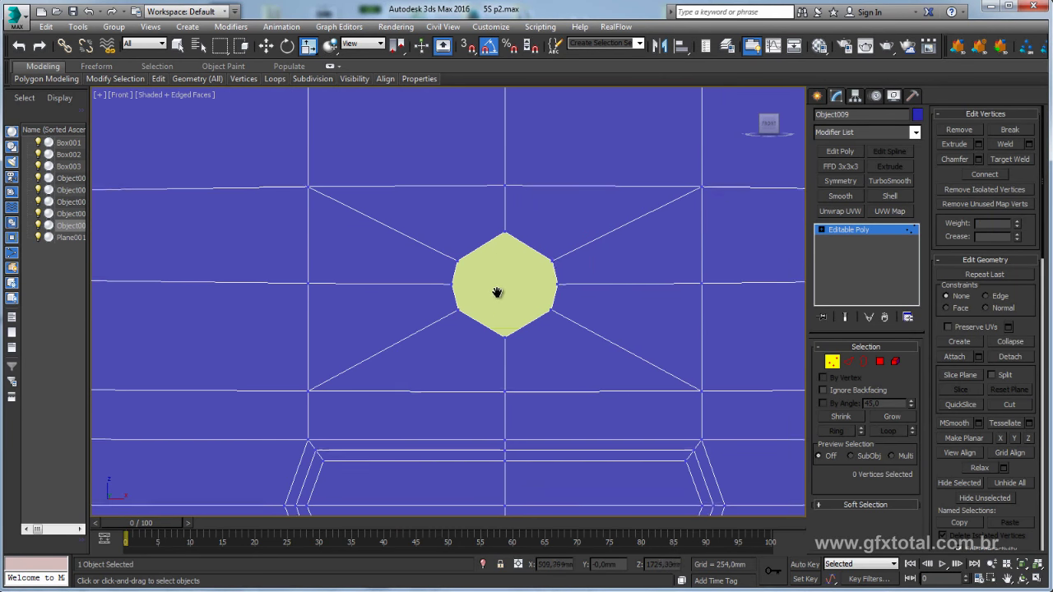
{"action": "left_click", "coordinate": [863, 230]}
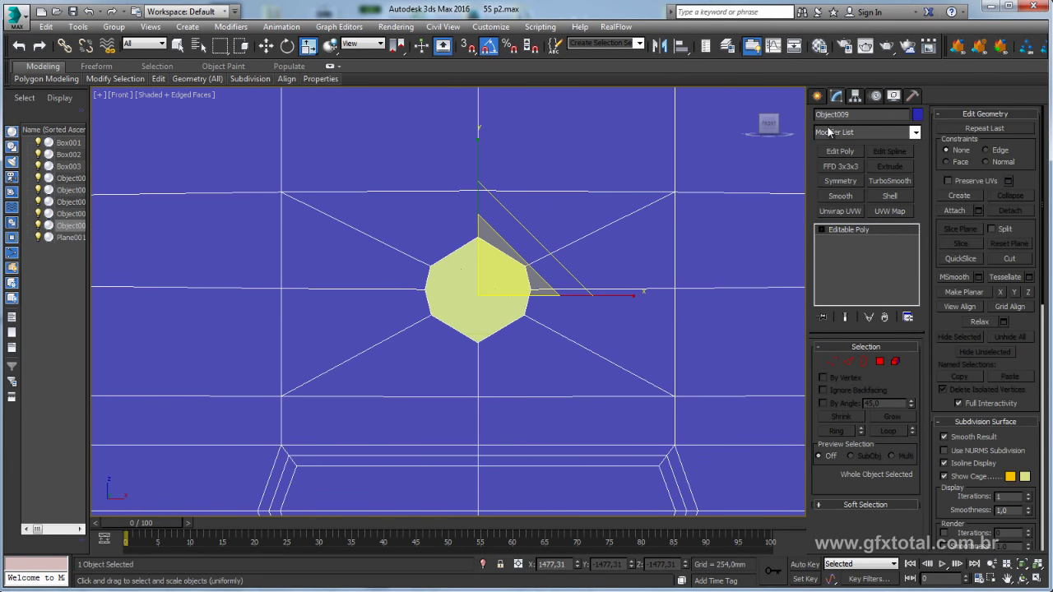
{"action": "left_click", "coordinate": [817, 96]}
- Draw an 8-sided cylinder of about 15.51 mm radius centred on the octagon
{"action": "left_click", "coordinate": [839, 207]}
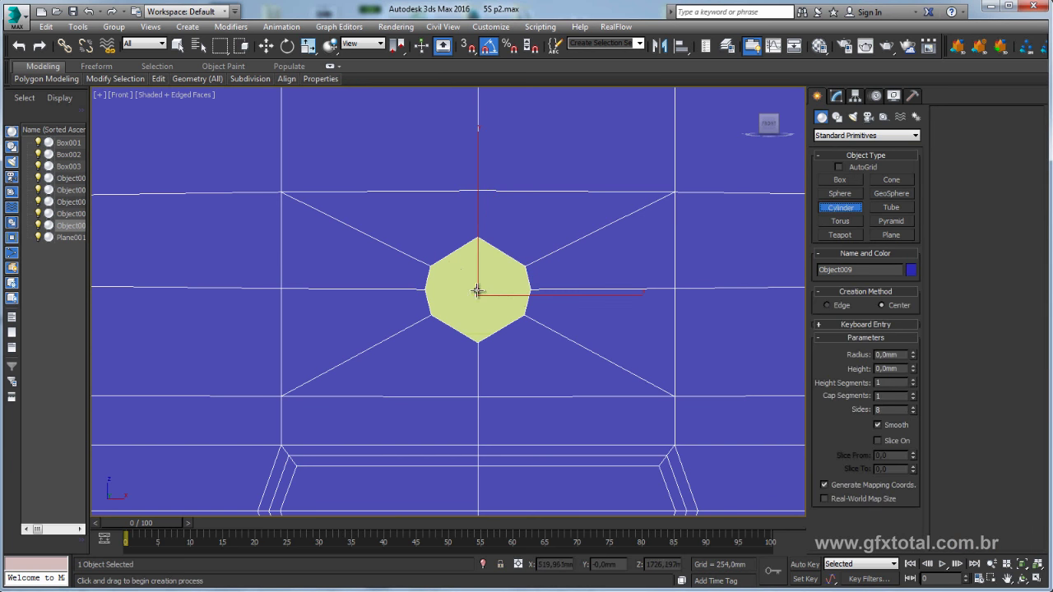
{"action": "key", "text": "F3"}
{"action": "left_click_drag", "start_coordinate": [478, 291], "coordinate": [511, 321]}
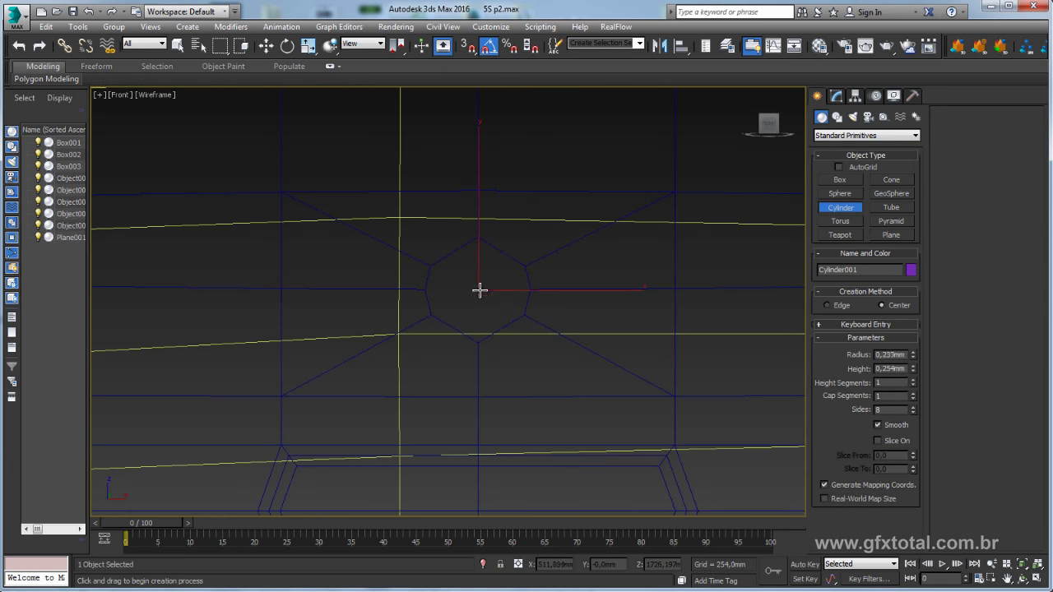
{"action": "right_click", "coordinate": [503, 283]}
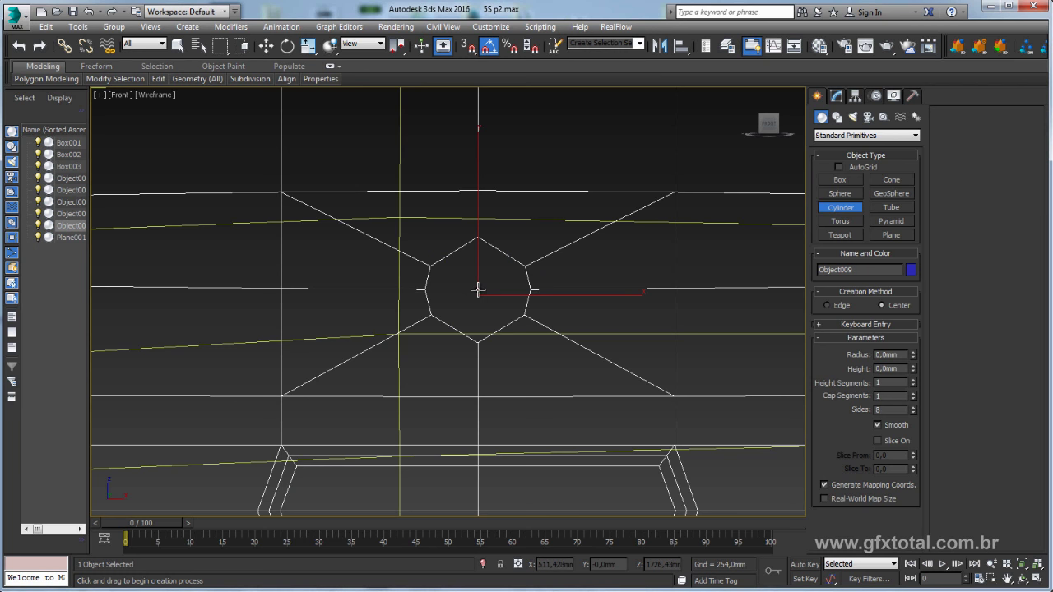
{"action": "left_click_drag", "start_coordinate": [478, 291], "coordinate": [507, 315]}
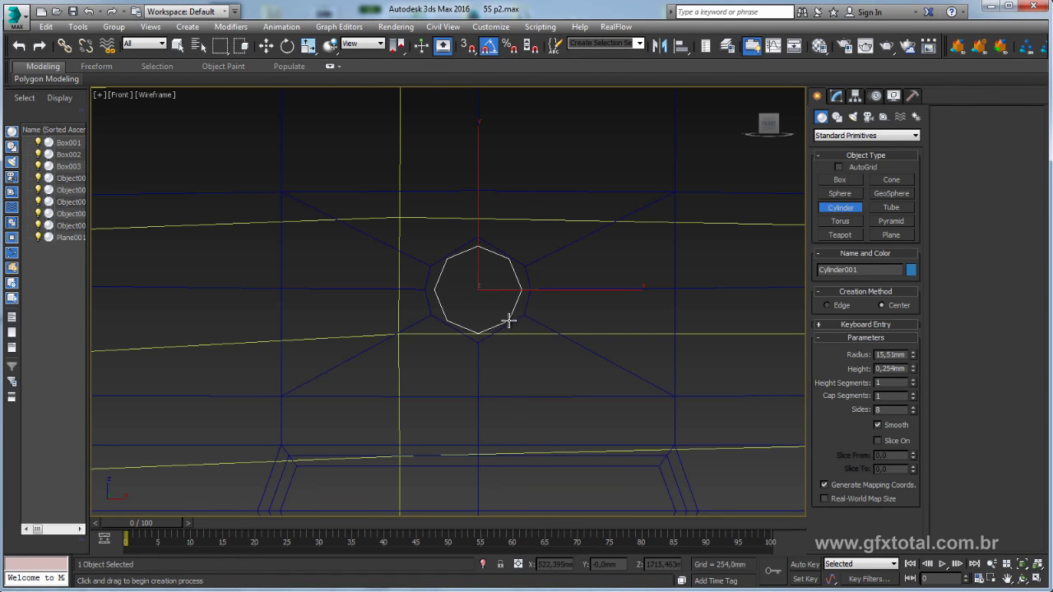
{"action": "key", "text": "r"}
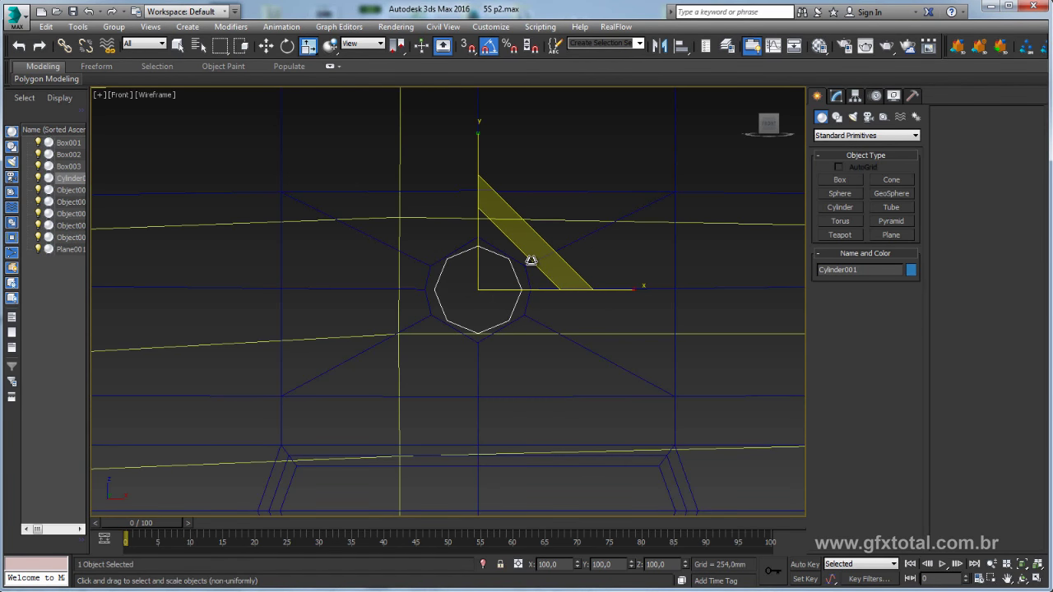
- Reselect Object009 and select its two upper octagon vertices
{"action": "left_click", "coordinate": [531, 261]}
{"action": "left_click", "coordinate": [837, 97]}
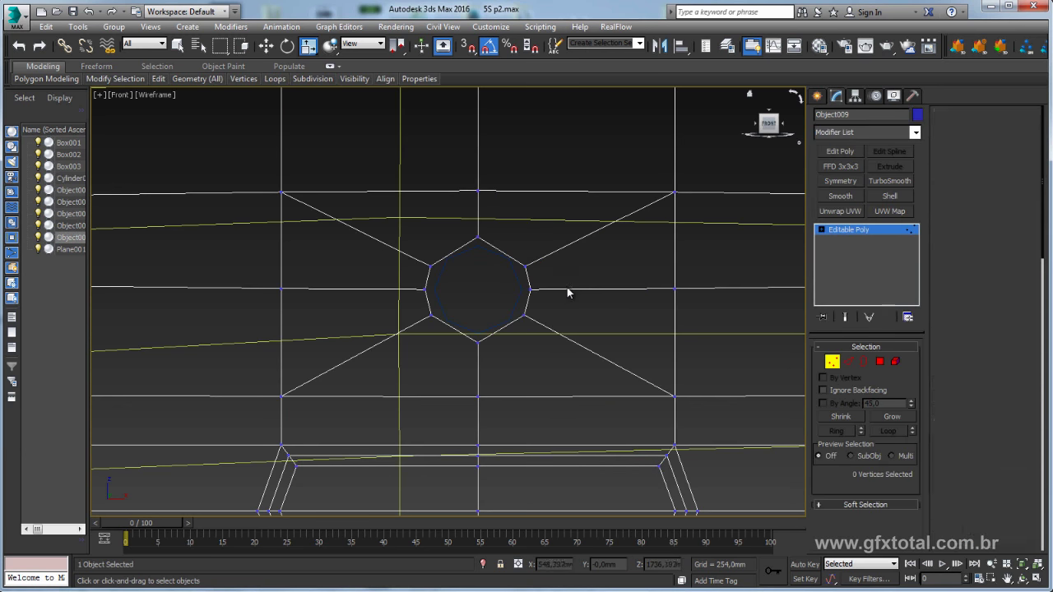
{"action": "key", "text": "1"}
{"action": "left_click_drag", "start_coordinate": [565, 258], "coordinate": [414, 278]}
- Narrow and raise the two top octagon vertices onto the cylinder outline
{"action": "scroll", "coordinate": [478, 265], "scroll_direction": "up", "scroll_amount": 3}
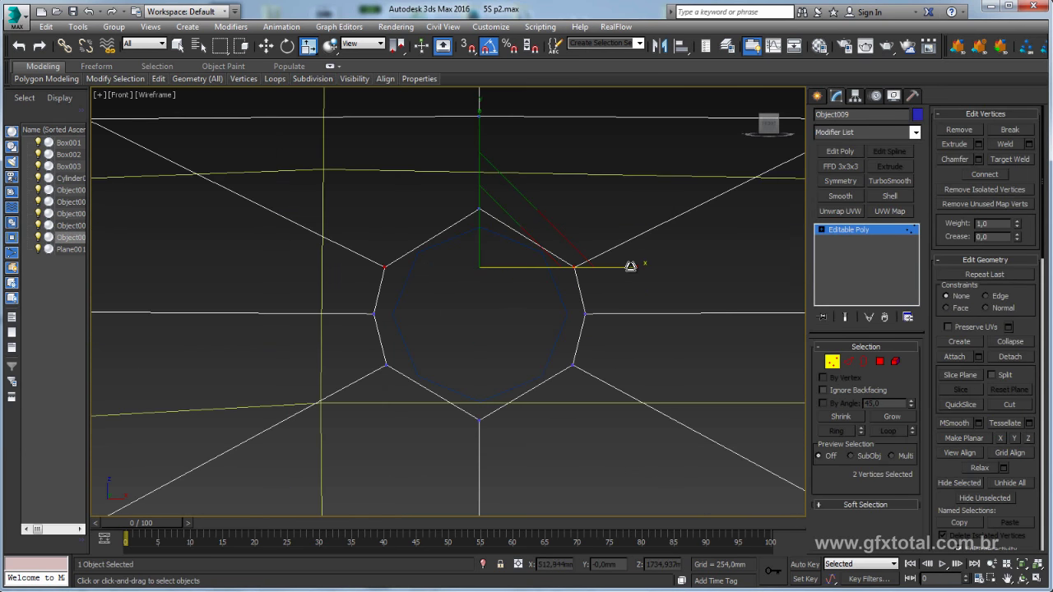
{"action": "left_click_drag", "start_coordinate": [630, 266], "coordinate": [611, 265]}
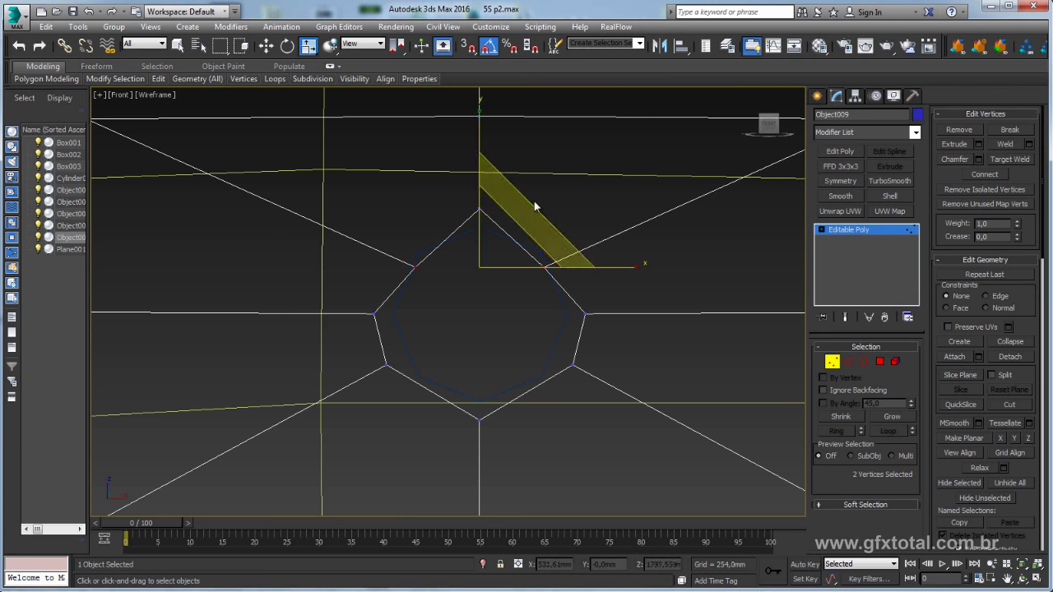
{"action": "key", "text": "w"}
{"action": "left_click_drag", "start_coordinate": [486, 217], "coordinate": [487, 202]}
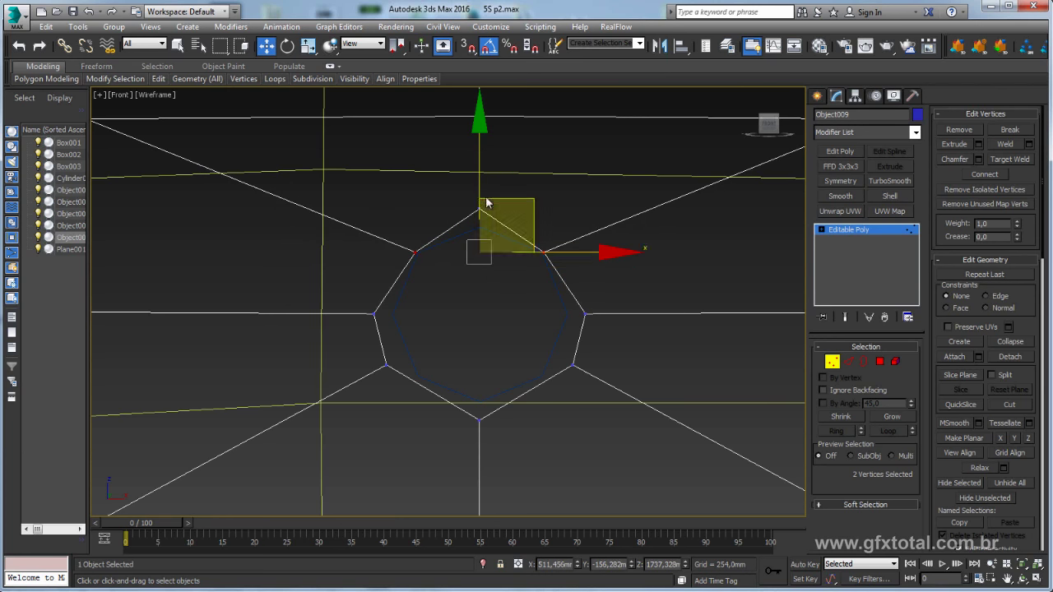
{"action": "mouse_move", "coordinate": [411, 193]}
{"action": "left_mouse_down"}
{"action": "mouse_move", "coordinate": [487, 228]}
{"action": "mouse_move", "coordinate": [474, 162]}
{"action": "left_mouse_up"}
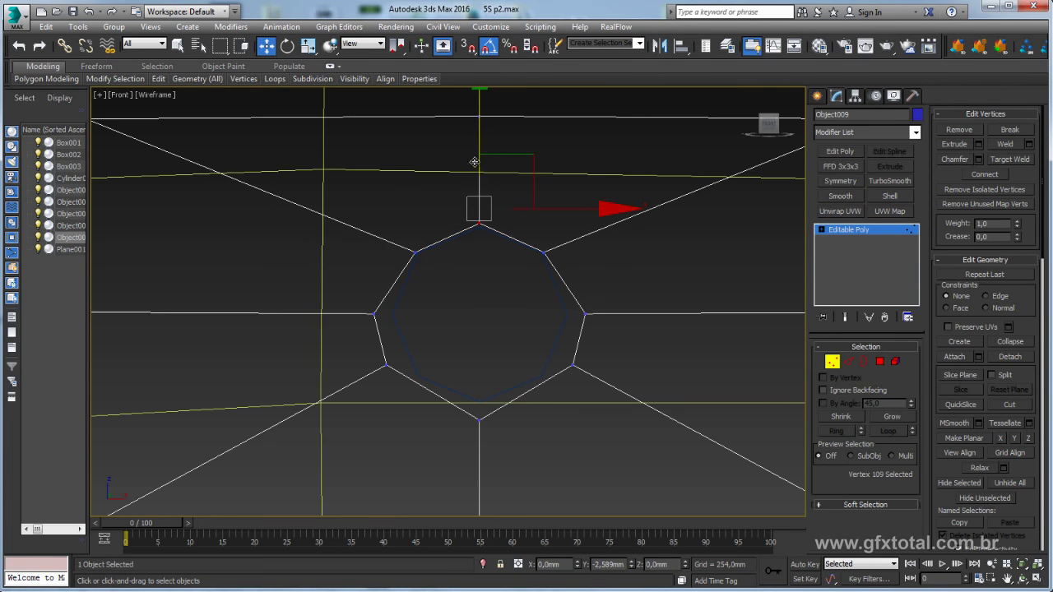
{"action": "right_click", "coordinate": [473, 162]}
- Pull the side vertices inward and fit the two lower vertices to the outline
{"action": "left_click_drag", "start_coordinate": [557, 329], "coordinate": [579, 331]}
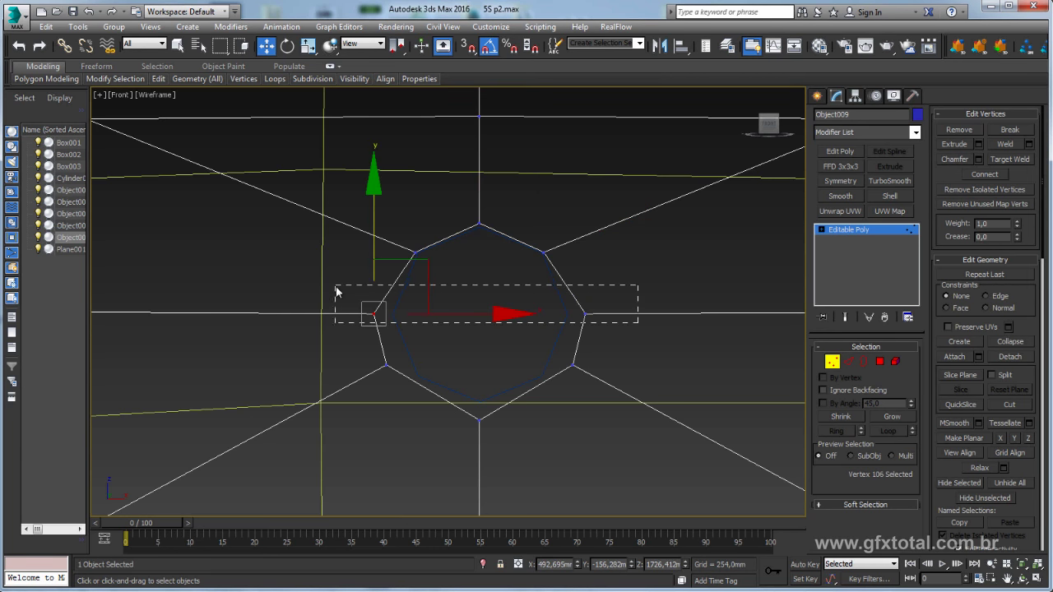
{"action": "left_click_drag", "start_coordinate": [336, 291], "coordinate": [337, 291]}
{"action": "key", "text": "e"}
{"action": "key", "text": "r"}
{"action": "left_click_drag", "start_coordinate": [635, 313], "coordinate": [385, 392]}
{"action": "left_click_drag", "start_coordinate": [630, 369], "coordinate": [615, 368]}
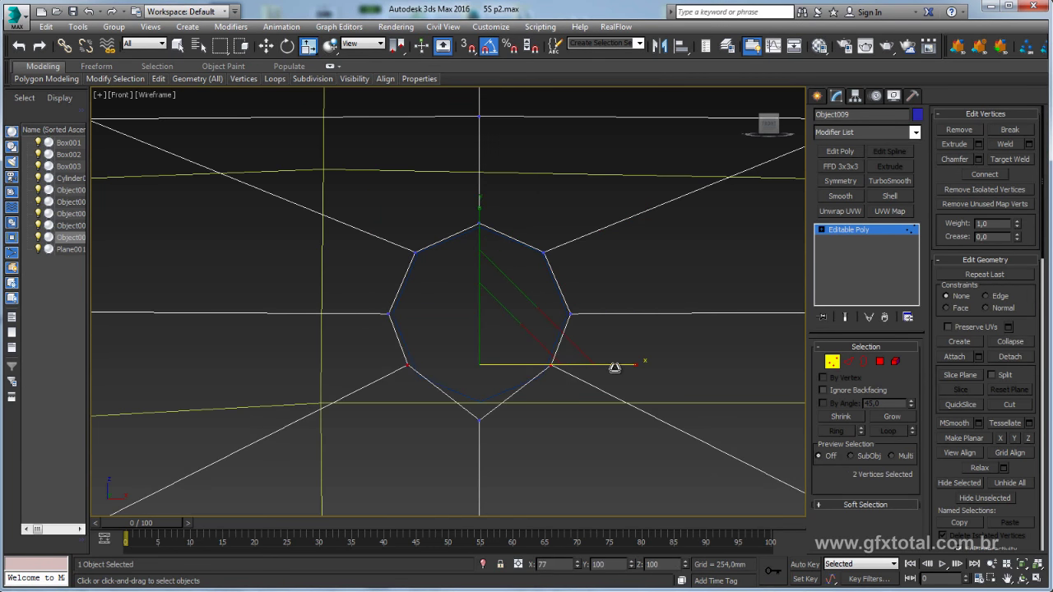
{"action": "key", "text": "w"}
{"action": "left_click_drag", "start_coordinate": [481, 276], "coordinate": [479, 286]}
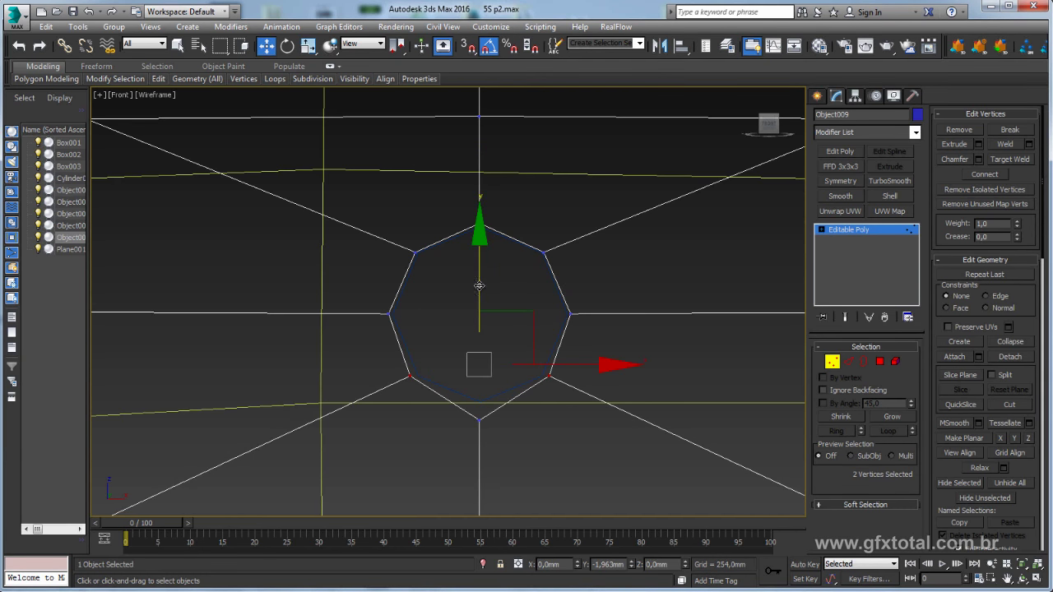
{"action": "key", "text": "e"}
{"action": "key", "text": "r"}
{"action": "left_click_drag", "start_coordinate": [634, 374], "coordinate": [631, 376]}
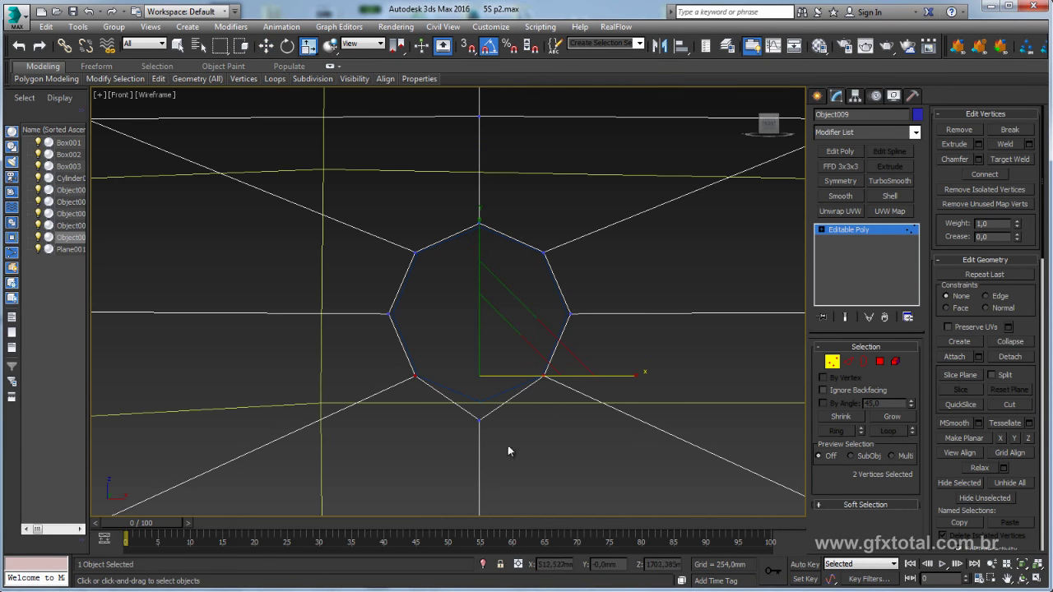
- Raise the bottom octagon vertex onto the outline and select the octagon's open border
{"action": "key", "text": "w"}
{"action": "left_click", "coordinate": [479, 419]}
{"action": "left_click_drag", "start_coordinate": [478, 420], "coordinate": [479, 401]}
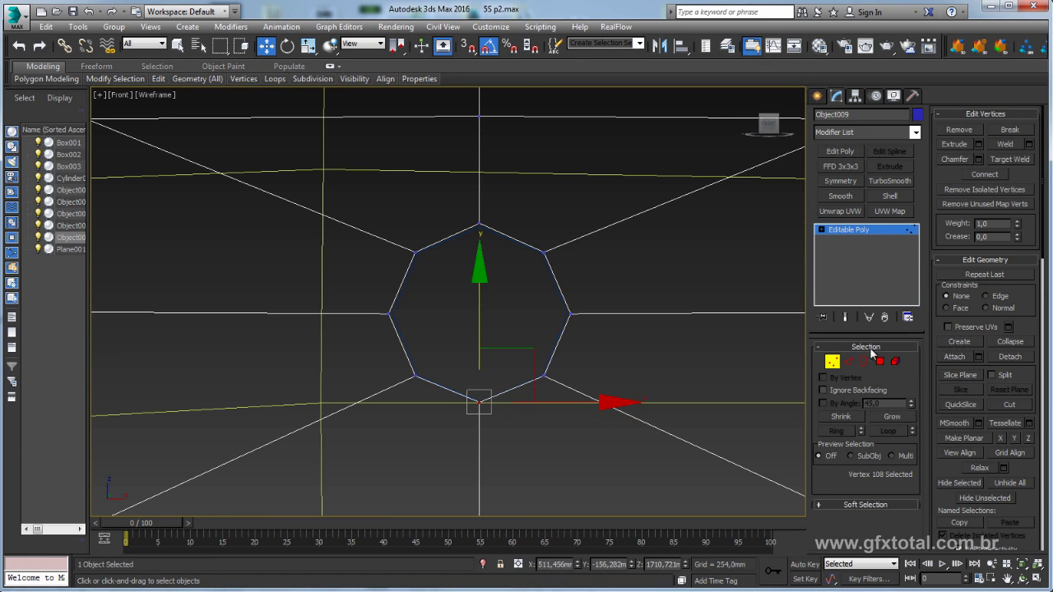
{"action": "left_click", "coordinate": [863, 361]}
{"action": "left_click", "coordinate": [570, 311]}
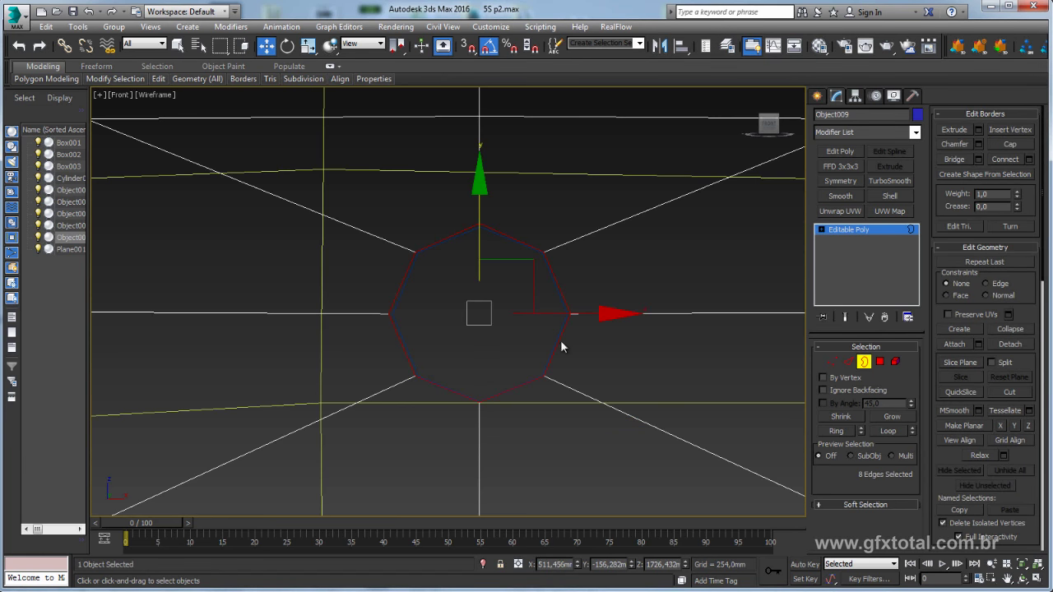
- Shift-scale the round hole's border inward to add three inset rings
{"action": "key", "text": "p"}
{"action": "scroll", "coordinate": [603, 333], "scroll_direction": "down", "scroll_amount": 3}
{"action": "mouse_move", "coordinate": [603, 332]}
{"action": "middle_mouse_down", "text": "alt"}
{"action": "mouse_move", "coordinate": [645, 356]}
{"action": "mouse_move", "coordinate": [630, 345]}
{"action": "middle_mouse_up", "text": "alt"}
{"action": "key", "text": "F3"}
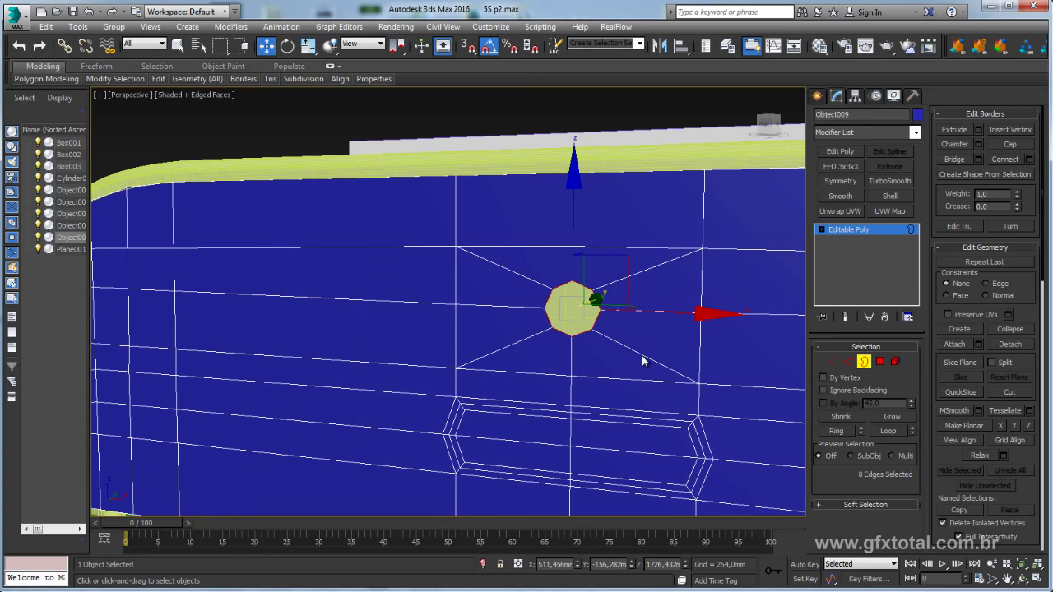
{"action": "key", "text": "F4"}
{"action": "middle_click_drag", "start_coordinate": [634, 352], "coordinate": [599, 348], "text": "alt"}
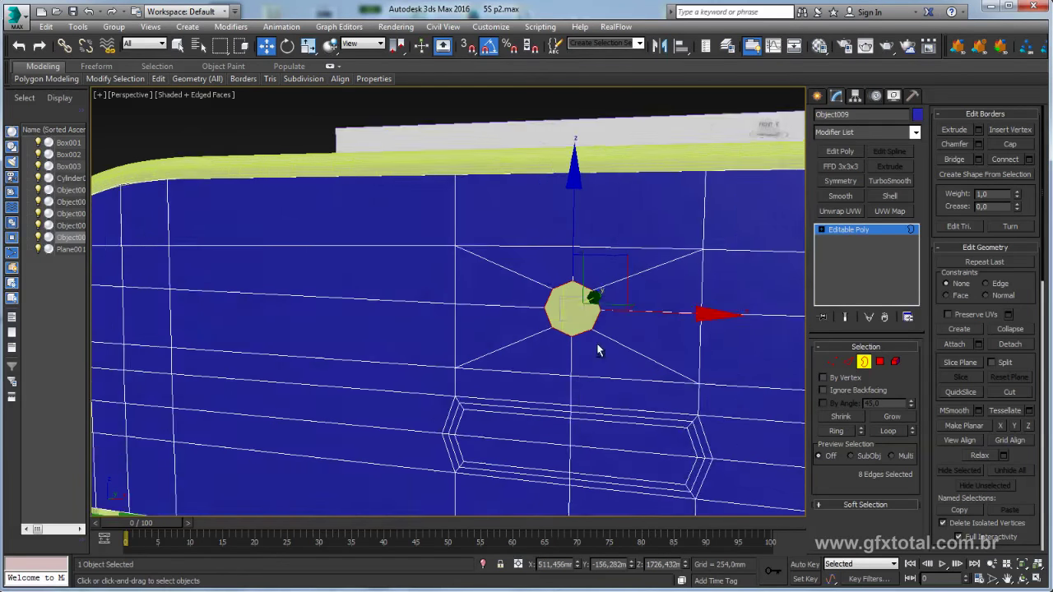
{"action": "key", "text": "z"}
{"action": "key", "text": "e"}
{"action": "key", "text": "r"}
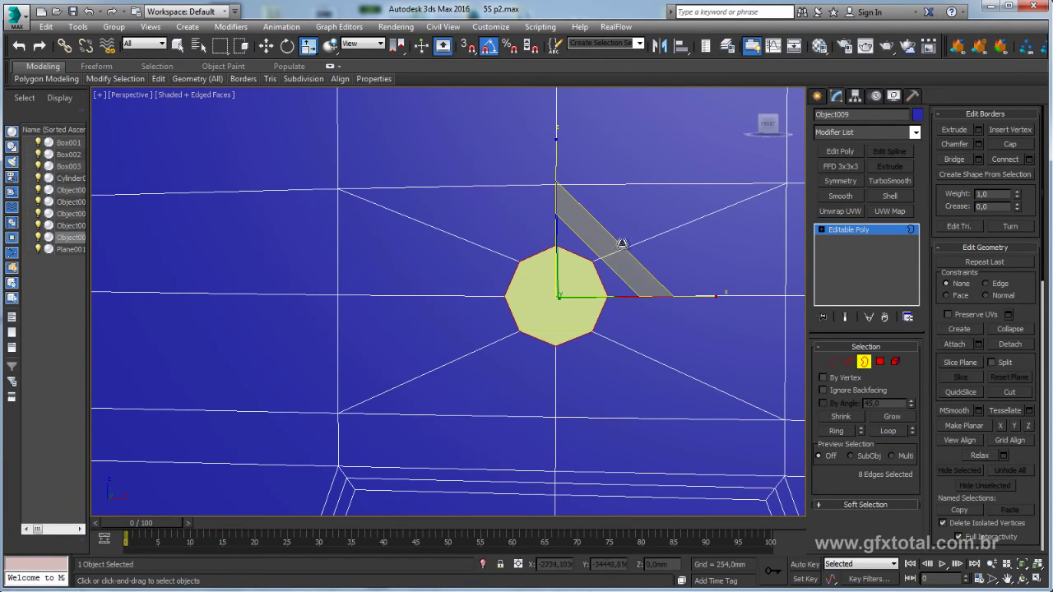
{"action": "left_click_drag", "start_coordinate": [620, 245], "coordinate": [613, 249], "text": "shift"}
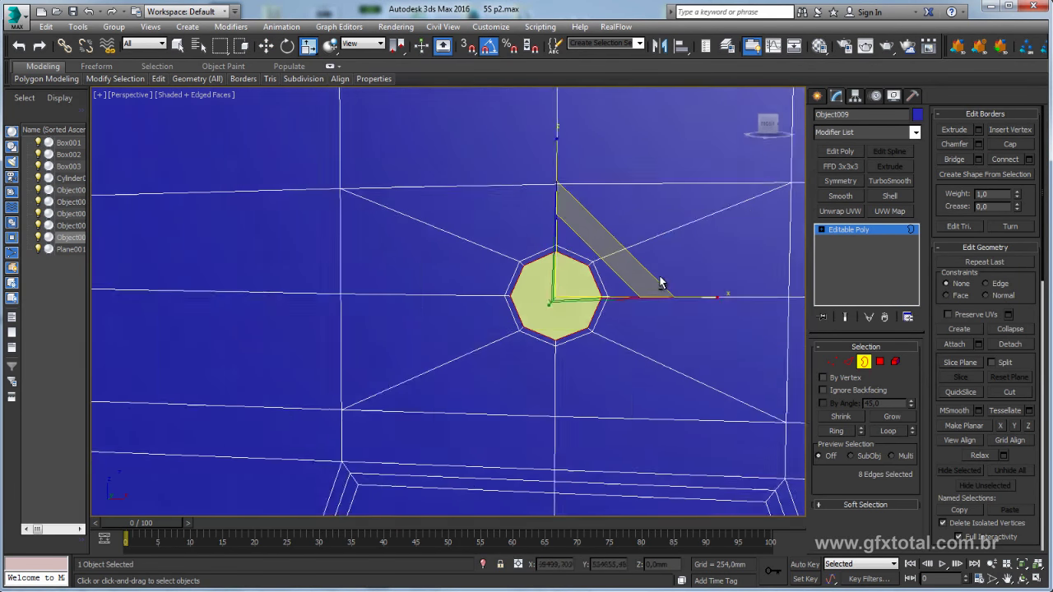
{"action": "mouse_move", "coordinate": [661, 287]}
{"action": "middle_mouse_down", "text": "alt"}
{"action": "mouse_move", "coordinate": [620, 293]}
{"action": "mouse_move", "coordinate": [626, 258]}
{"action": "middle_mouse_up", "text": "alt"}
{"action": "left_click_drag", "start_coordinate": [625, 250], "coordinate": [615, 256], "text": "shift"}
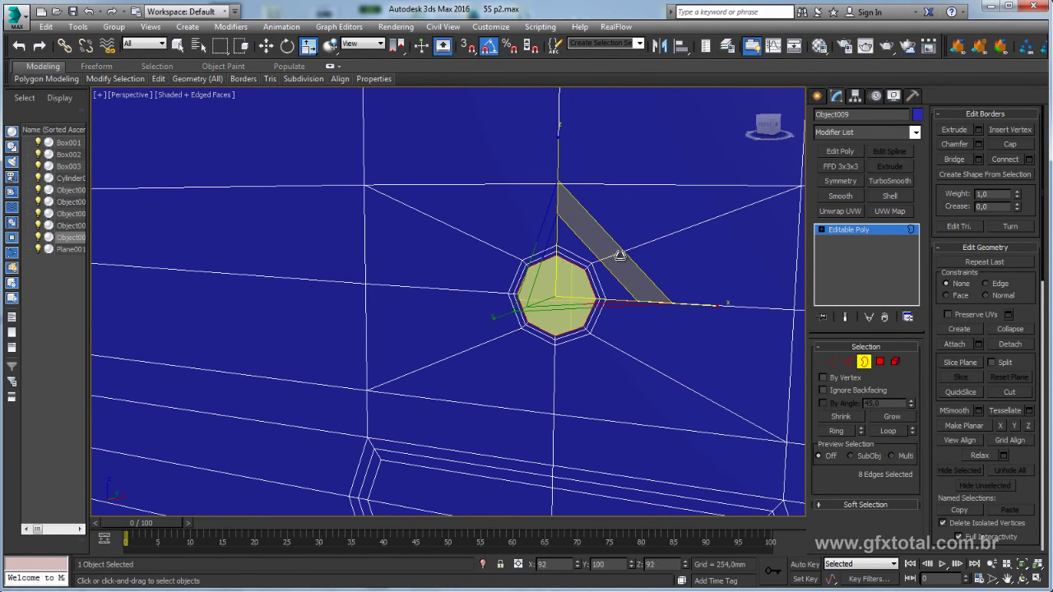
{"action": "mouse_move", "coordinate": [615, 255]}
{"action": "middle_mouse_down", "text": "alt"}
{"action": "mouse_move", "coordinate": [666, 294]}
{"action": "mouse_move", "coordinate": [625, 272]}
{"action": "middle_mouse_up", "text": "alt"}
- Nudge the hole's new faces slightly along Y
{"action": "key", "text": "w"}
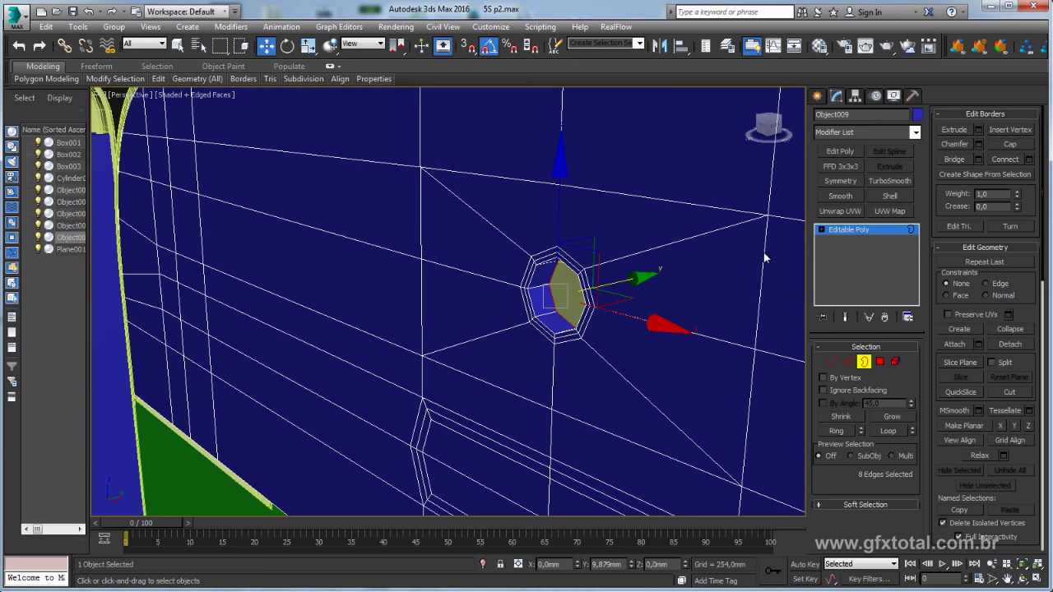
{"action": "left_click_drag", "start_coordinate": [650, 277], "coordinate": [655, 277]}
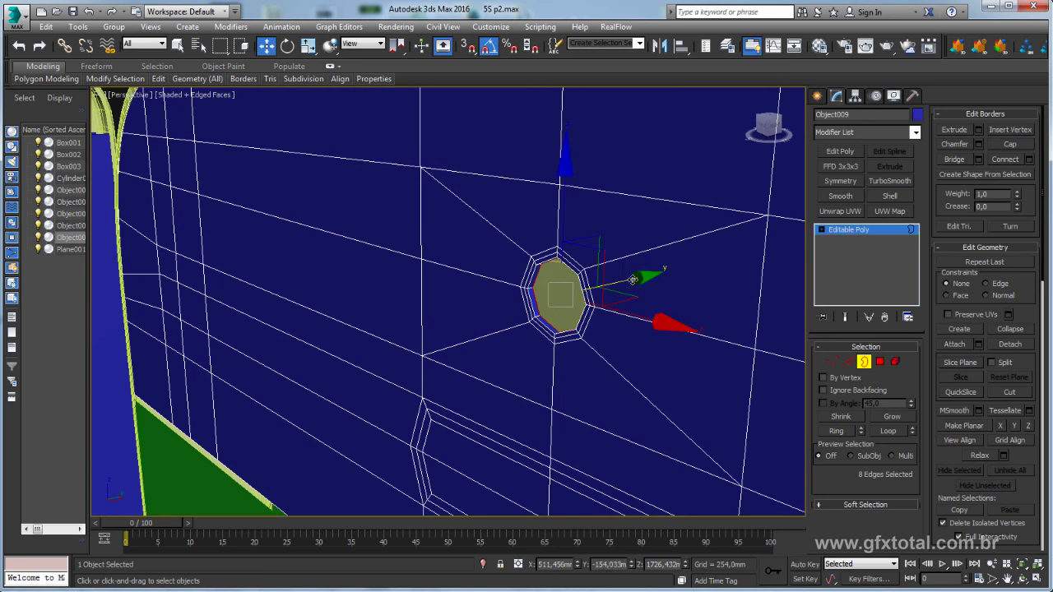
{"action": "left_click", "coordinate": [862, 230]}
{"action": "scroll", "coordinate": [576, 313], "scroll_direction": "down", "scroll_amount": 5}
{"action": "mouse_move", "coordinate": [576, 312]}
{"action": "middle_mouse_down", "text": "alt"}
{"action": "mouse_move", "coordinate": [560, 329]}
{"action": "mouse_move", "coordinate": [568, 348]}
{"action": "middle_mouse_up", "text": "alt"}
{"action": "scroll", "coordinate": [559, 329], "scroll_direction": "up", "scroll_amount": 5}
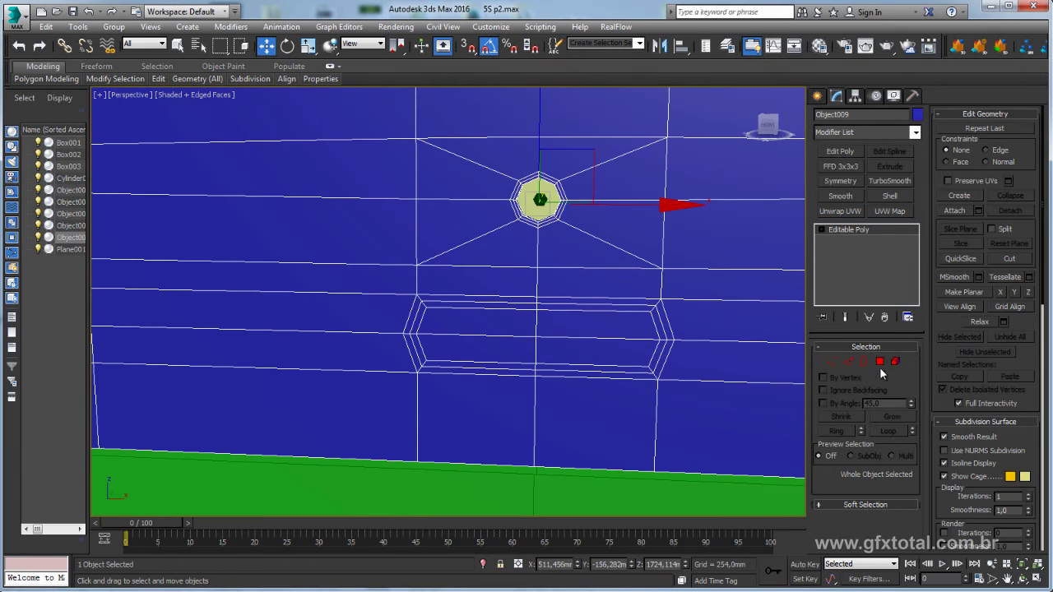
- Extrude the slot's border to give it depth and apply a TurboSmooth modifier
{"action": "left_click", "coordinate": [838, 363]}
{"action": "left_click", "coordinate": [690, 352]}
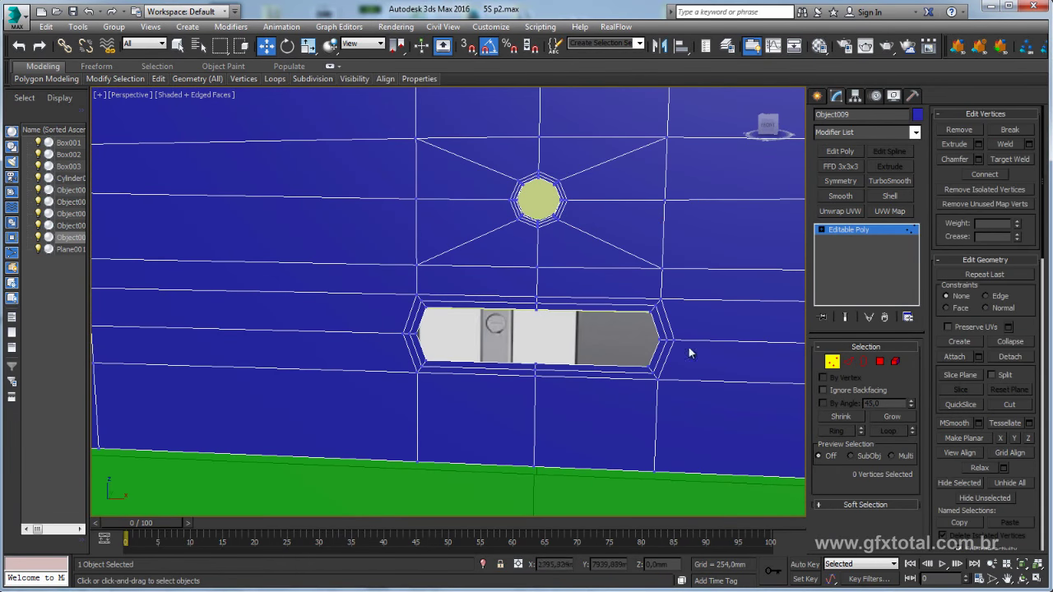
{"action": "left_click", "coordinate": [862, 362]}
{"action": "mouse_move", "coordinate": [652, 321]}
{"action": "middle_mouse_down", "text": "alt"}
{"action": "mouse_move", "coordinate": [632, 340]}
{"action": "mouse_move", "coordinate": [603, 315]}
{"action": "middle_mouse_up", "text": "alt"}
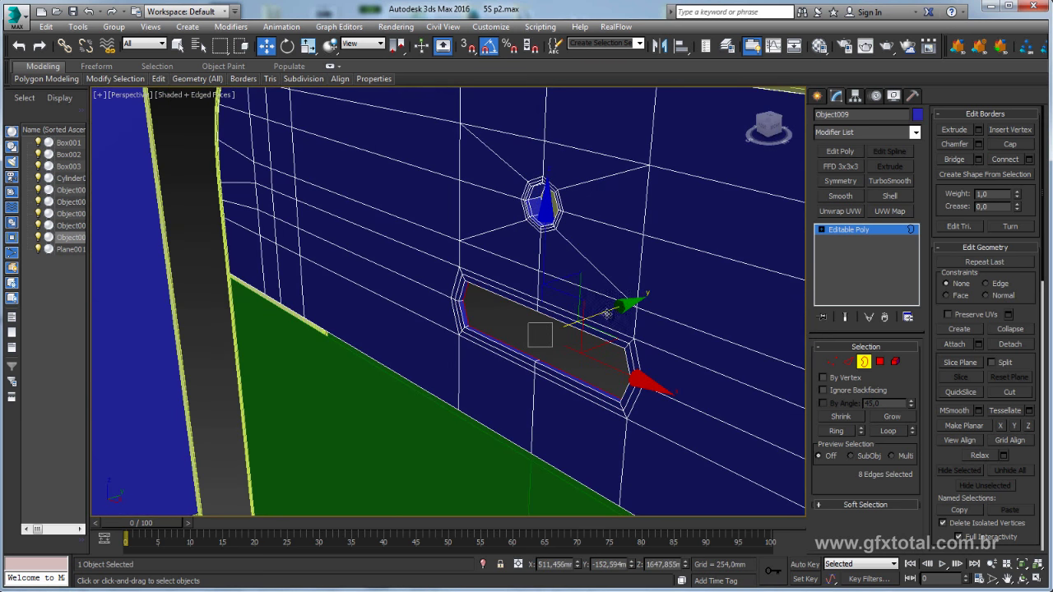
{"action": "left_click_drag", "start_coordinate": [604, 314], "coordinate": [621, 308], "text": "shift"}
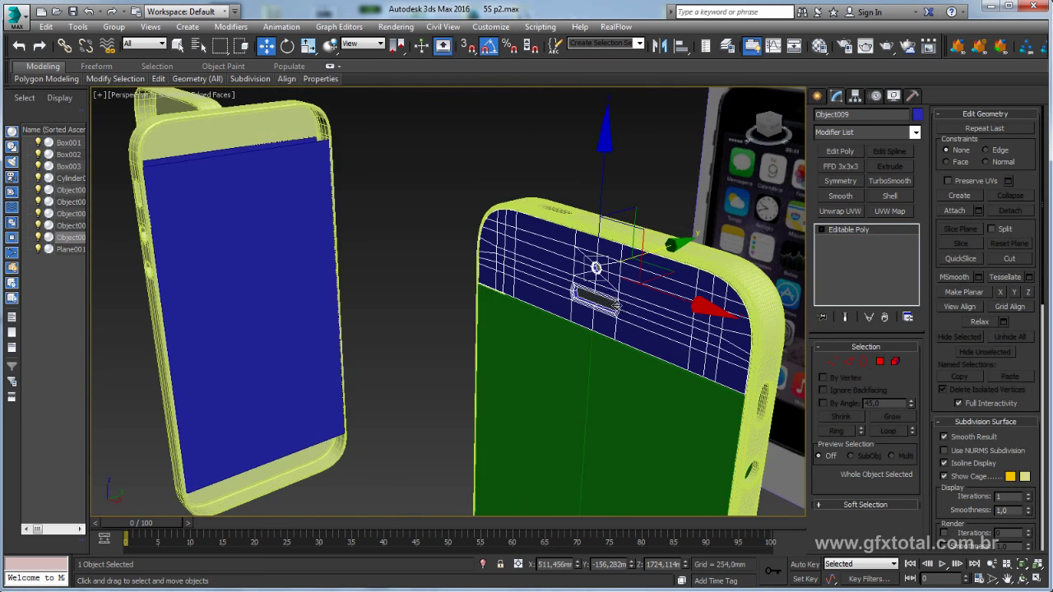
{"action": "mouse_move", "coordinate": [778, 259]}
{"action": "middle_mouse_down", "text": "alt"}
{"action": "mouse_move", "coordinate": [618, 294]}
{"action": "mouse_move", "coordinate": [461, 209]}
{"action": "middle_mouse_up", "text": "alt"}
{"action": "scroll", "coordinate": [618, 294], "scroll_direction": "up", "scroll_amount": 3}
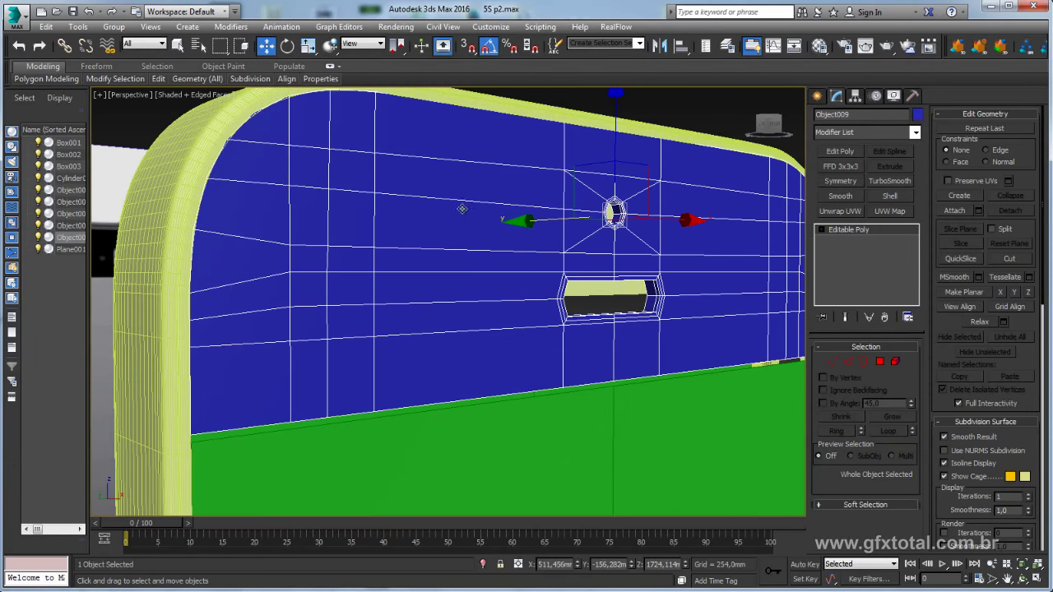
{"action": "left_click", "coordinate": [893, 181]}
- Orbit to the top rim, drop to Editable Poly vertex level and nudge a rim vertex
{"action": "mouse_move", "coordinate": [696, 258]}
{"action": "middle_mouse_down", "text": "alt"}
{"action": "mouse_move", "coordinate": [649, 297]}
{"action": "mouse_move", "coordinate": [637, 265]}
{"action": "mouse_move", "coordinate": [329, 231]}
{"action": "mouse_move", "coordinate": [321, 220]}
{"action": "middle_mouse_up", "text": "alt"}
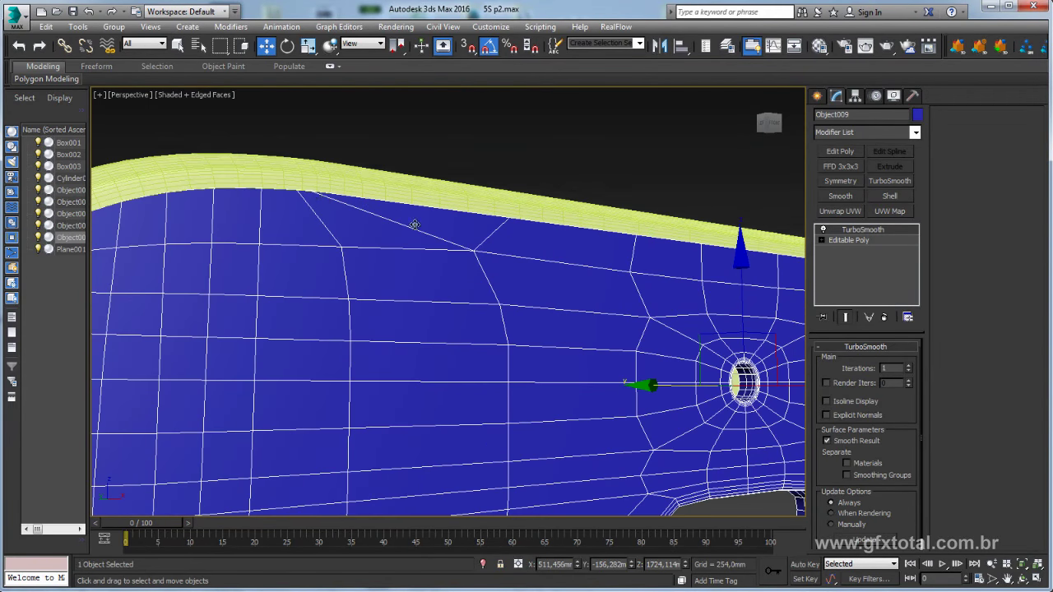
{"action": "mouse_move", "coordinate": [413, 223]}
{"action": "middle_mouse_down", "text": "alt"}
{"action": "mouse_move", "coordinate": [381, 219]}
{"action": "mouse_move", "coordinate": [392, 260]}
{"action": "middle_mouse_up", "text": "alt"}
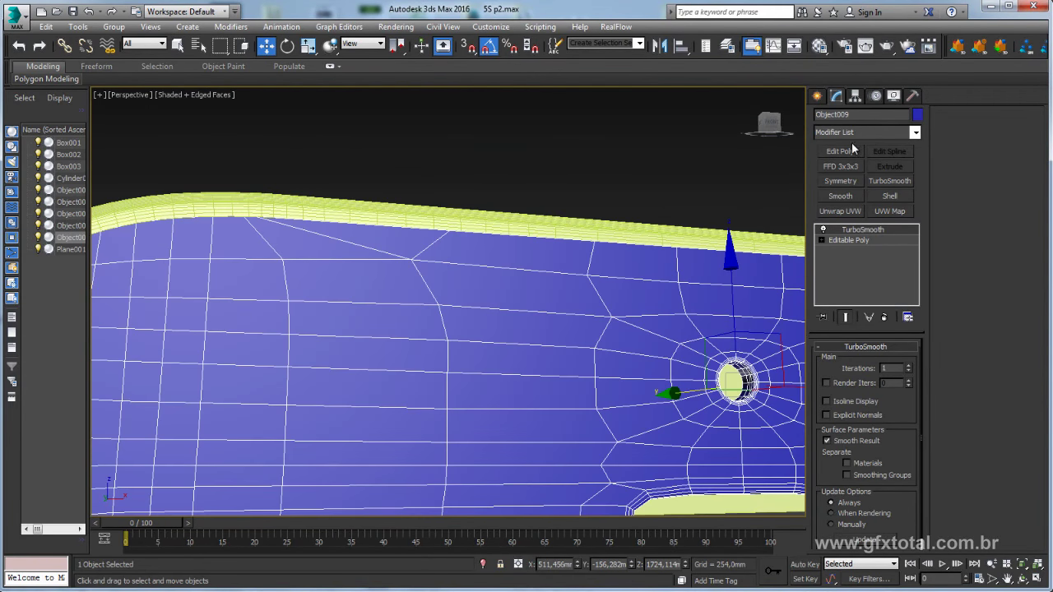
{"action": "left_click", "coordinate": [850, 240]}
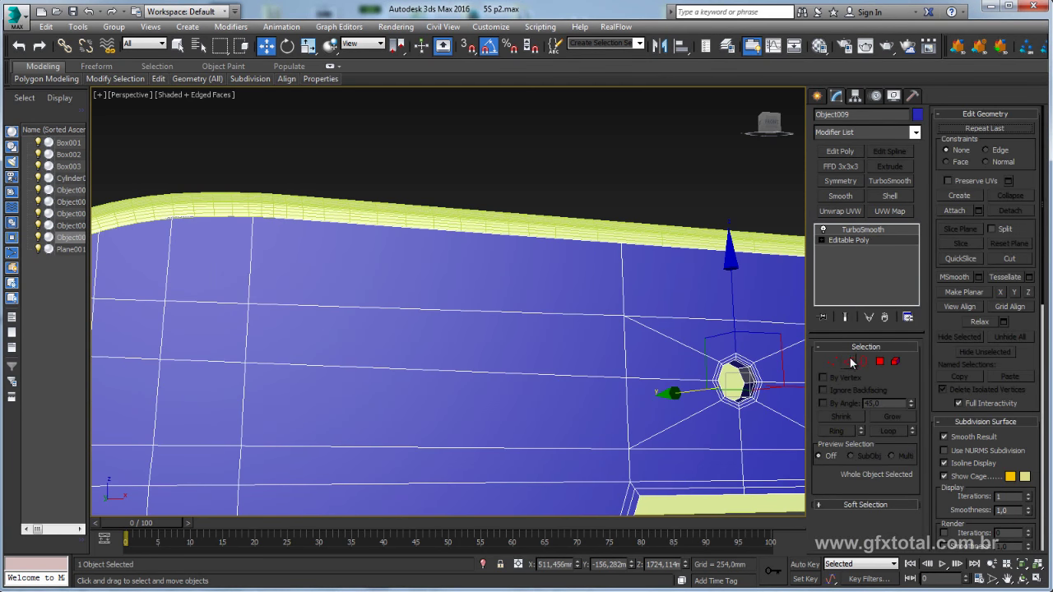
{"action": "key", "text": "1"}
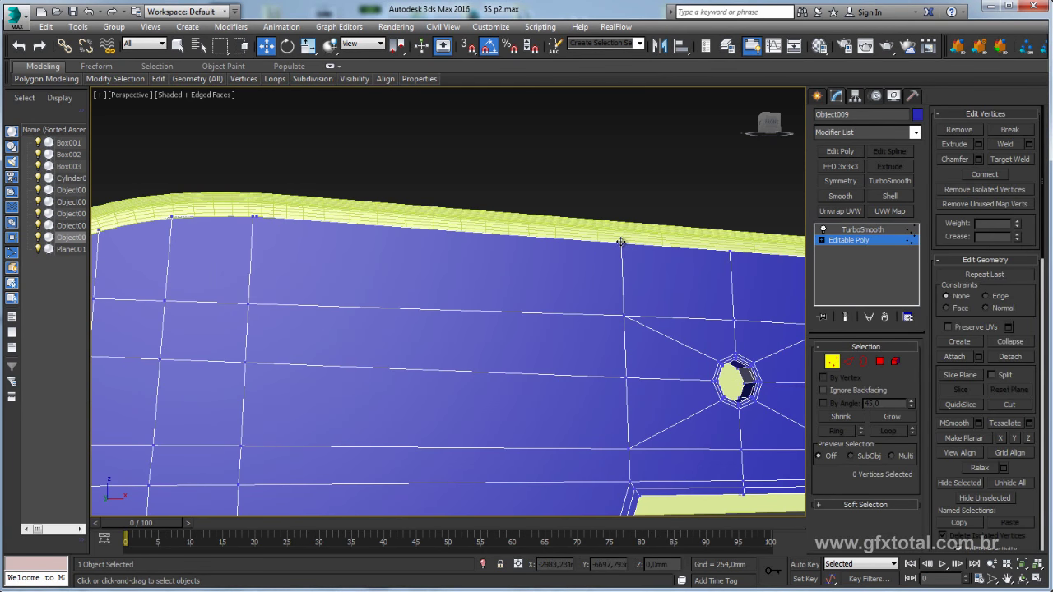
{"action": "left_click_drag", "start_coordinate": [619, 246], "coordinate": [661, 249]}
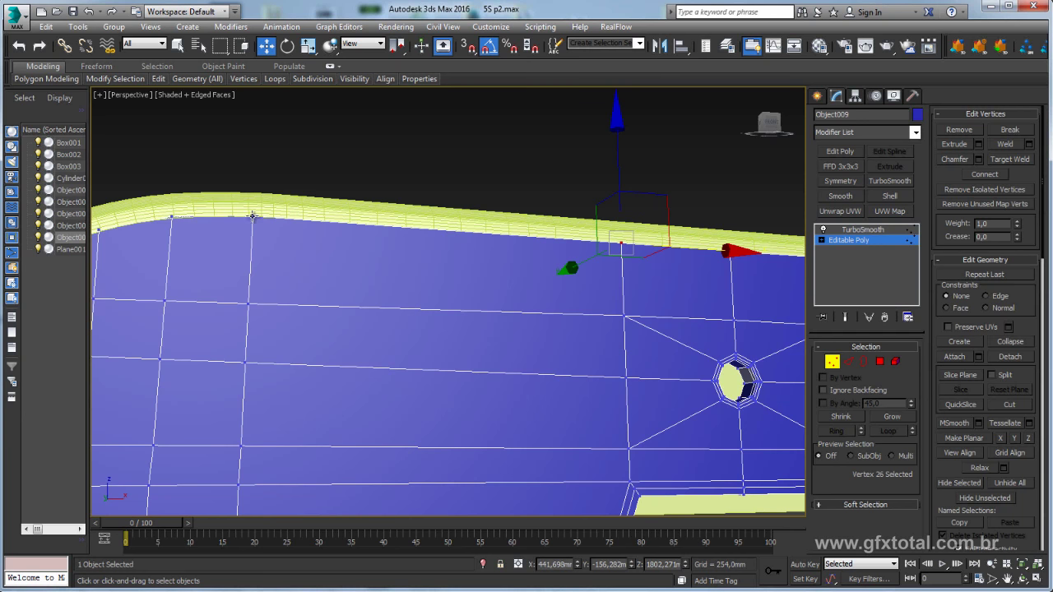
- Zoom in and Target Weld the stray top-rim vertex onto its neighbour
{"action": "scroll", "coordinate": [360, 245], "scroll_direction": "up", "scroll_amount": 5}
{"action": "mouse_move", "coordinate": [425, 272]}
{"action": "middle_mouse_down"}
{"action": "mouse_move", "coordinate": [458, 116]}
{"action": "mouse_move", "coordinate": [466, 220]}
{"action": "middle_mouse_up"}
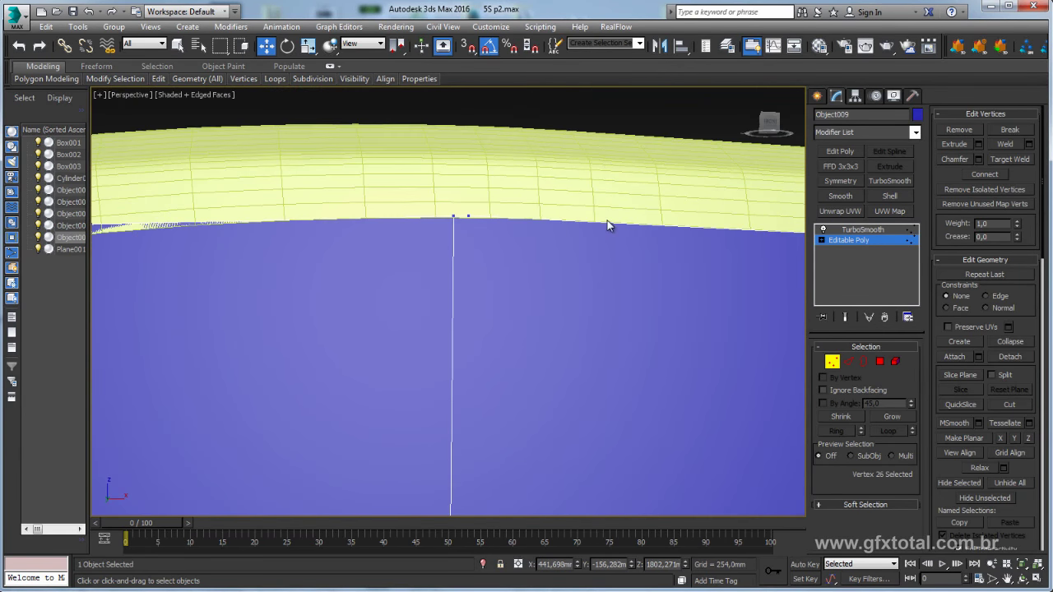
{"action": "left_click", "coordinate": [1007, 160]}
{"action": "left_click", "coordinate": [452, 217]}
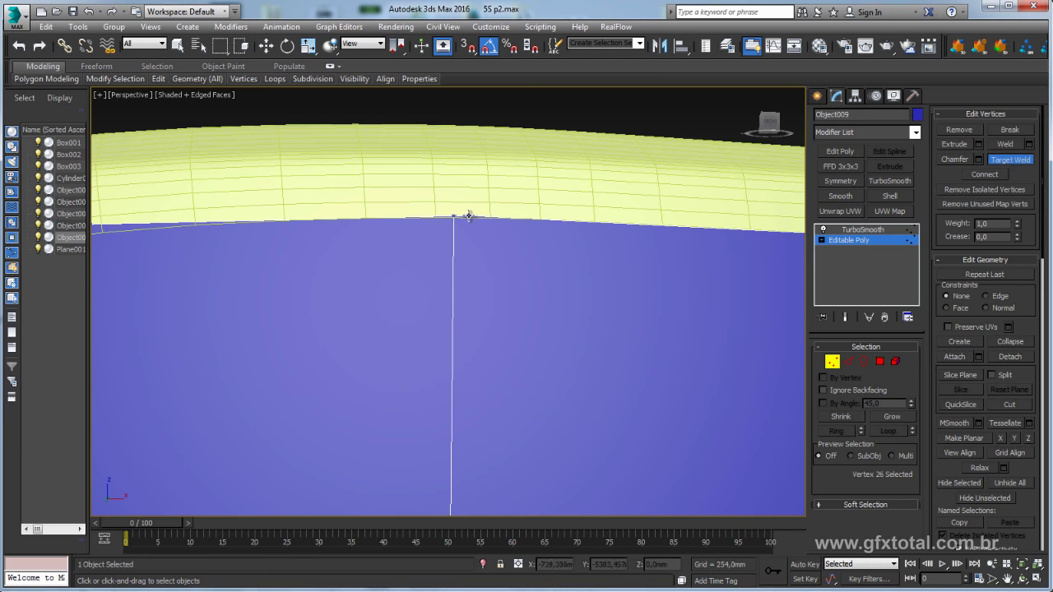
{"action": "left_click", "coordinate": [466, 217]}
{"action": "right_click", "coordinate": [516, 231]}
- Start a second Target Weld on another rim vertex along the yellow top edge
{"action": "scroll", "coordinate": [516, 231], "scroll_direction": "down", "scroll_amount": 2}
{"action": "mouse_move", "coordinate": [516, 231]}
{"action": "middle_mouse_down"}
{"action": "mouse_move", "coordinate": [597, 266]}
{"action": "mouse_move", "coordinate": [470, 260]}
{"action": "middle_mouse_up"}
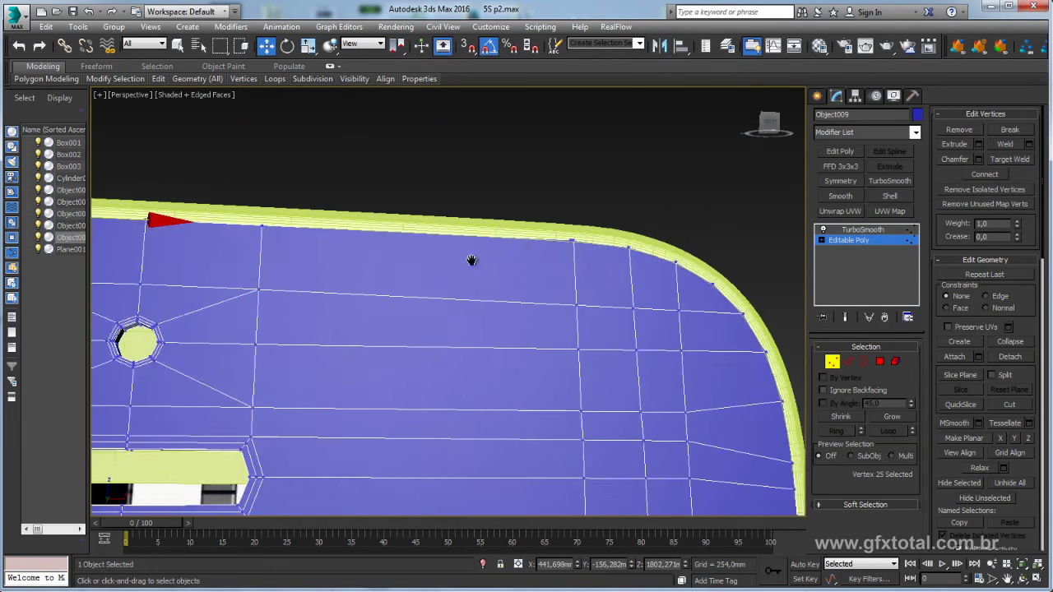
{"action": "scroll", "coordinate": [482, 252], "scroll_direction": "up", "scroll_amount": 3}
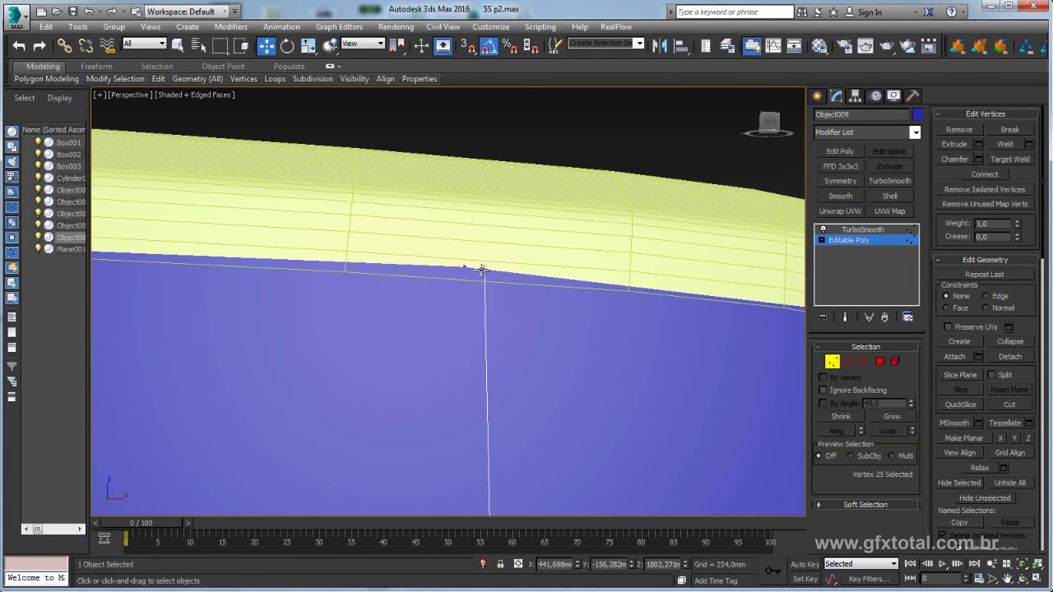
{"action": "left_click", "coordinate": [1010, 159]}
{"action": "left_click", "coordinate": [484, 270]}
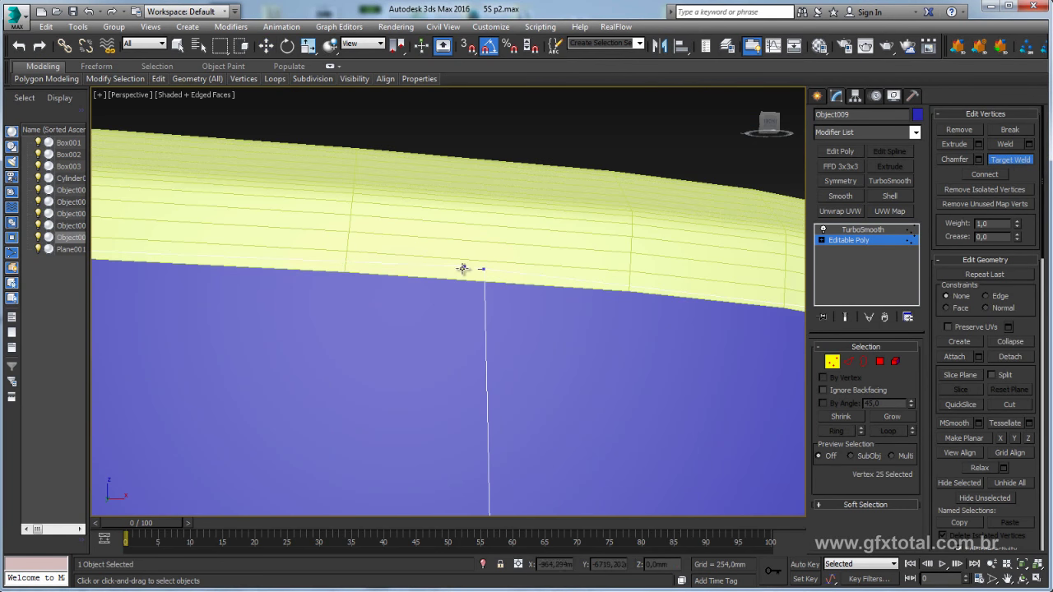
{"action": "scroll", "coordinate": [493, 261], "scroll_direction": "down", "scroll_amount": 3}
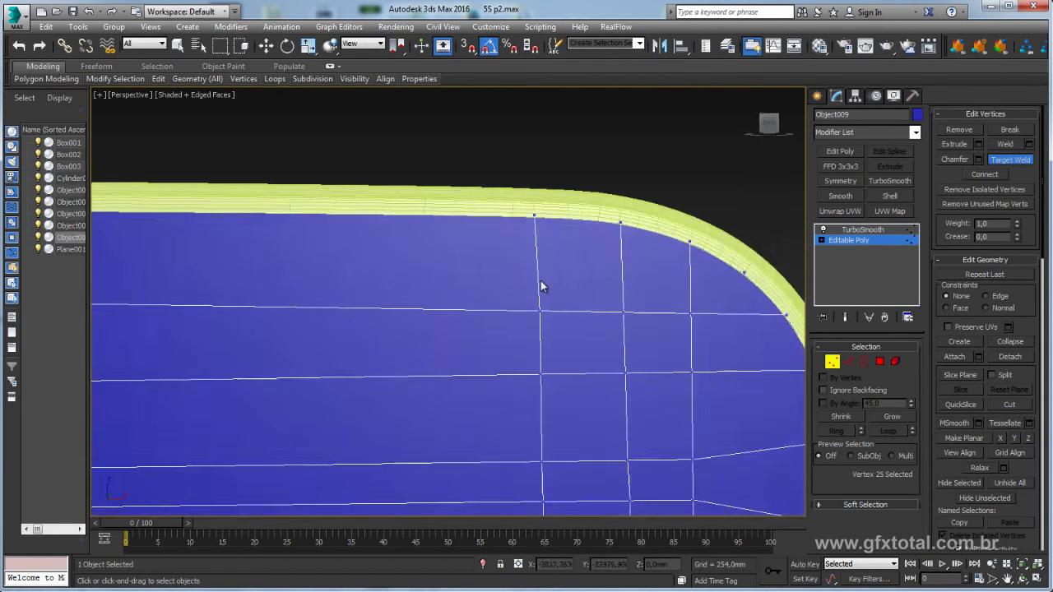
{"action": "scroll", "coordinate": [540, 287], "scroll_direction": "up", "scroll_amount": 2}
{"action": "scroll", "coordinate": [520, 303], "scroll_direction": "up", "scroll_amount": 2}
{"action": "middle_click_drag", "start_coordinate": [482, 293], "coordinate": [536, 284]}
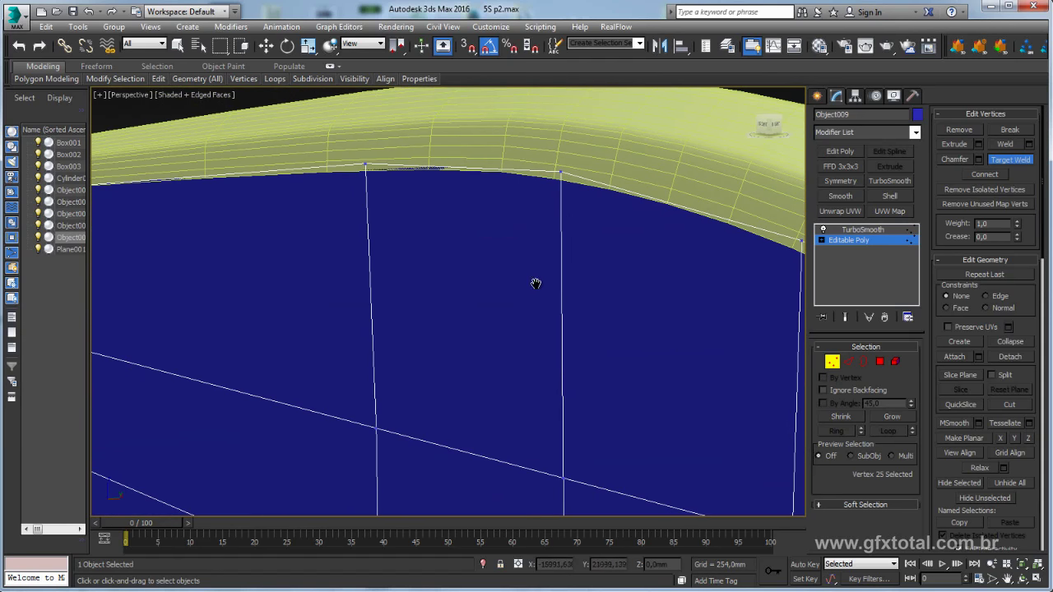
{"action": "scroll", "coordinate": [403, 243], "scroll_direction": "down", "scroll_amount": 1}
{"action": "scroll", "coordinate": [417, 239], "scroll_direction": "down", "scroll_amount": 1}
{"action": "scroll", "coordinate": [451, 233], "scroll_direction": "down", "scroll_amount": 3}
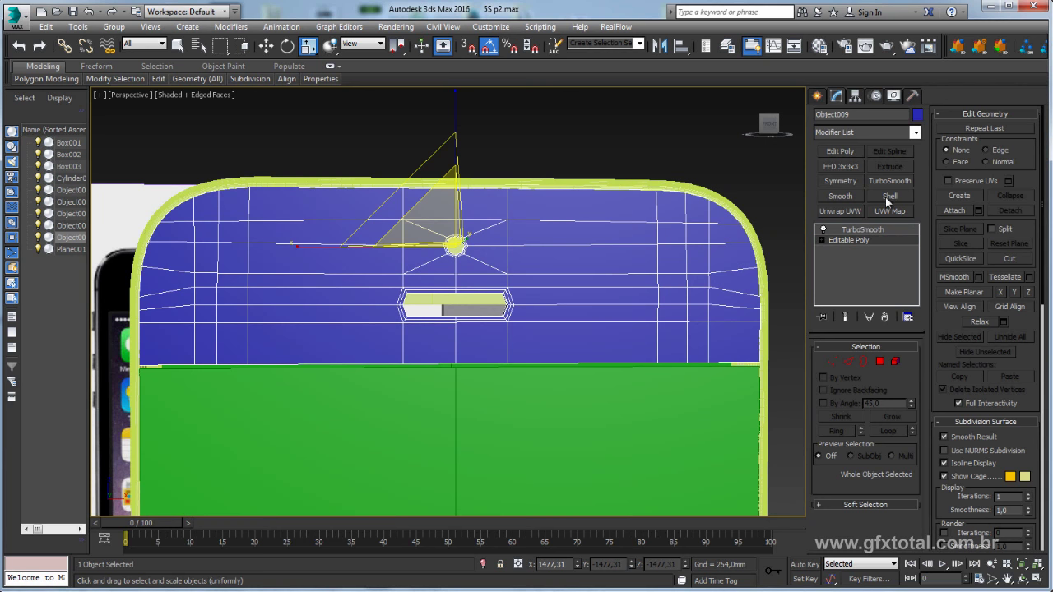
- Add a second TurboSmooth and orbit around to inspect the smoothed panel
{"action": "left_click", "coordinate": [889, 181]}
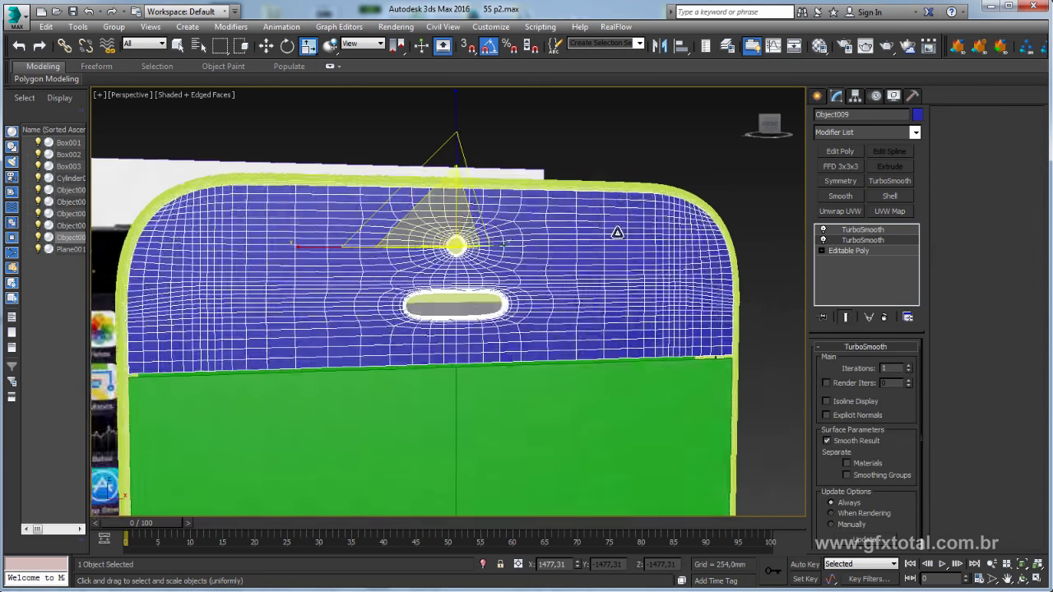
{"action": "middle_click_drag", "start_coordinate": [616, 233], "coordinate": [312, 228], "text": "alt"}
{"action": "mouse_move", "coordinate": [693, 306]}
{"action": "middle_mouse_down", "text": "alt"}
{"action": "mouse_move", "coordinate": [682, 299]}
{"action": "mouse_move", "coordinate": [710, 307]}
{"action": "mouse_move", "coordinate": [692, 353]}
{"action": "mouse_move", "coordinate": [688, 344]}
{"action": "middle_mouse_up", "text": "alt"}
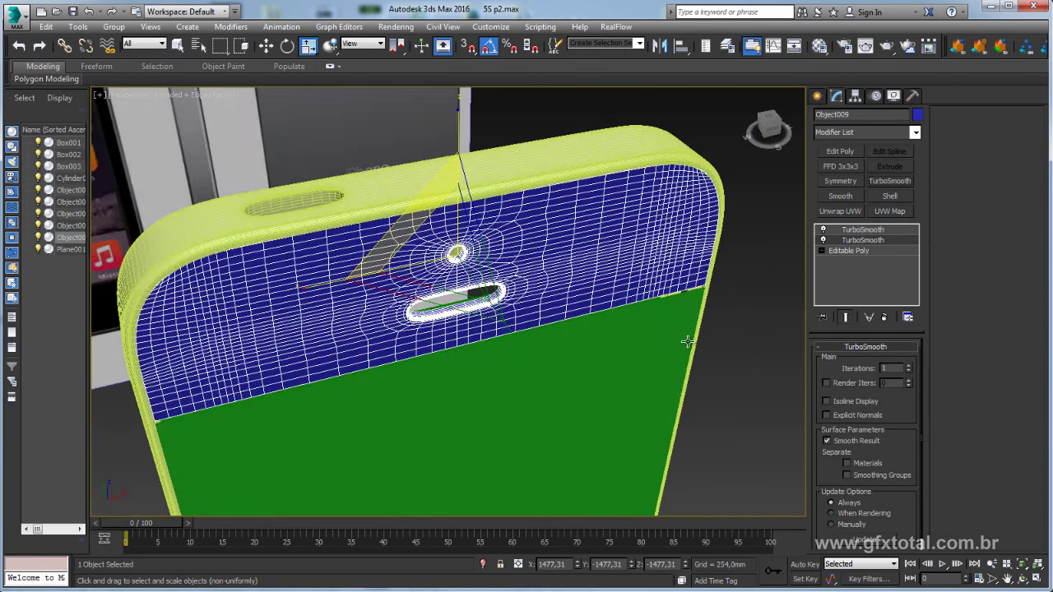
- Delete both TurboSmooth modifiers from Object009's stack, leaving only the Editable Poly
{"action": "left_click", "coordinate": [851, 238]}
{"action": "left_click", "coordinate": [884, 317]}
{"action": "left_click", "coordinate": [884, 317]}
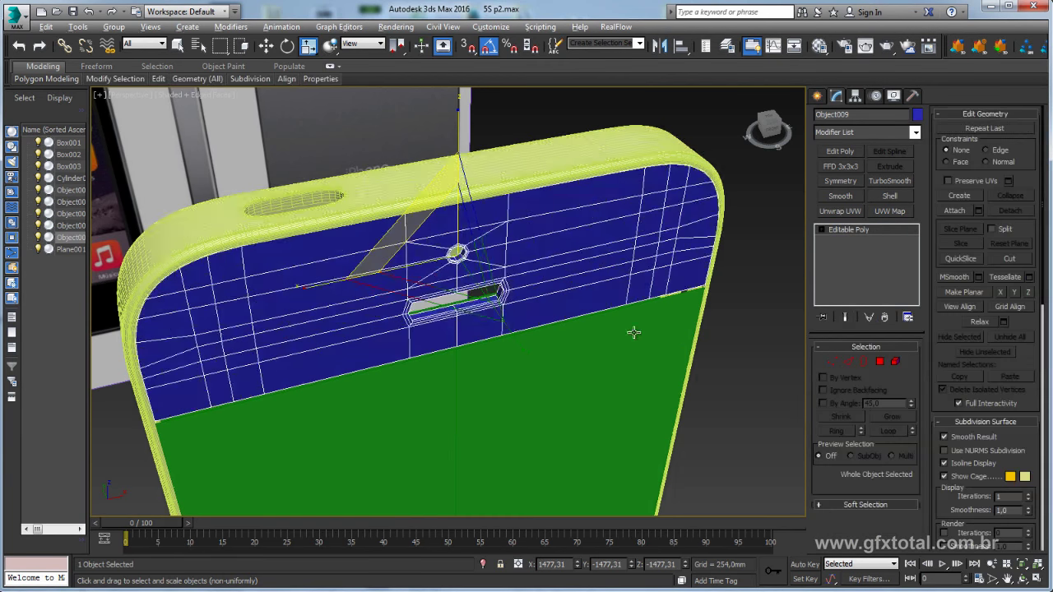
{"action": "mouse_move", "coordinate": [629, 332]}
{"action": "middle_mouse_down", "text": "alt"}
{"action": "mouse_move", "coordinate": [521, 292]}
{"action": "mouse_move", "coordinate": [567, 273]}
{"action": "mouse_move", "coordinate": [574, 308]}
{"action": "middle_mouse_up", "text": "alt"}
{"action": "scroll", "coordinate": [564, 298], "scroll_direction": "down", "scroll_amount": 3}
- Select the bottom body piece Object008 and enter its Edge mode, viewing the phone's bottom
{"action": "middle_click_drag", "start_coordinate": [557, 413], "coordinate": [537, 399], "text": "alt"}
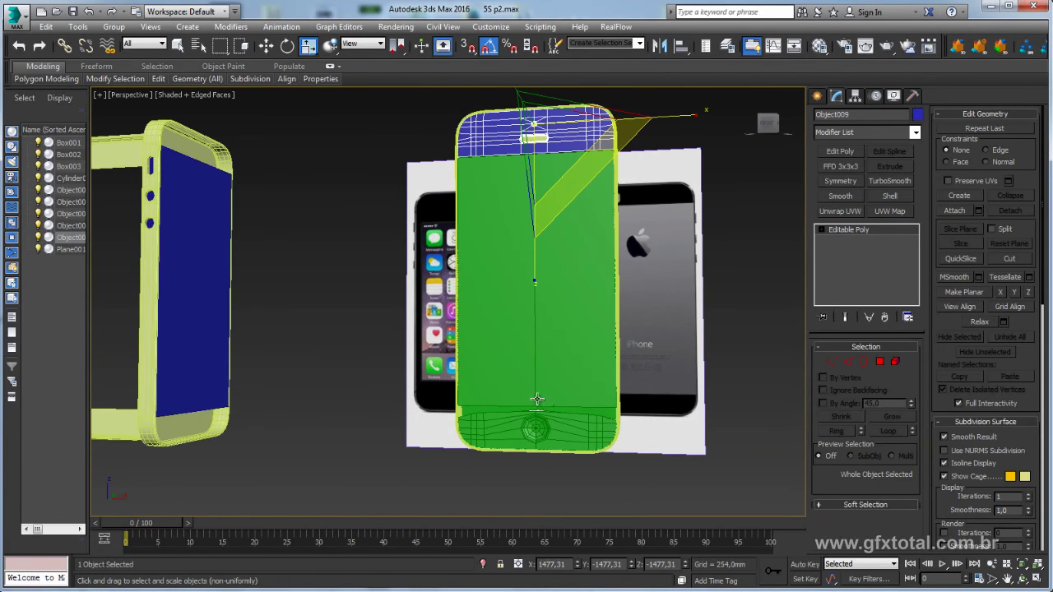
{"action": "left_click", "coordinate": [576, 420]}
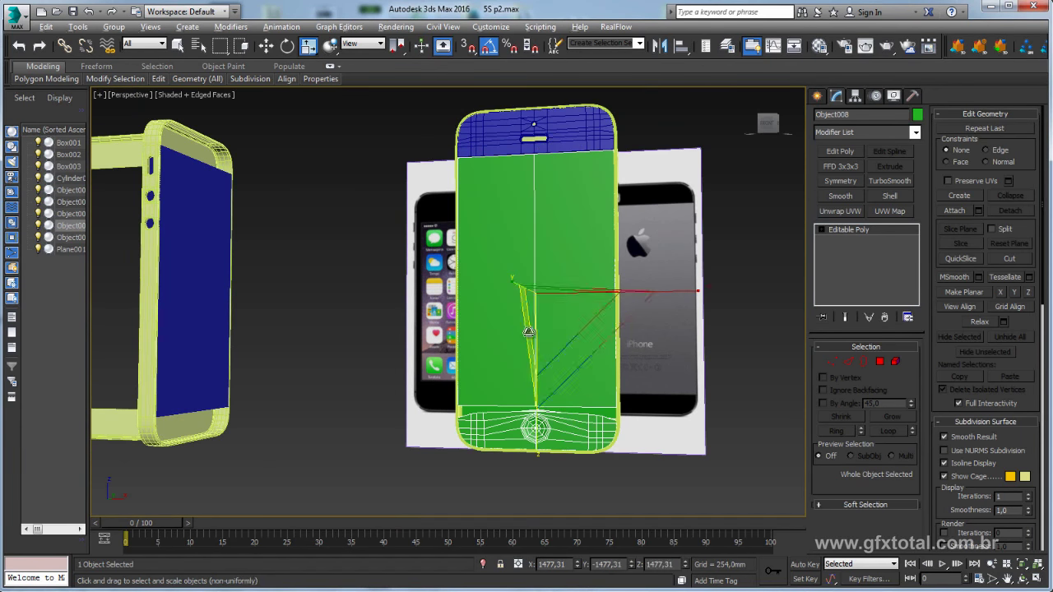
{"action": "middle_click_drag", "start_coordinate": [542, 146], "coordinate": [512, 179], "text": "alt"}
{"action": "scroll", "coordinate": [608, 414], "scroll_direction": "up", "scroll_amount": 5}
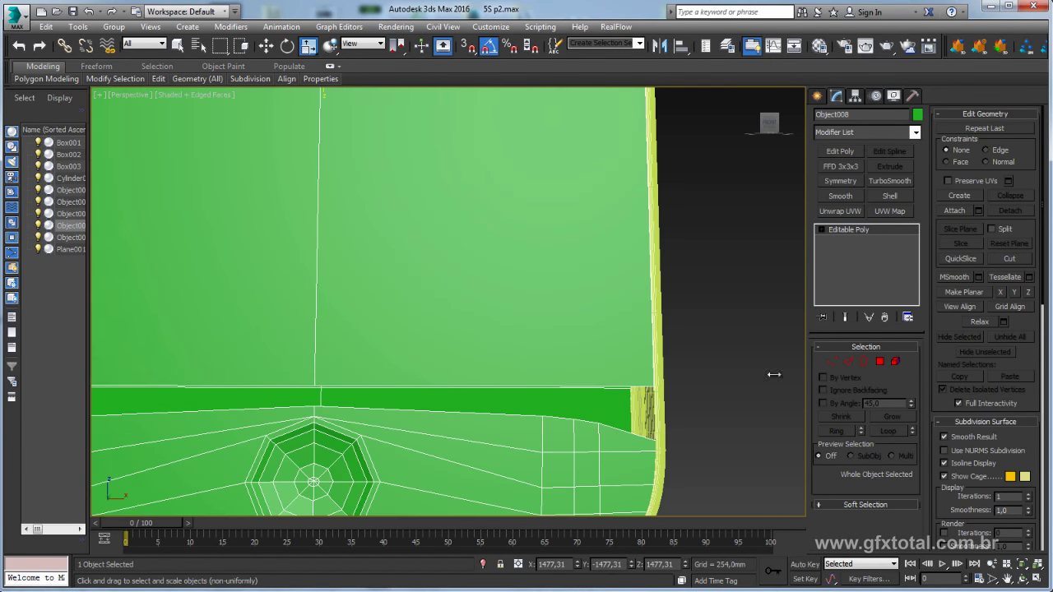
{"action": "left_click", "coordinate": [850, 363]}
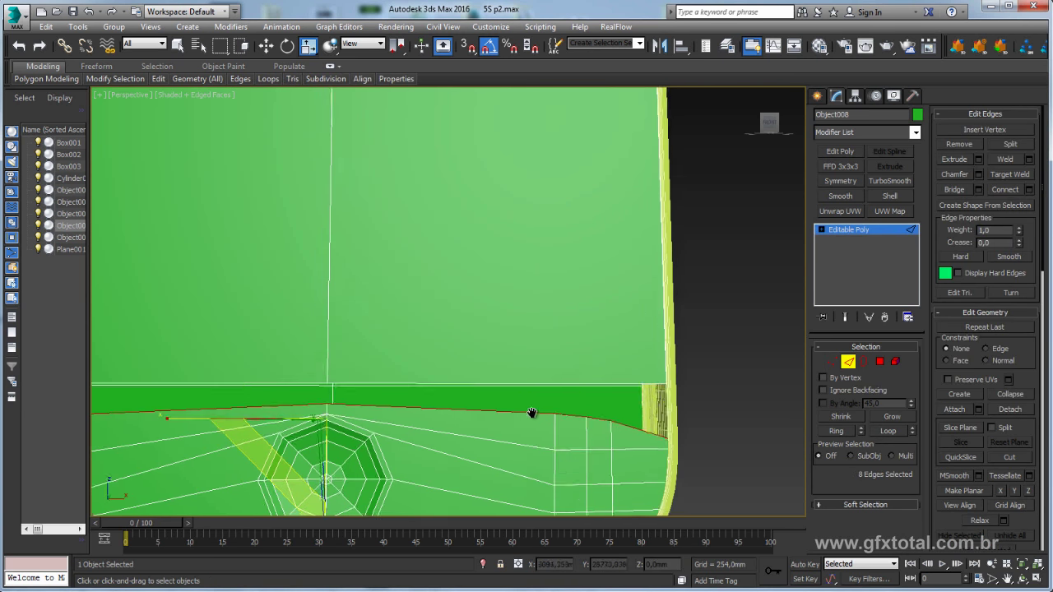
{"action": "scroll", "coordinate": [529, 411], "scroll_direction": "down", "scroll_amount": 3}
{"action": "middle_click_drag", "start_coordinate": [583, 268], "coordinate": [691, 288]}
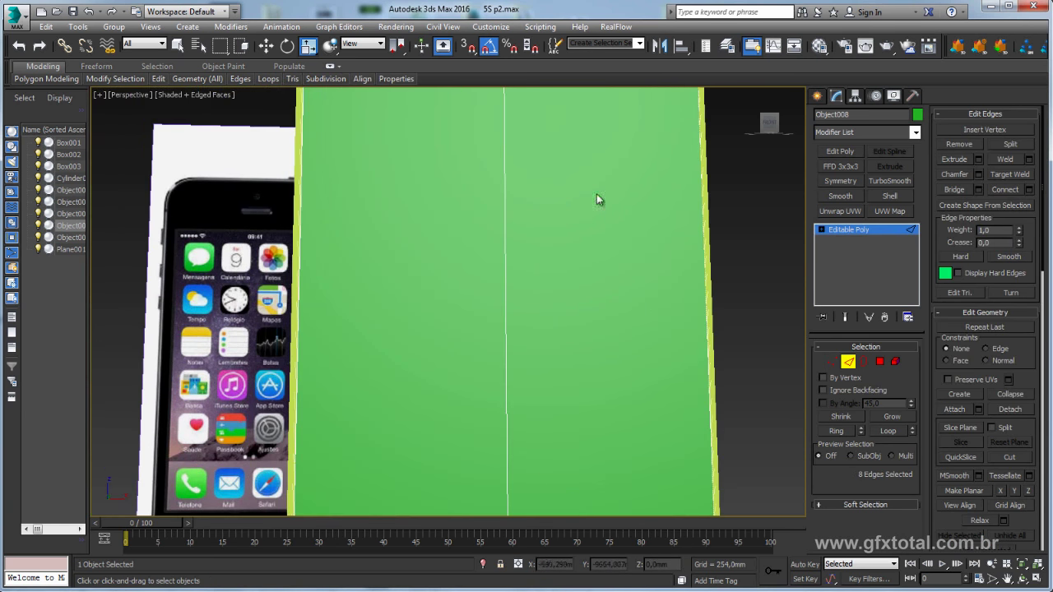
- Select Object009's edge loop on the blue-green boundary, then exit Edge mode and select Object008
{"action": "left_click", "coordinate": [651, 313]}
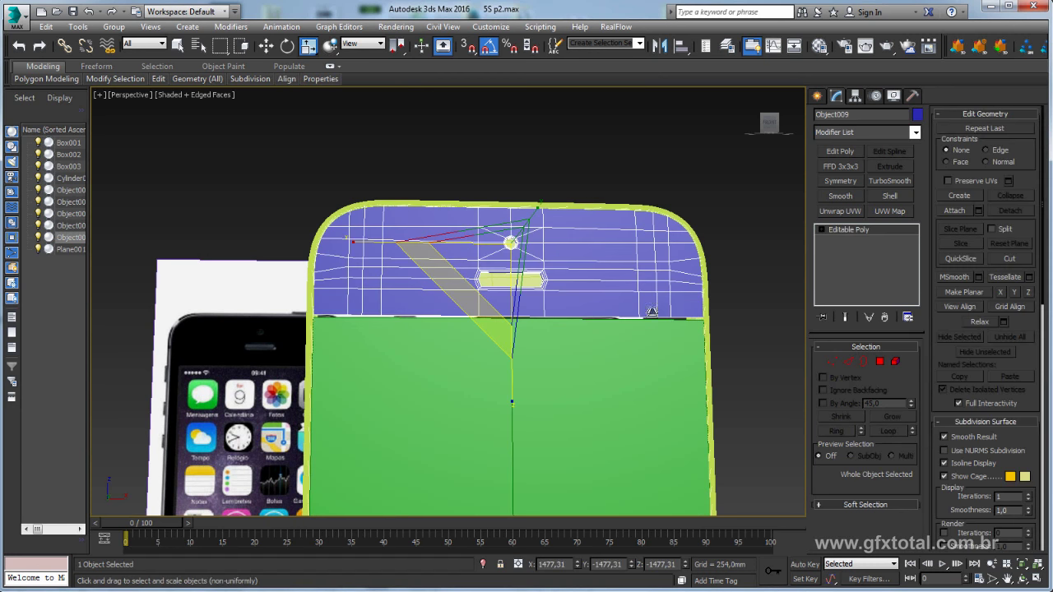
{"action": "left_click", "coordinate": [849, 362]}
{"action": "double_click", "coordinate": [610, 318]}
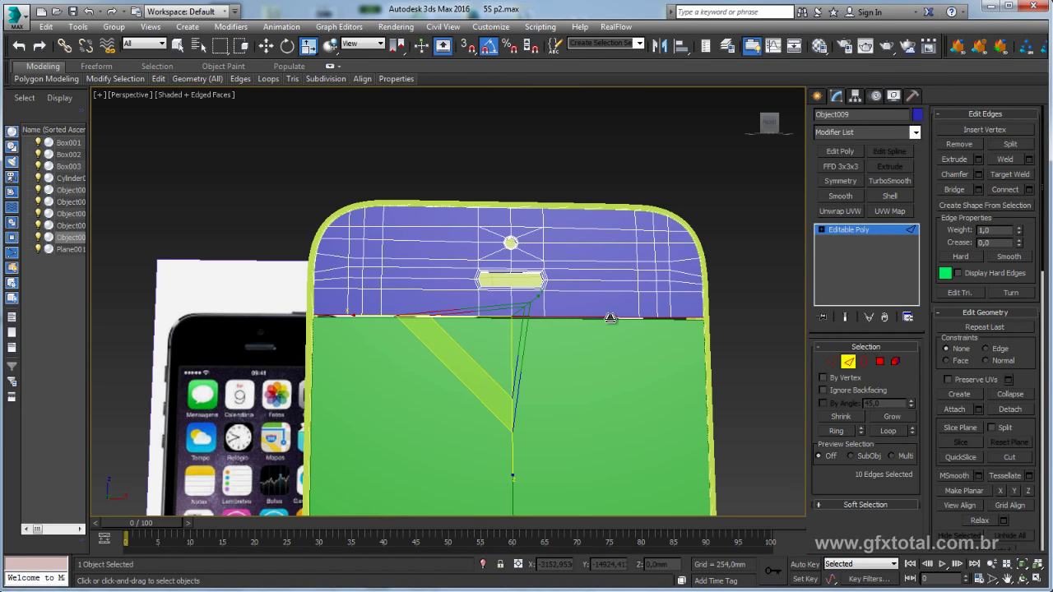
{"action": "scroll", "coordinate": [670, 442], "scroll_direction": "down", "scroll_amount": 2}
{"action": "middle_click_drag", "start_coordinate": [669, 441], "coordinate": [647, 159], "text": "alt"}
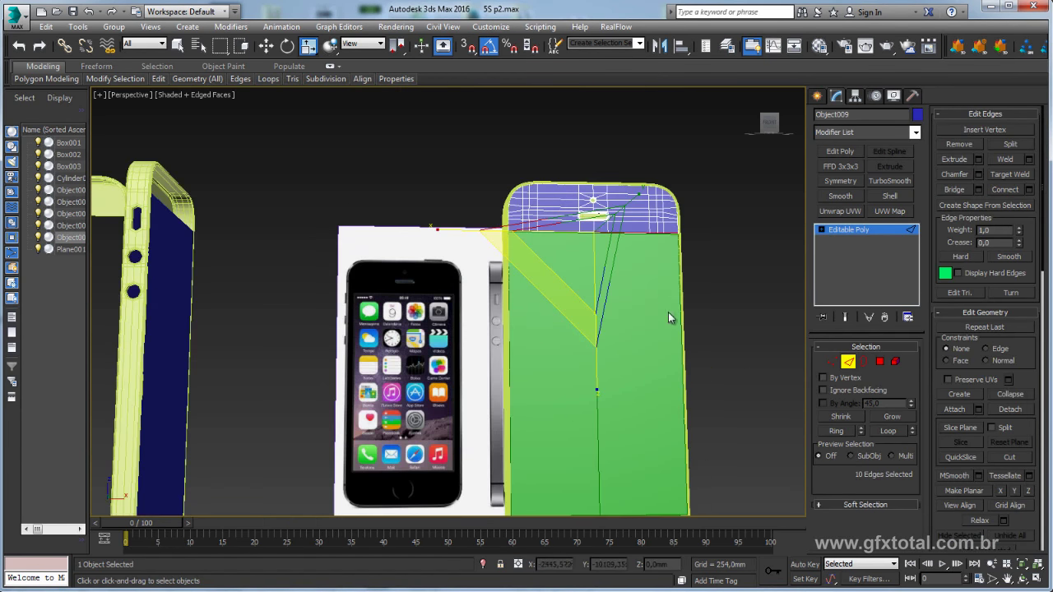
{"action": "scroll", "coordinate": [616, 277], "scroll_direction": "up", "scroll_amount": 3}
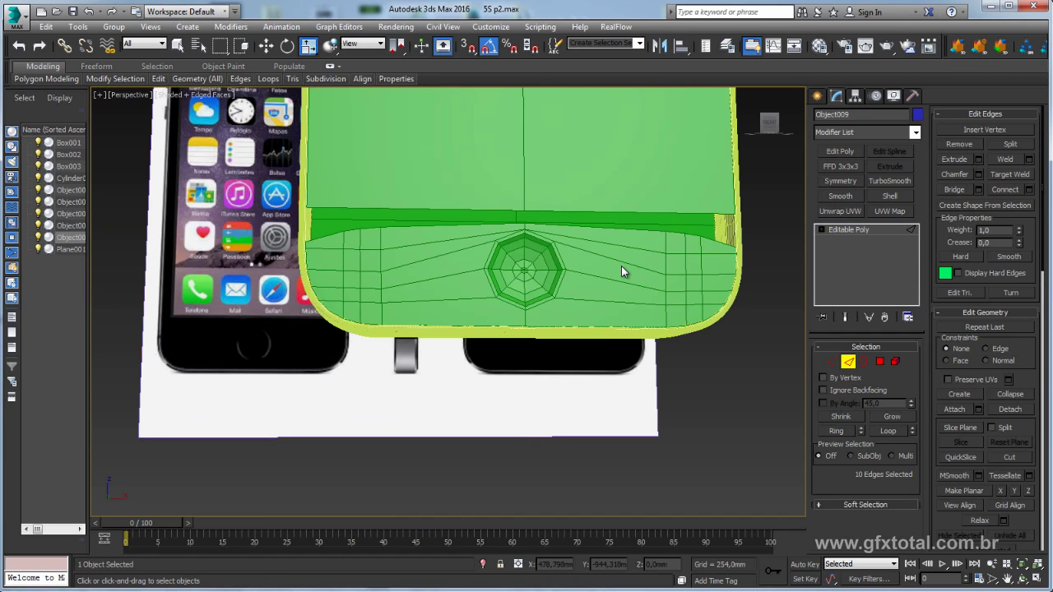
{"action": "left_click", "coordinate": [898, 229]}
{"action": "left_click", "coordinate": [618, 271]}
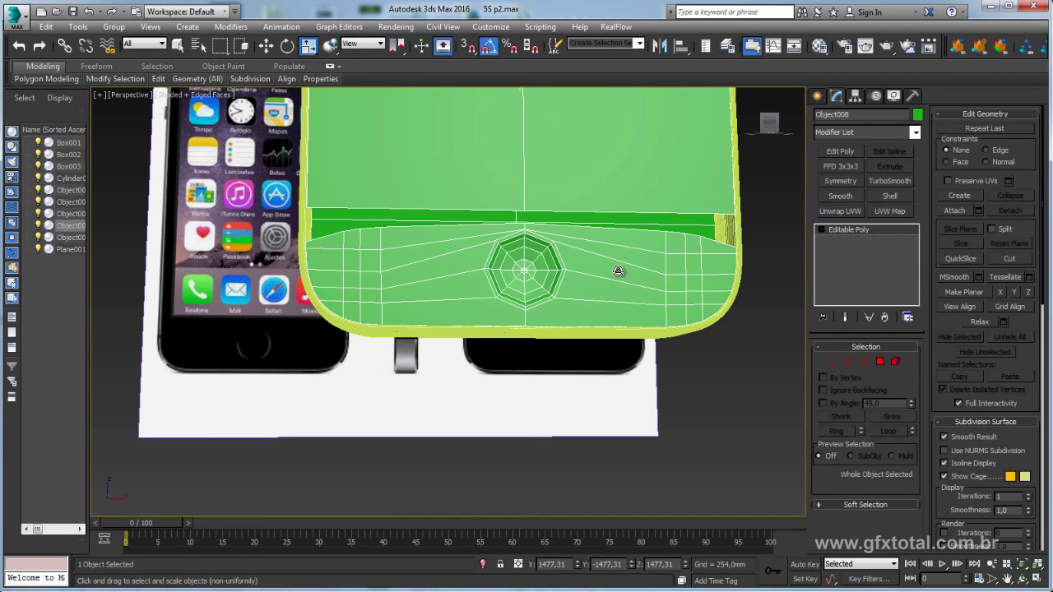
- Select an edge ring across Object008's bottom section and Connect it with one segment
{"action": "left_click", "coordinate": [845, 363]}
{"action": "left_click", "coordinate": [611, 333], "text": "ctrl"}
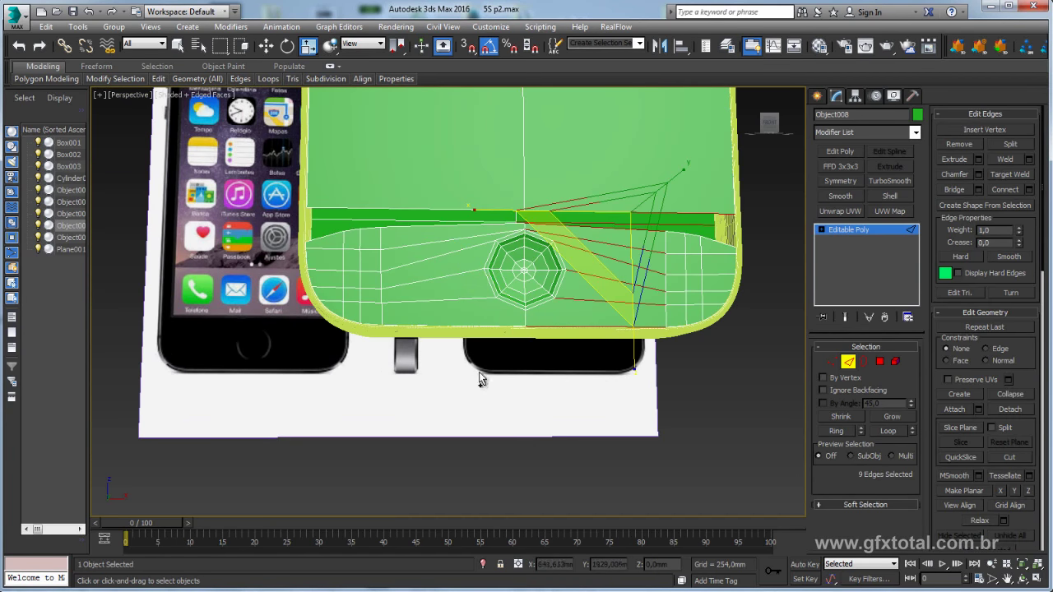
{"action": "double_click", "coordinate": [438, 204], "text": "ctrl"}
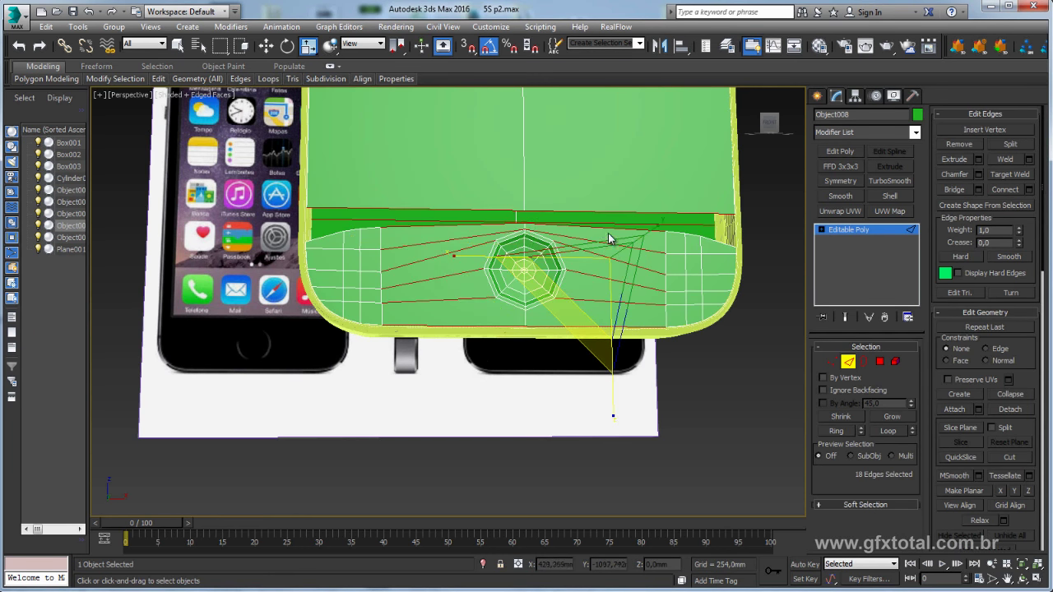
{"action": "double_click", "coordinate": [508, 226]}
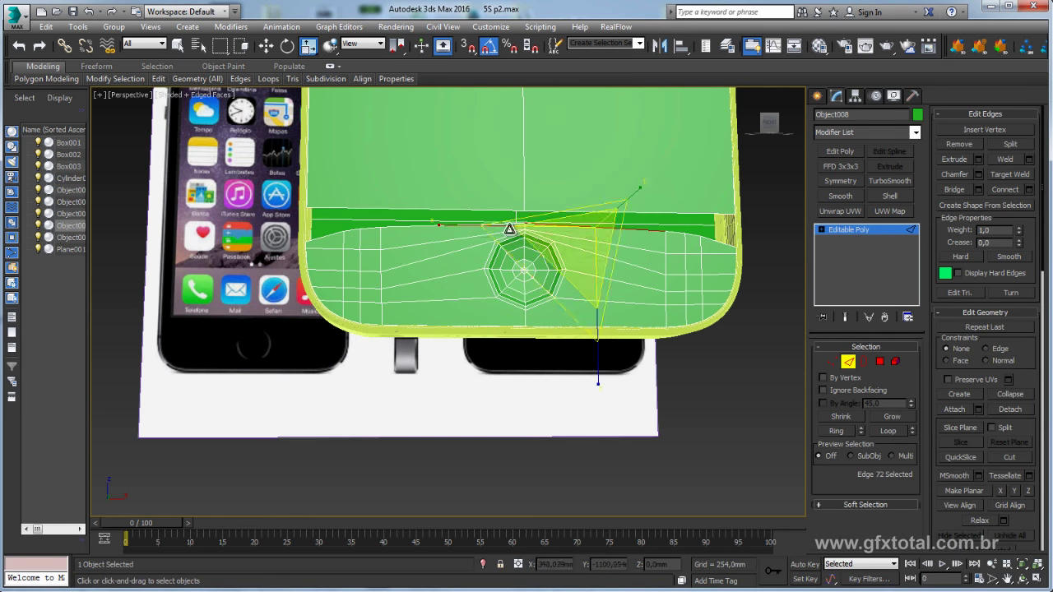
{"action": "left_click", "coordinate": [839, 431]}
{"action": "left_click", "coordinate": [1029, 190]}
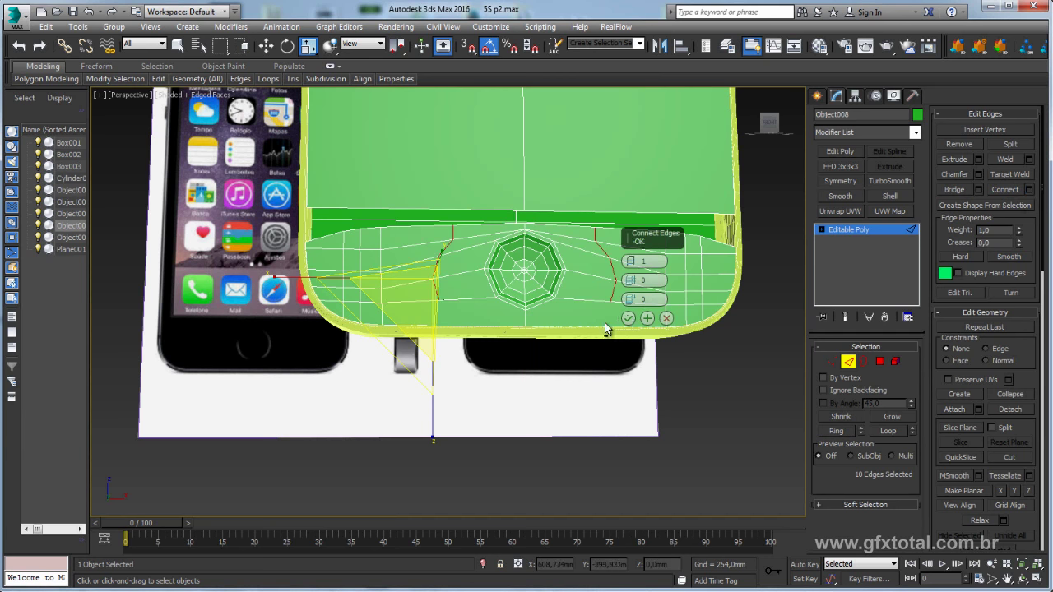
- Inspect the bottom band's thickness and select a bottom-edge vertex with the Move tool
{"action": "mouse_move", "coordinate": [604, 322]}
{"action": "middle_mouse_down", "text": "alt"}
{"action": "mouse_move", "coordinate": [588, 368]}
{"action": "mouse_move", "coordinate": [601, 364]}
{"action": "middle_mouse_up", "text": "alt"}
{"action": "scroll", "coordinate": [576, 344], "scroll_direction": "up", "scroll_amount": 2}
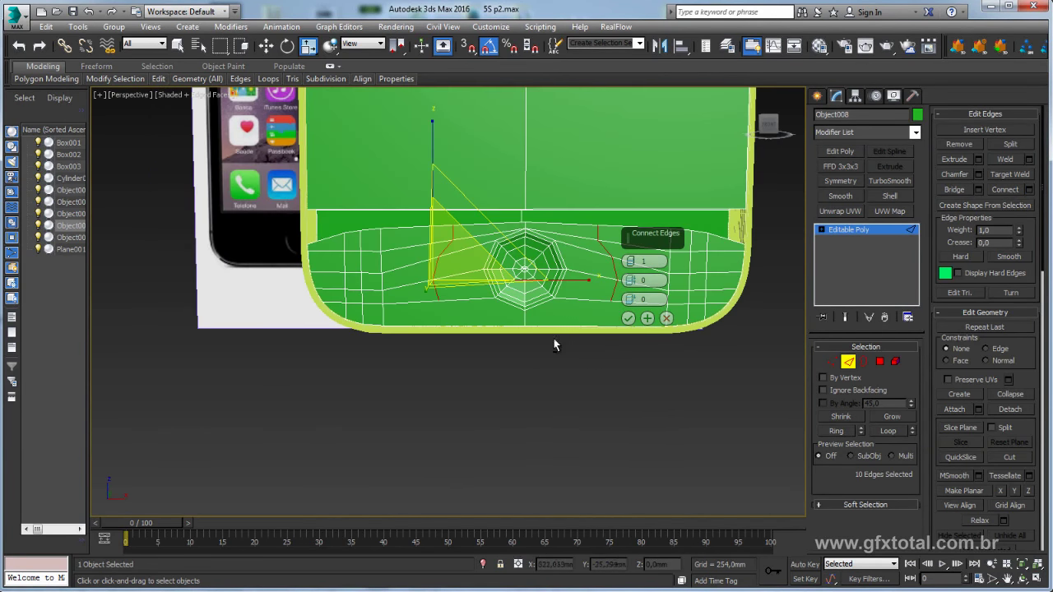
{"action": "scroll", "coordinate": [461, 336], "scroll_direction": "up", "scroll_amount": 3}
{"action": "scroll", "coordinate": [363, 315], "scroll_direction": "up", "scroll_amount": 4}
{"action": "scroll", "coordinate": [364, 315], "scroll_direction": "up", "scroll_amount": 3}
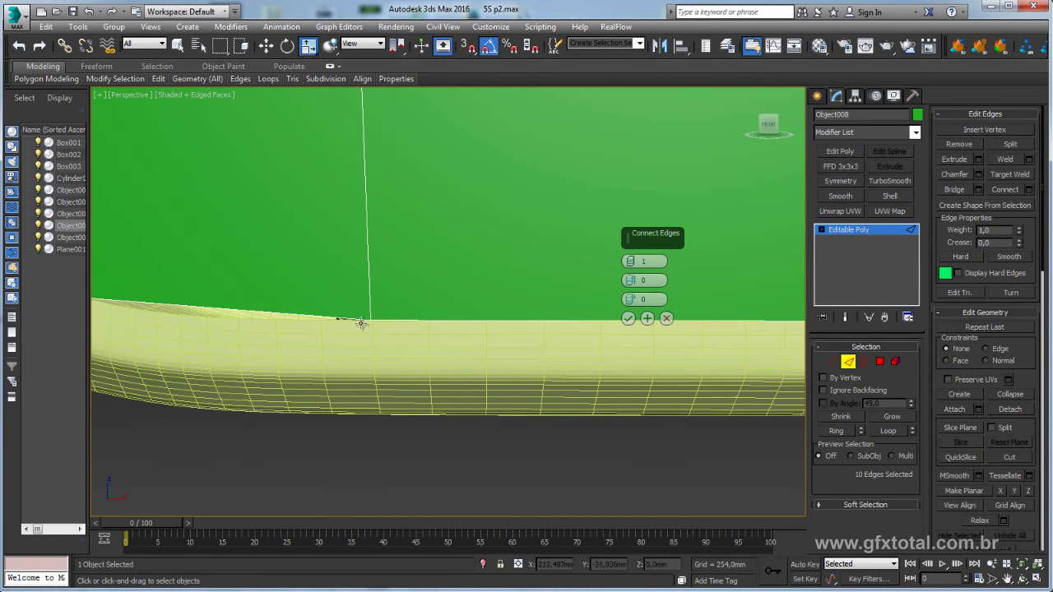
{"action": "mouse_move", "coordinate": [360, 323]}
{"action": "middle_mouse_down", "text": "alt"}
{"action": "mouse_move", "coordinate": [482, 367]}
{"action": "mouse_move", "coordinate": [524, 288]}
{"action": "middle_mouse_up", "text": "alt"}
{"action": "left_click", "coordinate": [832, 361]}
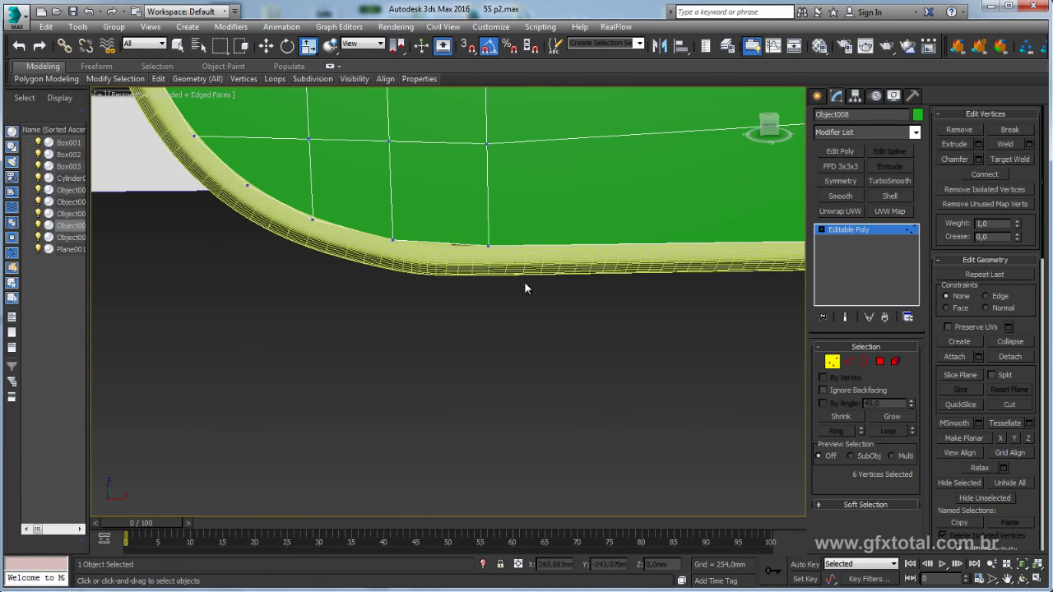
{"action": "left_click", "coordinate": [488, 247]}
{"action": "key", "text": "w"}
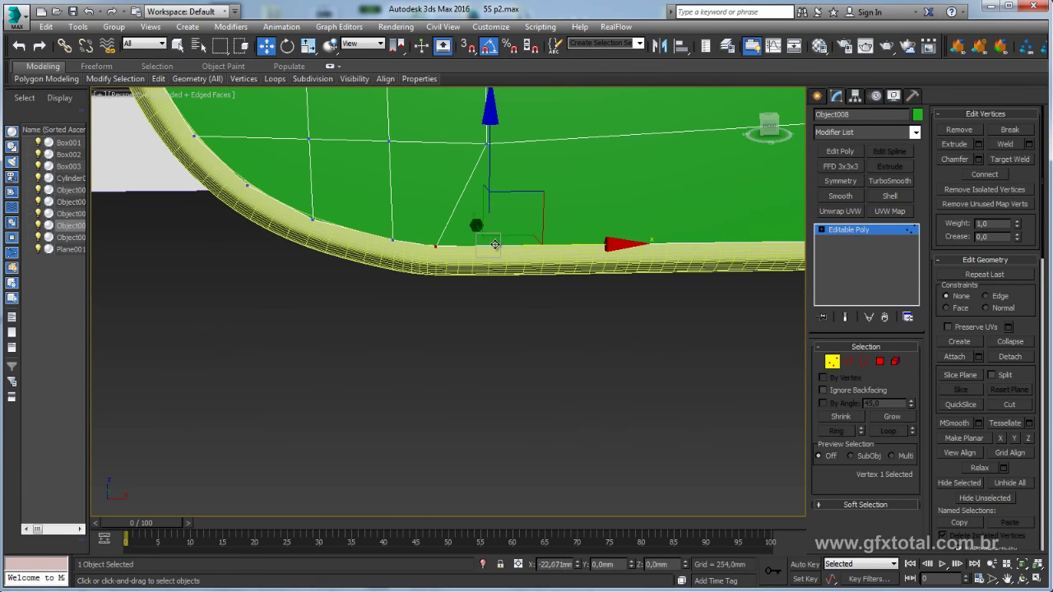
- Pan and orbit around the vertex fan to a straight-on, lower view
{"action": "scroll", "coordinate": [289, 280], "scroll_direction": "up", "scroll_amount": 3}
{"action": "mouse_move", "coordinate": [583, 301]}
{"action": "middle_mouse_down"}
{"action": "mouse_move", "coordinate": [501, 291]}
{"action": "mouse_move", "coordinate": [530, 270]}
{"action": "mouse_move", "coordinate": [506, 302]}
{"action": "middle_mouse_up"}
{"action": "scroll", "coordinate": [500, 291], "scroll_direction": "down", "scroll_amount": 3}
{"action": "scroll", "coordinate": [556, 340], "scroll_direction": "up", "scroll_amount": 3}
{"action": "middle_click_drag", "start_coordinate": [564, 343], "coordinate": [461, 313]}
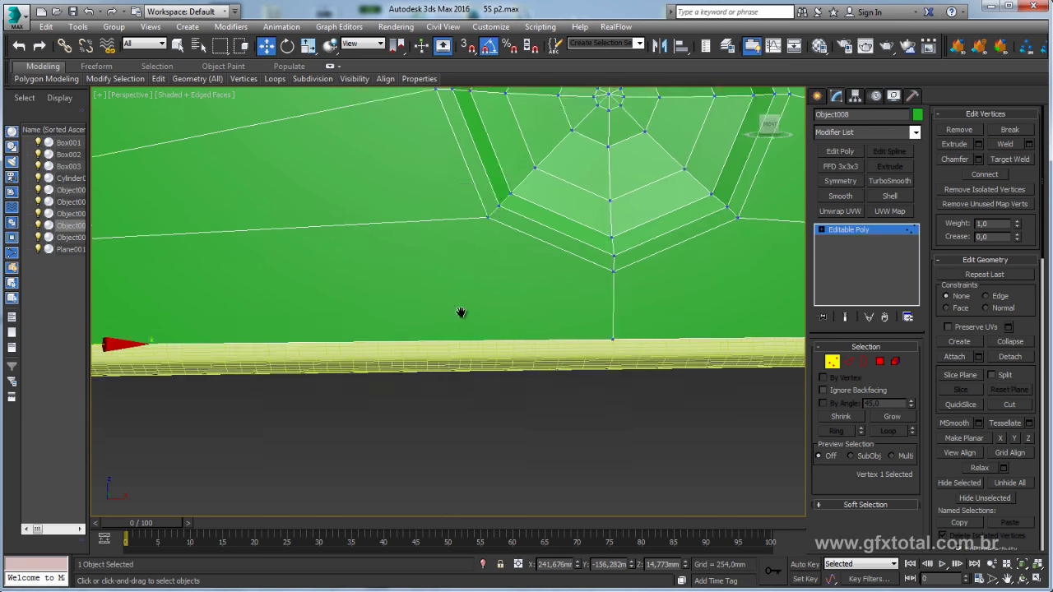
{"action": "scroll", "coordinate": [461, 312], "scroll_direction": "down", "scroll_amount": 3}
{"action": "middle_click_drag", "start_coordinate": [552, 310], "coordinate": [527, 295], "text": "alt"}
{"action": "scroll", "coordinate": [697, 279], "scroll_direction": "up", "scroll_amount": 3}
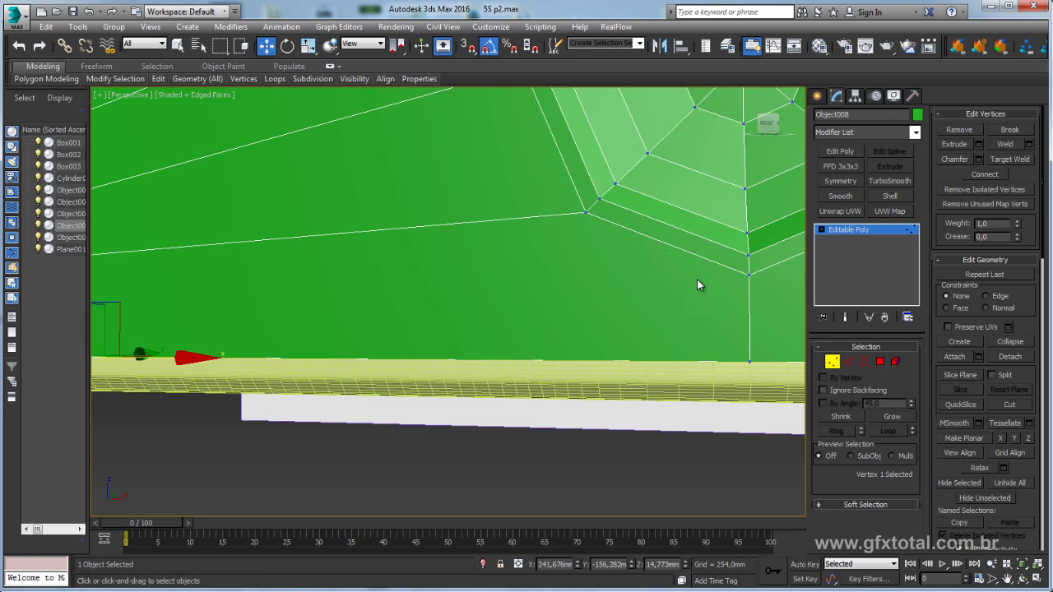
{"action": "scroll", "coordinate": [617, 236], "scroll_direction": "down", "scroll_amount": 3}
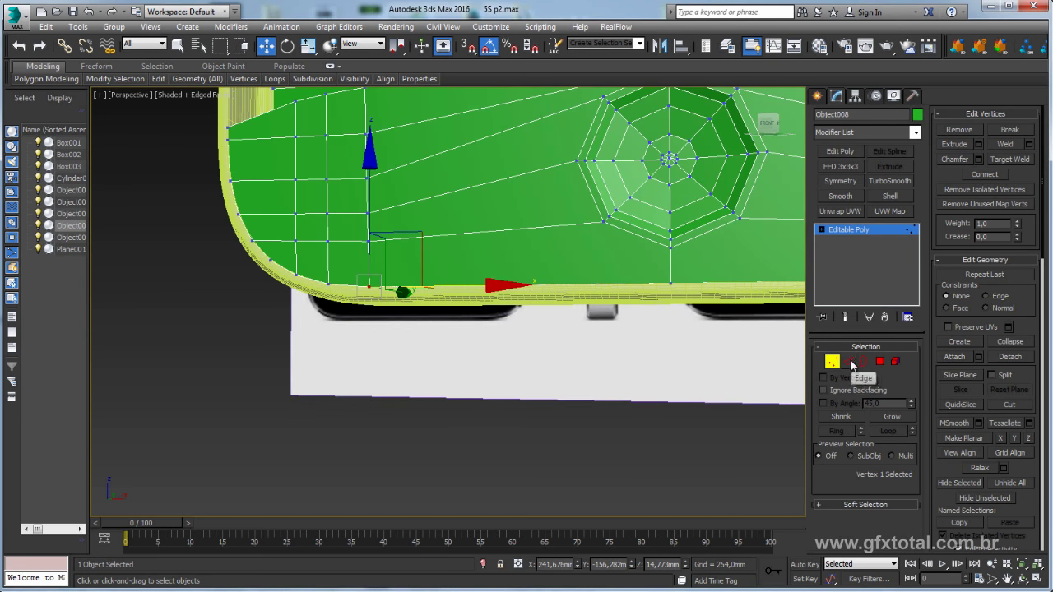
- In Edge mode, check individual edges including the bottom border and left-corner vertical edge
{"action": "left_click", "coordinate": [848, 361]}
{"action": "left_click", "coordinate": [592, 224]}
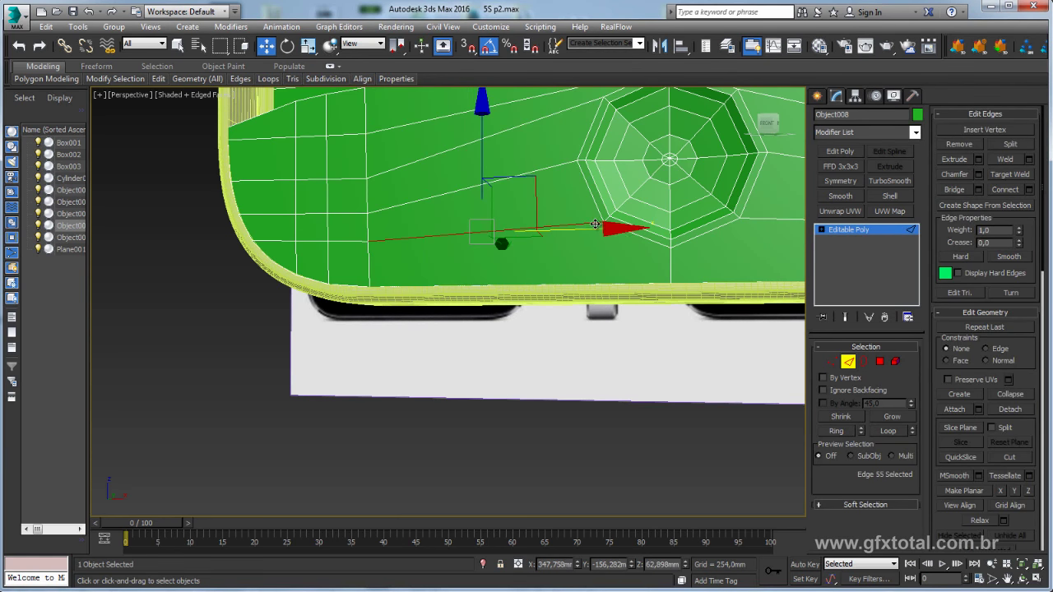
{"action": "left_click", "coordinate": [631, 237]}
{"action": "left_click", "coordinate": [666, 273]}
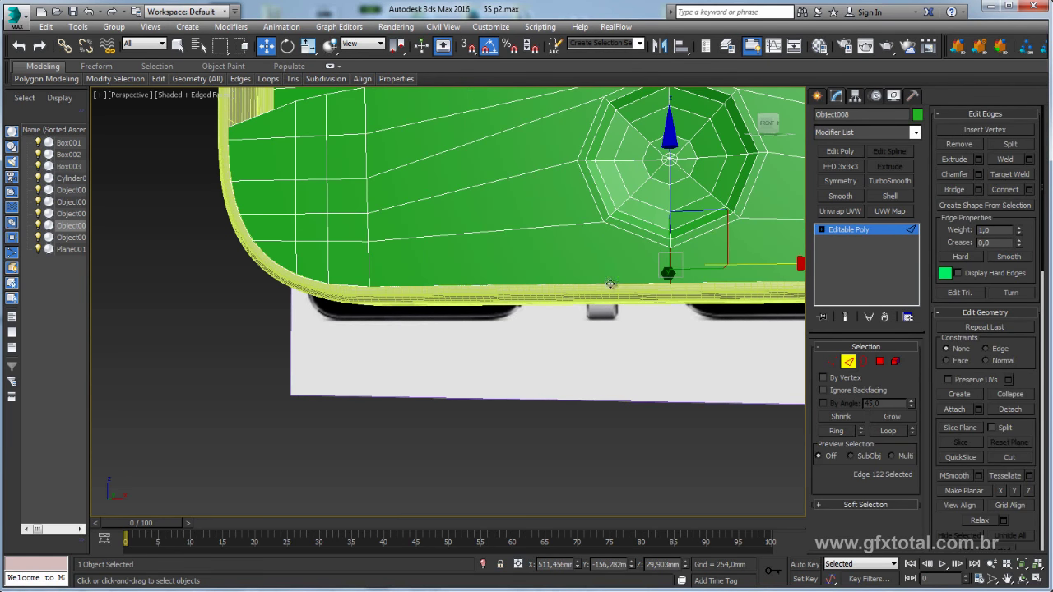
{"action": "left_click", "coordinate": [427, 287]}
{"action": "left_click", "coordinate": [369, 263]}
{"action": "middle_click_drag", "start_coordinate": [369, 263], "coordinate": [469, 189], "text": "alt"}
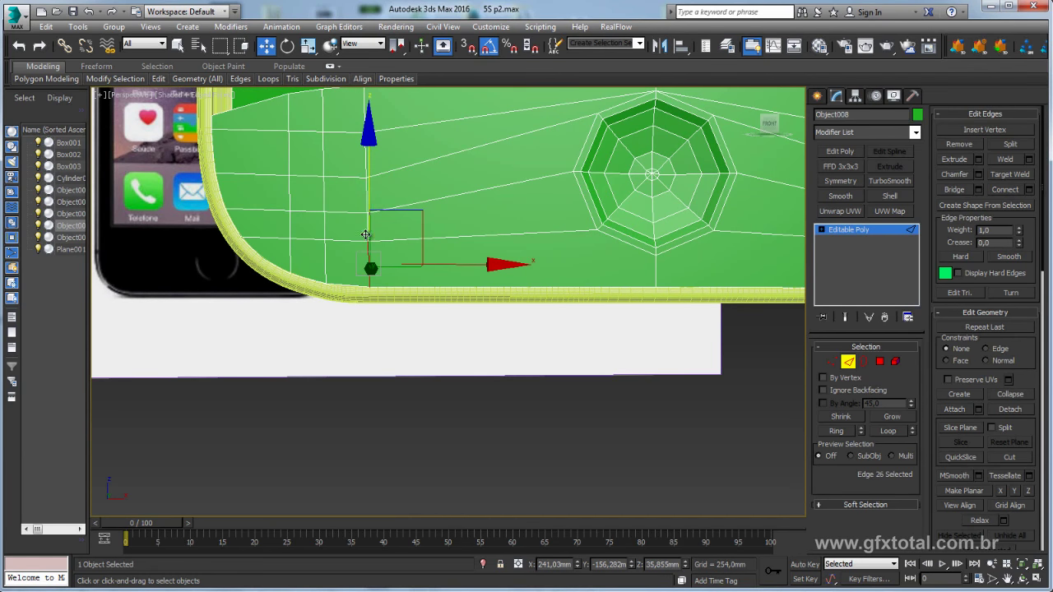
{"action": "left_click", "coordinate": [833, 361]}
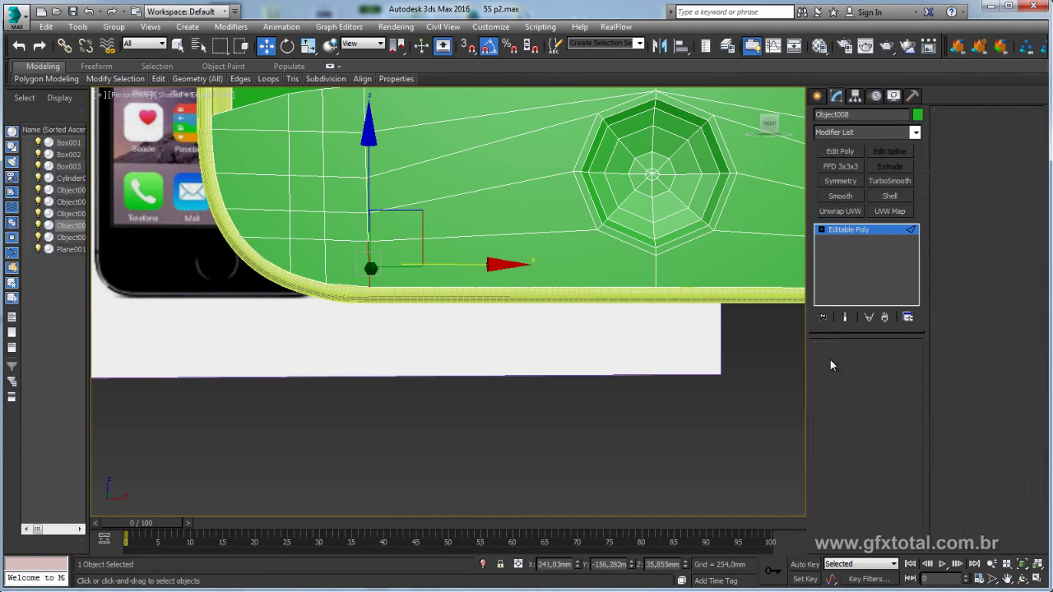
- Use Cut from the quad menu to add a horizontal edge from the octagon's bottom vertex to the left edge
{"action": "right_click", "coordinate": [617, 278]}
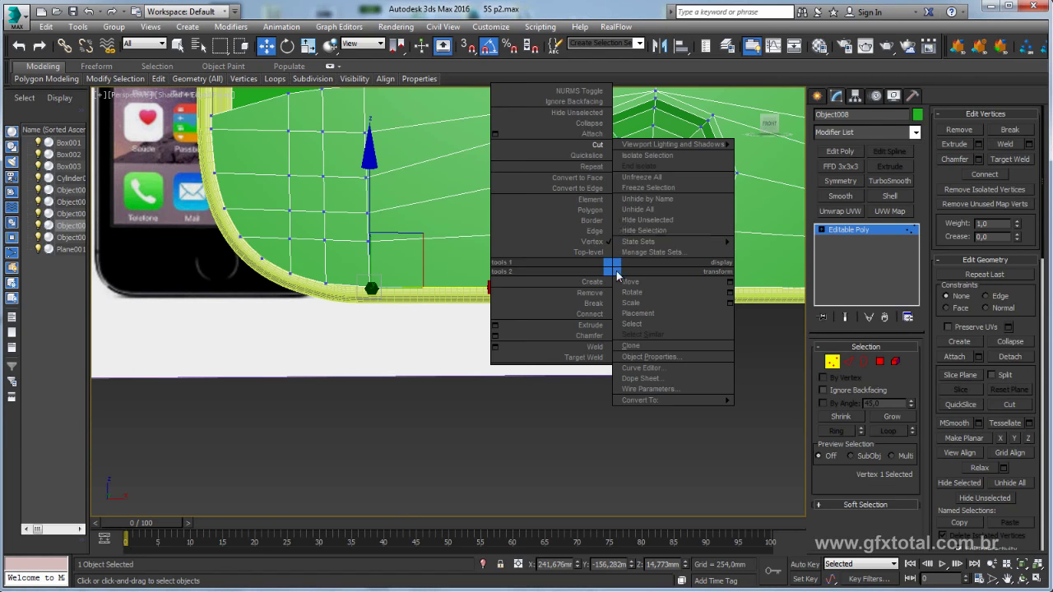
{"action": "left_click", "coordinate": [658, 175]}
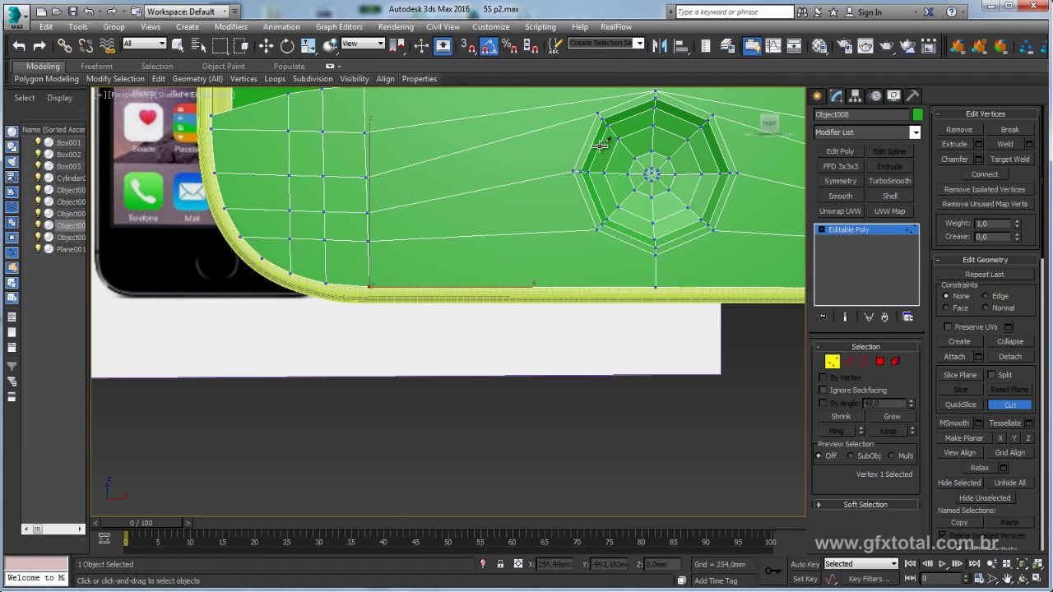
{"action": "left_click", "coordinate": [596, 231]}
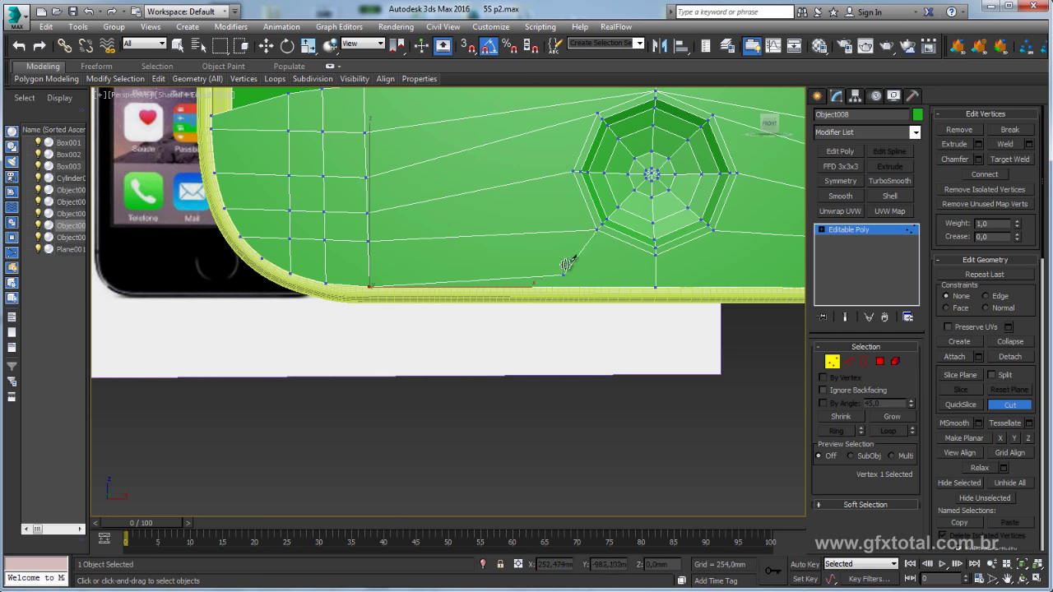
{"action": "right_click", "coordinate": [658, 258]}
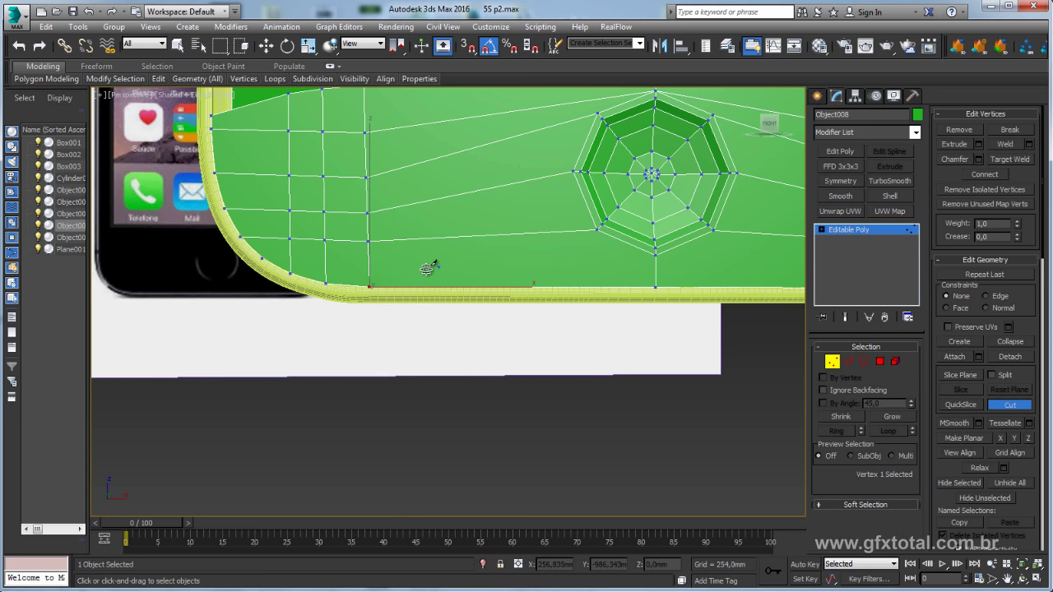
{"action": "left_click", "coordinate": [367, 258]}
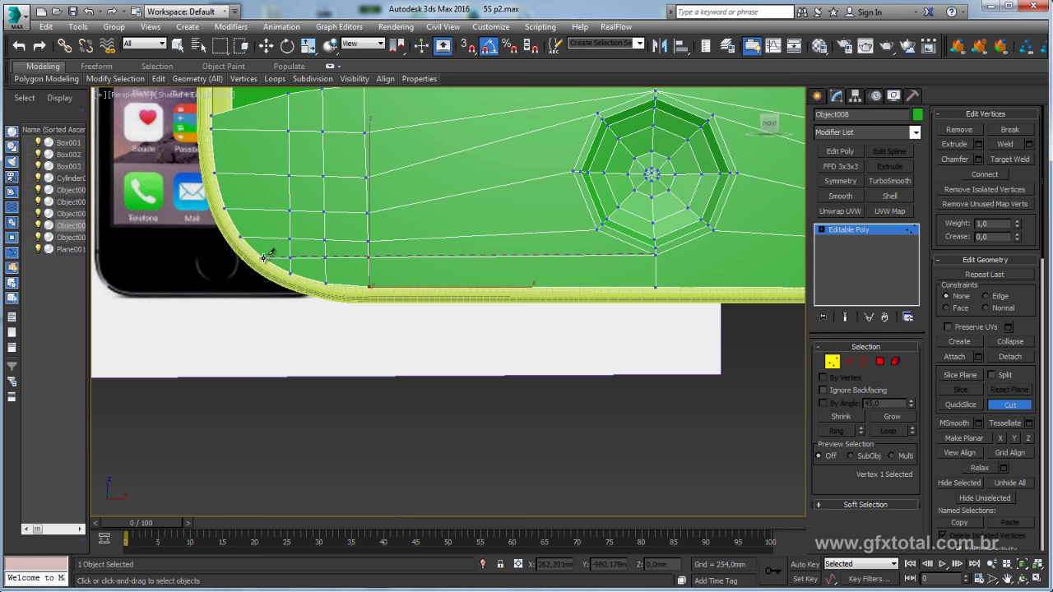
{"action": "left_click", "coordinate": [263, 259]}
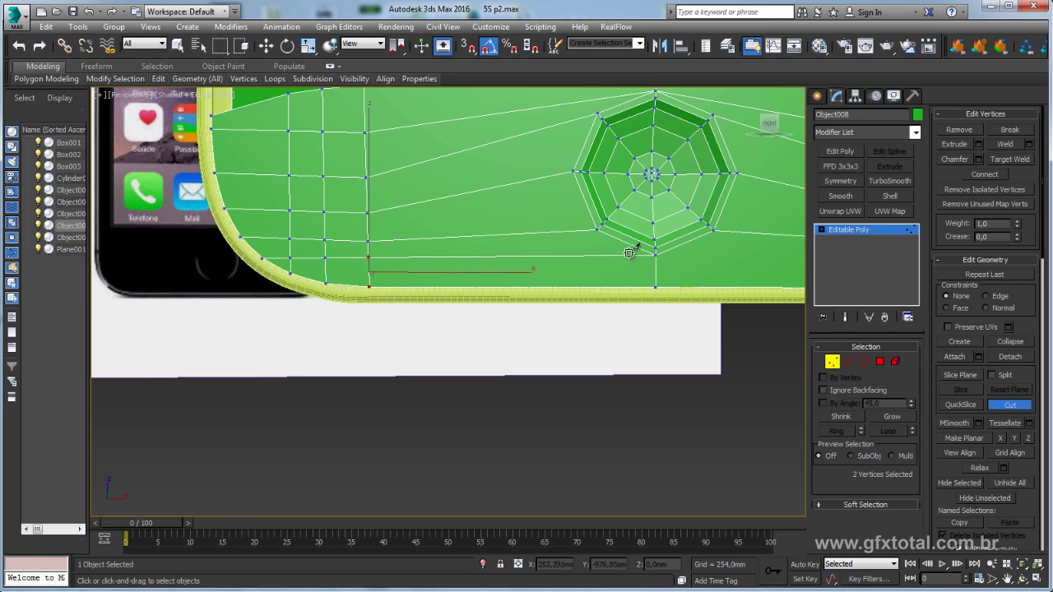
- Pan and zoom to review the phone's bottom, including its rounded right corner
{"action": "middle_click_drag", "start_coordinate": [634, 247], "coordinate": [307, 254]}
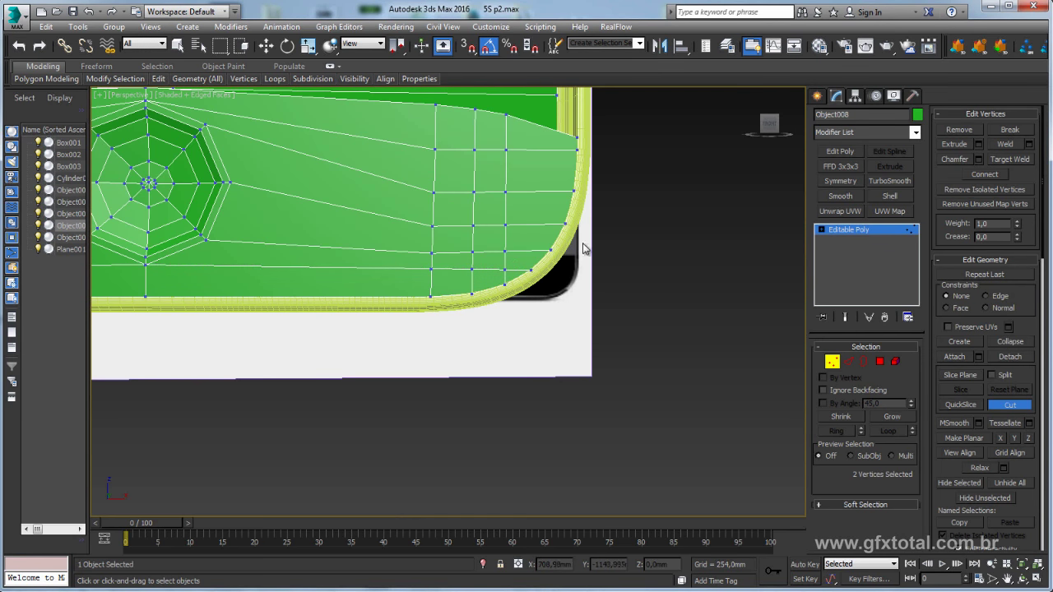
{"action": "mouse_move", "coordinate": [519, 248]}
{"action": "middle_mouse_down"}
{"action": "mouse_move", "coordinate": [548, 247]}
{"action": "mouse_move", "coordinate": [560, 274]}
{"action": "mouse_move", "coordinate": [520, 301]}
{"action": "middle_mouse_up"}
{"action": "scroll", "coordinate": [571, 298], "scroll_direction": "down", "scroll_amount": 3}
{"action": "scroll", "coordinate": [329, 264], "scroll_direction": "up", "scroll_amount": 2}
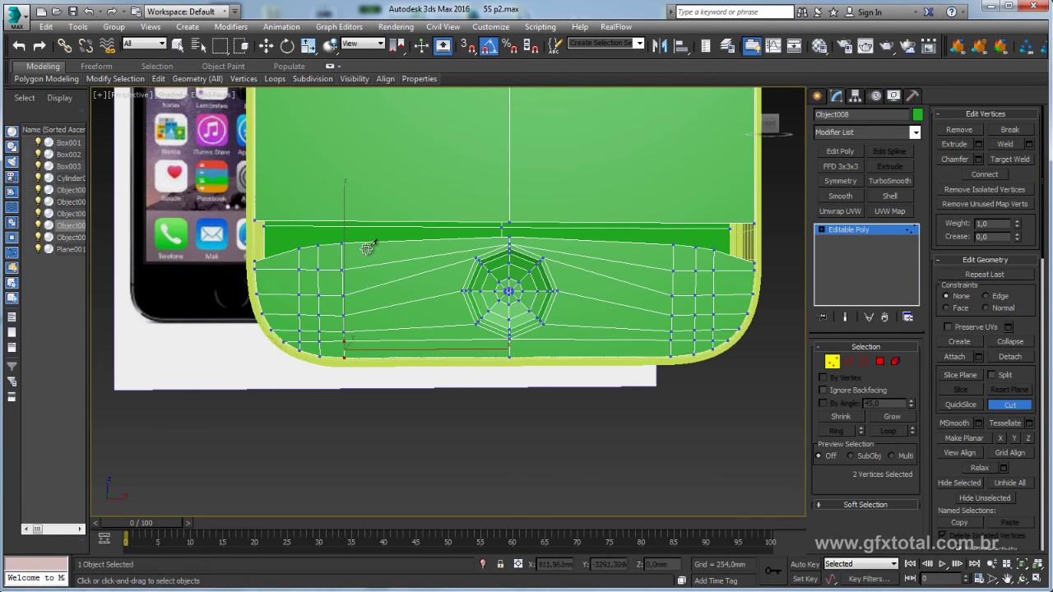
{"action": "scroll", "coordinate": [448, 312], "scroll_direction": "down", "scroll_amount": 5}
{"action": "scroll", "coordinate": [447, 313], "scroll_direction": "up", "scroll_amount": 1}
{"action": "scroll", "coordinate": [370, 230], "scroll_direction": "up", "scroll_amount": 2}
{"action": "scroll", "coordinate": [412, 257], "scroll_direction": "up", "scroll_amount": 1}
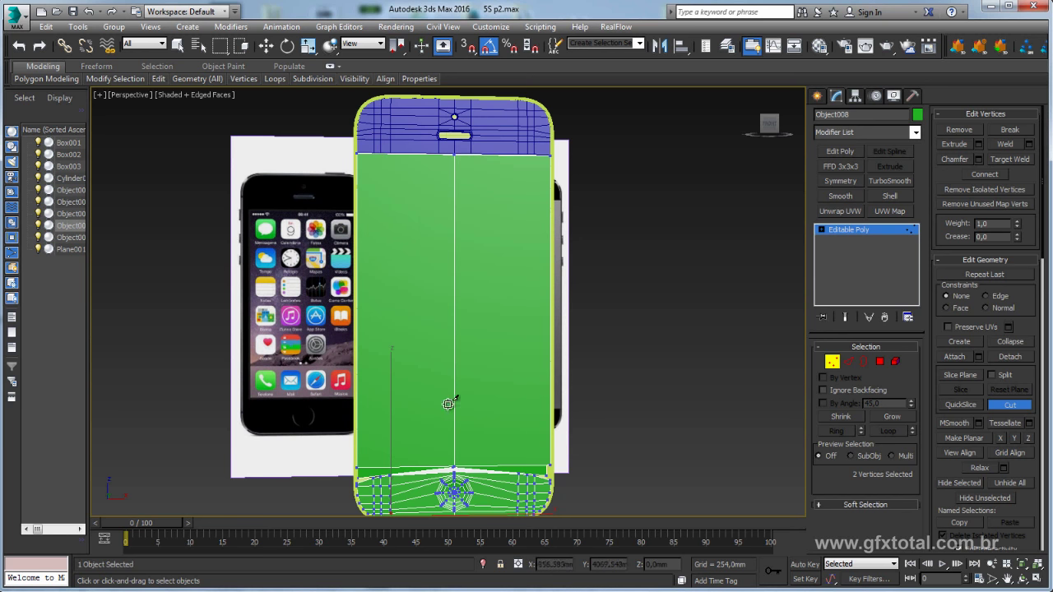
{"action": "scroll", "coordinate": [447, 404], "scroll_direction": "up", "scroll_amount": 2}
{"action": "scroll", "coordinate": [431, 329], "scroll_direction": "up", "scroll_amount": 2}
- Connect the edge ring beside the home button and scale the two new loops to 0 in X to straighten them
{"action": "key", "text": "w"}
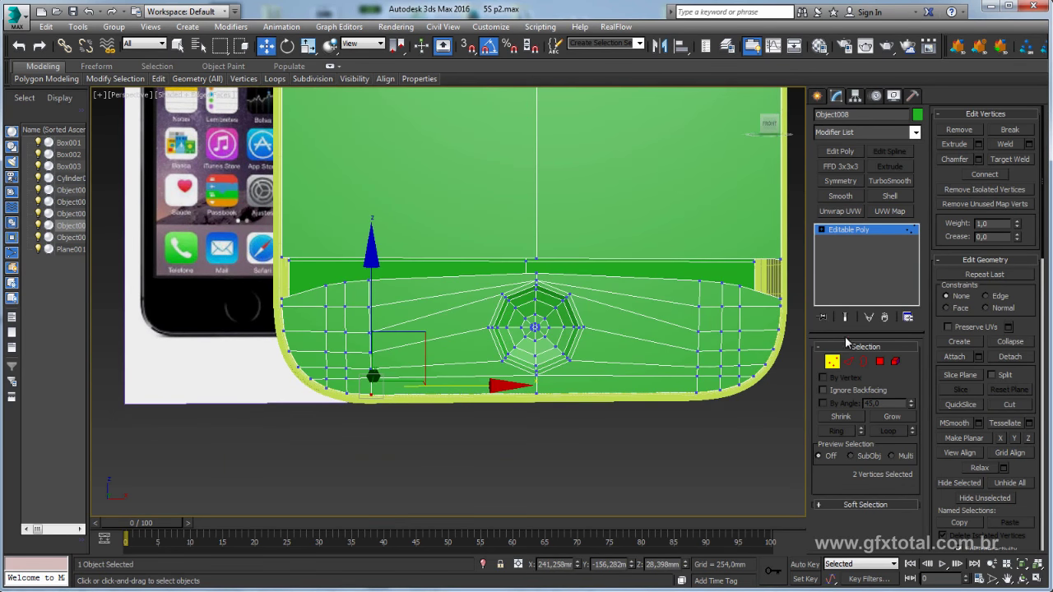
{"action": "left_click", "coordinate": [846, 361]}
{"action": "double_click", "coordinate": [657, 282]}
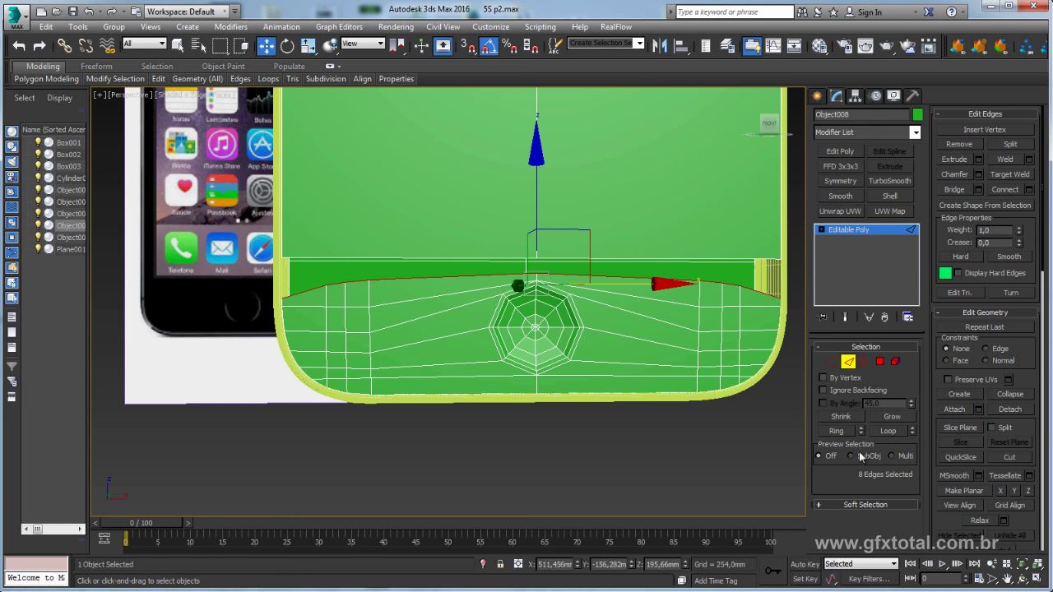
{"action": "left_click", "coordinate": [588, 307], "text": "shift"}
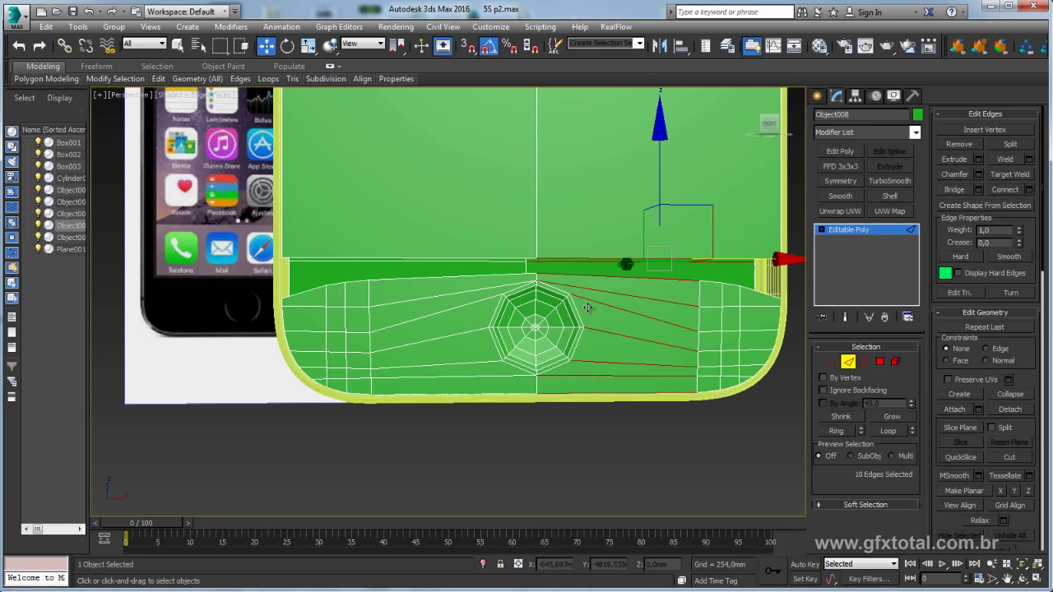
{"action": "left_click", "coordinate": [508, 285]}
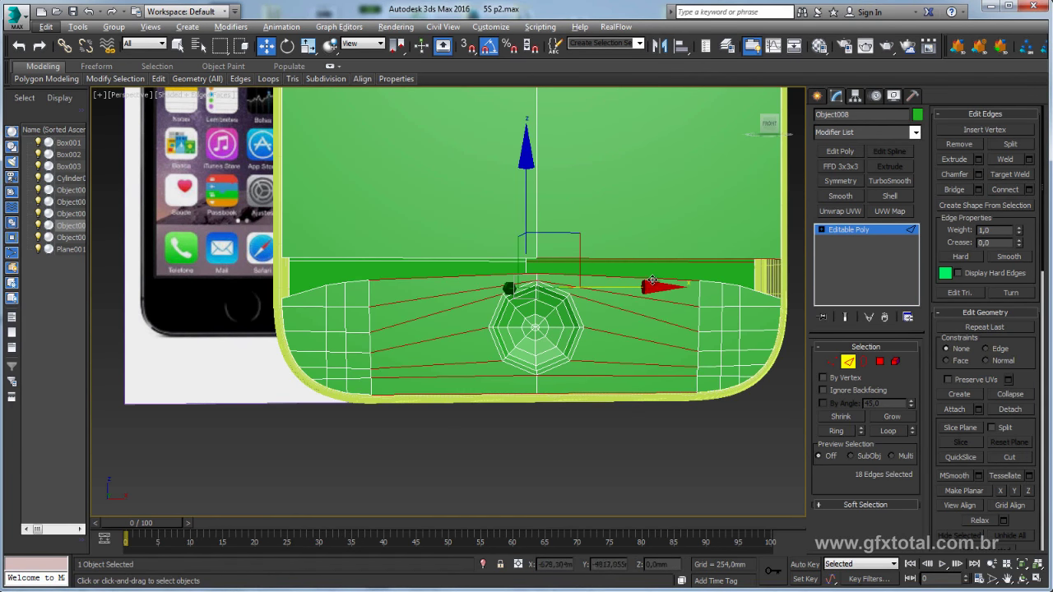
{"action": "left_click", "coordinate": [650, 280]}
{"action": "left_click", "coordinate": [478, 277], "text": "ctrl"}
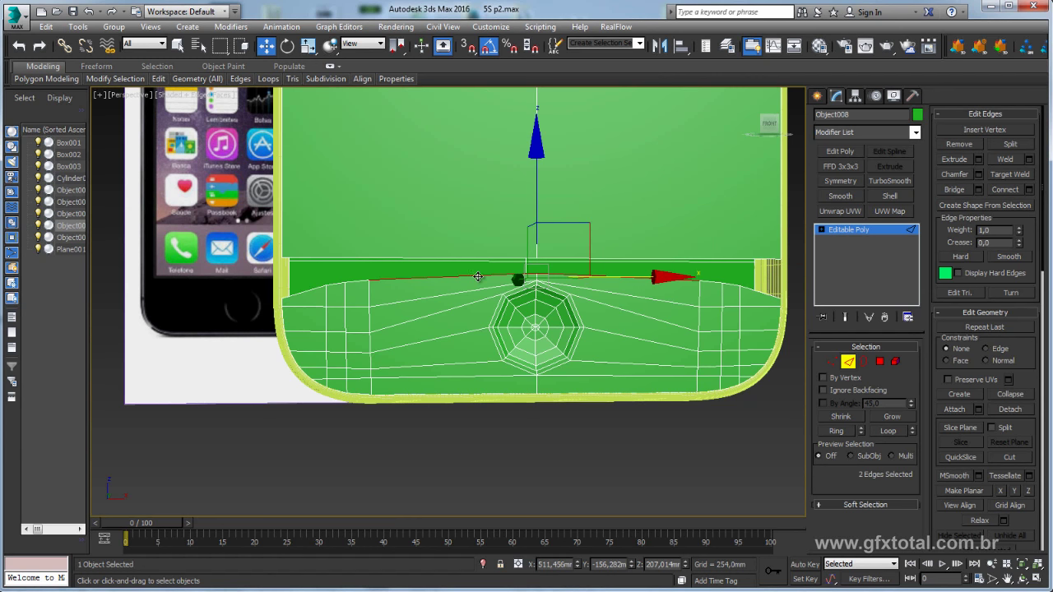
{"action": "left_click", "coordinate": [842, 431]}
{"action": "left_click", "coordinate": [1028, 190]}
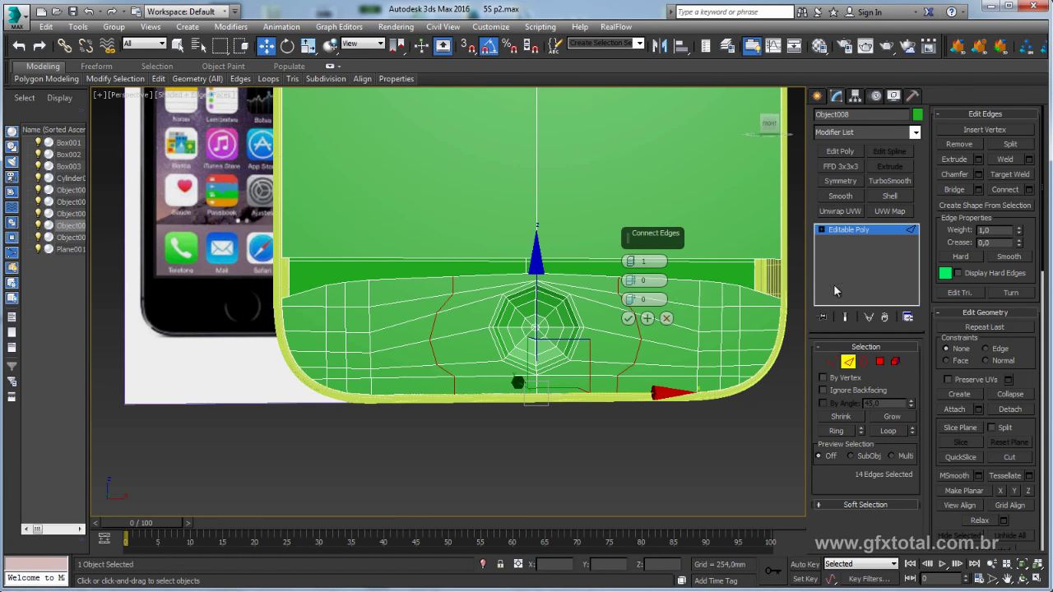
{"action": "left_click", "coordinate": [629, 319]}
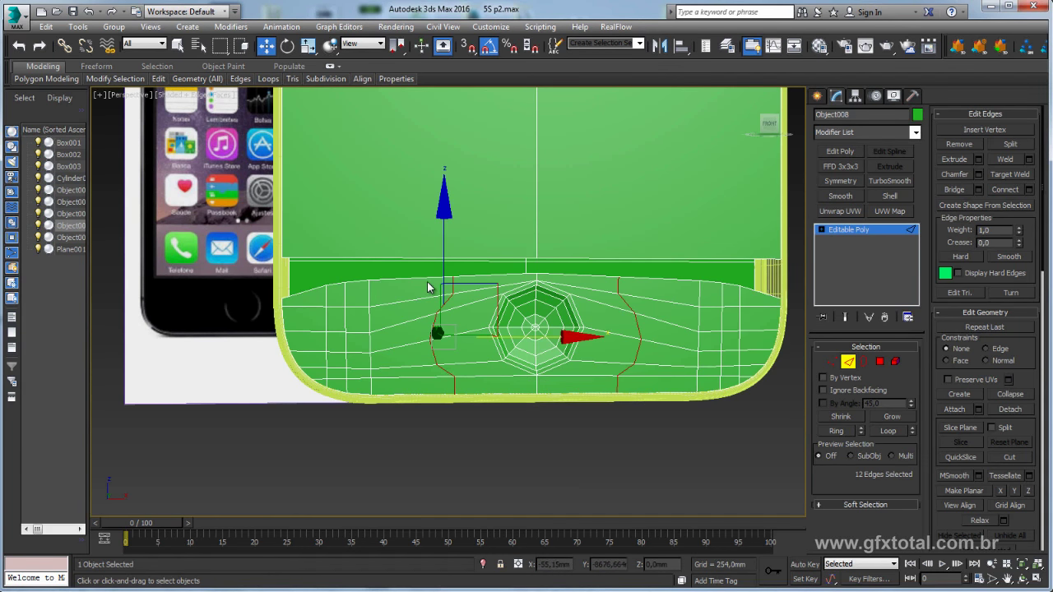
{"action": "key", "text": "e"}
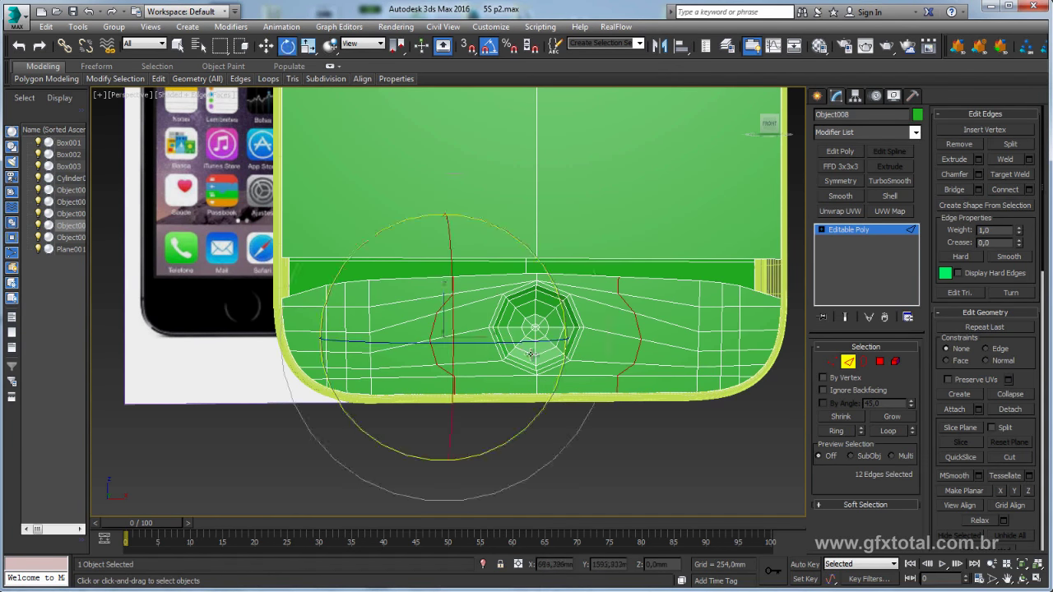
{"action": "key", "text": "r"}
{"action": "left_click_drag", "start_coordinate": [361, 341], "coordinate": [696, 348]}
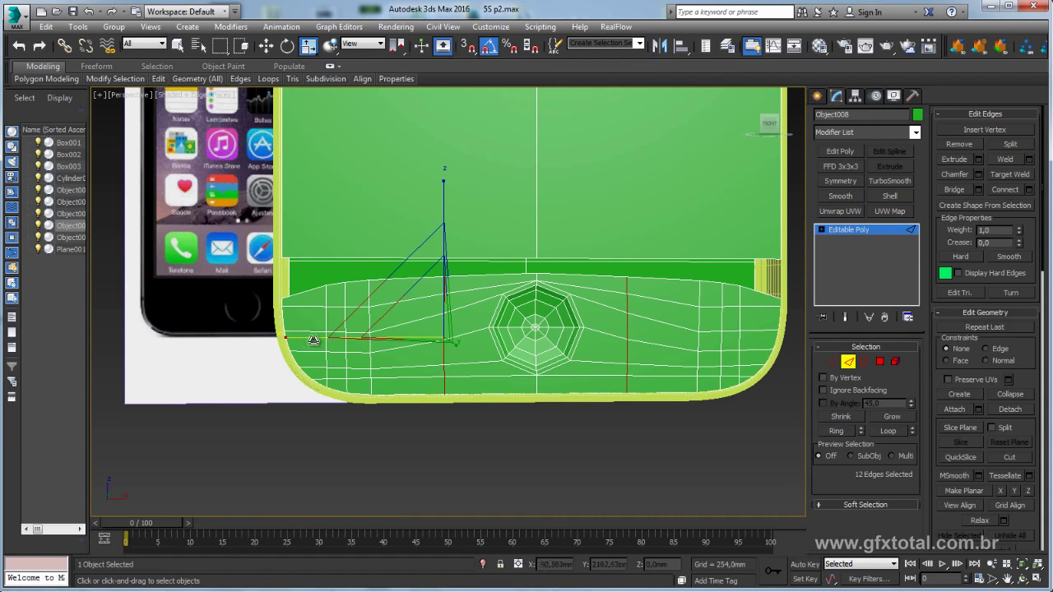
{"action": "scroll", "coordinate": [545, 305], "scroll_direction": "down", "scroll_amount": 3}
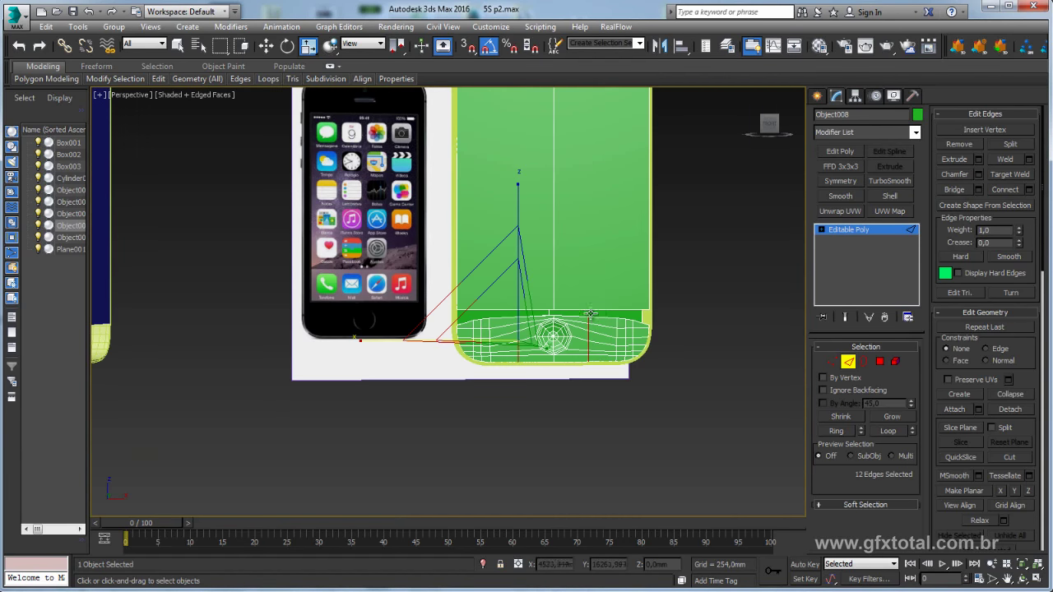
- Attach the blue top piece to the green phone body
{"action": "left_click", "coordinate": [879, 361]}
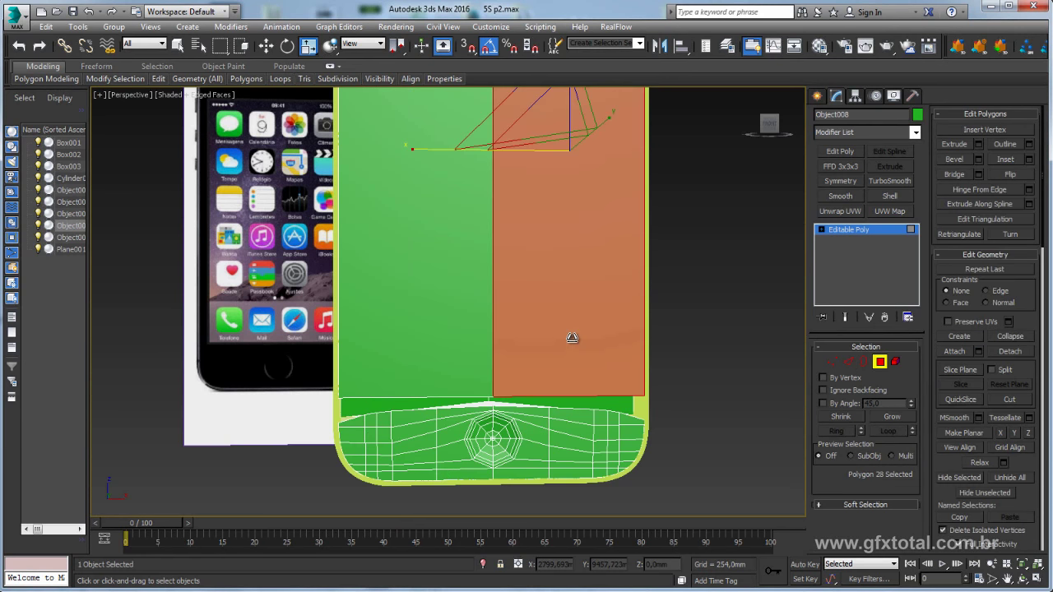
{"action": "middle_click_drag", "start_coordinate": [493, 324], "coordinate": [520, 356]}
{"action": "scroll", "coordinate": [520, 354], "scroll_direction": "down", "scroll_amount": 2}
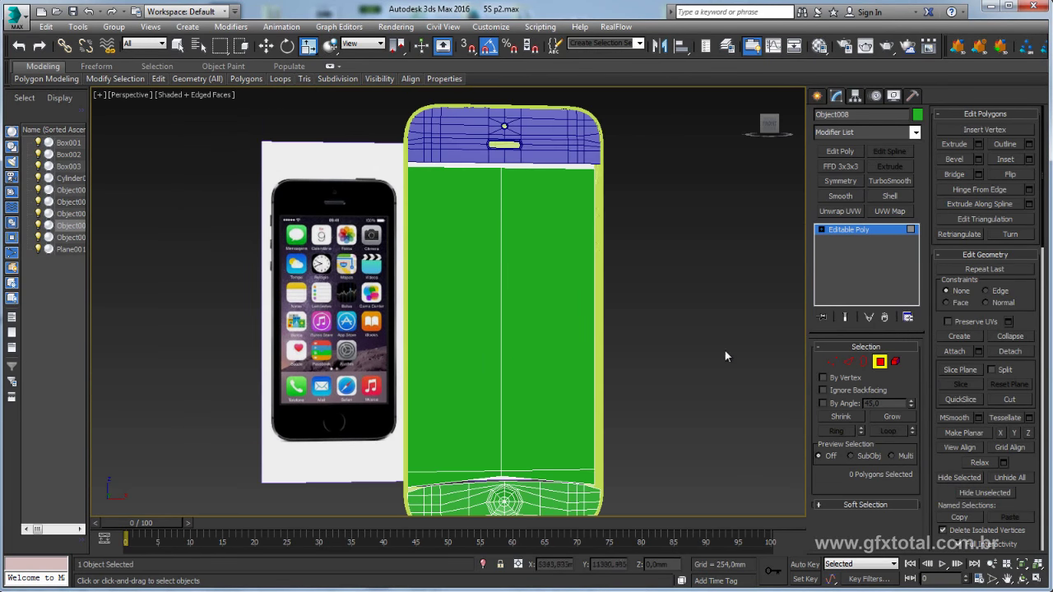
{"action": "left_click", "coordinate": [855, 233]}
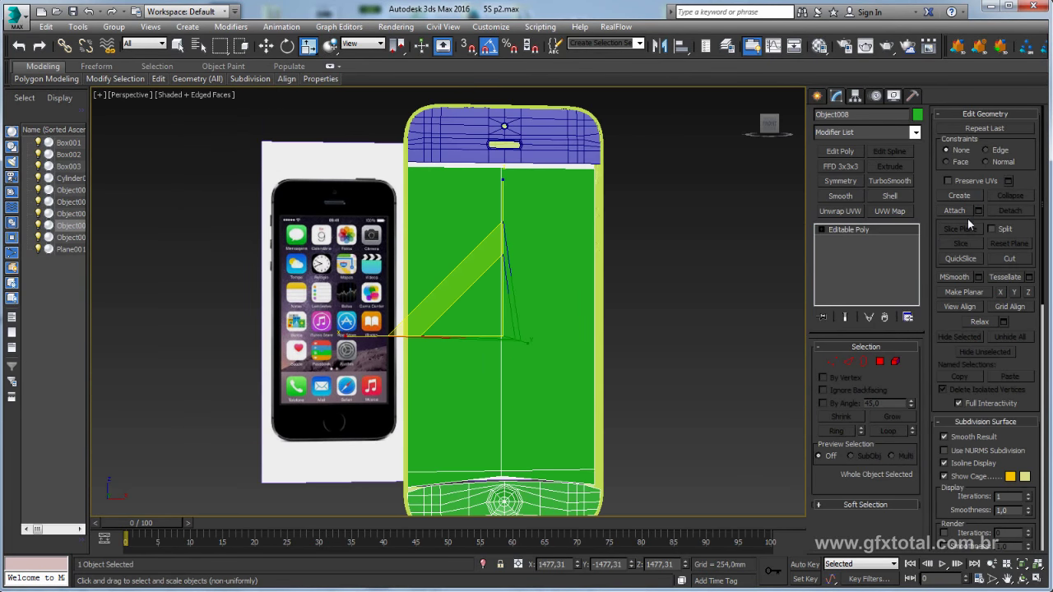
{"action": "left_click", "coordinate": [957, 209]}
{"action": "left_click", "coordinate": [572, 156]}
- Select two edge loops near the bottom of the phone body
{"action": "key", "text": "w"}
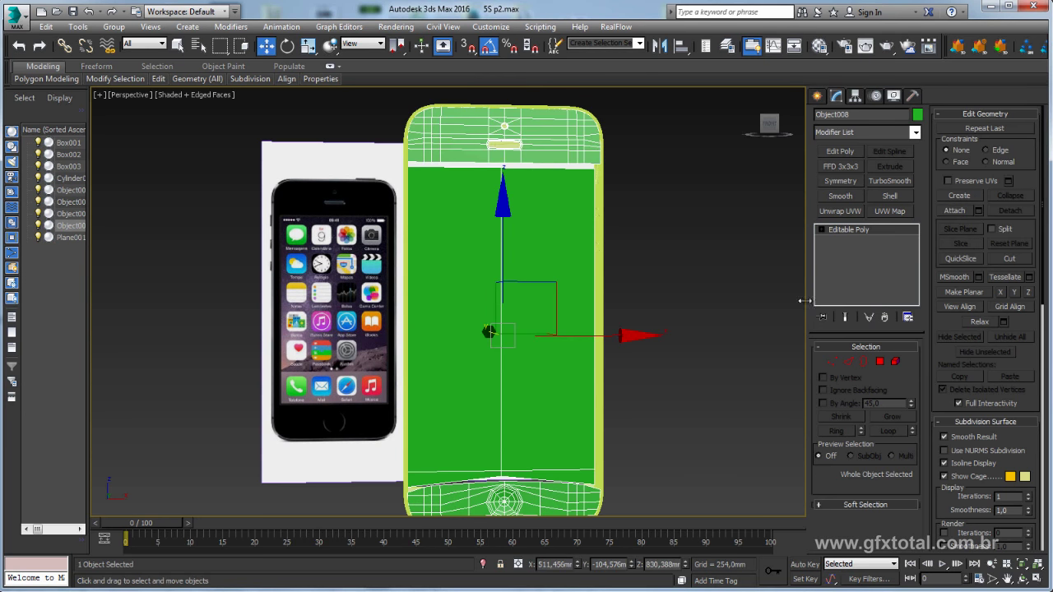
{"action": "left_click", "coordinate": [850, 362]}
{"action": "scroll", "coordinate": [581, 276], "scroll_direction": "up", "scroll_amount": 2}
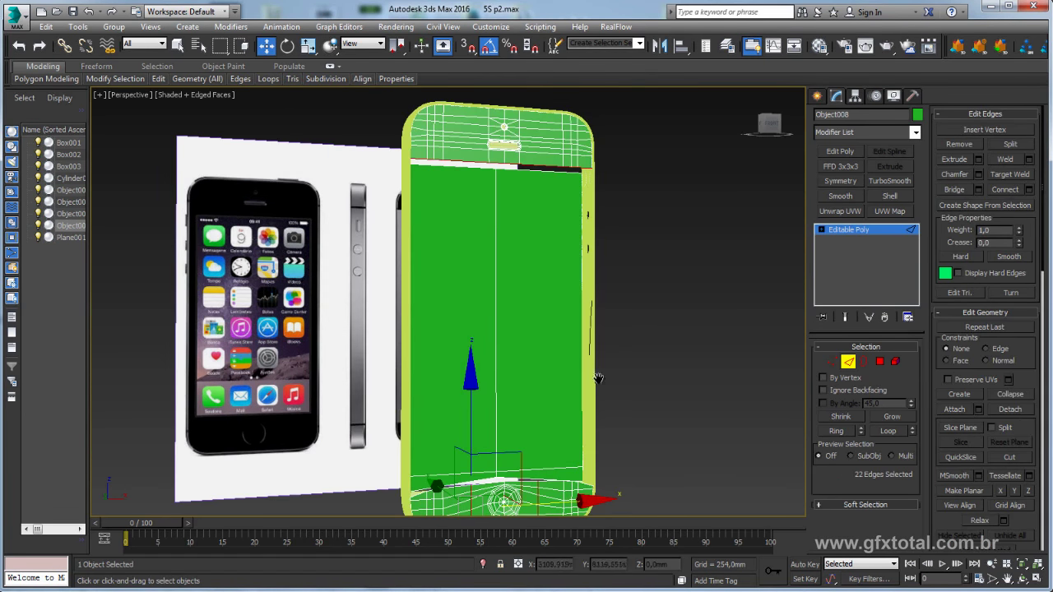
{"action": "scroll", "coordinate": [506, 351], "scroll_direction": "up", "scroll_amount": 3}
{"action": "scroll", "coordinate": [520, 438], "scroll_direction": "up", "scroll_amount": 3}
{"action": "scroll", "coordinate": [578, 296], "scroll_direction": "down", "scroll_amount": 3}
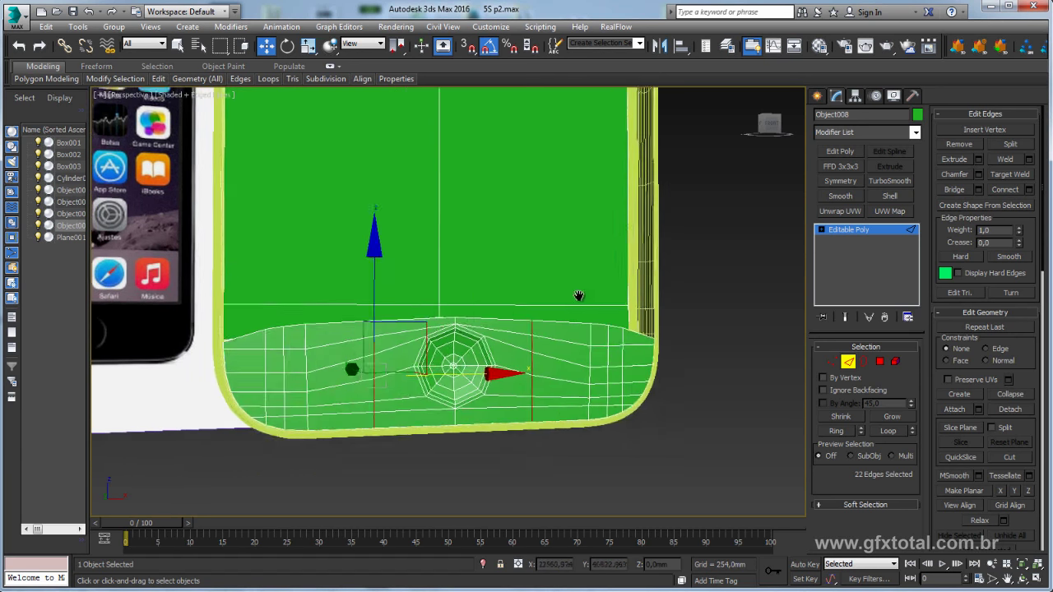
{"action": "scroll", "coordinate": [536, 381], "scroll_direction": "down", "scroll_amount": 1}
{"action": "double_click", "coordinate": [573, 305]}
{"action": "double_click", "coordinate": [572, 294], "text": "ctrl"}
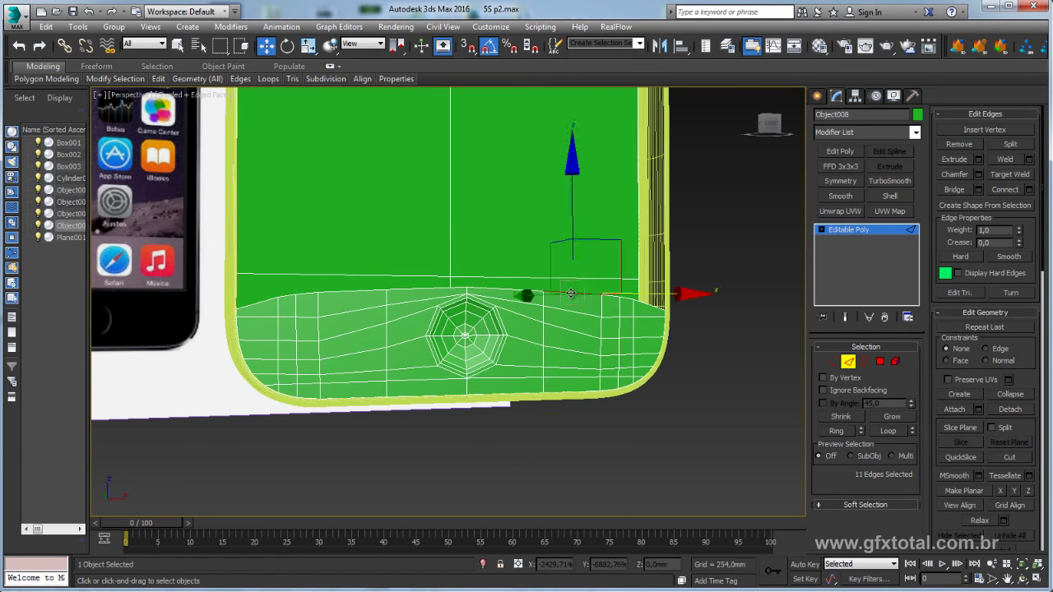
{"action": "scroll", "coordinate": [575, 297], "scroll_direction": "down", "scroll_amount": 2}
{"action": "scroll", "coordinate": [621, 339], "scroll_direction": "down", "scroll_amount": 2}
{"action": "middle_click_drag", "start_coordinate": [621, 339], "coordinate": [656, 333], "text": "alt"}
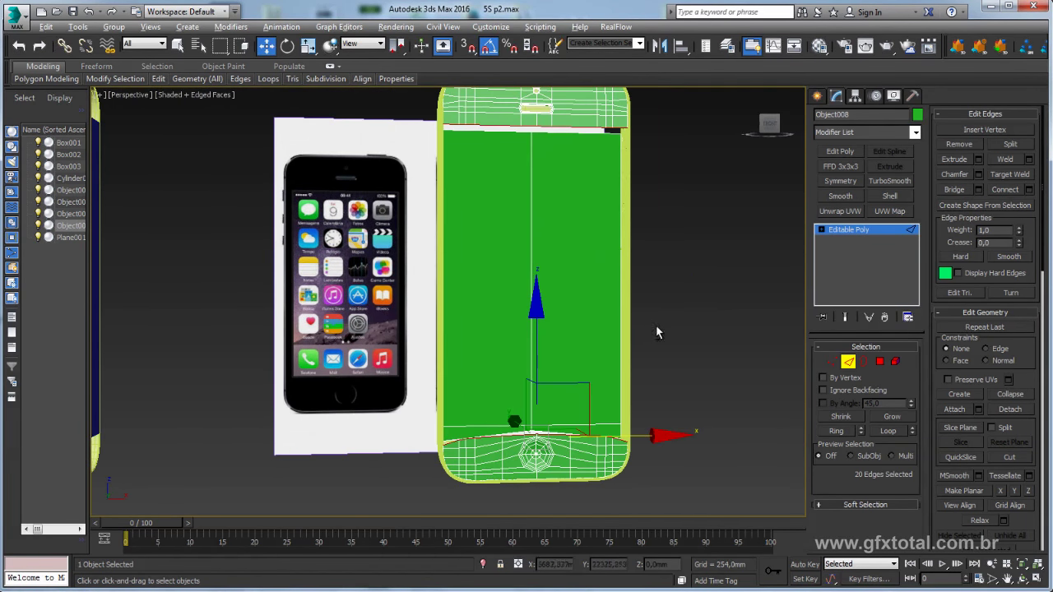
{"action": "mouse_move", "coordinate": [668, 256]}
{"action": "middle_mouse_down", "text": "alt"}
{"action": "mouse_move", "coordinate": [688, 322]}
{"action": "mouse_move", "coordinate": [668, 311]}
{"action": "mouse_move", "coordinate": [678, 230]}
{"action": "mouse_move", "coordinate": [667, 219]}
{"action": "mouse_move", "coordinate": [669, 242]}
{"action": "mouse_move", "coordinate": [584, 238]}
{"action": "middle_mouse_up", "text": "alt"}
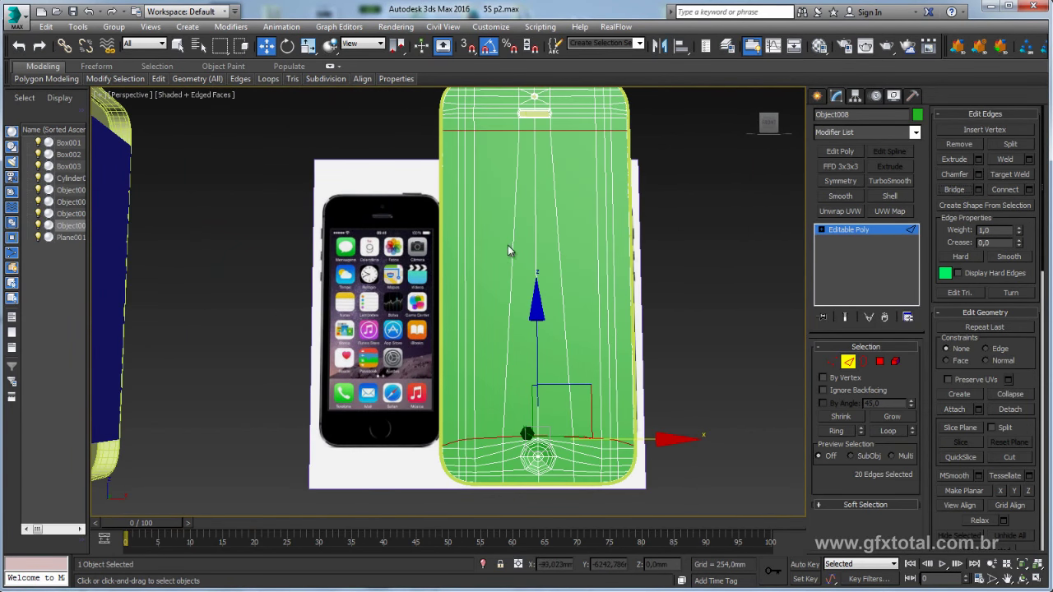
{"action": "middle_click_drag", "start_coordinate": [510, 250], "coordinate": [513, 252], "text": "alt"}
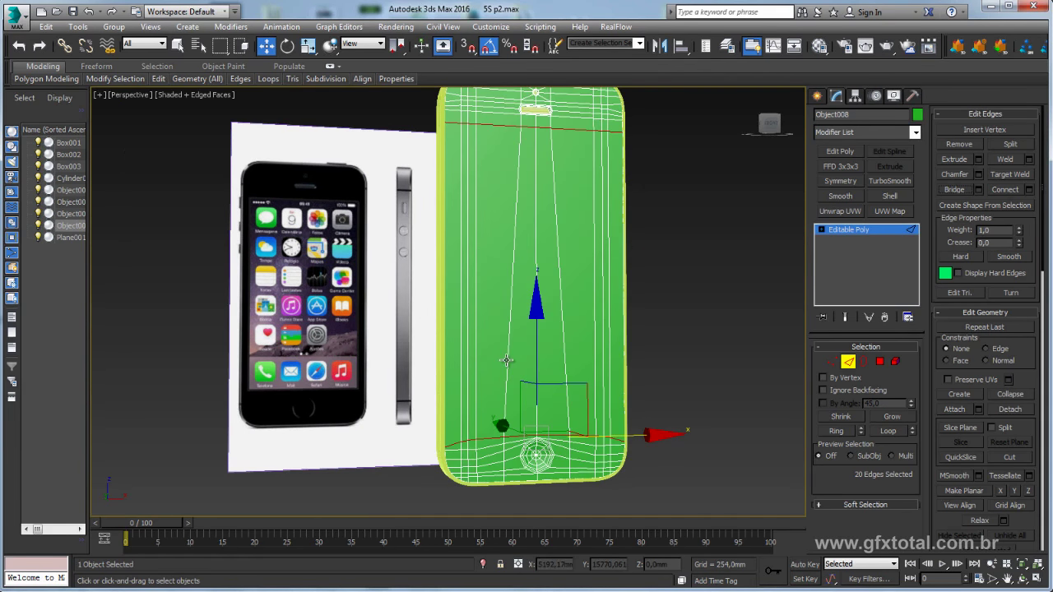
- Slide the lengthwise edge loops left and right across the body with the Move tool
{"action": "left_click", "coordinate": [517, 217]}
{"action": "scroll", "coordinate": [578, 210], "scroll_direction": "up", "scroll_amount": 2}
{"action": "key", "text": "r"}
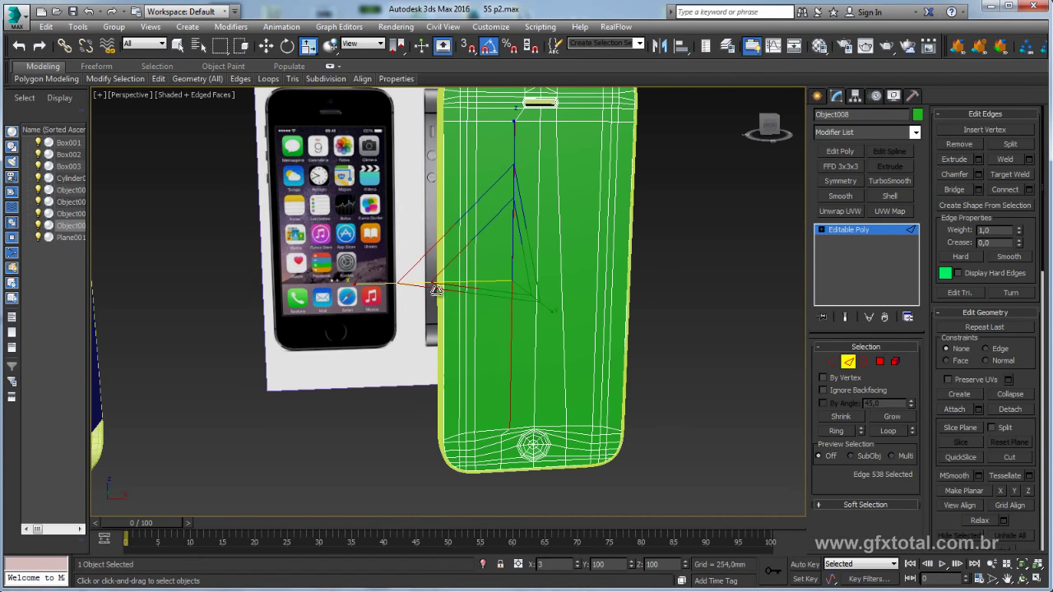
{"action": "key", "text": "w"}
{"action": "left_click_drag", "start_coordinate": [603, 282], "coordinate": [550, 317]}
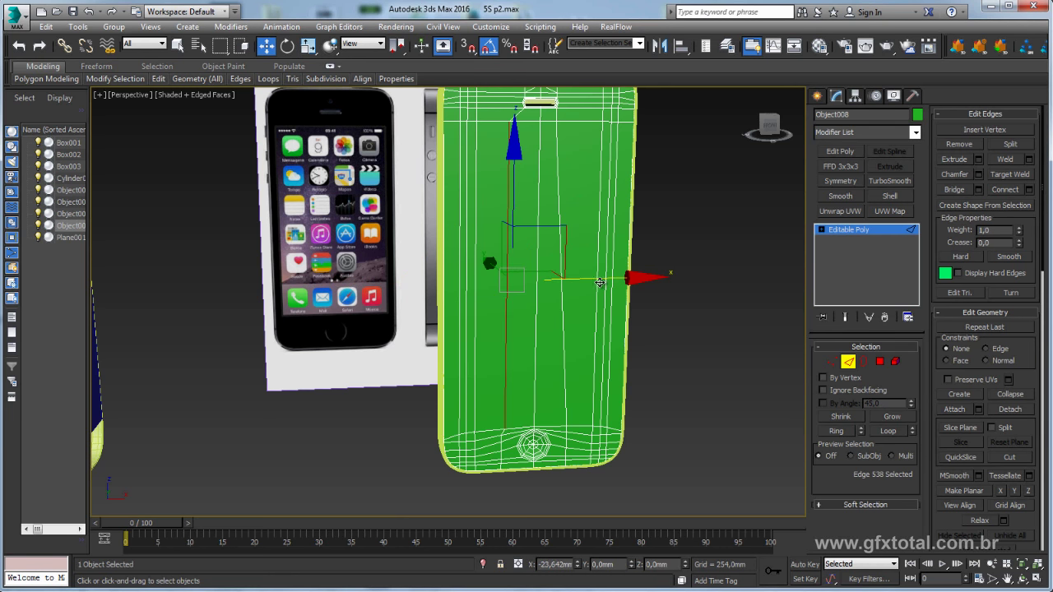
{"action": "key", "text": "e"}
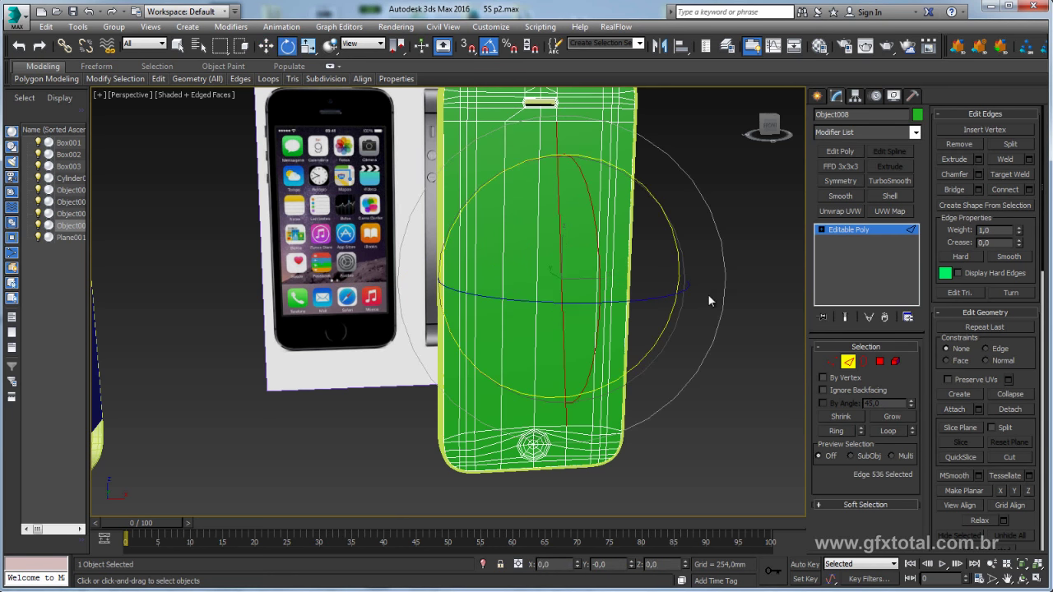
{"action": "key", "text": "r"}
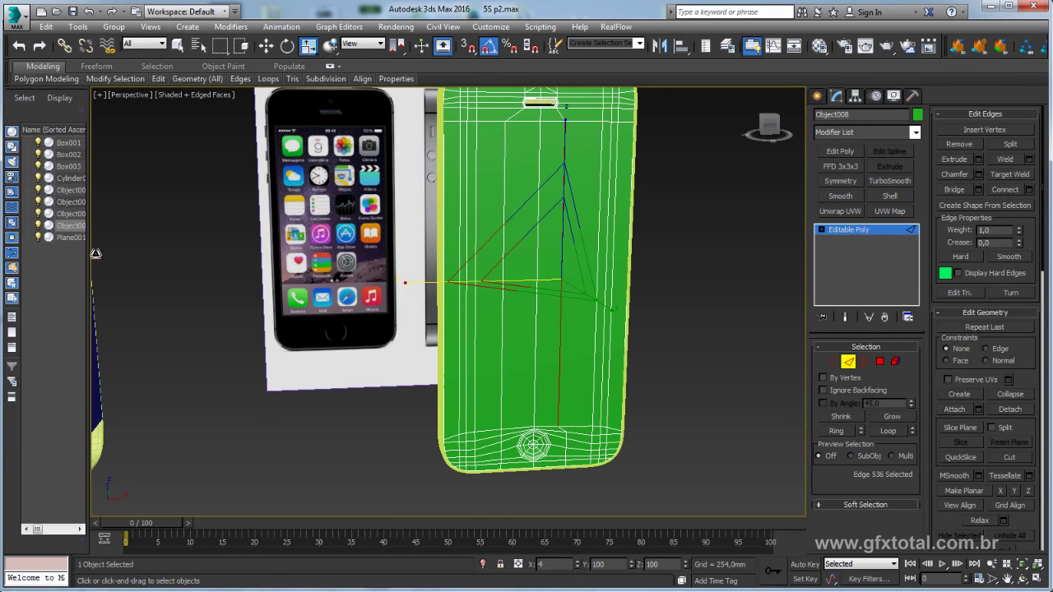
{"action": "key", "text": "w"}
{"action": "left_click_drag", "start_coordinate": [651, 278], "coordinate": [660, 282]}
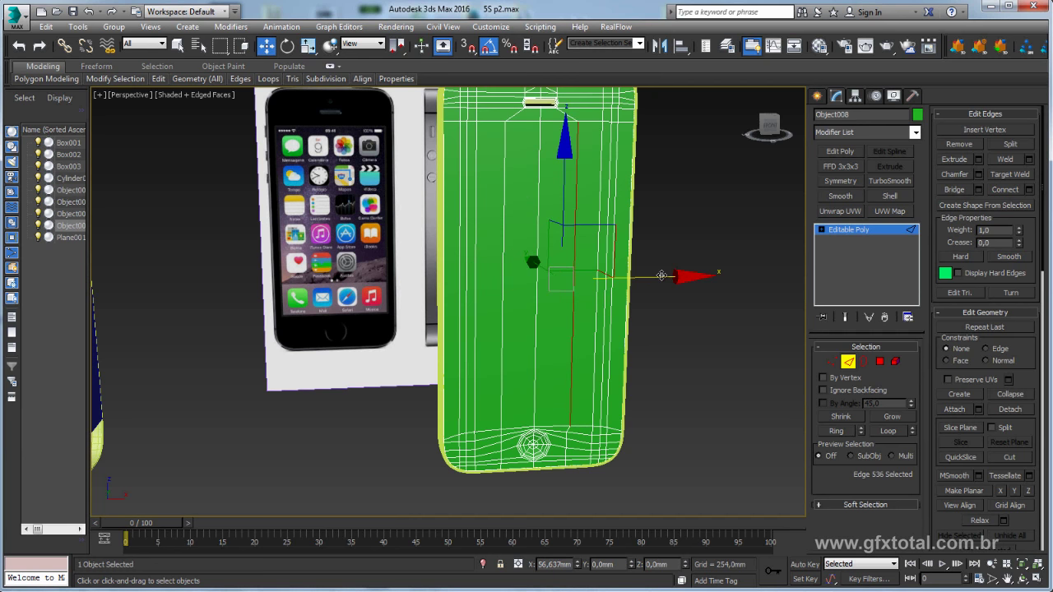
{"action": "mouse_move", "coordinate": [660, 282]}
{"action": "middle_mouse_down", "text": "alt"}
{"action": "mouse_move", "coordinate": [582, 211]}
{"action": "mouse_move", "coordinate": [608, 271]}
{"action": "middle_mouse_up", "text": "alt"}
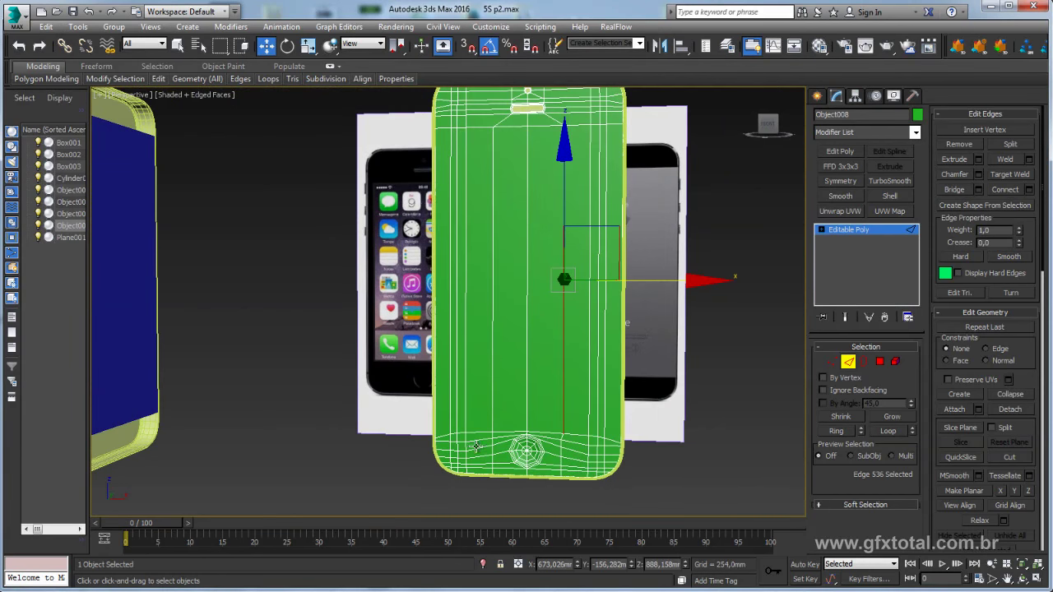
{"action": "scroll", "coordinate": [626, 344], "scroll_direction": "up", "scroll_amount": 3}
{"action": "scroll", "coordinate": [626, 345], "scroll_direction": "up", "scroll_amount": 2}
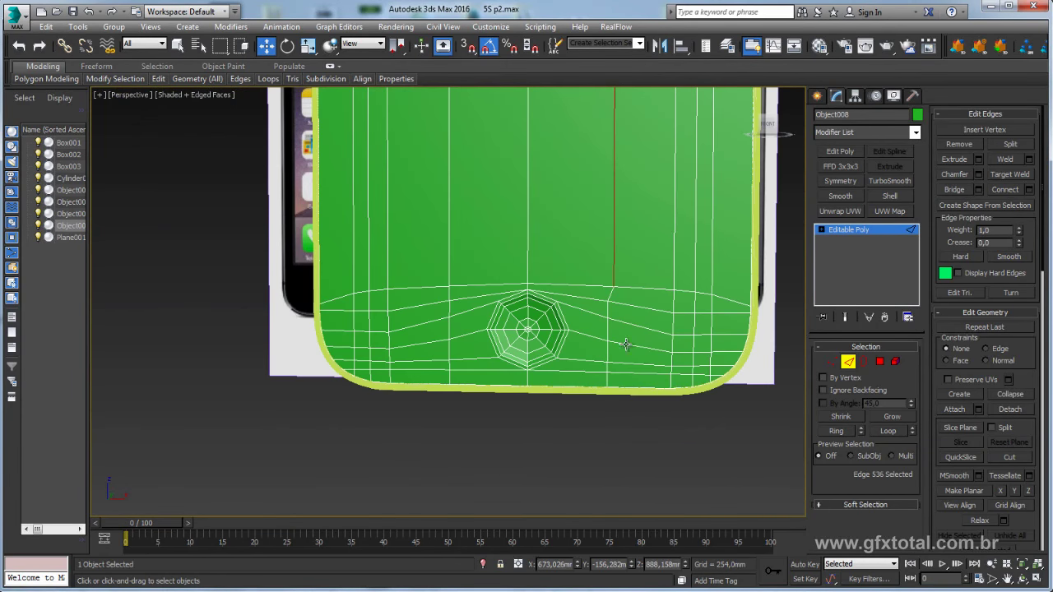
{"action": "left_click", "coordinate": [854, 231]}
{"action": "scroll", "coordinate": [538, 198], "scroll_direction": "down", "scroll_amount": 3}
- In the front view, connect the selected edges to add a horizontal loop across the green panel
{"action": "scroll", "coordinate": [587, 188], "scroll_direction": "down", "scroll_amount": 2}
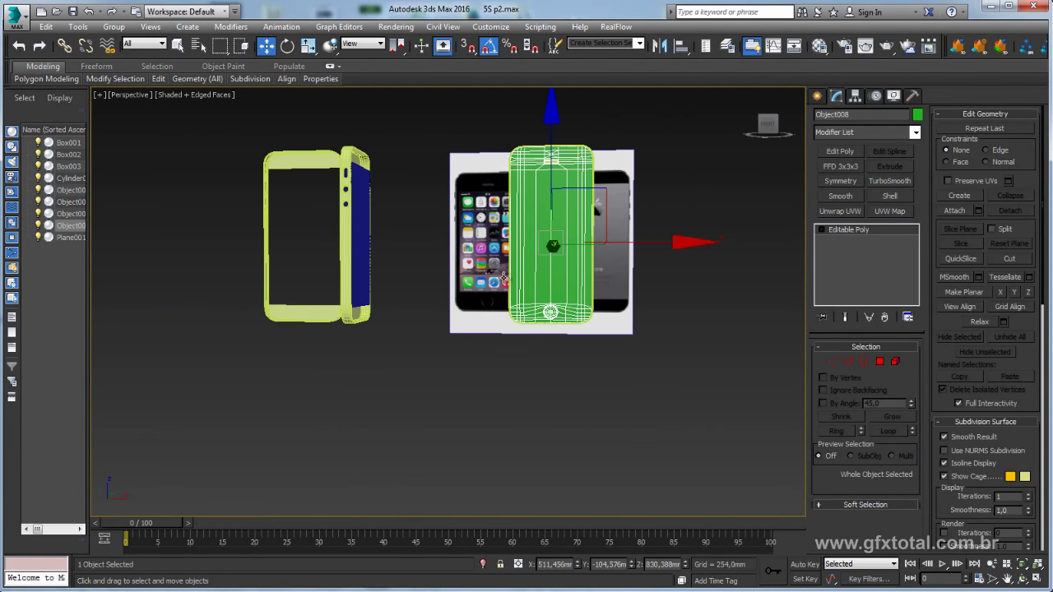
{"action": "key", "text": "f"}
{"action": "scroll", "coordinate": [501, 279], "scroll_direction": "down", "scroll_amount": 3}
{"action": "scroll", "coordinate": [501, 285], "scroll_direction": "down", "scroll_amount": 3}
{"action": "scroll", "coordinate": [483, 336], "scroll_direction": "down", "scroll_amount": 3}
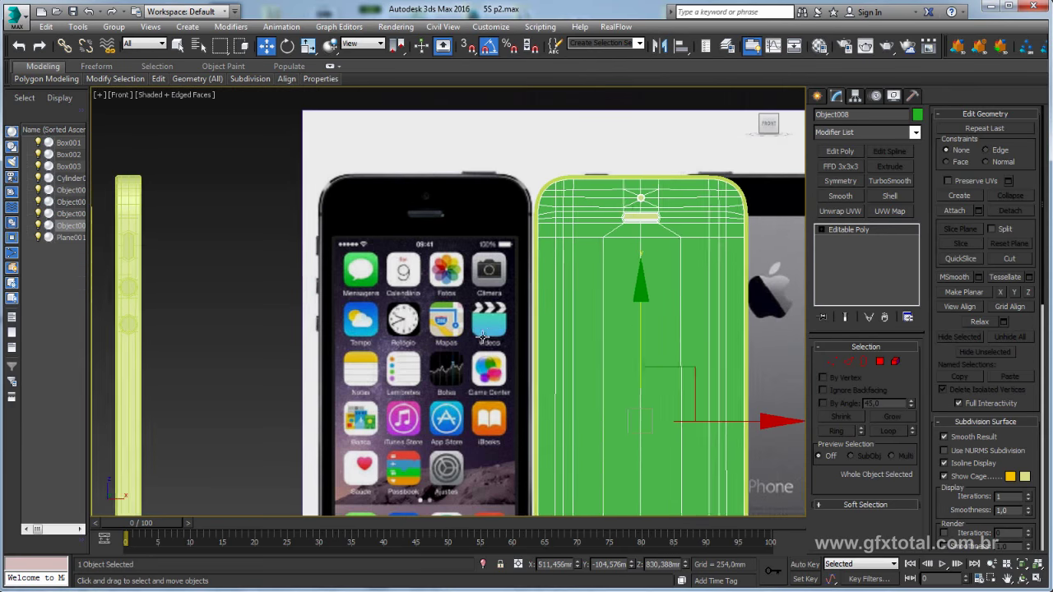
{"action": "middle_click_drag", "start_coordinate": [483, 335], "coordinate": [514, 214]}
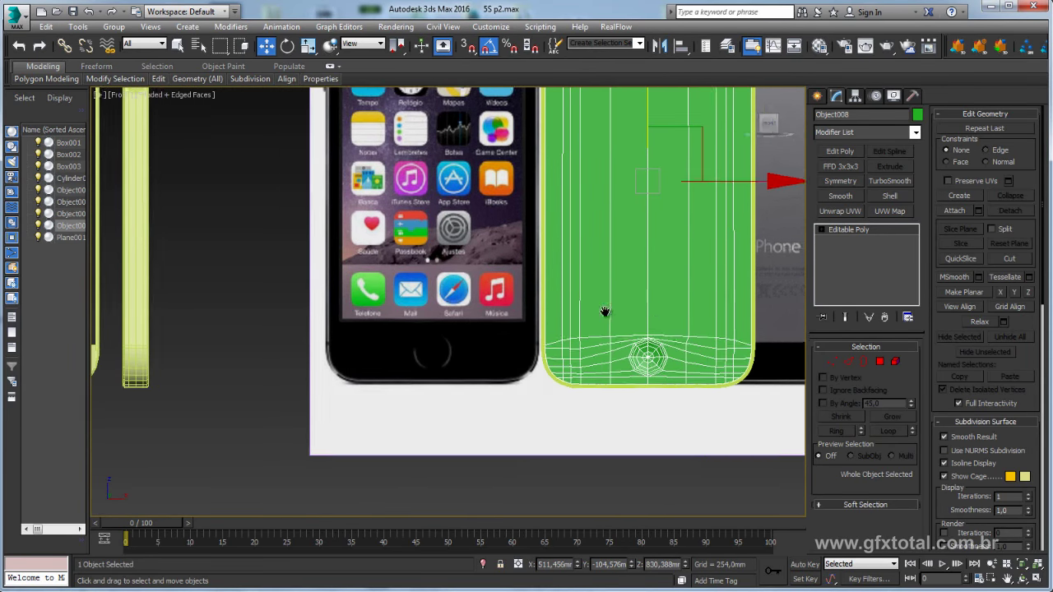
{"action": "middle_click_drag", "start_coordinate": [606, 310], "coordinate": [405, 318]}
{"action": "key", "text": "2"}
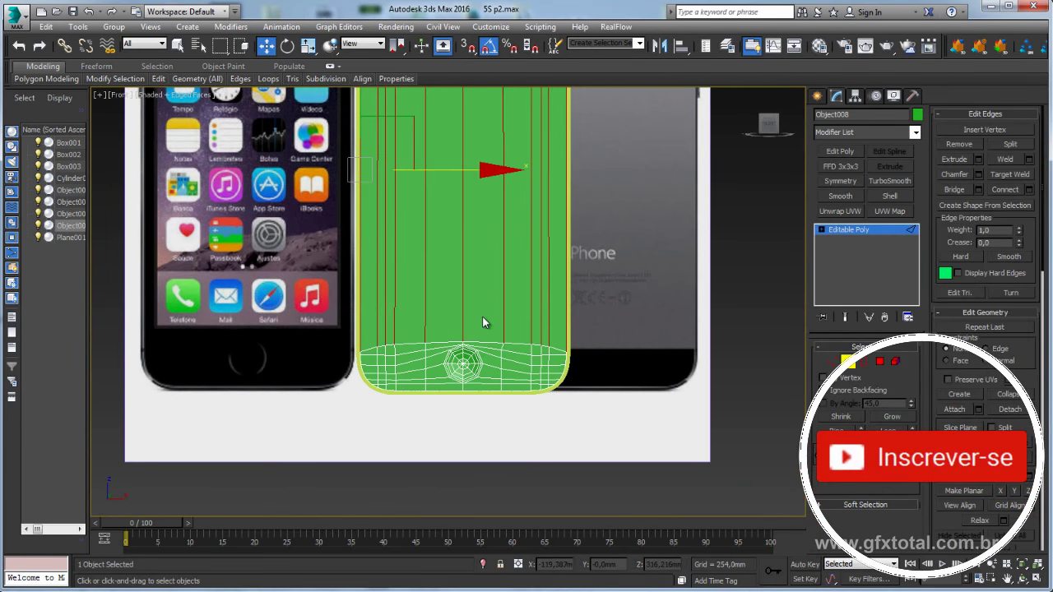
{"action": "left_click", "coordinate": [1027, 190]}
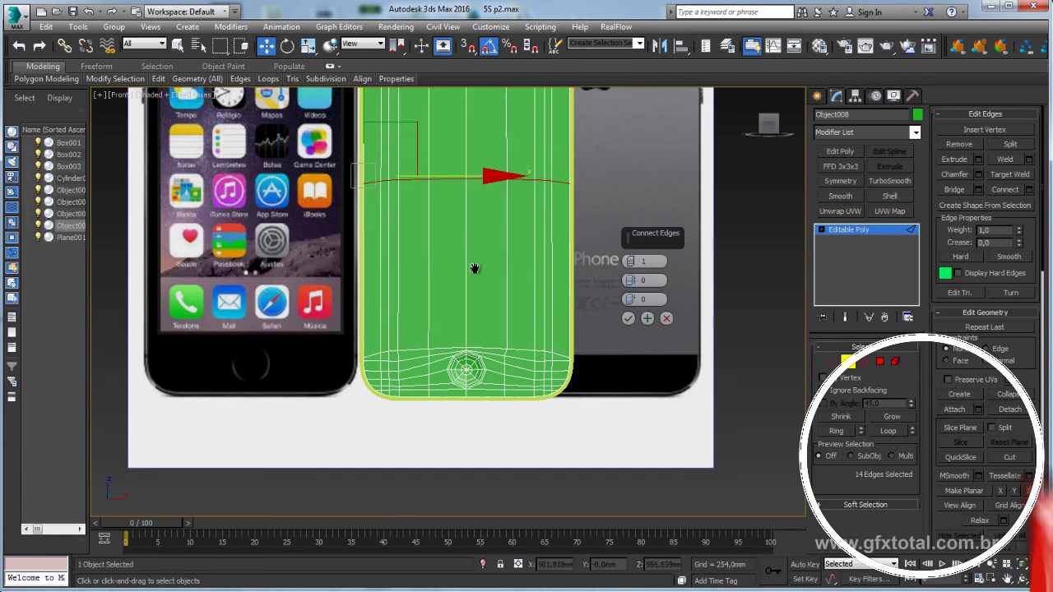
{"action": "middle_click_drag", "start_coordinate": [455, 156], "coordinate": [479, 201]}
{"action": "left_click", "coordinate": [629, 318]}
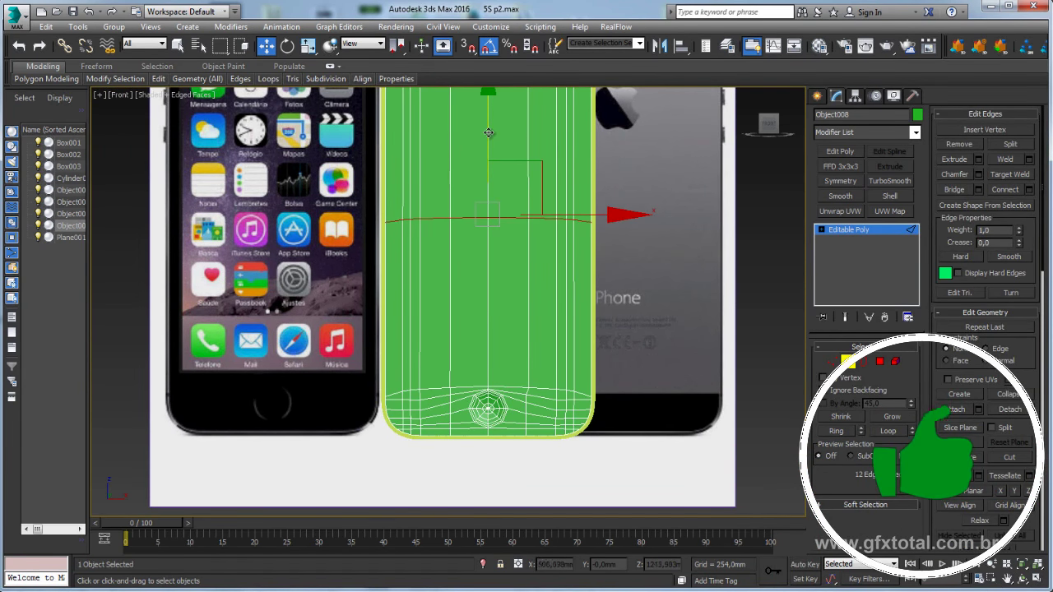
- Slide the new loop down until it sits just above the home button
{"action": "left_click_drag", "start_coordinate": [479, 201], "coordinate": [493, 284]}
{"action": "key", "text": "r"}
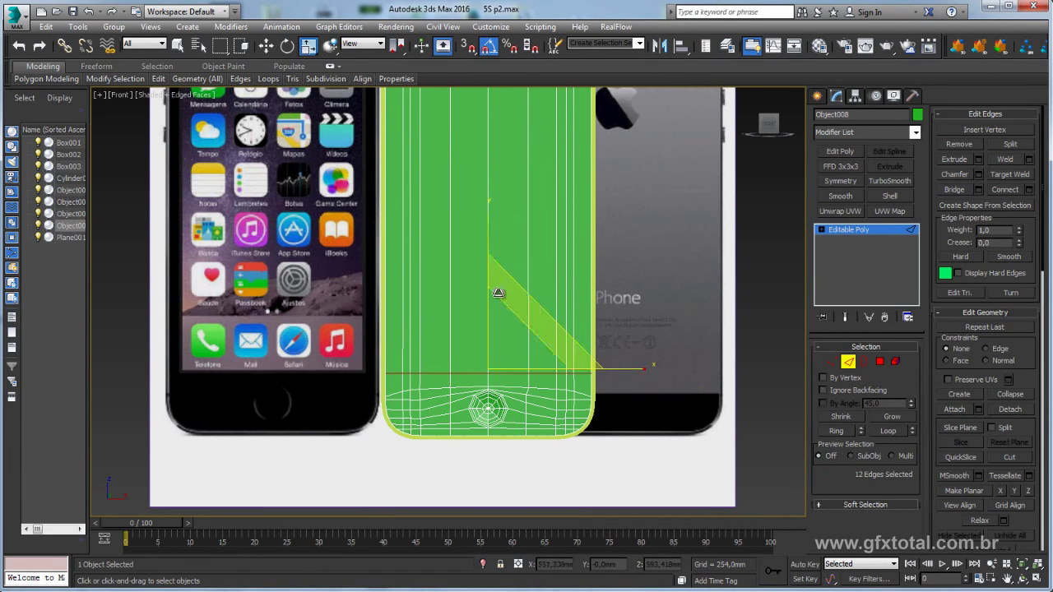
{"action": "key", "text": "w"}
{"action": "scroll", "coordinate": [498, 272], "scroll_direction": "up", "scroll_amount": 1}
{"action": "scroll", "coordinate": [485, 301], "scroll_direction": "up", "scroll_amount": 4}
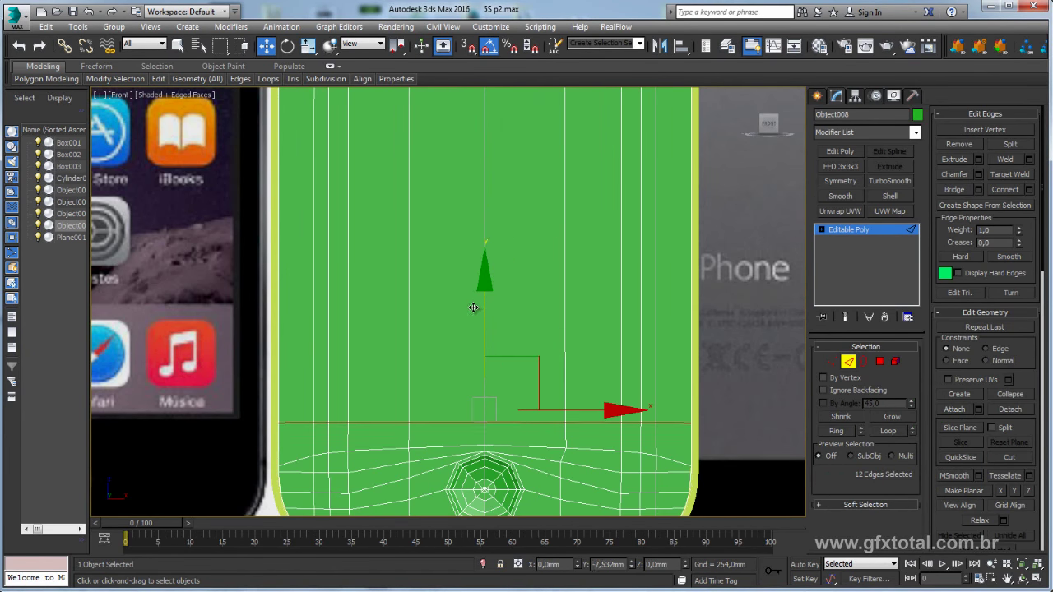
{"action": "left_click_drag", "start_coordinate": [480, 306], "coordinate": [479, 311]}
{"action": "scroll", "coordinate": [237, 371], "scroll_direction": "down", "scroll_amount": 1}
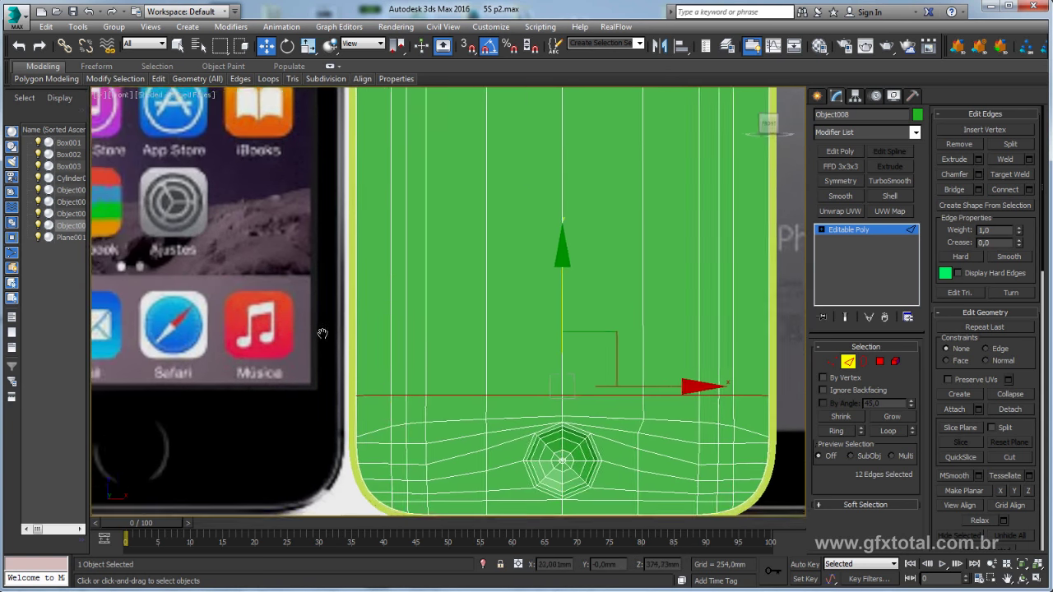
{"action": "scroll", "coordinate": [360, 302], "scroll_direction": "down", "scroll_amount": 4}
{"action": "mouse_move", "coordinate": [360, 301]}
{"action": "middle_mouse_down"}
{"action": "mouse_move", "coordinate": [466, 338]}
{"action": "mouse_move", "coordinate": [455, 306]}
{"action": "middle_mouse_up"}
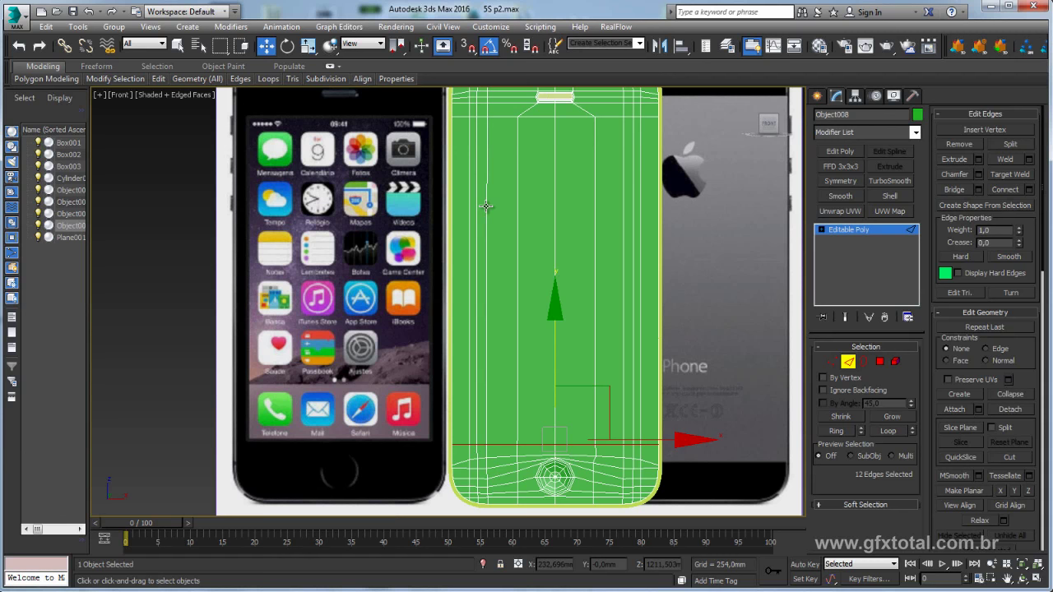
- Select the four vertical edges near the panel's left and right sides
{"action": "left_click", "coordinate": [469, 422]}
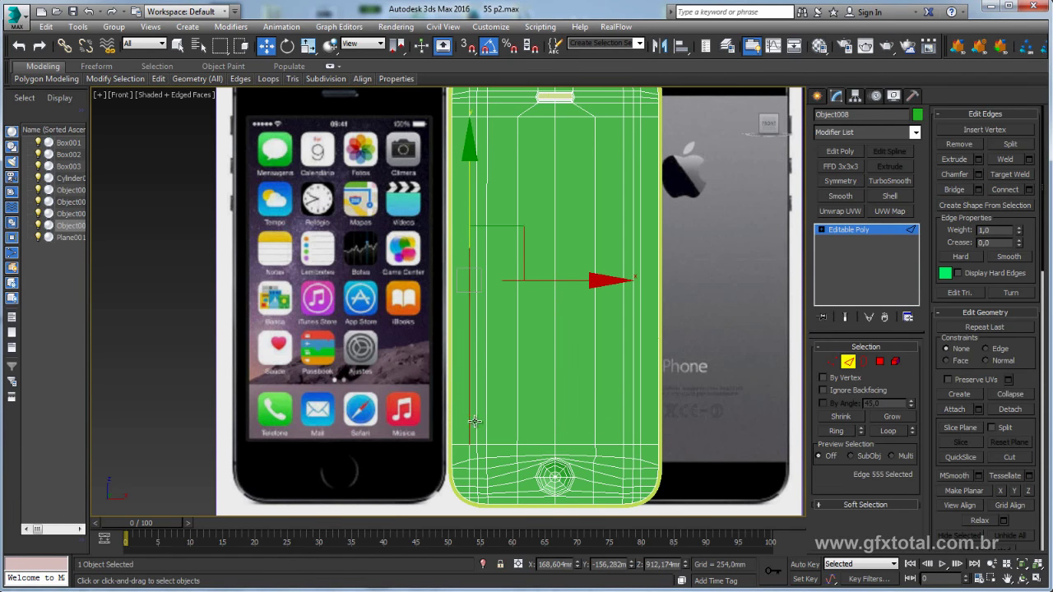
{"action": "left_click", "coordinate": [474, 422], "text": "ctrl"}
{"action": "left_click", "coordinate": [633, 408], "text": "ctrl"}
{"action": "left_click", "coordinate": [641, 413], "text": "ctrl"}
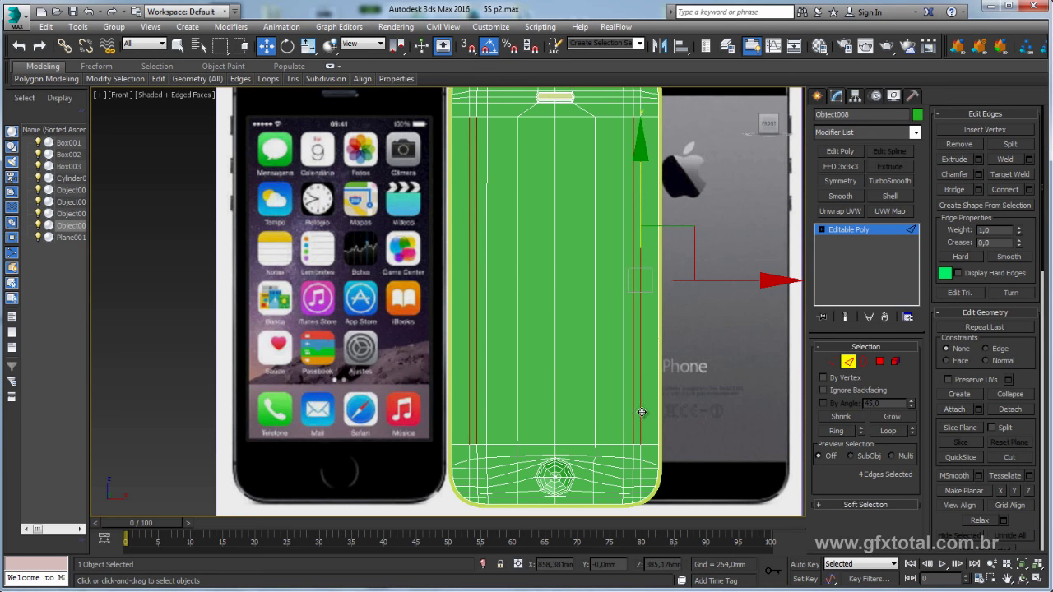
{"action": "middle_click_drag", "start_coordinate": [644, 304], "coordinate": [631, 332]}
- Non-uniformly scale the edges along X to about 108%, then exit Edge mode
{"action": "key", "text": "r"}
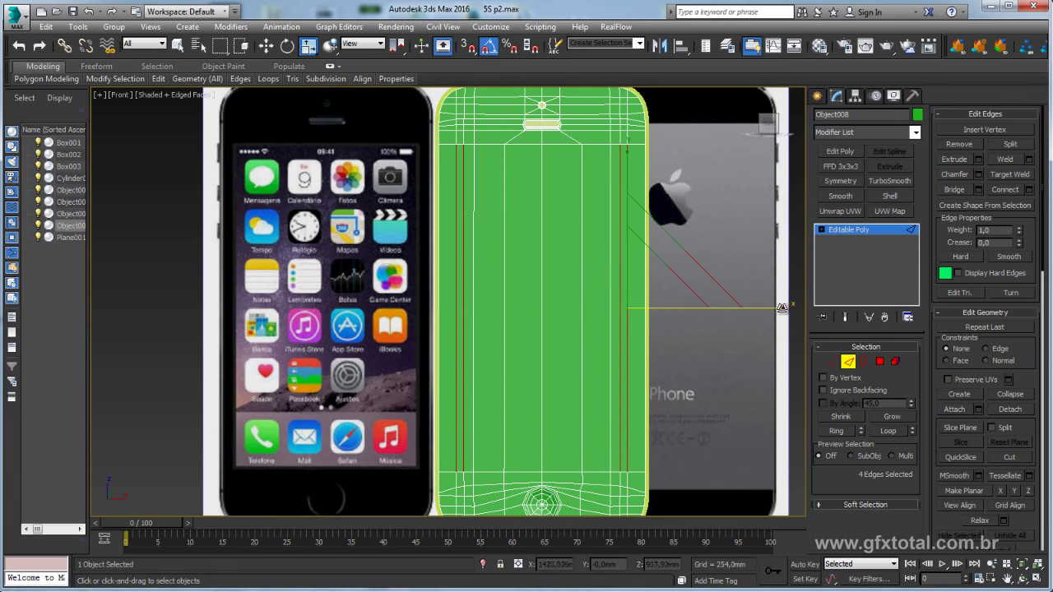
{"action": "left_click_drag", "start_coordinate": [781, 309], "coordinate": [787, 306]}
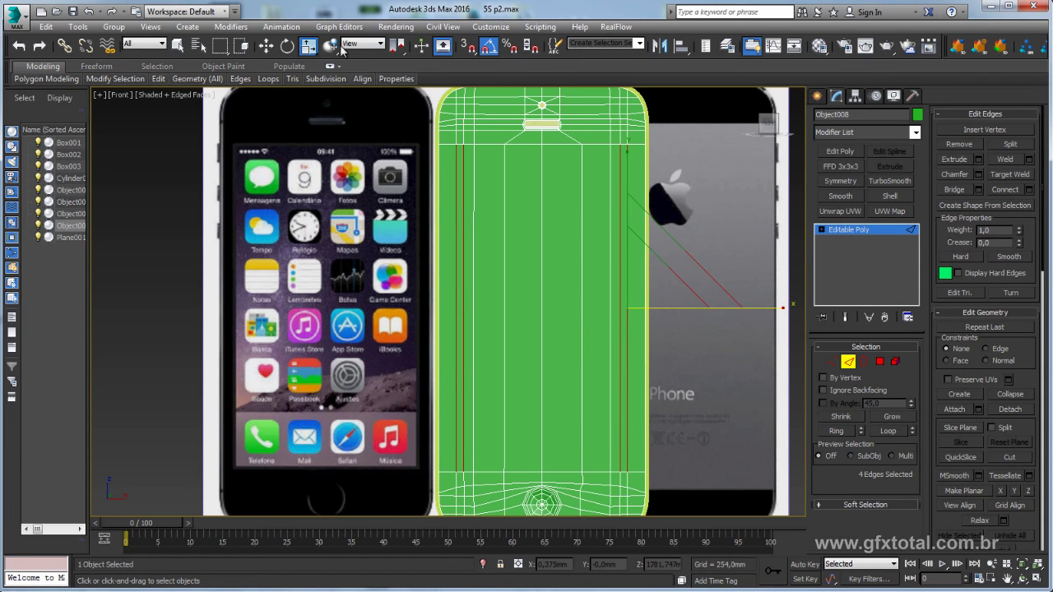
{"action": "left_click_drag", "start_coordinate": [310, 56], "coordinate": [312, 70]}
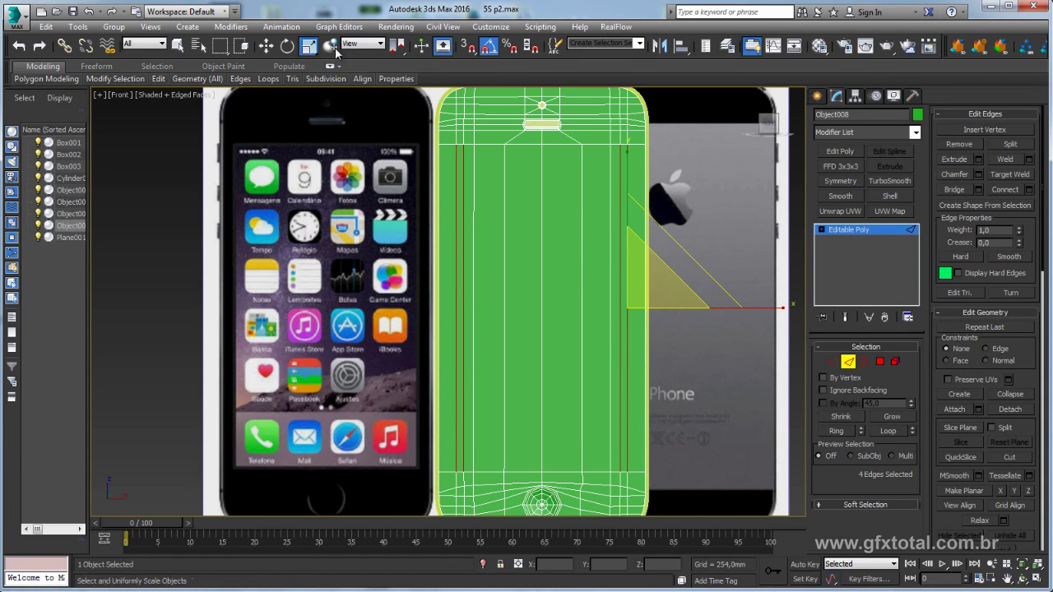
{"action": "left_click_drag", "start_coordinate": [397, 49], "coordinate": [399, 87]}
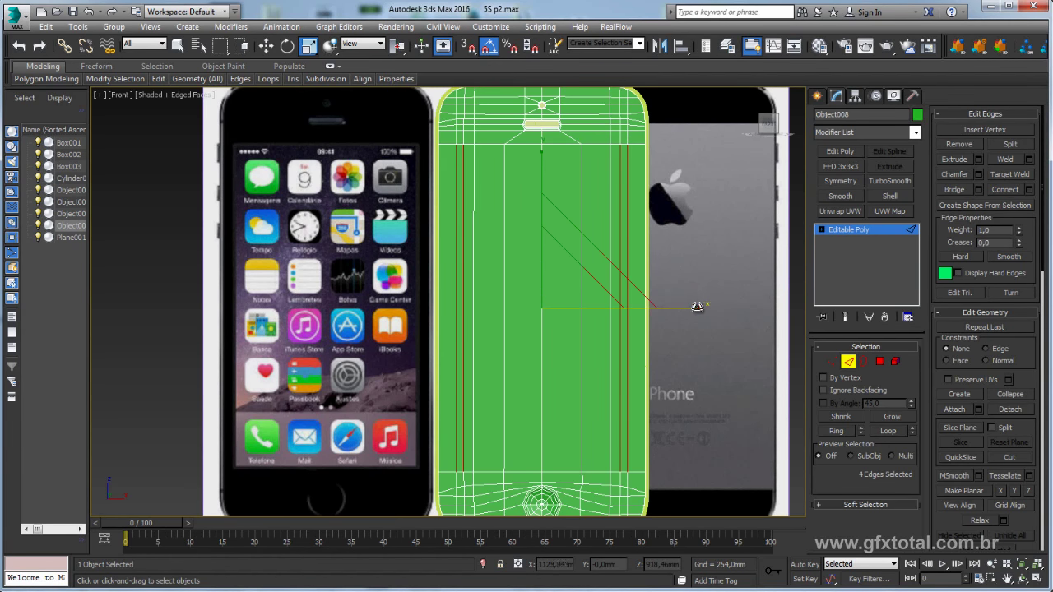
{"action": "left_click_drag", "start_coordinate": [696, 306], "coordinate": [700, 307]}
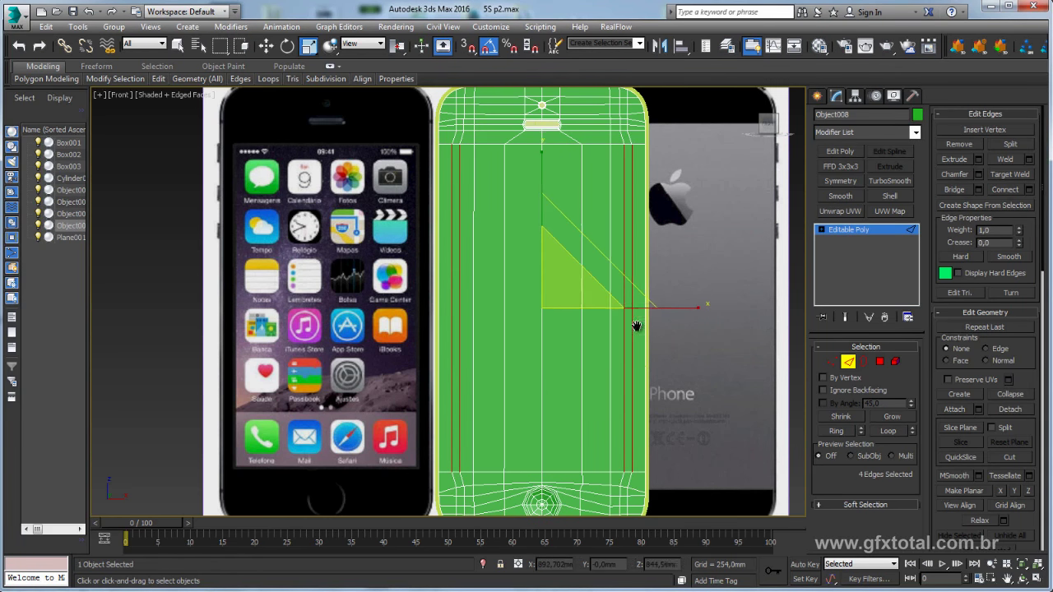
{"action": "scroll", "coordinate": [641, 320], "scroll_direction": "down", "scroll_amount": 2}
{"action": "left_click", "coordinate": [855, 235]}
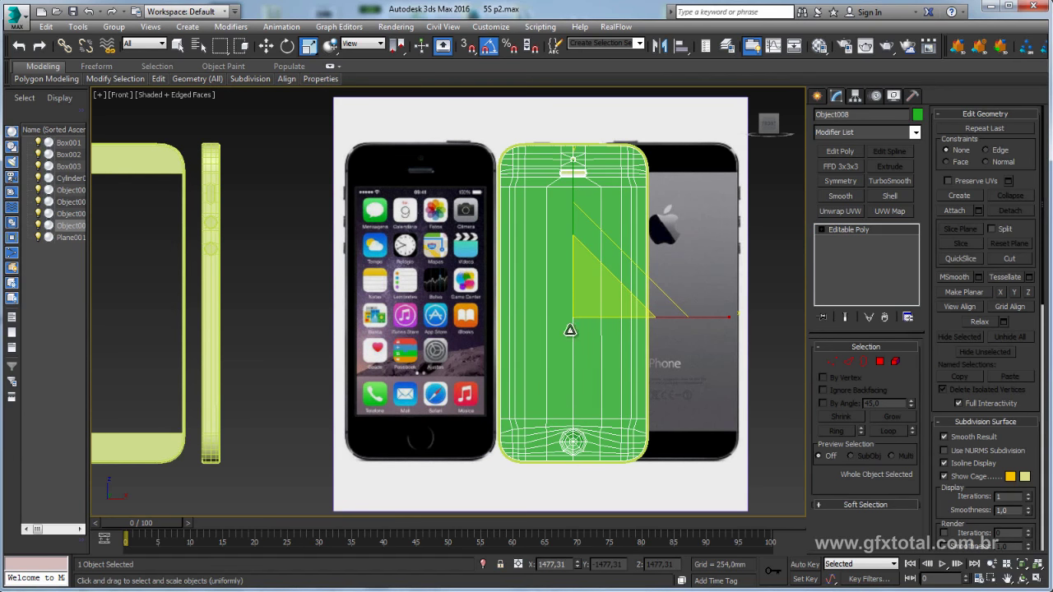
{"action": "key", "text": "p"}
{"action": "mouse_move", "coordinate": [597, 357]}
{"action": "middle_mouse_down", "text": "alt"}
{"action": "mouse_move", "coordinate": [654, 369]}
{"action": "mouse_move", "coordinate": [542, 371]}
{"action": "mouse_move", "coordinate": [712, 381]}
{"action": "mouse_move", "coordinate": [560, 326]}
{"action": "mouse_move", "coordinate": [436, 309]}
{"action": "mouse_move", "coordinate": [601, 305]}
{"action": "mouse_move", "coordinate": [670, 337]}
{"action": "mouse_move", "coordinate": [702, 320]}
{"action": "mouse_move", "coordinate": [686, 313]}
{"action": "mouse_move", "coordinate": [583, 105]}
{"action": "mouse_move", "coordinate": [630, 313]}
{"action": "mouse_move", "coordinate": [617, 486]}
{"action": "middle_mouse_up", "text": "alt"}
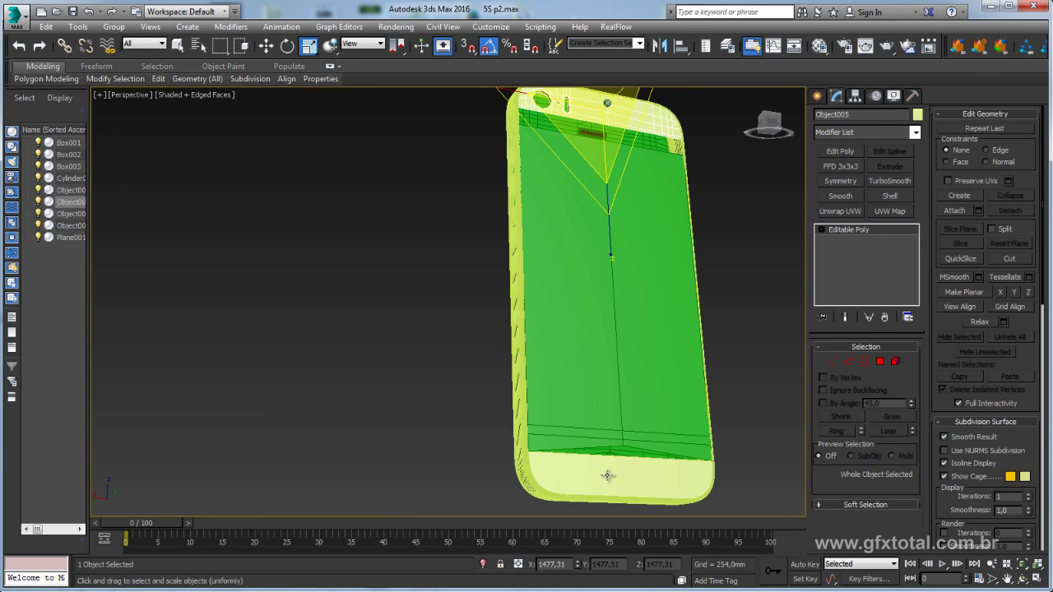
- Select Object007 and frame it in a front view
{"action": "left_click", "coordinate": [607, 476]}
{"action": "key", "text": "z"}
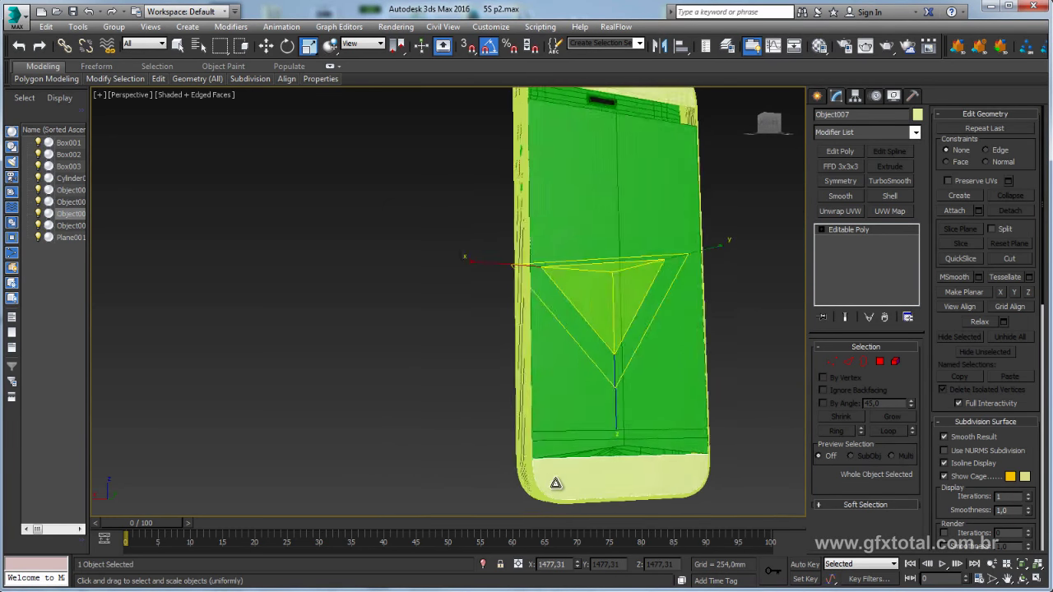
{"action": "mouse_move", "coordinate": [555, 483]}
{"action": "middle_mouse_down", "text": "alt"}
{"action": "mouse_move", "coordinate": [548, 419]}
{"action": "mouse_move", "coordinate": [565, 498]}
{"action": "mouse_move", "coordinate": [551, 392]}
{"action": "mouse_move", "coordinate": [573, 306]}
{"action": "mouse_move", "coordinate": [595, 371]}
{"action": "middle_mouse_up", "text": "alt"}
{"action": "scroll", "coordinate": [578, 308], "scroll_direction": "down", "scroll_amount": 3}
{"action": "scroll", "coordinate": [604, 383], "scroll_direction": "up", "scroll_amount": 3}
{"action": "scroll", "coordinate": [604, 384], "scroll_direction": "up", "scroll_amount": 4}
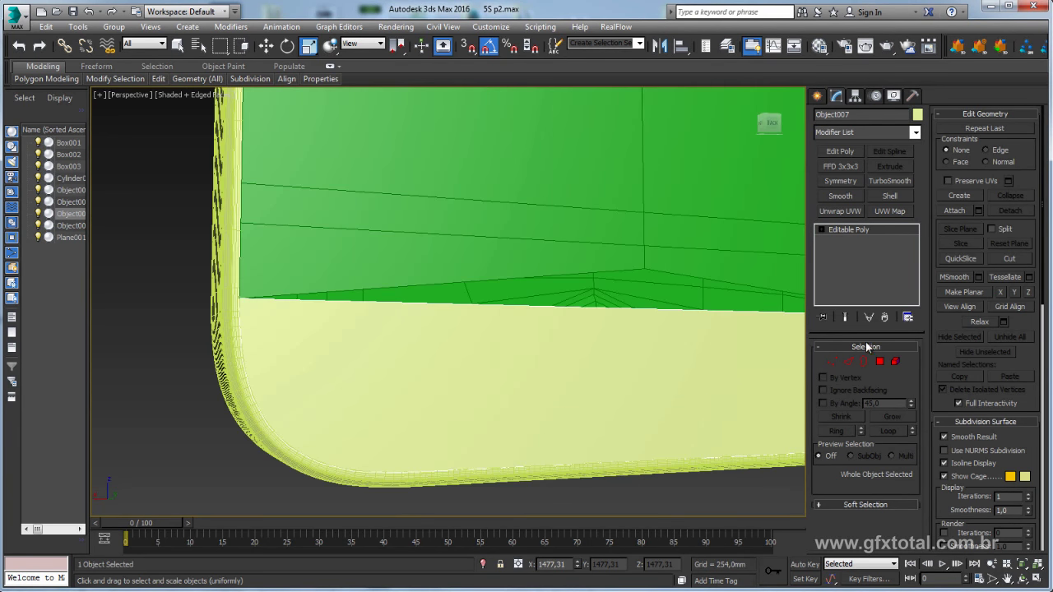
- Select the body's bottom polygon and isolate it so only that strip is displayed
{"action": "left_click", "coordinate": [880, 362]}
{"action": "left_click", "coordinate": [625, 353]}
{"action": "scroll", "coordinate": [653, 318], "scroll_direction": "down", "scroll_amount": 5}
{"action": "scroll", "coordinate": [629, 409], "scroll_direction": "down", "scroll_amount": 3}
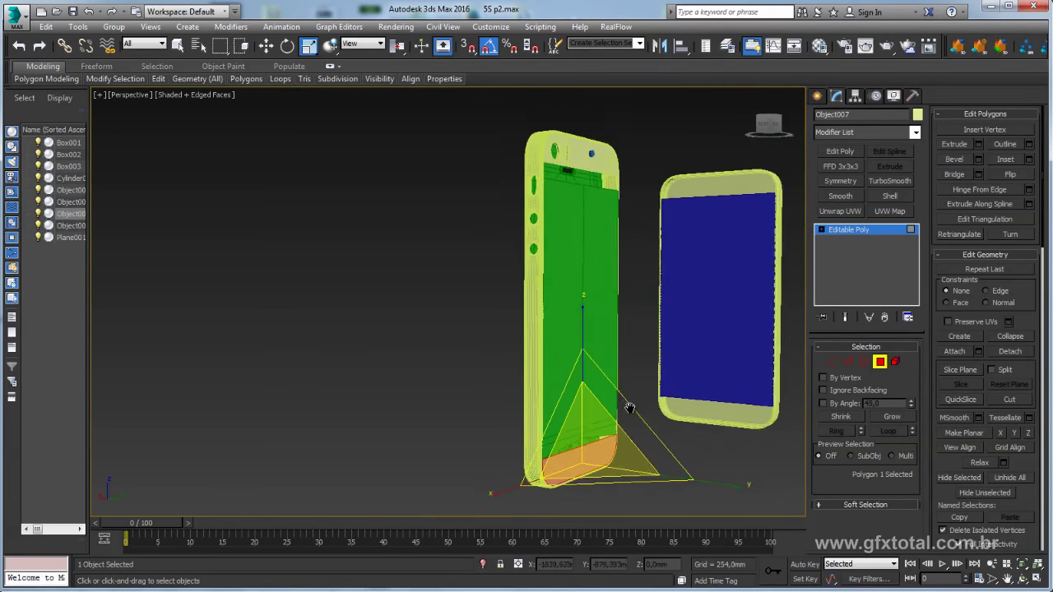
{"action": "middle_click_drag", "start_coordinate": [629, 409], "coordinate": [863, 167], "text": "alt"}
{"action": "mouse_move", "coordinate": [741, 241]}
{"action": "middle_mouse_down", "text": "alt"}
{"action": "mouse_move", "coordinate": [620, 301]}
{"action": "mouse_move", "coordinate": [651, 312]}
{"action": "mouse_move", "coordinate": [720, 206]}
{"action": "mouse_move", "coordinate": [675, 238]}
{"action": "middle_mouse_up", "text": "alt"}
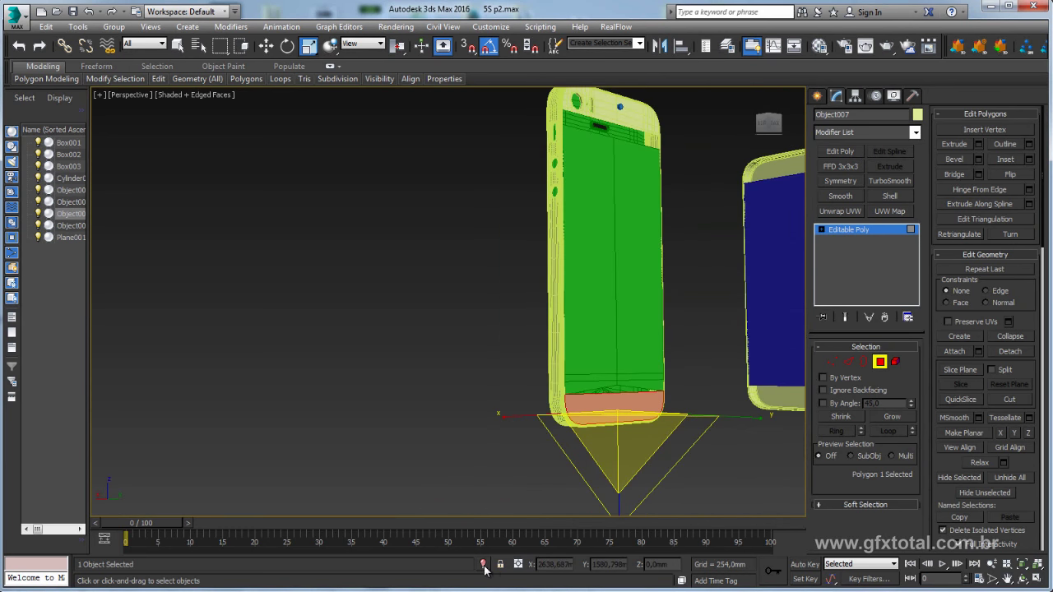
{"action": "left_click", "coordinate": [483, 565]}
{"action": "middle_click_drag", "start_coordinate": [630, 376], "coordinate": [588, 376], "text": "alt"}
- Connect the strip's top and bottom edges with a new vertical centre edge
{"action": "key", "text": "2"}
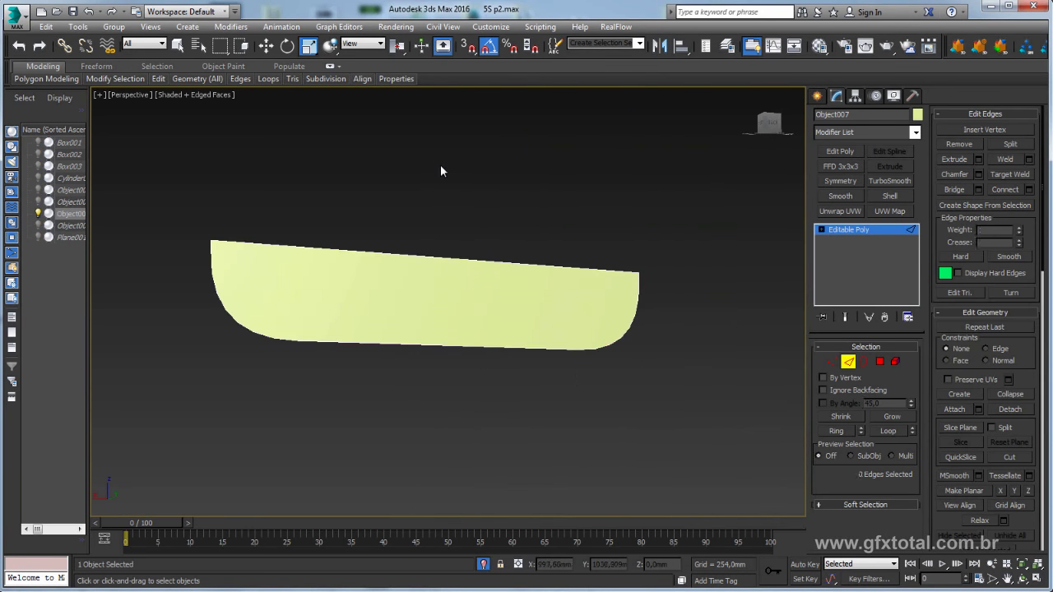
{"action": "left_click_drag", "start_coordinate": [440, 170], "coordinate": [460, 366]}
{"action": "left_click", "coordinate": [1026, 190]}
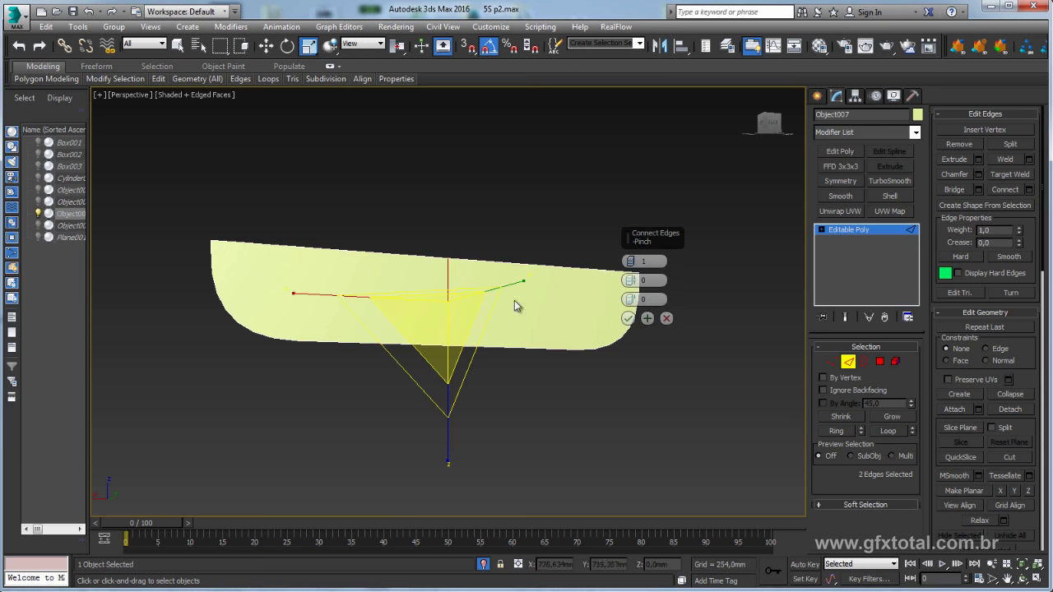
{"action": "left_click", "coordinate": [628, 298]}
- Center the strip's pivot using Affect Pivot Only in the Hierarchy panel
{"action": "left_click", "coordinate": [881, 363], "text": "ctrl"}
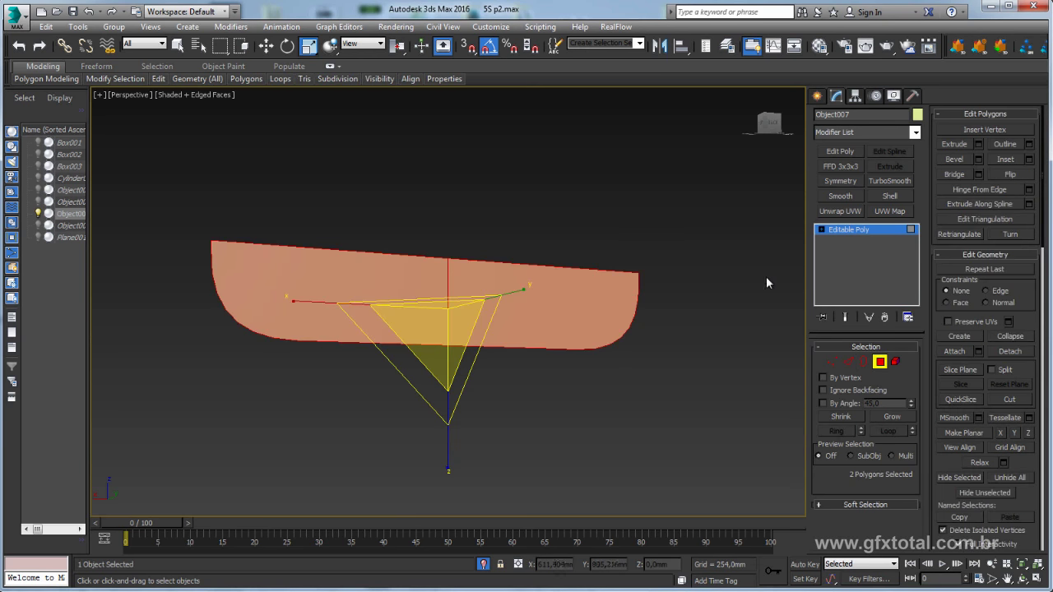
{"action": "left_click", "coordinate": [860, 233]}
{"action": "left_click", "coordinate": [855, 95]}
{"action": "left_click", "coordinate": [867, 179]}
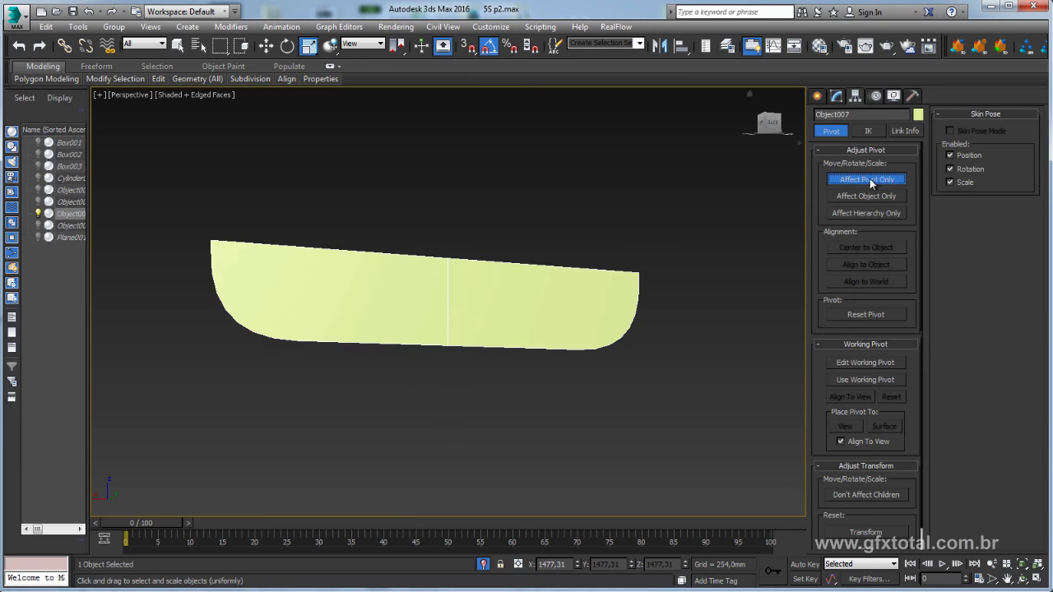
{"action": "left_click", "coordinate": [866, 248]}
{"action": "left_click", "coordinate": [866, 179]}
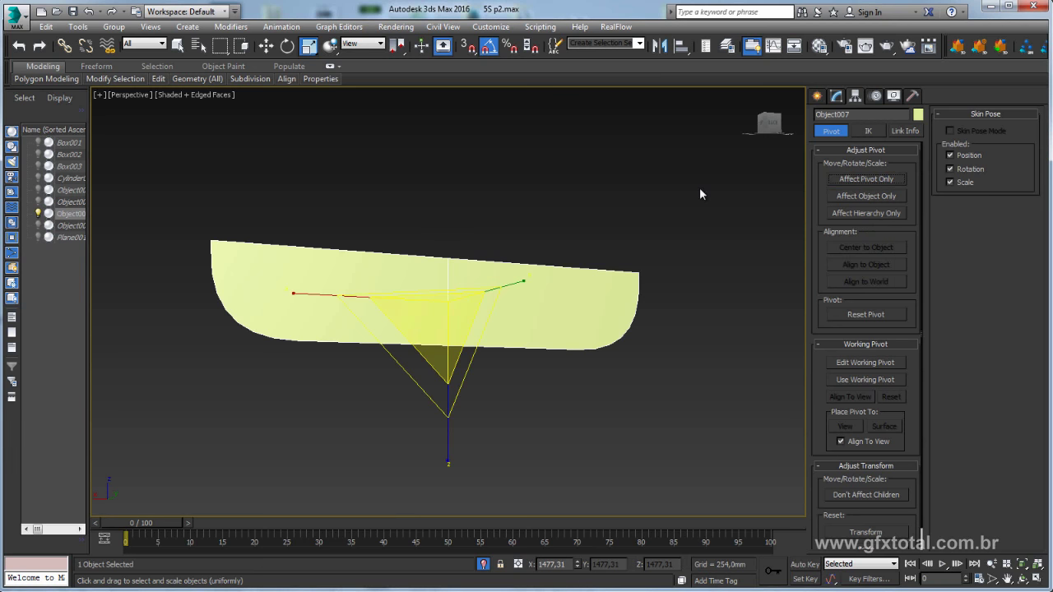
{"action": "left_click", "coordinate": [837, 96]}
- Delete the polygons of the strip's right half
{"action": "left_click", "coordinate": [879, 362]}
{"action": "left_click_drag", "start_coordinate": [681, 200], "coordinate": [608, 362]}
{"action": "key", "text": "Delete"}
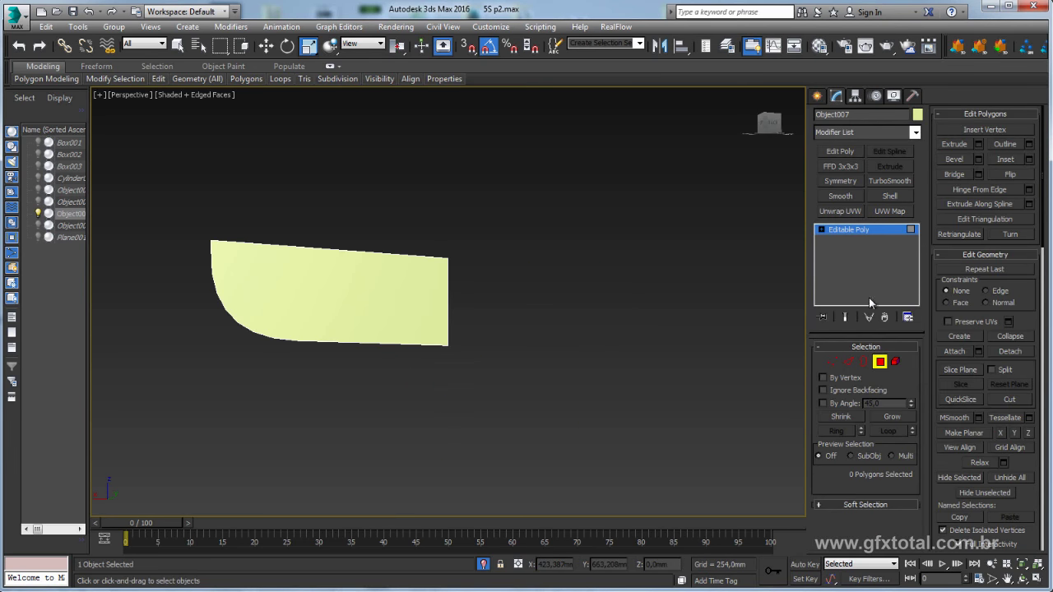
- Cut three horizontal edges and a vertical edge into the remaining left half
{"action": "left_click", "coordinate": [832, 362]}
{"action": "scroll", "coordinate": [285, 281], "scroll_direction": "up", "scroll_amount": 2}
{"action": "scroll", "coordinate": [285, 281], "scroll_direction": "up", "scroll_amount": 2}
{"action": "right_click", "coordinate": [285, 281]}
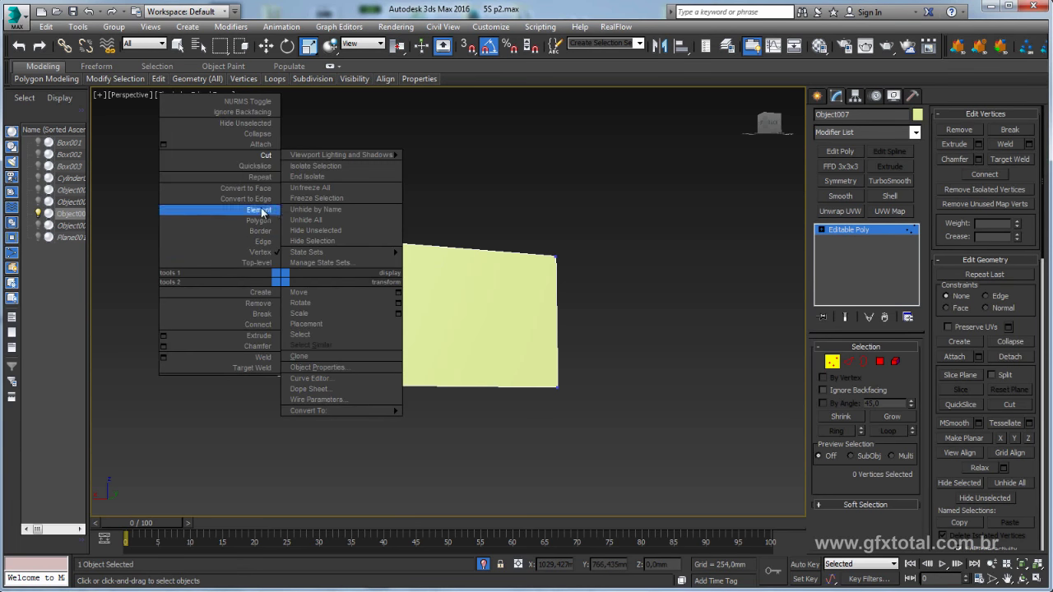
{"action": "left_click", "coordinate": [266, 156]}
{"action": "left_click", "coordinate": [201, 237]}
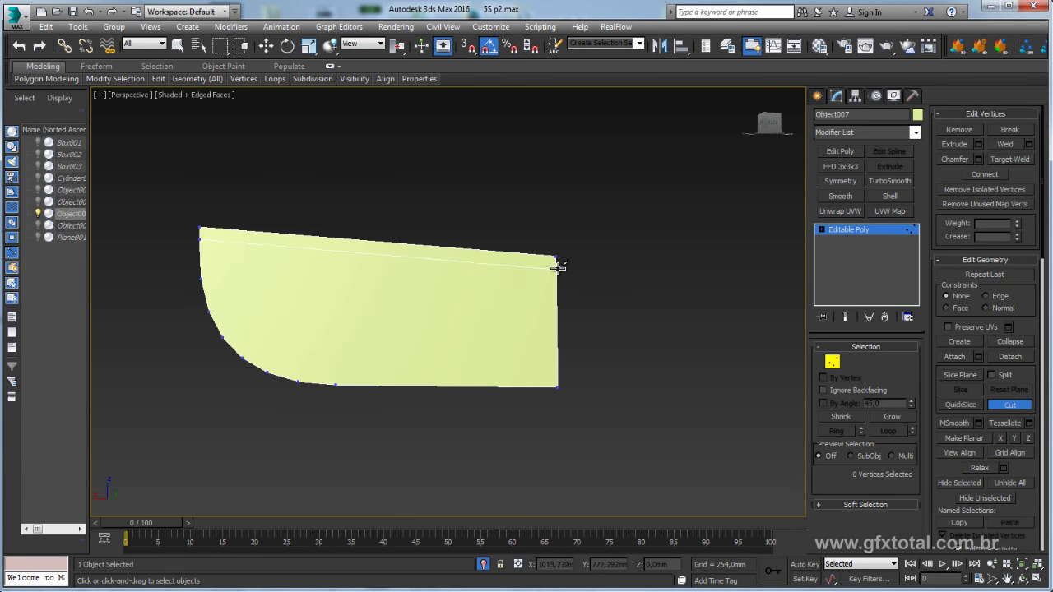
{"action": "left_click", "coordinate": [201, 277]}
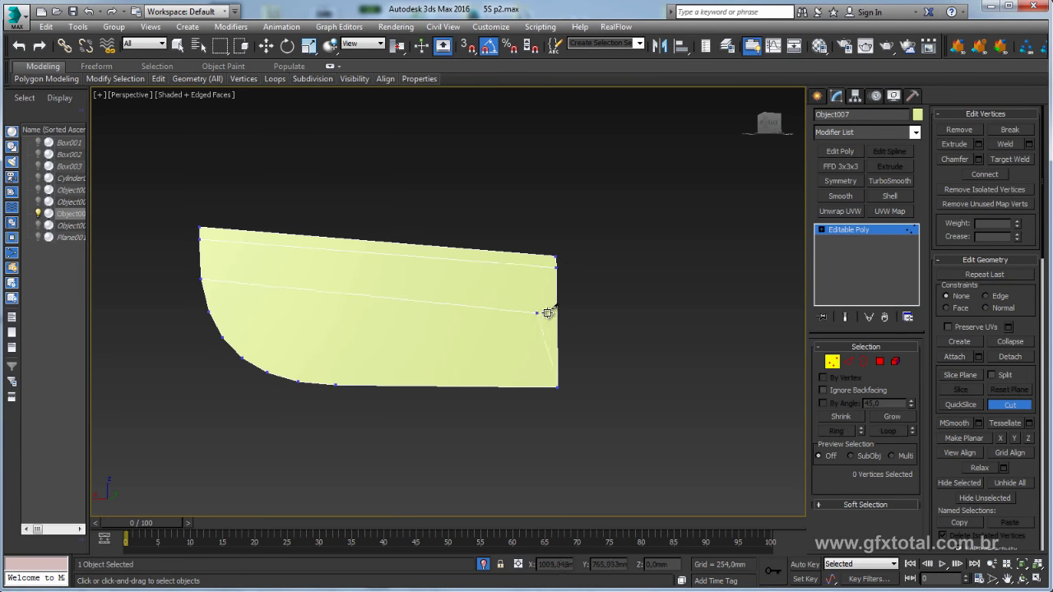
{"action": "left_click", "coordinate": [210, 310]}
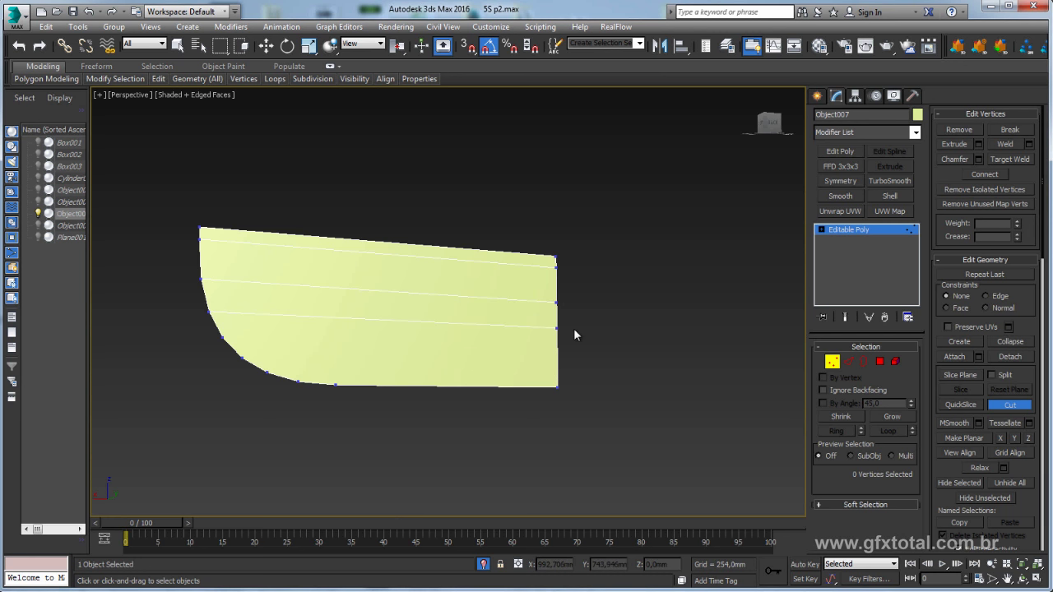
{"action": "left_click", "coordinate": [556, 331]}
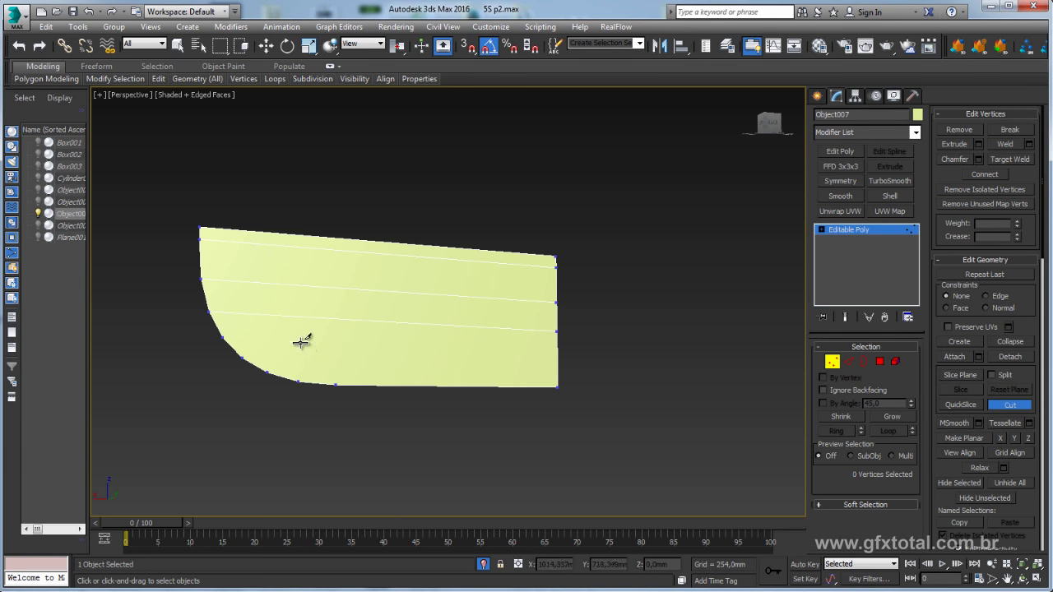
{"action": "left_click", "coordinate": [332, 387]}
{"action": "left_click", "coordinate": [340, 239]}
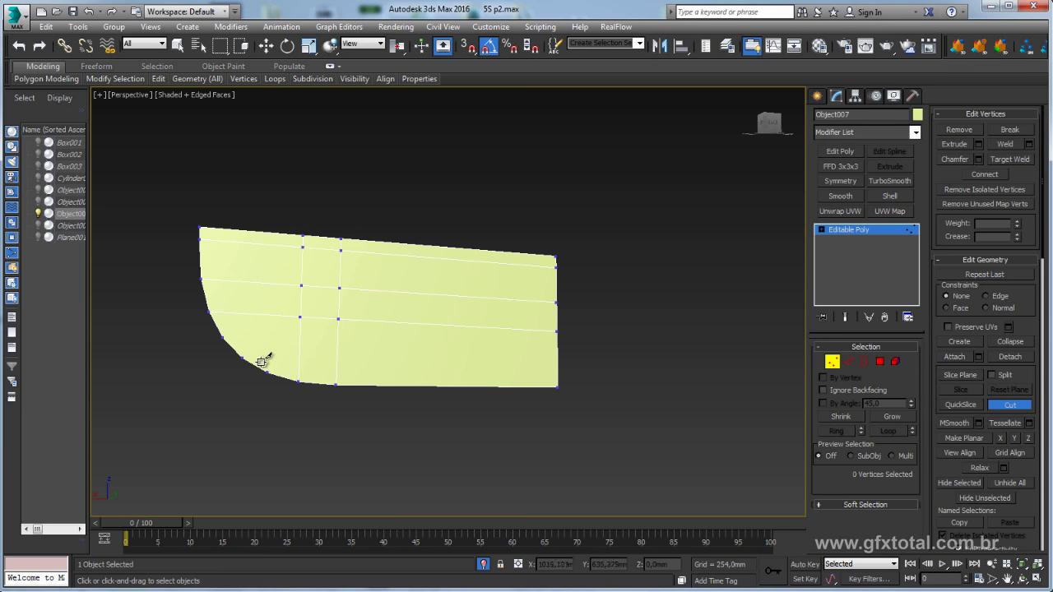
- Cut one vertical and two horizontal edges across the flat corner patch of Object007
{"action": "left_click", "coordinate": [275, 233]}
{"action": "left_click", "coordinate": [223, 335]}
{"action": "left_click", "coordinate": [558, 356]}
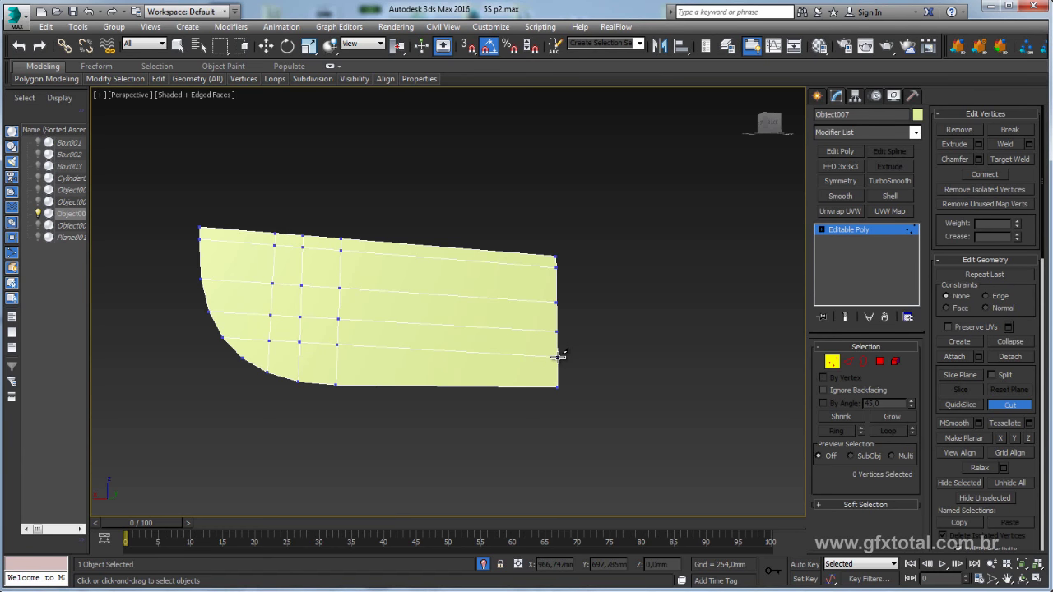
{"action": "right_click", "coordinate": [641, 325]}
{"action": "middle_click_drag", "start_coordinate": [641, 326], "coordinate": [608, 318], "text": "alt"}
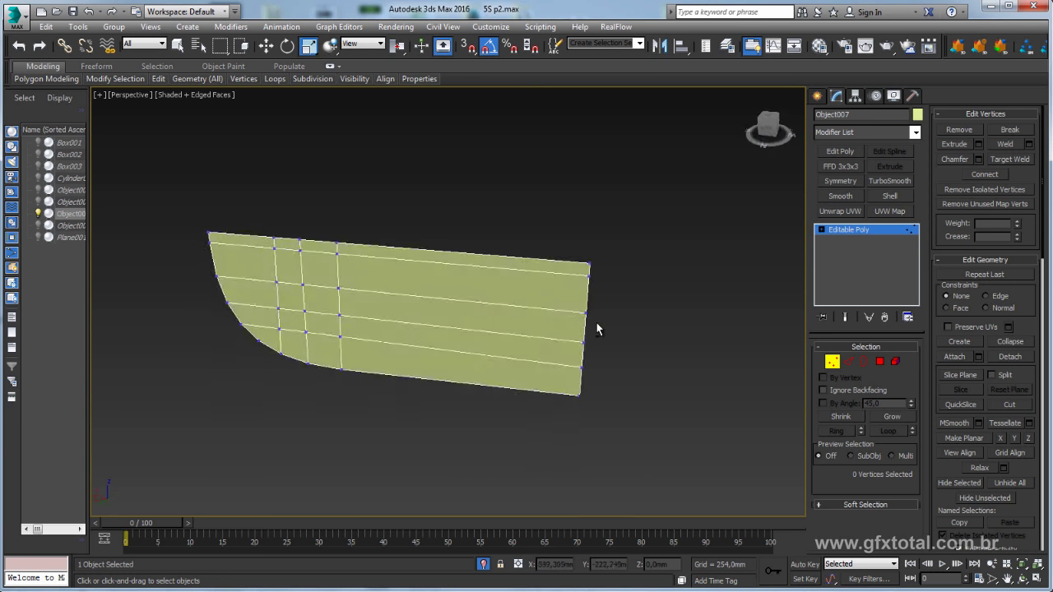
- Show the whole scene, add a flipped Symmetry modifier, and collapse the body to Editable Poly
{"action": "left_click", "coordinate": [482, 566]}
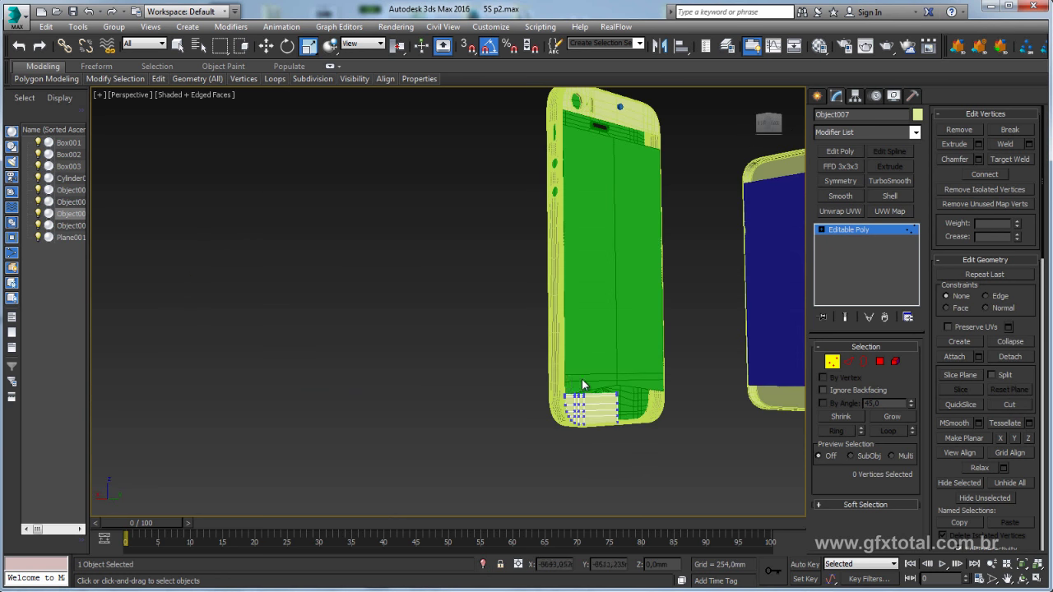
{"action": "key", "text": "1"}
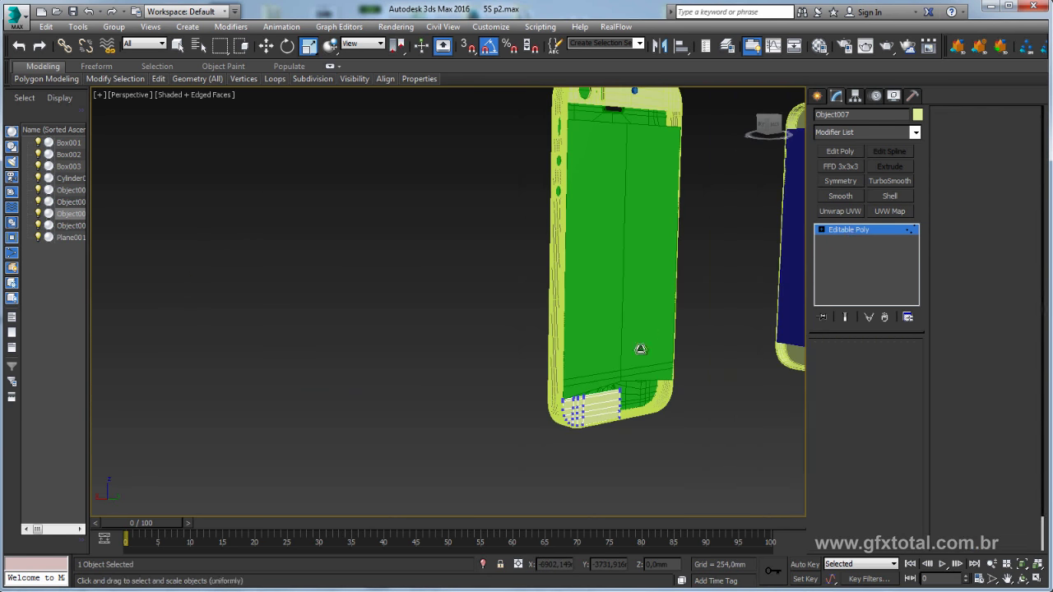
{"action": "key", "text": "z"}
{"action": "left_click", "coordinate": [839, 182]}
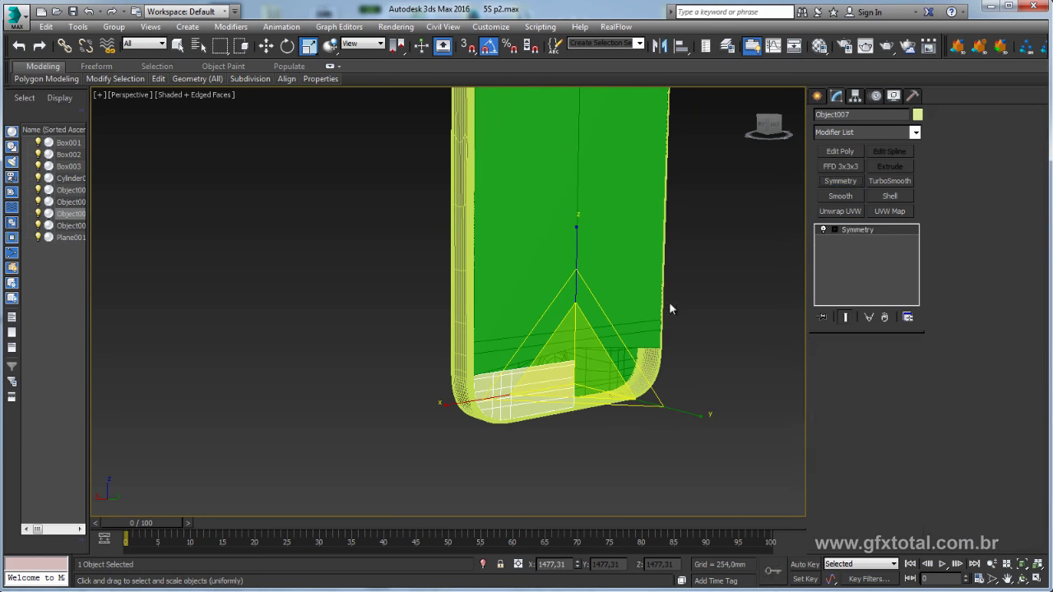
{"action": "left_click", "coordinate": [846, 385]}
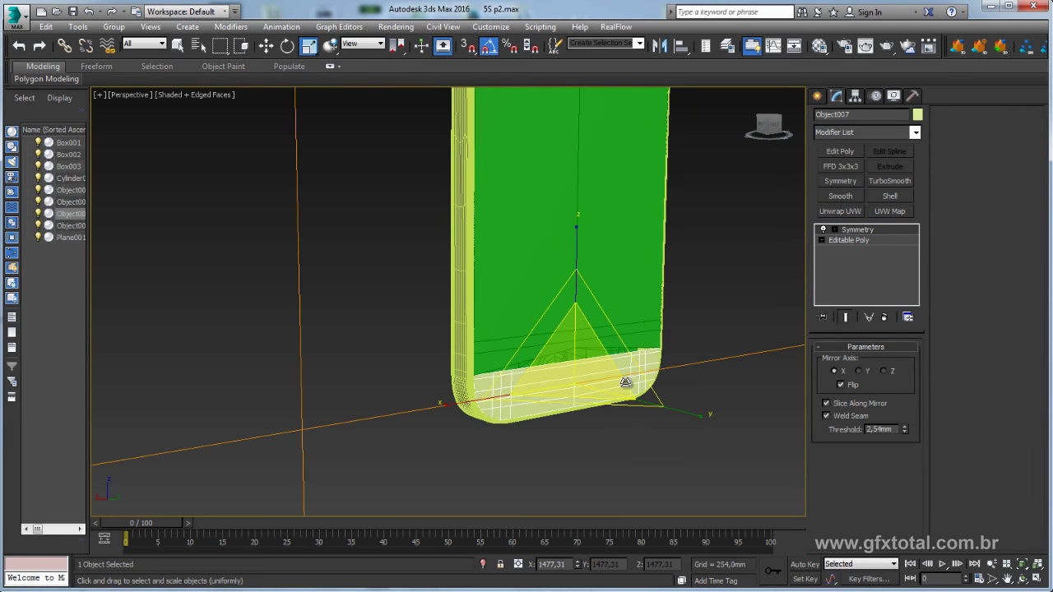
{"action": "middle_click_drag", "start_coordinate": [625, 381], "coordinate": [623, 368], "text": "alt"}
{"action": "right_click", "coordinate": [573, 361]}
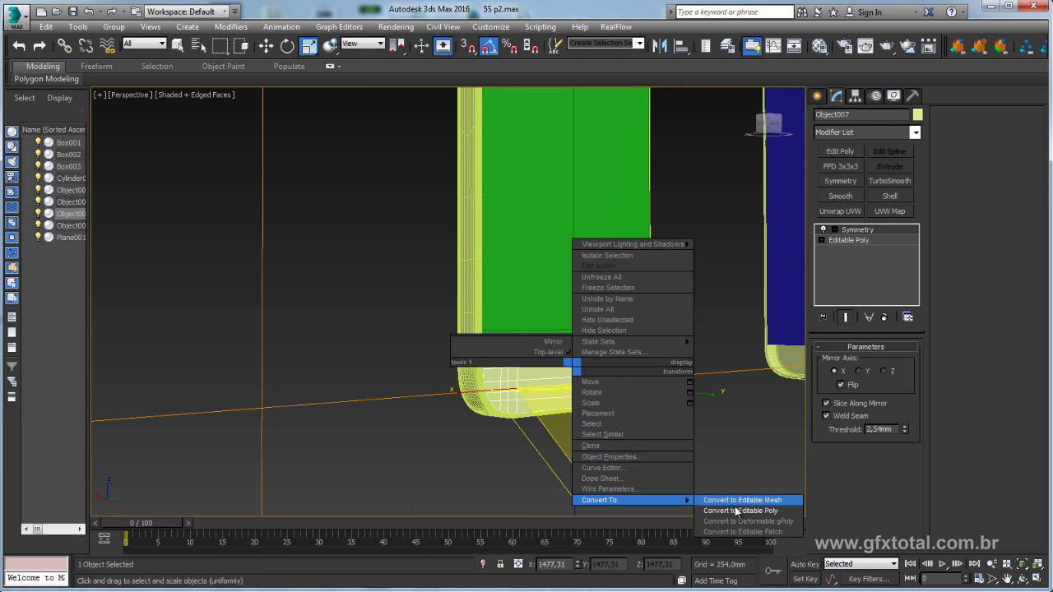
{"action": "left_click", "coordinate": [724, 509]}
- Inspect the phone's front element in Element mode, then return to object level
{"action": "mouse_move", "coordinate": [700, 474]}
{"action": "middle_mouse_down", "text": "alt"}
{"action": "mouse_move", "coordinate": [588, 411]}
{"action": "mouse_move", "coordinate": [659, 398]}
{"action": "mouse_move", "coordinate": [571, 345]}
{"action": "middle_mouse_up", "text": "alt"}
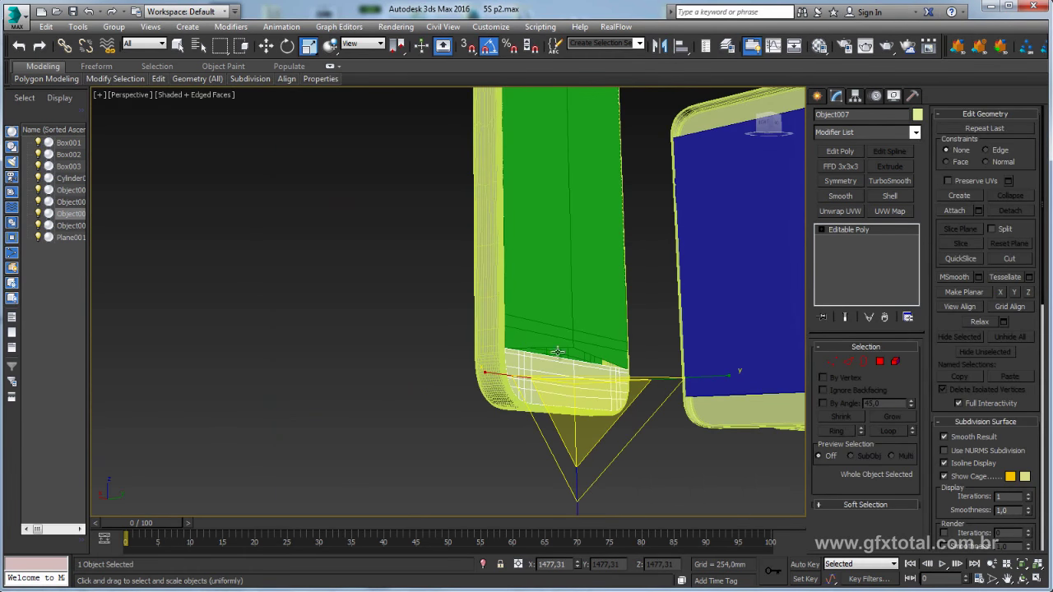
{"action": "scroll", "coordinate": [571, 346], "scroll_direction": "up", "scroll_amount": 5}
{"action": "scroll", "coordinate": [583, 179], "scroll_direction": "down", "scroll_amount": 3}
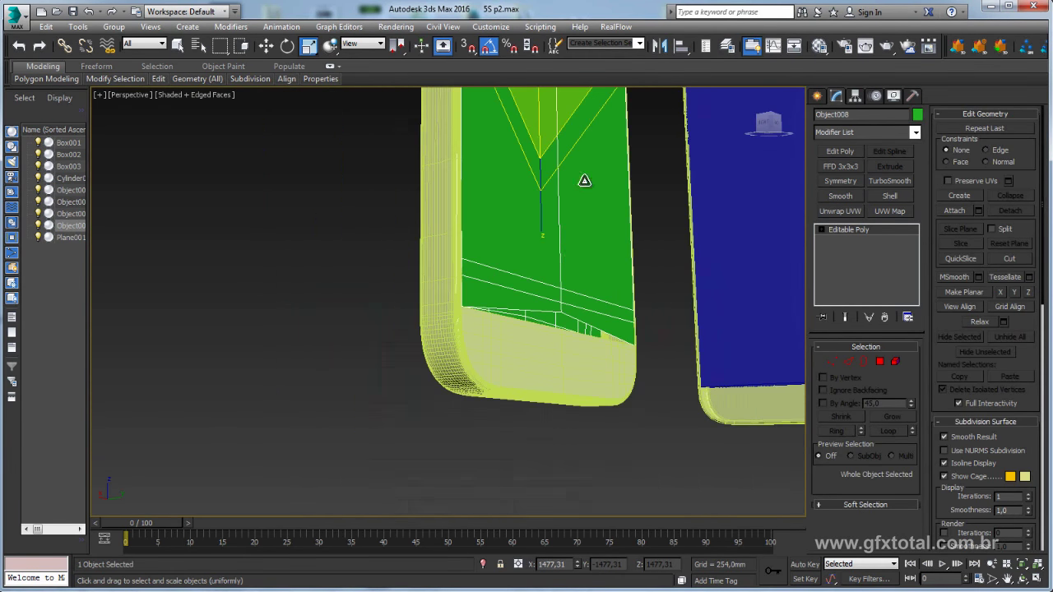
{"action": "scroll", "coordinate": [588, 238], "scroll_direction": "down", "scroll_amount": 3}
{"action": "middle_click_drag", "start_coordinate": [590, 249], "coordinate": [571, 232]}
{"action": "left_click", "coordinate": [895, 362]}
{"action": "left_click", "coordinate": [524, 269]}
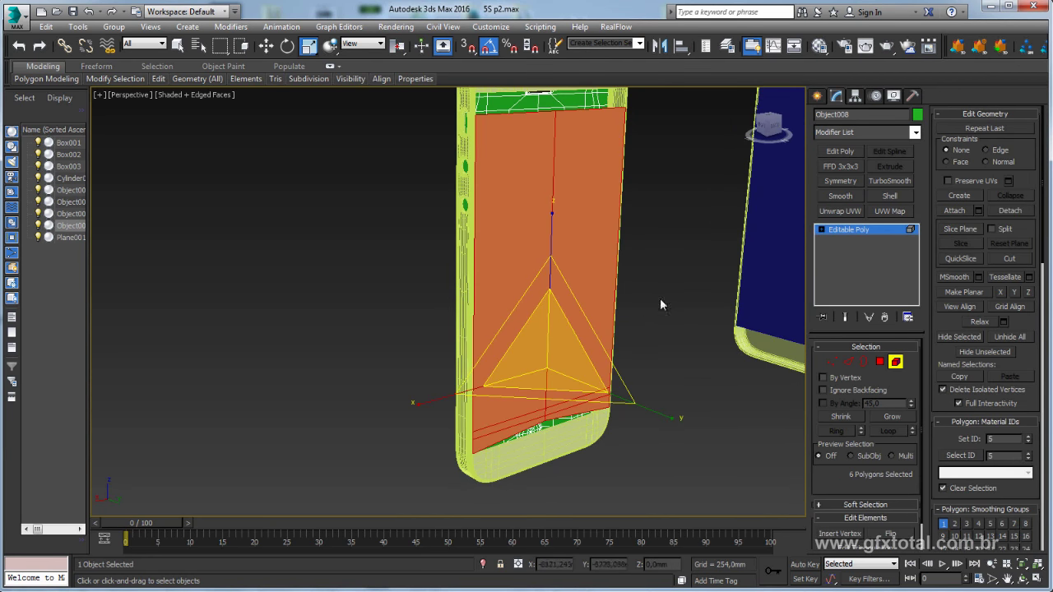
{"action": "left_click", "coordinate": [558, 272], "text": "alt"}
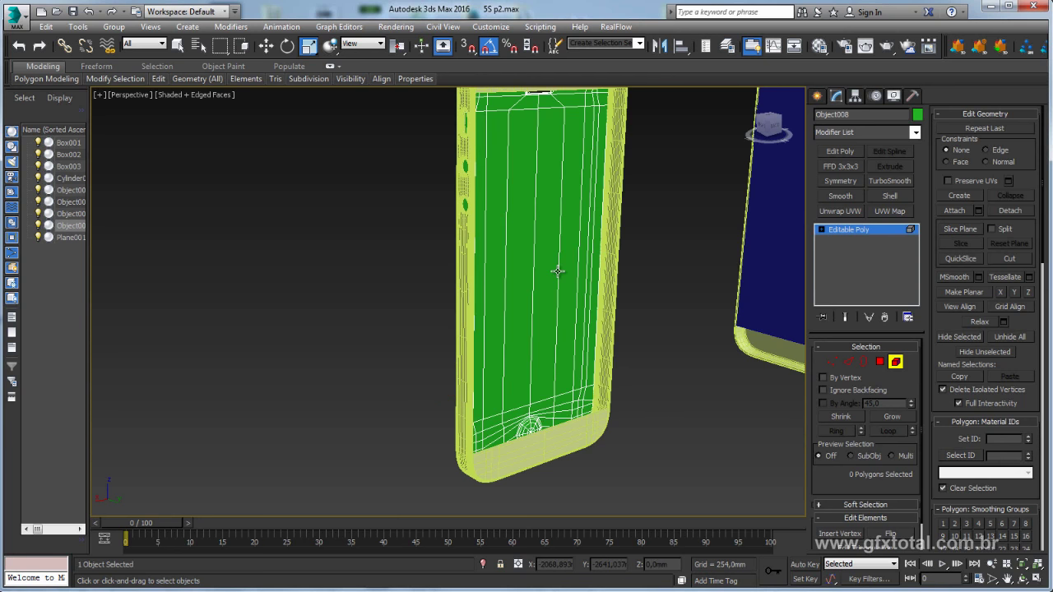
{"action": "left_click", "coordinate": [872, 235]}
{"action": "middle_click_drag", "start_coordinate": [778, 225], "coordinate": [474, 265], "text": "alt"}
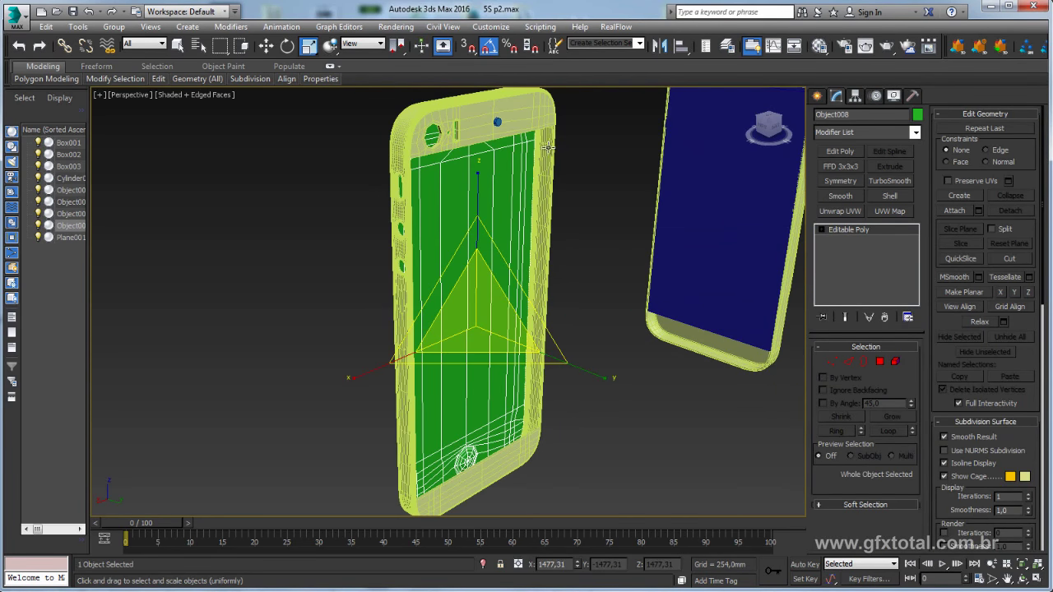
- Select Object005's top edge loop, then pick the bottom rim piece Object007
{"action": "left_click", "coordinate": [496, 121]}
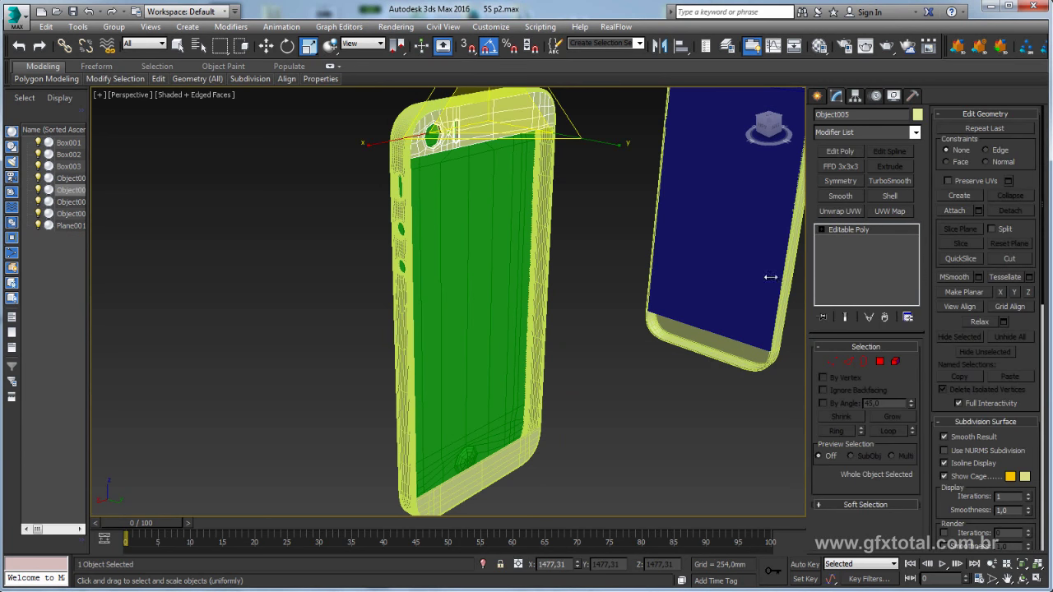
{"action": "left_click", "coordinate": [847, 360]}
{"action": "double_click", "coordinate": [477, 136]}
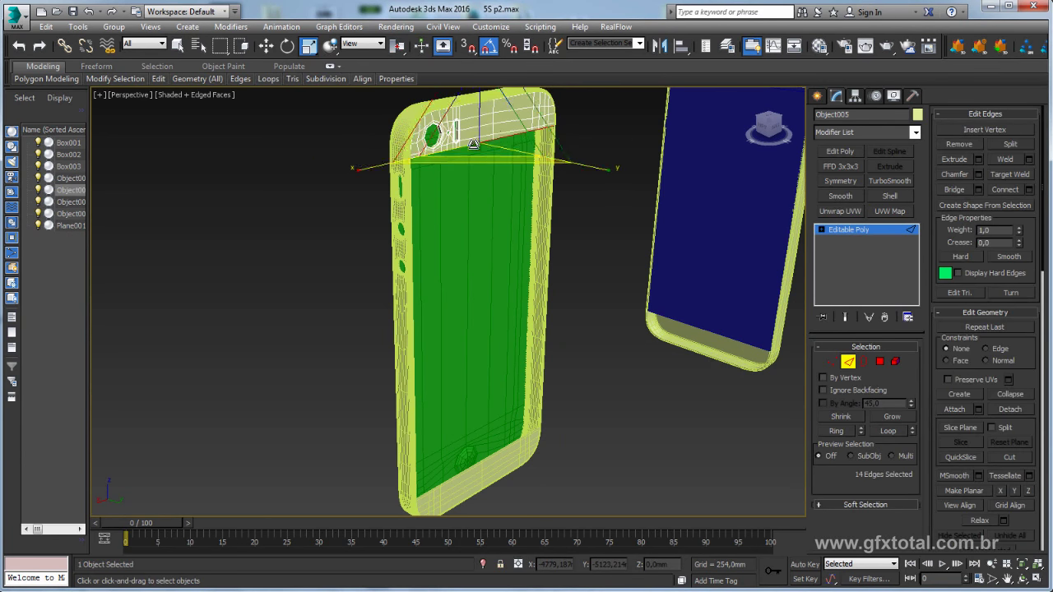
{"action": "middle_click_drag", "start_coordinate": [477, 163], "coordinate": [532, 167], "text": "alt"}
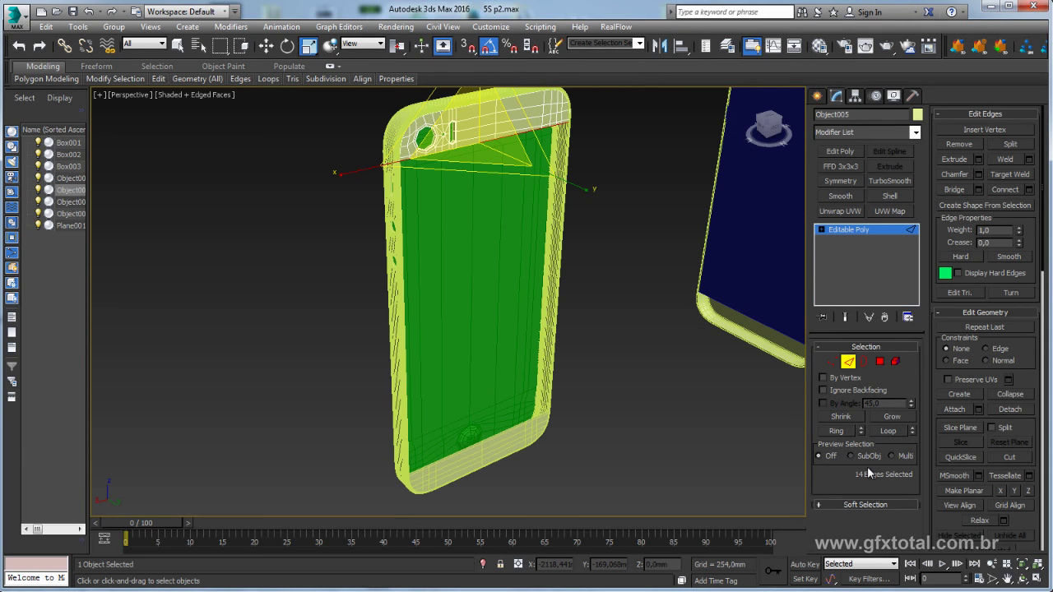
{"action": "middle_click_drag", "start_coordinate": [609, 422], "coordinate": [625, 313], "text": "alt"}
{"action": "left_click", "coordinate": [848, 360]}
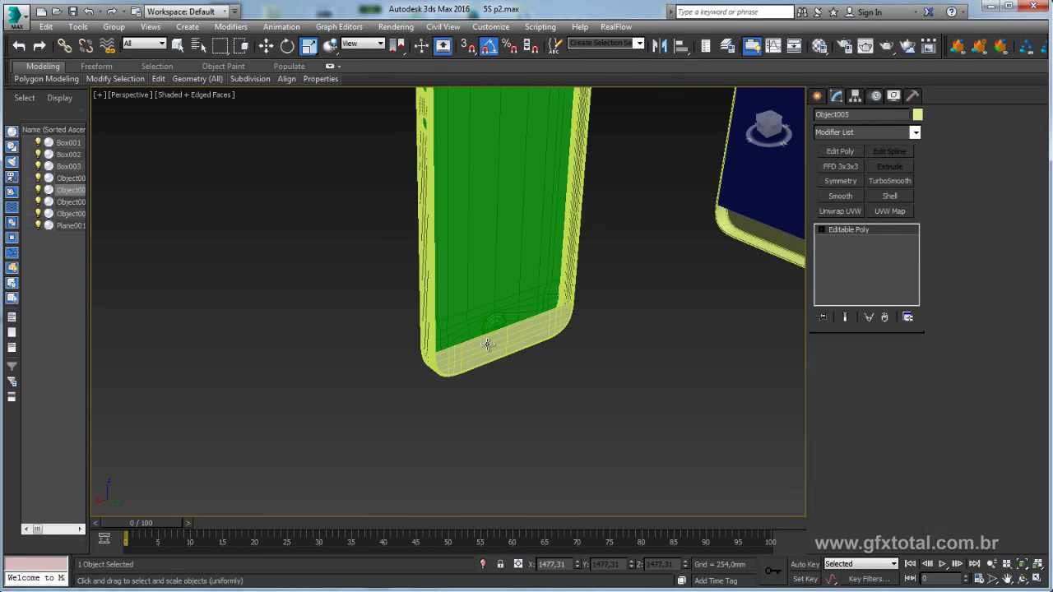
- Select an edge ring across the bottom rim and connect it with new edges
{"action": "left_click", "coordinate": [848, 360]}
{"action": "scroll", "coordinate": [553, 337], "scroll_direction": "up", "scroll_amount": 4}
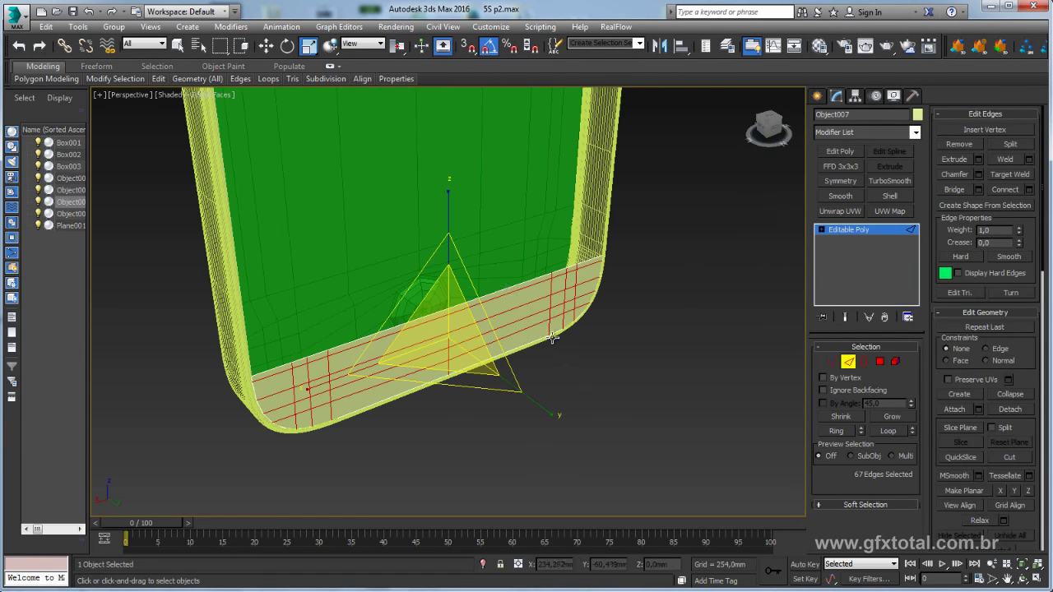
{"action": "double_click", "coordinate": [506, 289]}
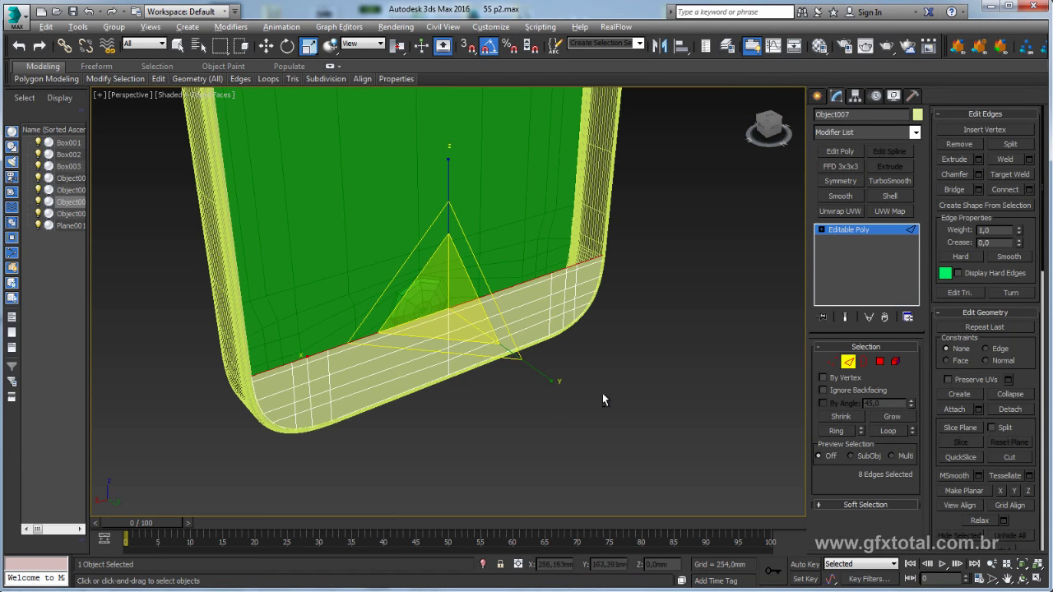
{"action": "middle_click_drag", "start_coordinate": [602, 400], "coordinate": [532, 432], "text": "alt"}
{"action": "double_click", "coordinate": [441, 368]}
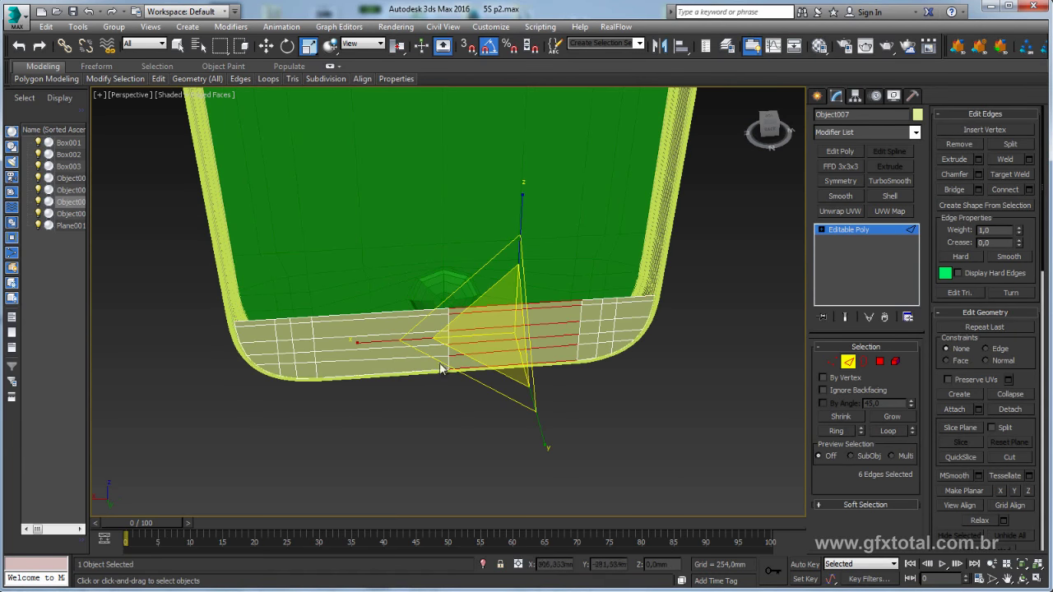
{"action": "left_click", "coordinate": [400, 355]}
{"action": "left_click", "coordinate": [473, 354], "text": "ctrl"}
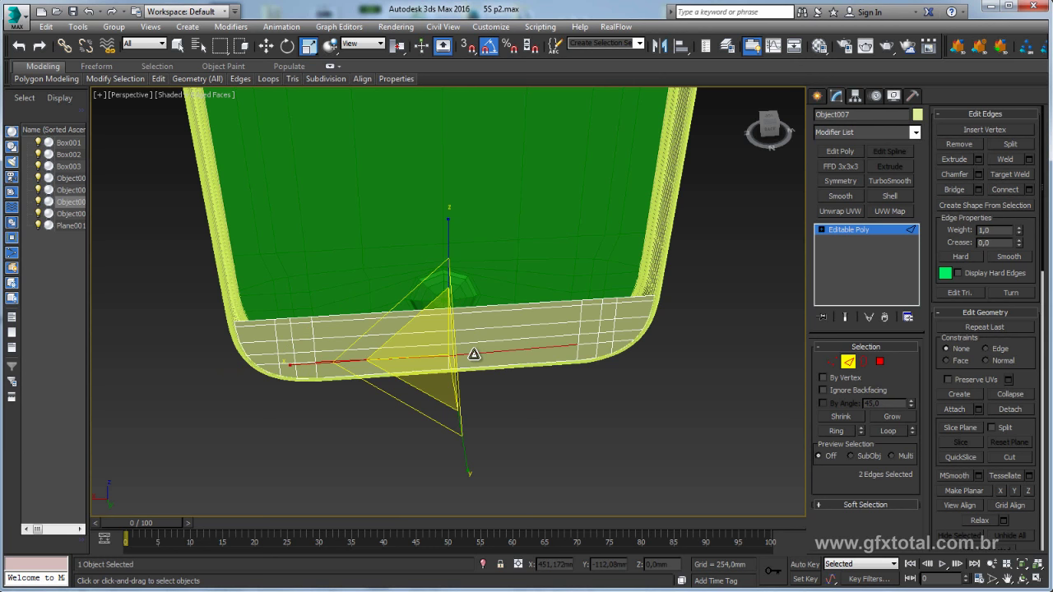
{"action": "left_click", "coordinate": [836, 431]}
{"action": "left_click", "coordinate": [1029, 190]}
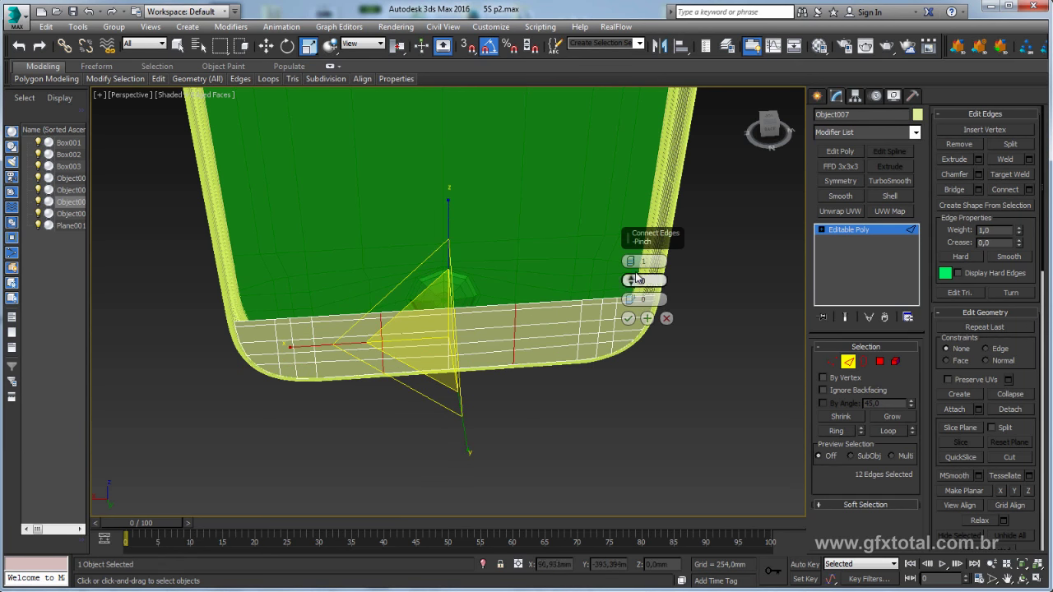
{"action": "left_click_drag", "start_coordinate": [630, 265], "coordinate": [630, 260]}
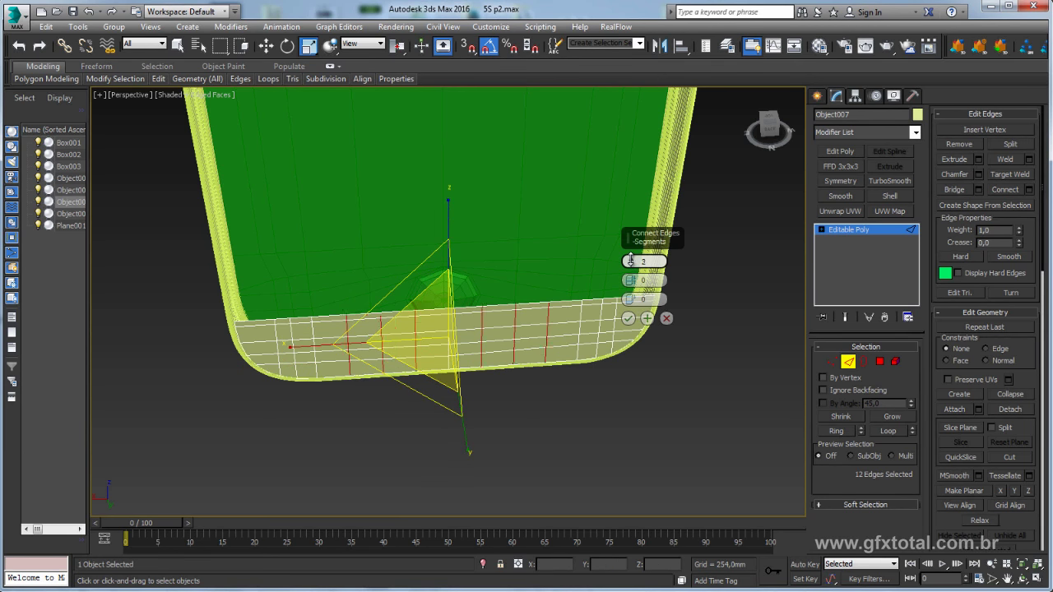
{"action": "left_click", "coordinate": [627, 319]}
- Select two columns of rim edges and remove them
{"action": "double_click", "coordinate": [561, 300]}
{"action": "mouse_move", "coordinate": [571, 334]}
{"action": "middle_mouse_down", "text": "alt"}
{"action": "mouse_move", "coordinate": [603, 329]}
{"action": "mouse_move", "coordinate": [520, 321]}
{"action": "middle_mouse_up", "text": "alt"}
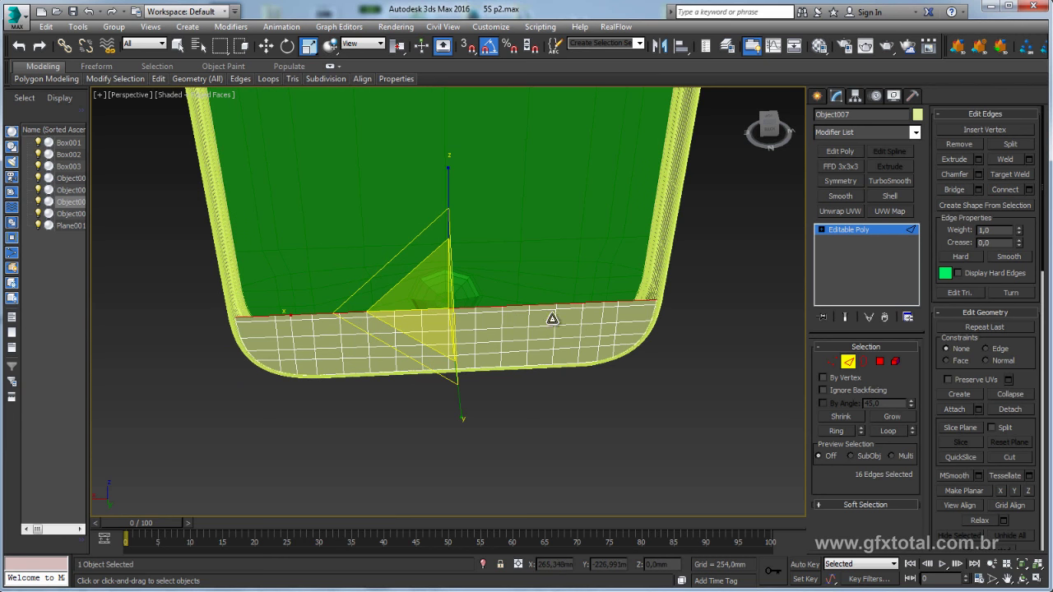
{"action": "left_click_drag", "start_coordinate": [552, 319], "coordinate": [445, 321]}
{"action": "double_click", "coordinate": [341, 326], "text": "ctrl"}
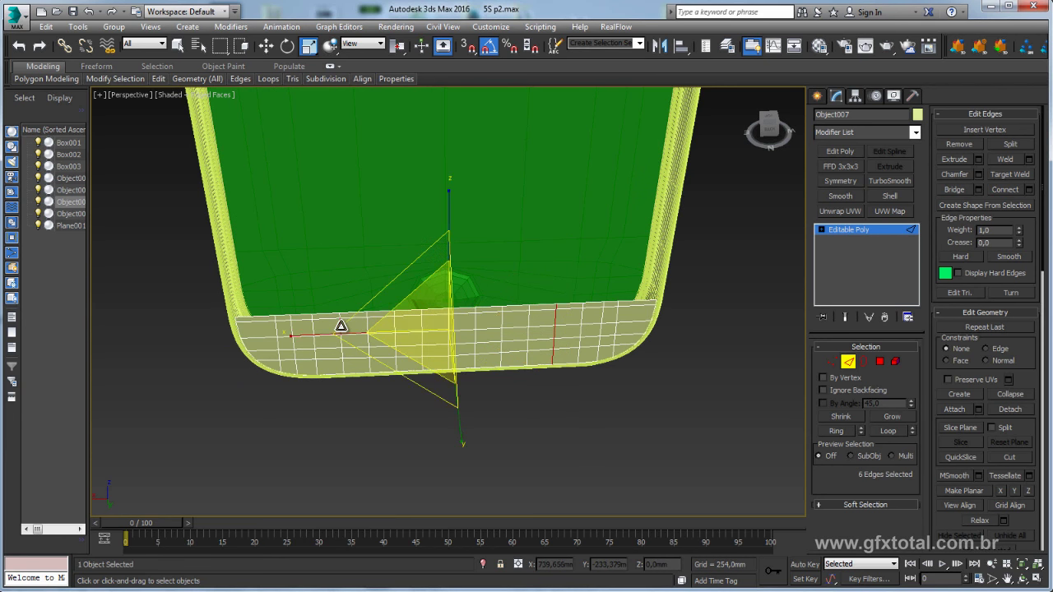
{"action": "left_click", "coordinate": [959, 144]}
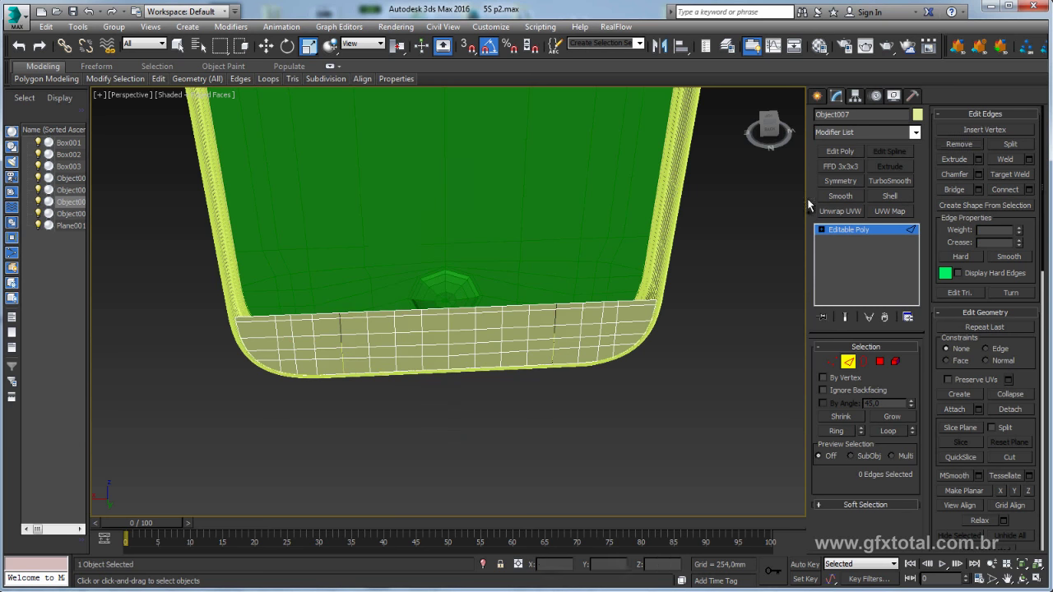
- Select the green/rim boundary loop and the middle rim vertices, then return to object level
{"action": "double_click", "coordinate": [545, 293]}
{"action": "middle_click_drag", "start_coordinate": [639, 319], "coordinate": [629, 328], "text": "alt"}
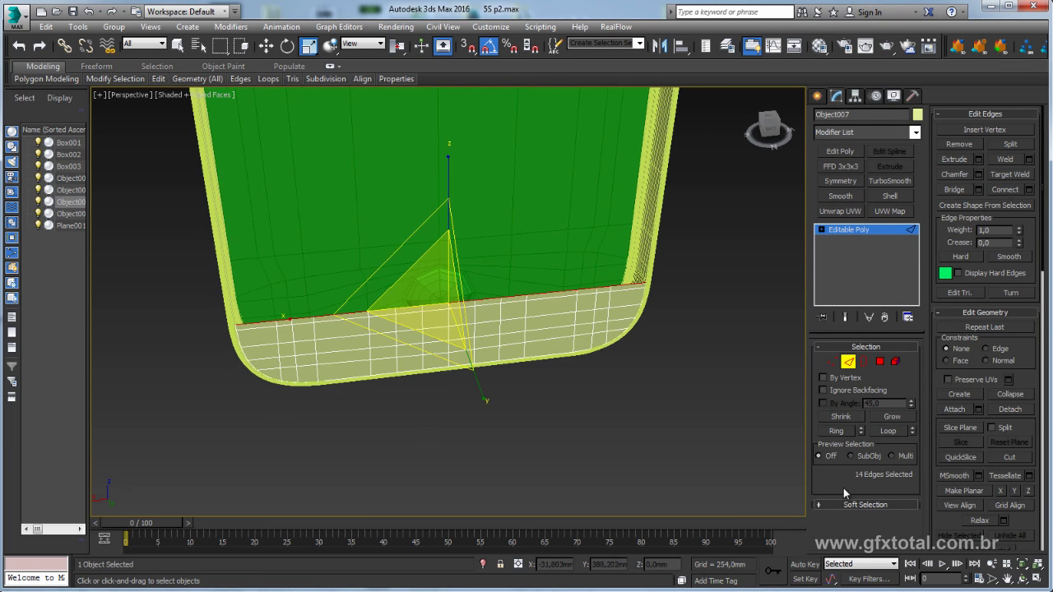
{"action": "mouse_move", "coordinate": [647, 436]}
{"action": "middle_mouse_down", "text": "alt"}
{"action": "mouse_move", "coordinate": [585, 386]}
{"action": "mouse_move", "coordinate": [588, 413]}
{"action": "middle_mouse_up", "text": "alt"}
{"action": "left_click", "coordinate": [831, 364]}
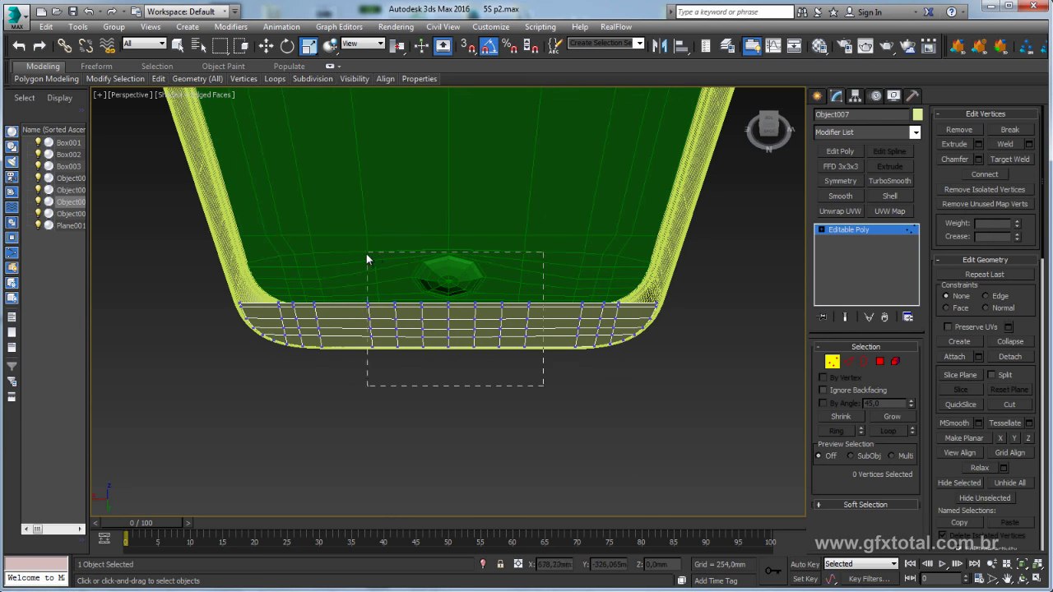
{"action": "left_click_drag", "start_coordinate": [367, 260], "coordinate": [341, 257]}
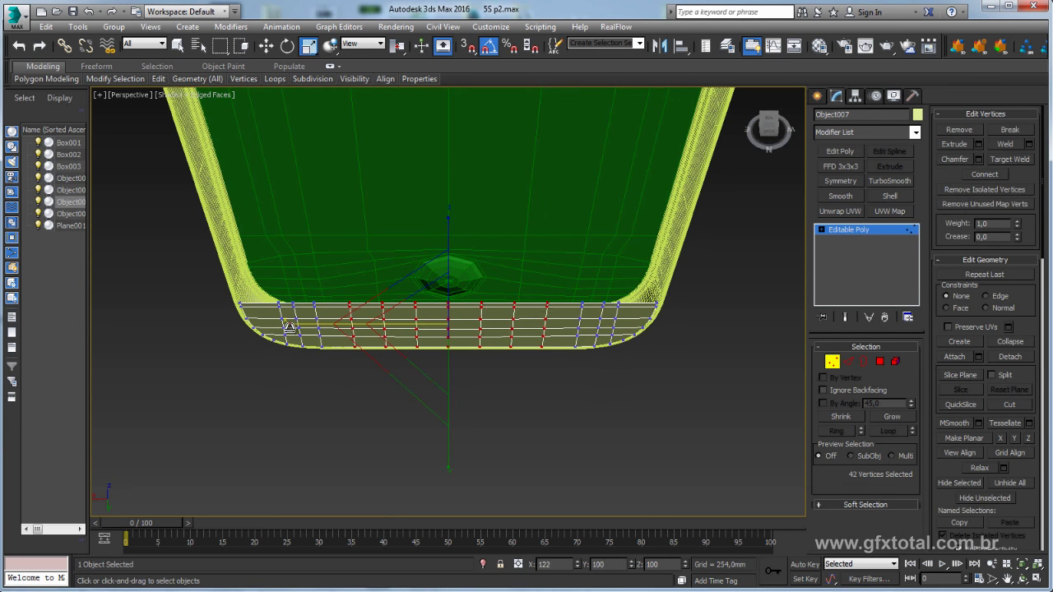
{"action": "left_click", "coordinate": [880, 233]}
{"action": "middle_click_drag", "start_coordinate": [707, 308], "coordinate": [625, 247], "text": "alt"}
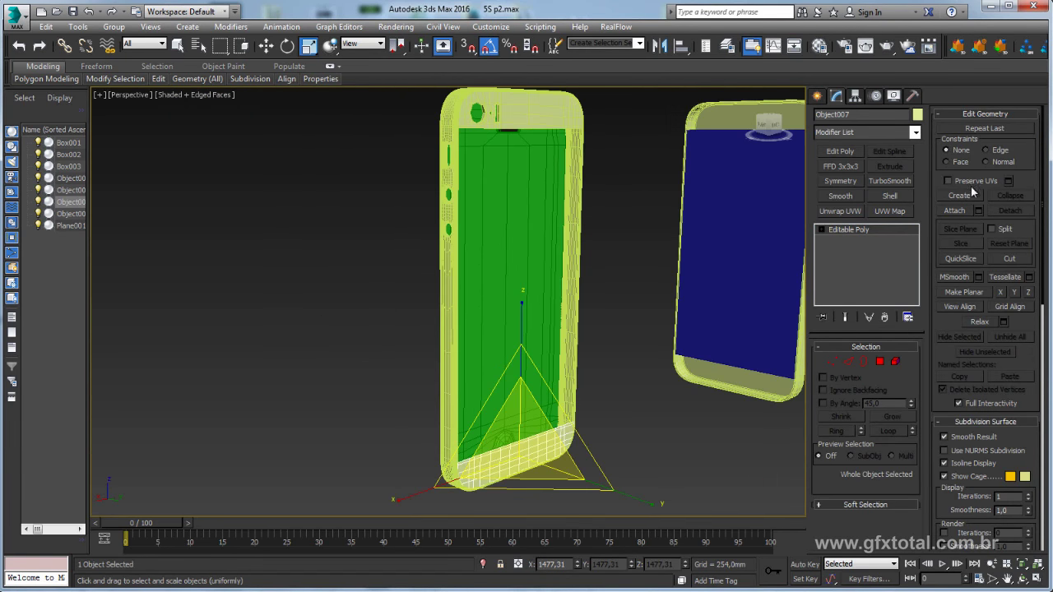
{"action": "left_click", "coordinate": [956, 210]}
- Attach the top piece to the phone body and view the body's edges from the back
{"action": "left_click", "coordinate": [510, 107]}
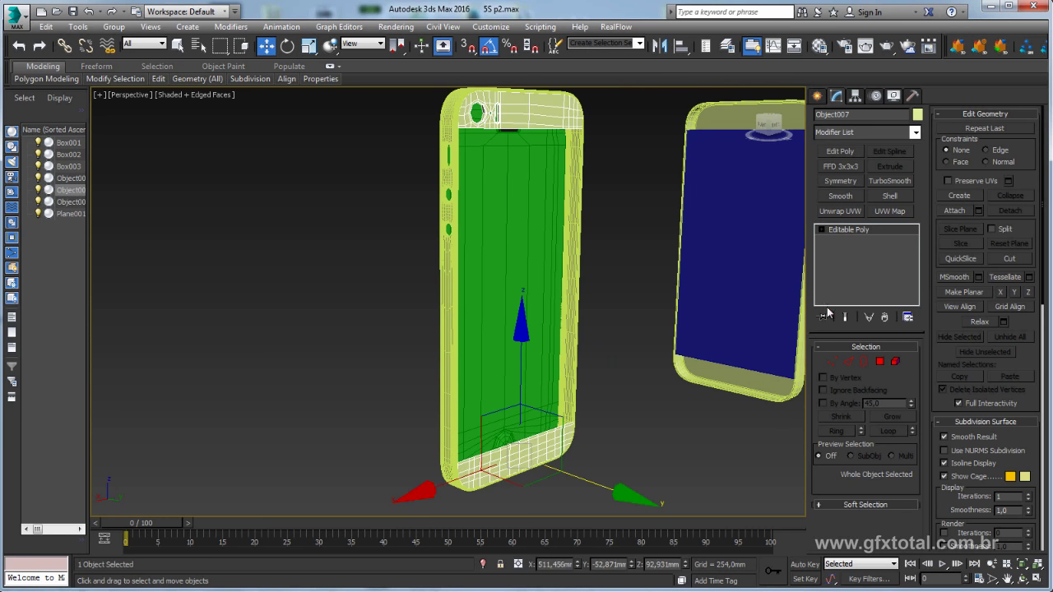
{"action": "left_click", "coordinate": [850, 363]}
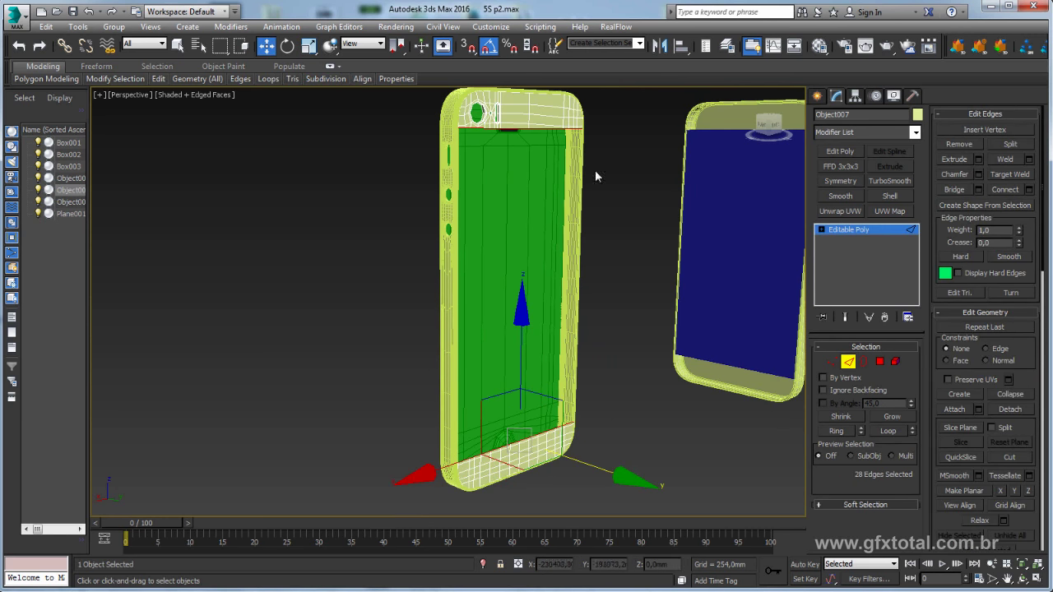
{"action": "mouse_move", "coordinate": [625, 312]}
{"action": "middle_mouse_down", "text": "alt"}
{"action": "mouse_move", "coordinate": [597, 321]}
{"action": "mouse_move", "coordinate": [585, 357]}
{"action": "mouse_move", "coordinate": [565, 363]}
{"action": "middle_mouse_up", "text": "alt"}
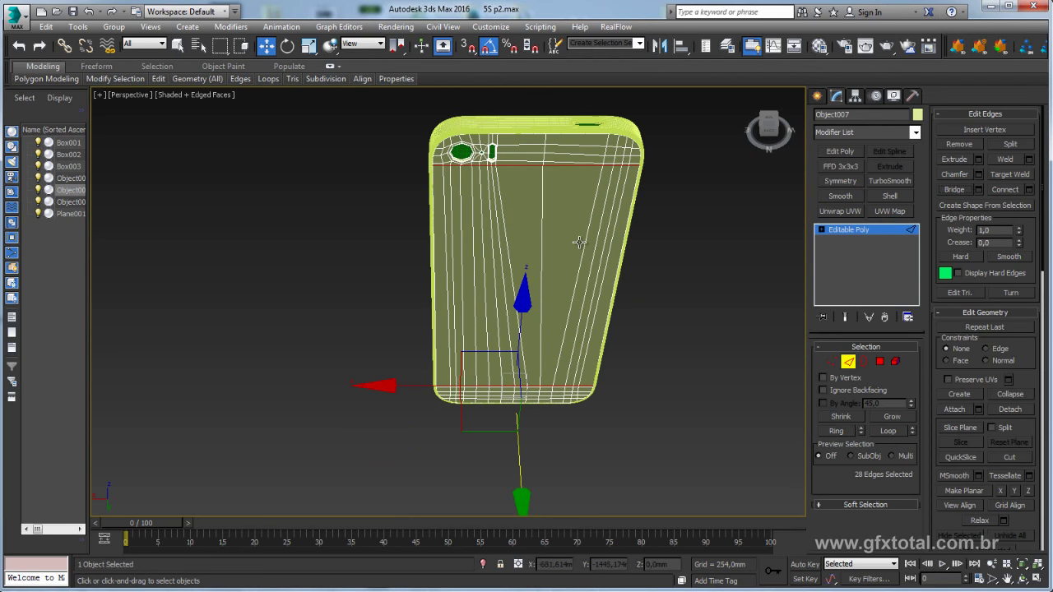
{"action": "middle_click_drag", "start_coordinate": [579, 242], "coordinate": [434, 242], "text": "alt"}
{"action": "mouse_move", "coordinate": [578, 210]}
{"action": "middle_mouse_down", "text": "alt"}
{"action": "mouse_move", "coordinate": [550, 186]}
{"action": "mouse_move", "coordinate": [623, 179]}
{"action": "mouse_move", "coordinate": [549, 185]}
{"action": "mouse_move", "coordinate": [593, 196]}
{"action": "mouse_move", "coordinate": [689, 159]}
{"action": "mouse_move", "coordinate": [600, 187]}
{"action": "mouse_move", "coordinate": [591, 195]}
{"action": "mouse_move", "coordinate": [604, 207]}
{"action": "mouse_move", "coordinate": [353, 186]}
{"action": "mouse_move", "coordinate": [368, 182]}
{"action": "middle_mouse_up", "text": "alt"}
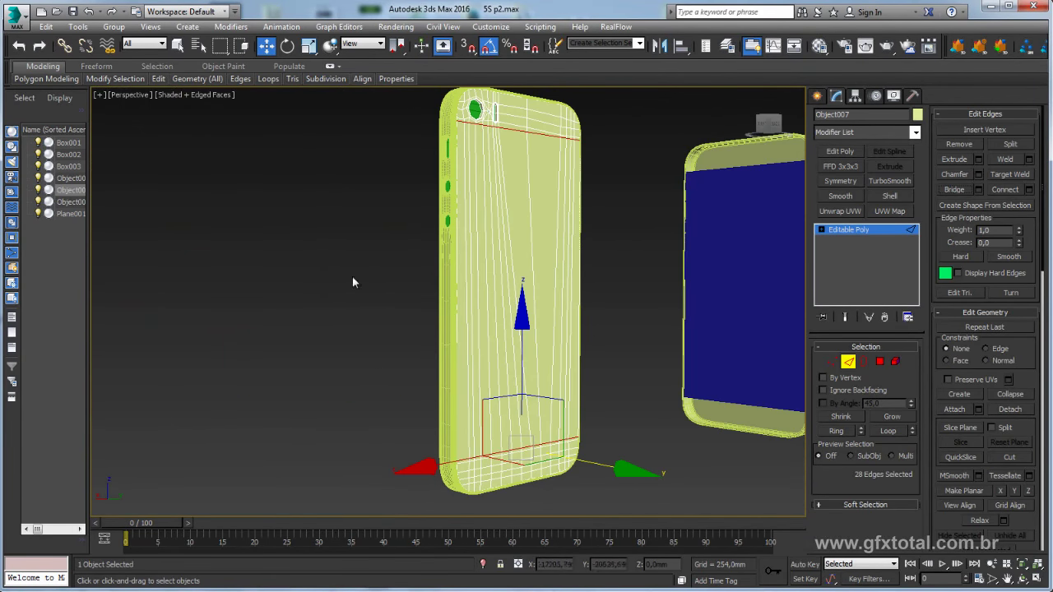
{"action": "middle_click_drag", "start_coordinate": [550, 224], "coordinate": [515, 261], "text": "alt"}
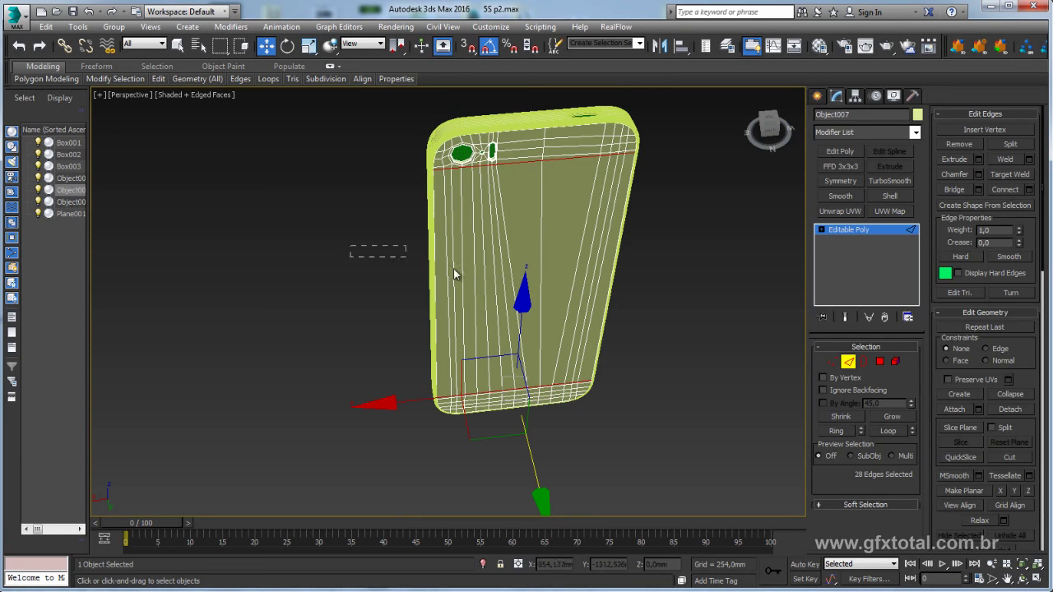
- Marquee the vertical edges across the phone's back, then exit to object level, deselect, and hide edged faces
{"action": "left_click_drag", "start_coordinate": [638, 292], "coordinate": [729, 315]}
{"action": "mouse_move", "coordinate": [652, 306]}
{"action": "middle_mouse_down", "text": "alt"}
{"action": "mouse_move", "coordinate": [630, 298]}
{"action": "mouse_move", "coordinate": [642, 272]}
{"action": "mouse_move", "coordinate": [635, 305]}
{"action": "mouse_move", "coordinate": [527, 323]}
{"action": "middle_mouse_up", "text": "alt"}
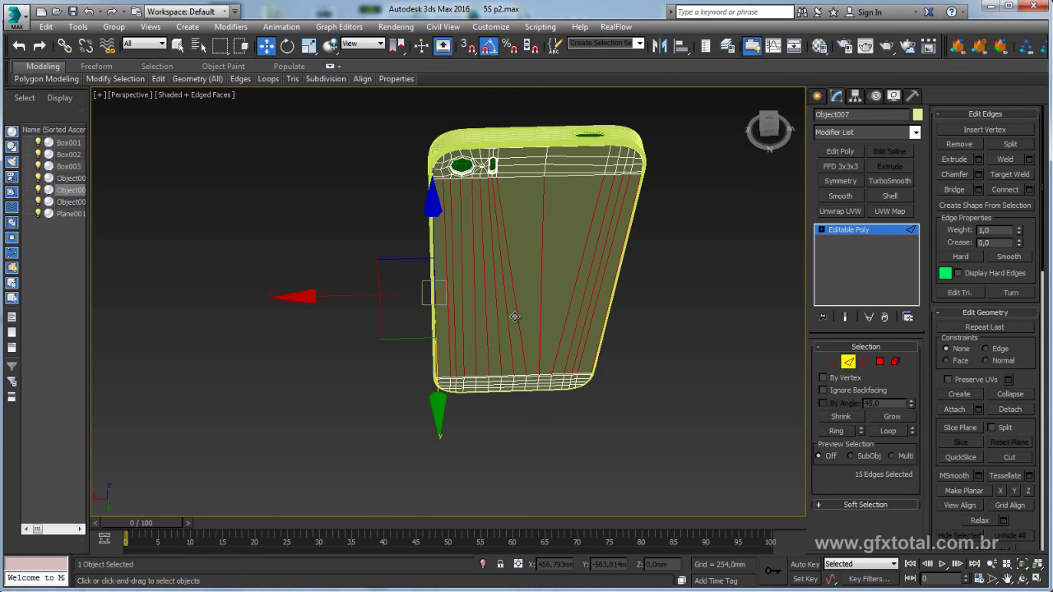
{"action": "middle_click_drag", "start_coordinate": [553, 276], "coordinate": [312, 368], "text": "alt"}
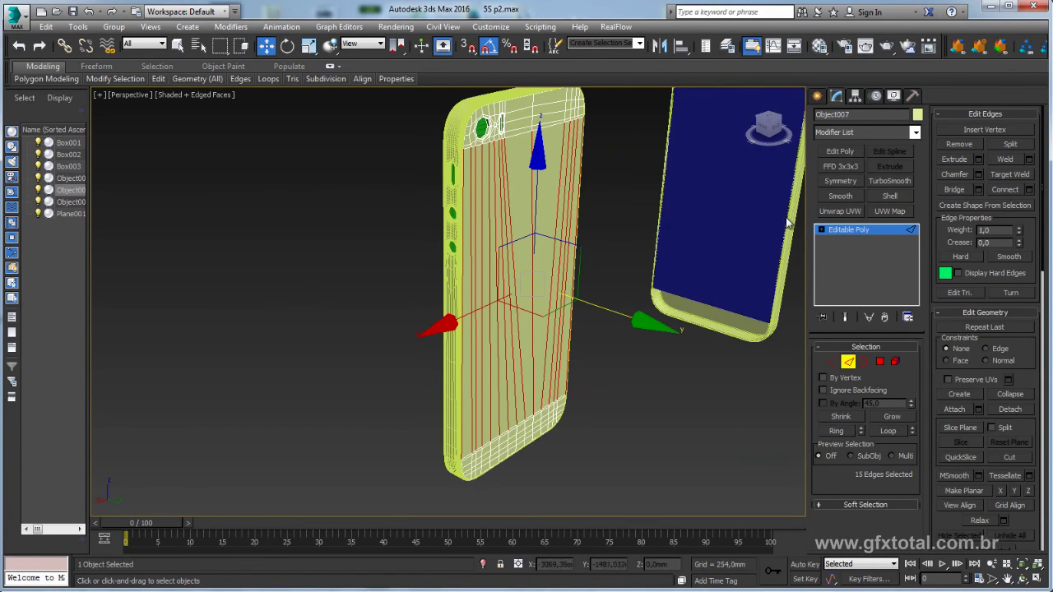
{"action": "left_click", "coordinate": [854, 230]}
{"action": "middle_click_drag", "start_coordinate": [650, 247], "coordinate": [580, 261], "text": "alt"}
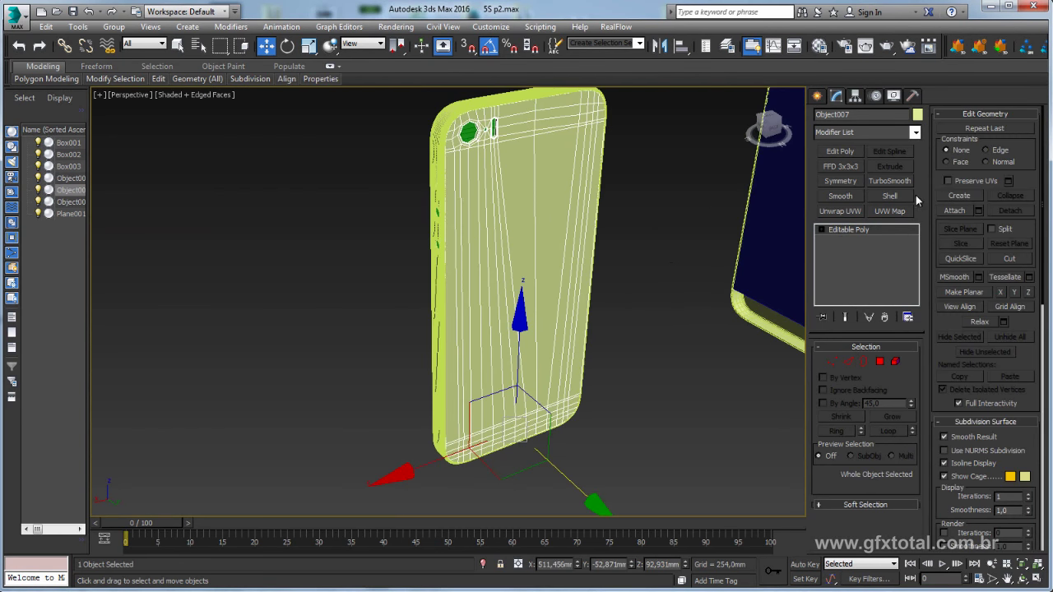
{"action": "mouse_move", "coordinate": [672, 320]}
{"action": "middle_mouse_down", "text": "alt"}
{"action": "mouse_move", "coordinate": [640, 325]}
{"action": "mouse_move", "coordinate": [605, 245]}
{"action": "mouse_move", "coordinate": [660, 289]}
{"action": "mouse_move", "coordinate": [495, 272]}
{"action": "mouse_move", "coordinate": [498, 323]}
{"action": "mouse_move", "coordinate": [512, 316]}
{"action": "mouse_move", "coordinate": [607, 392]}
{"action": "middle_mouse_up", "text": "alt"}
{"action": "left_click", "coordinate": [640, 325]}
{"action": "key", "text": "F4"}
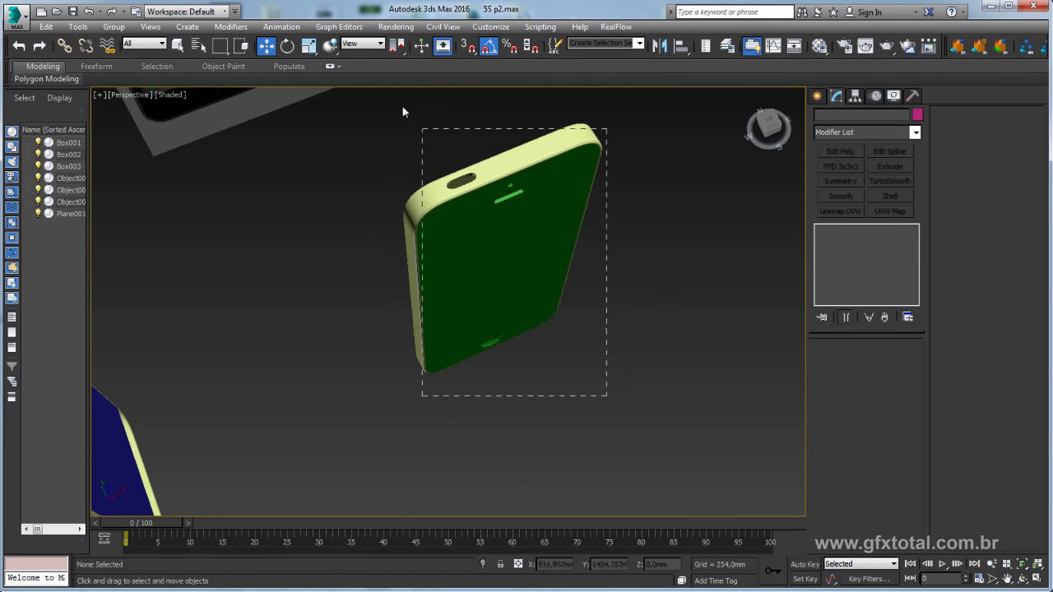
- Select the three phone parts together and switch to the Front view
{"action": "left_click_drag", "start_coordinate": [607, 395], "coordinate": [402, 109]}
{"action": "mouse_move", "coordinate": [402, 108]}
{"action": "middle_mouse_down", "text": "alt"}
{"action": "mouse_move", "coordinate": [640, 273]}
{"action": "mouse_move", "coordinate": [656, 228]}
{"action": "mouse_move", "coordinate": [620, 316]}
{"action": "mouse_move", "coordinate": [563, 255]}
{"action": "mouse_move", "coordinate": [662, 231]}
{"action": "mouse_move", "coordinate": [602, 205]}
{"action": "mouse_move", "coordinate": [650, 195]}
{"action": "mouse_move", "coordinate": [637, 232]}
{"action": "mouse_move", "coordinate": [651, 303]}
{"action": "mouse_move", "coordinate": [656, 314]}
{"action": "mouse_move", "coordinate": [683, 305]}
{"action": "mouse_move", "coordinate": [489, 305]}
{"action": "mouse_move", "coordinate": [490, 235]}
{"action": "middle_mouse_up", "text": "alt"}
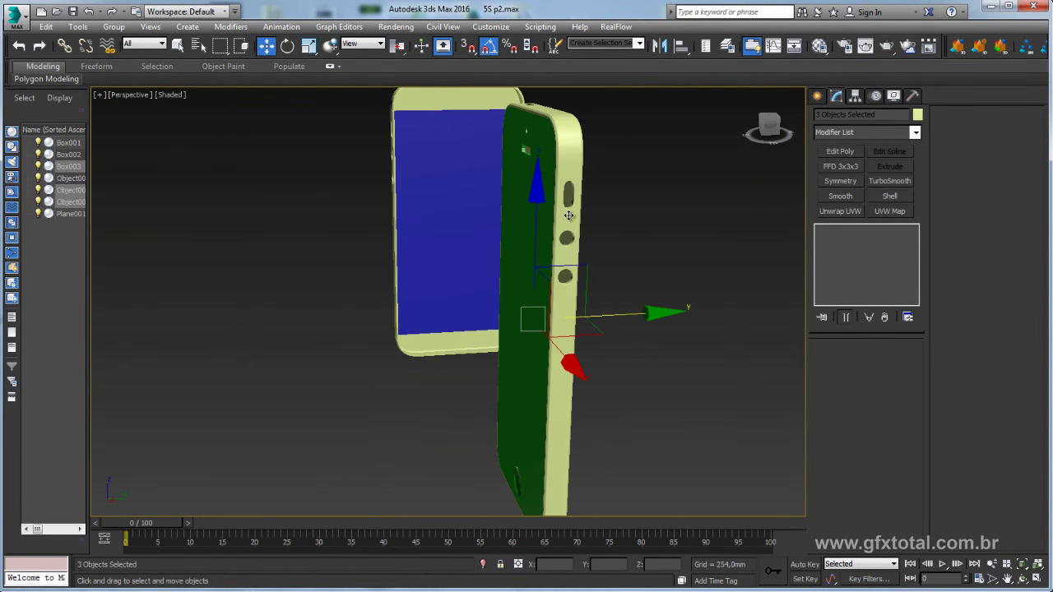
{"action": "mouse_move", "coordinate": [568, 215]}
{"action": "middle_mouse_down", "text": "alt"}
{"action": "mouse_move", "coordinate": [556, 216]}
{"action": "mouse_move", "coordinate": [612, 205]}
{"action": "mouse_move", "coordinate": [727, 226]}
{"action": "mouse_move", "coordinate": [572, 213]}
{"action": "mouse_move", "coordinate": [609, 210]}
{"action": "mouse_move", "coordinate": [572, 192]}
{"action": "middle_mouse_up", "text": "alt"}
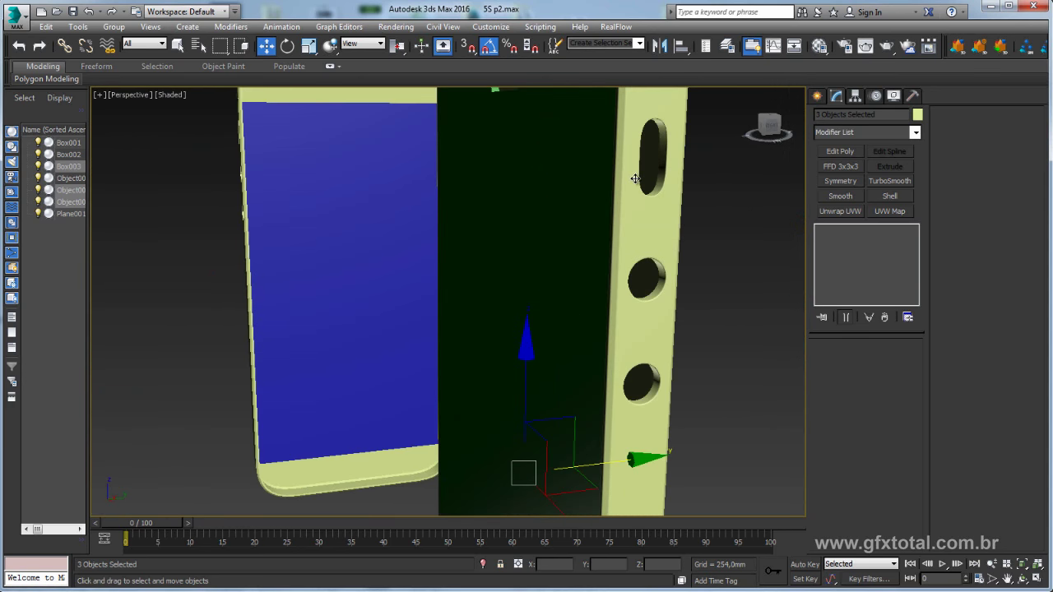
{"action": "key", "text": "f"}
- Choose the Cylinder tool from Standard Primitives
{"action": "scroll", "coordinate": [658, 214], "scroll_direction": "down", "scroll_amount": 3}
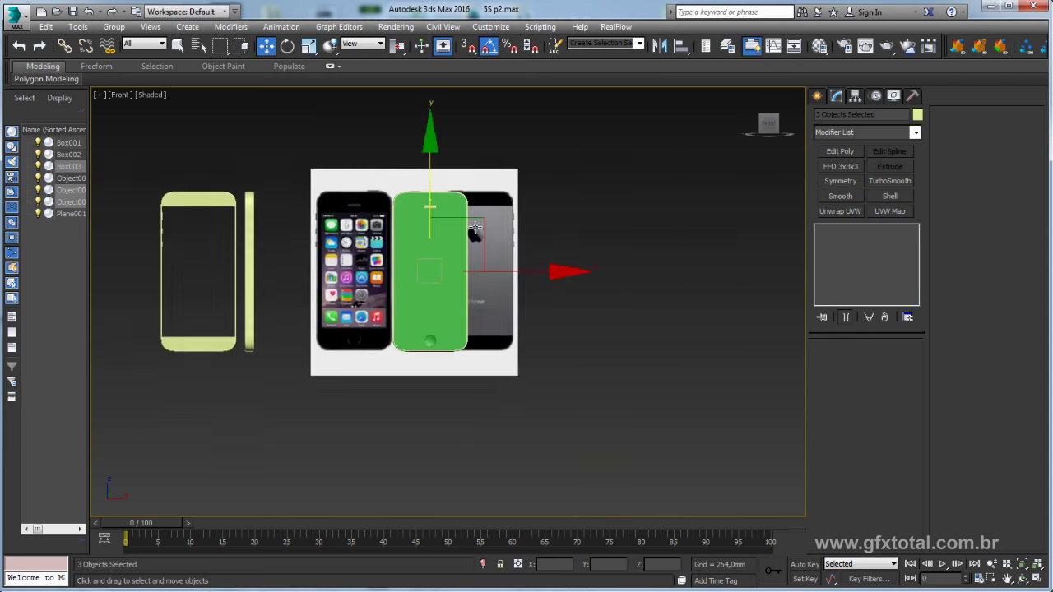
{"action": "scroll", "coordinate": [532, 240], "scroll_direction": "up", "scroll_amount": 2}
{"action": "left_click", "coordinate": [817, 95]}
{"action": "scroll", "coordinate": [574, 222], "scroll_direction": "up", "scroll_amount": 2}
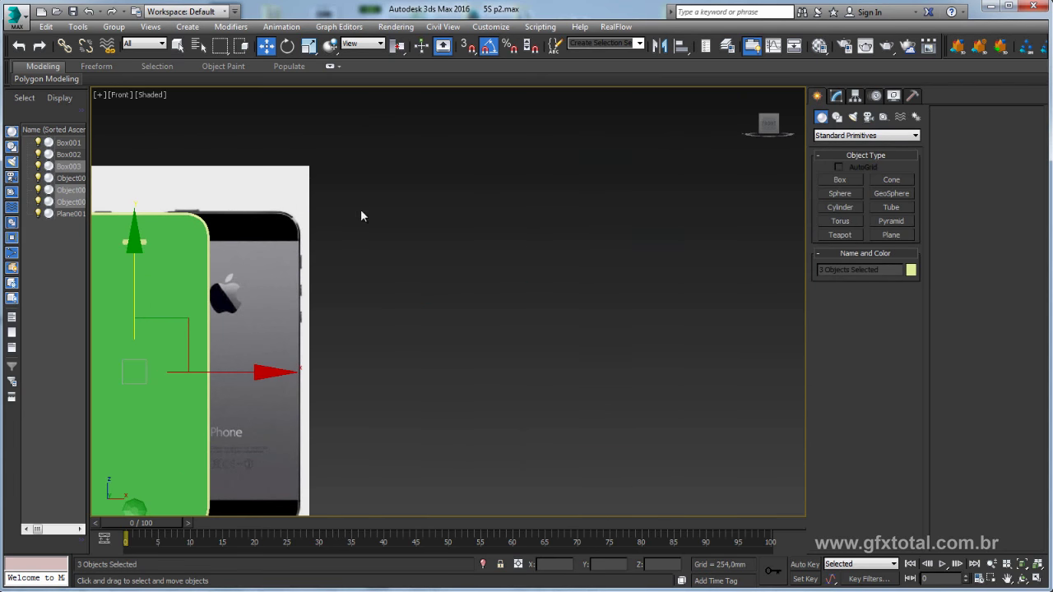
{"action": "left_click", "coordinate": [839, 207]}
- Draw the cylinder beside the phone and view it in Perspective with edged faces
{"action": "left_click_drag", "start_coordinate": [452, 258], "coordinate": [493, 284]}
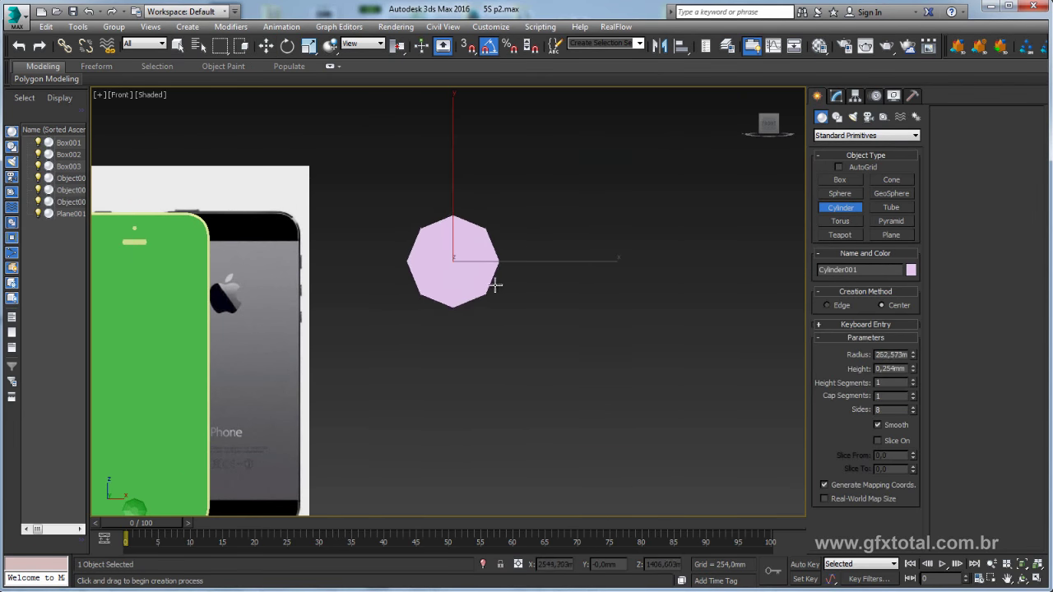
{"action": "left_click", "coordinate": [485, 262]}
{"action": "key", "text": "w"}
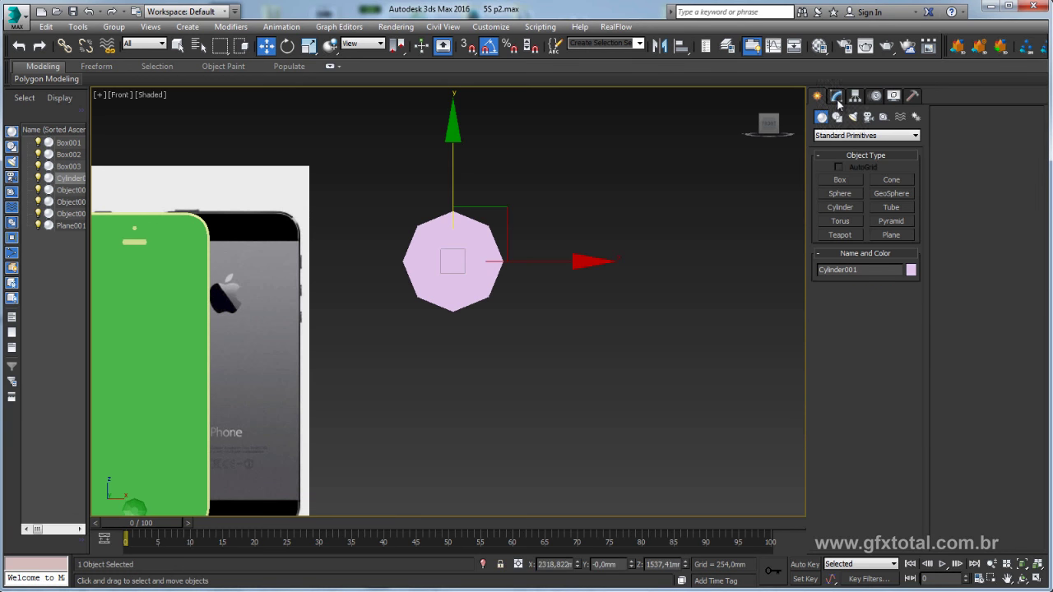
{"action": "left_click", "coordinate": [836, 95]}
{"action": "mouse_move", "coordinate": [606, 233]}
{"action": "middle_mouse_down"}
{"action": "mouse_move", "coordinate": [609, 252]}
{"action": "mouse_move", "coordinate": [563, 307]}
{"action": "mouse_move", "coordinate": [576, 312]}
{"action": "middle_mouse_up"}
{"action": "key", "text": "p"}
{"action": "key", "text": "F4"}
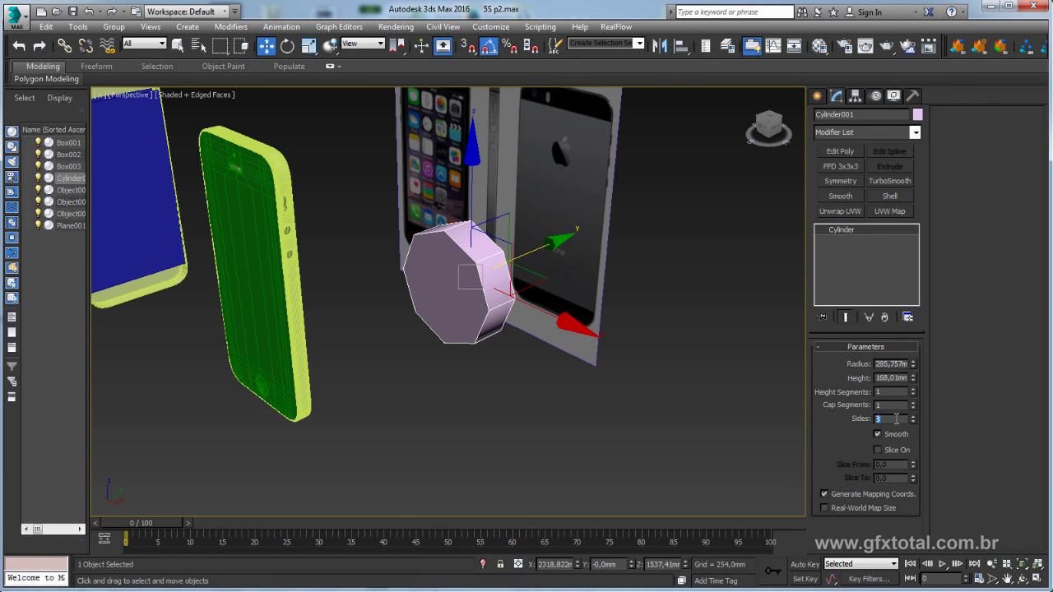
- Set the cylinder to 64 sides and 2 cap segments
{"action": "type", "text": "4"}
{"action": "key", "text": "Return"}
{"action": "middle_click_drag", "start_coordinate": [699, 353], "coordinate": [593, 325], "text": "alt"}
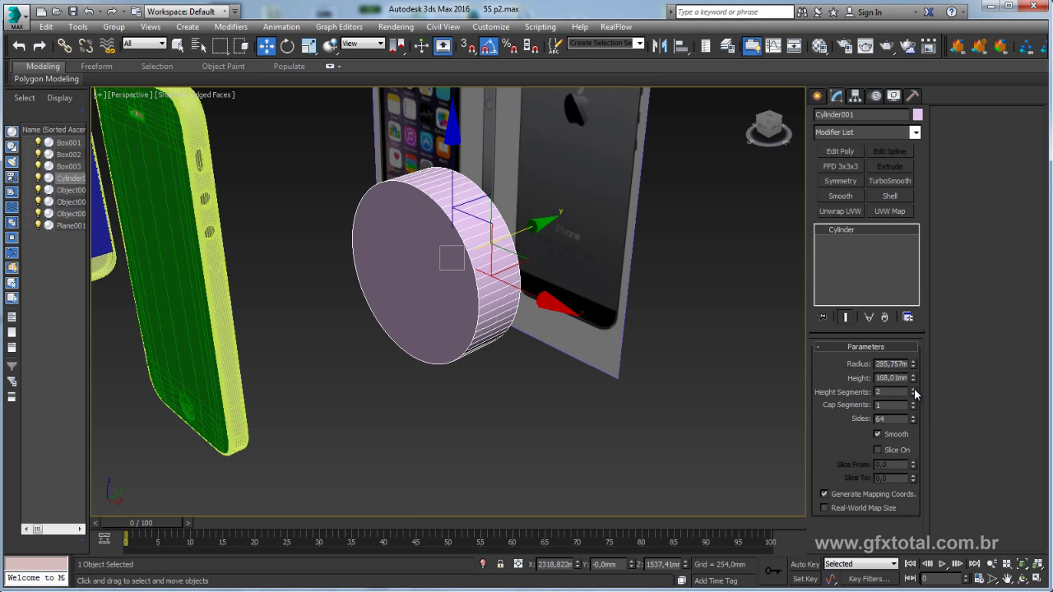
{"action": "middle_click_drag", "start_coordinate": [915, 393], "coordinate": [922, 397], "text": "alt"}
{"action": "middle_click_drag", "start_coordinate": [813, 372], "coordinate": [785, 386], "text": "alt"}
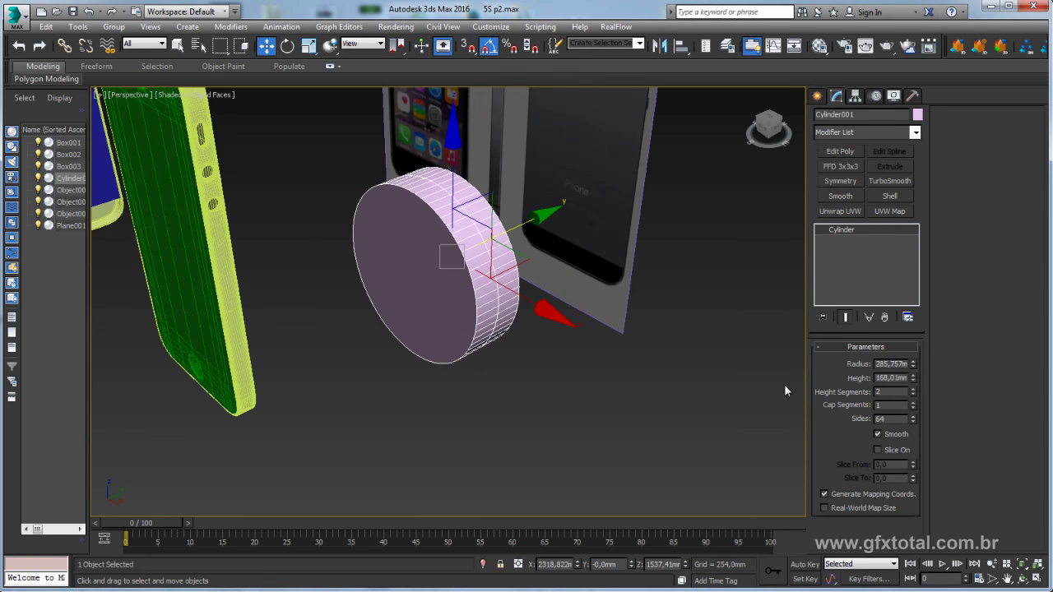
{"action": "left_click", "coordinate": [912, 401]}
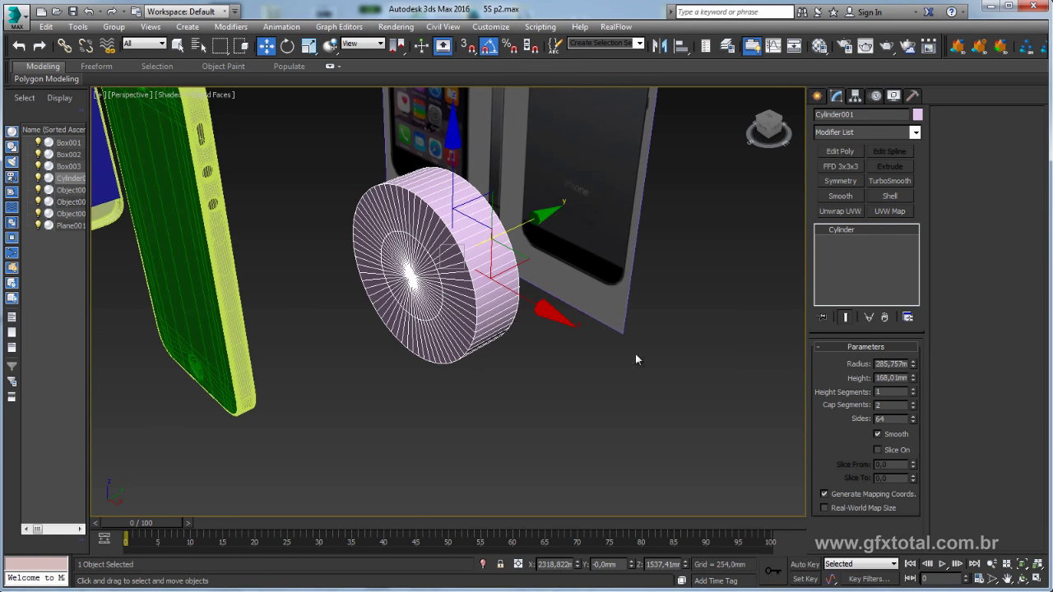
{"action": "mouse_move", "coordinate": [635, 354]}
{"action": "middle_mouse_down", "text": "alt"}
{"action": "mouse_move", "coordinate": [553, 319]}
{"action": "mouse_move", "coordinate": [537, 347]}
{"action": "mouse_move", "coordinate": [461, 262]}
{"action": "middle_mouse_up", "text": "alt"}
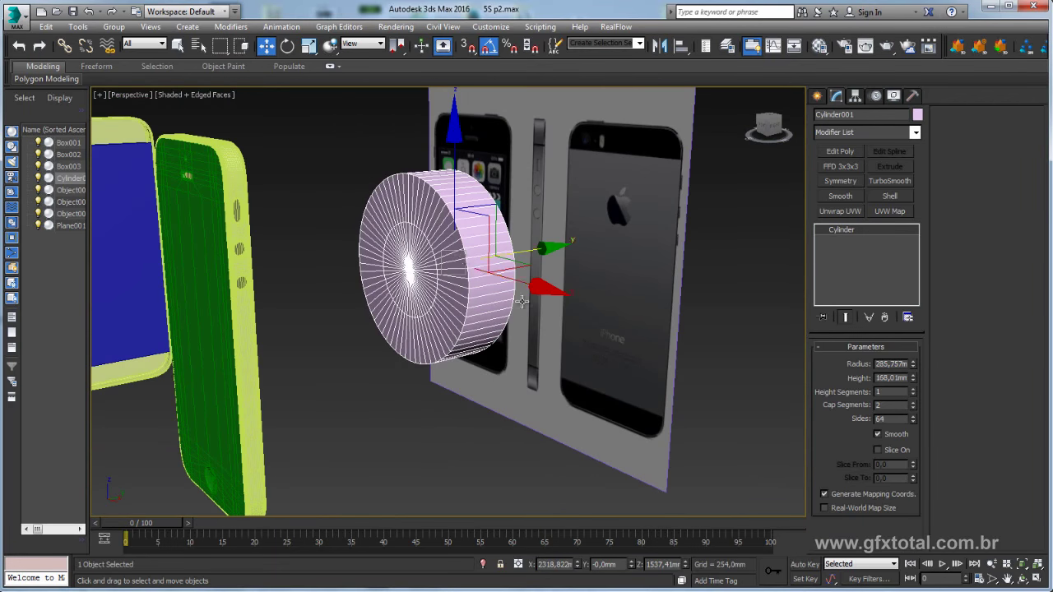
{"action": "right_click", "coordinate": [454, 249]}
{"action": "left_click", "coordinate": [613, 378]}
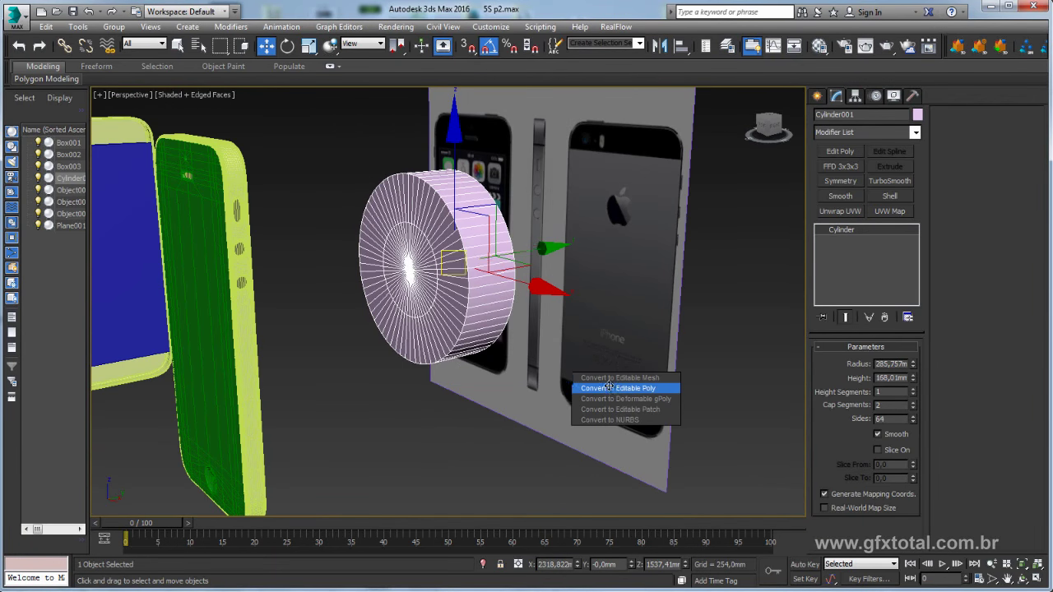
{"action": "double_click", "coordinate": [466, 263]}
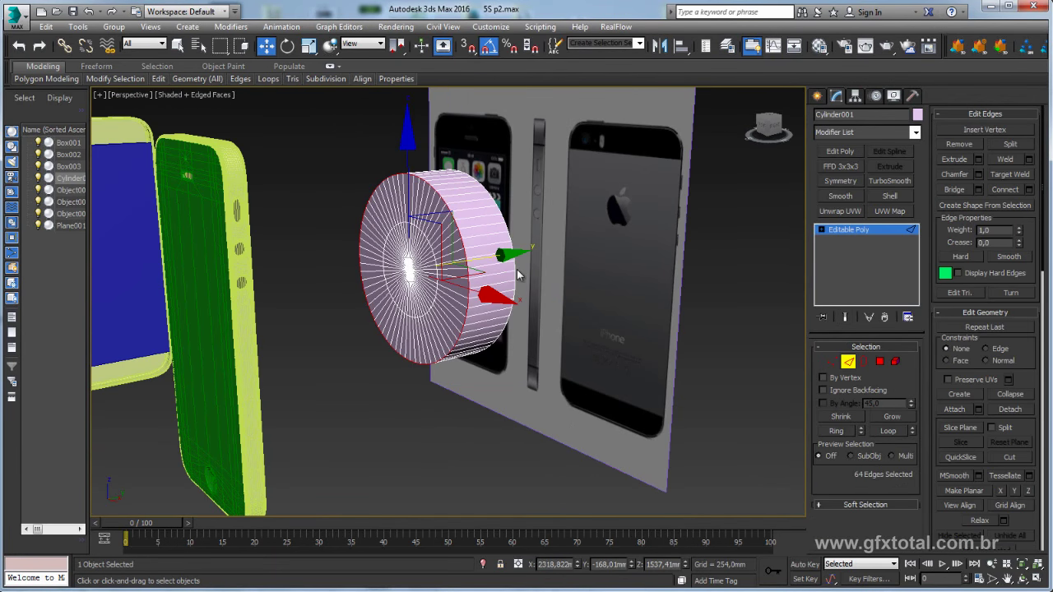
{"action": "left_click", "coordinate": [978, 174]}
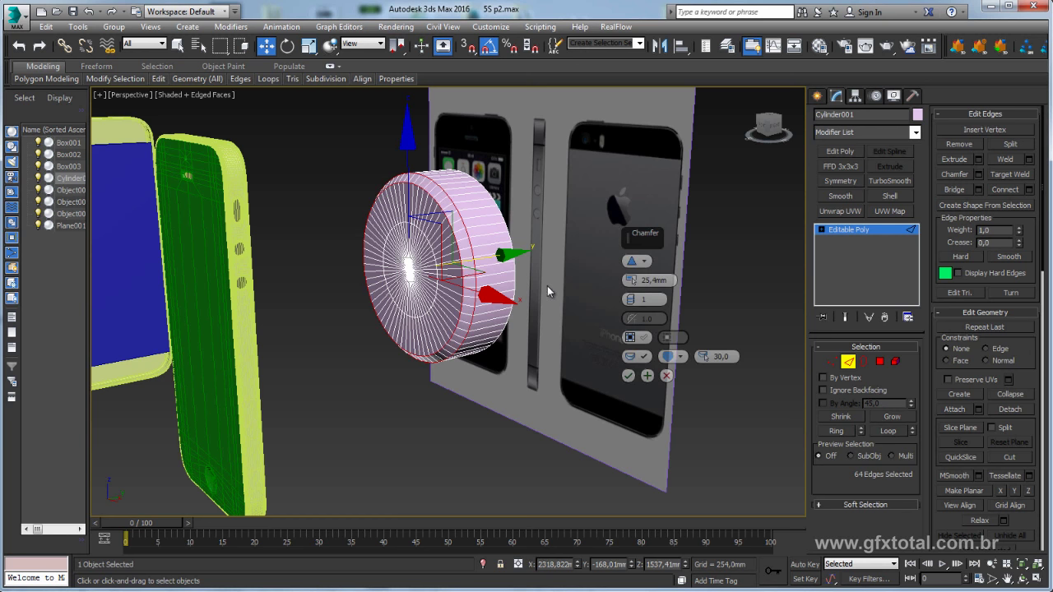
{"action": "left_click", "coordinate": [628, 376]}
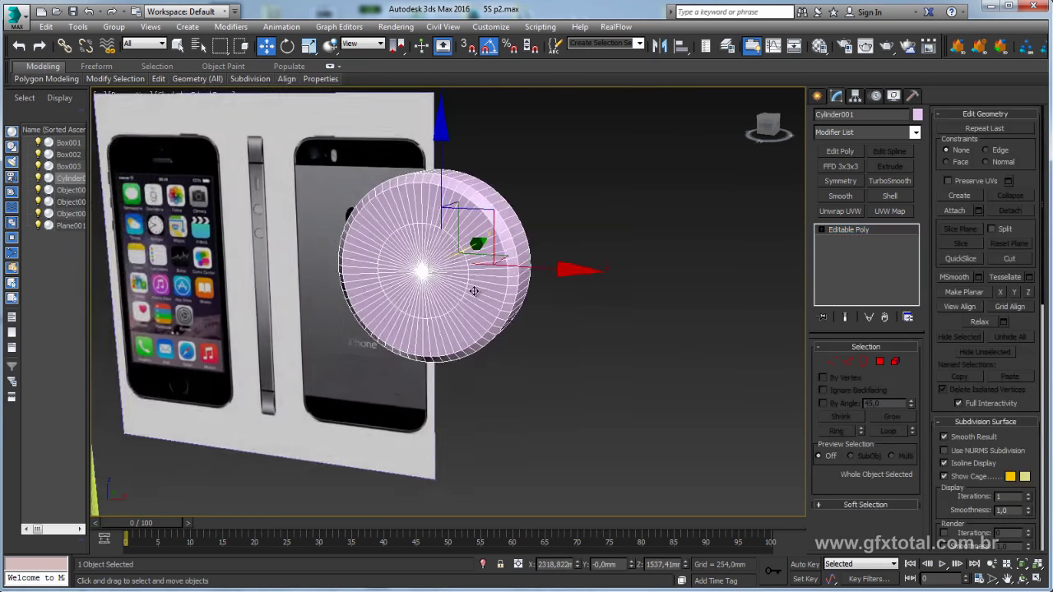
{"action": "mouse_move", "coordinate": [560, 271]}
{"action": "middle_mouse_down", "text": "alt"}
{"action": "mouse_move", "coordinate": [592, 306]}
{"action": "mouse_move", "coordinate": [574, 357]}
{"action": "mouse_move", "coordinate": [569, 248]}
{"action": "mouse_move", "coordinate": [638, 305]}
{"action": "middle_mouse_up", "text": "alt"}
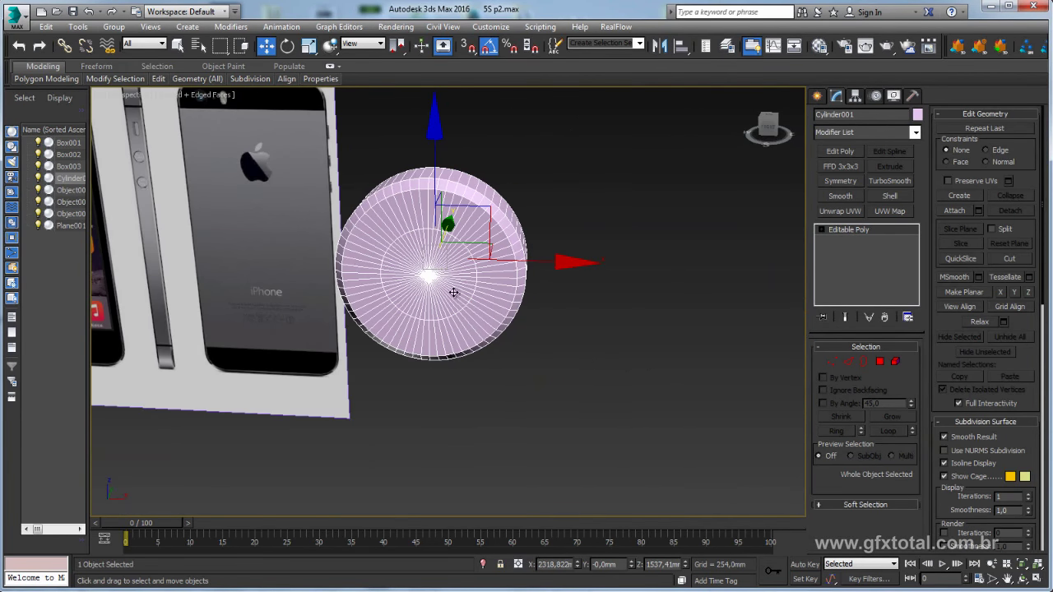
{"action": "middle_click_drag", "start_coordinate": [412, 265], "coordinate": [456, 265], "text": "alt"}
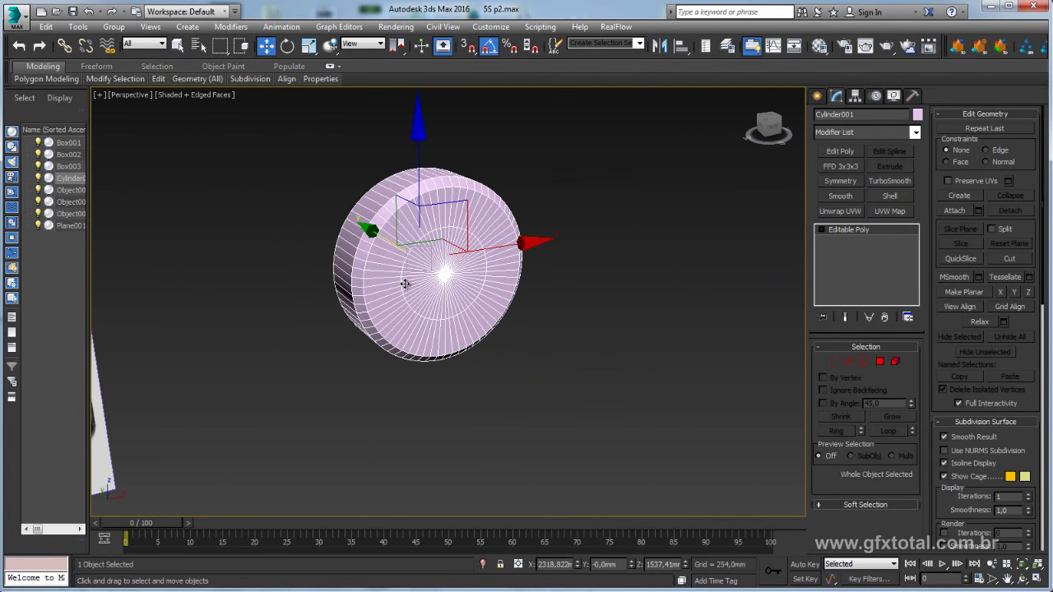
{"action": "middle_click_drag", "start_coordinate": [350, 282], "coordinate": [425, 258], "text": "alt"}
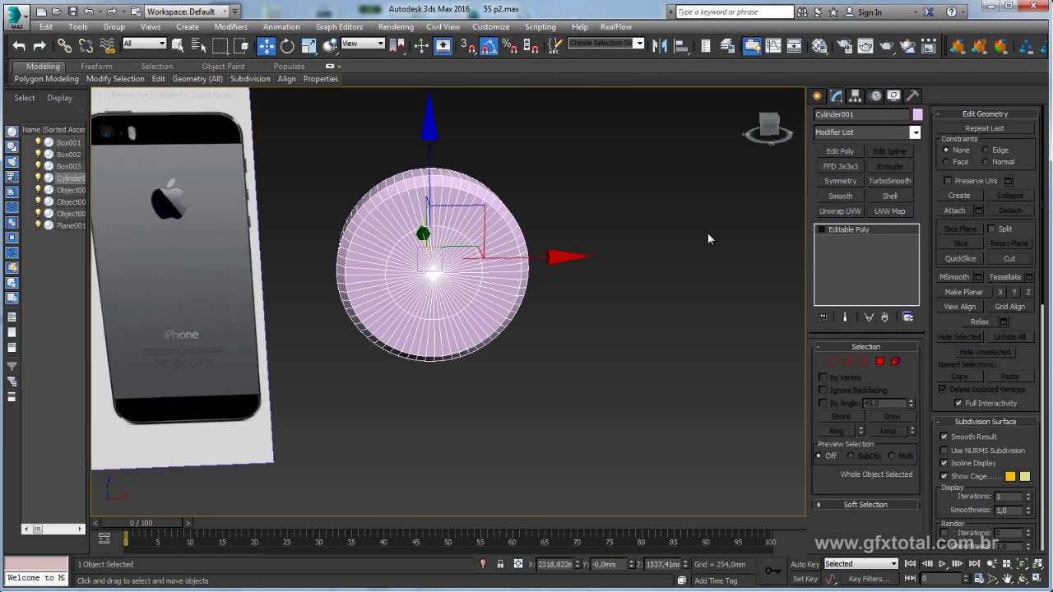
{"action": "middle_click_drag", "start_coordinate": [709, 239], "coordinate": [587, 271], "text": "alt"}
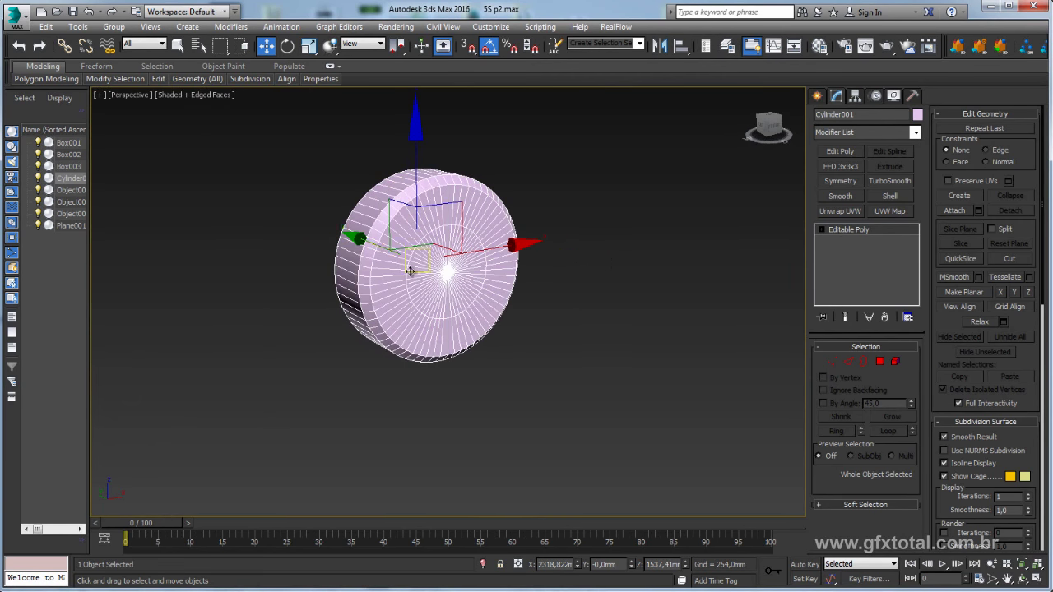
{"action": "scroll", "coordinate": [467, 298], "scroll_direction": "down", "scroll_amount": 4}
{"action": "key", "text": "alt+Tab"}
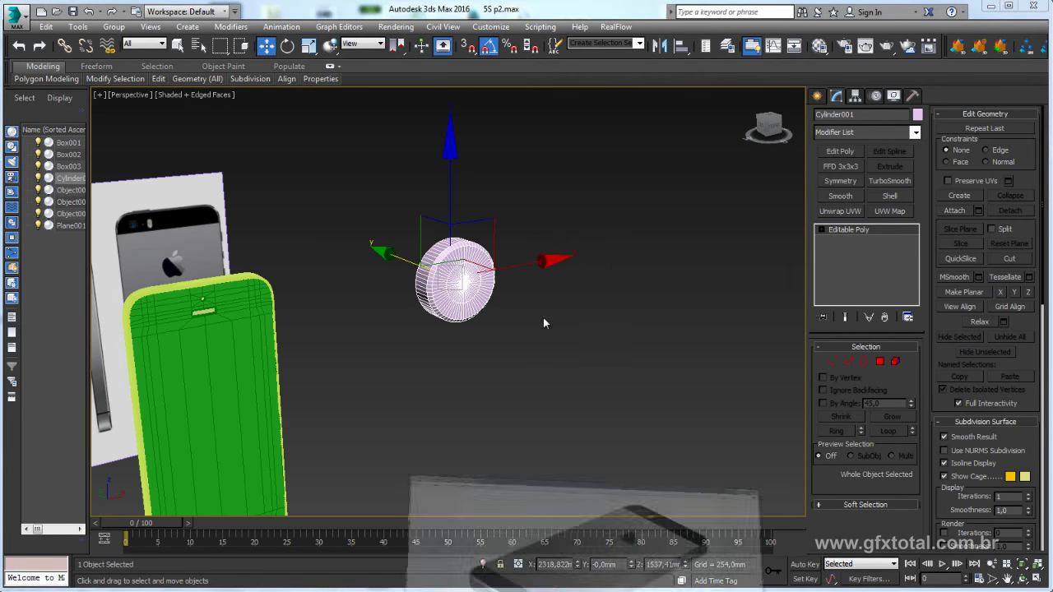
{"action": "scroll", "coordinate": [740, 276], "scroll_direction": "up", "scroll_amount": 3}
{"action": "scroll", "coordinate": [630, 311], "scroll_direction": "up", "scroll_amount": 2}
{"action": "scroll", "coordinate": [629, 311], "scroll_direction": "up", "scroll_amount": 2}
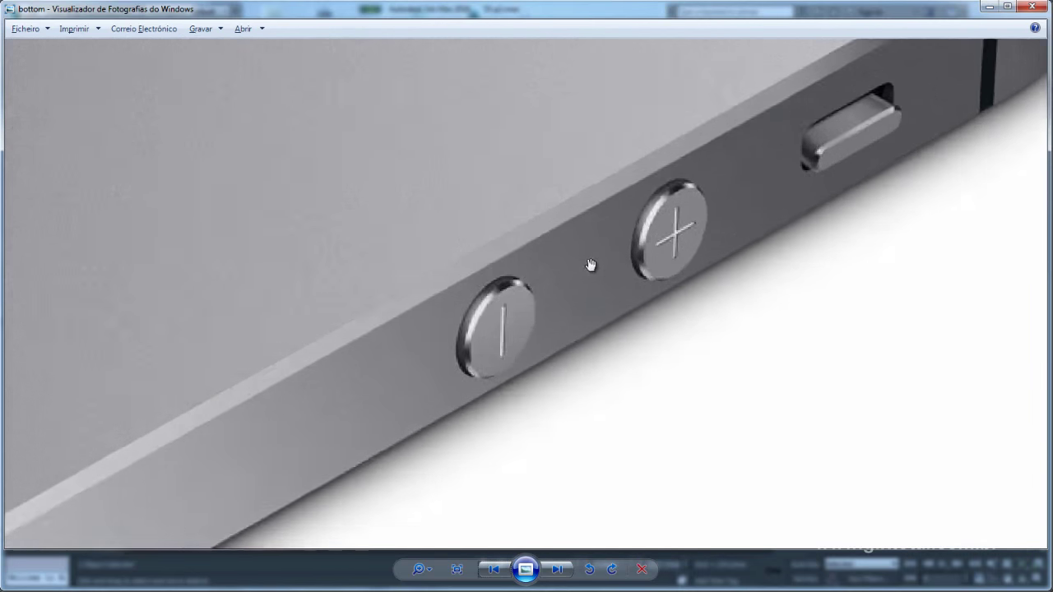
{"action": "scroll", "coordinate": [592, 266], "scroll_direction": "up", "scroll_amount": 2}
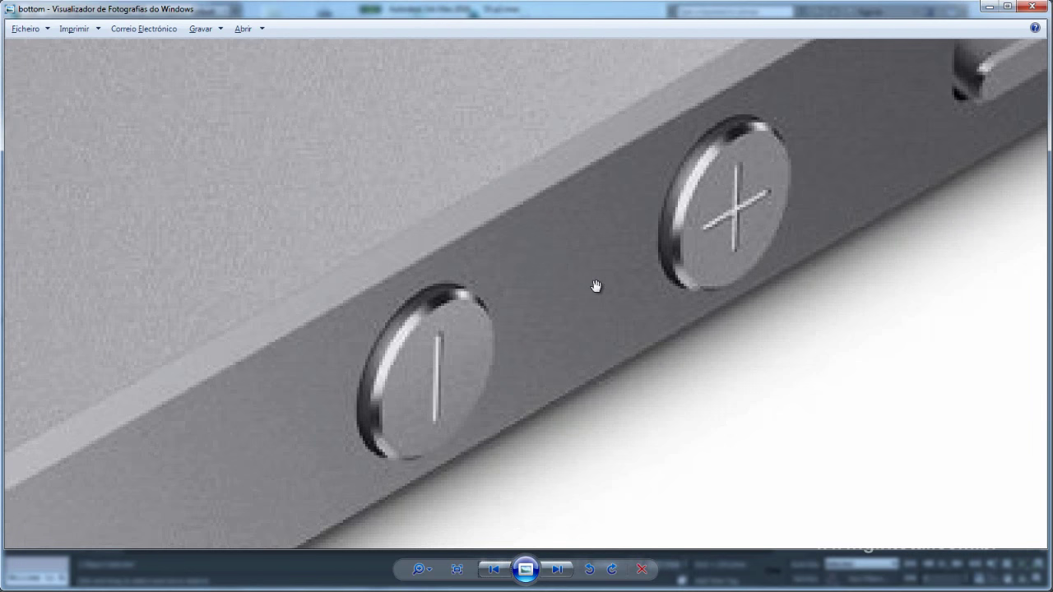
{"action": "scroll", "coordinate": [597, 286], "scroll_direction": "down", "scroll_amount": 3}
{"action": "scroll", "coordinate": [597, 285], "scroll_direction": "down", "scroll_amount": 2}
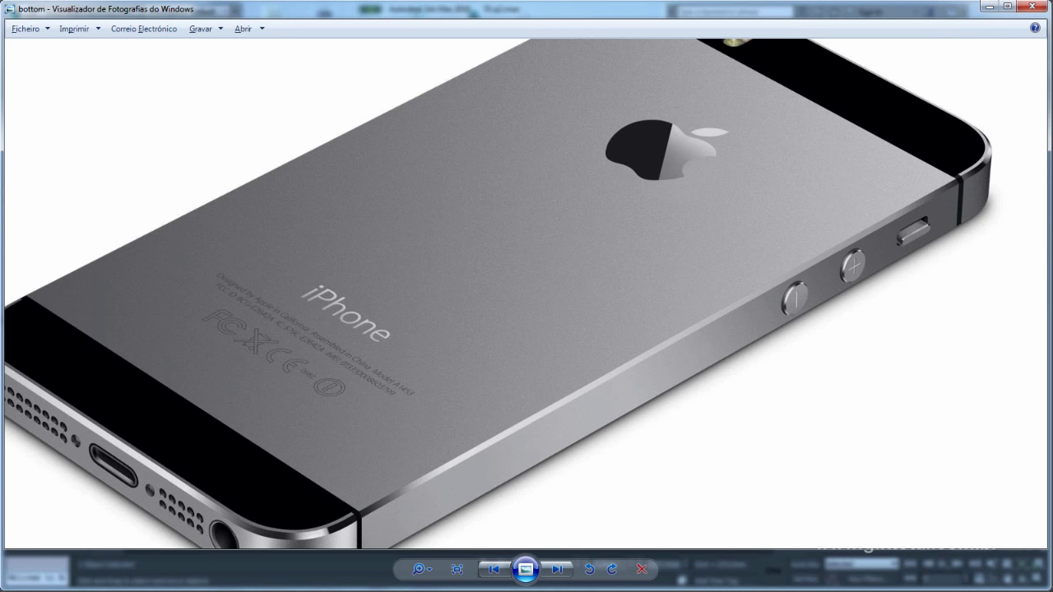
{"action": "key", "text": "alt+Tab"}
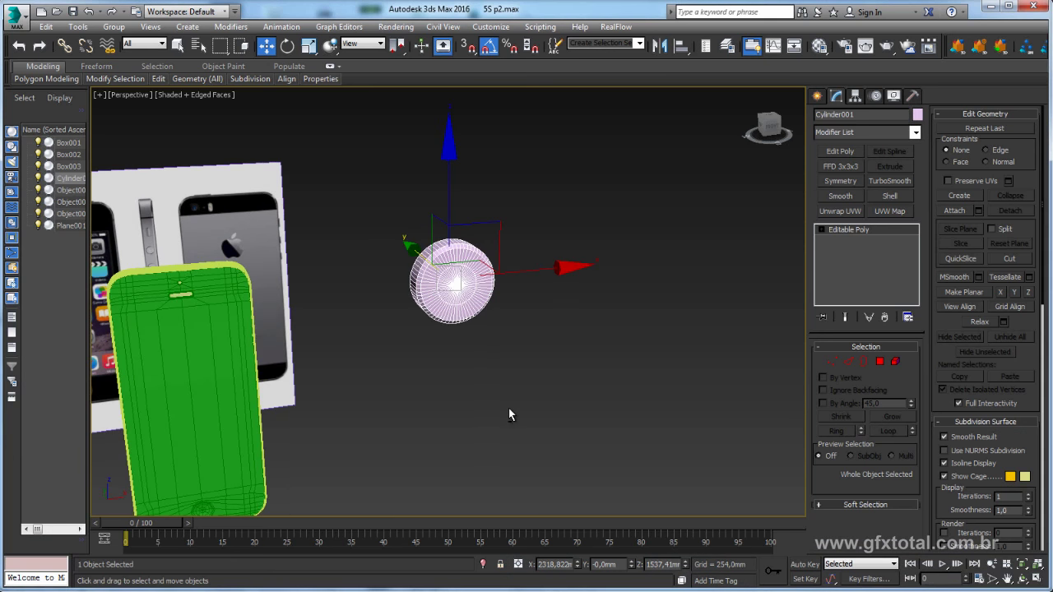
- Draw a tall thin box bar to the right of the disc in the Front view
{"action": "middle_click_drag", "start_coordinate": [519, 389], "coordinate": [447, 439]}
{"action": "scroll", "coordinate": [463, 357], "scroll_direction": "up", "scroll_amount": 3}
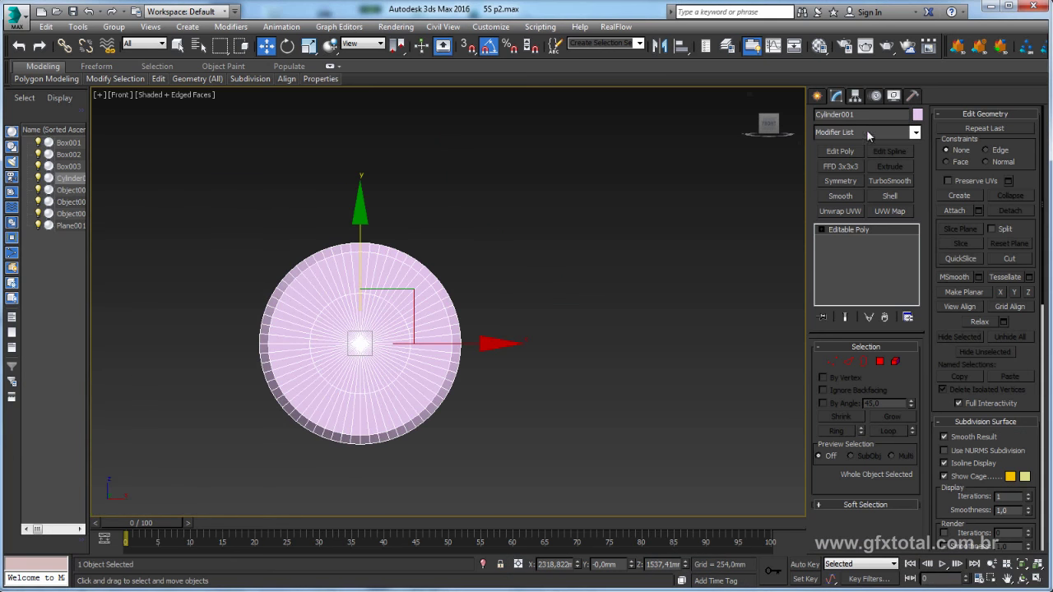
{"action": "left_click", "coordinate": [819, 96]}
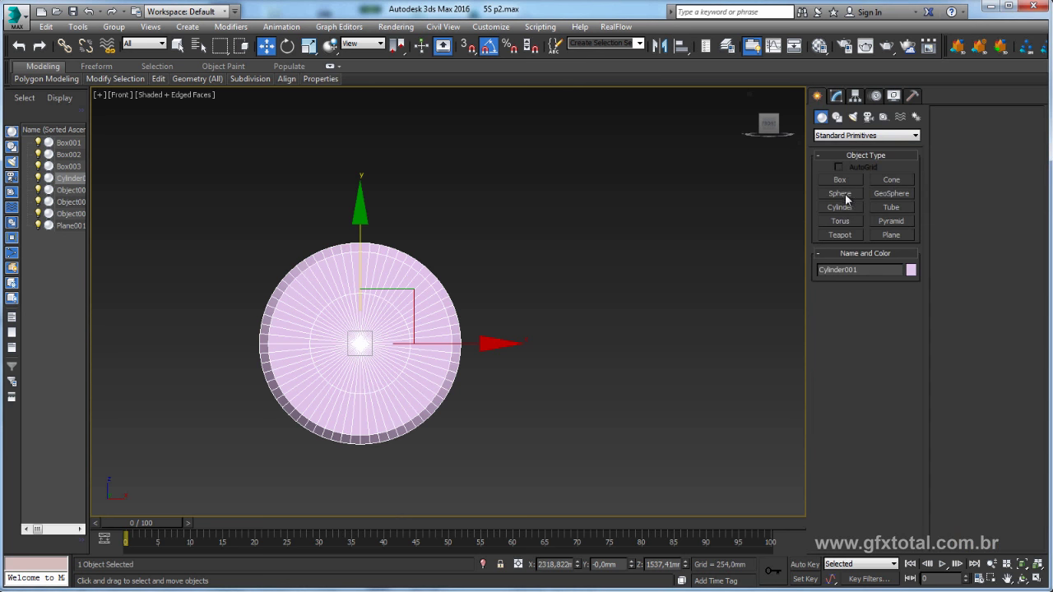
{"action": "scroll", "coordinate": [631, 209], "scroll_direction": "up", "scroll_amount": 2}
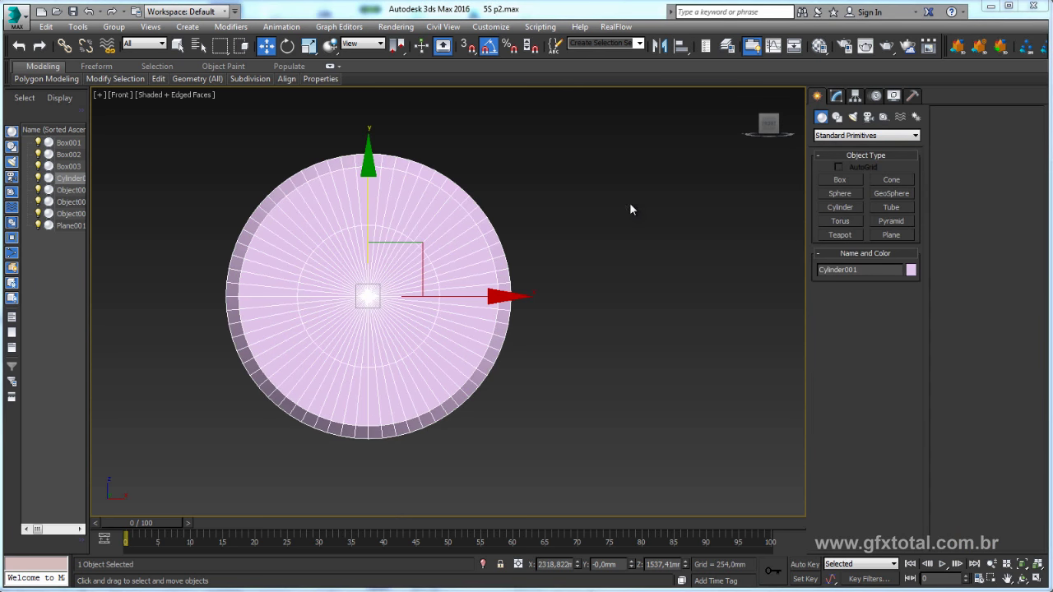
{"action": "left_click", "coordinate": [850, 179]}
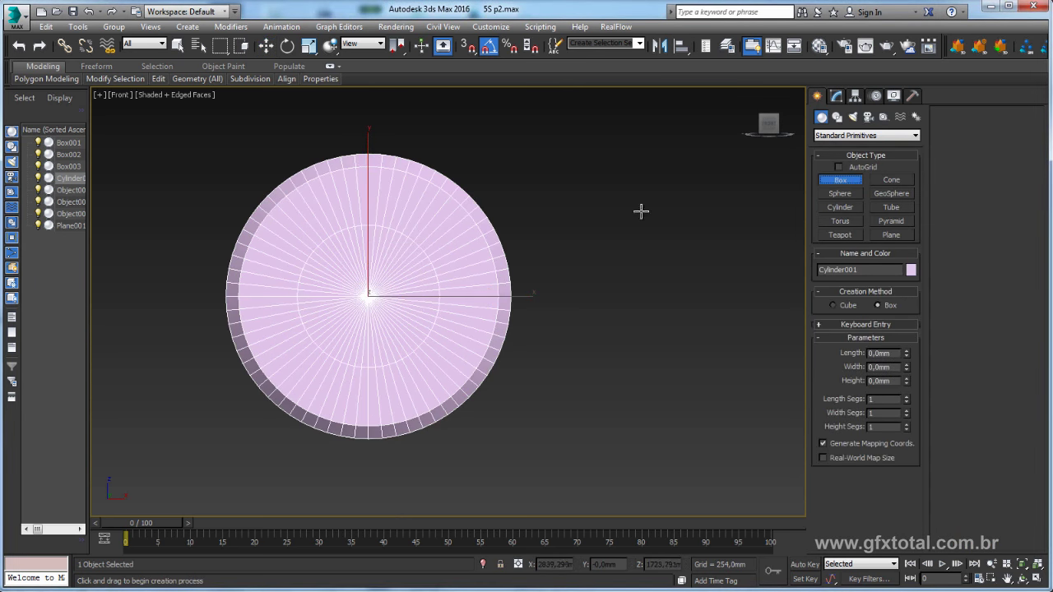
{"action": "left_click_drag", "start_coordinate": [577, 167], "coordinate": [595, 384]}
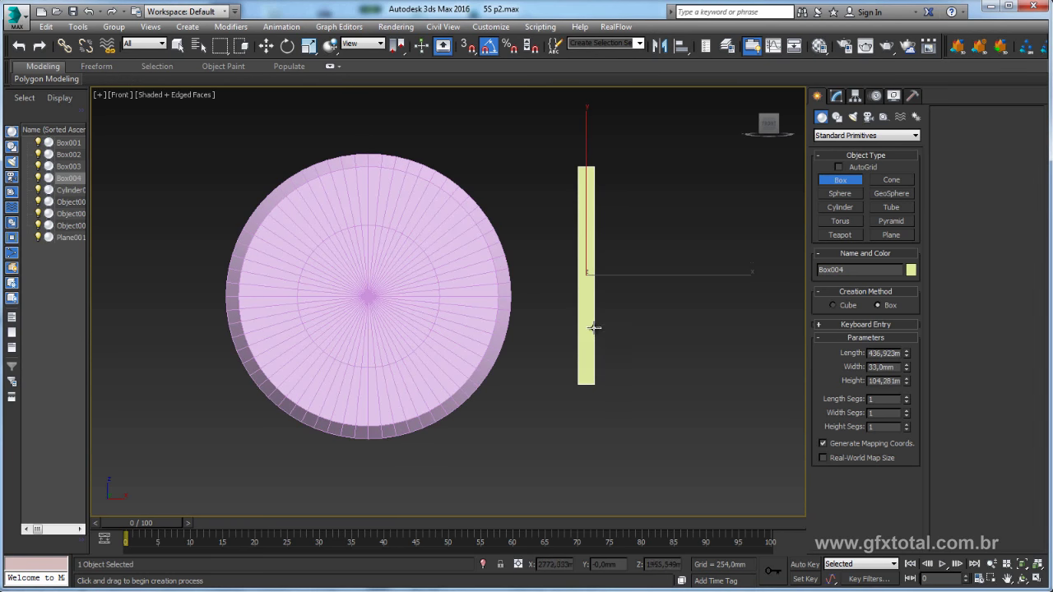
{"action": "key", "text": "w"}
- Rotate a copy of the bar 90° to form a plus sign
{"action": "key", "text": "e"}
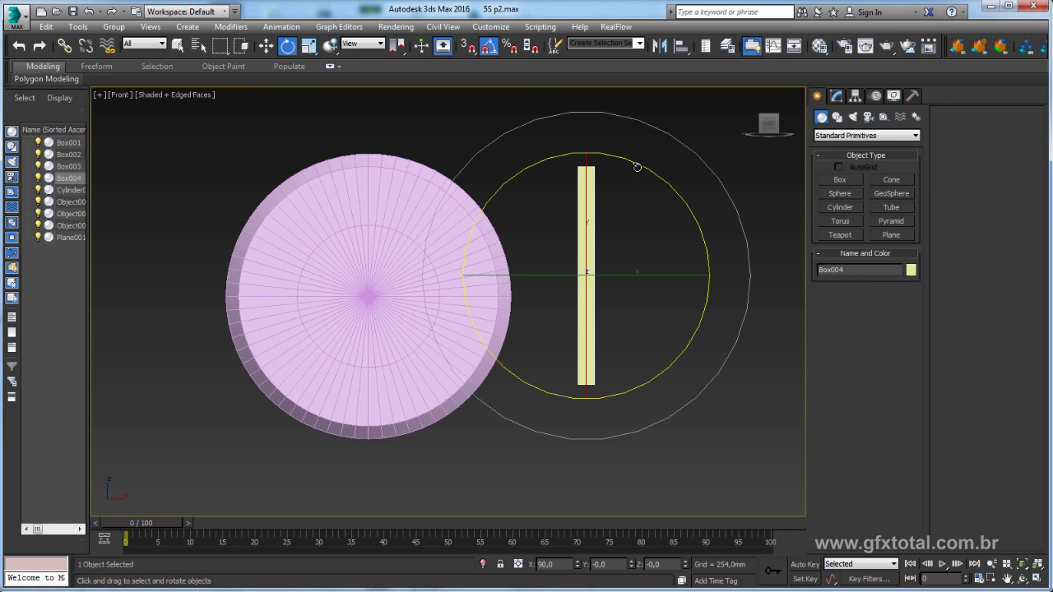
{"action": "left_click_drag", "start_coordinate": [637, 167], "coordinate": [686, 204], "text": "shift"}
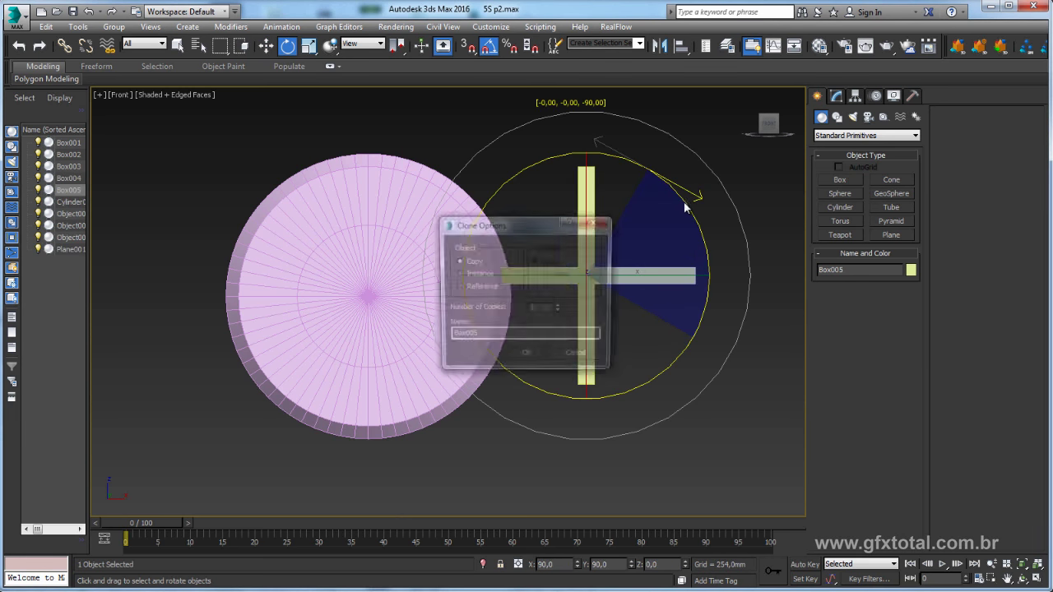
{"action": "left_click", "coordinate": [527, 357]}
{"action": "key", "text": "p"}
{"action": "scroll", "coordinate": [598, 291], "scroll_direction": "up", "scroll_amount": 2}
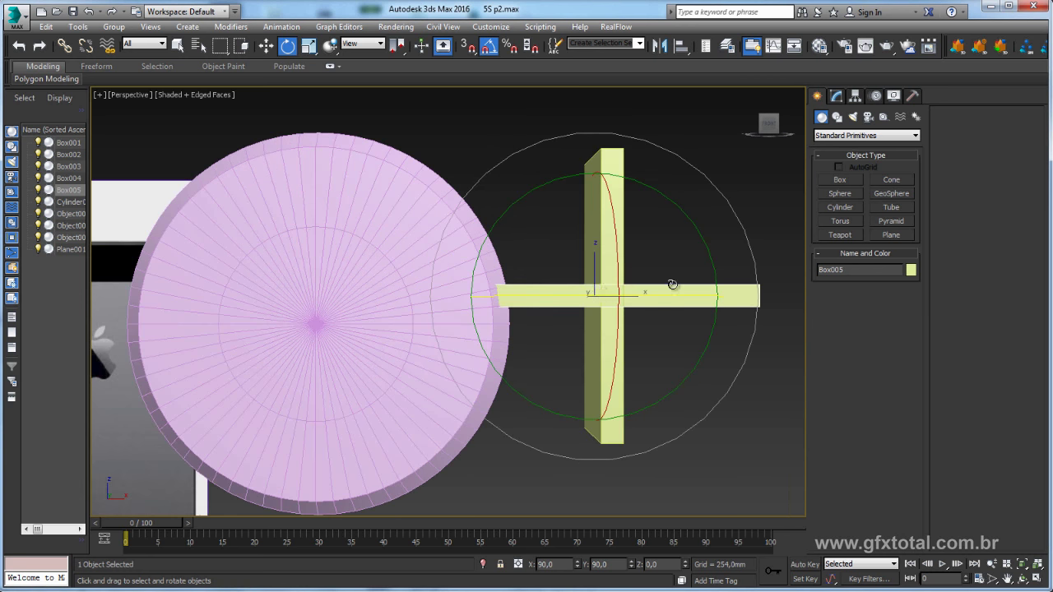
{"action": "mouse_move", "coordinate": [672, 282]}
{"action": "middle_mouse_down", "text": "alt"}
{"action": "mouse_move", "coordinate": [604, 312]}
{"action": "mouse_move", "coordinate": [649, 307]}
{"action": "mouse_move", "coordinate": [606, 311]}
{"action": "mouse_move", "coordinate": [650, 271]}
{"action": "mouse_move", "coordinate": [670, 273]}
{"action": "middle_mouse_up", "text": "alt"}
{"action": "scroll", "coordinate": [653, 270], "scroll_direction": "down", "scroll_amount": 3}
{"action": "scroll", "coordinate": [670, 272], "scroll_direction": "up", "scroll_amount": 2}
- Copy the bar down below the cross and select the vertical bar Box004
{"action": "key", "text": "w"}
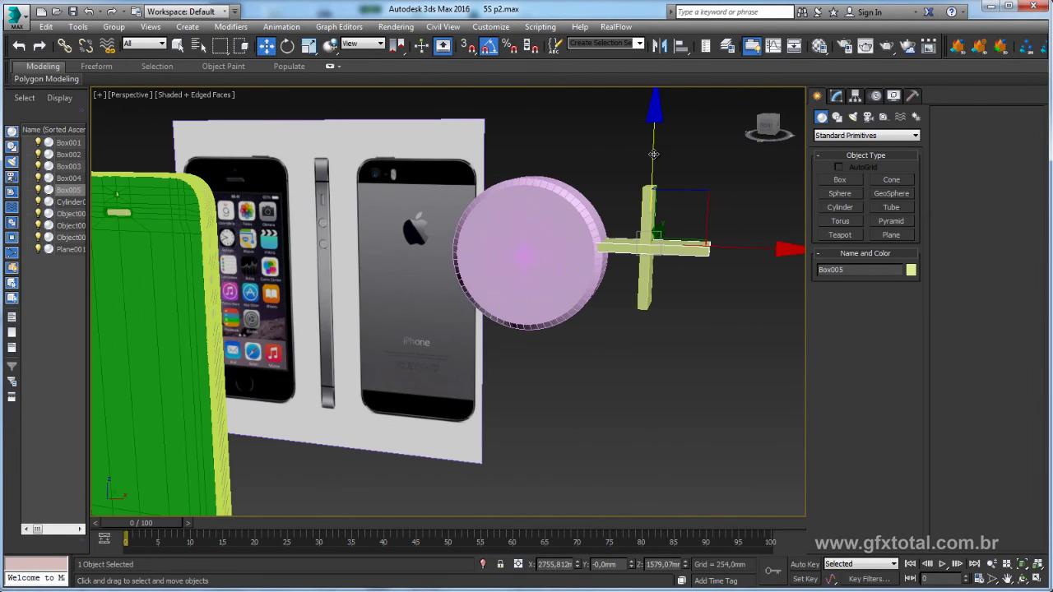
{"action": "left_click_drag", "start_coordinate": [650, 246], "coordinate": [647, 386], "text": "shift"}
{"action": "left_click", "coordinate": [531, 355]}
{"action": "middle_click_drag", "start_coordinate": [769, 274], "coordinate": [634, 291], "text": "alt"}
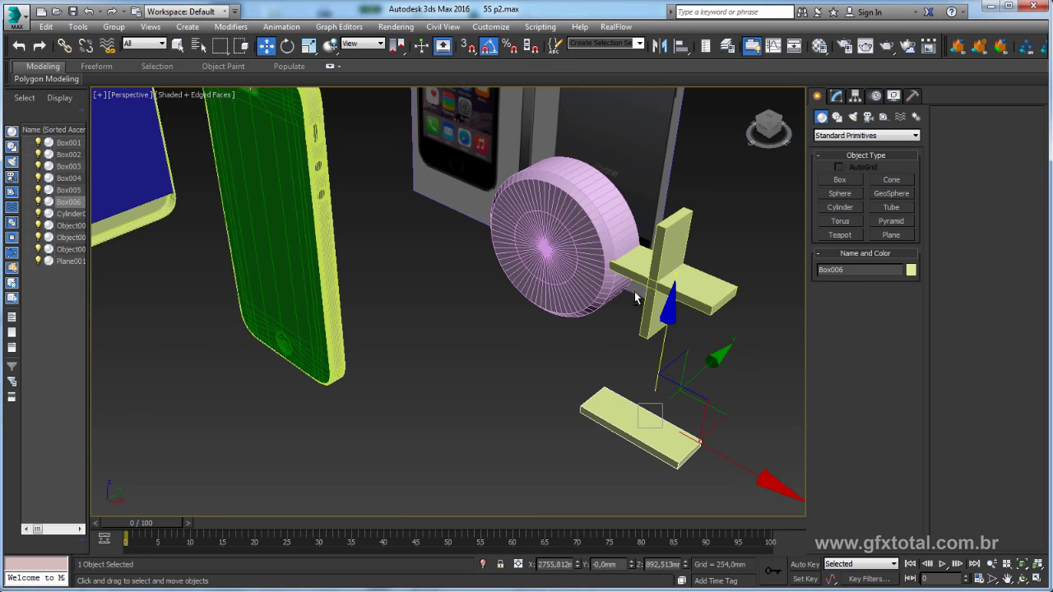
{"action": "left_click", "coordinate": [672, 246]}
{"action": "scroll", "coordinate": [672, 244], "scroll_direction": "up", "scroll_amount": 3}
{"action": "middle_click_drag", "start_coordinate": [672, 244], "coordinate": [665, 239], "text": "alt"}
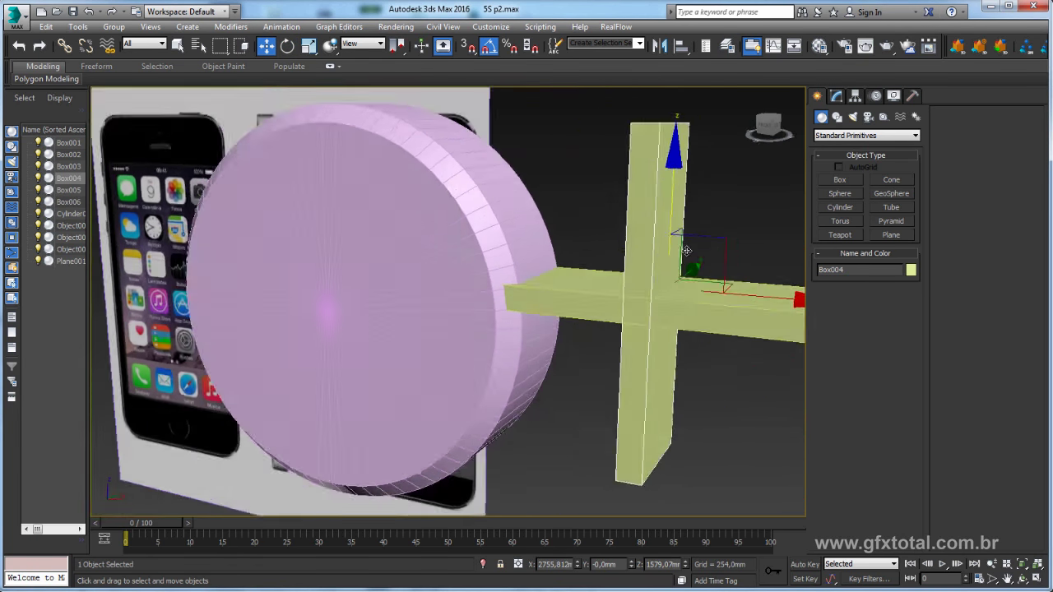
{"action": "scroll", "coordinate": [664, 240], "scroll_direction": "up", "scroll_amount": 2}
{"action": "right_click", "coordinate": [665, 239]}
- Convert Box004 to Editable Poly and connect its four long edges with two pinched loops
{"action": "mouse_move", "coordinate": [695, 361]}
{"action": "left_click", "coordinate": [829, 374]}
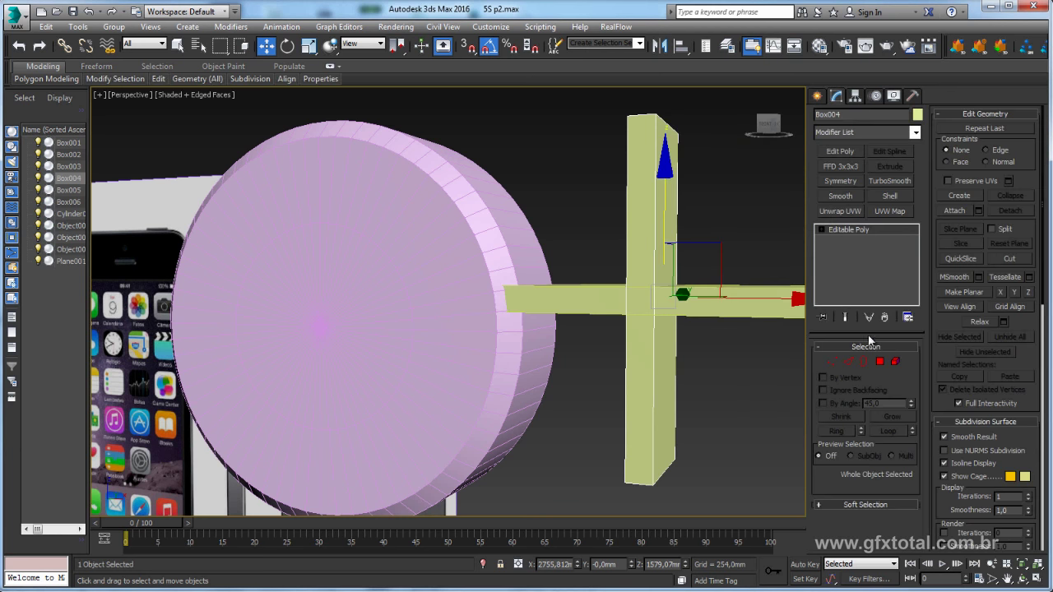
{"action": "left_click", "coordinate": [848, 362]}
{"action": "left_click_drag", "start_coordinate": [752, 341], "coordinate": [499, 369]}
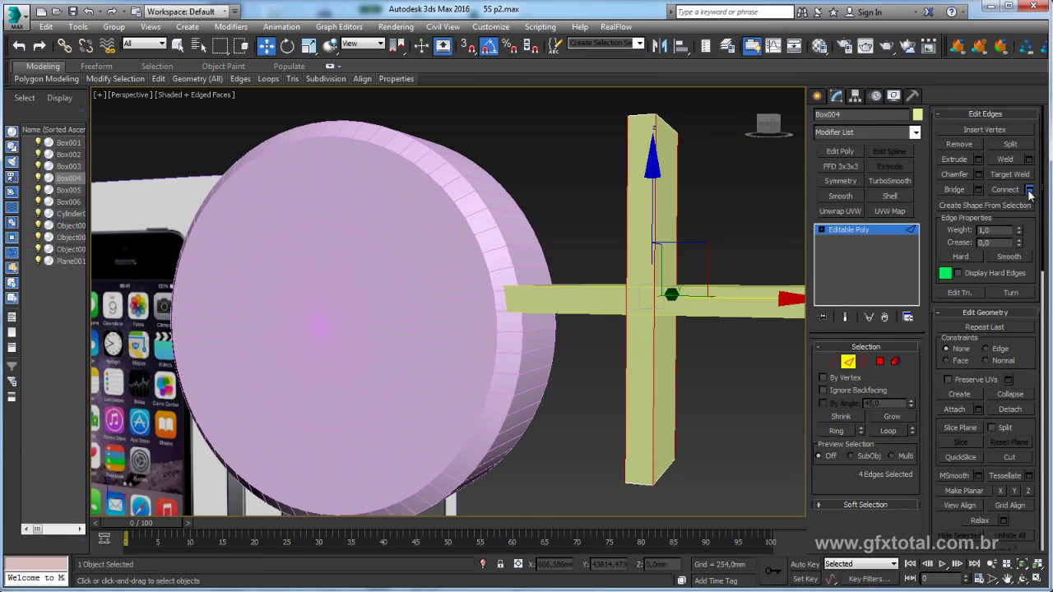
{"action": "left_click", "coordinate": [1029, 190]}
{"action": "mouse_move", "coordinate": [631, 261]}
{"action": "left_mouse_down"}
{"action": "mouse_move", "coordinate": [631, 252]}
{"action": "mouse_move", "coordinate": [631, 293]}
{"action": "left_mouse_up"}
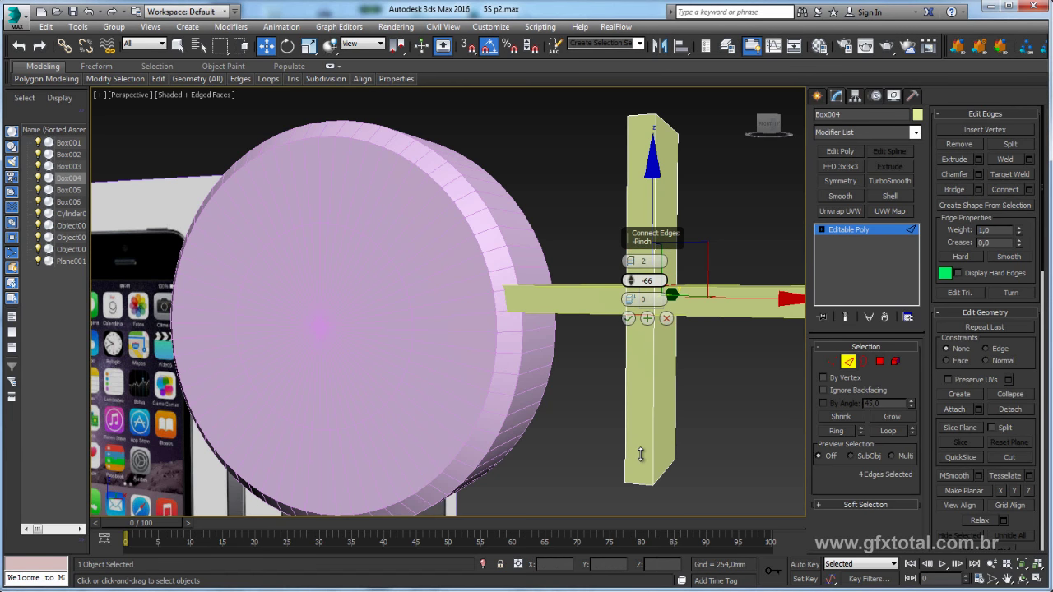
{"action": "mouse_move", "coordinate": [568, 335]}
{"action": "middle_mouse_down", "text": "alt"}
{"action": "mouse_move", "coordinate": [661, 329]}
{"action": "mouse_move", "coordinate": [657, 318]}
{"action": "mouse_move", "coordinate": [600, 321]}
{"action": "middle_mouse_up", "text": "alt"}
{"action": "left_click", "coordinate": [629, 315]}
- Extrude the bar's two middle side faces 203.53 mm into horizontal arms
{"action": "key", "text": "6"}
{"action": "key", "text": "4"}
{"action": "left_click", "coordinate": [639, 312], "text": "ctrl"}
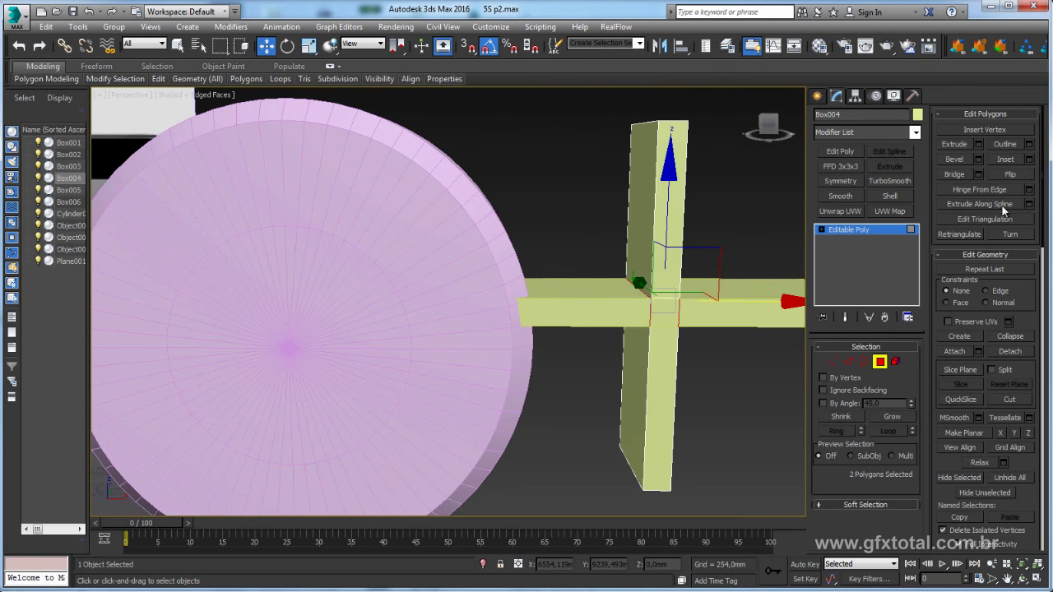
{"action": "left_click", "coordinate": [979, 145]}
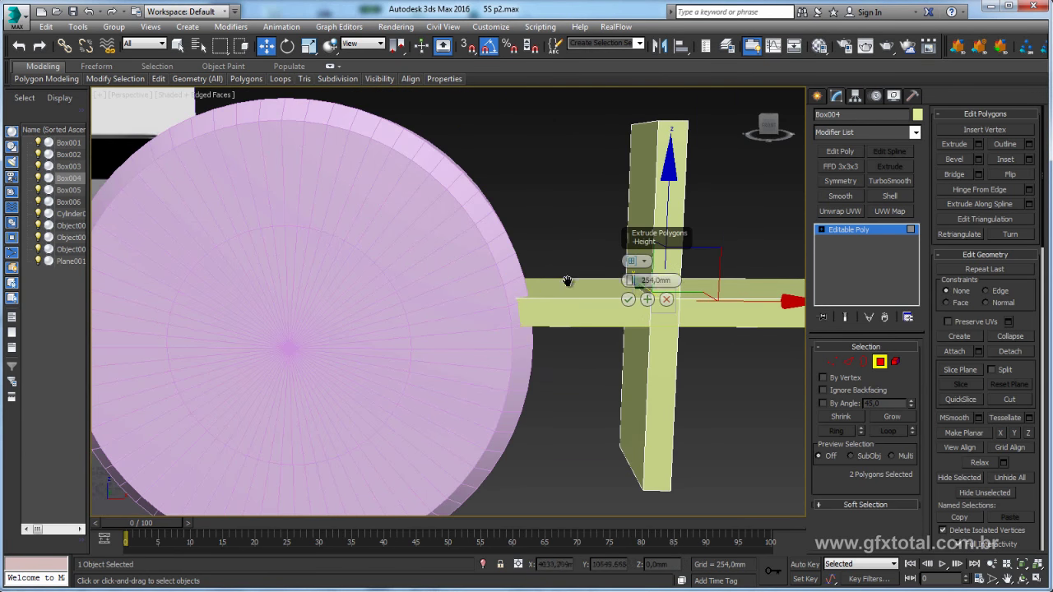
{"action": "middle_click_drag", "start_coordinate": [566, 282], "coordinate": [366, 304], "text": "alt"}
{"action": "left_click_drag", "start_coordinate": [630, 281], "coordinate": [631, 284]}
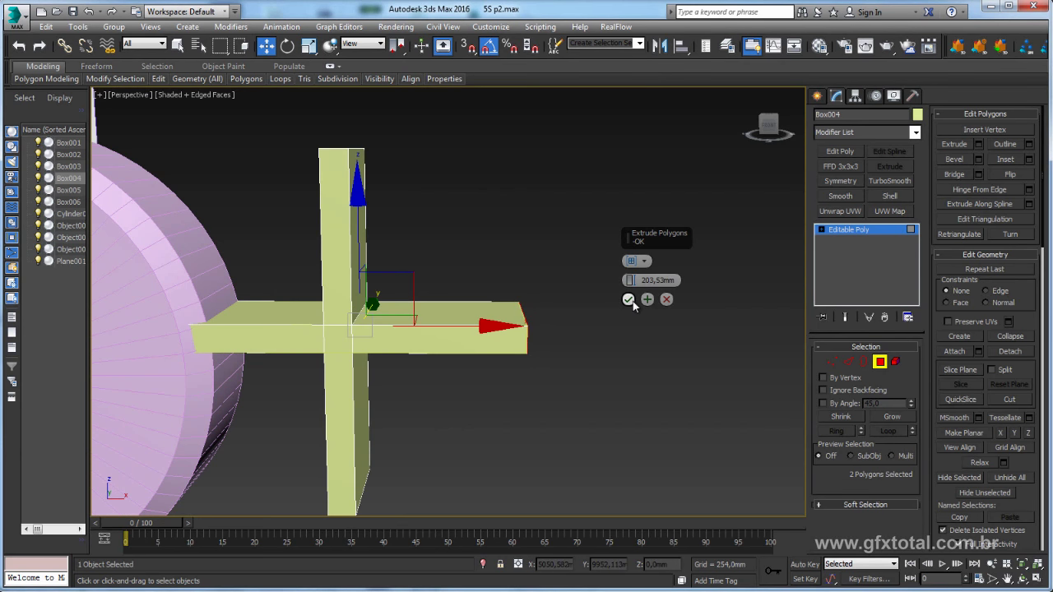
{"action": "left_click", "coordinate": [628, 300]}
{"action": "middle_click_drag", "start_coordinate": [626, 305], "coordinate": [835, 230], "text": "alt"}
- Delete the separate horizontal box Box005 and reselect the one-piece cross
{"action": "left_click", "coordinate": [848, 229]}
{"action": "middle_click_drag", "start_coordinate": [626, 282], "coordinate": [511, 274], "text": "alt"}
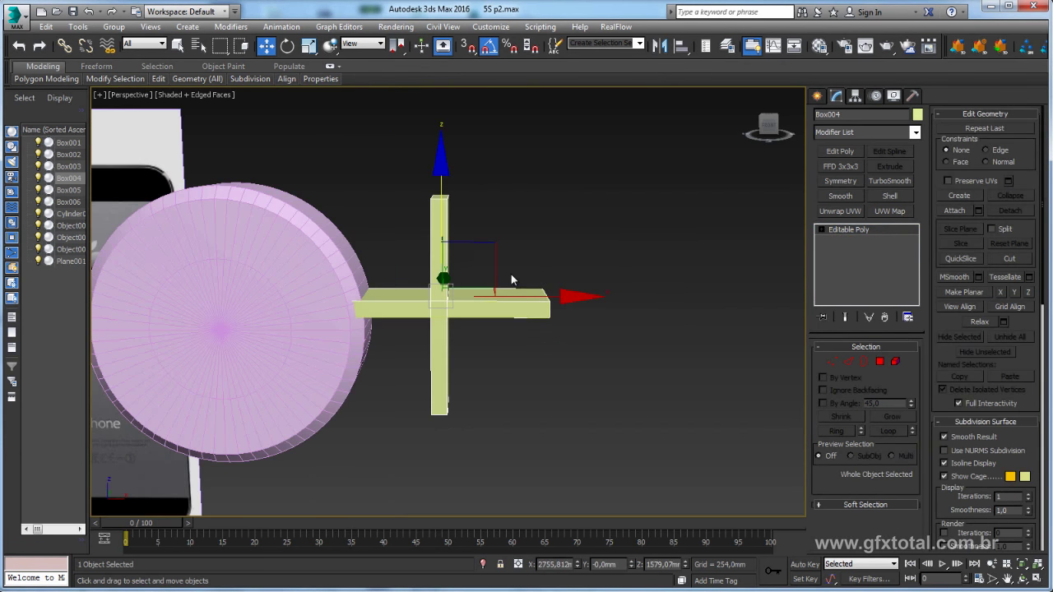
{"action": "mouse_move", "coordinate": [441, 195]}
{"action": "left_mouse_down"}
{"action": "mouse_move", "coordinate": [441, 317]}
{"action": "mouse_move", "coordinate": [447, 184]}
{"action": "left_mouse_up"}
{"action": "left_click", "coordinate": [494, 320]}
{"action": "key", "text": "Delete"}
{"action": "left_click", "coordinate": [440, 351]}
- Center the cross on the upper disc with Align
{"action": "scroll", "coordinate": [689, 212], "scroll_direction": "down", "scroll_amount": 5}
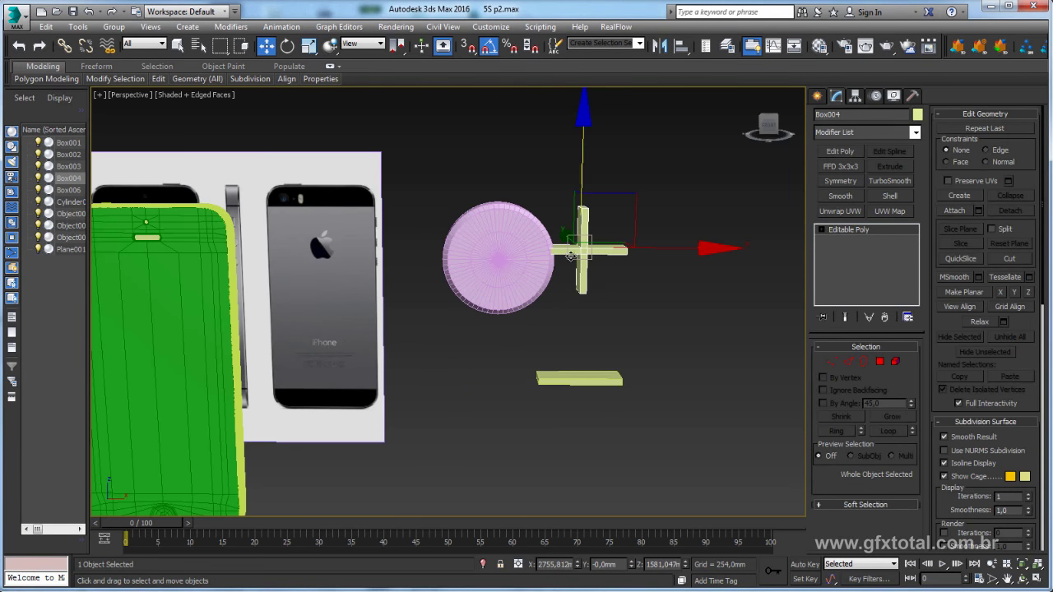
{"action": "mouse_move", "coordinate": [587, 294]}
{"action": "middle_mouse_down", "text": "alt"}
{"action": "mouse_move", "coordinate": [600, 294]}
{"action": "mouse_move", "coordinate": [532, 319]}
{"action": "middle_mouse_up", "text": "alt"}
{"action": "key", "text": "alt+a"}
{"action": "left_click", "coordinate": [527, 288]}
{"action": "left_click", "coordinate": [727, 370]}
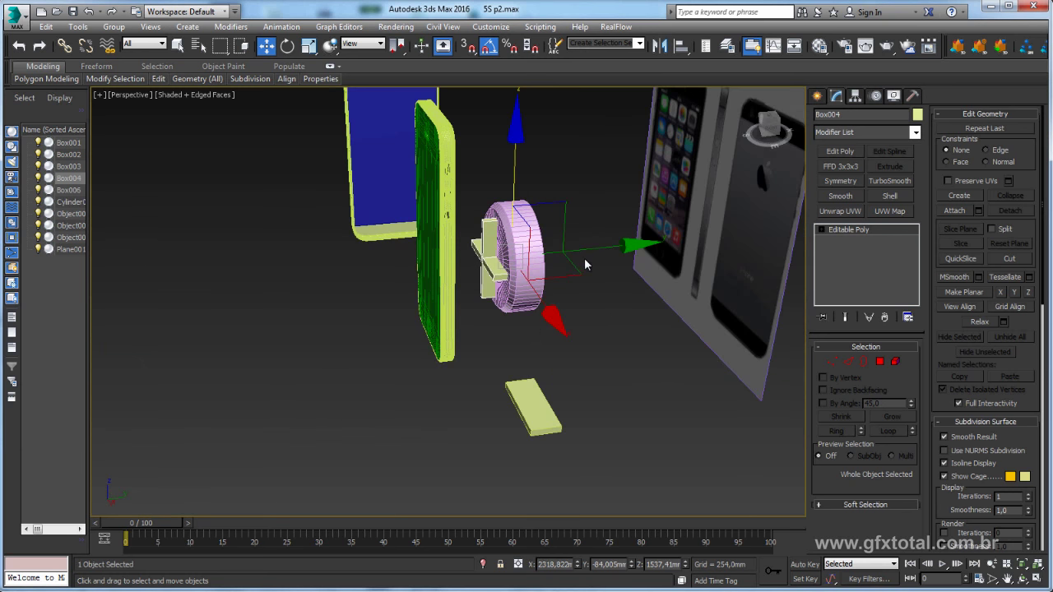
- Make a copy of the disc below the original to form the lower cylinder
{"action": "scroll", "coordinate": [526, 246], "scroll_direction": "up", "scroll_amount": 5}
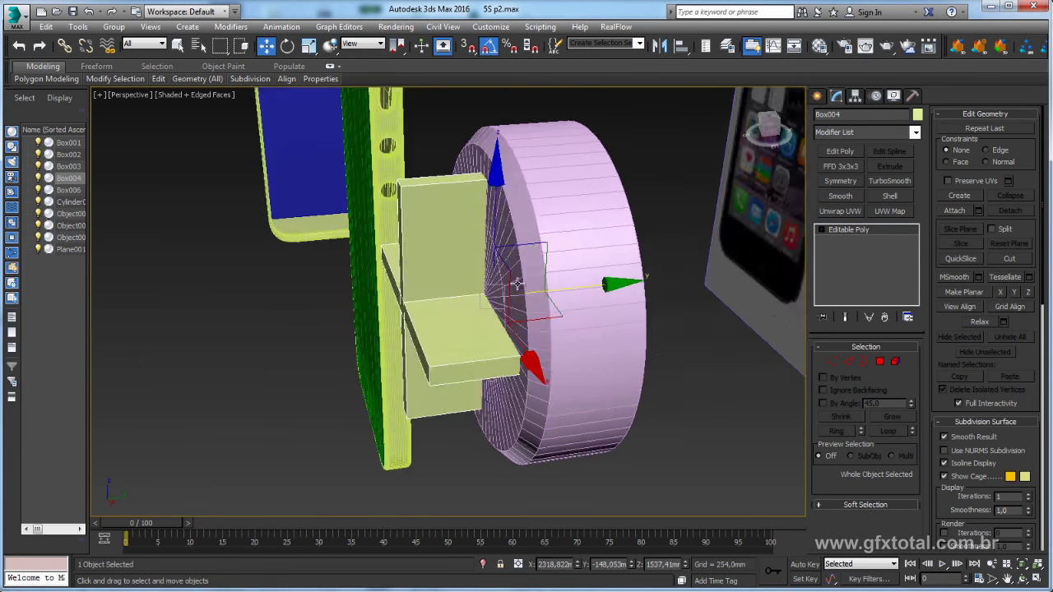
{"action": "scroll", "coordinate": [523, 245], "scroll_direction": "up", "scroll_amount": 3}
{"action": "mouse_move", "coordinate": [522, 245]}
{"action": "middle_mouse_down", "text": "alt"}
{"action": "mouse_move", "coordinate": [565, 304]}
{"action": "mouse_move", "coordinate": [628, 360]}
{"action": "mouse_move", "coordinate": [655, 338]}
{"action": "middle_mouse_up", "text": "alt"}
{"action": "scroll", "coordinate": [623, 345], "scroll_direction": "down", "scroll_amount": 3}
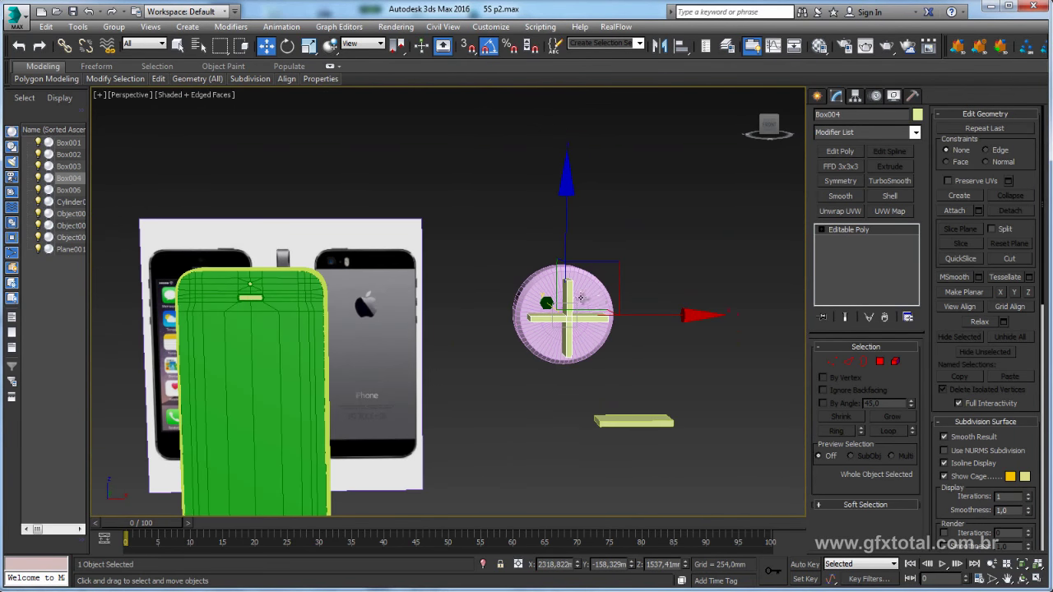
{"action": "left_click", "coordinate": [605, 288]}
{"action": "left_click_drag", "start_coordinate": [562, 238], "coordinate": [563, 350], "text": "shift"}
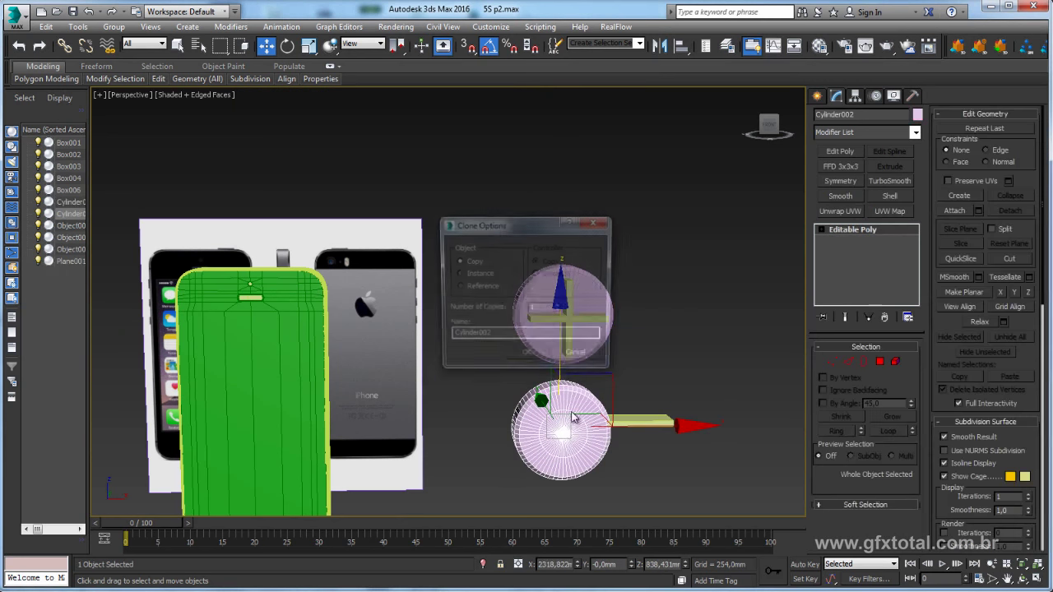
{"action": "left_click", "coordinate": [530, 361]}
- Align the spare flat bar box so it is centered on the lower cylinder
{"action": "middle_click_drag", "start_coordinate": [670, 383], "coordinate": [629, 449], "text": "alt"}
{"action": "left_click", "coordinate": [625, 455]}
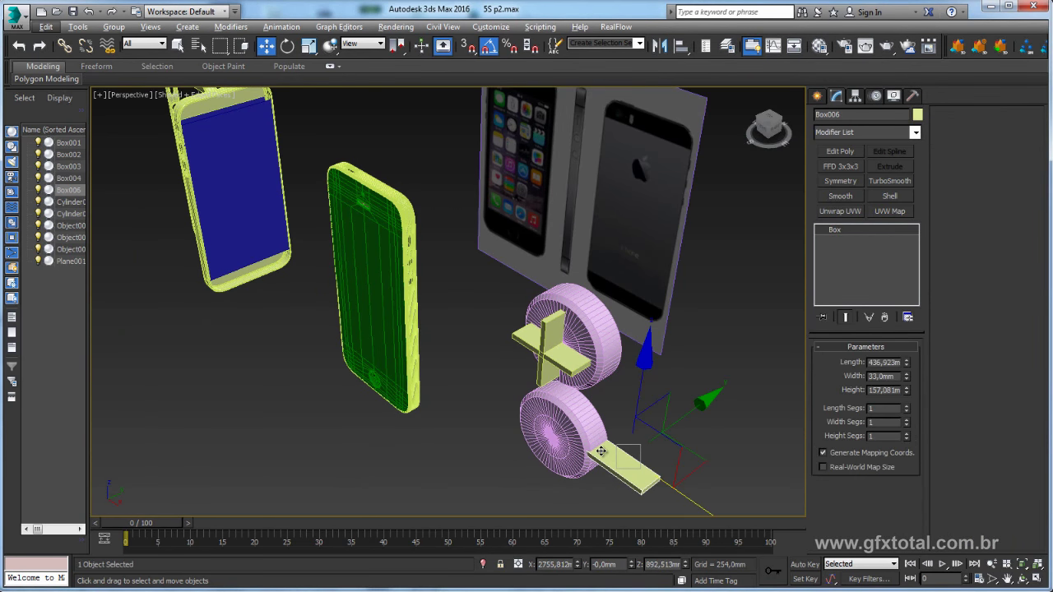
{"action": "middle_click_drag", "start_coordinate": [601, 450], "coordinate": [540, 357], "text": "alt"}
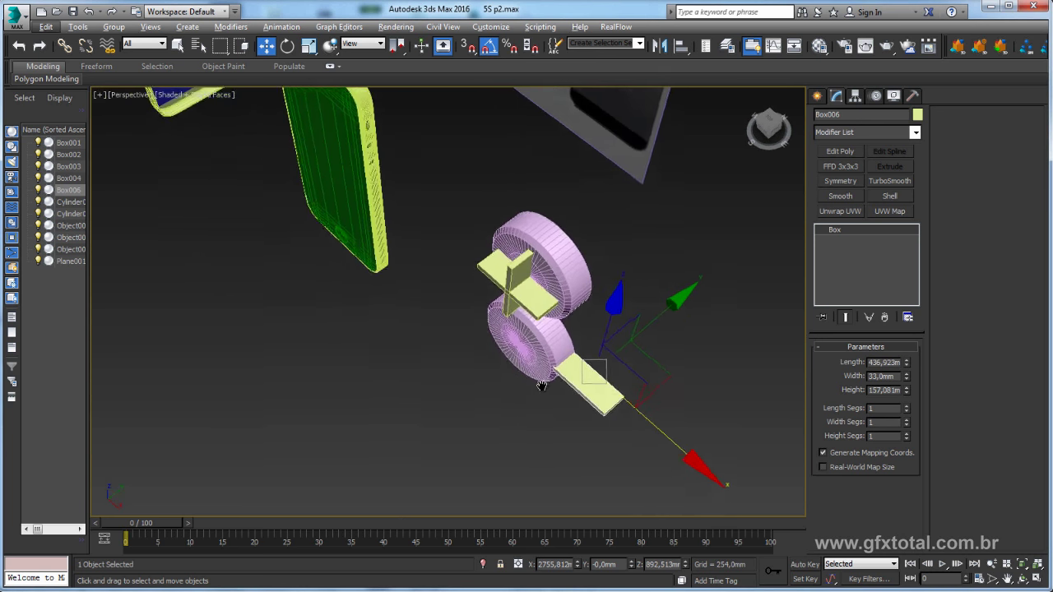
{"action": "left_click", "coordinate": [687, 46]}
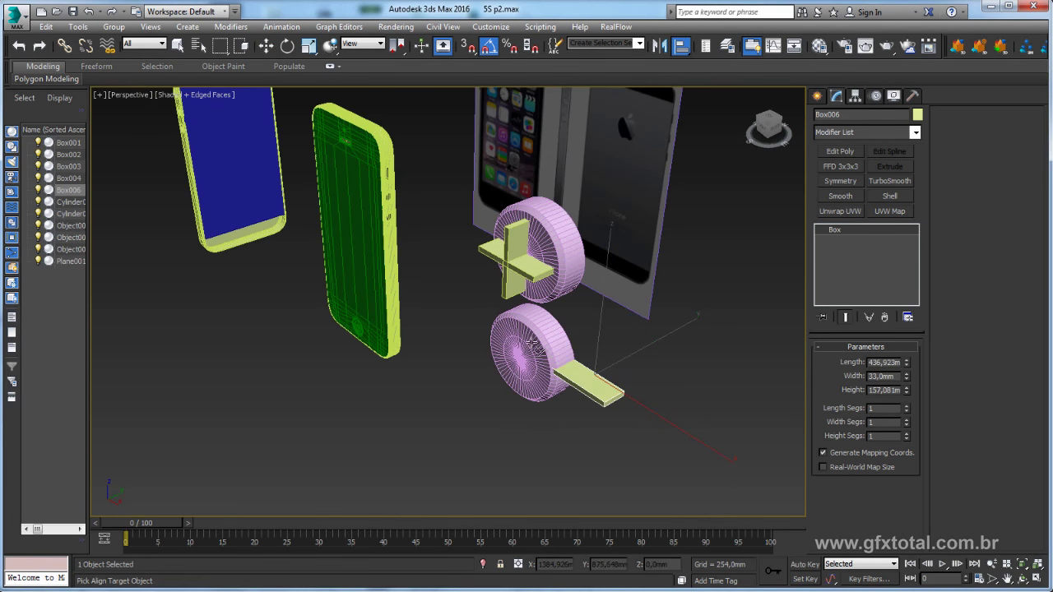
{"action": "left_click", "coordinate": [534, 345]}
{"action": "left_click", "coordinate": [705, 362]}
- Slide the bar along Y into the cylinder's face, checking it in Top wireframe view
{"action": "middle_click_drag", "start_coordinate": [705, 362], "coordinate": [593, 323], "text": "alt"}
{"action": "scroll", "coordinate": [593, 323], "scroll_direction": "up", "scroll_amount": 3}
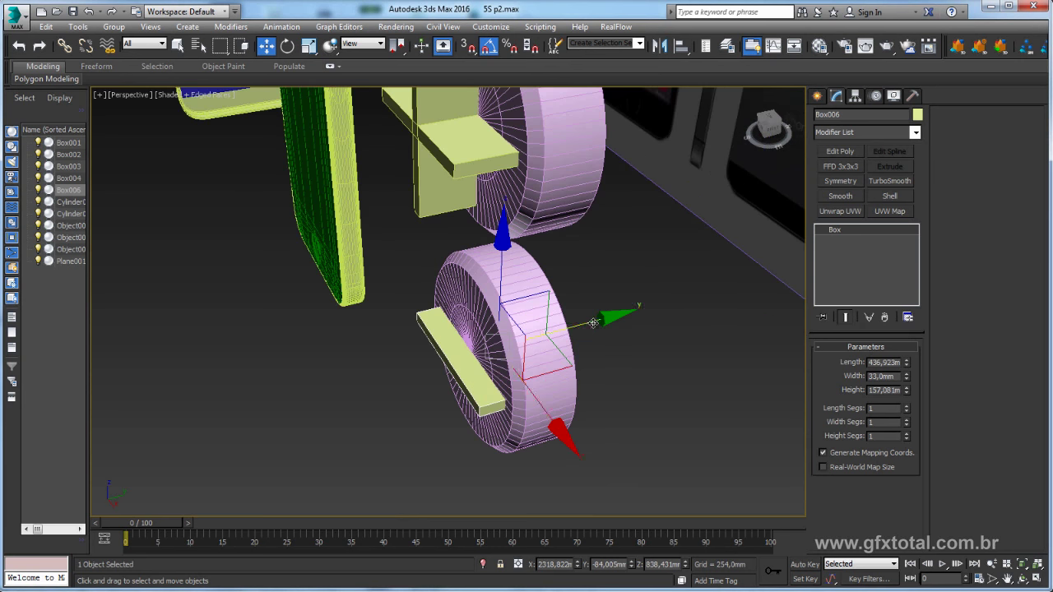
{"action": "left_click_drag", "start_coordinate": [593, 323], "coordinate": [509, 252]}
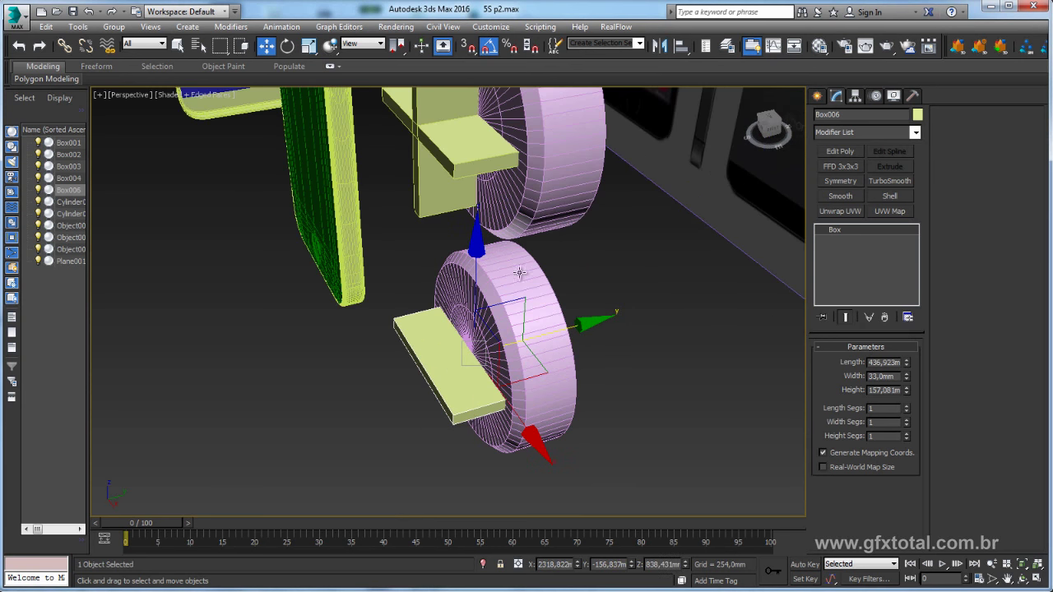
{"action": "key", "text": "t"}
{"action": "key", "text": "z"}
{"action": "middle_click_drag", "start_coordinate": [576, 315], "coordinate": [606, 322]}
{"action": "key", "text": "F3"}
{"action": "left_click_drag", "start_coordinate": [490, 134], "coordinate": [489, 136]}
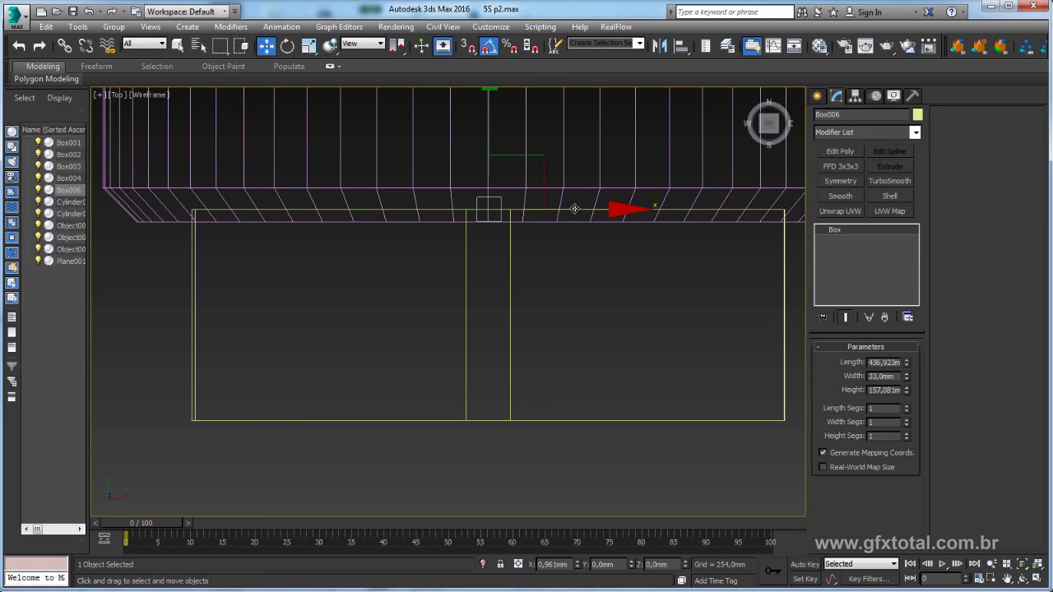
{"action": "mouse_move", "coordinate": [621, 300]}
{"action": "middle_mouse_down"}
{"action": "mouse_move", "coordinate": [670, 413]}
{"action": "mouse_move", "coordinate": [657, 356]}
{"action": "mouse_move", "coordinate": [629, 307]}
{"action": "mouse_move", "coordinate": [606, 348]}
{"action": "mouse_move", "coordinate": [592, 329]}
{"action": "mouse_move", "coordinate": [602, 334]}
{"action": "middle_mouse_up"}
- Return to the shaded Perspective view and select the top cylinder
{"action": "key", "text": "p"}
{"action": "key", "text": "F3"}
{"action": "scroll", "coordinate": [612, 265], "scroll_direction": "down", "scroll_amount": 2}
{"action": "scroll", "coordinate": [612, 265], "scroll_direction": "down", "scroll_amount": 4}
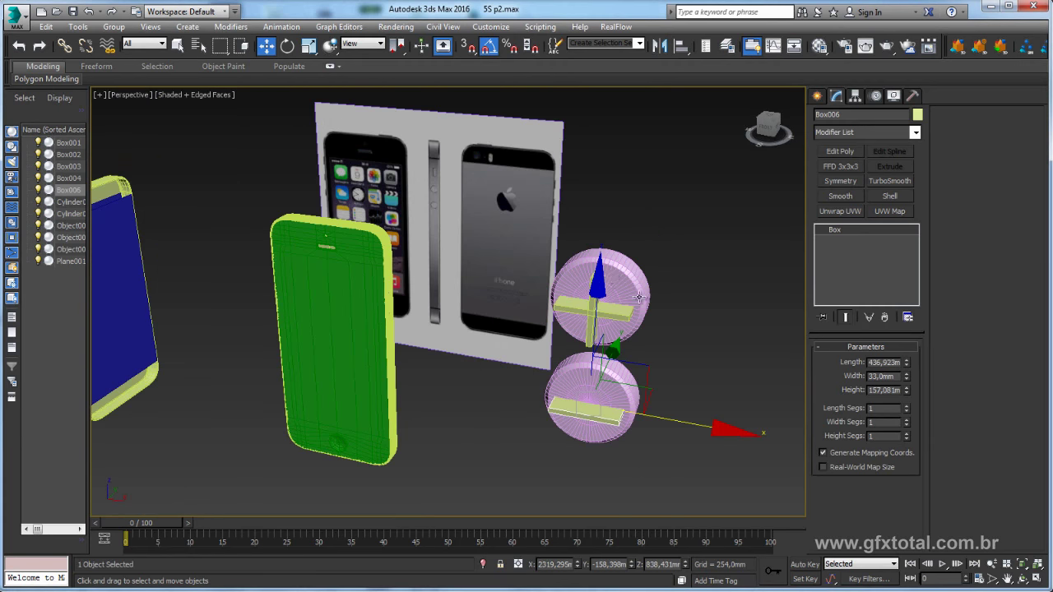
{"action": "left_click", "coordinate": [625, 288]}
{"action": "scroll", "coordinate": [716, 181], "scroll_direction": "up", "scroll_amount": 1}
- Make the top cylinder a Compound Boolean and subtract the cross box from it
{"action": "scroll", "coordinate": [716, 181], "scroll_direction": "up", "scroll_amount": 1}
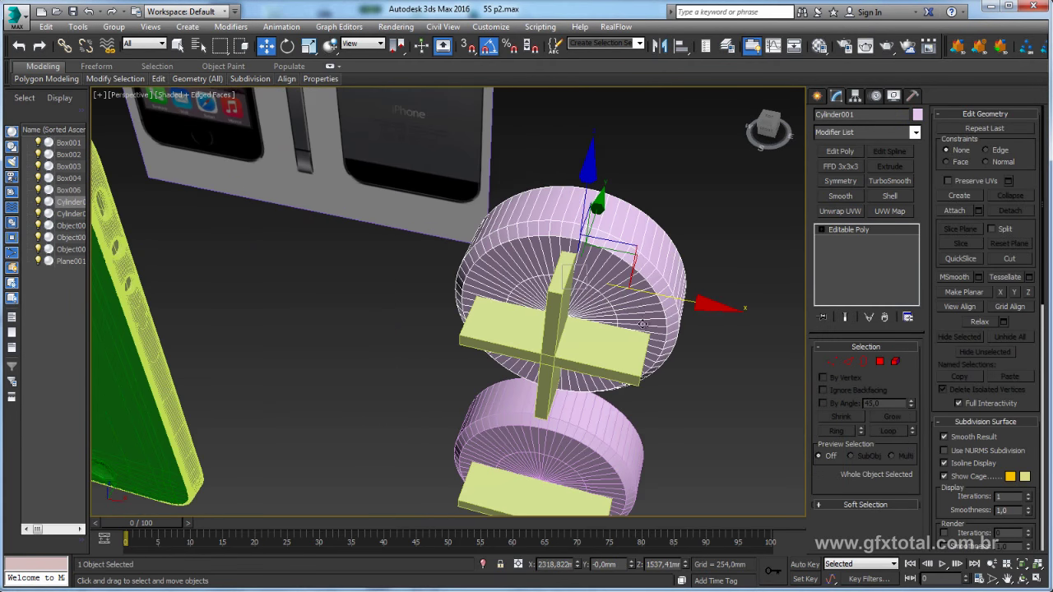
{"action": "scroll", "coordinate": [716, 181], "scroll_direction": "up", "scroll_amount": 2}
{"action": "left_click", "coordinate": [817, 98]}
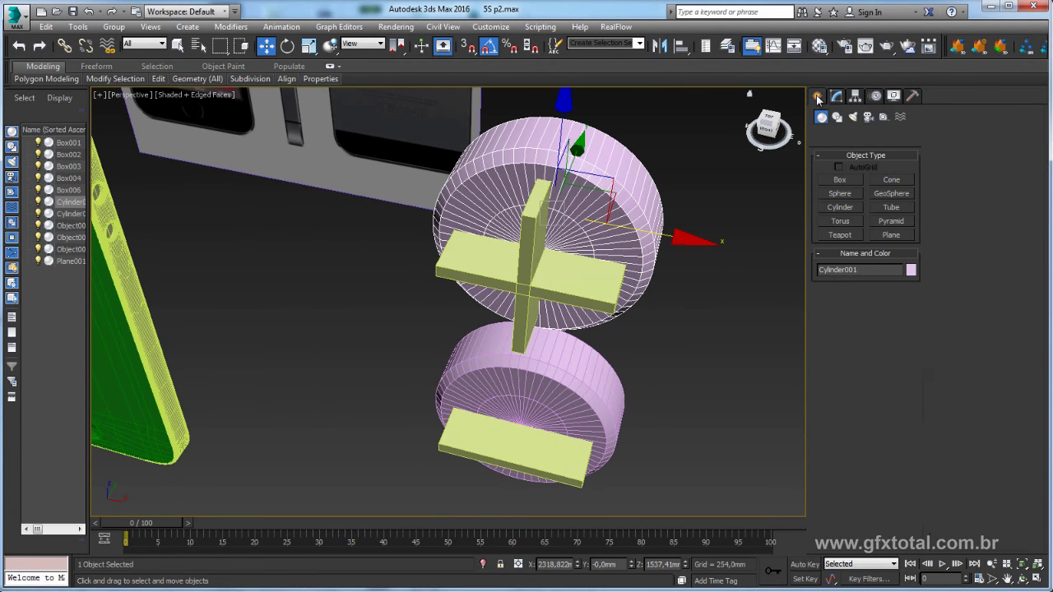
{"action": "left_click", "coordinate": [843, 137]}
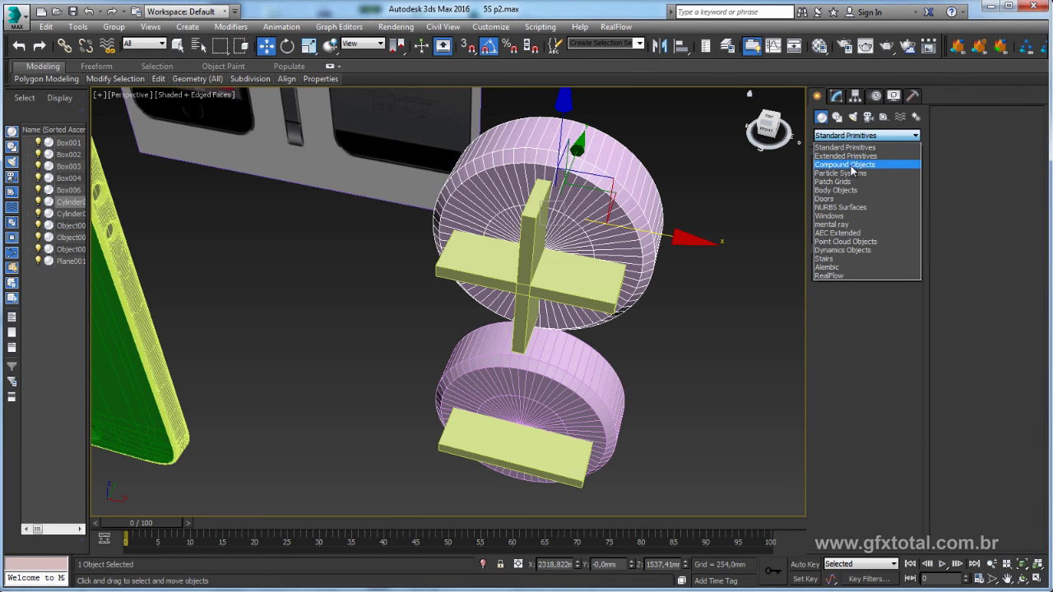
{"action": "left_click", "coordinate": [852, 165]}
{"action": "left_click", "coordinate": [840, 222]}
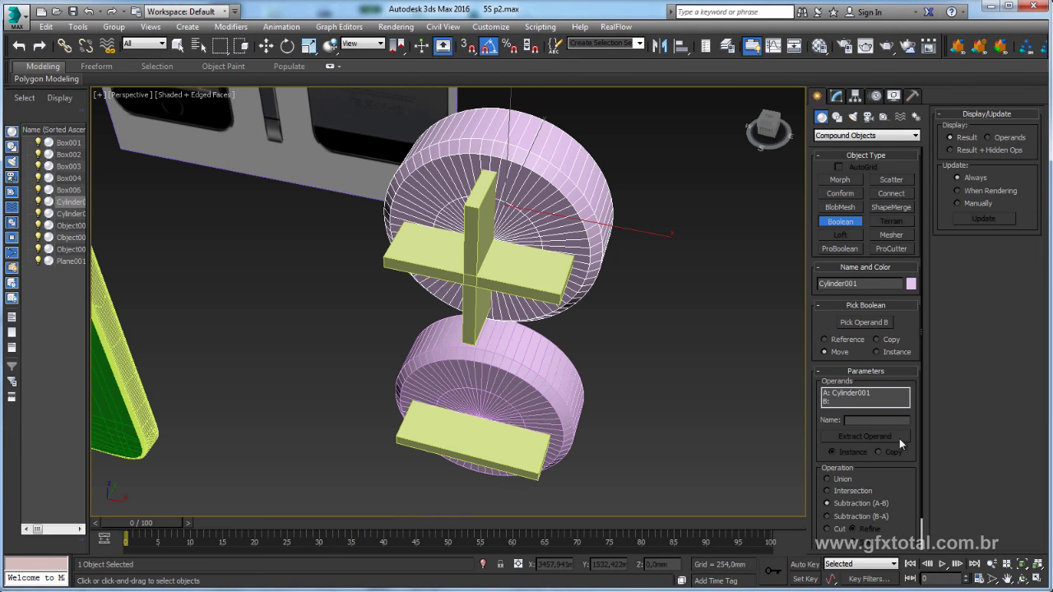
{"action": "scroll", "coordinate": [876, 444], "scroll_direction": "down", "scroll_amount": 2}
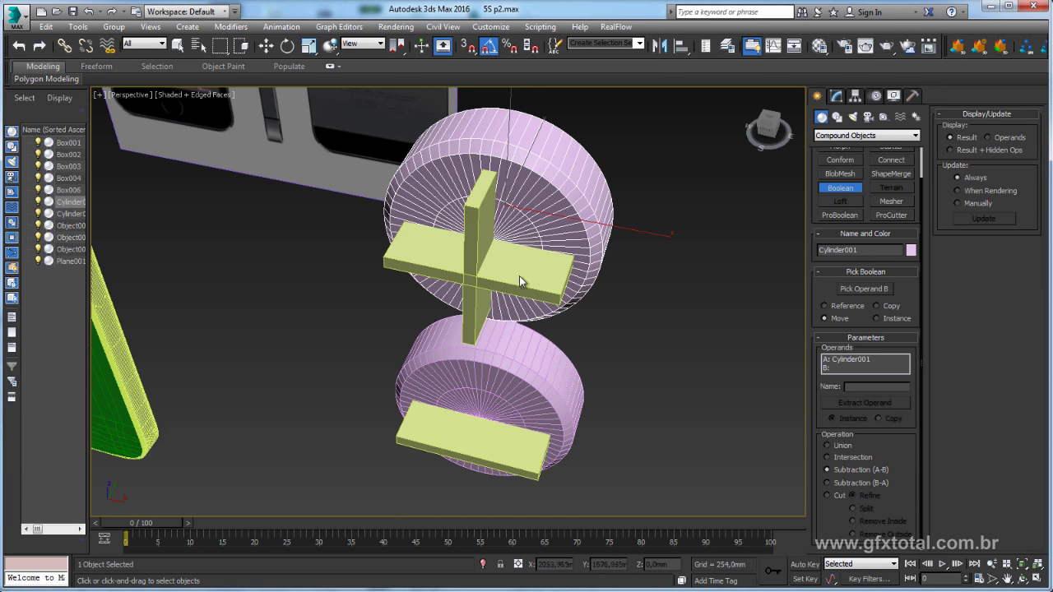
{"action": "left_click", "coordinate": [858, 288]}
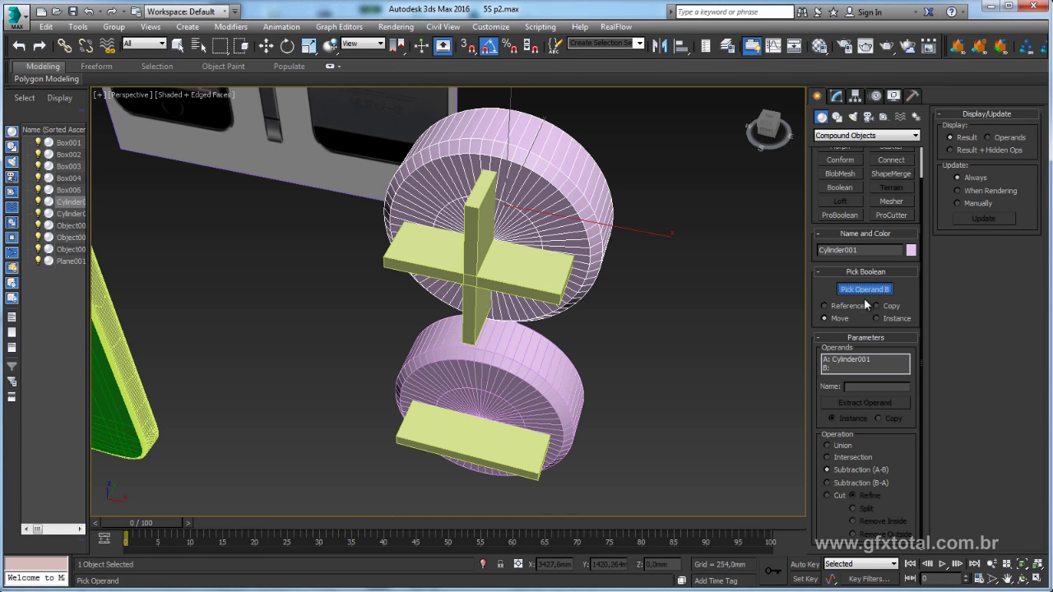
{"action": "left_click", "coordinate": [510, 264]}
{"action": "middle_click_drag", "start_coordinate": [661, 379], "coordinate": [669, 346], "text": "alt"}
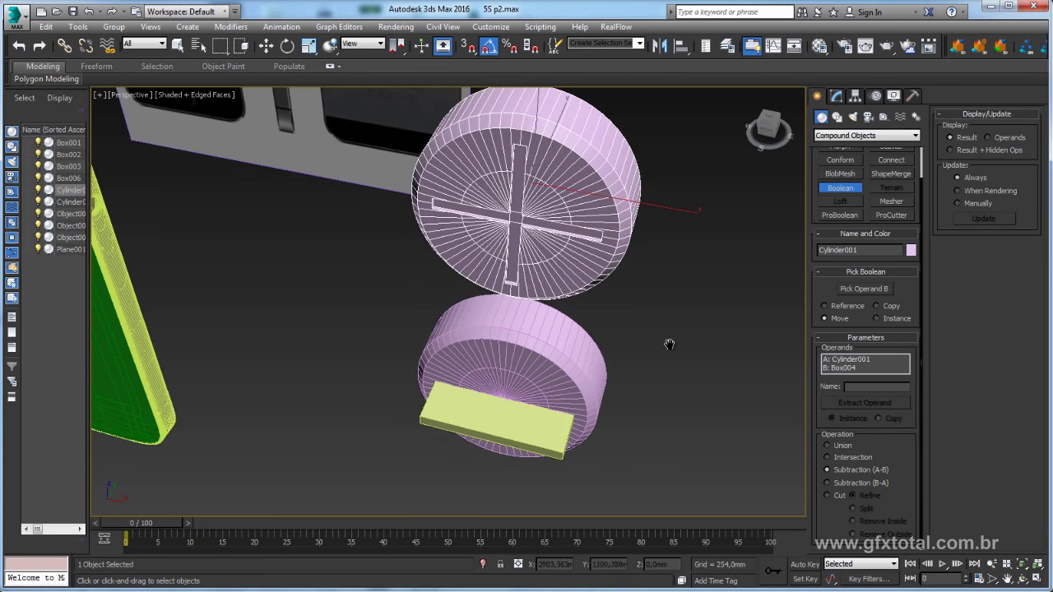
- Apply a Boolean to the lower cylinder, subtracting the bar box
{"action": "key", "text": "w"}
{"action": "left_click", "coordinate": [597, 360]}
{"action": "middle_click_drag", "start_coordinate": [699, 292], "coordinate": [704, 222]}
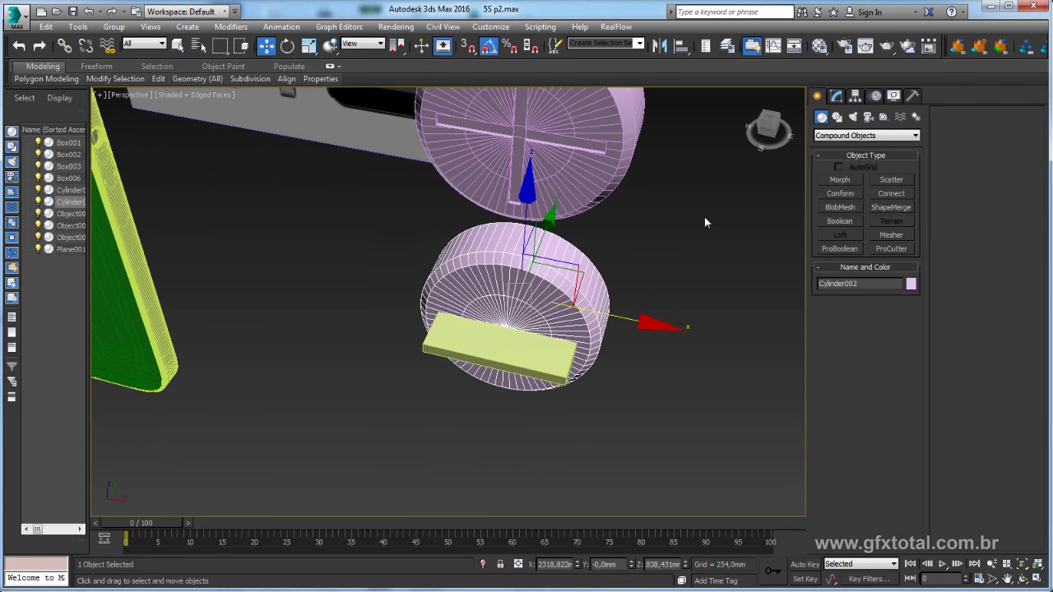
{"action": "left_click", "coordinate": [834, 222]}
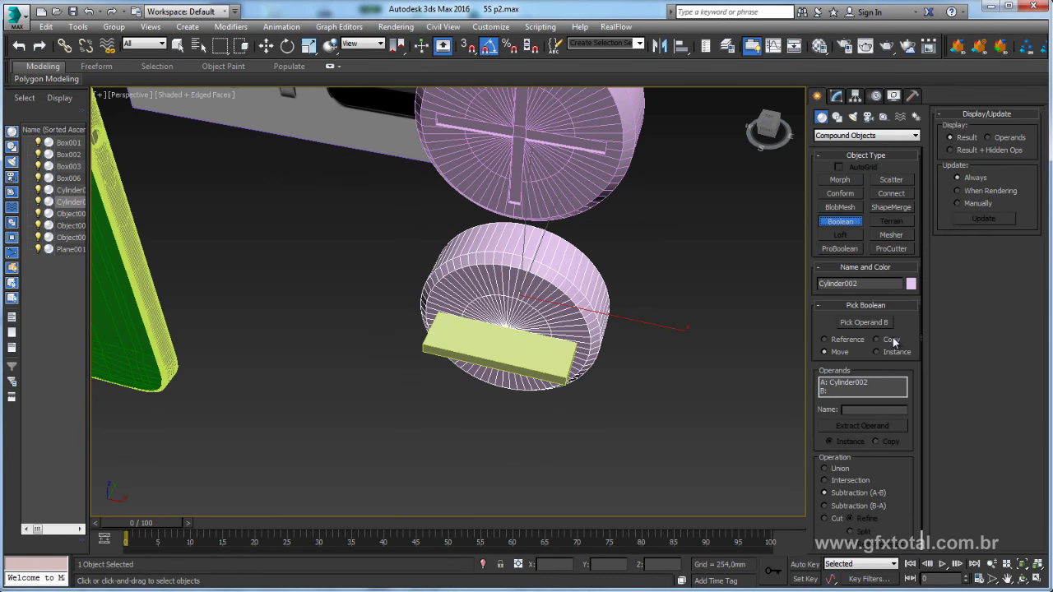
{"action": "left_click", "coordinate": [523, 361]}
{"action": "scroll", "coordinate": [645, 394], "scroll_direction": "down", "scroll_amount": 5}
{"action": "mouse_move", "coordinate": [645, 425]}
{"action": "middle_mouse_down", "text": "alt"}
{"action": "mouse_move", "coordinate": [682, 360]}
{"action": "mouse_move", "coordinate": [630, 390]}
{"action": "mouse_move", "coordinate": [678, 388]}
{"action": "mouse_move", "coordinate": [684, 335]}
{"action": "mouse_move", "coordinate": [647, 353]}
{"action": "middle_mouse_up", "text": "alt"}
{"action": "scroll", "coordinate": [651, 391], "scroll_direction": "down", "scroll_amount": 3}
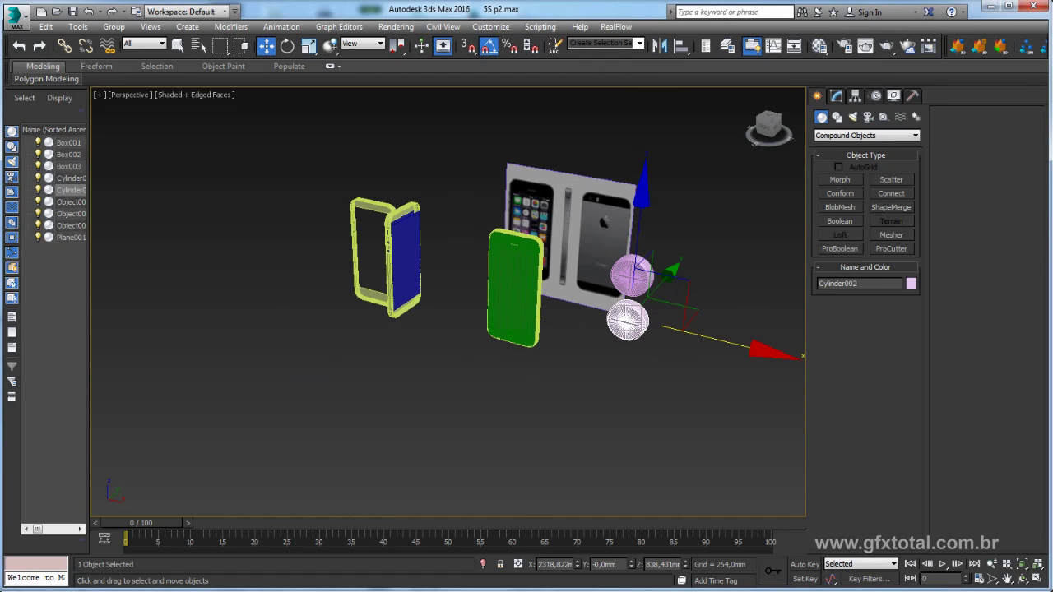
- Check the reference photo of the side buttons, then orbit around the phone parts
{"action": "key", "text": "alt+Tab"}
{"action": "scroll", "coordinate": [513, 308], "scroll_direction": "up", "scroll_amount": 1}
{"action": "scroll", "coordinate": [904, 272], "scroll_direction": "up", "scroll_amount": 1}
{"action": "scroll", "coordinate": [893, 299], "scroll_direction": "up", "scroll_amount": 1}
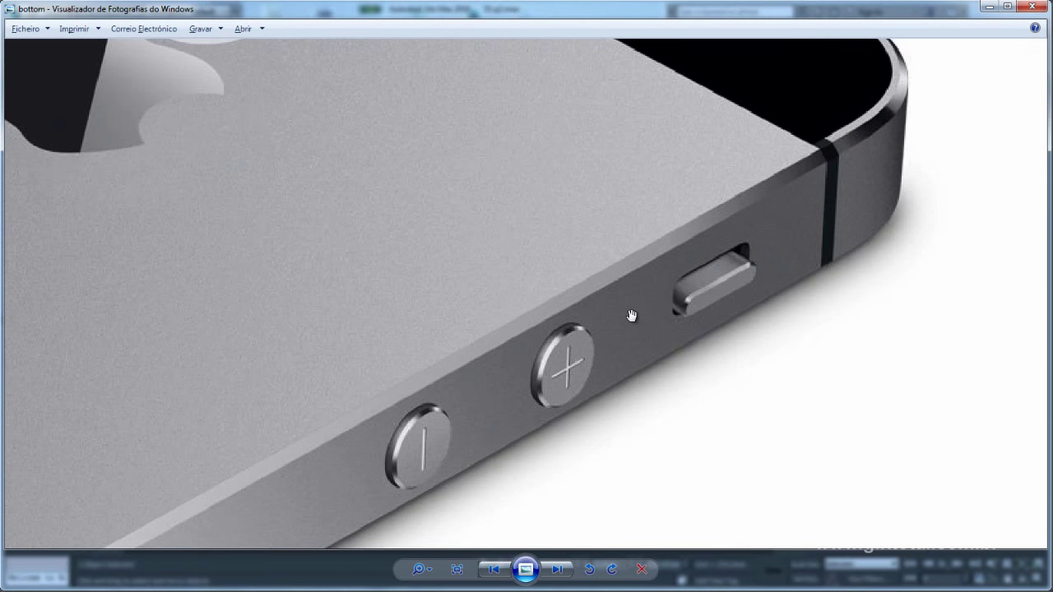
{"action": "scroll", "coordinate": [672, 319], "scroll_direction": "up", "scroll_amount": 1}
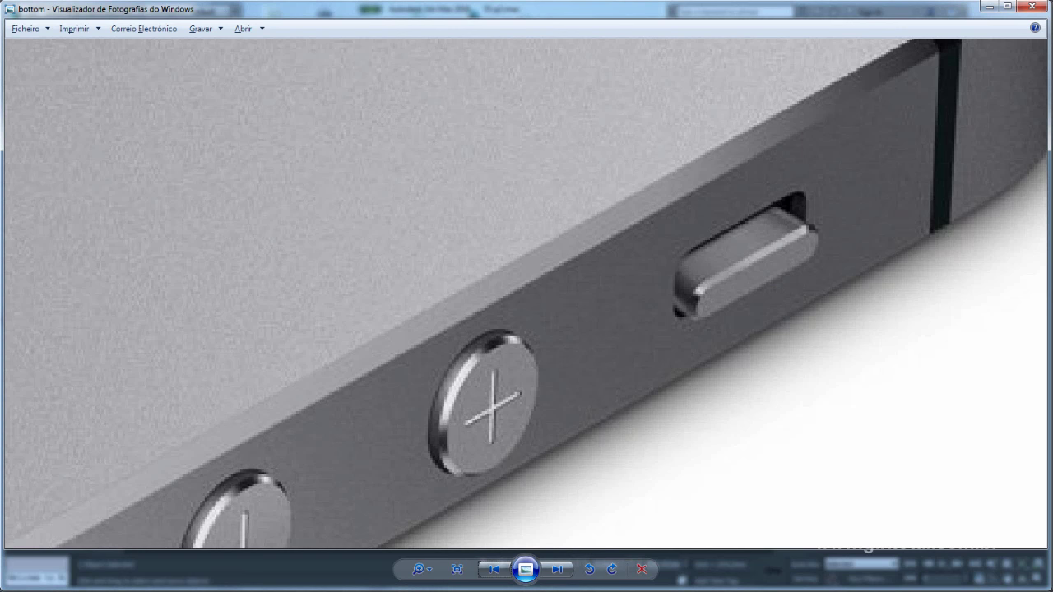
{"action": "key", "text": "alt+Tab"}
{"action": "middle_click_drag", "start_coordinate": [613, 386], "coordinate": [534, 398], "text": "alt"}
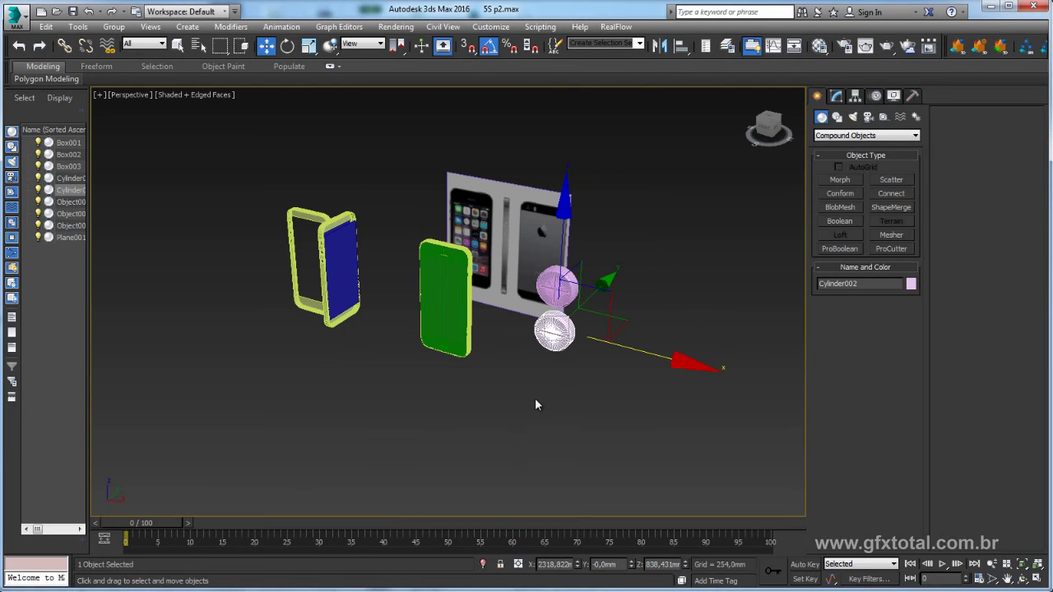
- In Front view, draw a tall standard-primitive box to the right of the cylinders
{"action": "key", "text": "f"}
{"action": "middle_click_drag", "start_coordinate": [624, 381], "coordinate": [615, 277]}
{"action": "scroll", "coordinate": [706, 306], "scroll_direction": "down", "scroll_amount": 5}
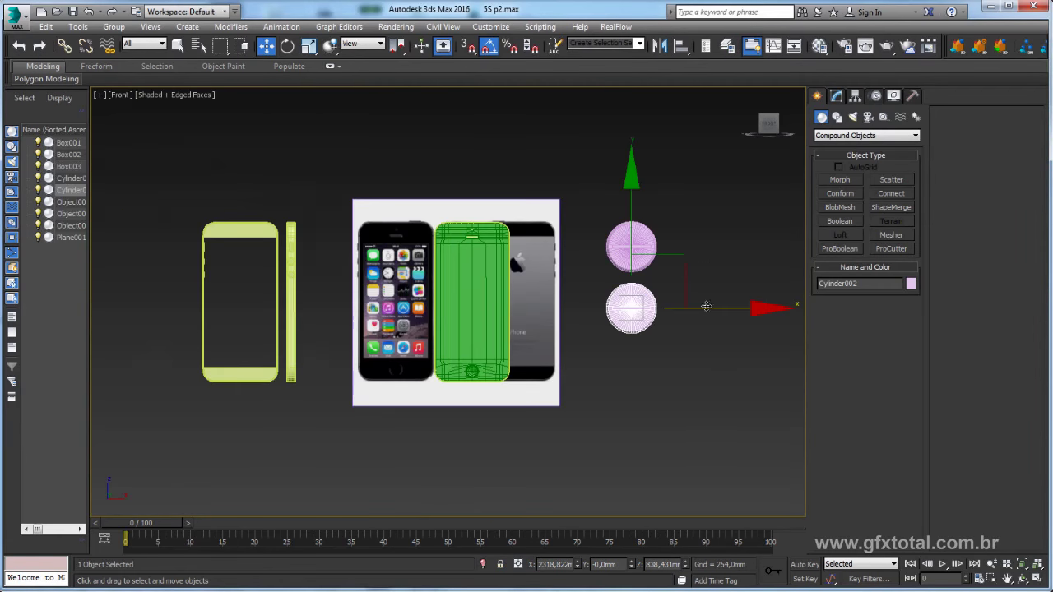
{"action": "scroll", "coordinate": [706, 306], "scroll_direction": "up", "scroll_amount": 2}
{"action": "left_click", "coordinate": [825, 135]}
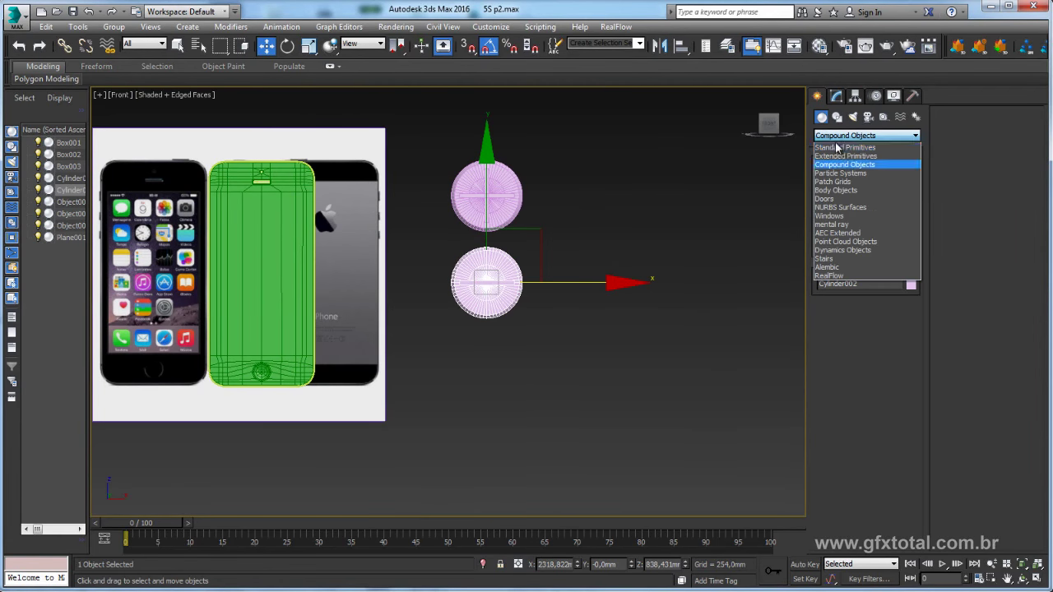
{"action": "left_click", "coordinate": [839, 145]}
{"action": "left_click", "coordinate": [840, 179]}
{"action": "left_click_drag", "start_coordinate": [604, 171], "coordinate": [651, 322]}
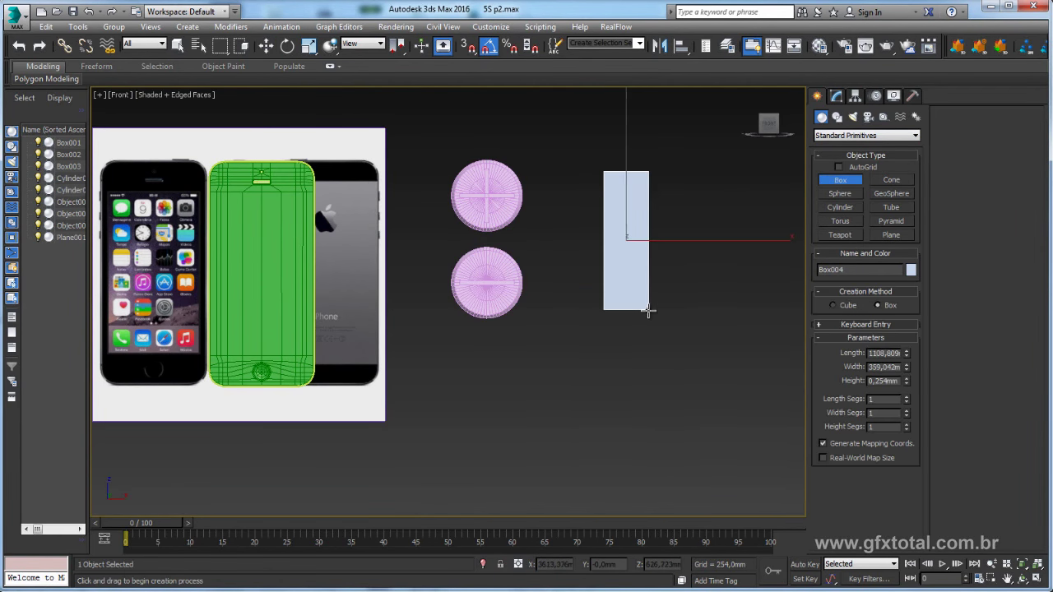
{"action": "left_click", "coordinate": [651, 321]}
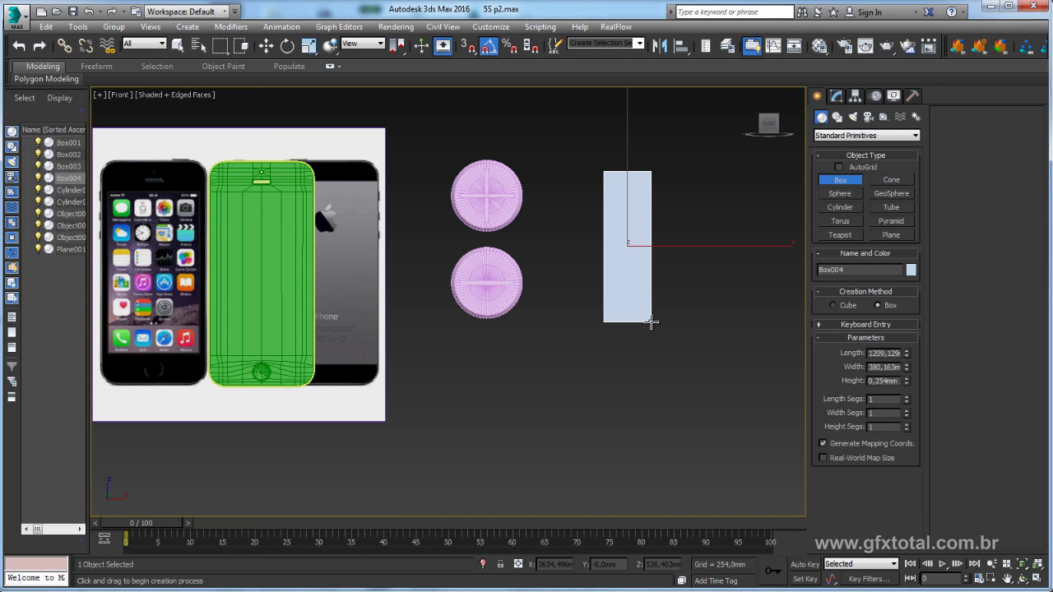
{"action": "right_click", "coordinate": [640, 281]}
{"action": "left_click_drag", "start_coordinate": [599, 167], "coordinate": [643, 327]}
{"action": "left_click", "coordinate": [641, 326]}
- Convert the box to Editable Poly and scale its end edges to taper them
{"action": "key", "text": "w"}
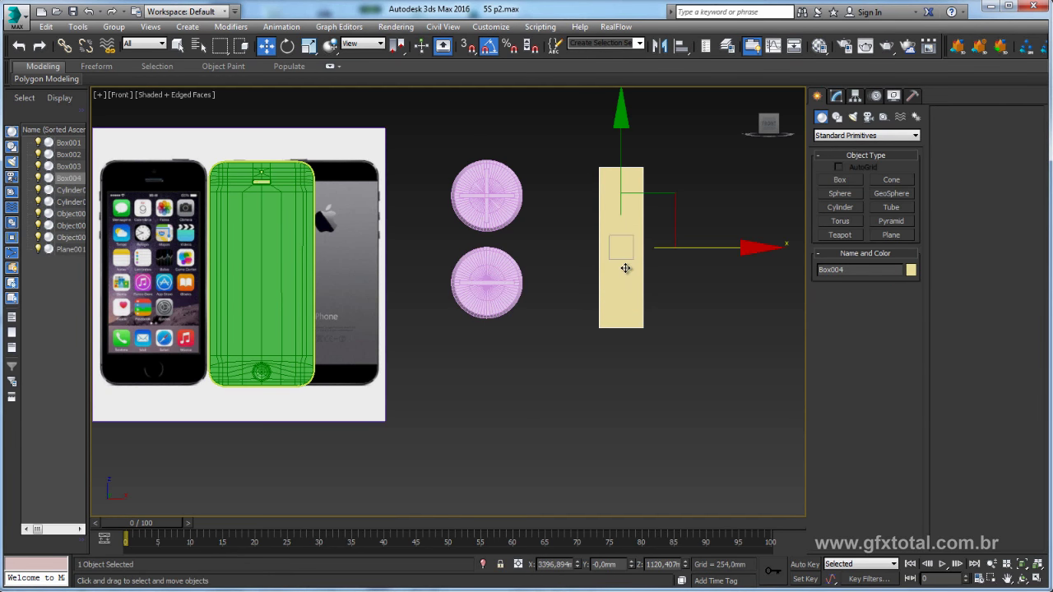
{"action": "right_click", "coordinate": [625, 268]}
{"action": "left_click", "coordinate": [793, 411]}
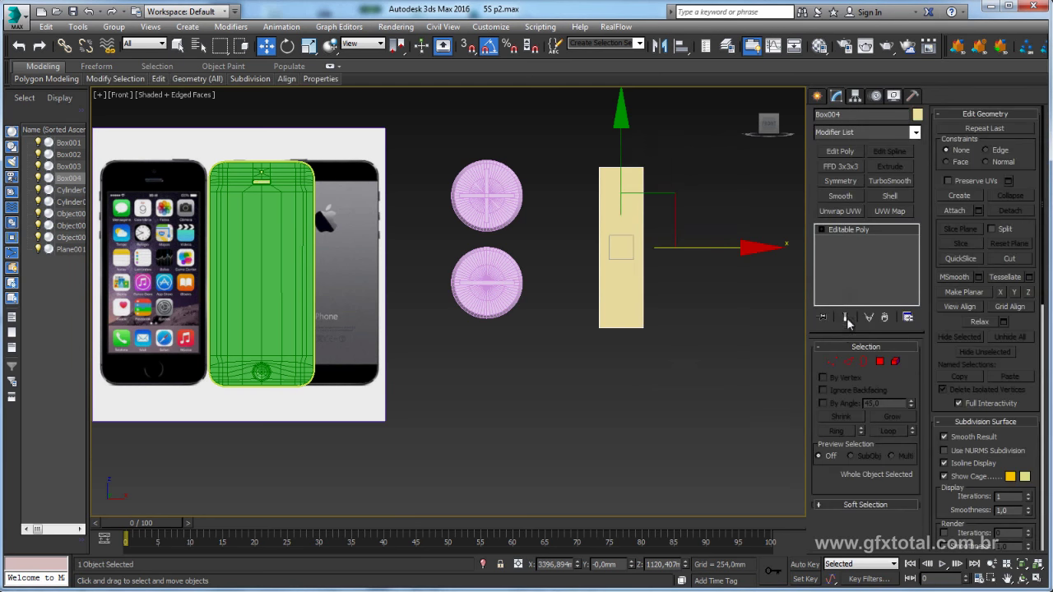
{"action": "left_click", "coordinate": [849, 362]}
{"action": "left_click_drag", "start_coordinate": [638, 356], "coordinate": [712, 385]}
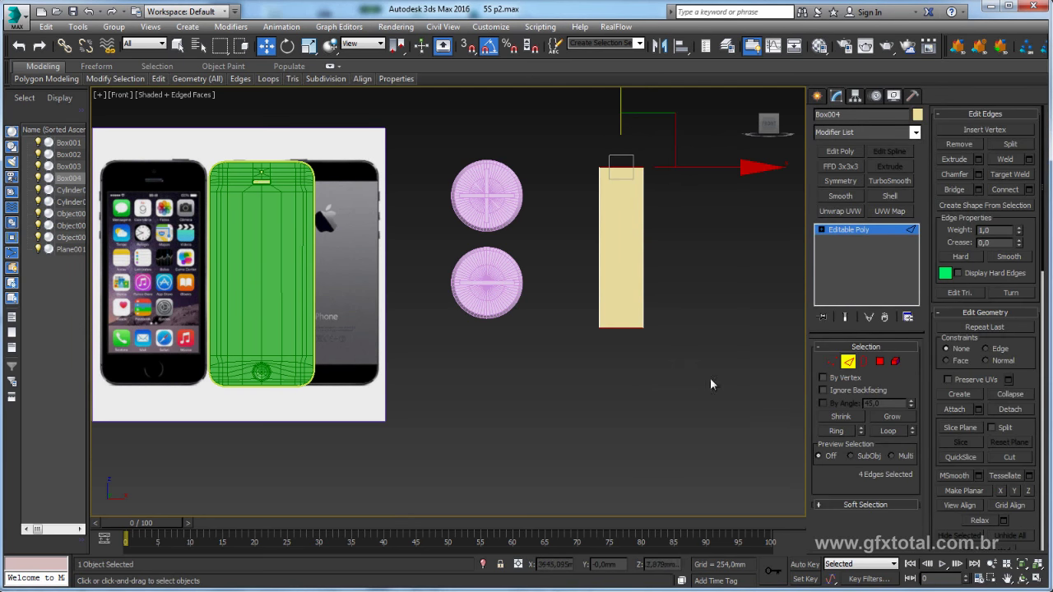
{"action": "key", "text": "r"}
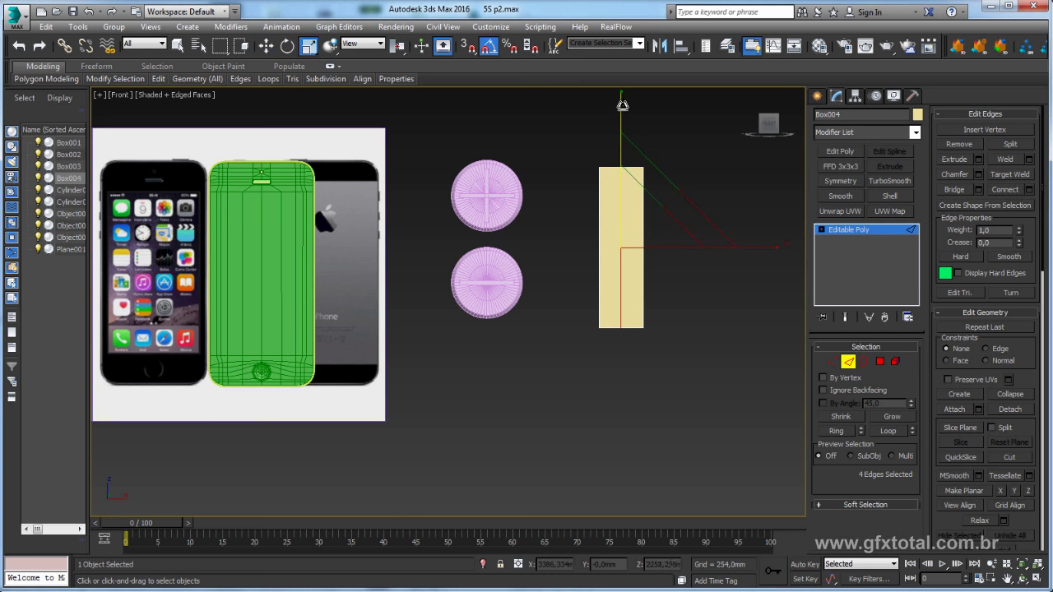
{"action": "left_click_drag", "start_coordinate": [620, 103], "coordinate": [632, 103]}
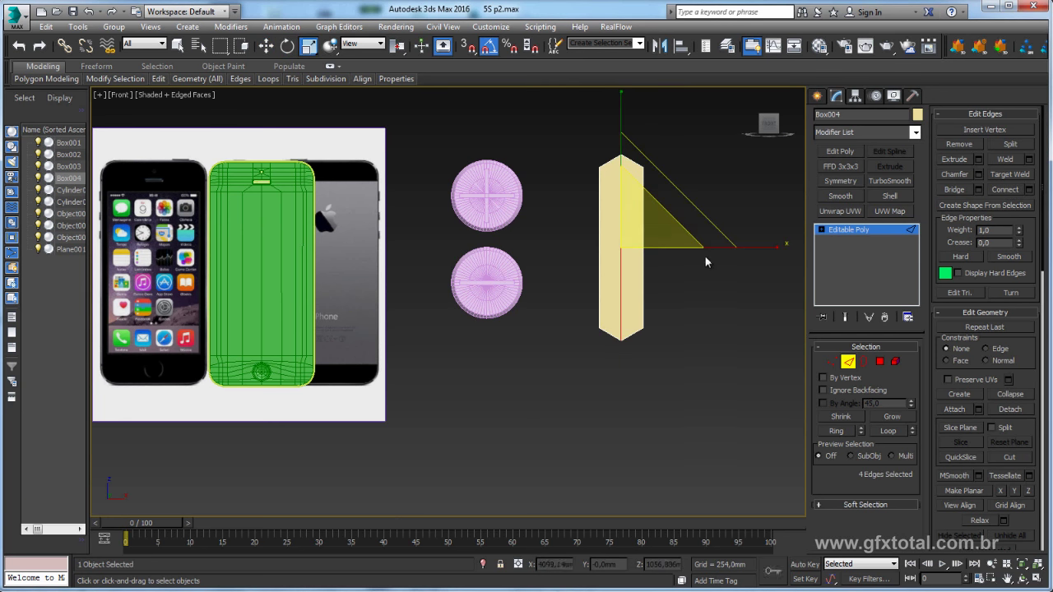
- Connect the long side edges with 3 segments, pinch 59
{"action": "left_click", "coordinate": [598, 289], "text": "ctrl"}
{"action": "left_click", "coordinate": [1029, 190]}
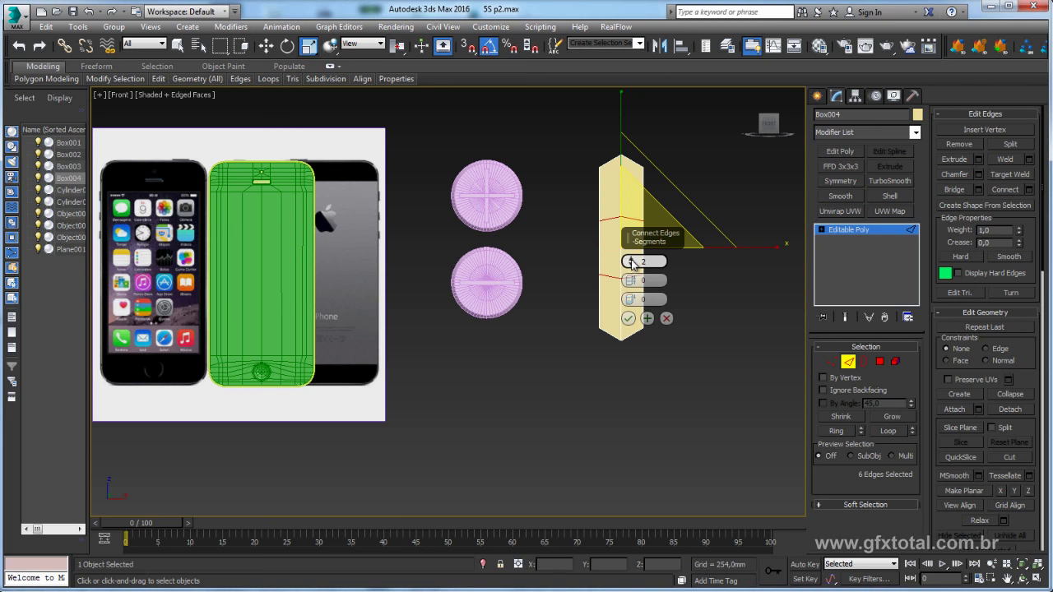
{"action": "left_click", "coordinate": [631, 262]}
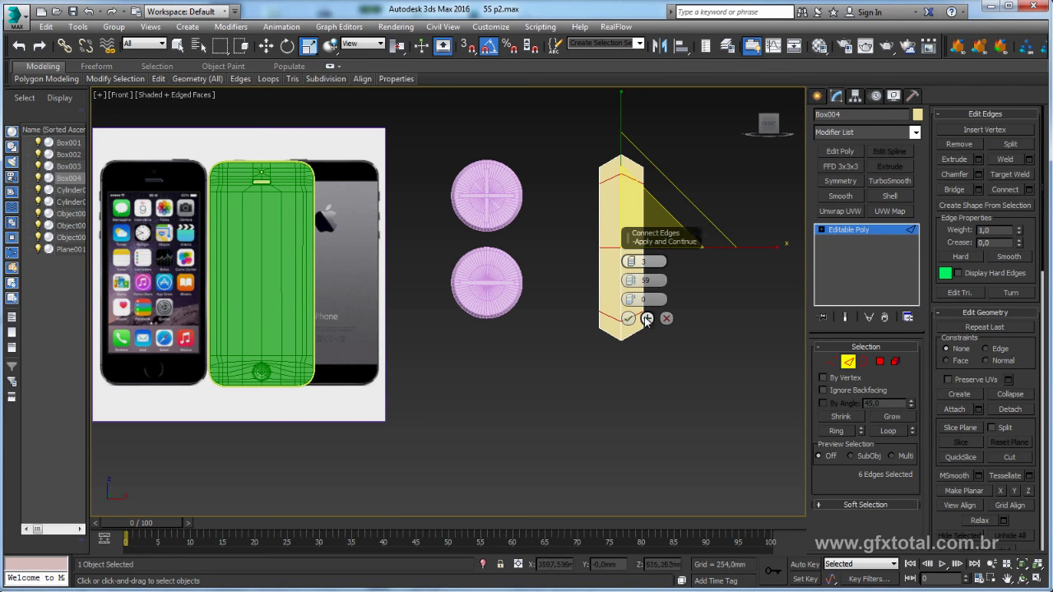
{"action": "left_click", "coordinate": [629, 318]}
{"action": "mouse_move", "coordinate": [704, 281]}
{"action": "middle_mouse_down"}
{"action": "mouse_move", "coordinate": [686, 285]}
{"action": "mouse_move", "coordinate": [698, 247]}
{"action": "mouse_move", "coordinate": [673, 321]}
{"action": "middle_mouse_up"}
- Add TurboSmooth to the tall box in the Perspective view
{"action": "key", "text": "p"}
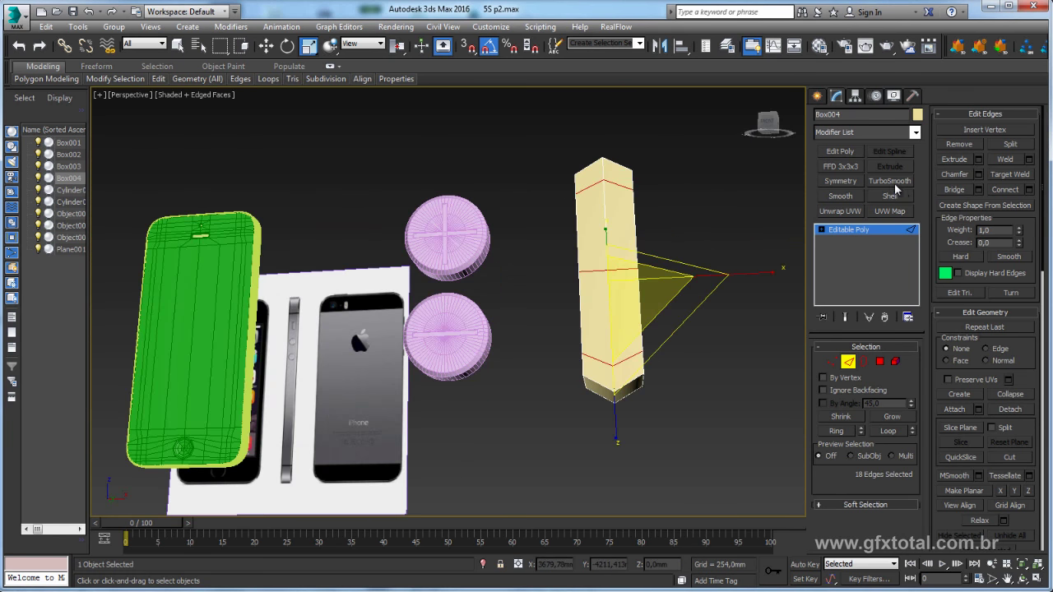
{"action": "left_click", "coordinate": [889, 180]}
{"action": "mouse_move", "coordinate": [708, 247]}
{"action": "middle_mouse_down", "text": "alt"}
{"action": "mouse_move", "coordinate": [724, 272]}
{"action": "mouse_move", "coordinate": [688, 328]}
{"action": "mouse_move", "coordinate": [625, 297]}
{"action": "mouse_move", "coordinate": [590, 179]}
{"action": "middle_mouse_up", "text": "alt"}
{"action": "mouse_move", "coordinate": [538, 294]}
{"action": "middle_mouse_down", "text": "alt"}
{"action": "mouse_move", "coordinate": [680, 277]}
{"action": "mouse_move", "coordinate": [714, 247]}
{"action": "mouse_move", "coordinate": [740, 280]}
{"action": "mouse_move", "coordinate": [634, 187]}
{"action": "middle_mouse_up", "text": "alt"}
- Back in Editable Poly, ring-select the box's end edges, keeping six
{"action": "left_click", "coordinate": [839, 245]}
{"action": "left_click", "coordinate": [633, 188]}
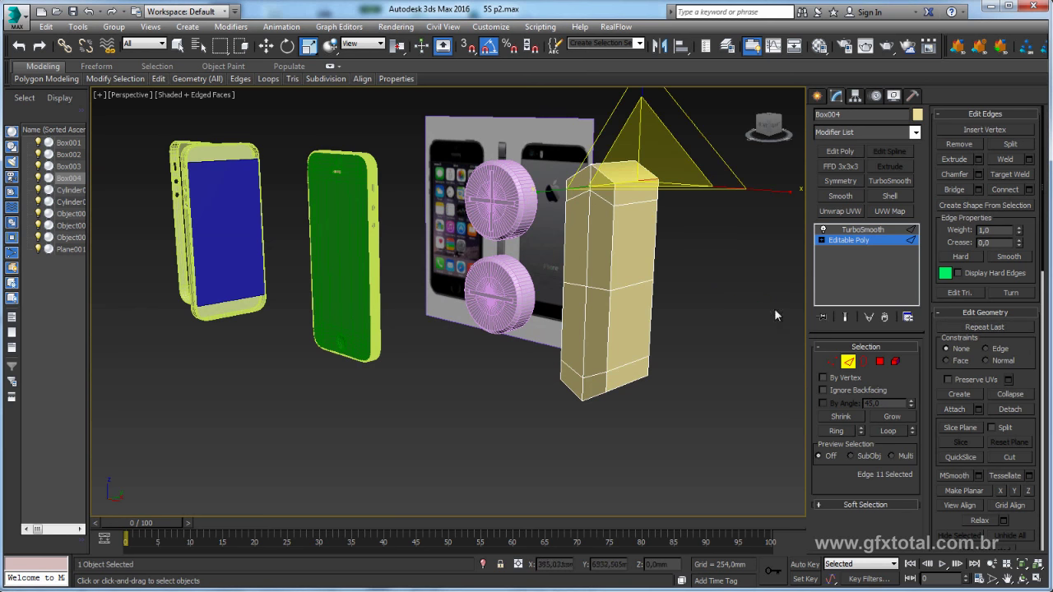
{"action": "left_click", "coordinate": [843, 427]}
{"action": "mouse_move", "coordinate": [724, 312]}
{"action": "middle_mouse_down", "text": "alt"}
{"action": "mouse_move", "coordinate": [696, 315]}
{"action": "mouse_move", "coordinate": [604, 228]}
{"action": "mouse_move", "coordinate": [777, 273]}
{"action": "middle_mouse_up", "text": "alt"}
{"action": "left_click_drag", "start_coordinate": [554, 206], "coordinate": [553, 207]}
{"action": "middle_click_drag", "start_coordinate": [647, 259], "coordinate": [701, 270], "text": "alt"}
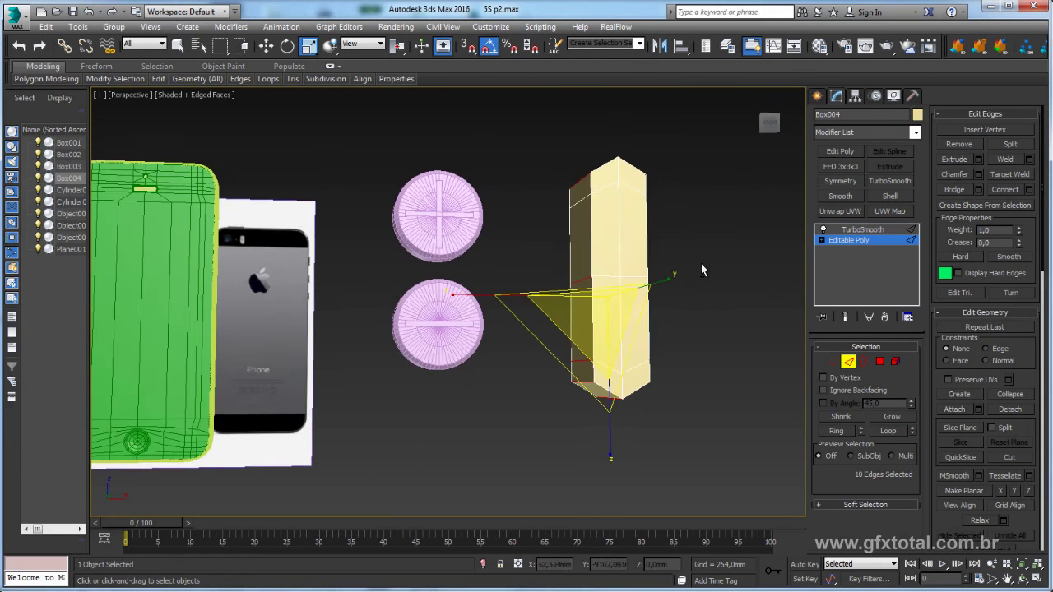
{"action": "left_click_drag", "start_coordinate": [506, 371], "coordinate": [506, 371]}
{"action": "mouse_move", "coordinate": [506, 371]}
{"action": "middle_mouse_down", "text": "alt"}
{"action": "mouse_move", "coordinate": [634, 404]}
{"action": "mouse_move", "coordinate": [674, 345]}
{"action": "middle_mouse_up", "text": "alt"}
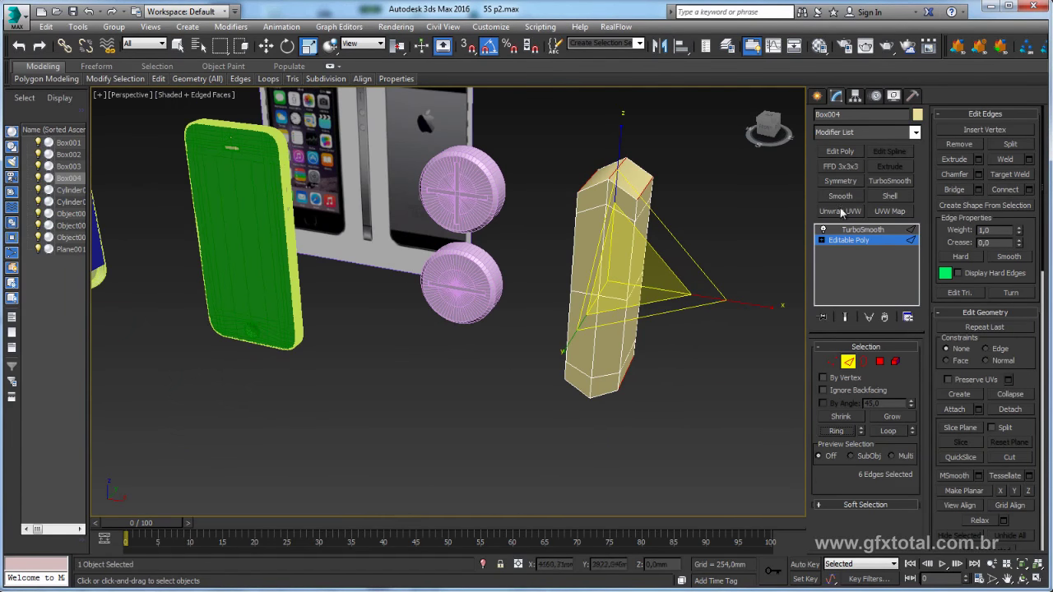
- Chamfer the selected end edges to round off the box's ends
{"action": "left_click", "coordinate": [978, 175]}
{"action": "left_click_drag", "start_coordinate": [632, 282], "coordinate": [634, 275]}
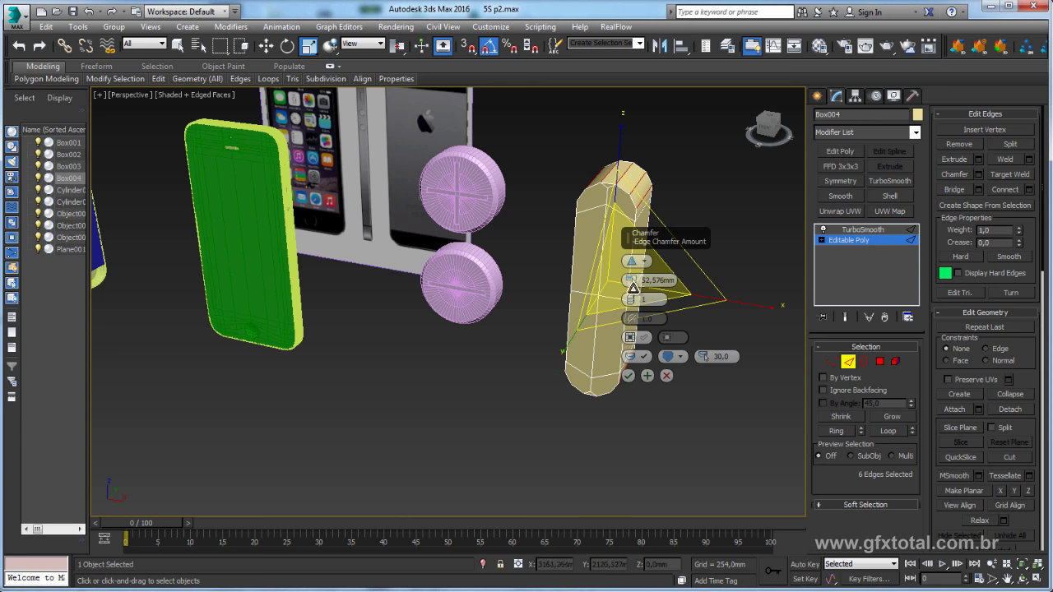
{"action": "left_click_drag", "start_coordinate": [634, 284], "coordinate": [633, 280]}
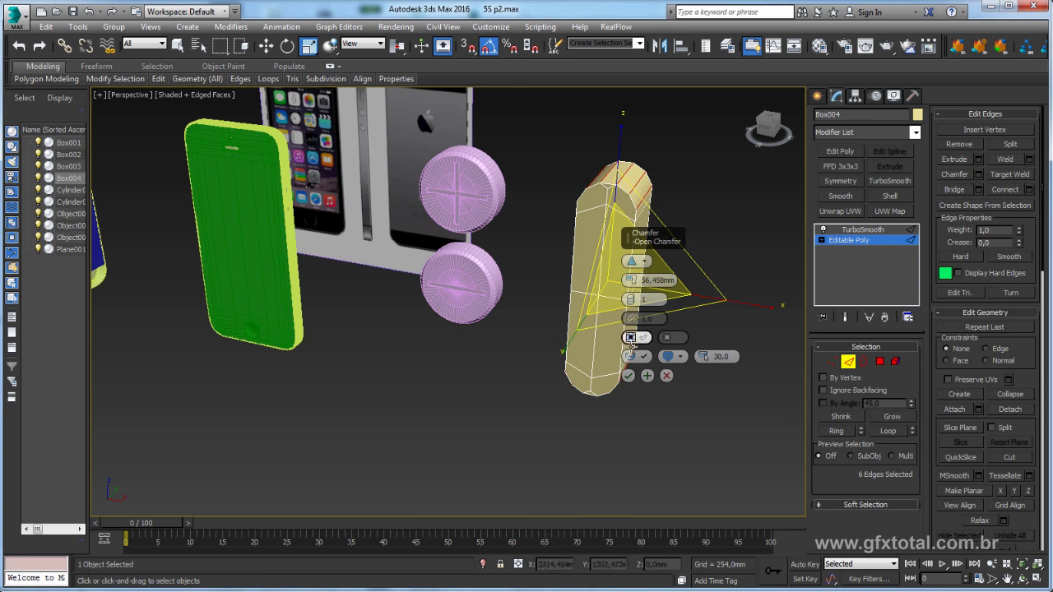
{"action": "left_click", "coordinate": [628, 376]}
{"action": "mouse_move", "coordinate": [650, 312]}
{"action": "middle_mouse_down", "text": "alt"}
{"action": "mouse_move", "coordinate": [663, 264]}
{"action": "mouse_move", "coordinate": [704, 288]}
{"action": "mouse_move", "coordinate": [644, 299]}
{"action": "middle_mouse_up", "text": "alt"}
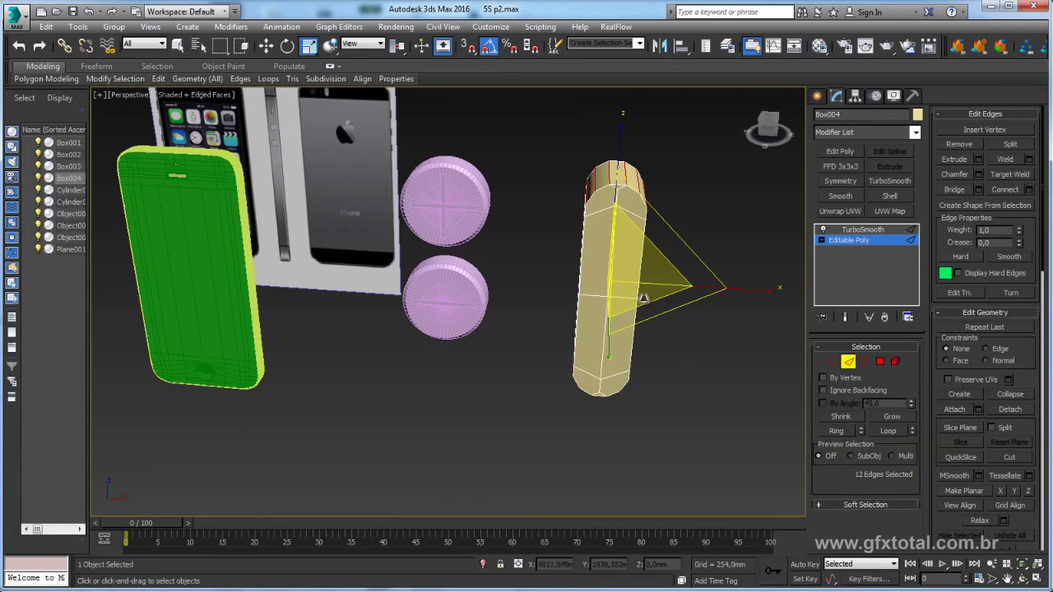
- In Polygon mode, select the box's front side faces, keeping nine selected
{"action": "left_click", "coordinate": [880, 362]}
{"action": "left_click", "coordinate": [625, 201]}
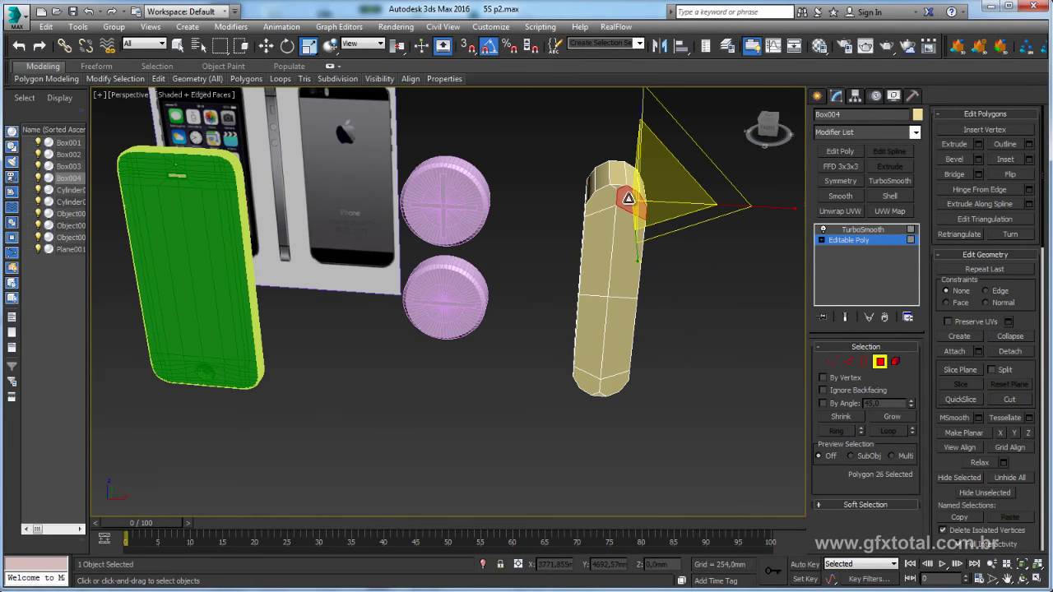
{"action": "left_click", "coordinate": [613, 239]}
{"action": "left_click", "coordinate": [610, 263]}
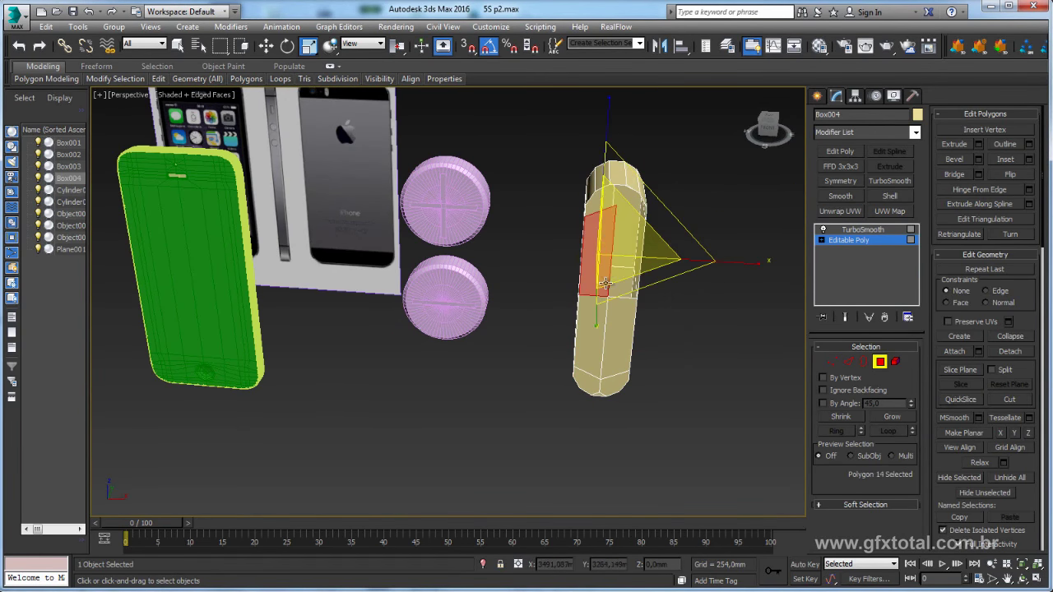
{"action": "left_click", "coordinate": [615, 324]}
{"action": "left_click", "coordinate": [600, 364]}
{"action": "left_click", "coordinate": [604, 382]}
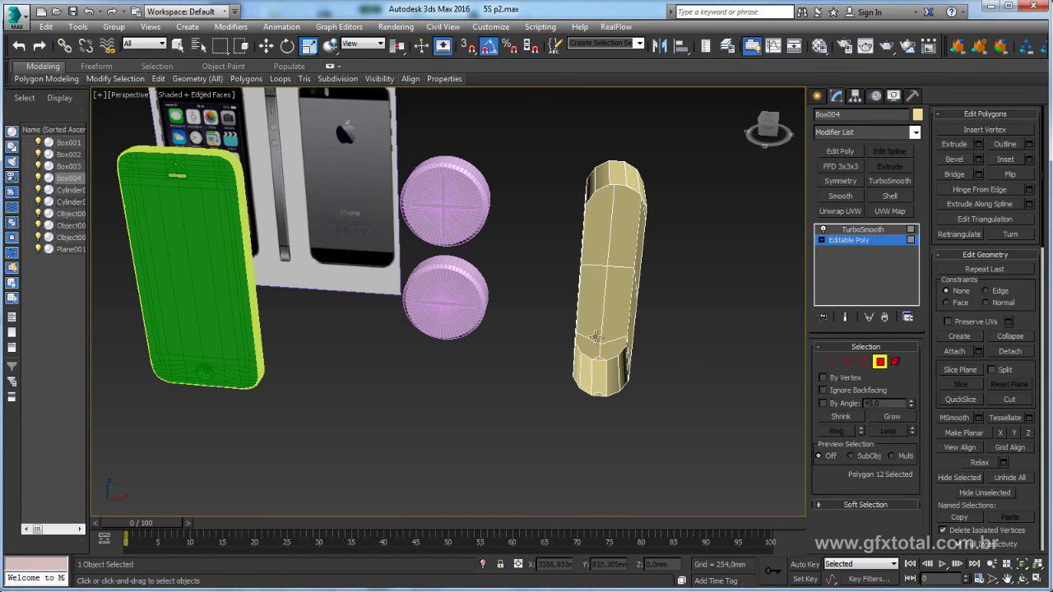
{"action": "left_click", "coordinate": [609, 350]}
{"action": "middle_click_drag", "start_coordinate": [717, 311], "coordinate": [616, 288], "text": "alt"}
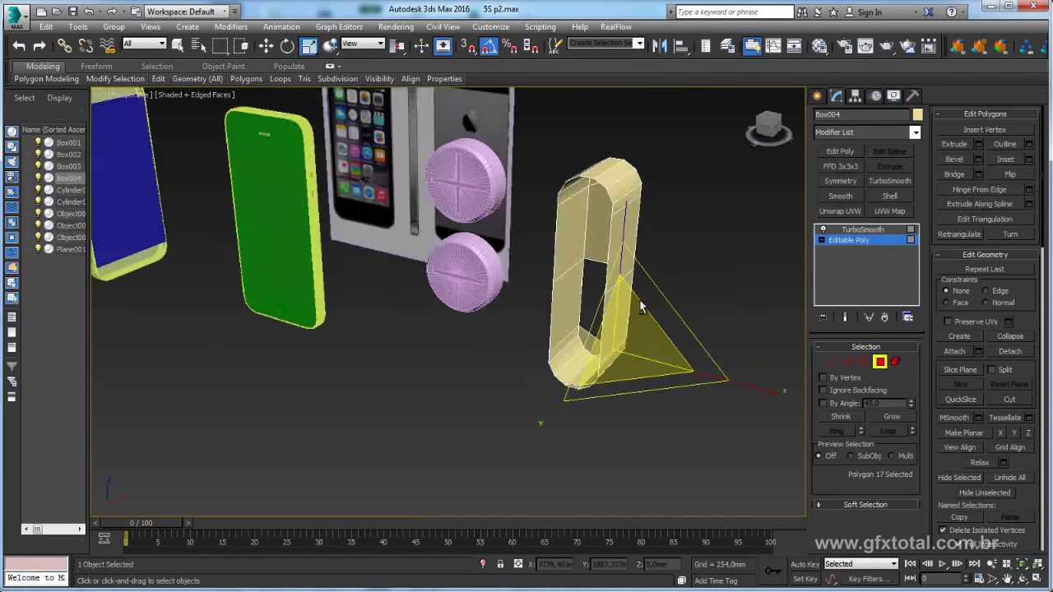
{"action": "left_click_drag", "start_coordinate": [705, 117], "coordinate": [559, 370]}
{"action": "left_click_drag", "start_coordinate": [556, 479], "coordinate": [499, 110]}
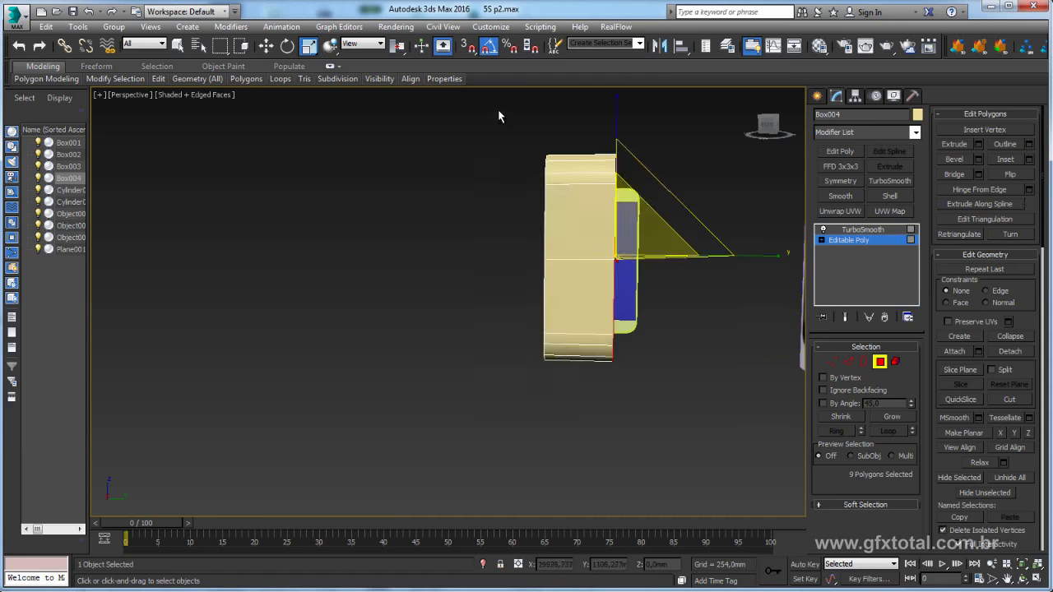
{"action": "mouse_move", "coordinate": [499, 110]}
{"action": "middle_mouse_down", "text": "alt"}
{"action": "mouse_move", "coordinate": [720, 215]}
{"action": "mouse_move", "coordinate": [639, 206]}
{"action": "middle_mouse_up", "text": "alt"}
- Delete Box004's selected side faces and the leftover triangular faces
{"action": "key", "text": "Delete"}
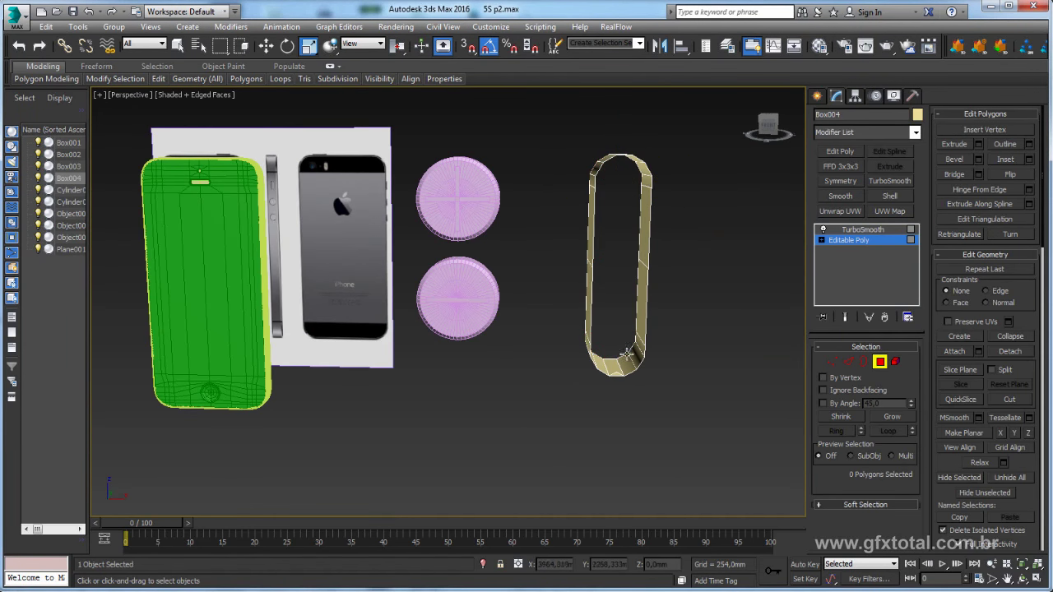
{"action": "left_click", "coordinate": [613, 375]}
{"action": "left_click", "coordinate": [679, 353]}
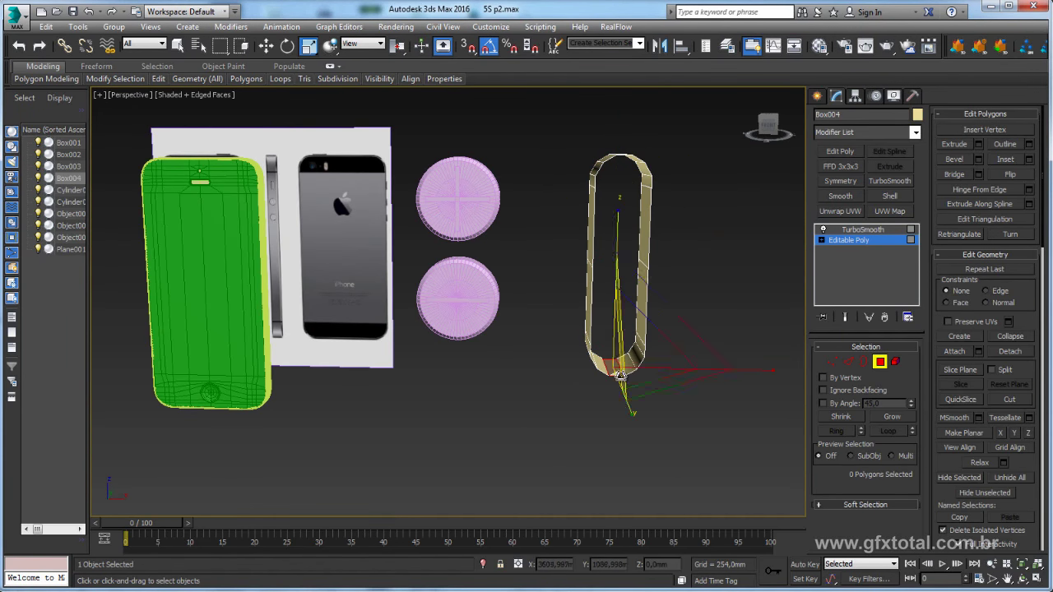
{"action": "left_click", "coordinate": [619, 376]}
{"action": "key", "text": "Delete"}
- Close the ring's open border with Cap
{"action": "left_click", "coordinate": [865, 364]}
{"action": "left_click", "coordinate": [649, 337]}
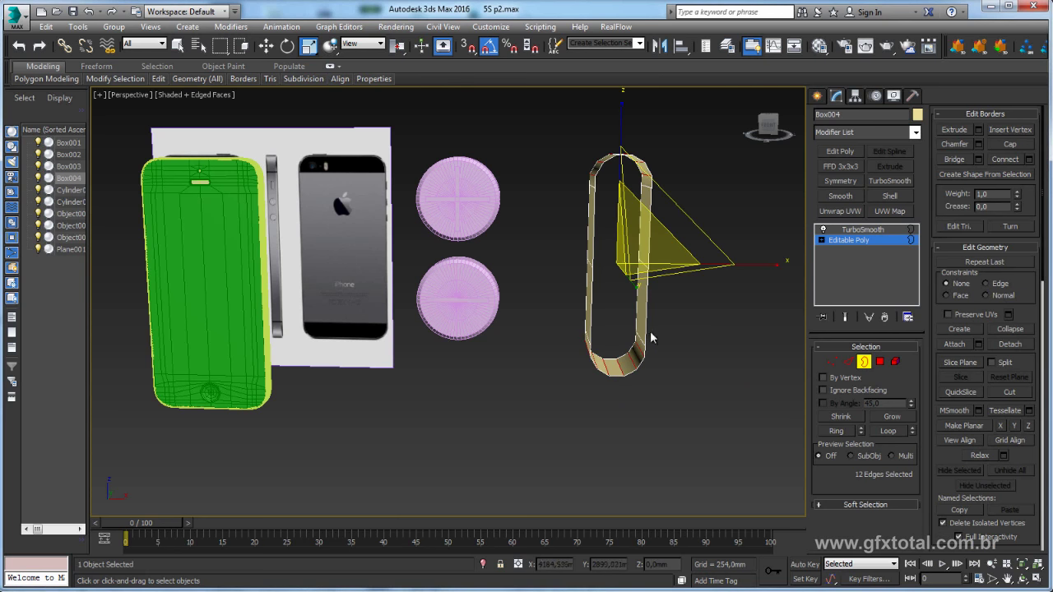
{"action": "scroll", "coordinate": [606, 322], "scroll_direction": "up", "scroll_amount": 2}
{"action": "left_click", "coordinate": [1010, 144]}
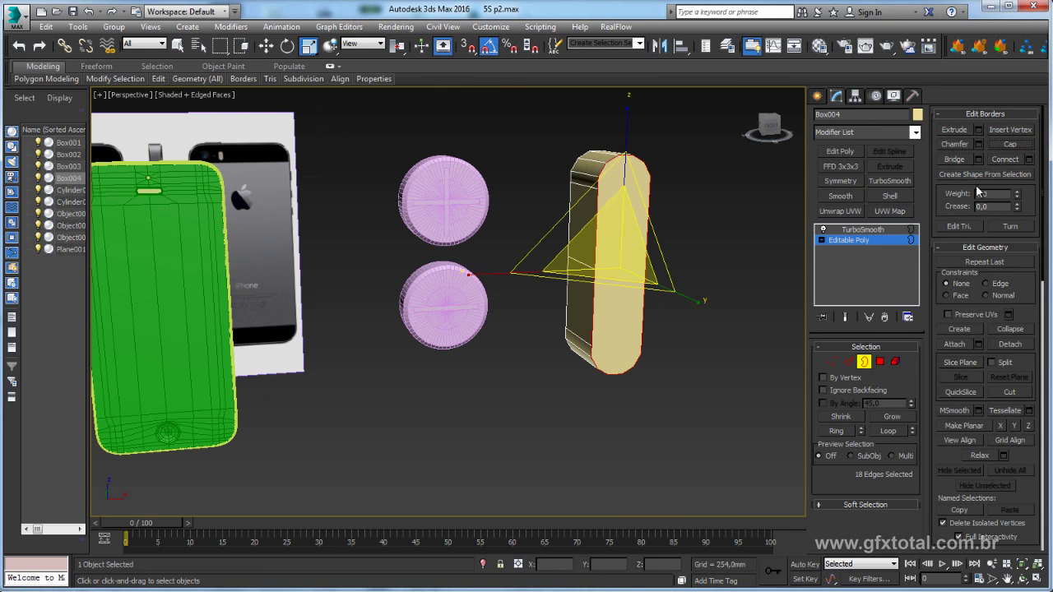
- Inset the new cap face to form an inner ring
{"action": "left_click", "coordinate": [879, 361]}
{"action": "left_click", "coordinate": [638, 290]}
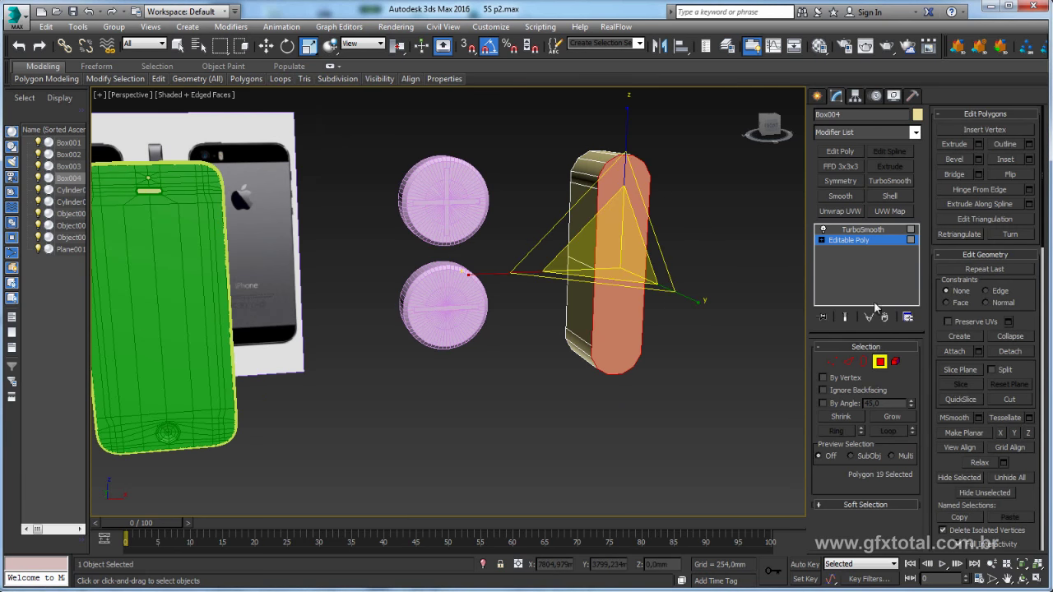
{"action": "left_click", "coordinate": [1027, 159]}
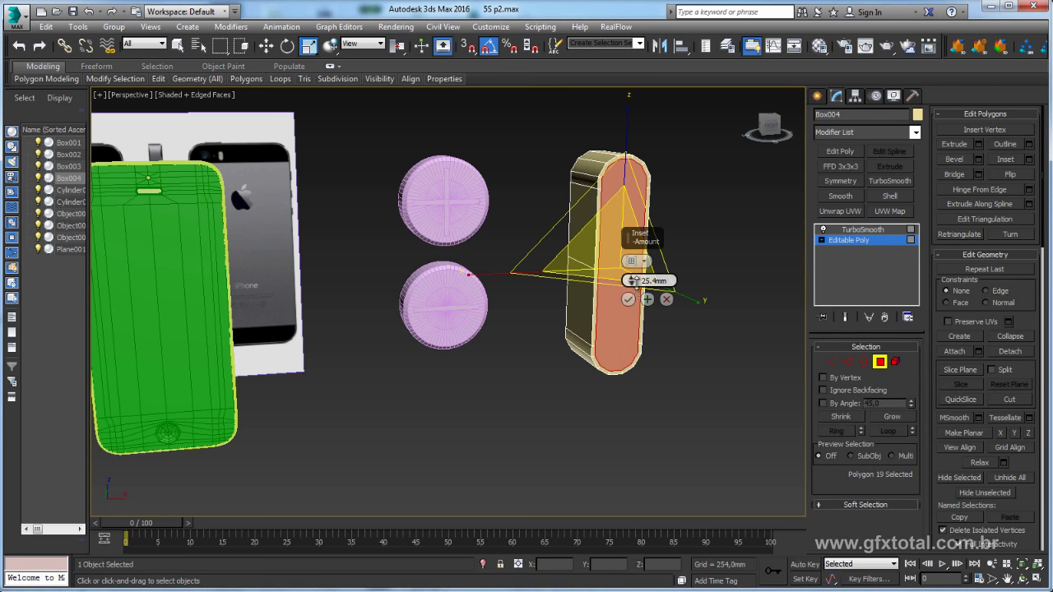
{"action": "left_click_drag", "start_coordinate": [632, 280], "coordinate": [631, 271]}
{"action": "left_click", "coordinate": [628, 299]}
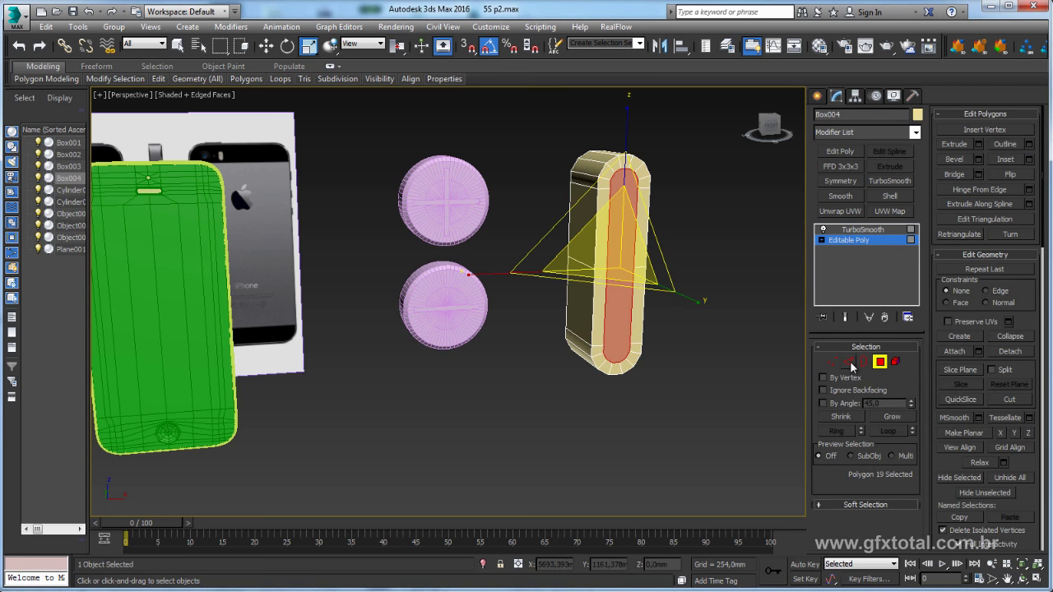
- Chamfer the cap's rim edges by 40.929mm
{"action": "left_click", "coordinate": [849, 363], "text": "ctrl"}
{"action": "scroll", "coordinate": [620, 206], "scroll_direction": "up", "scroll_amount": 5}
{"action": "middle_click_drag", "start_coordinate": [620, 207], "coordinate": [631, 249], "text": "alt"}
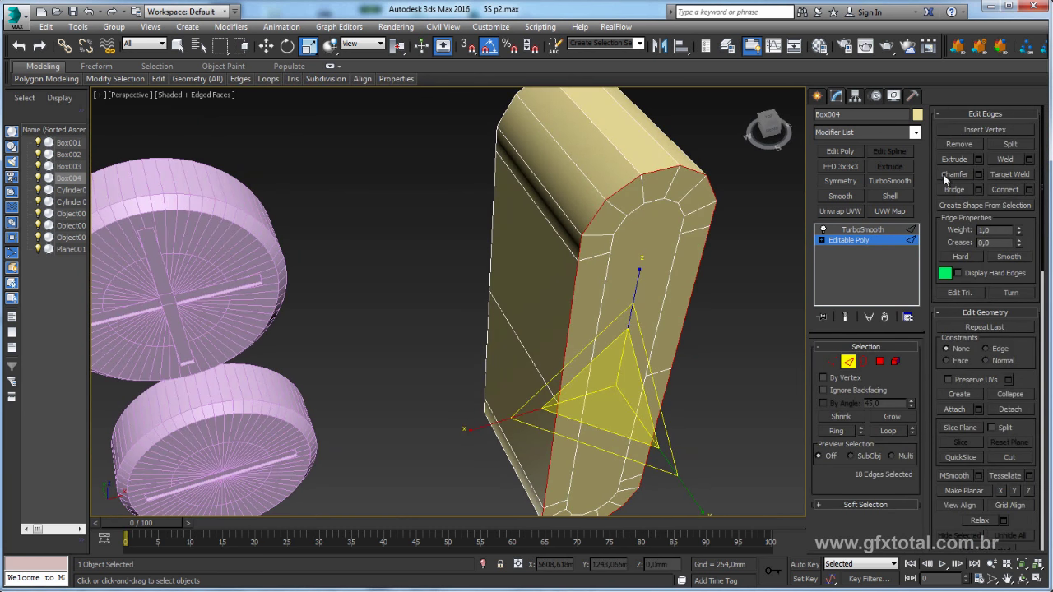
{"action": "left_click", "coordinate": [978, 174]}
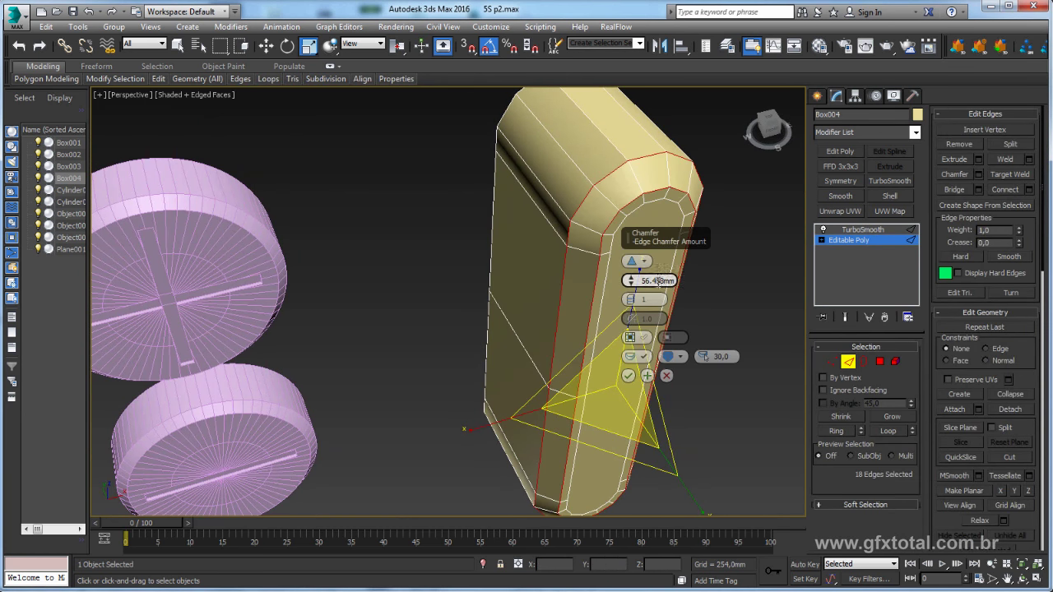
{"action": "left_click_drag", "start_coordinate": [628, 281], "coordinate": [629, 295]}
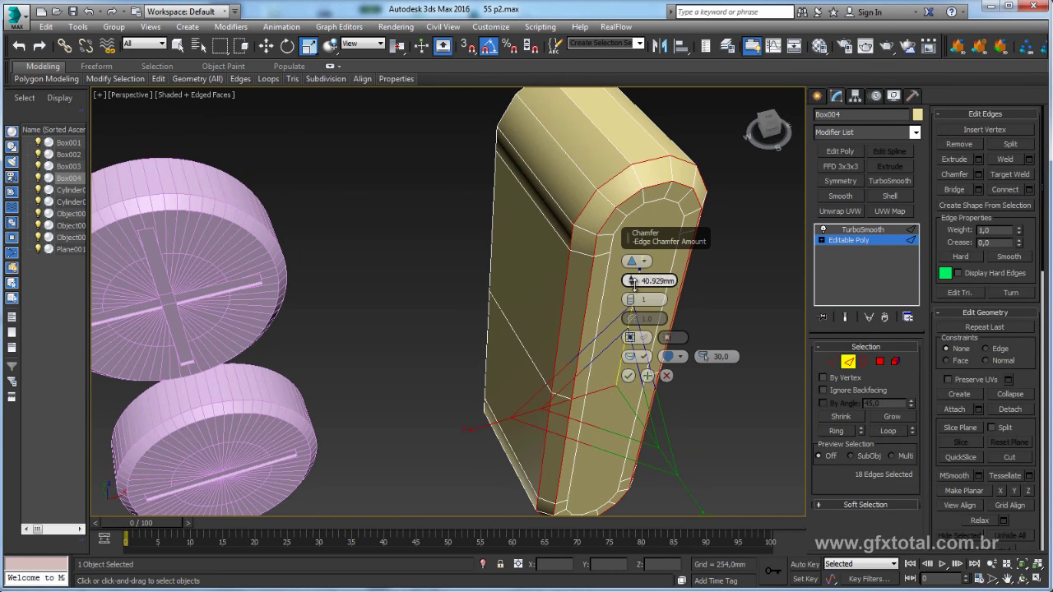
{"action": "left_click", "coordinate": [628, 376]}
- Ring-select the rim edges and Connect them with 3 segments and Pinch 59
{"action": "mouse_move", "coordinate": [620, 362]}
{"action": "middle_mouse_down", "text": "alt"}
{"action": "mouse_move", "coordinate": [653, 370]}
{"action": "mouse_move", "coordinate": [630, 296]}
{"action": "middle_mouse_up", "text": "alt"}
{"action": "middle_click_drag", "start_coordinate": [583, 268], "coordinate": [732, 419], "text": "alt"}
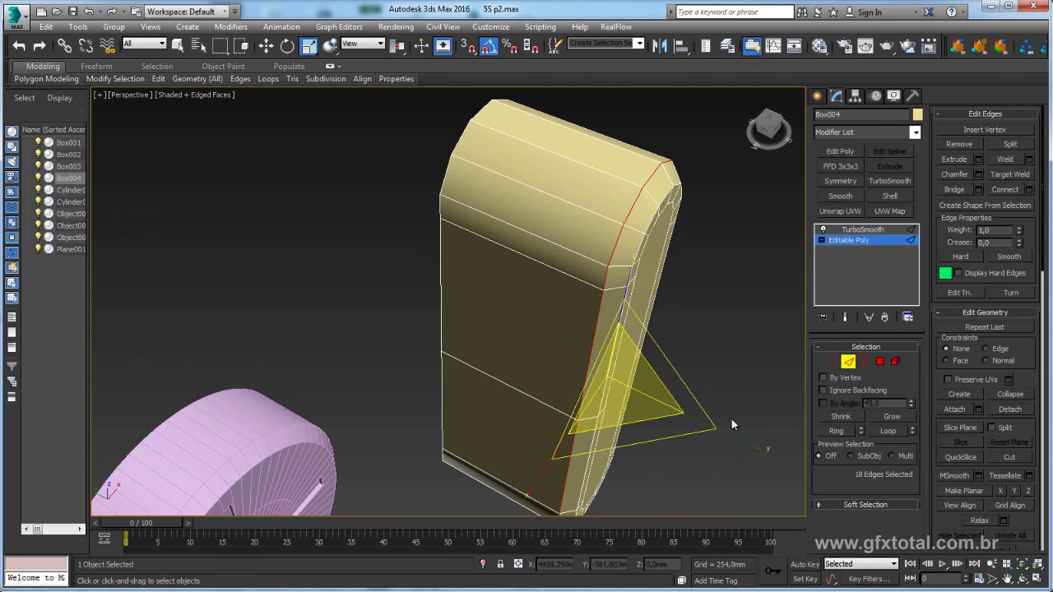
{"action": "key", "text": "w"}
{"action": "double_click", "coordinate": [600, 391]}
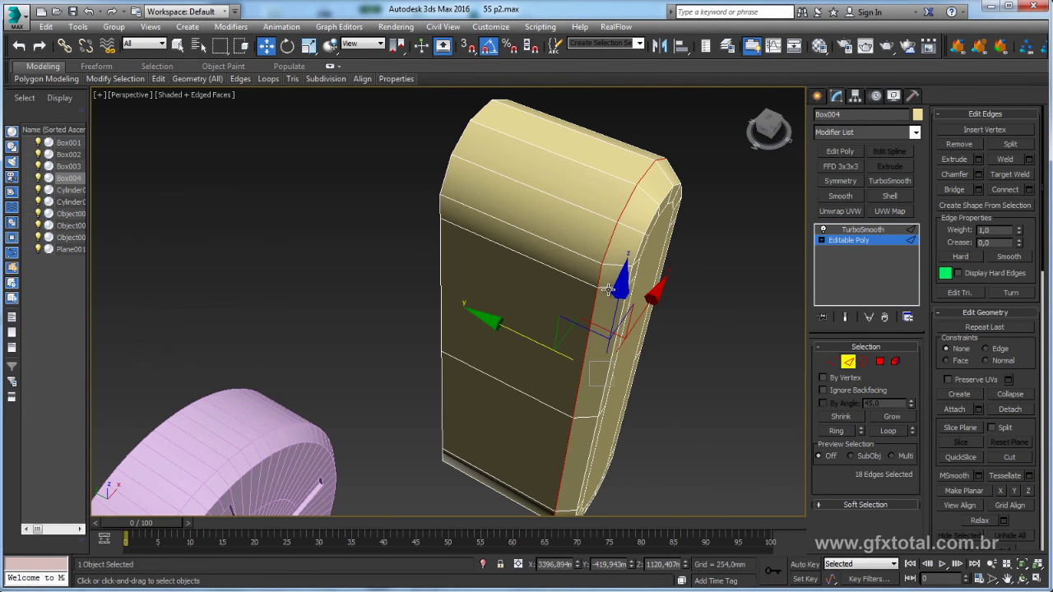
{"action": "left_click", "coordinate": [629, 230]}
{"action": "left_click", "coordinate": [837, 432]}
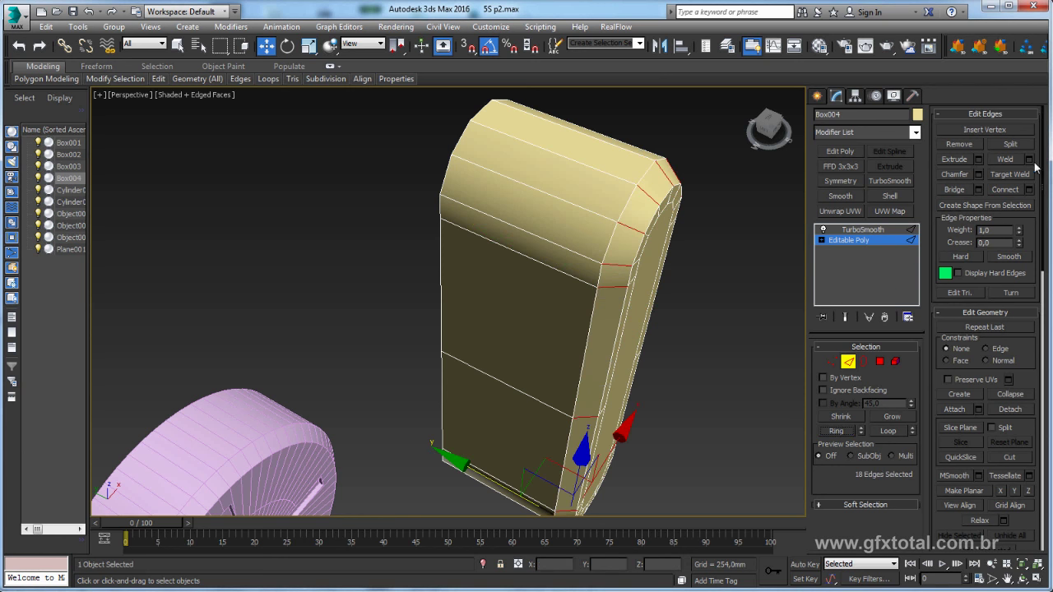
{"action": "left_click", "coordinate": [1029, 190]}
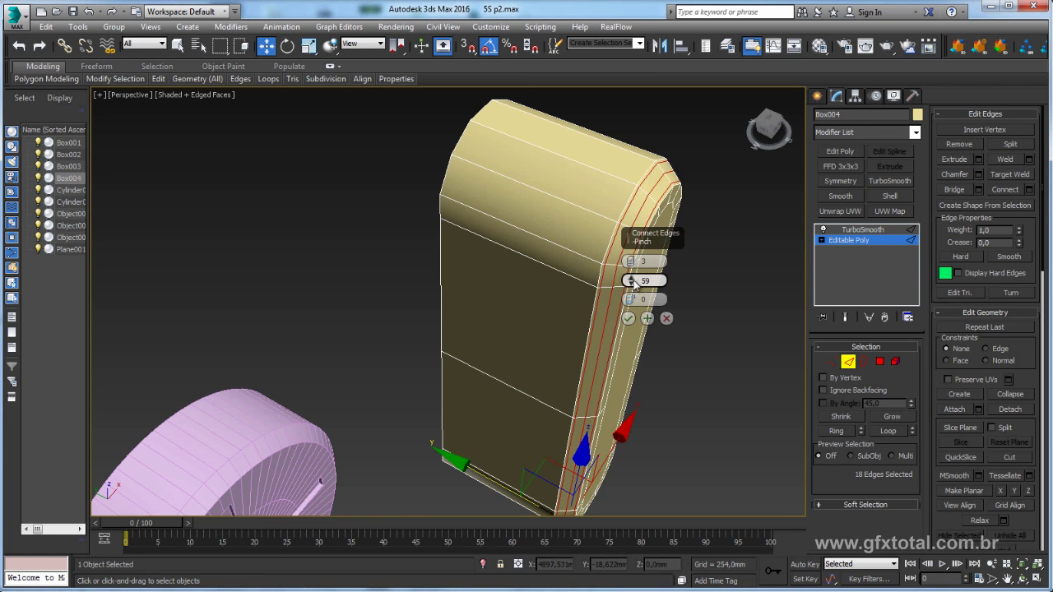
{"action": "left_click", "coordinate": [629, 318]}
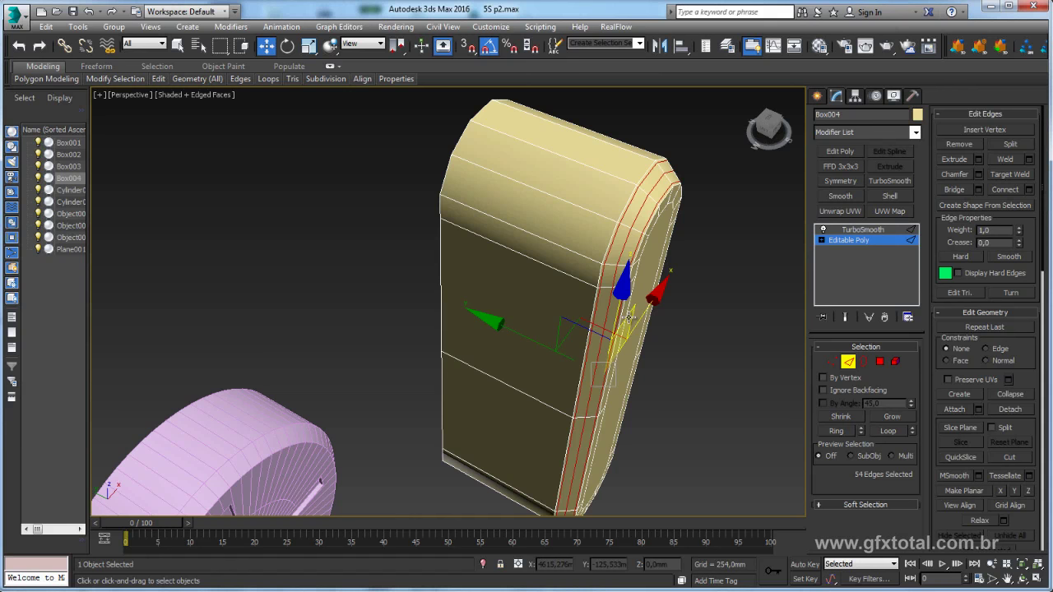
- Exit edge mode to check TurboSmooth, then return to the tall box's base mesh
{"action": "left_click", "coordinate": [845, 240]}
{"action": "left_click", "coordinate": [861, 229]}
{"action": "left_click", "coordinate": [701, 284]}
{"action": "mouse_move", "coordinate": [710, 294]}
{"action": "middle_mouse_down", "text": "alt"}
{"action": "mouse_move", "coordinate": [701, 284]}
{"action": "mouse_move", "coordinate": [705, 344]}
{"action": "mouse_move", "coordinate": [529, 287]}
{"action": "mouse_move", "coordinate": [494, 289]}
{"action": "mouse_move", "coordinate": [907, 238]}
{"action": "middle_mouse_up", "text": "alt"}
{"action": "left_click", "coordinate": [493, 289]}
{"action": "left_click", "coordinate": [854, 239]}
{"action": "mouse_move", "coordinate": [665, 308]}
{"action": "middle_mouse_down", "text": "alt"}
{"action": "mouse_move", "coordinate": [639, 303]}
{"action": "mouse_move", "coordinate": [679, 313]}
{"action": "mouse_move", "coordinate": [607, 302]}
{"action": "mouse_move", "coordinate": [638, 319]}
{"action": "mouse_move", "coordinate": [632, 326]}
{"action": "middle_mouse_up", "text": "alt"}
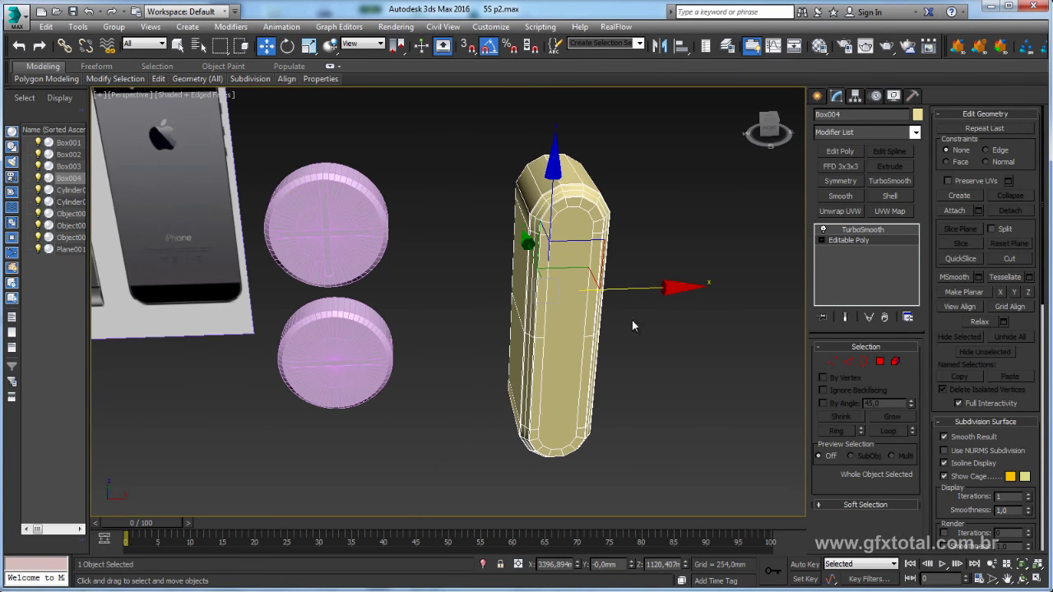
- Cut a vertex-to-vertex edge up the pill's side, then disable 3D Snap and exit vertex mode
{"action": "left_click", "coordinate": [831, 361]}
{"action": "right_click", "coordinate": [687, 350]}
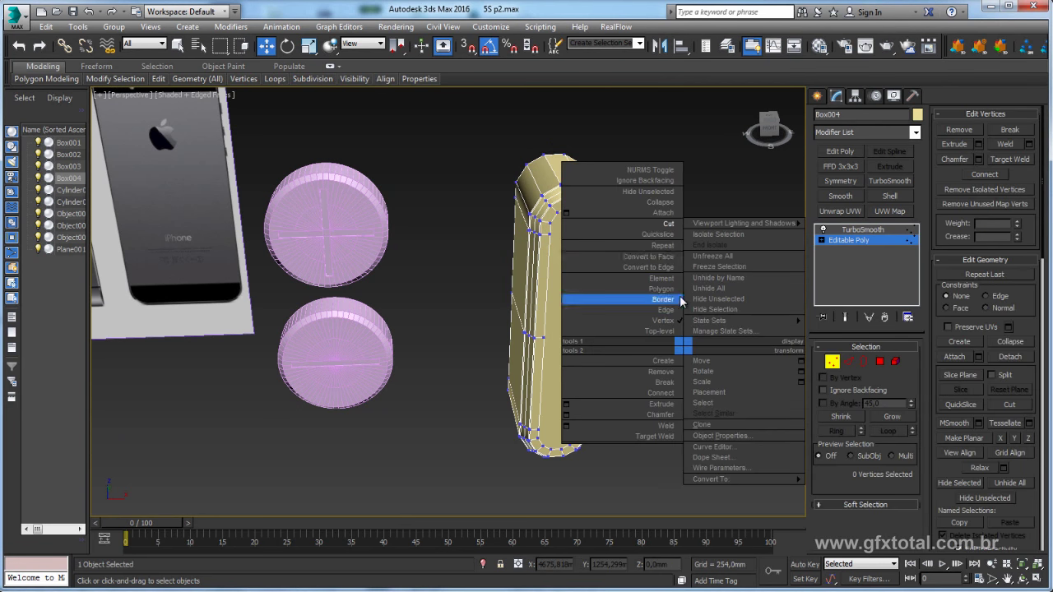
{"action": "left_click", "coordinate": [650, 227]}
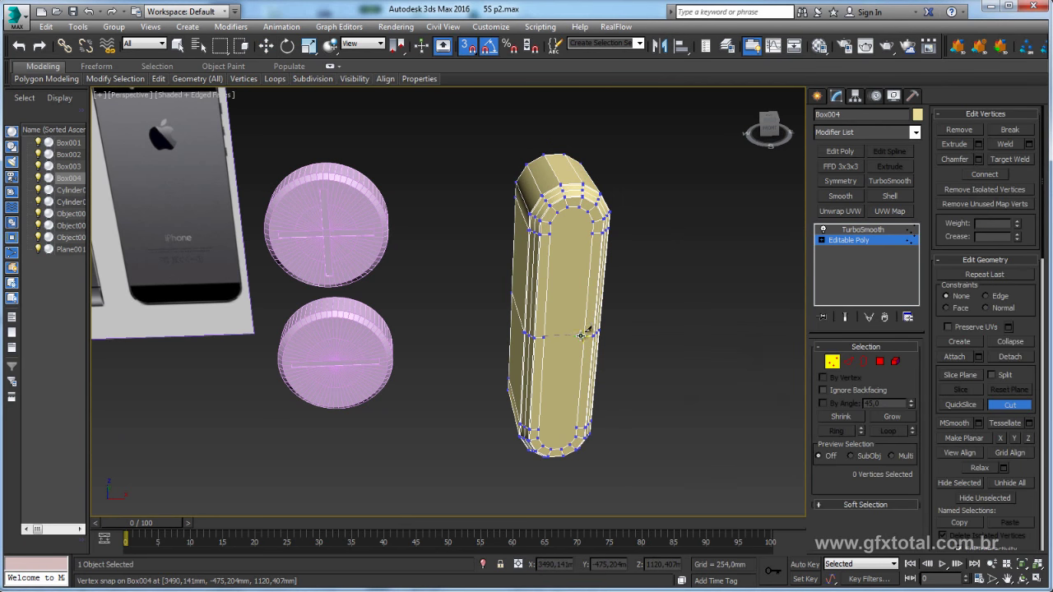
{"action": "mouse_move", "coordinate": [686, 308]}
{"action": "middle_mouse_down", "text": "alt"}
{"action": "mouse_move", "coordinate": [644, 296]}
{"action": "mouse_move", "coordinate": [596, 199]}
{"action": "middle_mouse_up", "text": "alt"}
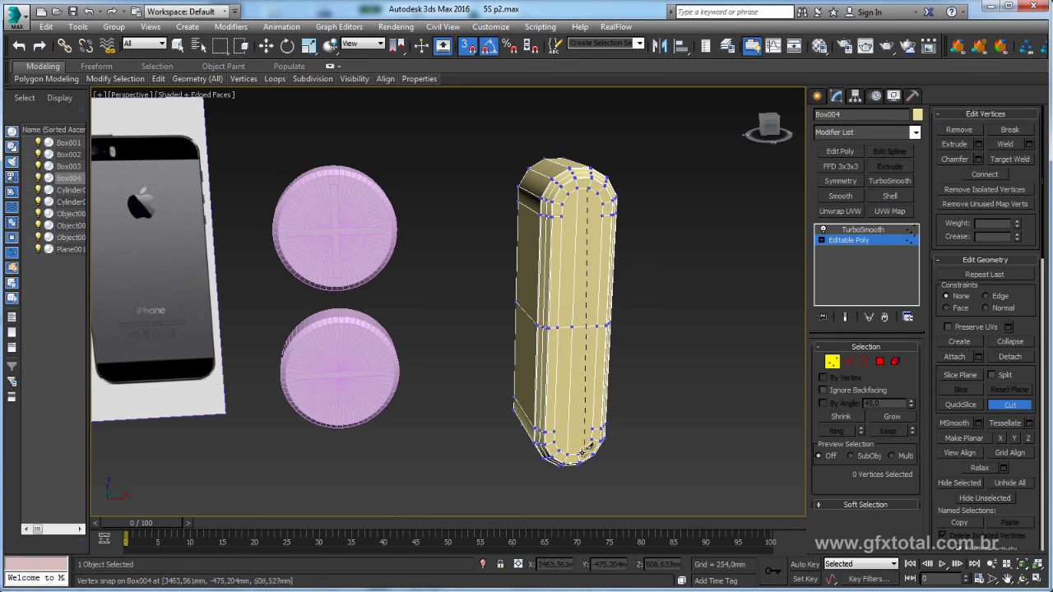
{"action": "left_click", "coordinate": [579, 452]}
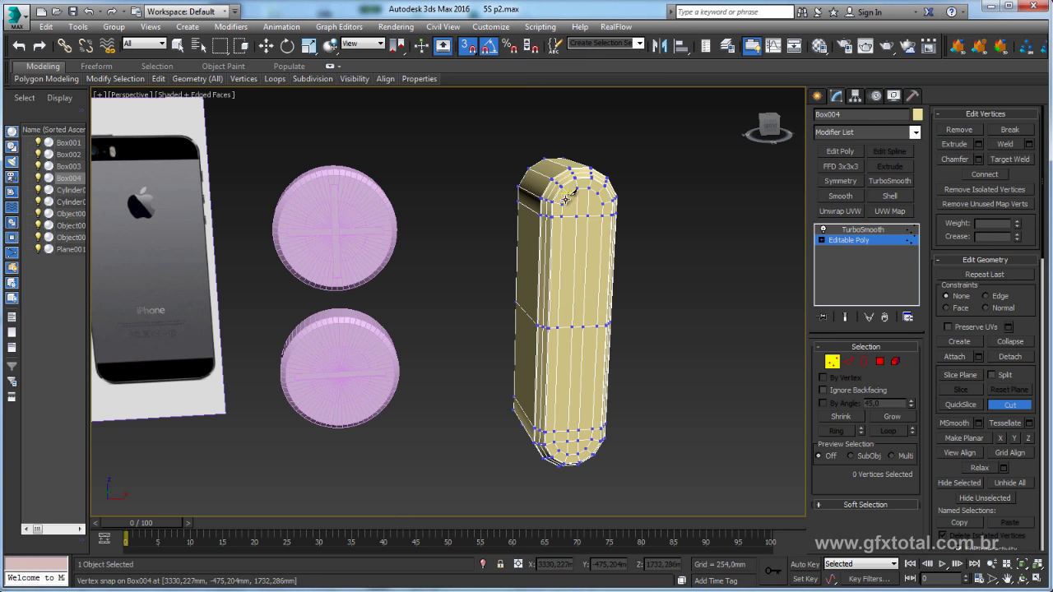
{"action": "key", "text": "s"}
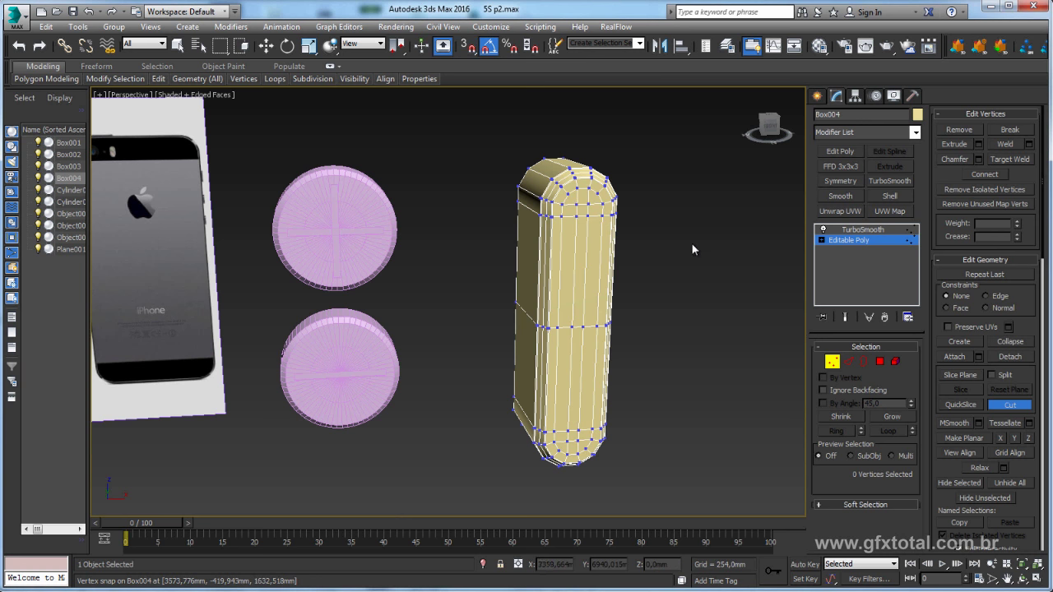
{"action": "left_click", "coordinate": [862, 229]}
- Box-select the button objects, undoing an accidental deletion of them
{"action": "middle_click_drag", "start_coordinate": [691, 285], "coordinate": [679, 308], "text": "alt"}
{"action": "left_click", "coordinate": [679, 309]}
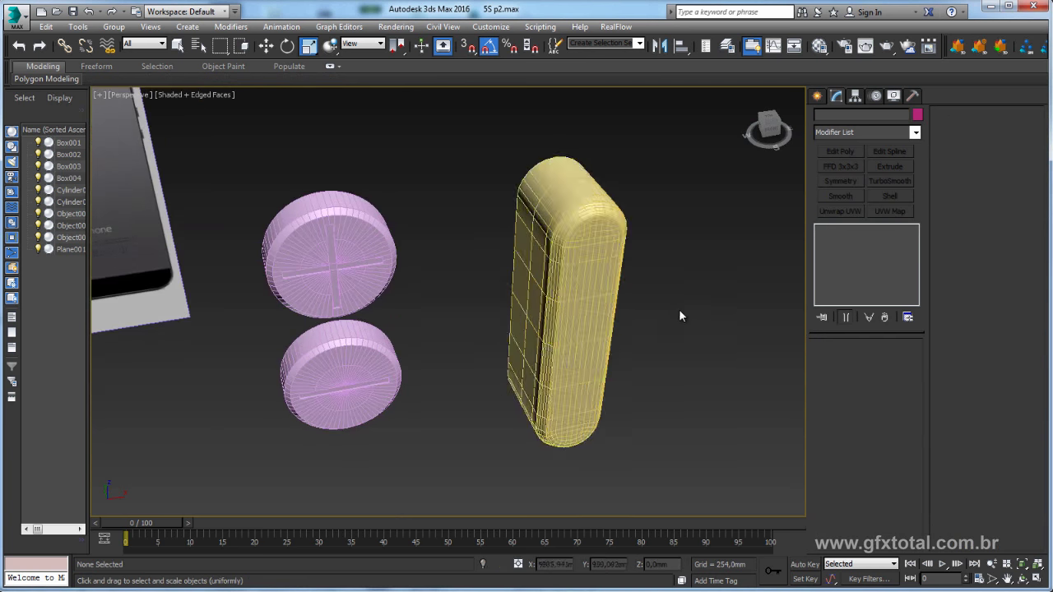
{"action": "scroll", "coordinate": [709, 285], "scroll_direction": "down", "scroll_amount": 3}
{"action": "left_click", "coordinate": [629, 329]}
{"action": "mouse_move", "coordinate": [665, 411]}
{"action": "middle_mouse_down", "text": "alt"}
{"action": "mouse_move", "coordinate": [636, 391]}
{"action": "mouse_move", "coordinate": [665, 433]}
{"action": "middle_mouse_up", "text": "alt"}
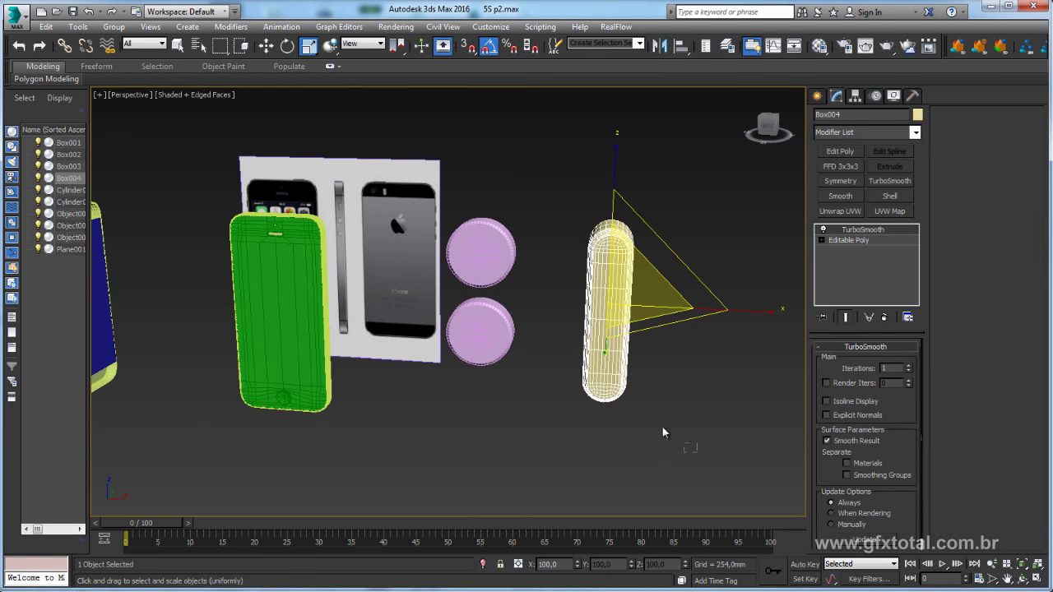
{"action": "left_click_drag", "start_coordinate": [465, 191], "coordinate": [454, 186]}
{"action": "mouse_move", "coordinate": [454, 186]}
{"action": "middle_mouse_down", "text": "alt"}
{"action": "mouse_move", "coordinate": [704, 273]}
{"action": "mouse_move", "coordinate": [598, 290]}
{"action": "middle_mouse_up", "text": "alt"}
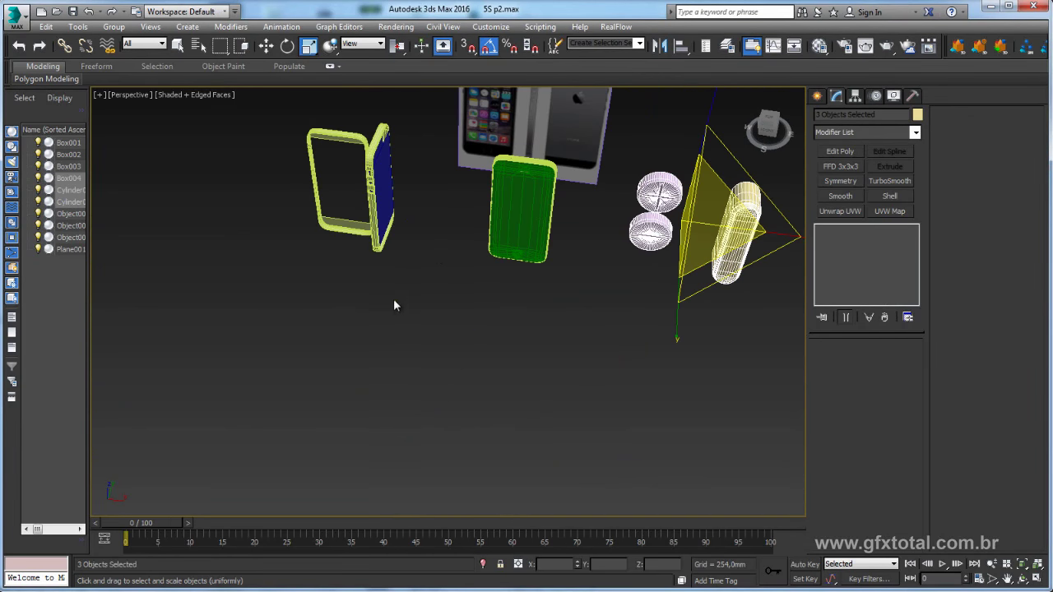
{"action": "key", "text": "Delete"}
{"action": "middle_click_drag", "start_coordinate": [530, 255], "coordinate": [534, 307], "text": "alt"}
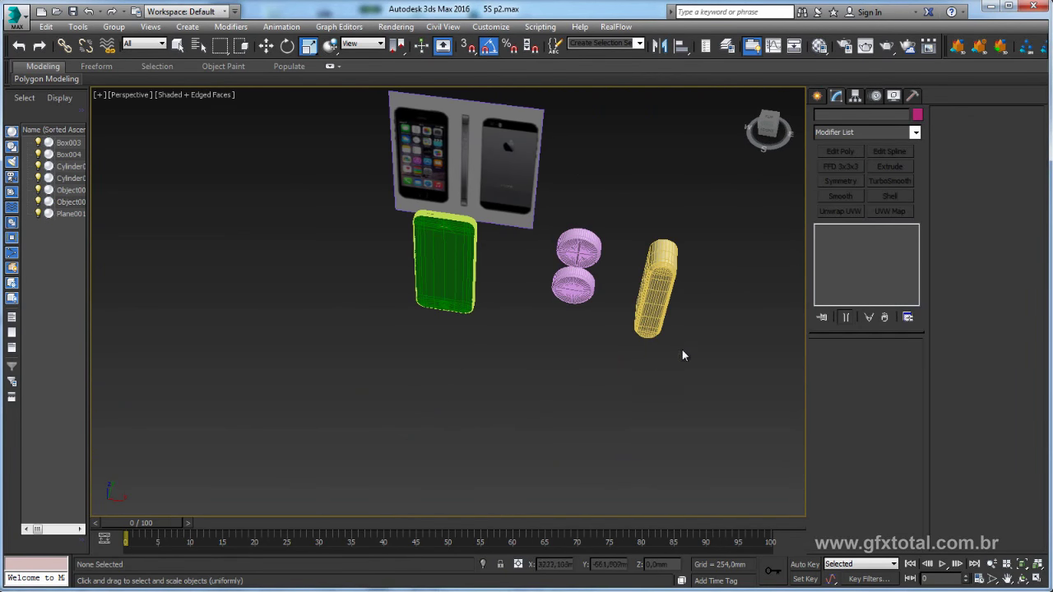
{"action": "key", "text": "ctrl+z"}
- Rotate the two round buttons and the pill -90 degrees around Z
{"action": "middle_click_drag", "start_coordinate": [682, 356], "coordinate": [625, 345], "text": "alt"}
{"action": "key", "text": "e"}
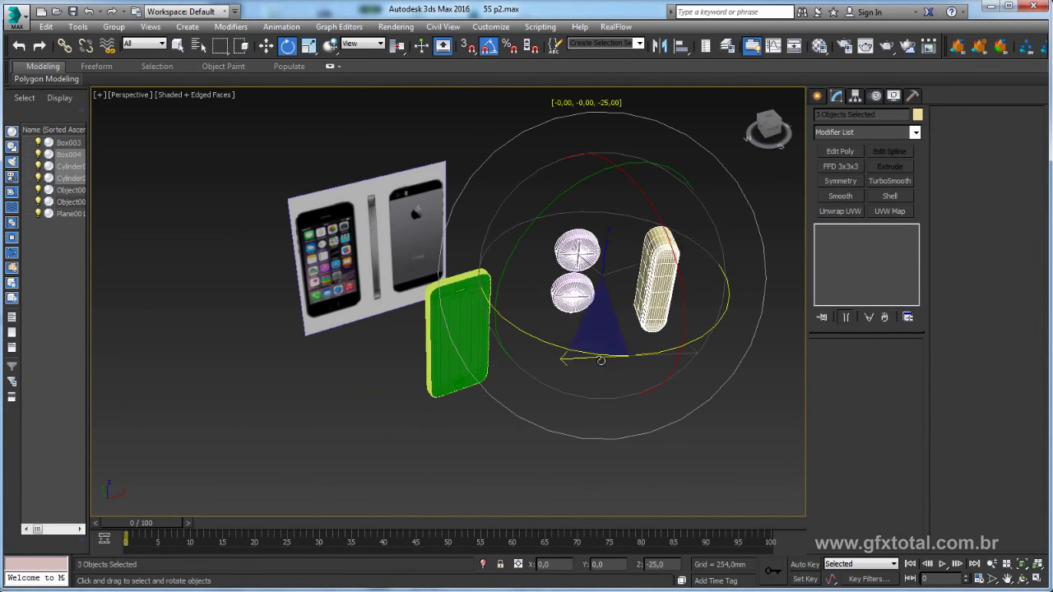
{"action": "left_click_drag", "start_coordinate": [600, 361], "coordinate": [575, 360]}
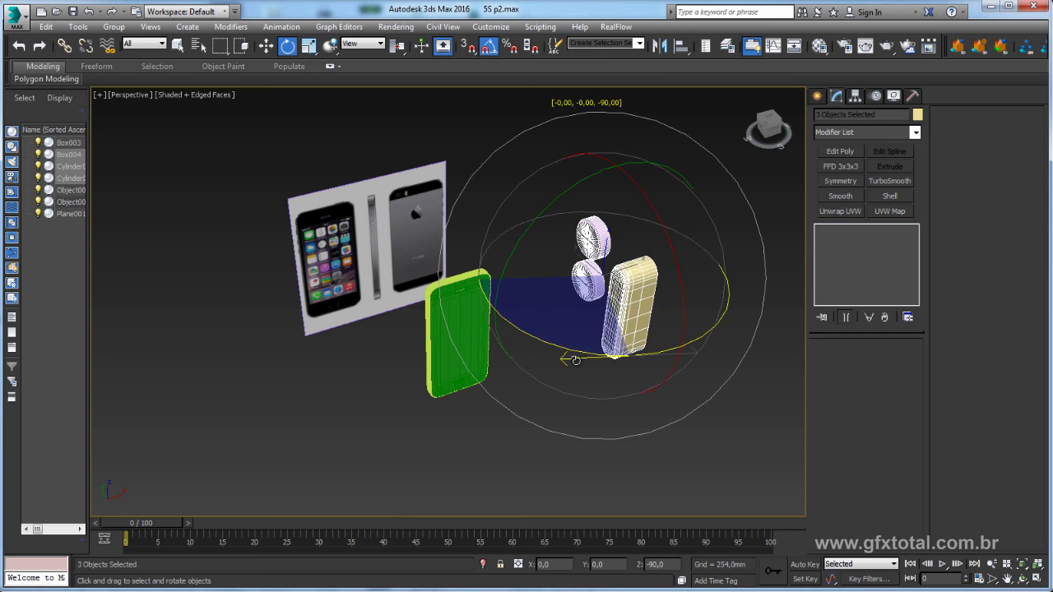
{"action": "middle_click_drag", "start_coordinate": [575, 360], "coordinate": [608, 348], "text": "alt"}
- In Left view, scale the three buttons down and move them toward the phone body
{"action": "key", "text": "l"}
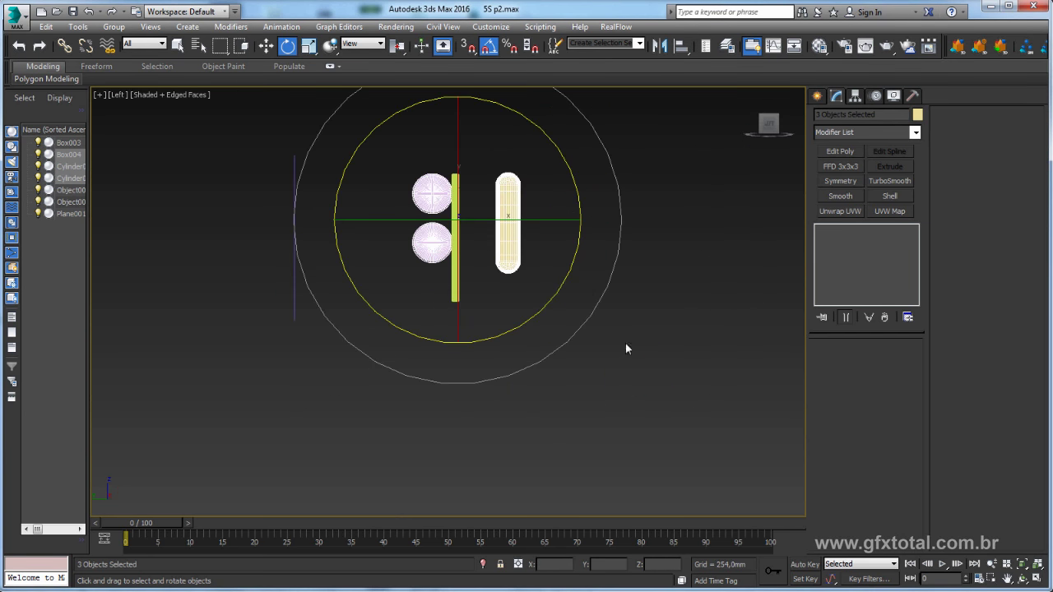
{"action": "key", "text": "r"}
{"action": "scroll", "coordinate": [543, 263], "scroll_direction": "up", "scroll_amount": 2}
{"action": "left_click_drag", "start_coordinate": [542, 268], "coordinate": [564, 469]}
{"action": "key", "text": "w"}
{"action": "left_click_drag", "start_coordinate": [607, 200], "coordinate": [591, 200]}
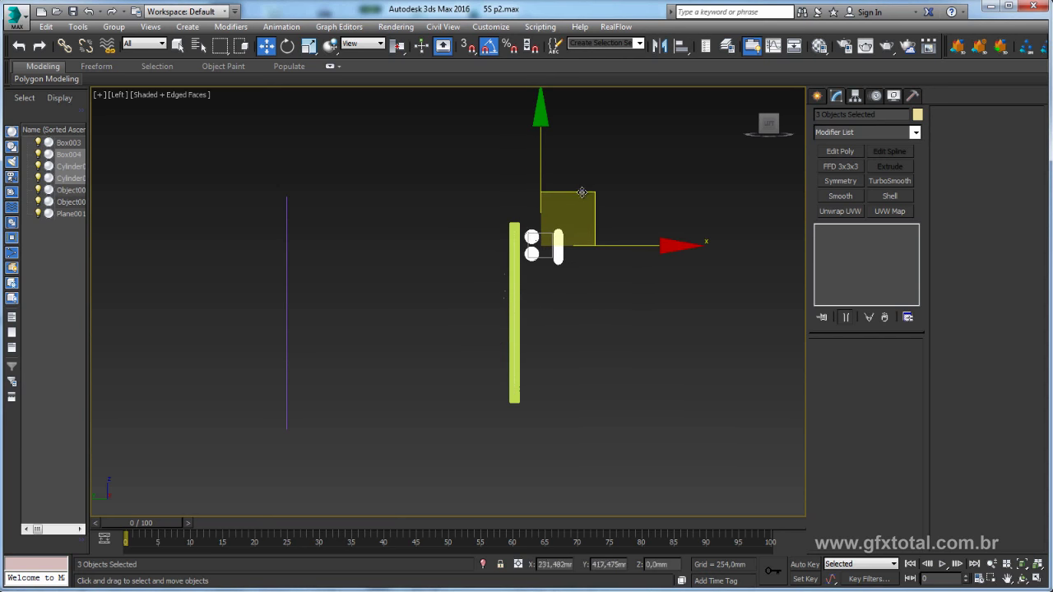
{"action": "scroll", "coordinate": [543, 210], "scroll_direction": "up", "scroll_amount": 2}
{"action": "scroll", "coordinate": [539, 211], "scroll_direction": "up", "scroll_amount": 2}
{"action": "scroll", "coordinate": [533, 213], "scroll_direction": "up", "scroll_amount": 3}
{"action": "scroll", "coordinate": [533, 212], "scroll_direction": "down", "scroll_amount": 3}
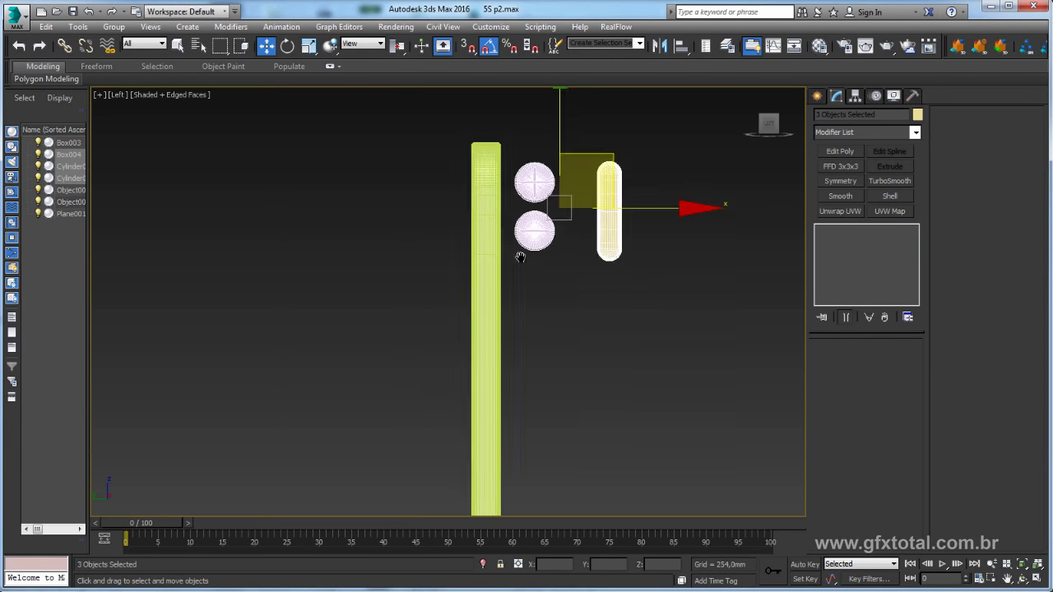
{"action": "middle_click_drag", "start_coordinate": [518, 254], "coordinate": [491, 215]}
{"action": "scroll", "coordinate": [559, 249], "scroll_direction": "up", "scroll_amount": 3}
{"action": "scroll", "coordinate": [423, 232], "scroll_direction": "down", "scroll_amount": 3}
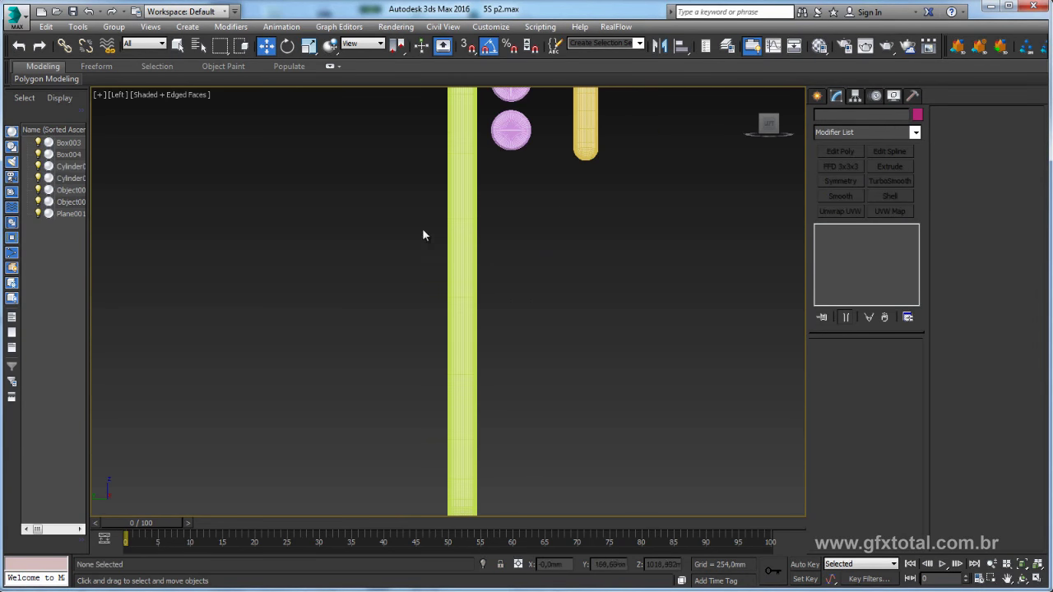
{"action": "scroll", "coordinate": [534, 263], "scroll_direction": "down", "scroll_amount": 3}
- Return to Perspective view and select the phone body Box003
{"action": "left_click", "coordinate": [536, 267]}
{"action": "key", "text": "p"}
{"action": "mouse_move", "coordinate": [602, 223]}
{"action": "middle_mouse_down", "text": "alt"}
{"action": "mouse_move", "coordinate": [536, 263]}
{"action": "mouse_move", "coordinate": [548, 223]}
{"action": "mouse_move", "coordinate": [454, 216]}
{"action": "middle_mouse_up", "text": "alt"}
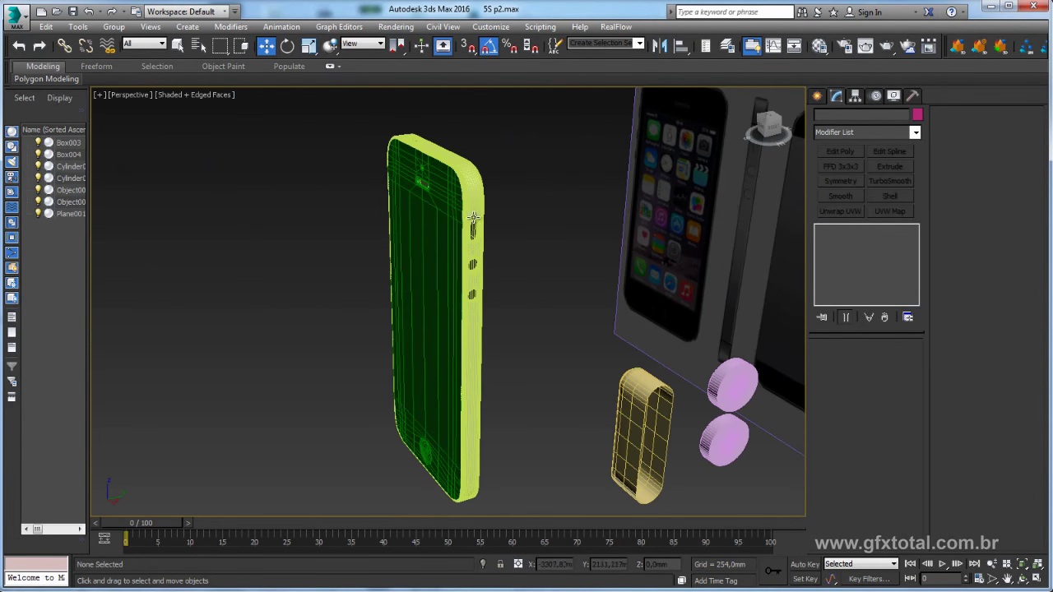
{"action": "mouse_move", "coordinate": [474, 270]}
{"action": "middle_mouse_down", "text": "alt"}
{"action": "mouse_move", "coordinate": [501, 236]}
{"action": "mouse_move", "coordinate": [506, 299]}
{"action": "mouse_move", "coordinate": [421, 285]}
{"action": "mouse_move", "coordinate": [439, 285]}
{"action": "middle_mouse_up", "text": "alt"}
{"action": "mouse_move", "coordinate": [612, 174]}
{"action": "middle_mouse_down", "text": "alt"}
{"action": "mouse_move", "coordinate": [640, 225]}
{"action": "mouse_move", "coordinate": [677, 201]}
{"action": "mouse_move", "coordinate": [629, 224]}
{"action": "mouse_move", "coordinate": [600, 207]}
{"action": "mouse_move", "coordinate": [612, 206]}
{"action": "mouse_move", "coordinate": [575, 201]}
{"action": "mouse_move", "coordinate": [636, 209]}
{"action": "middle_mouse_up", "text": "alt"}
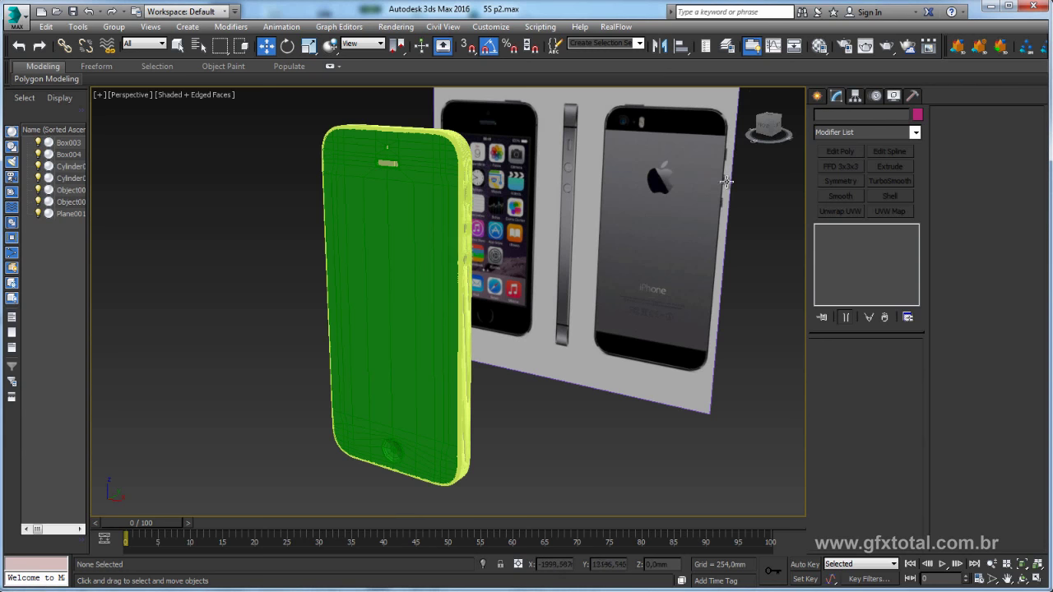
{"action": "left_click", "coordinate": [468, 234]}
{"action": "mouse_move", "coordinate": [468, 234]}
{"action": "middle_mouse_down", "text": "alt"}
{"action": "mouse_move", "coordinate": [496, 164]}
{"action": "mouse_move", "coordinate": [521, 193]}
{"action": "mouse_move", "coordinate": [515, 278]}
{"action": "mouse_move", "coordinate": [505, 243]}
{"action": "mouse_move", "coordinate": [514, 234]}
{"action": "mouse_move", "coordinate": [527, 254]}
{"action": "mouse_move", "coordinate": [550, 184]}
{"action": "middle_mouse_up", "text": "alt"}
{"action": "scroll", "coordinate": [518, 251], "scroll_direction": "up", "scroll_amount": 3}
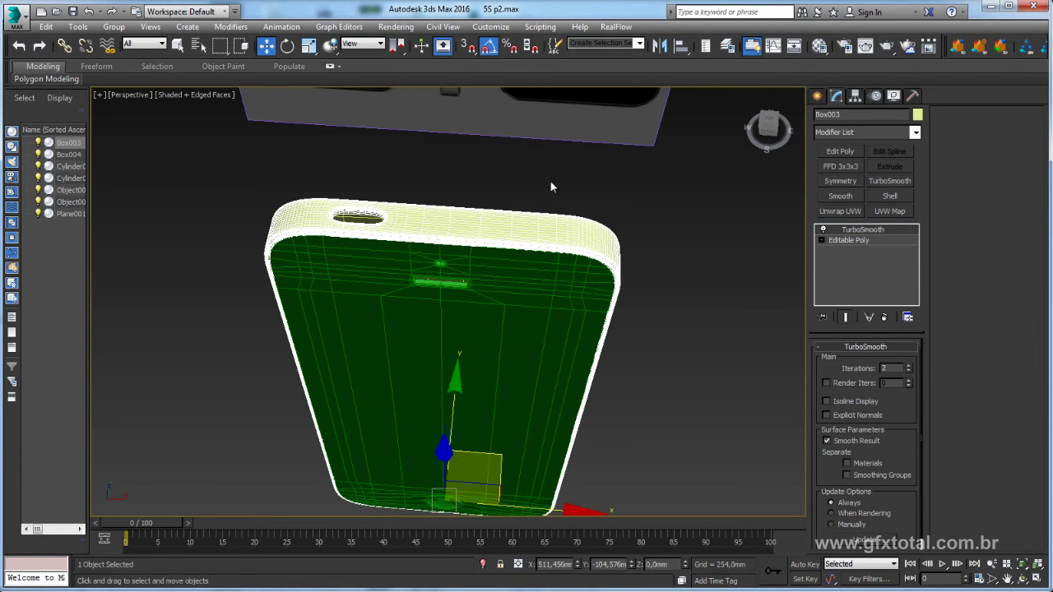
- Mirror the phone body across the X axis
{"action": "left_click", "coordinate": [659, 46]}
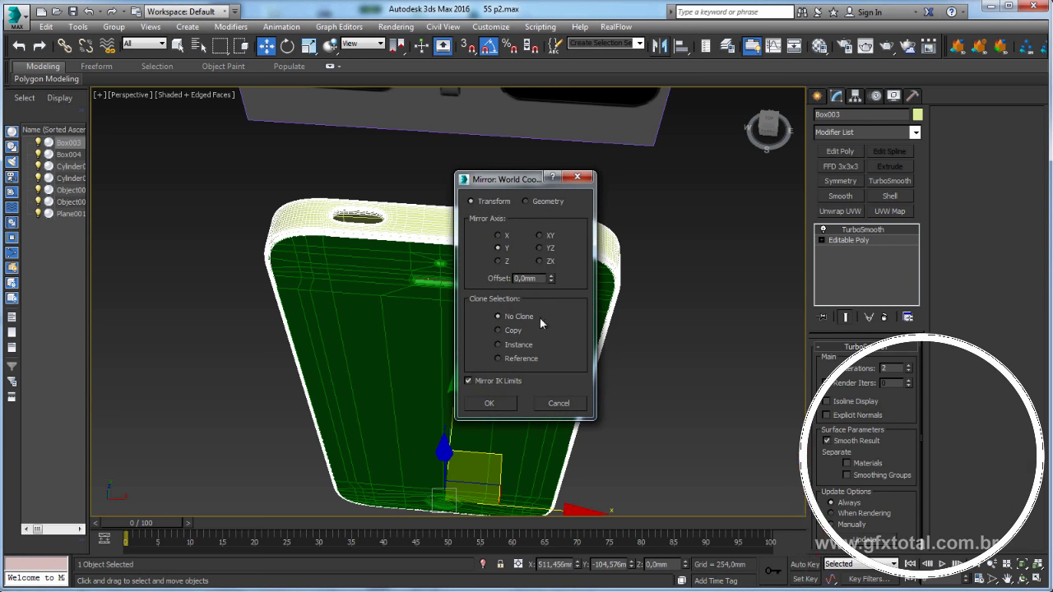
{"action": "left_click_drag", "start_coordinate": [493, 178], "coordinate": [720, 128]}
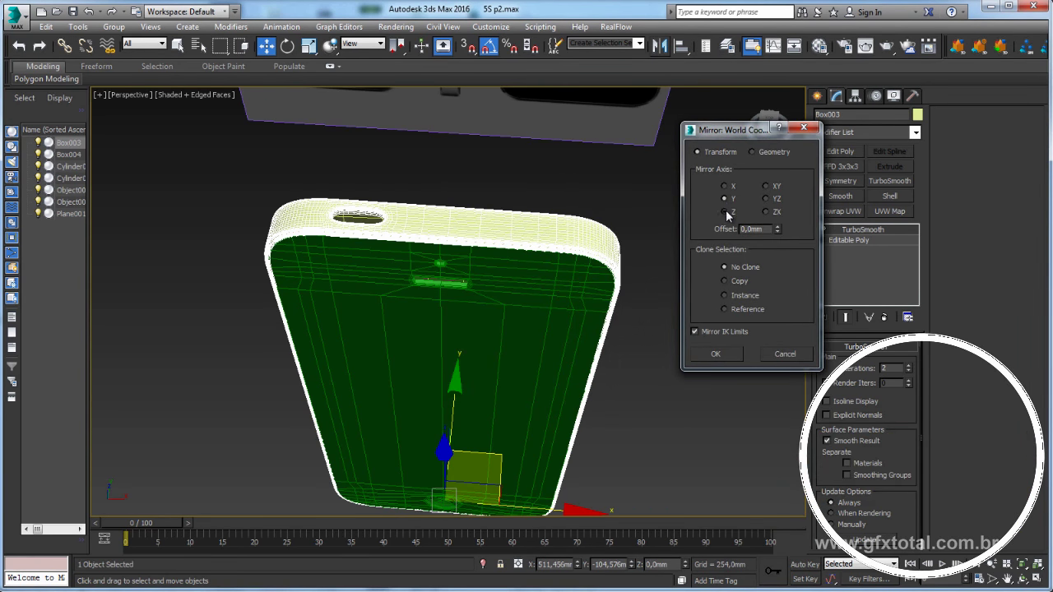
{"action": "left_click", "coordinate": [715, 354]}
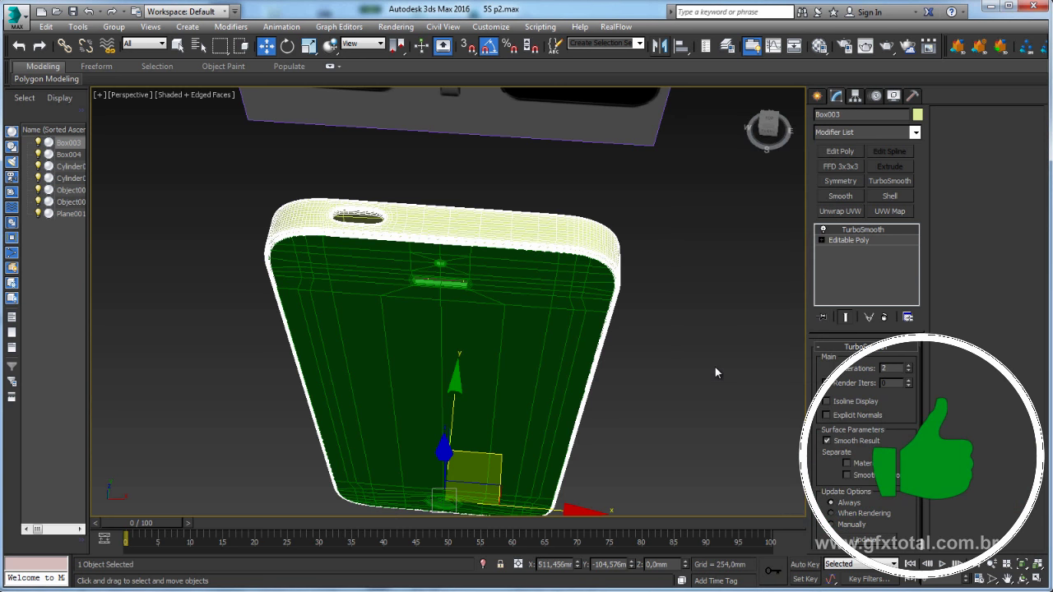
{"action": "mouse_move", "coordinate": [715, 367]}
{"action": "middle_mouse_down", "text": "alt"}
{"action": "mouse_move", "coordinate": [644, 349]}
{"action": "mouse_move", "coordinate": [619, 325]}
{"action": "mouse_move", "coordinate": [665, 219]}
{"action": "mouse_move", "coordinate": [710, 217]}
{"action": "mouse_move", "coordinate": [664, 294]}
{"action": "mouse_move", "coordinate": [581, 335]}
{"action": "middle_mouse_up", "text": "alt"}
{"action": "middle_click_drag", "start_coordinate": [566, 222], "coordinate": [640, 99], "text": "alt"}
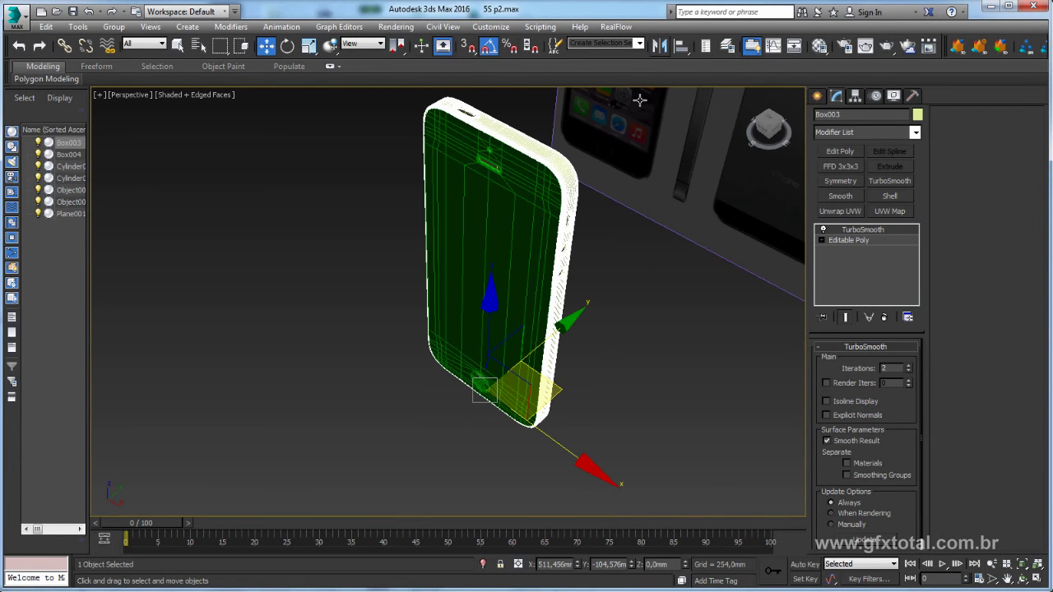
{"action": "left_click", "coordinate": [659, 45]}
{"action": "left_click_drag", "start_coordinate": [510, 172], "coordinate": [724, 164]}
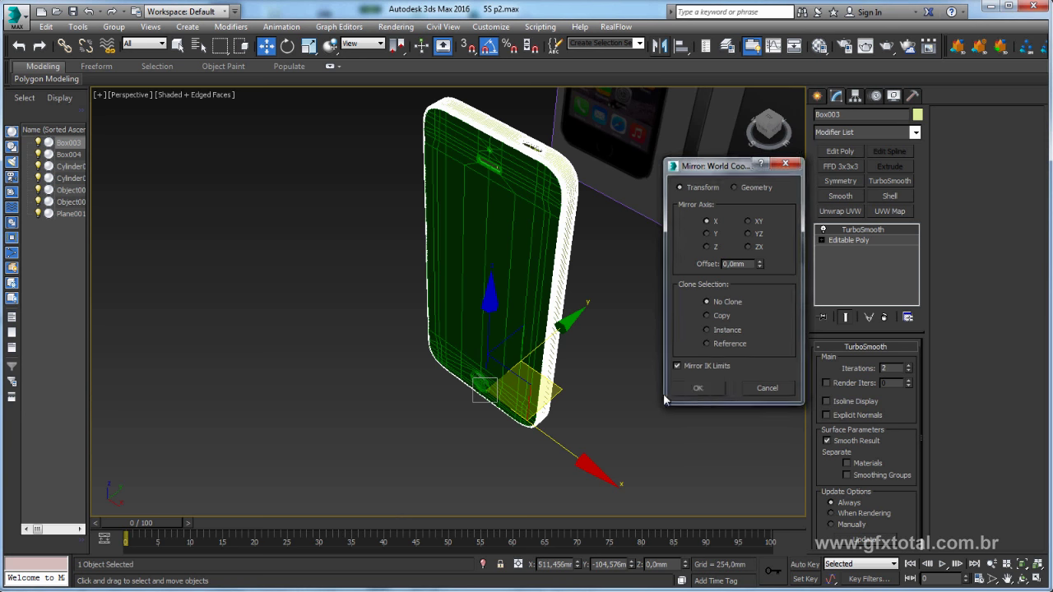
{"action": "left_click", "coordinate": [717, 383]}
{"action": "mouse_move", "coordinate": [716, 382]}
{"action": "middle_mouse_down", "text": "alt"}
{"action": "mouse_move", "coordinate": [648, 412]}
{"action": "mouse_move", "coordinate": [807, 356]}
{"action": "mouse_move", "coordinate": [765, 336]}
{"action": "mouse_move", "coordinate": [656, 329]}
{"action": "middle_mouse_up", "text": "alt"}
{"action": "mouse_move", "coordinate": [629, 177]}
{"action": "middle_mouse_down", "text": "alt"}
{"action": "mouse_move", "coordinate": [688, 205]}
{"action": "mouse_move", "coordinate": [435, 173]}
{"action": "mouse_move", "coordinate": [542, 257]}
{"action": "mouse_move", "coordinate": [510, 270]}
{"action": "middle_mouse_up", "text": "alt"}
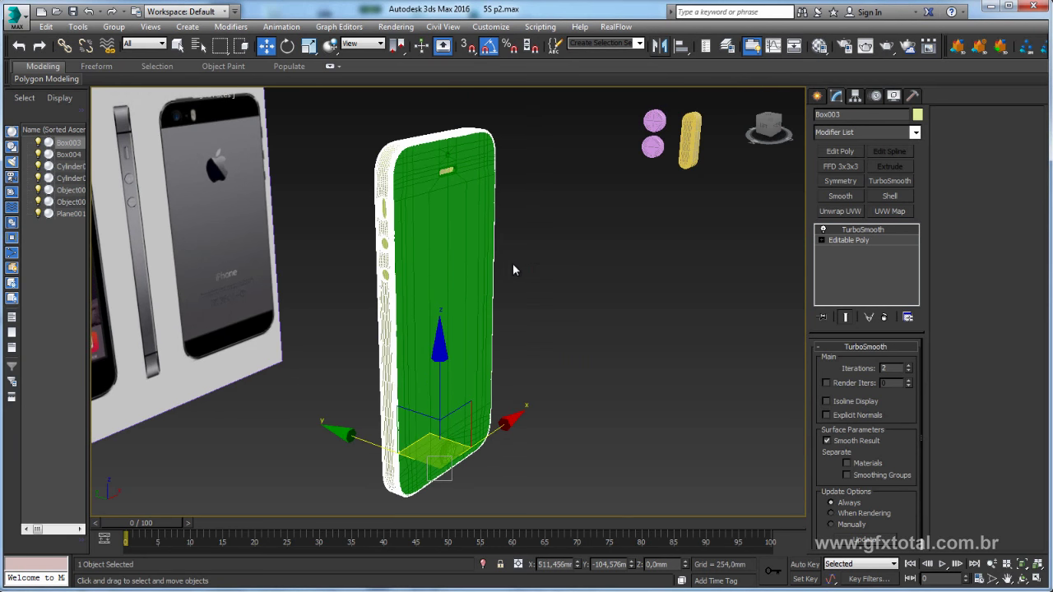
- In Left view, scale the round buttons and pill down further
{"action": "key", "text": "l"}
{"action": "scroll", "coordinate": [576, 239], "scroll_direction": "up", "scroll_amount": 3}
{"action": "scroll", "coordinate": [553, 198], "scroll_direction": "up", "scroll_amount": 3}
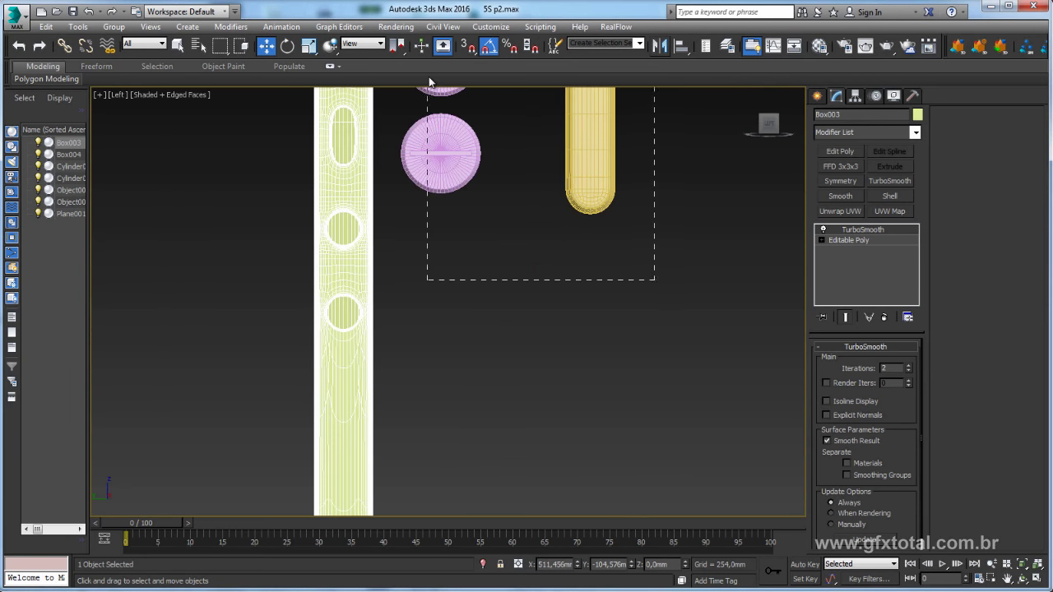
{"action": "left_click_drag", "start_coordinate": [428, 83], "coordinate": [428, 82]}
{"action": "middle_click_drag", "start_coordinate": [428, 82], "coordinate": [459, 213]}
{"action": "key", "text": "r"}
{"action": "mouse_move", "coordinate": [536, 223]}
{"action": "left_mouse_down"}
{"action": "mouse_move", "coordinate": [538, 322]}
{"action": "mouse_move", "coordinate": [549, 265]}
{"action": "left_mouse_up"}
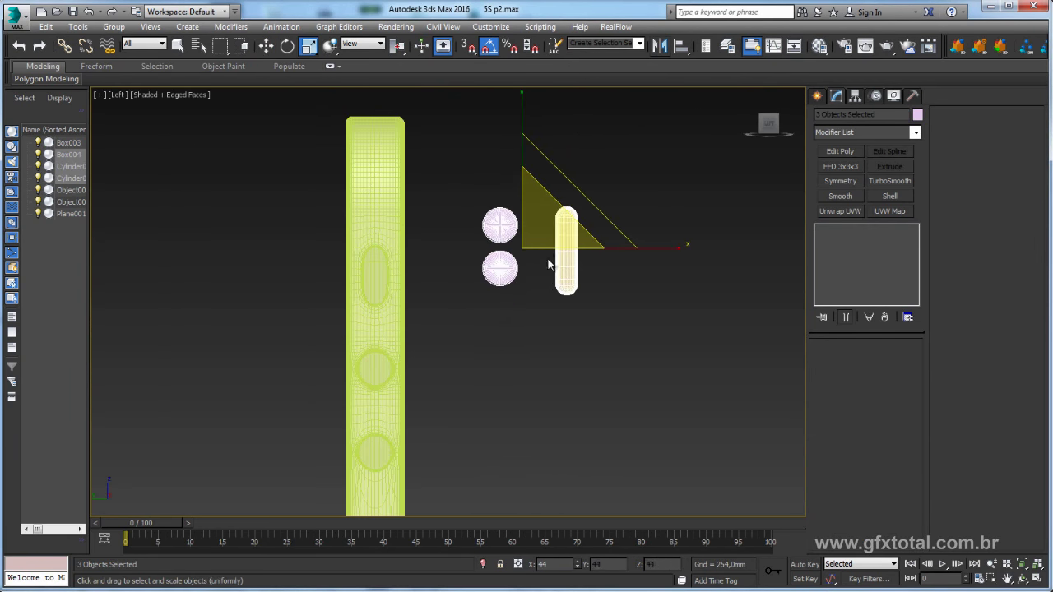
- Select just the two round buttons and move them left along X in Perspective view
{"action": "key", "text": "w"}
{"action": "mouse_move", "coordinate": [535, 301]}
{"action": "left_mouse_down"}
{"action": "mouse_move", "coordinate": [484, 202]}
{"action": "mouse_move", "coordinate": [473, 365]}
{"action": "mouse_move", "coordinate": [410, 338]}
{"action": "left_mouse_up"}
{"action": "middle_click_drag", "start_coordinate": [494, 324], "coordinate": [546, 330], "text": "alt"}
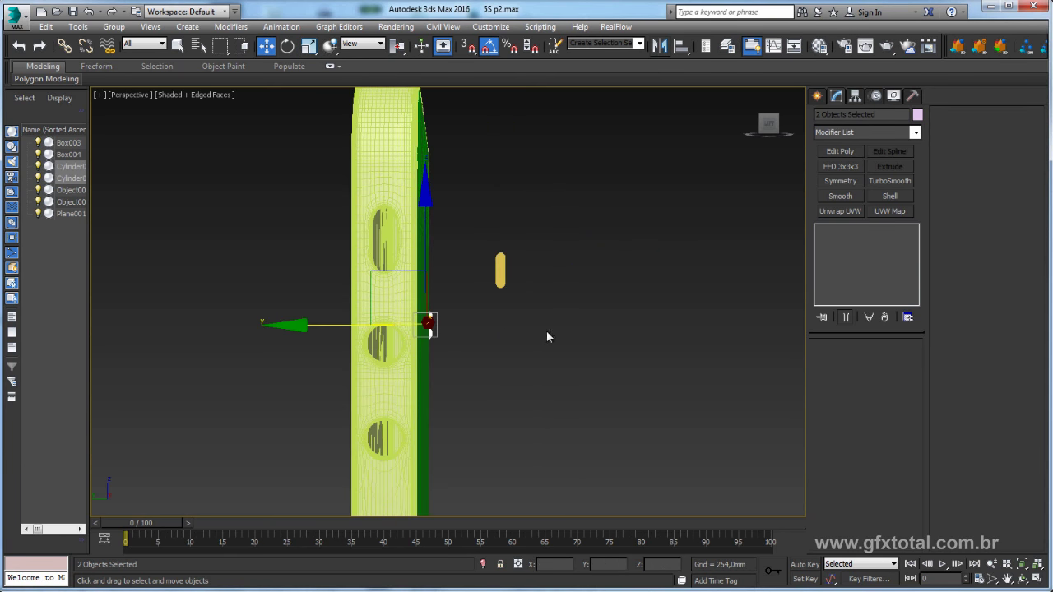
{"action": "key", "text": "p"}
{"action": "scroll", "coordinate": [550, 334], "scroll_direction": "down", "scroll_amount": 2}
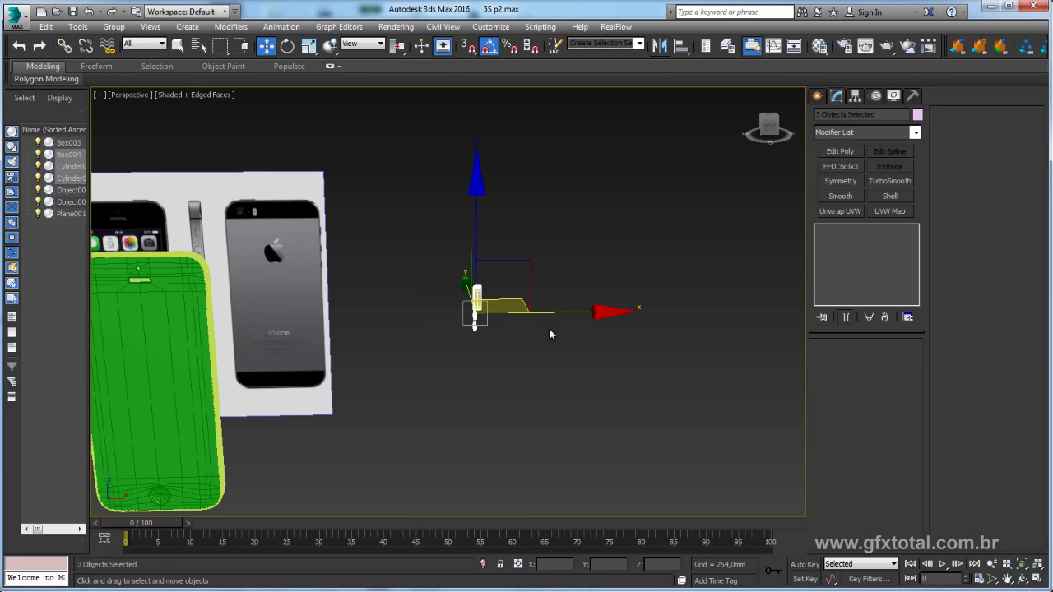
{"action": "left_click", "coordinate": [164, 329], "text": "ctrl"}
{"action": "middle_click_drag", "start_coordinate": [245, 323], "coordinate": [368, 324]}
{"action": "left_click_drag", "start_coordinate": [369, 324], "coordinate": [325, 323]}
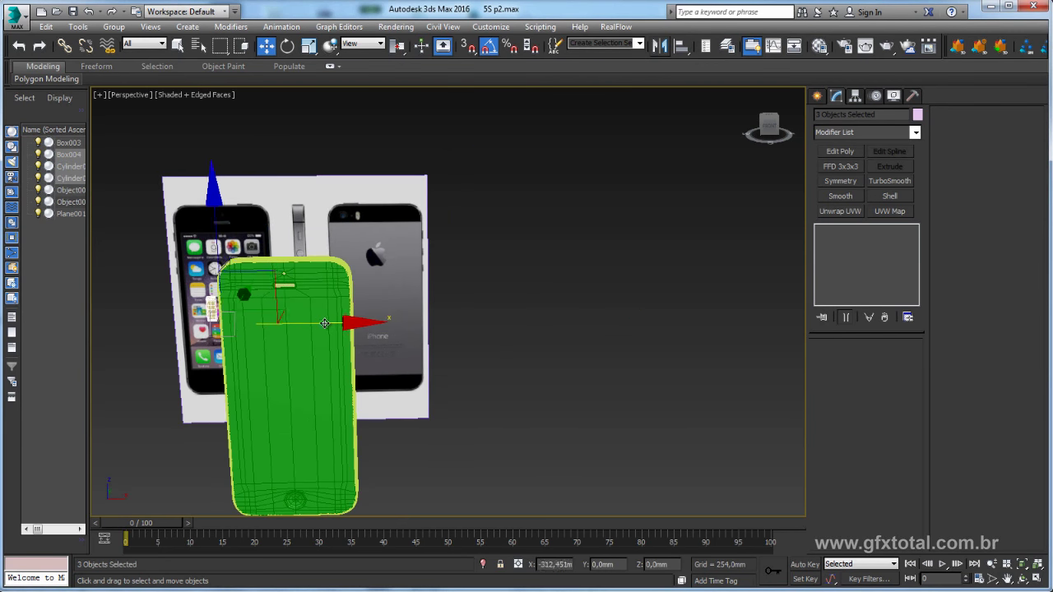
- In Left view, shrink the round button slightly and nudge it left
{"action": "key", "text": "l"}
{"action": "middle_click_drag", "start_coordinate": [454, 312], "coordinate": [514, 251]}
{"action": "scroll", "coordinate": [514, 251], "scroll_direction": "up", "scroll_amount": 4}
{"action": "key", "text": "r"}
{"action": "left_click_drag", "start_coordinate": [552, 183], "coordinate": [553, 190]}
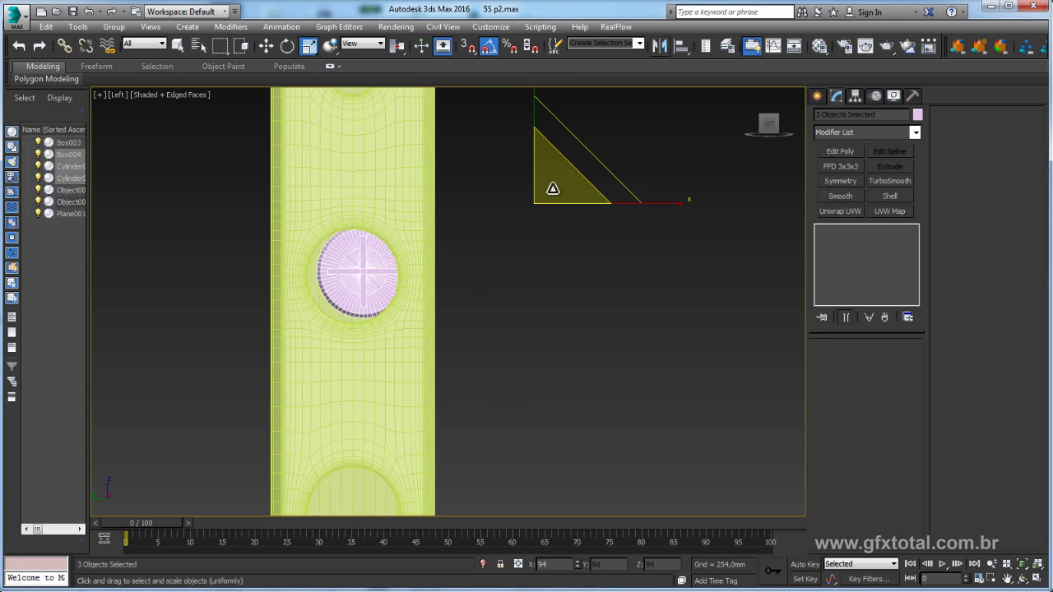
{"action": "key", "text": "w"}
{"action": "left_click_drag", "start_coordinate": [580, 156], "coordinate": [577, 157]}
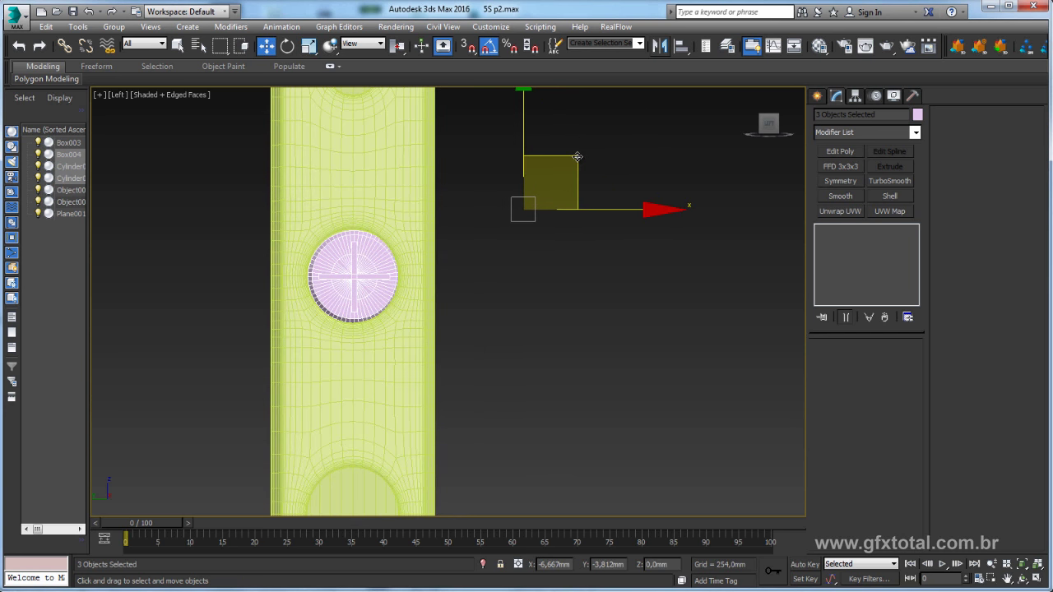
- Rescale the cylinders about their own centre and, in wireframe, nudge them up into their holes
{"action": "key", "text": "r"}
{"action": "left_click_drag", "start_coordinate": [396, 45], "coordinate": [398, 85]}
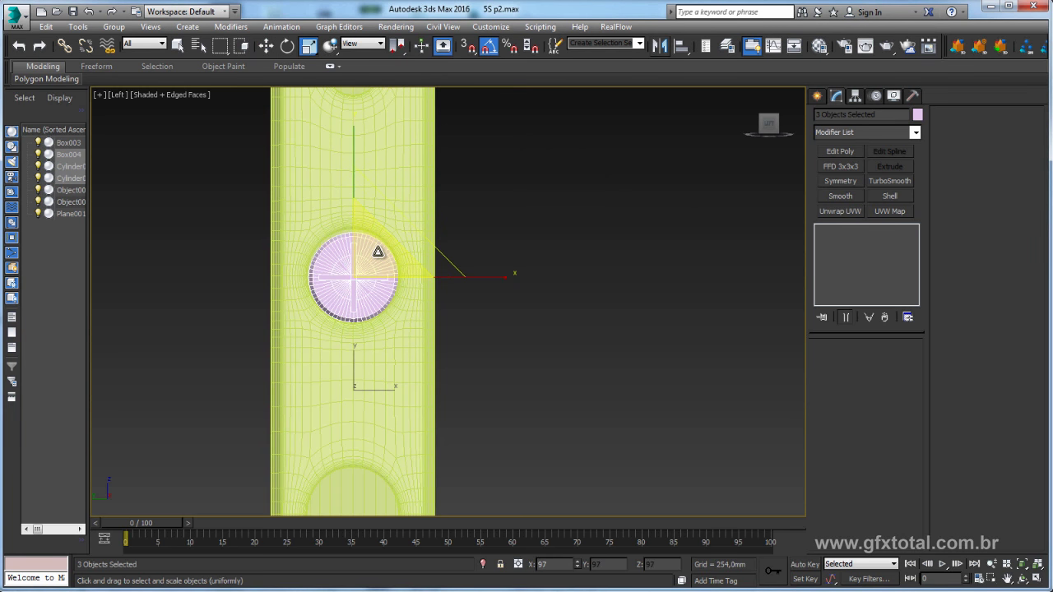
{"action": "key", "text": "F3"}
{"action": "scroll", "coordinate": [362, 240], "scroll_direction": "up", "scroll_amount": 3}
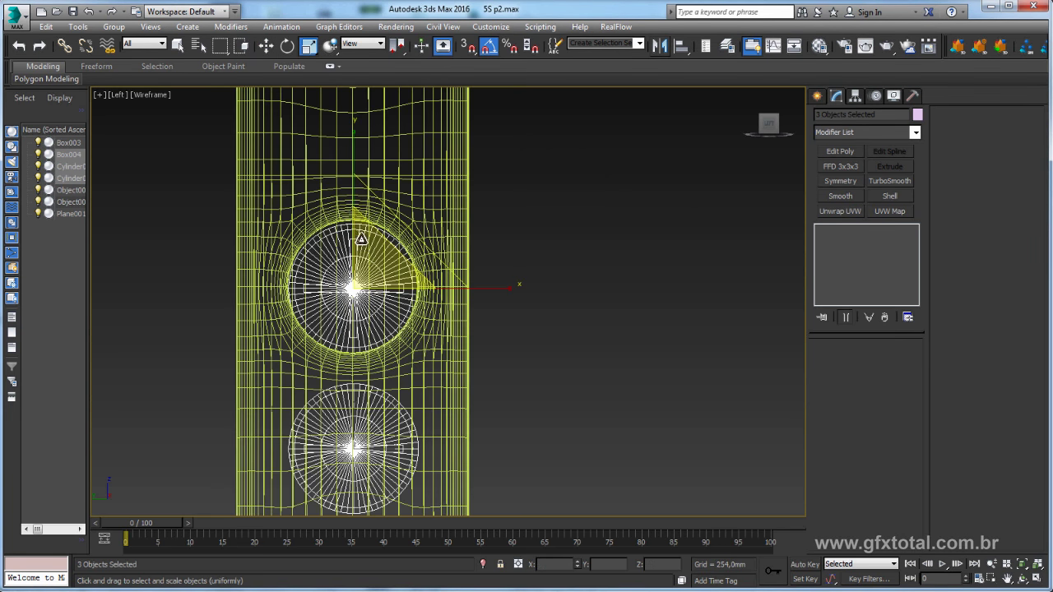
{"action": "key", "text": "w"}
{"action": "left_click_drag", "start_coordinate": [592, 125], "coordinate": [603, 122]}
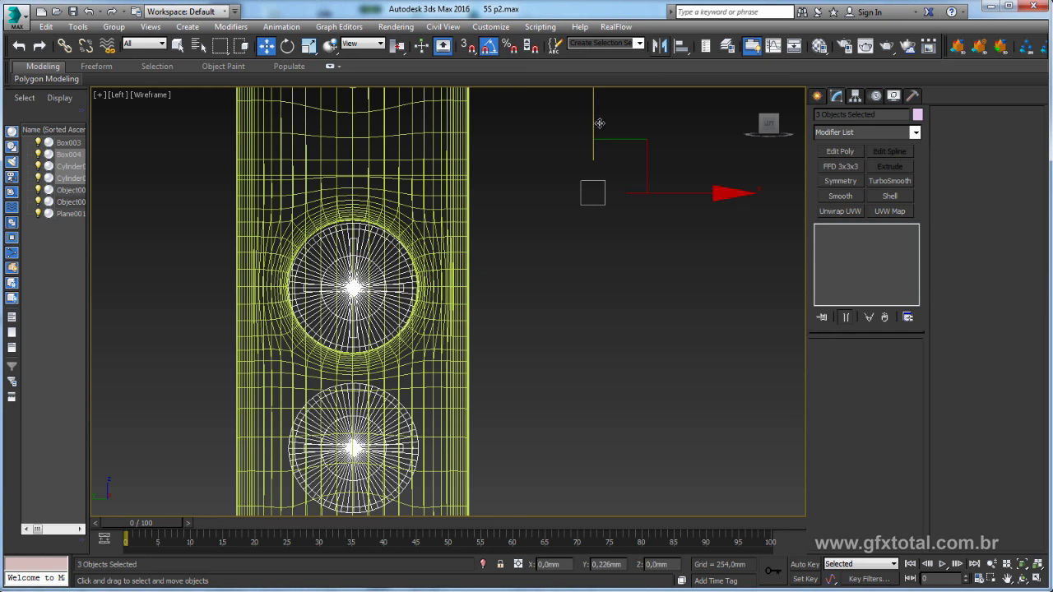
- Select only Cylinder002's operand and nudge the round cutter slightly down into its hole
{"action": "key", "text": "e"}
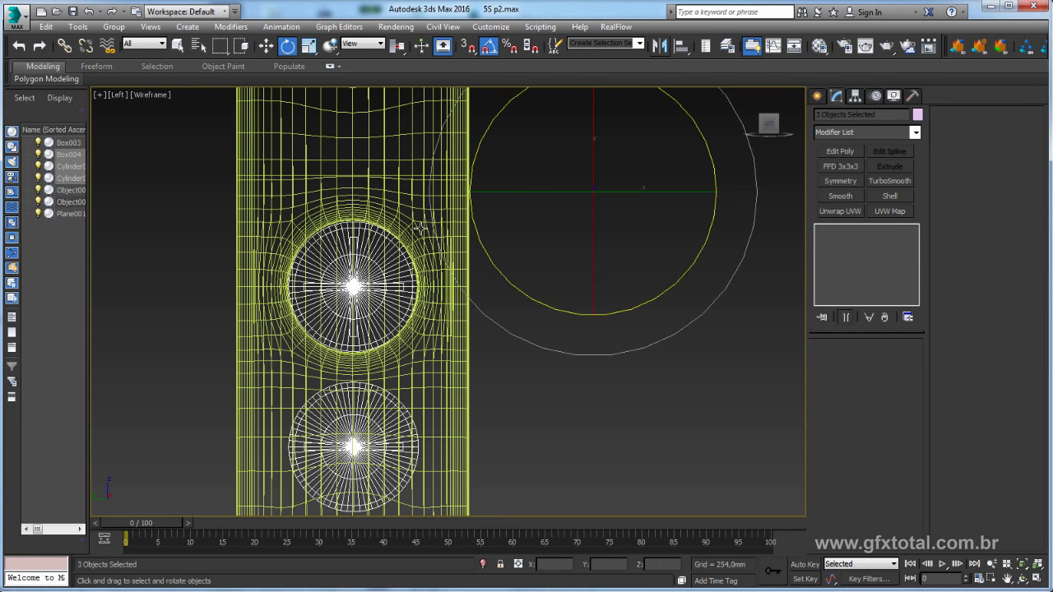
{"action": "key", "text": "r"}
{"action": "key", "text": "w"}
{"action": "scroll", "coordinate": [593, 312], "scroll_direction": "down", "scroll_amount": 2}
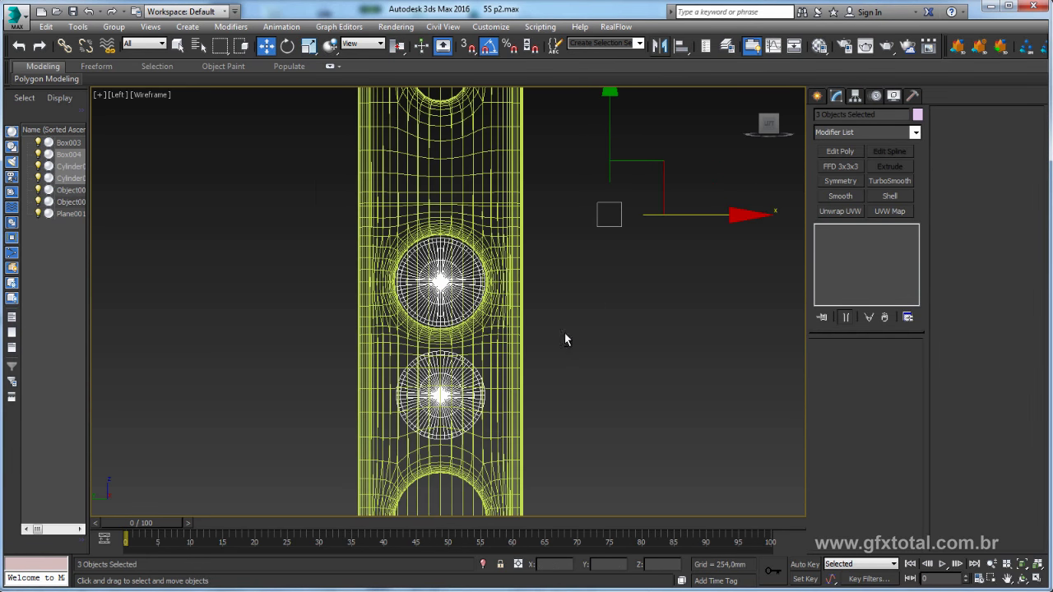
{"action": "left_click", "coordinate": [436, 276], "text": "alt"}
{"action": "scroll", "coordinate": [693, 308], "scroll_direction": "down", "scroll_amount": 4}
{"action": "left_click", "coordinate": [624, 156], "text": "alt"}
{"action": "scroll", "coordinate": [451, 283], "scroll_direction": "up", "scroll_amount": 5}
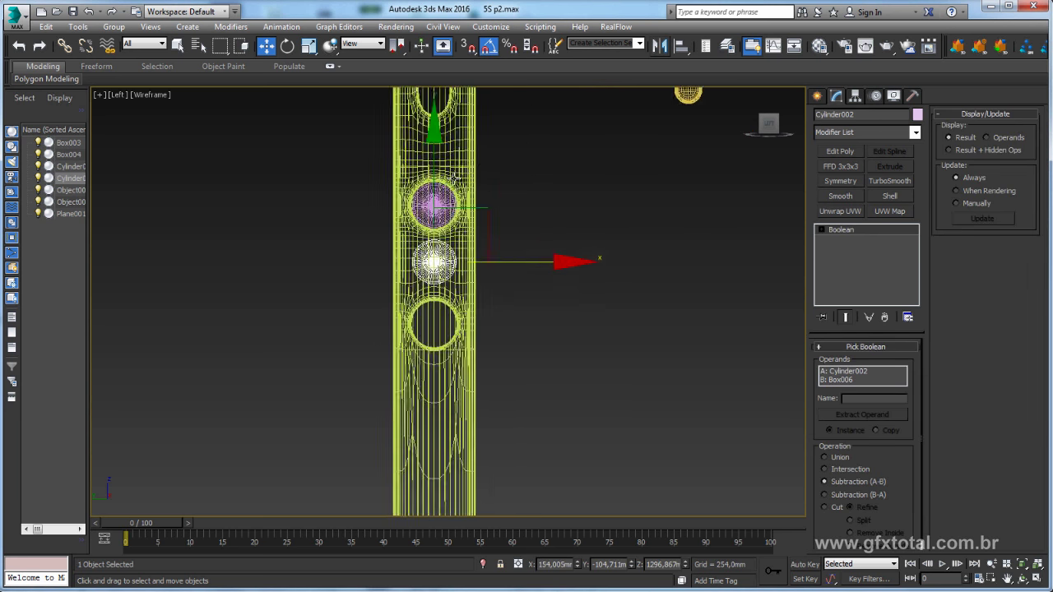
{"action": "scroll", "coordinate": [411, 370], "scroll_direction": "up", "scroll_amount": 1}
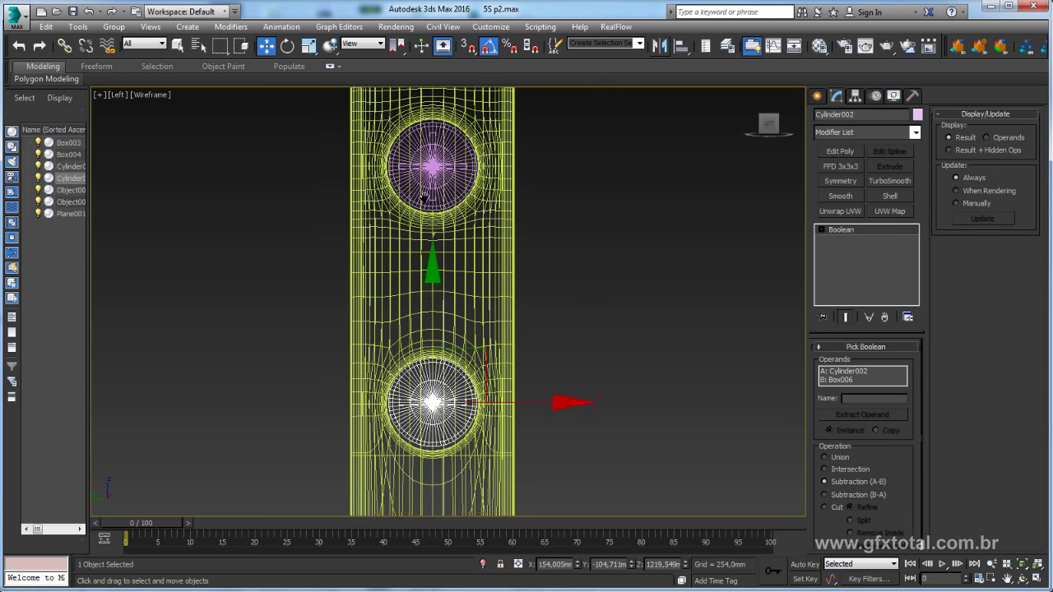
{"action": "scroll", "coordinate": [411, 371], "scroll_direction": "up", "scroll_amount": 3}
{"action": "scroll", "coordinate": [411, 370], "scroll_direction": "up", "scroll_amount": 1}
{"action": "left_click_drag", "start_coordinate": [453, 279], "coordinate": [452, 283]}
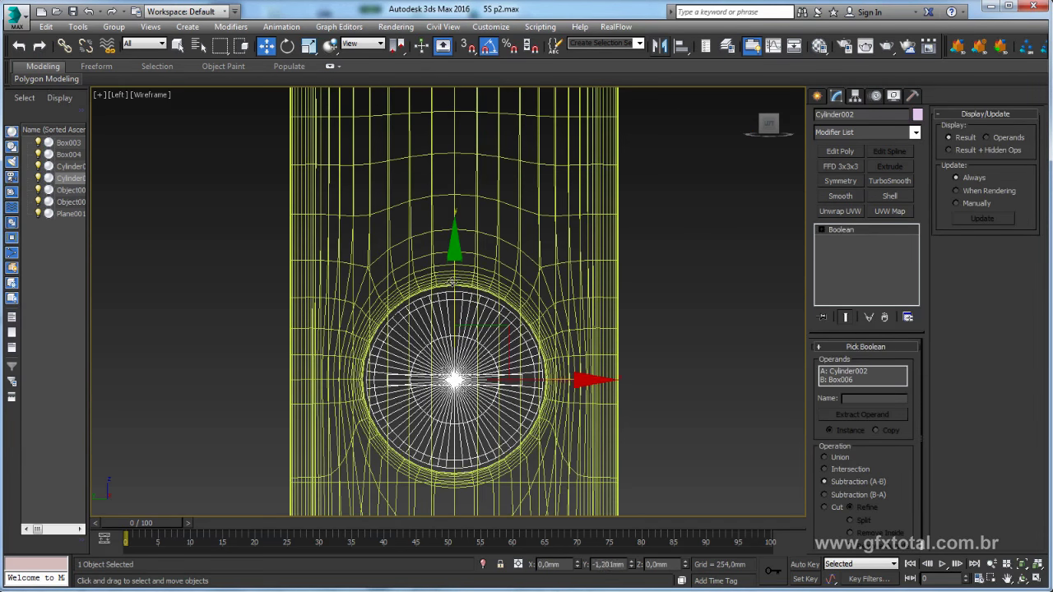
- Move the Box004 pill switch into the oval slot and scale it down to fit
{"action": "scroll", "coordinate": [453, 282], "scroll_direction": "down", "scroll_amount": 6}
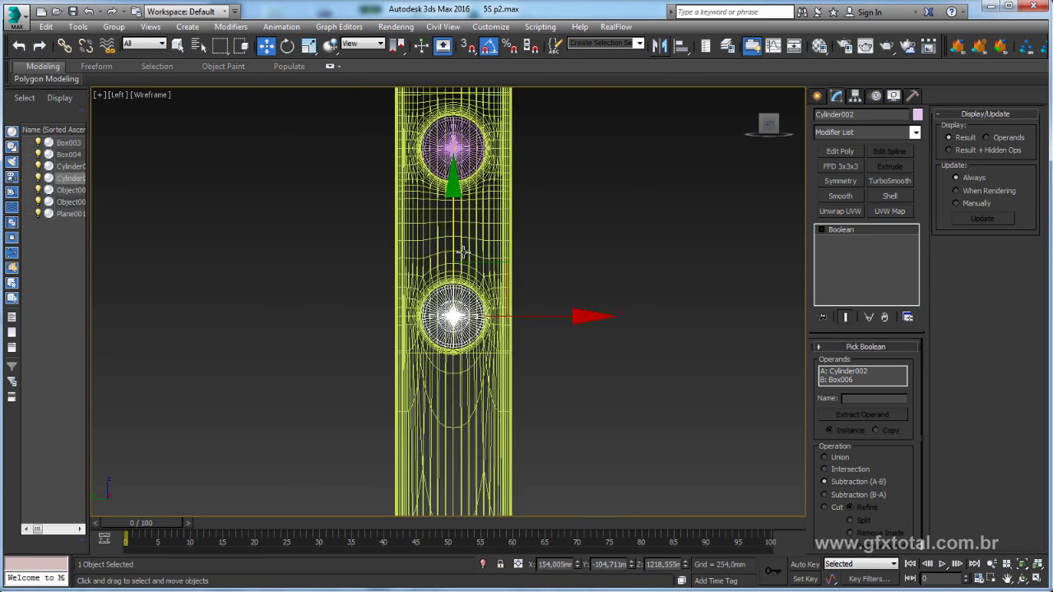
{"action": "scroll", "coordinate": [428, 288], "scroll_direction": "down", "scroll_amount": 4}
{"action": "scroll", "coordinate": [493, 288], "scroll_direction": "up", "scroll_amount": 4}
{"action": "left_click", "coordinate": [624, 272]}
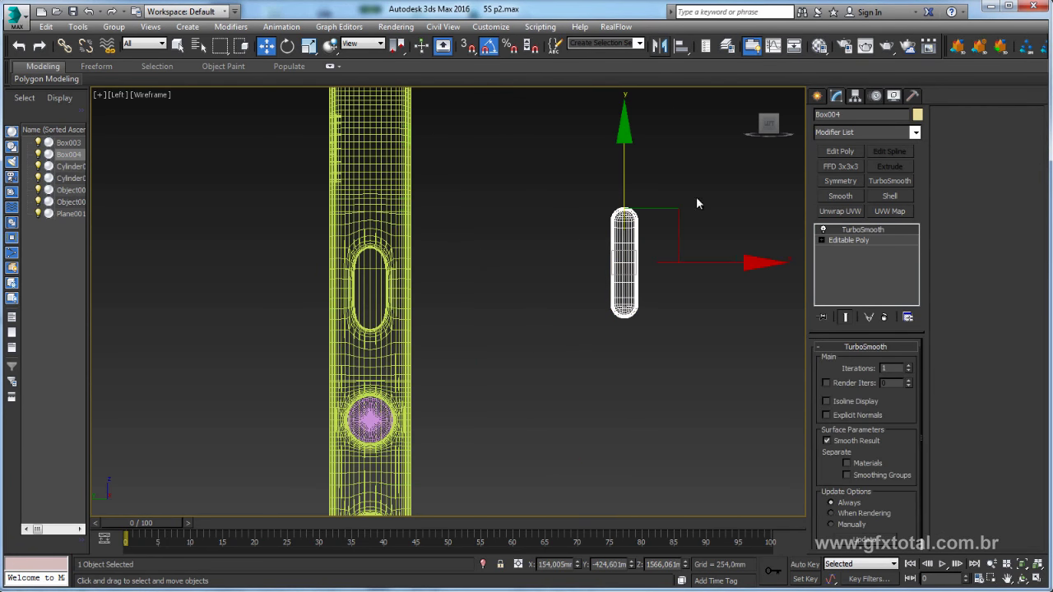
{"action": "left_click_drag", "start_coordinate": [674, 213], "coordinate": [431, 235]}
{"action": "scroll", "coordinate": [412, 246], "scroll_direction": "up", "scroll_amount": 1}
{"action": "scroll", "coordinate": [387, 271], "scroll_direction": "up", "scroll_amount": 5}
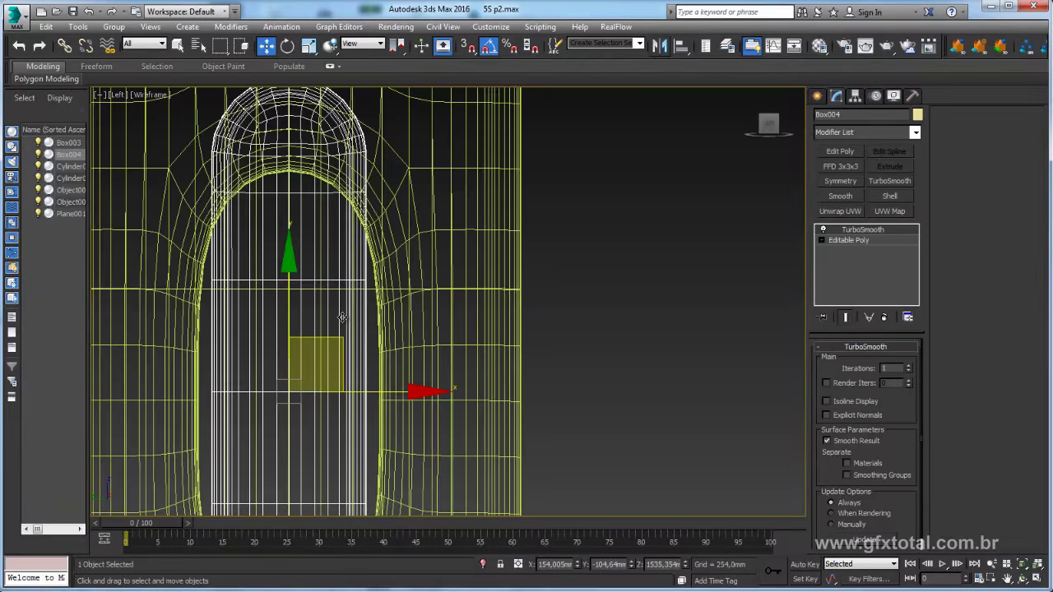
{"action": "scroll", "coordinate": [343, 316], "scroll_direction": "down", "scroll_amount": 2}
{"action": "scroll", "coordinate": [357, 319], "scroll_direction": "up", "scroll_amount": 2}
{"action": "key", "text": "e"}
{"action": "key", "text": "r"}
{"action": "mouse_move", "coordinate": [383, 239]}
{"action": "left_mouse_down"}
{"action": "mouse_move", "coordinate": [400, 277]}
{"action": "mouse_move", "coordinate": [417, 271]}
{"action": "left_mouse_up"}
{"action": "key", "text": "w"}
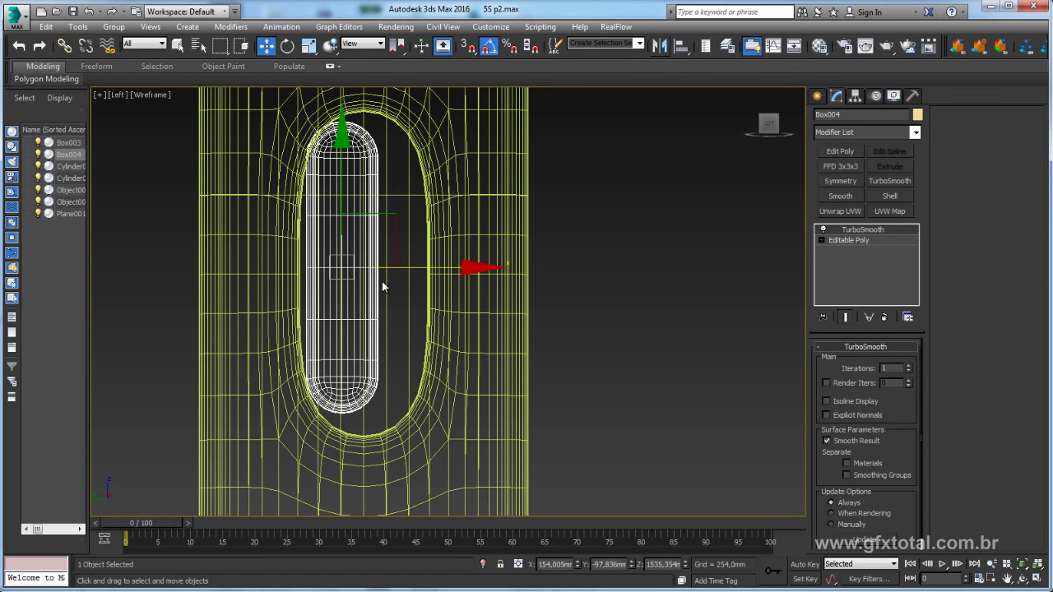
- Select Box003's Editable Poly level with Show End Result turned off
{"action": "scroll", "coordinate": [386, 292], "scroll_direction": "down", "scroll_amount": 2}
{"action": "scroll", "coordinate": [418, 317], "scroll_direction": "down", "scroll_amount": 1}
{"action": "left_click", "coordinate": [471, 287]}
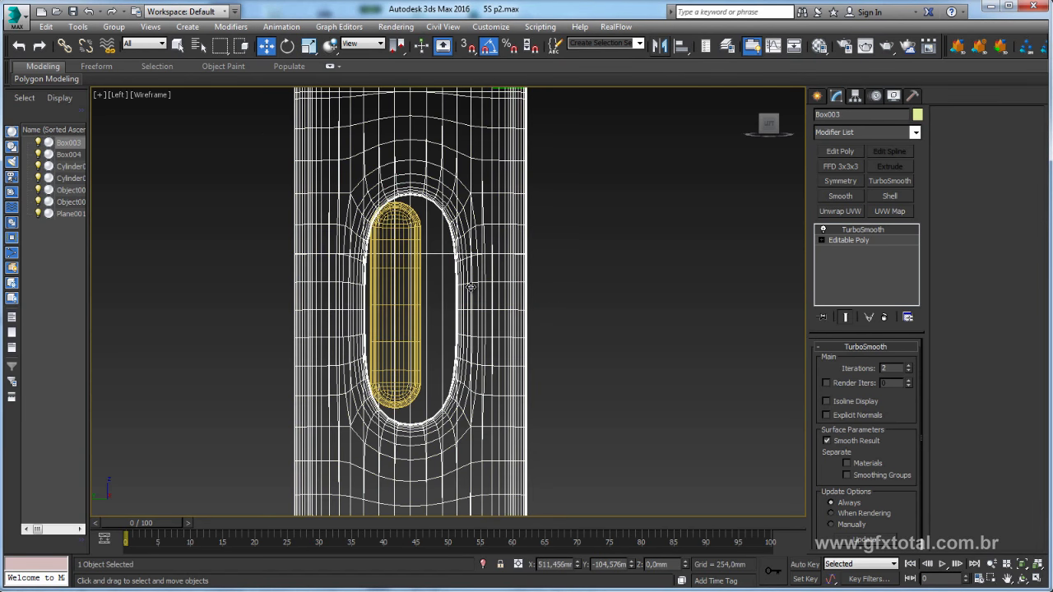
{"action": "left_click", "coordinate": [848, 239]}
{"action": "left_click", "coordinate": [845, 317]}
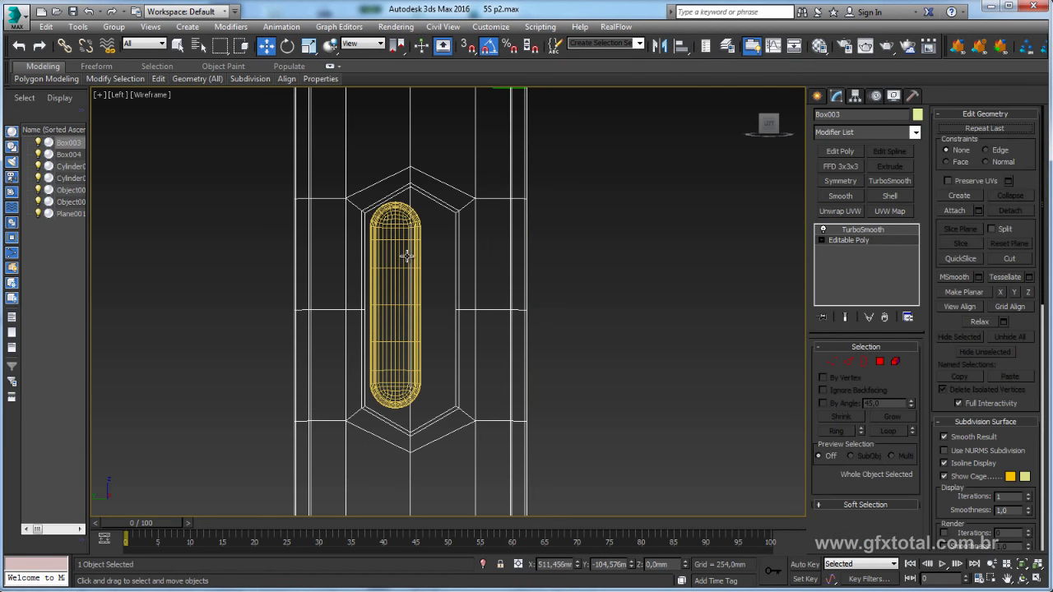
- Chamfer Box003's selected slot edges by 7.615 mm with 3 segments, then return to TurboSmooth
{"action": "left_click", "coordinate": [849, 360]}
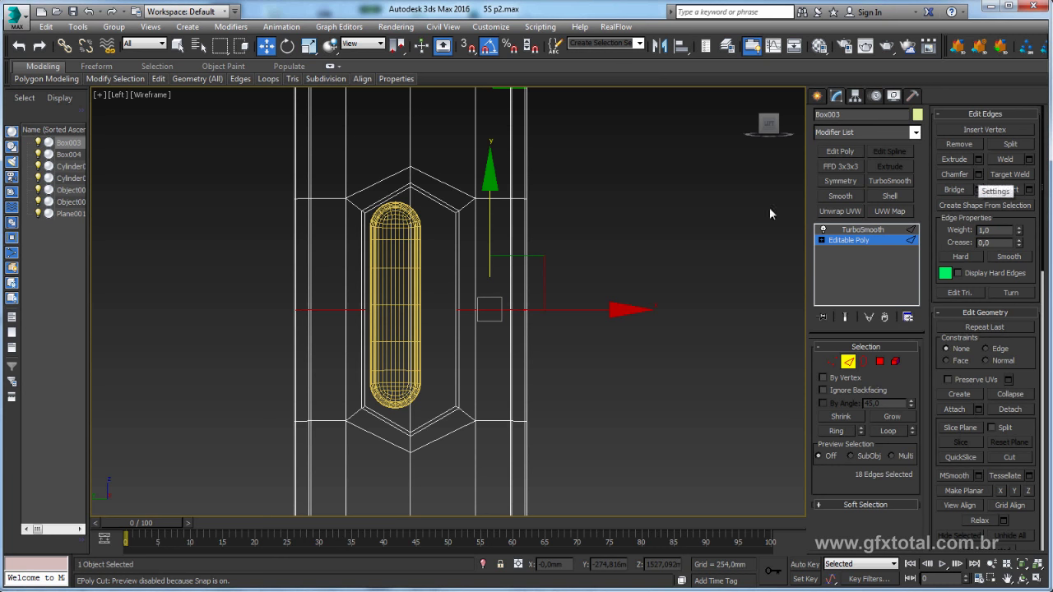
{"action": "left_click", "coordinate": [979, 174]}
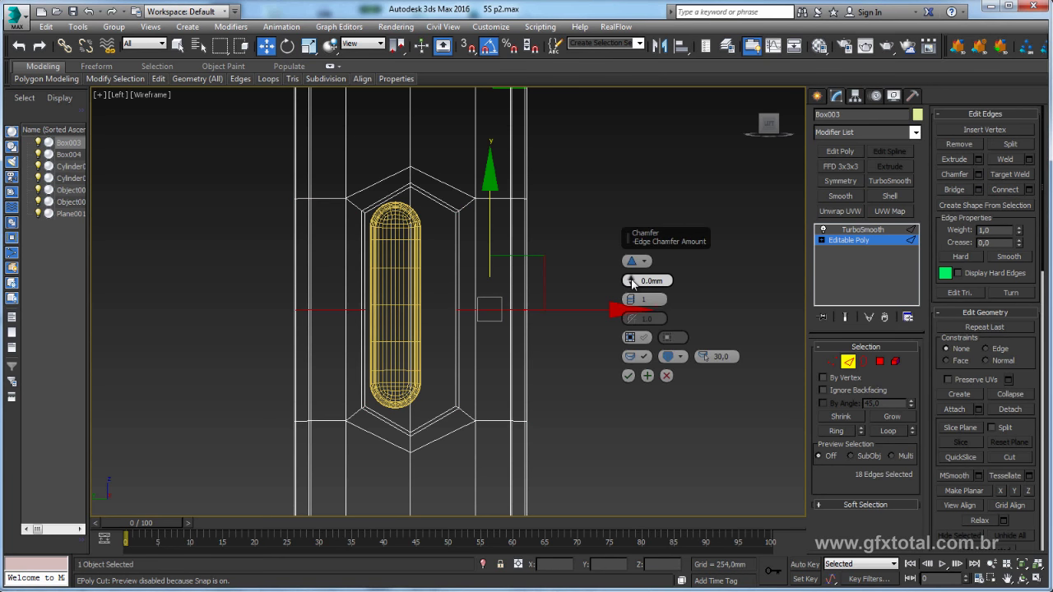
{"action": "left_click", "coordinate": [632, 298]}
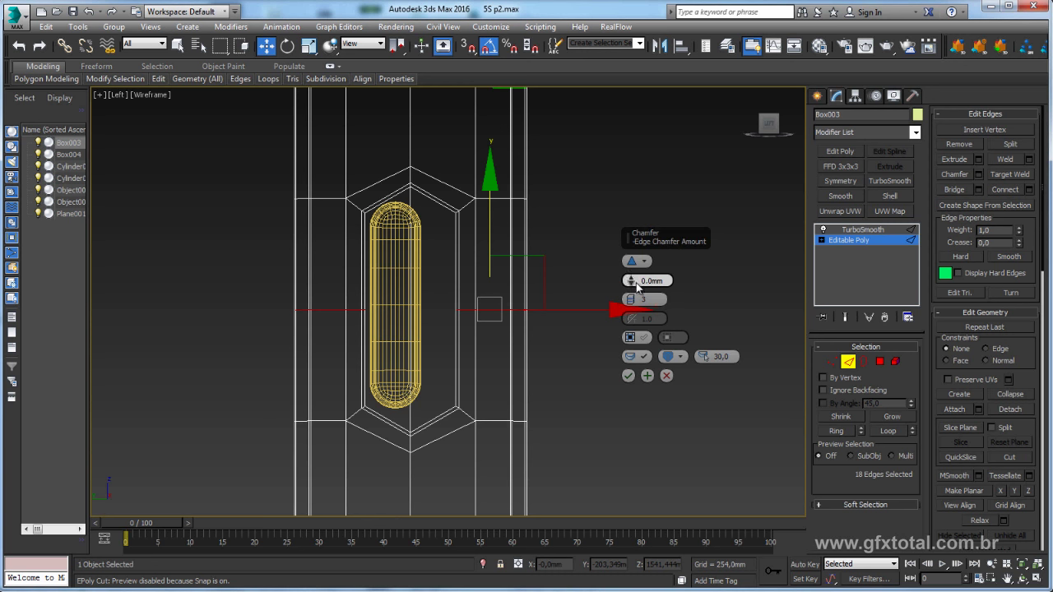
{"action": "left_click_drag", "start_coordinate": [631, 279], "coordinate": [629, 277]}
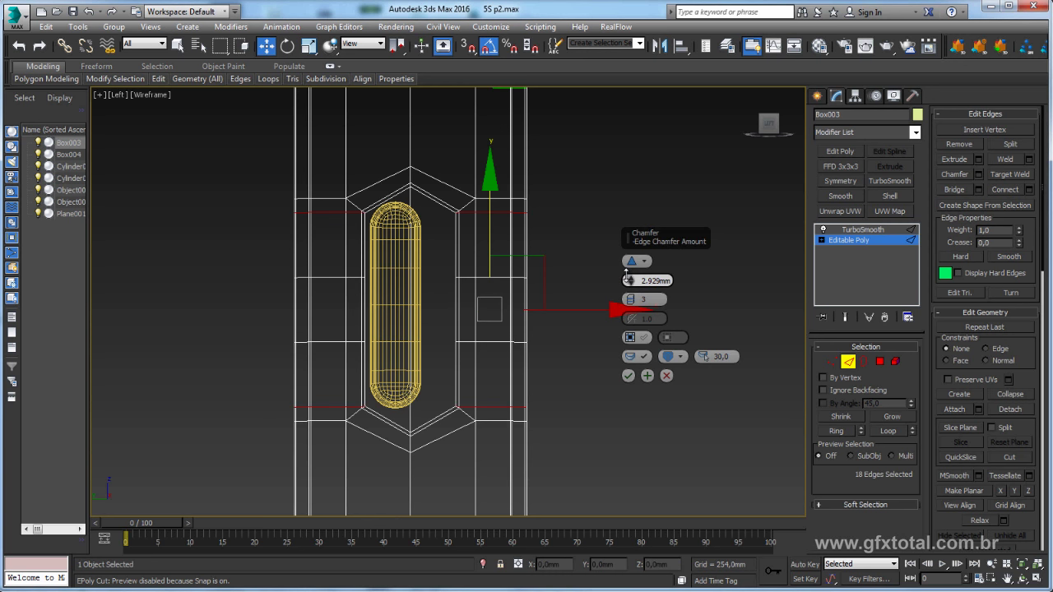
{"action": "left_click_drag", "start_coordinate": [632, 280], "coordinate": [636, 272]}
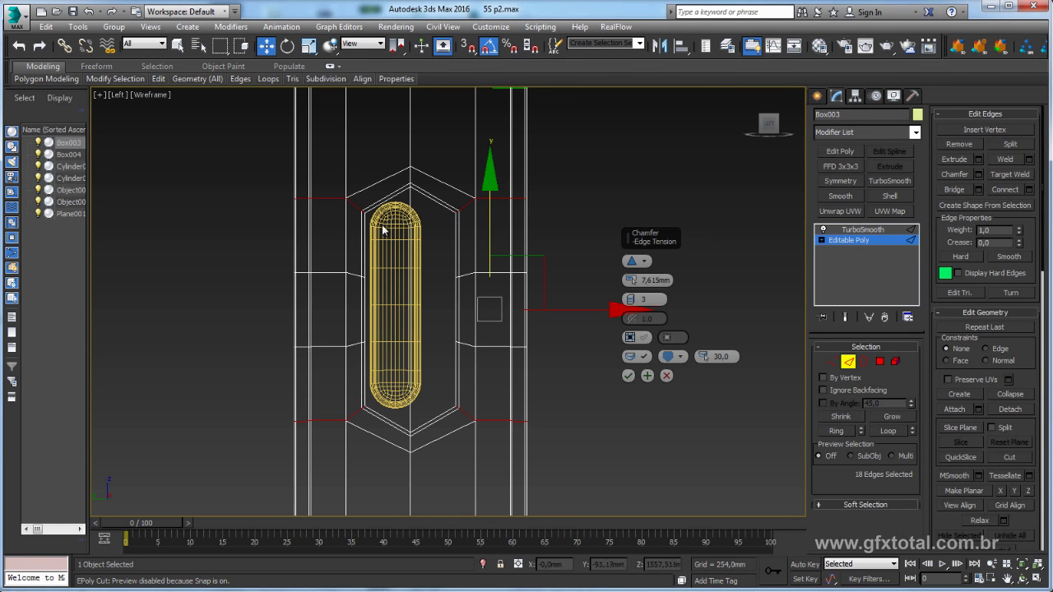
{"action": "left_click", "coordinate": [628, 376]}
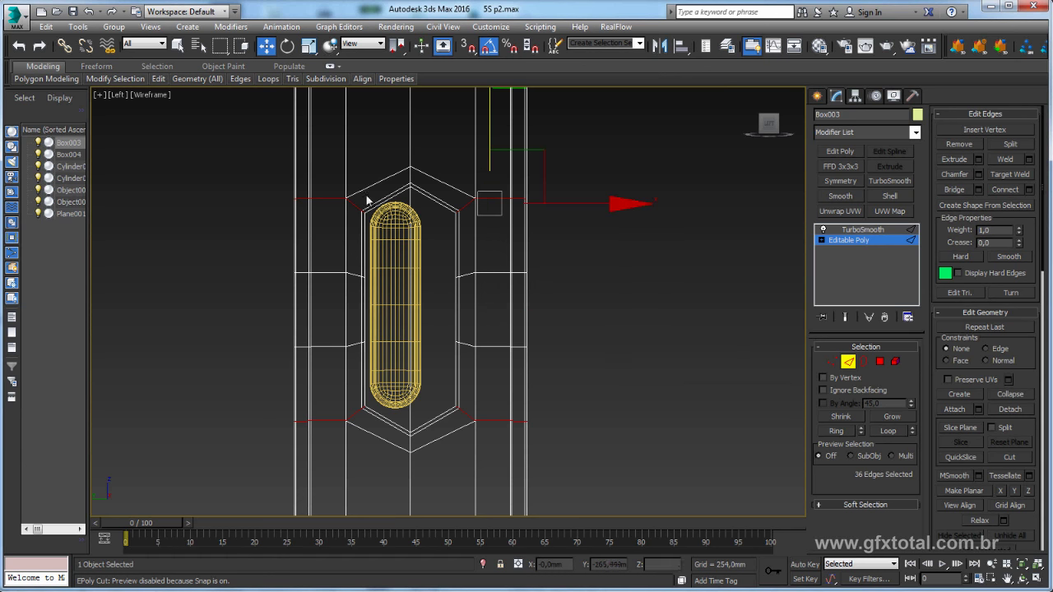
{"action": "left_click", "coordinate": [308, 46]}
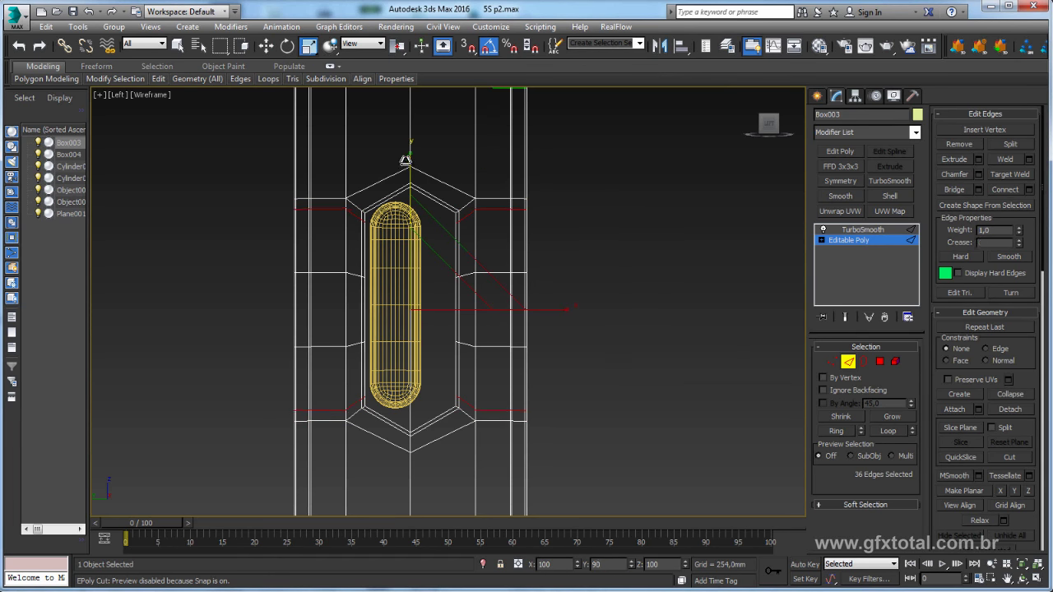
{"action": "left_click", "coordinate": [831, 230]}
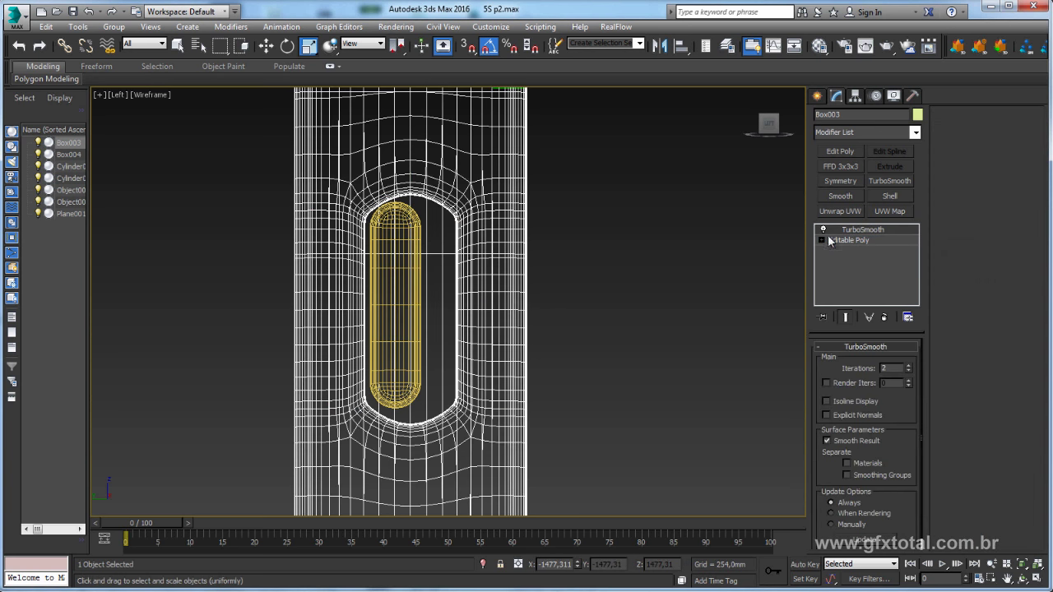
- Return to Box003's Editable Poly, clear the edge selection and switch to Vertex mode
{"action": "middle_click_drag", "start_coordinate": [375, 410], "coordinate": [391, 384]}
{"action": "scroll", "coordinate": [391, 384], "scroll_direction": "up", "scroll_amount": 3}
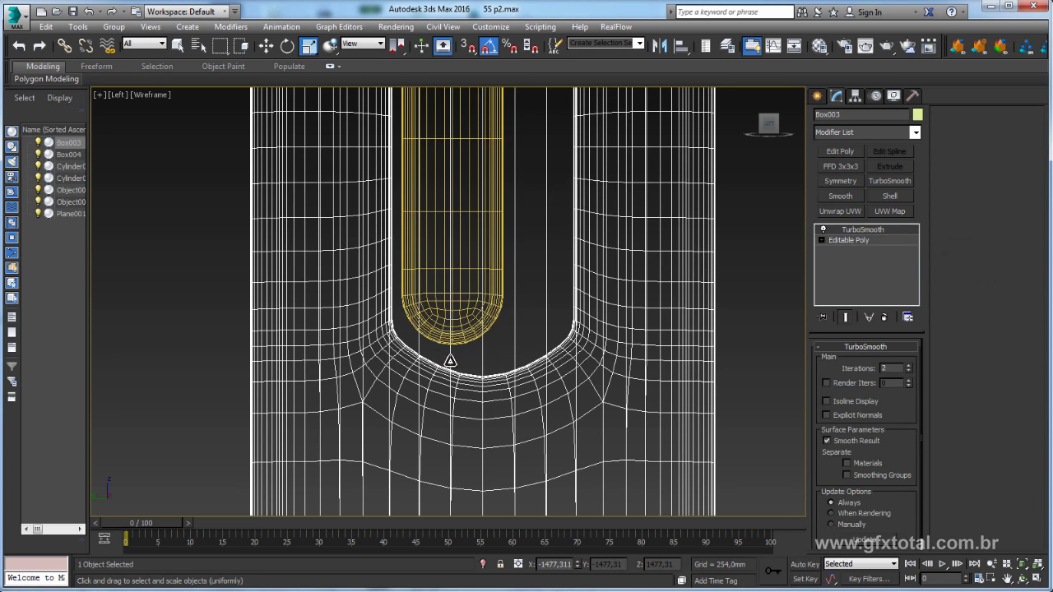
{"action": "left_click", "coordinate": [852, 240]}
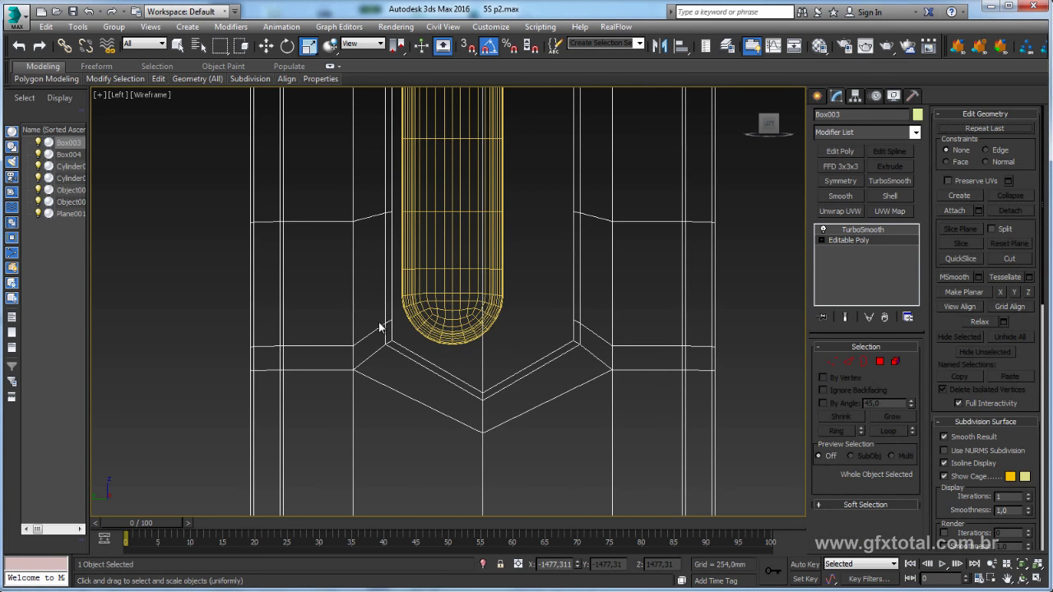
{"action": "left_click", "coordinate": [850, 362]}
{"action": "scroll", "coordinate": [583, 329], "scroll_direction": "down", "scroll_amount": 3}
{"action": "scroll", "coordinate": [535, 348], "scroll_direction": "down", "scroll_amount": 1}
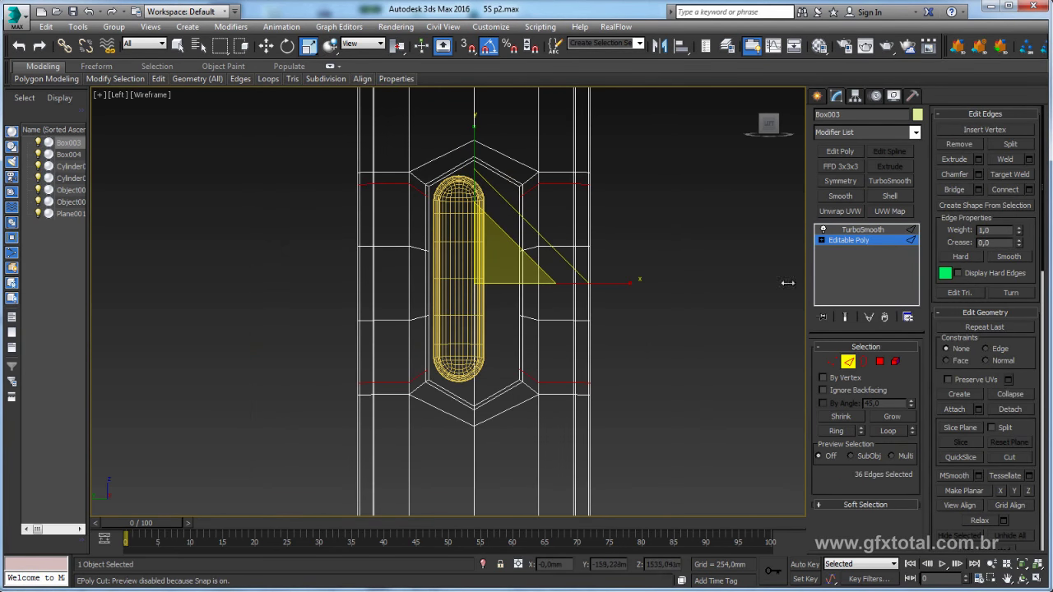
{"action": "left_click", "coordinate": [959, 144]}
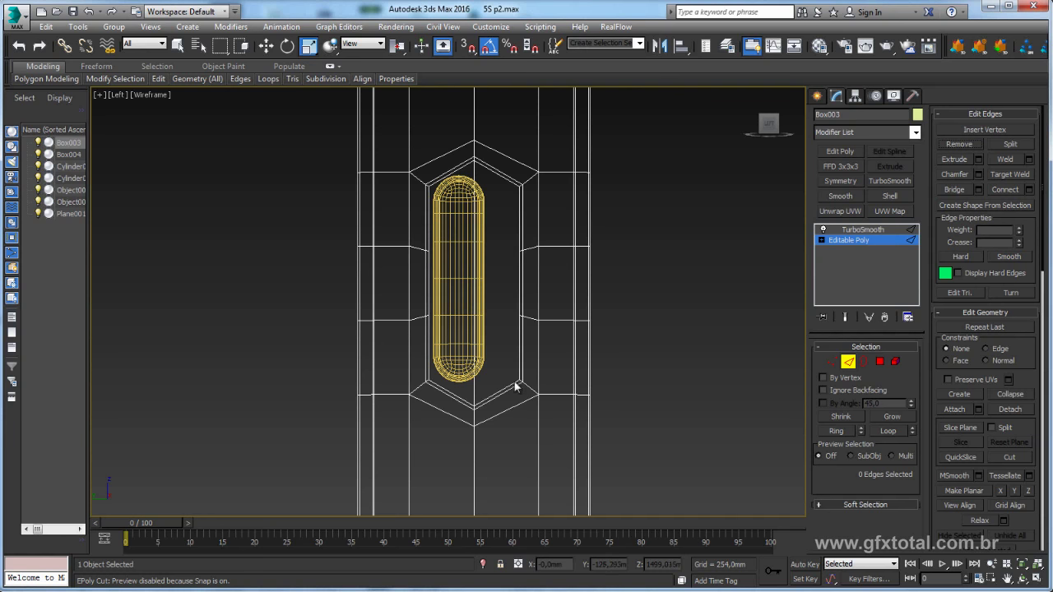
{"action": "scroll", "coordinate": [516, 386], "scroll_direction": "up", "scroll_amount": 2}
{"action": "left_click", "coordinate": [831, 362]}
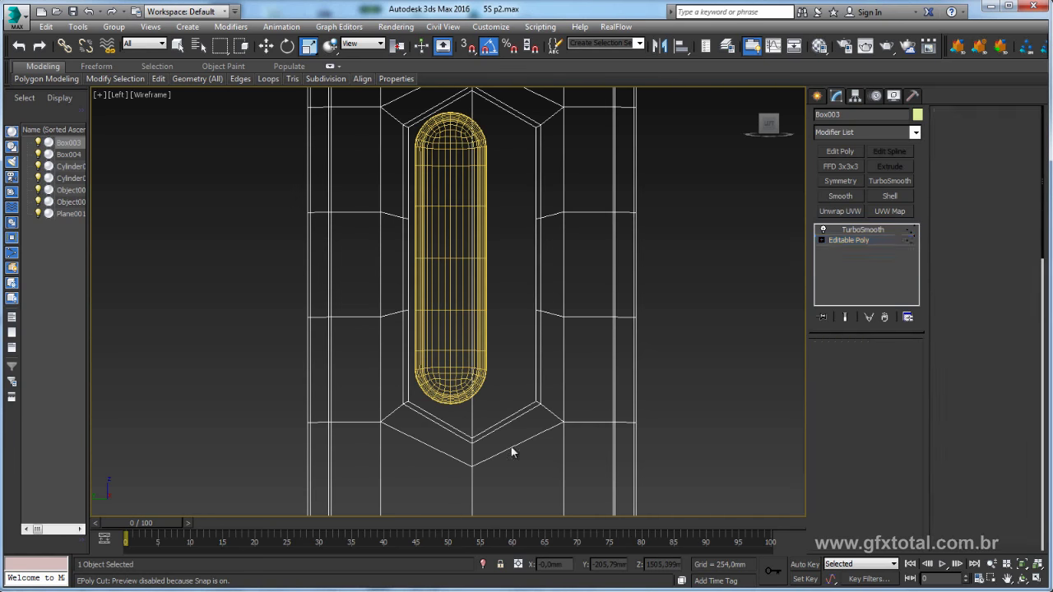
- Scale the vertices at the slot's top to 90% on Y and view the TurboSmooth result
{"action": "left_click_drag", "start_coordinate": [462, 440], "coordinate": [494, 325]}
{"action": "middle_click_drag", "start_coordinate": [486, 153], "coordinate": [486, 298]}
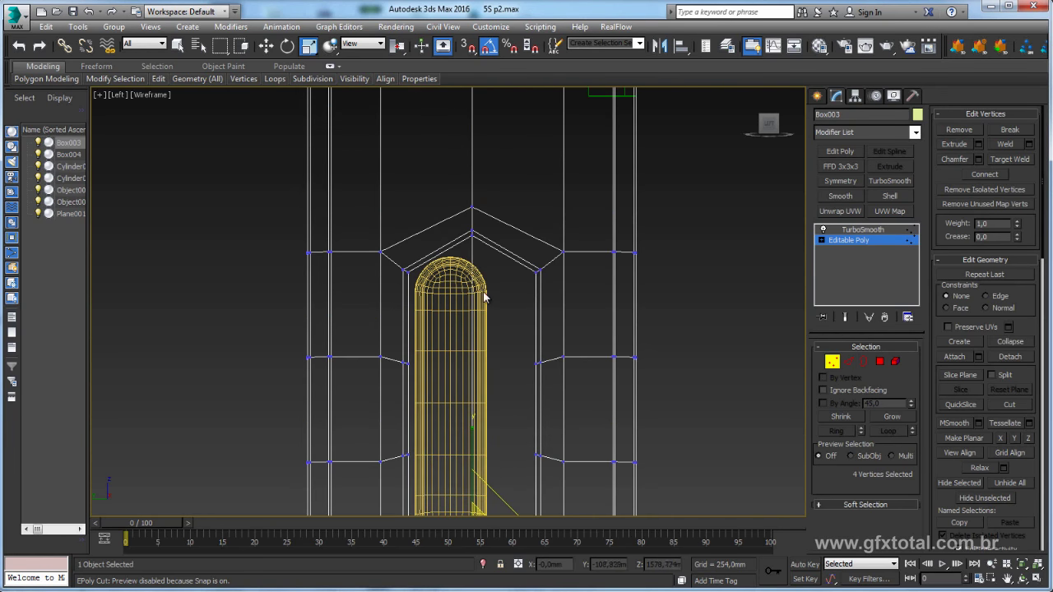
{"action": "left_click_drag", "start_coordinate": [466, 236], "coordinate": [475, 221], "text": "ctrl"}
{"action": "left_click", "coordinate": [456, 225], "text": "ctrl"}
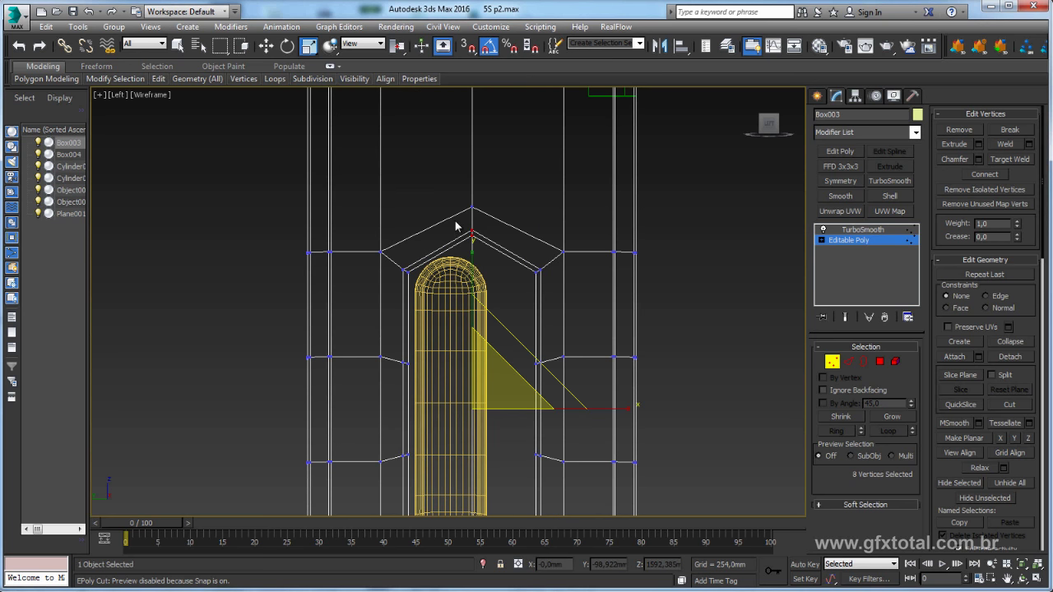
{"action": "left_click", "coordinate": [469, 233], "text": "ctrl"}
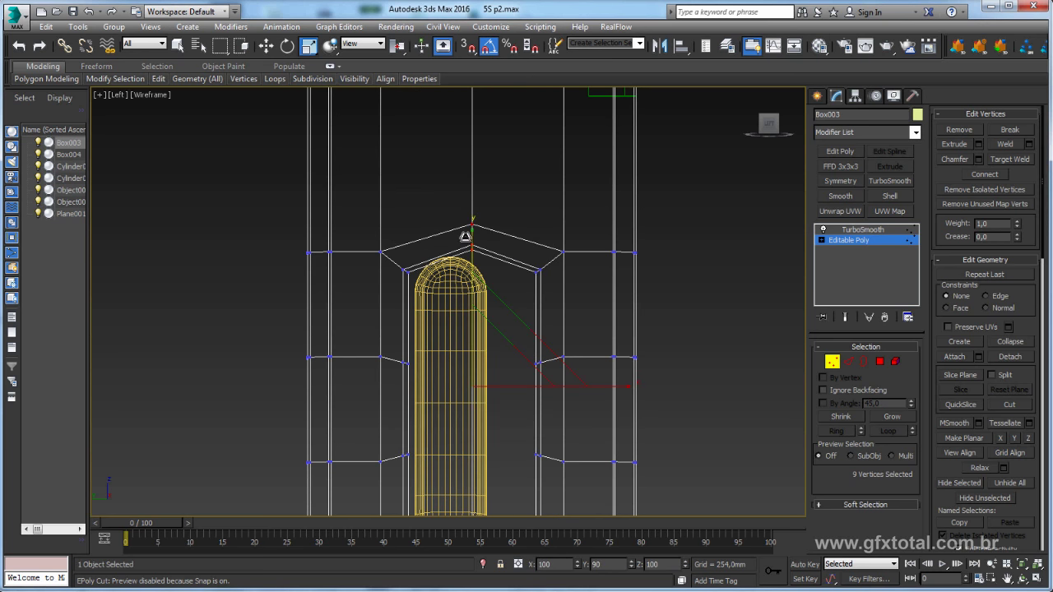
{"action": "middle_click_drag", "start_coordinate": [465, 235], "coordinate": [492, 179]}
{"action": "left_click", "coordinate": [858, 230]}
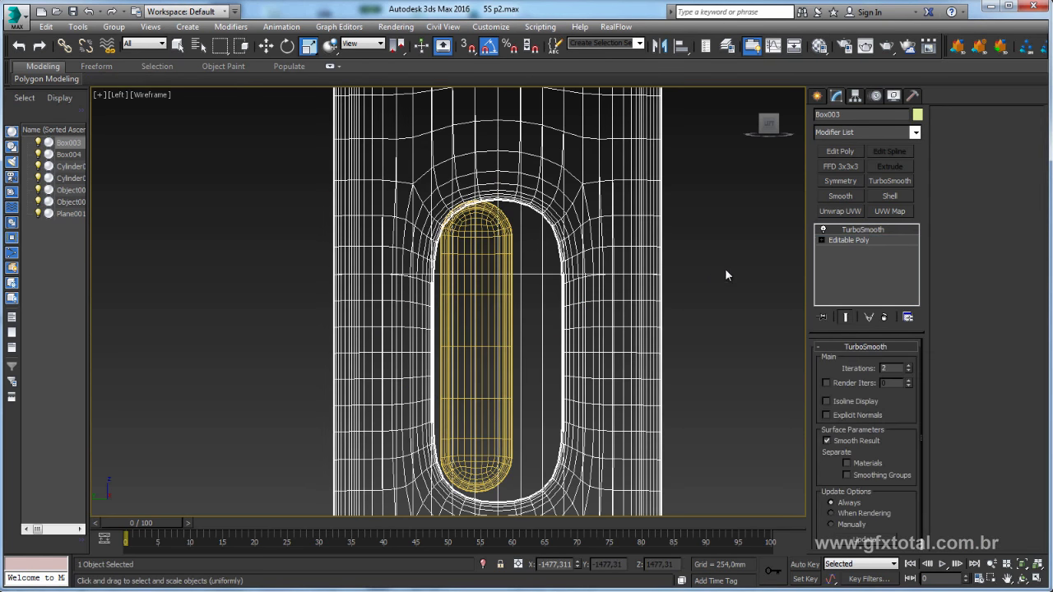
{"action": "middle_click_drag", "start_coordinate": [724, 268], "coordinate": [635, 258]}
{"action": "left_click", "coordinate": [437, 296]}
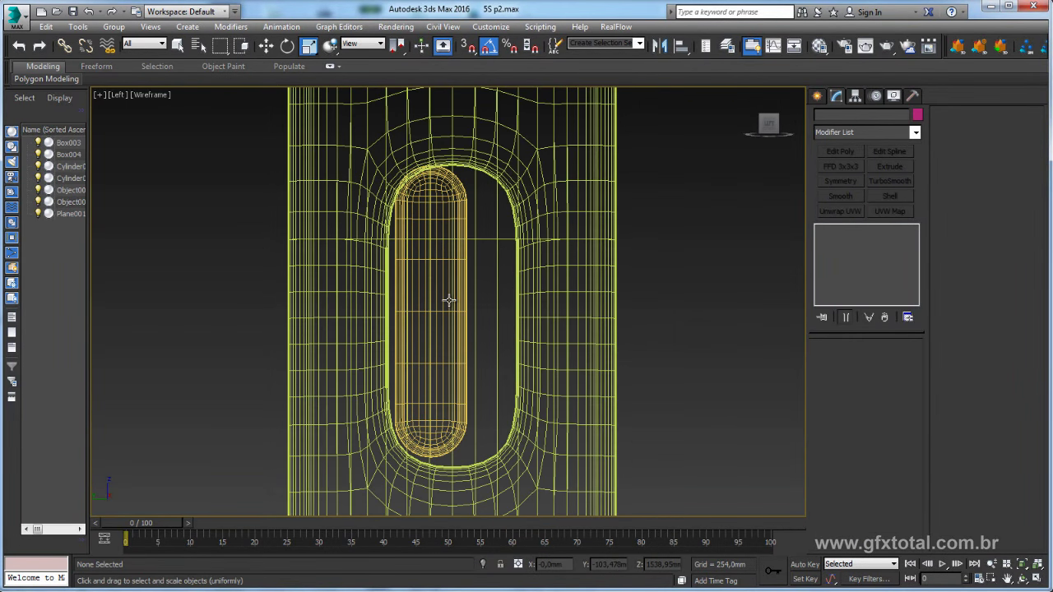
- Move Box004's top-end vertices down to shorten the capsule, then return to TurboSmooth
{"action": "left_click", "coordinate": [845, 251]}
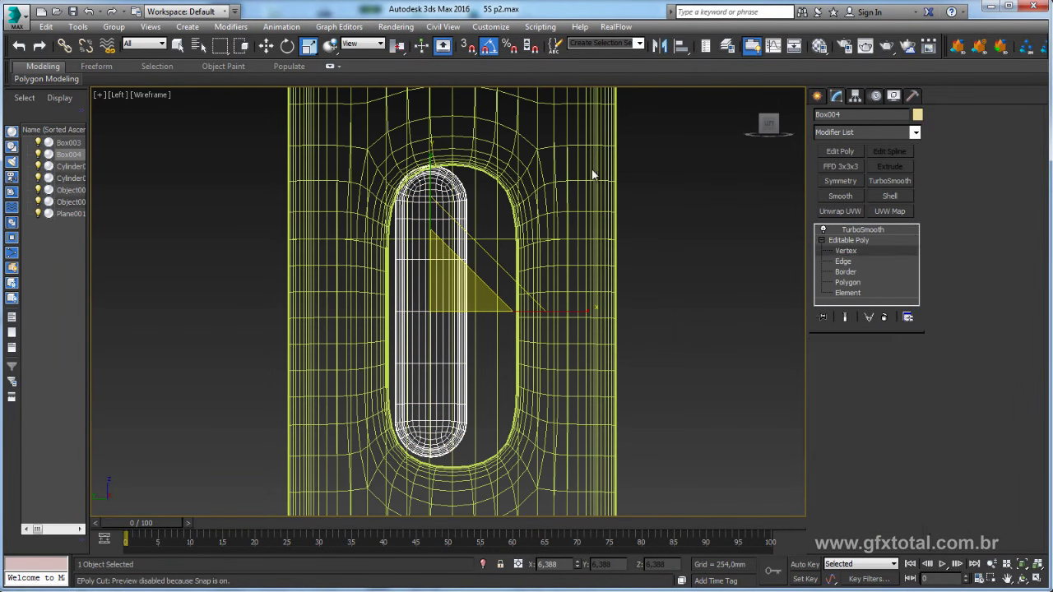
{"action": "key", "text": "w"}
{"action": "left_click_drag", "start_coordinate": [430, 115], "coordinate": [429, 128]}
{"action": "left_click_drag", "start_coordinate": [353, 481], "coordinate": [354, 483]}
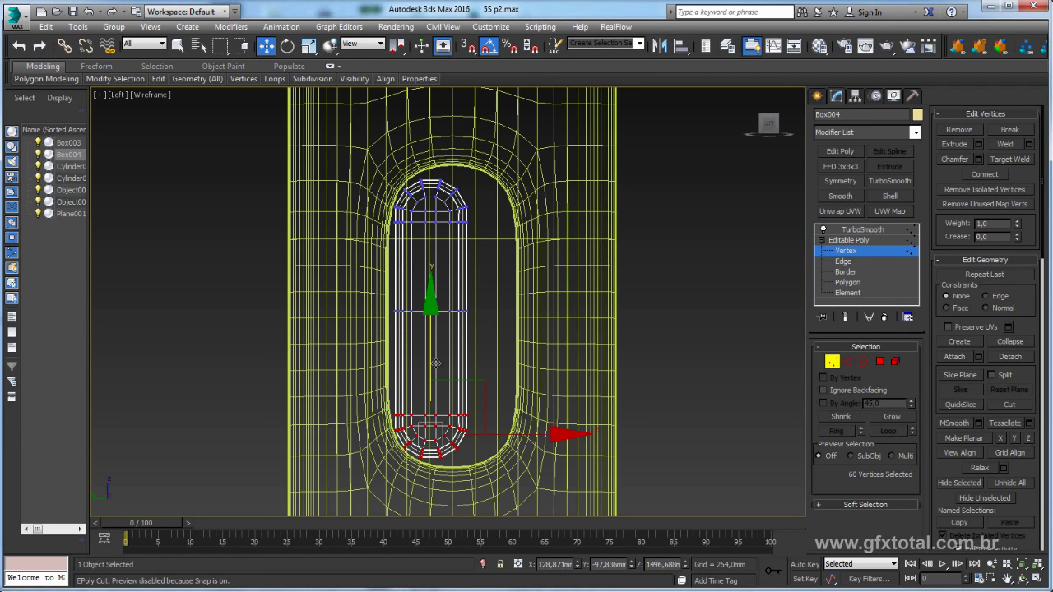
{"action": "left_click", "coordinate": [852, 230]}
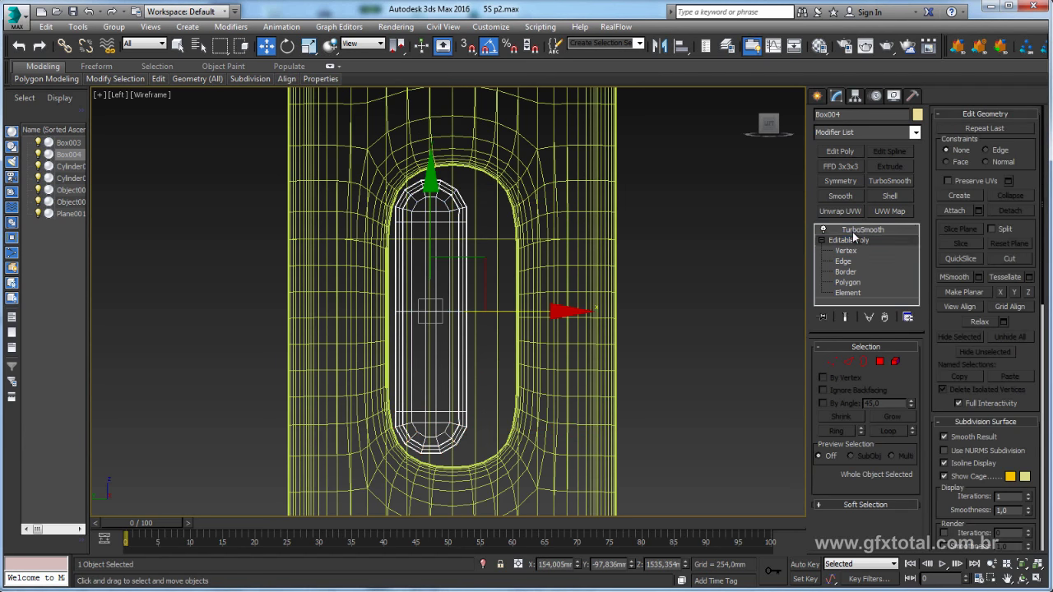
{"action": "left_click", "coordinate": [854, 239]}
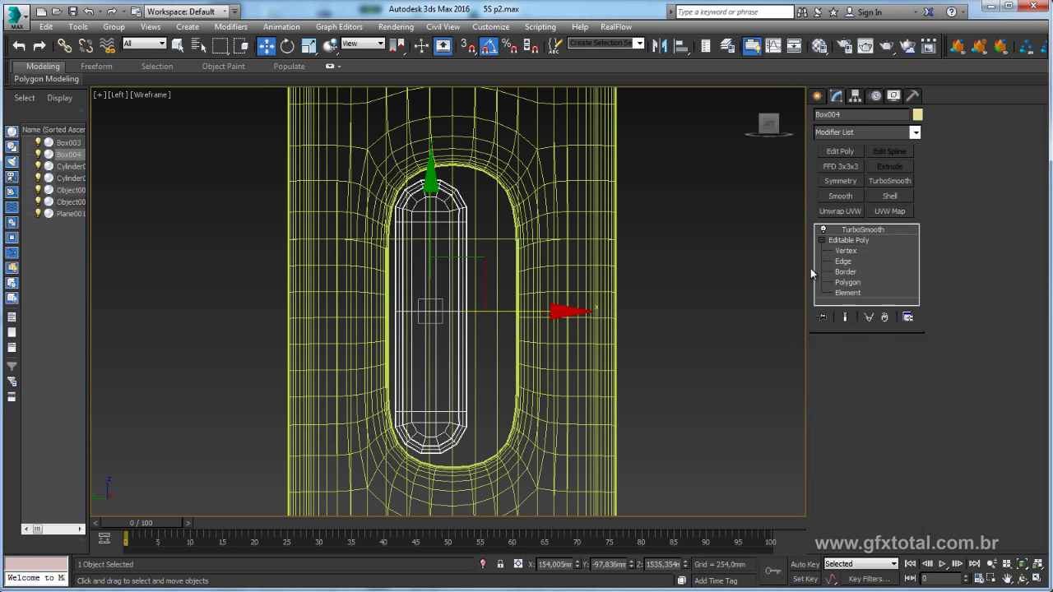
{"action": "left_click", "coordinate": [862, 230]}
{"action": "scroll", "coordinate": [679, 254], "scroll_direction": "down", "scroll_amount": 5}
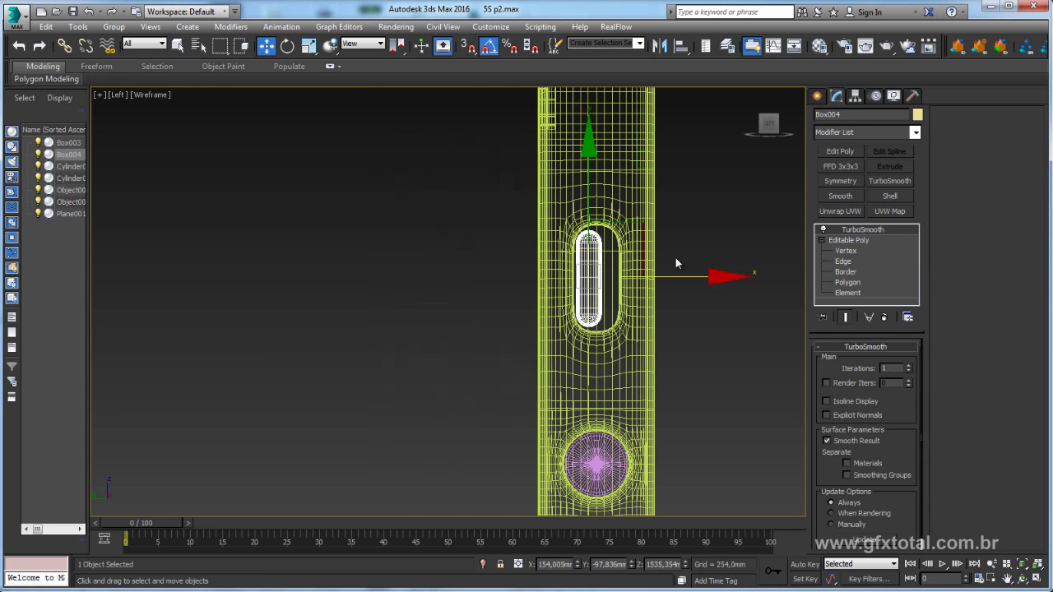
{"action": "scroll", "coordinate": [675, 258], "scroll_direction": "up", "scroll_amount": 5}
- Push the mute switch outward along X and view it shaded in its slot
{"action": "mouse_move", "coordinate": [675, 258]}
{"action": "middle_mouse_down", "text": "alt"}
{"action": "mouse_move", "coordinate": [638, 327]}
{"action": "mouse_move", "coordinate": [601, 289]}
{"action": "middle_mouse_up", "text": "alt"}
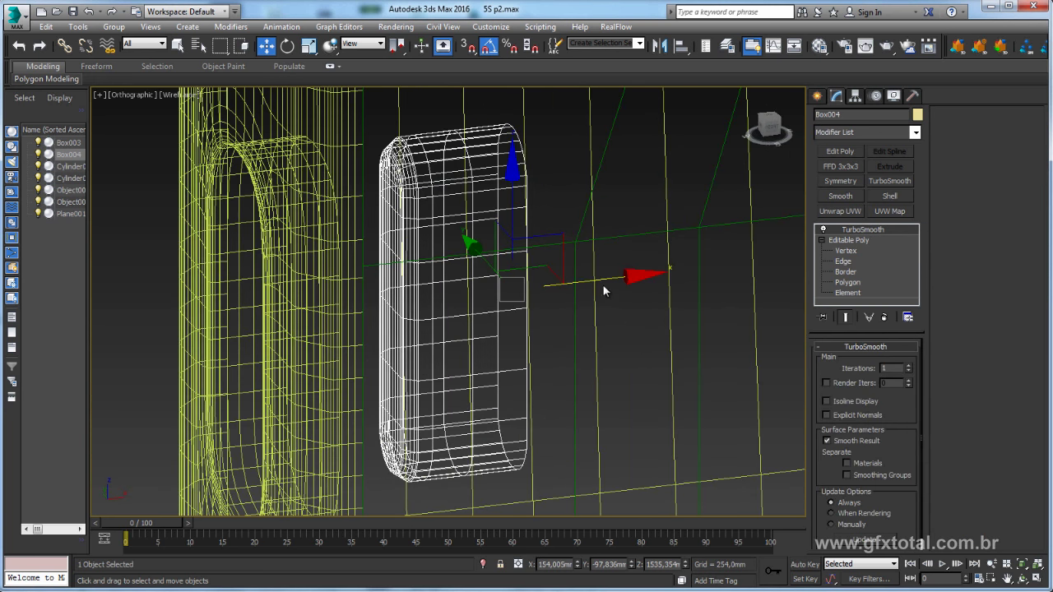
{"action": "left_click", "coordinate": [559, 286], "text": "ctrl"}
{"action": "left_click", "coordinate": [553, 295]}
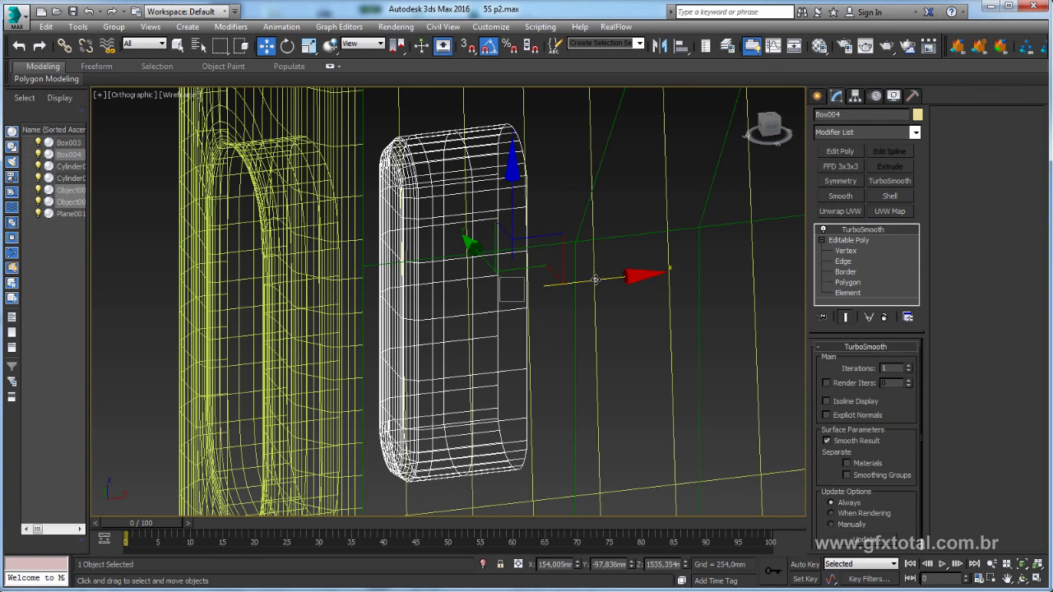
{"action": "left_click_drag", "start_coordinate": [597, 279], "coordinate": [396, 303]}
{"action": "key", "text": "F3"}
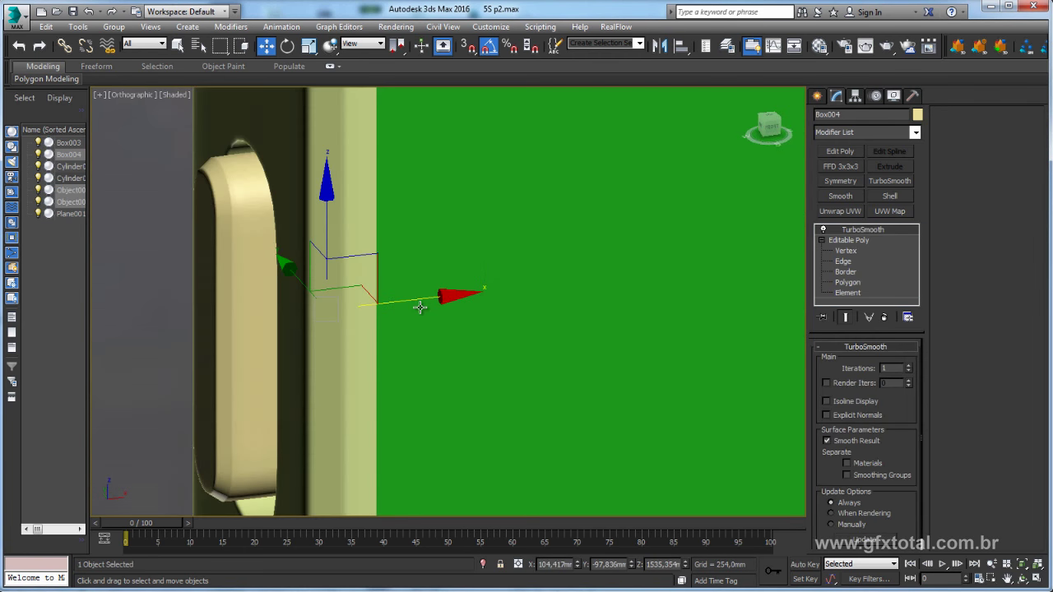
{"action": "mouse_move", "coordinate": [419, 301]}
{"action": "middle_mouse_down", "text": "alt"}
{"action": "mouse_move", "coordinate": [439, 357]}
{"action": "mouse_move", "coordinate": [547, 358]}
{"action": "mouse_move", "coordinate": [573, 264]}
{"action": "middle_mouse_up", "text": "alt"}
- Select both volume cylinders and scale each uniformly to 101% about its own pivot point
{"action": "left_click", "coordinate": [539, 253]}
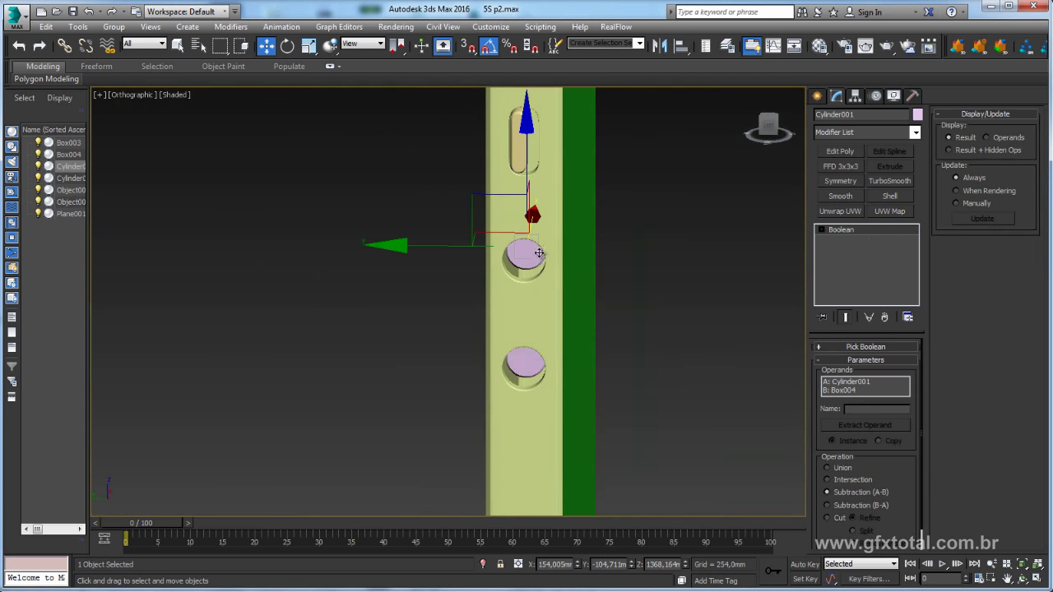
{"action": "left_click", "coordinate": [518, 360], "text": "ctrl"}
{"action": "mouse_move", "coordinate": [518, 360]}
{"action": "middle_mouse_down", "text": "alt"}
{"action": "mouse_move", "coordinate": [548, 357]}
{"action": "mouse_move", "coordinate": [563, 285]}
{"action": "middle_mouse_up", "text": "alt"}
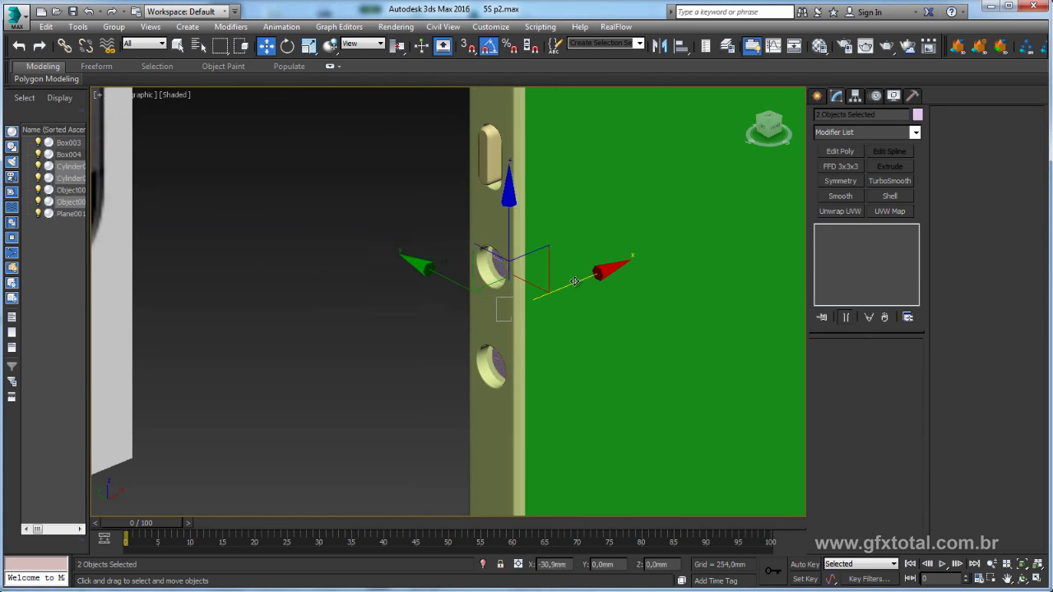
{"action": "scroll", "coordinate": [500, 364], "scroll_direction": "up", "scroll_amount": 3}
{"action": "mouse_move", "coordinate": [500, 364]}
{"action": "middle_mouse_down", "text": "alt"}
{"action": "mouse_move", "coordinate": [548, 360]}
{"action": "mouse_move", "coordinate": [483, 401]}
{"action": "mouse_move", "coordinate": [494, 378]}
{"action": "middle_mouse_up", "text": "alt"}
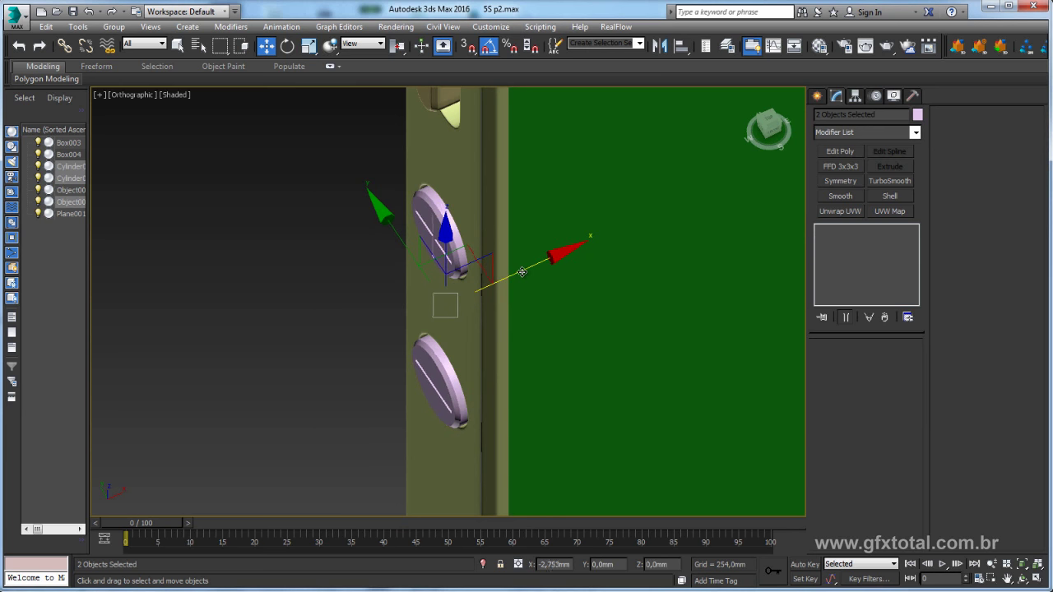
{"action": "mouse_move", "coordinate": [514, 307]}
{"action": "middle_mouse_down", "text": "alt"}
{"action": "mouse_move", "coordinate": [622, 249]}
{"action": "mouse_move", "coordinate": [625, 268]}
{"action": "mouse_move", "coordinate": [545, 249]}
{"action": "mouse_move", "coordinate": [616, 263]}
{"action": "middle_mouse_up", "text": "alt"}
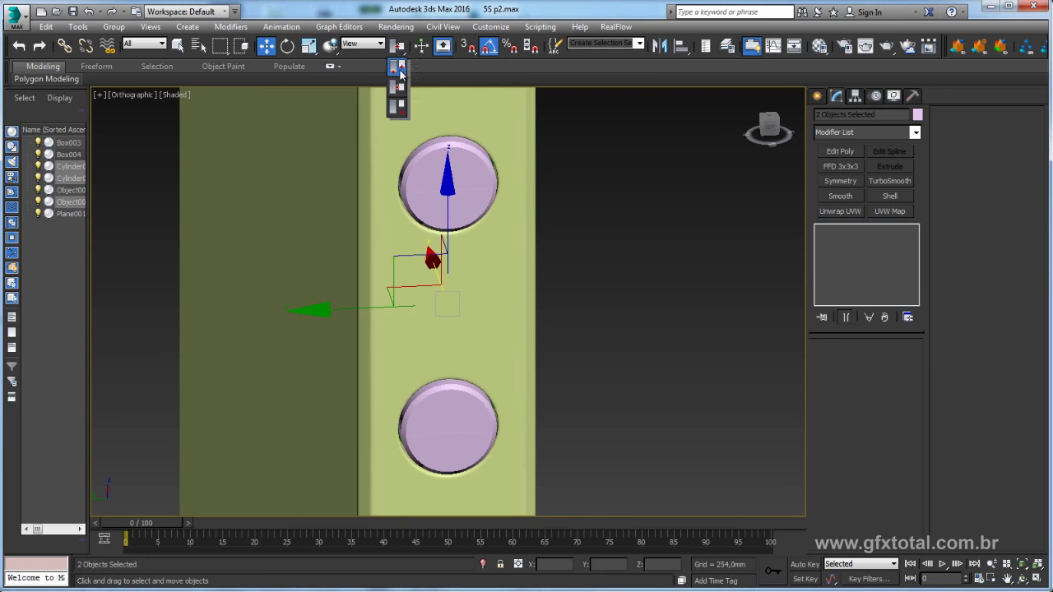
{"action": "left_click_drag", "start_coordinate": [398, 49], "coordinate": [397, 48]}
{"action": "key", "text": "r"}
{"action": "left_click_drag", "start_coordinate": [426, 158], "coordinate": [433, 151]}
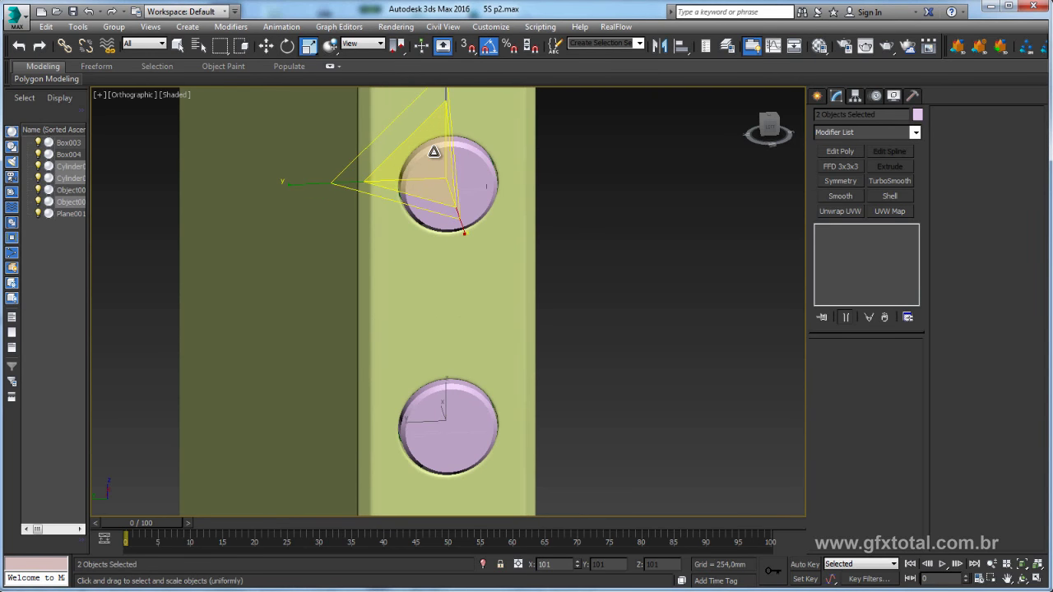
{"action": "key", "text": "w"}
{"action": "middle_click_drag", "start_coordinate": [428, 139], "coordinate": [436, 258], "text": "alt"}
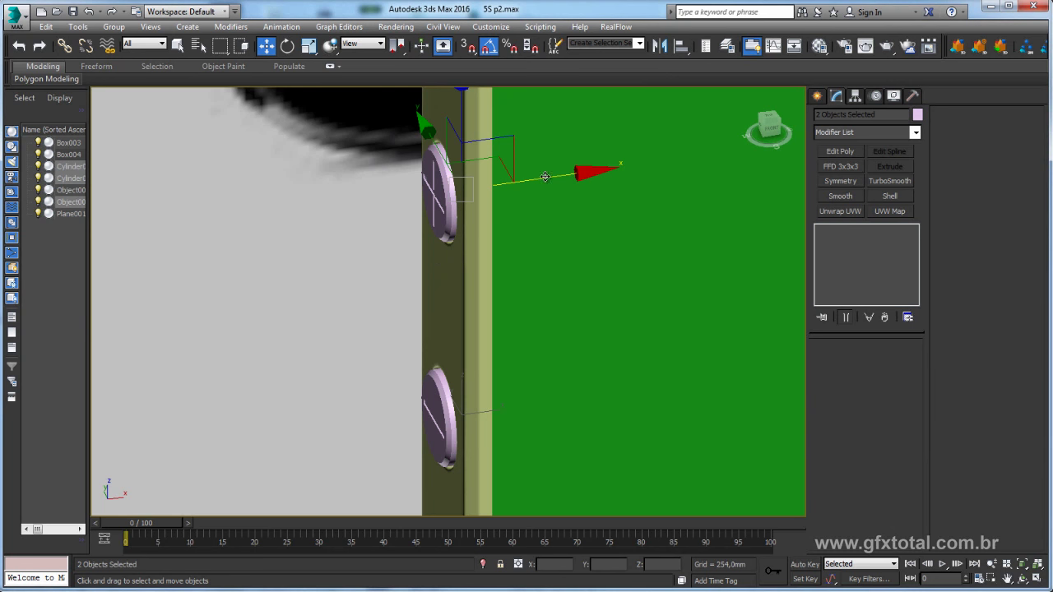
{"action": "middle_click_drag", "start_coordinate": [545, 177], "coordinate": [461, 195], "text": "alt"}
- Shift-copy the mute switch as Box005 toward the top edge and rotate it 90°
{"action": "left_click", "coordinate": [462, 196]}
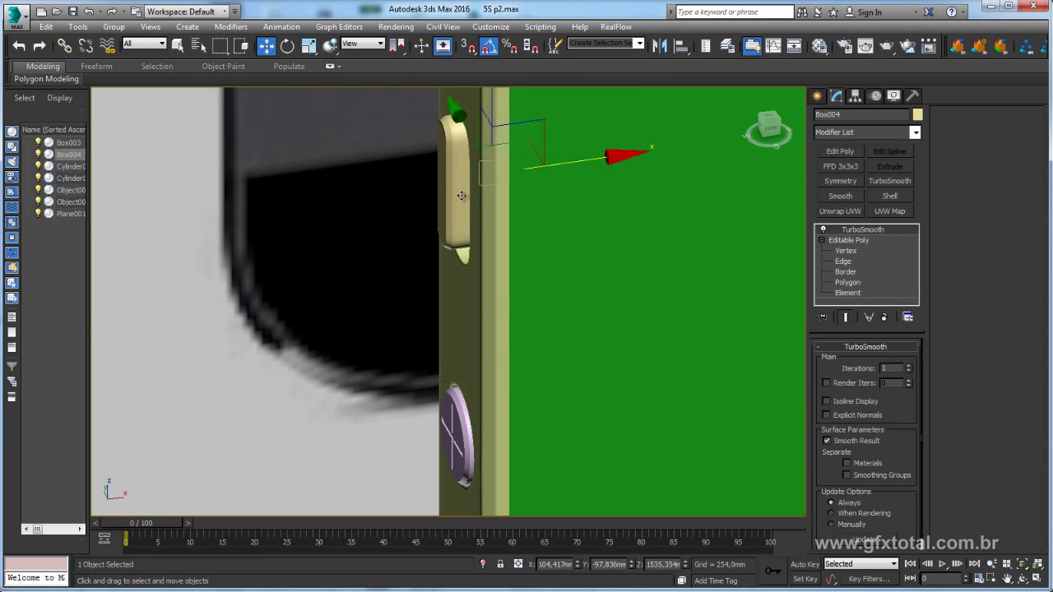
{"action": "key", "text": "u"}
{"action": "mouse_move", "coordinate": [575, 169]}
{"action": "middle_mouse_down", "text": "alt"}
{"action": "mouse_move", "coordinate": [552, 205]}
{"action": "mouse_move", "coordinate": [634, 313]}
{"action": "mouse_move", "coordinate": [686, 330]}
{"action": "mouse_move", "coordinate": [526, 244]}
{"action": "mouse_move", "coordinate": [465, 226]}
{"action": "mouse_move", "coordinate": [411, 237]}
{"action": "middle_mouse_up", "text": "alt"}
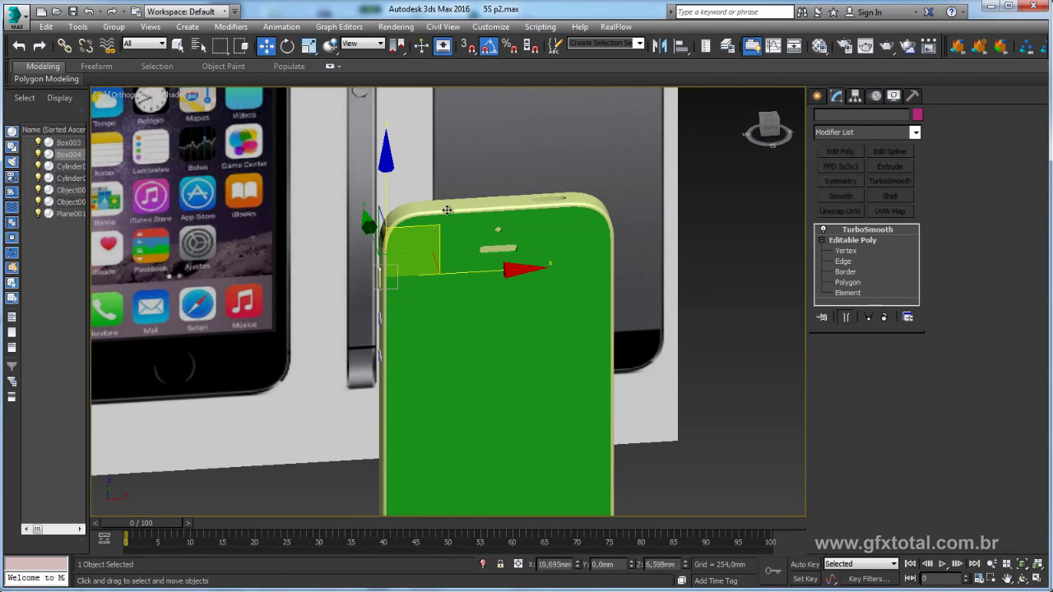
{"action": "left_click_drag", "start_coordinate": [411, 237], "coordinate": [588, 152], "text": "shift"}
{"action": "left_click", "coordinate": [530, 359]}
{"action": "key", "text": "e"}
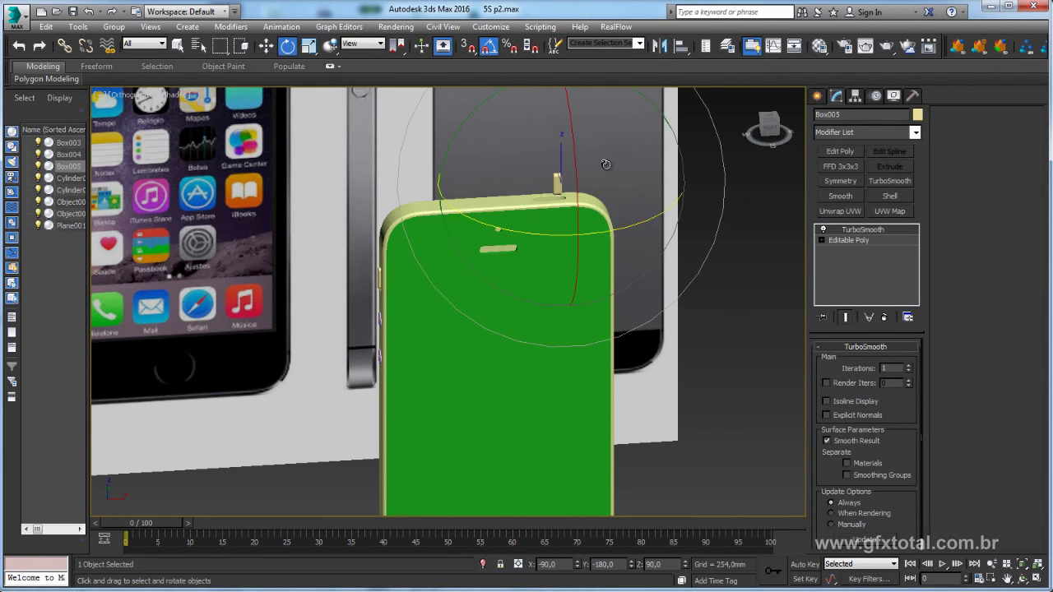
{"action": "middle_click_drag", "start_coordinate": [646, 159], "coordinate": [658, 177], "text": "alt"}
{"action": "left_click_drag", "start_coordinate": [658, 177], "coordinate": [663, 162]}
{"action": "key", "text": "z"}
- In Top view, move Box005 over the top slot and scale it up to fill it
{"action": "key", "text": "t"}
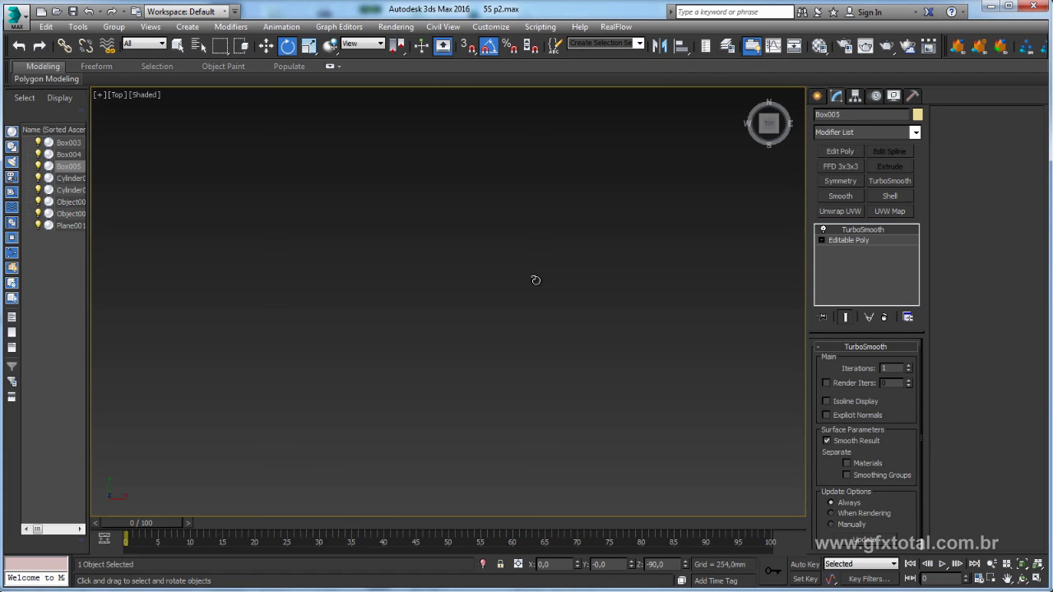
{"action": "key", "text": "z"}
{"action": "key", "text": "w"}
{"action": "mouse_move", "coordinate": [561, 234]}
{"action": "left_mouse_down"}
{"action": "mouse_move", "coordinate": [491, 235]}
{"action": "mouse_move", "coordinate": [480, 249]}
{"action": "mouse_move", "coordinate": [489, 254]}
{"action": "mouse_move", "coordinate": [451, 249]}
{"action": "left_mouse_up"}
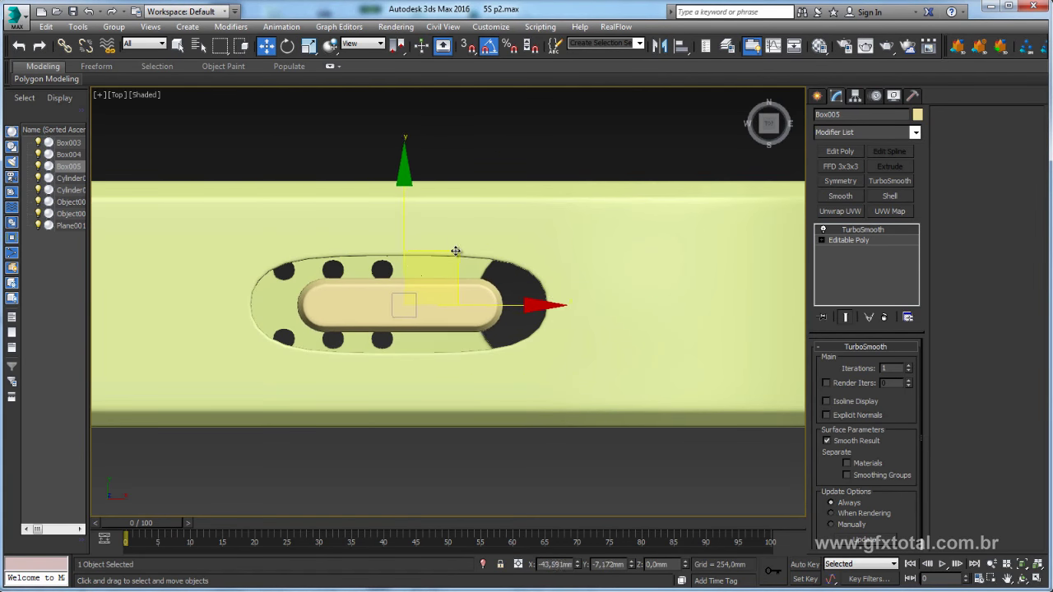
{"action": "key", "text": "e"}
{"action": "key", "text": "r"}
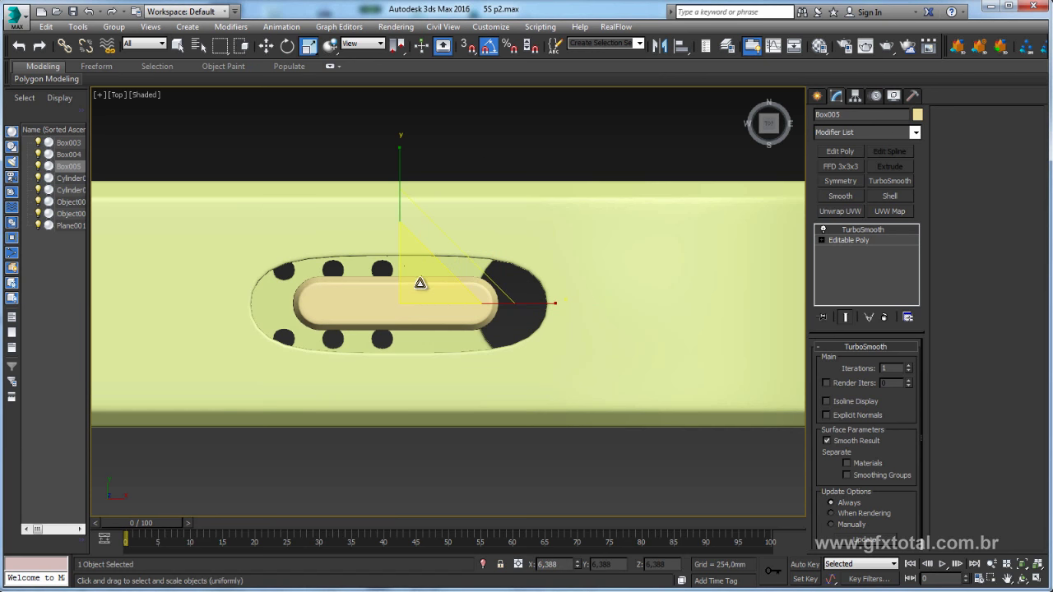
{"action": "left_click_drag", "start_coordinate": [414, 282], "coordinate": [435, 268]}
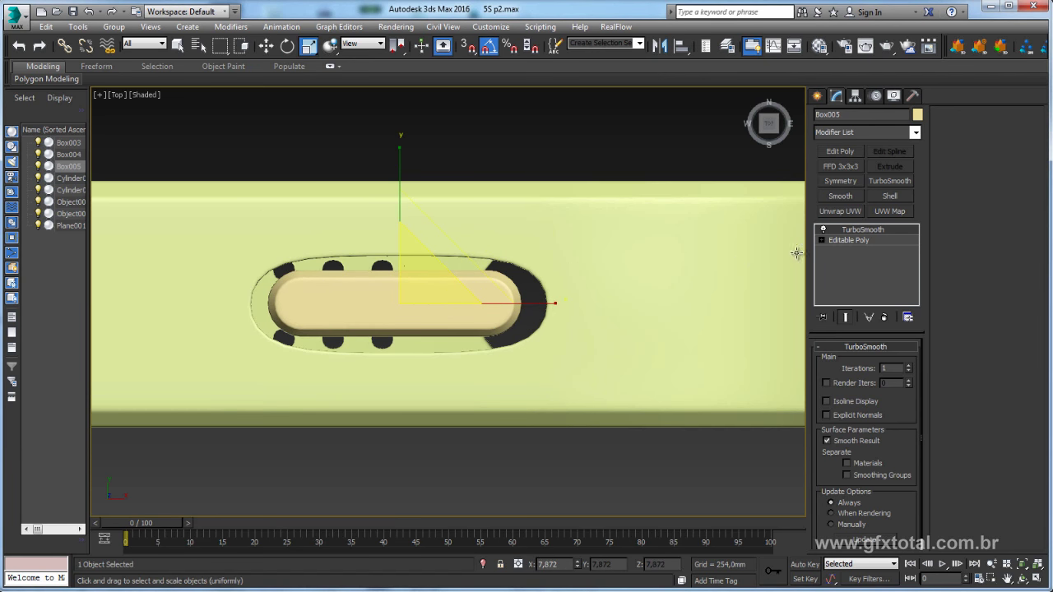
- Move Box005's end vertices outward to lengthen the power button, then return to TurboSmooth
{"action": "left_click", "coordinate": [841, 251]}
{"action": "left_click_drag", "start_coordinate": [716, 222], "coordinate": [473, 350]}
{"action": "key", "text": "w"}
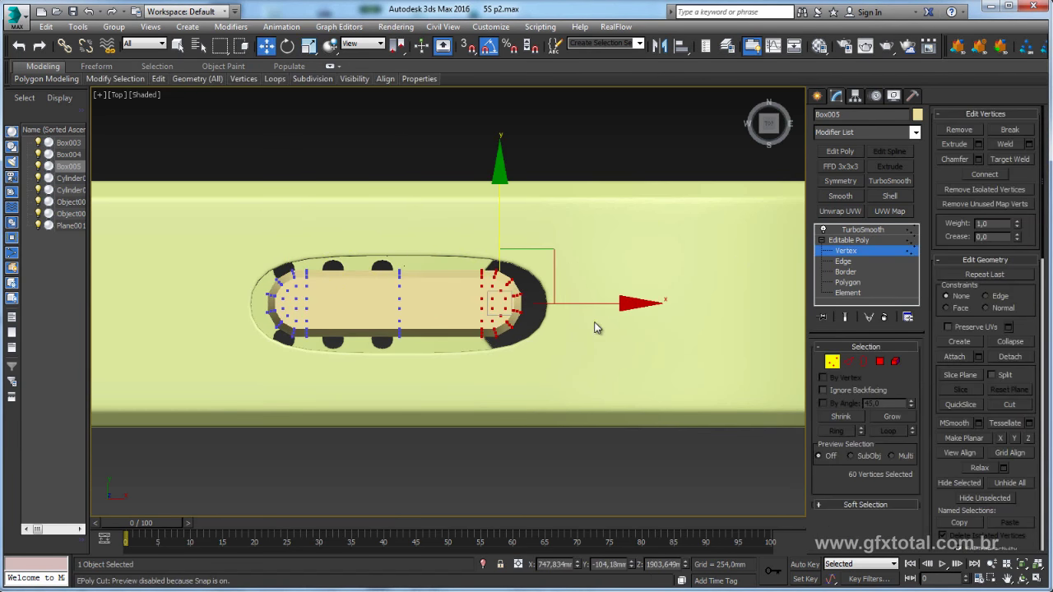
{"action": "left_click_drag", "start_coordinate": [346, 362], "coordinate": [250, 226]}
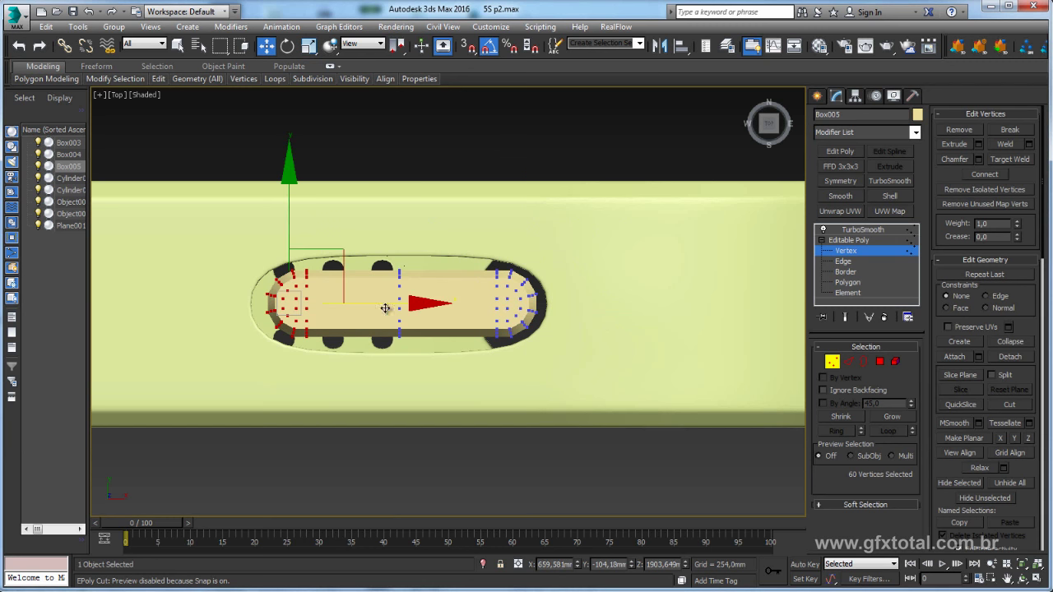
{"action": "left_click_drag", "start_coordinate": [385, 308], "coordinate": [377, 308]}
{"action": "left_click_drag", "start_coordinate": [560, 358], "coordinate": [450, 246]}
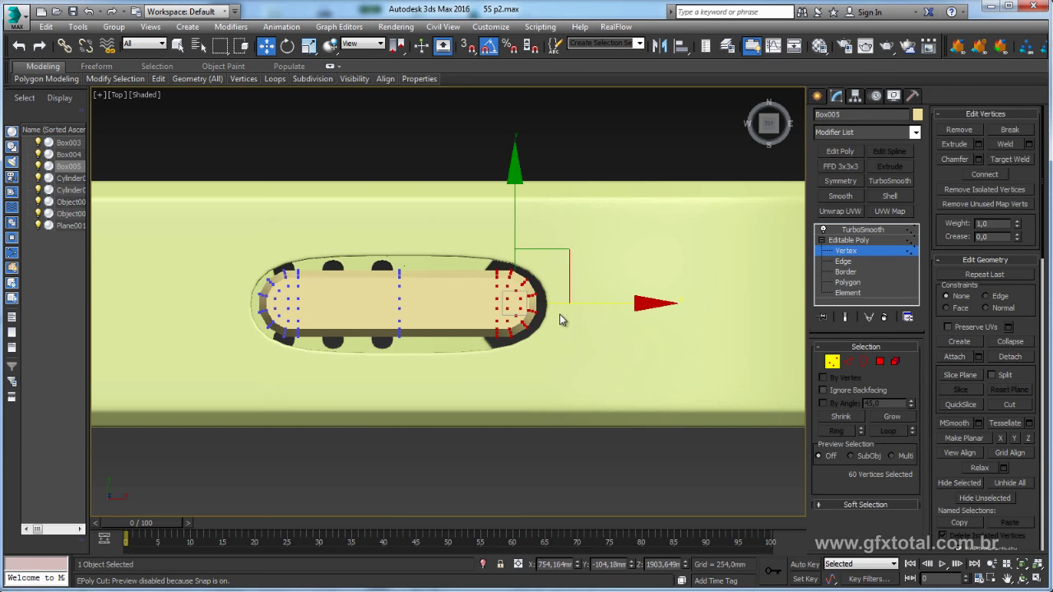
{"action": "left_click_drag", "start_coordinate": [604, 301], "coordinate": [612, 302]}
{"action": "left_click", "coordinate": [848, 239]}
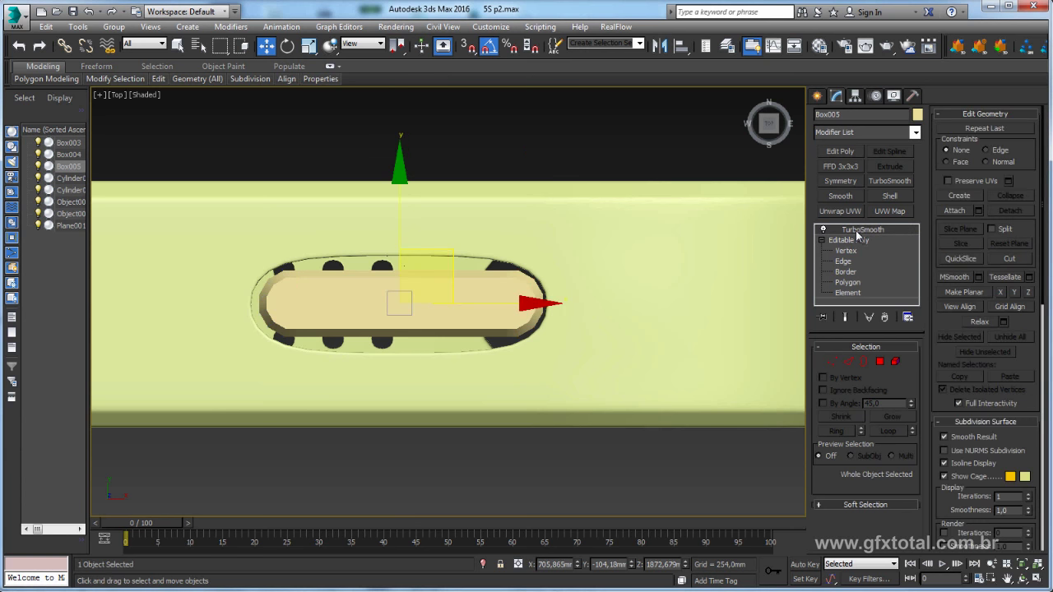
{"action": "left_click", "coordinate": [862, 230]}
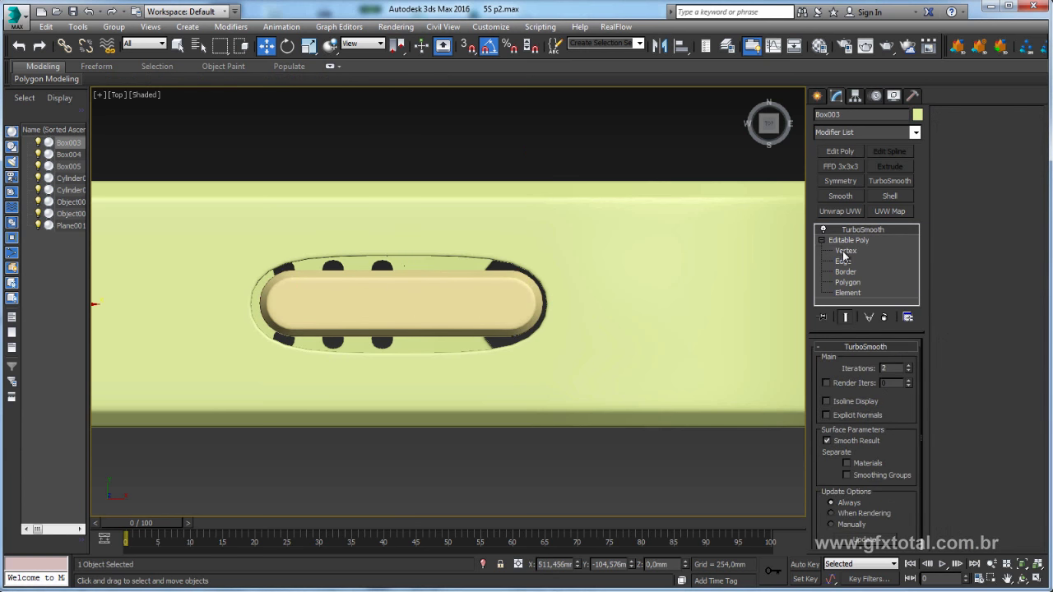
- Show Box003's base mesh in Perspective view, framing the top slot with edged shading
{"action": "left_click", "coordinate": [844, 252]}
{"action": "key", "text": "F3"}
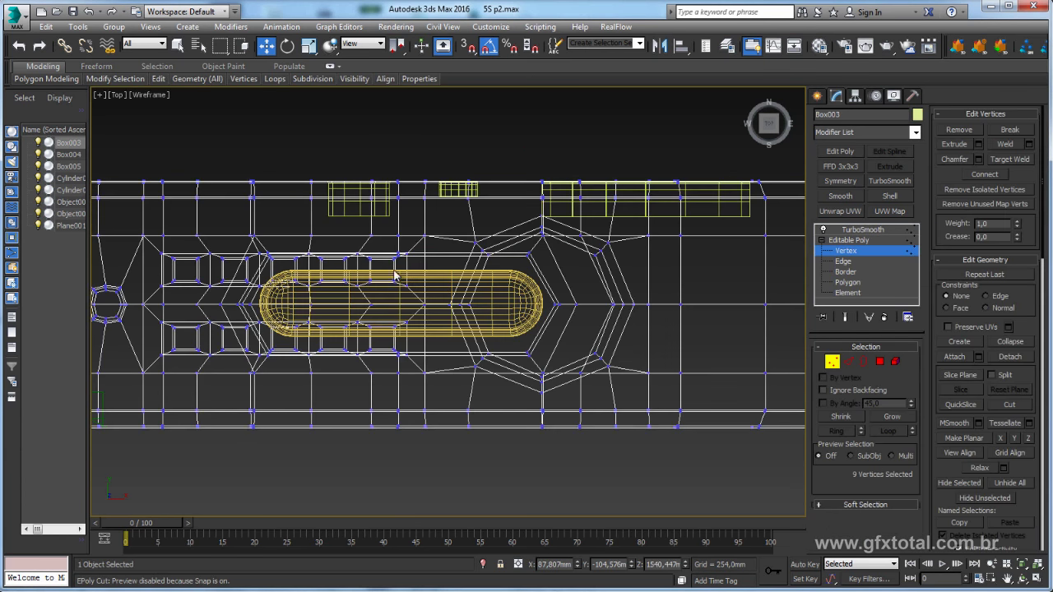
{"action": "key", "text": "F3"}
{"action": "key", "text": "F3"}
{"action": "key", "text": "p"}
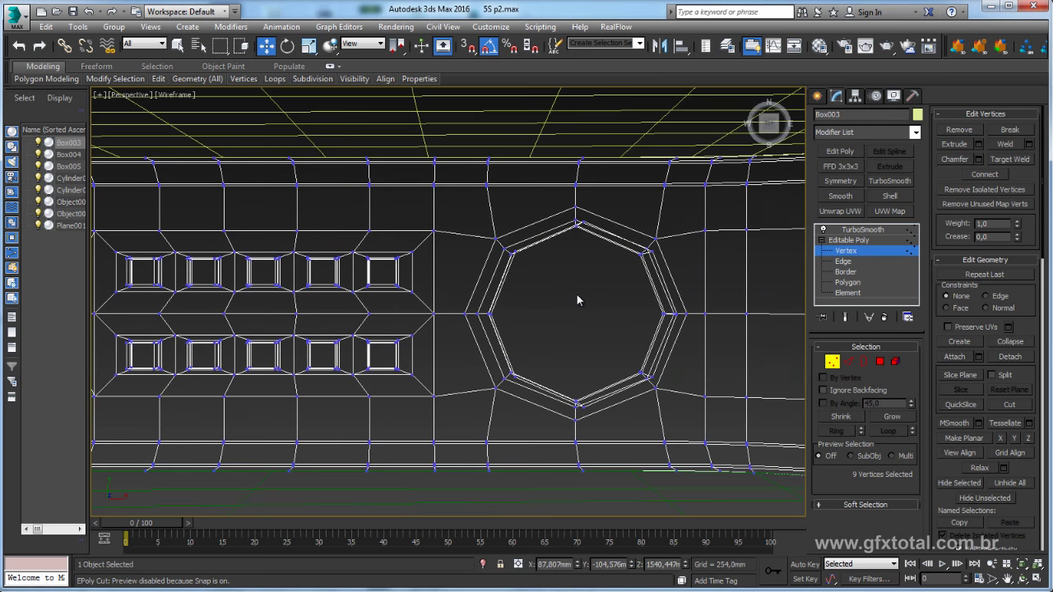
{"action": "mouse_move", "coordinate": [329, 297]}
{"action": "middle_mouse_down"}
{"action": "mouse_move", "coordinate": [624, 297]}
{"action": "mouse_move", "coordinate": [604, 234]}
{"action": "mouse_move", "coordinate": [532, 336]}
{"action": "middle_mouse_up"}
{"action": "scroll", "coordinate": [604, 235], "scroll_direction": "up", "scroll_amount": 3}
{"action": "scroll", "coordinate": [603, 234], "scroll_direction": "up", "scroll_amount": 3}
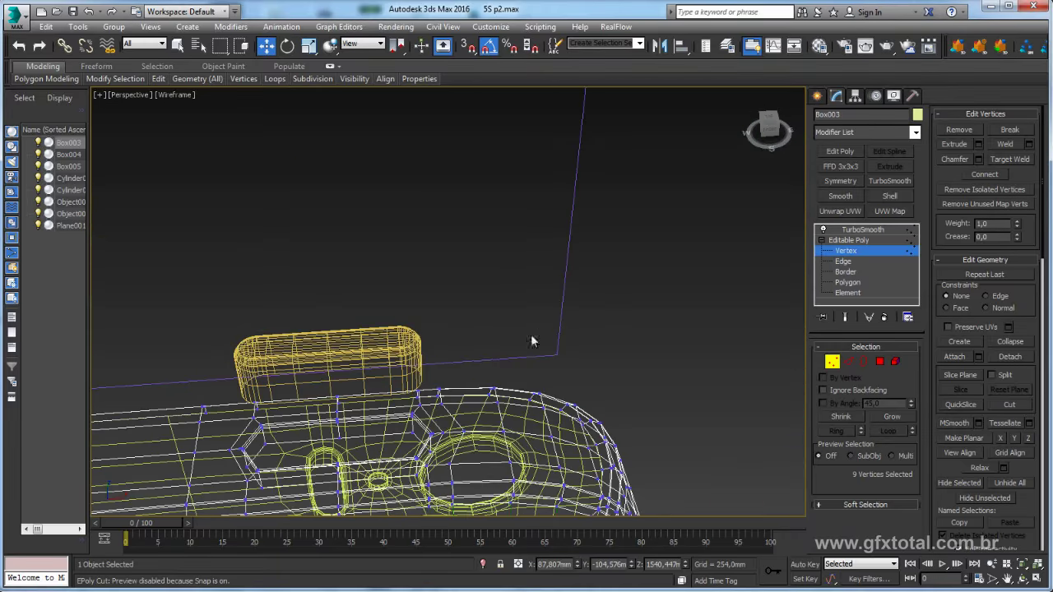
{"action": "scroll", "coordinate": [430, 371], "scroll_direction": "up", "scroll_amount": 3}
{"action": "mouse_move", "coordinate": [429, 371]}
{"action": "middle_mouse_down", "text": "alt"}
{"action": "mouse_move", "coordinate": [478, 321]}
{"action": "mouse_move", "coordinate": [486, 280]}
{"action": "middle_mouse_up", "text": "alt"}
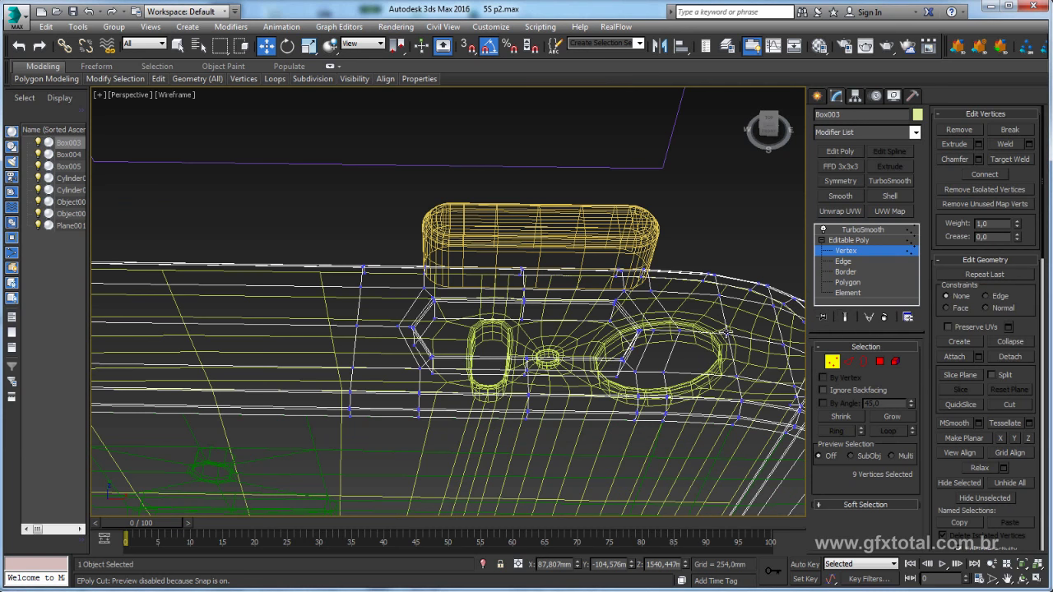
{"action": "key", "text": "F3"}
- Chamfer the slot's rim edge loop by 2.032 mm with 2 segments, then view TurboSmooth
{"action": "key", "text": "2"}
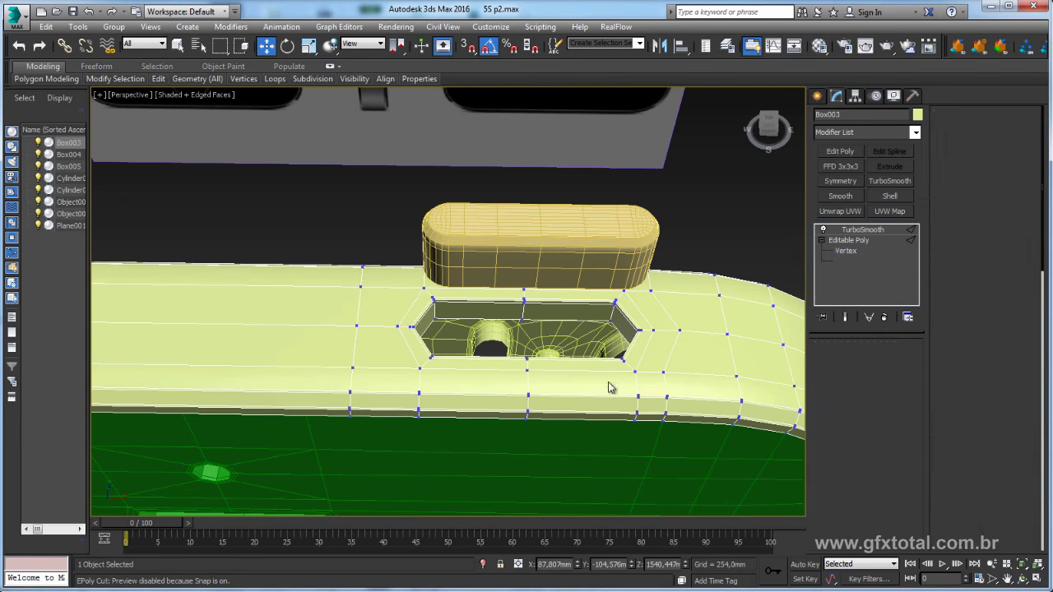
{"action": "left_click", "coordinate": [529, 383]}
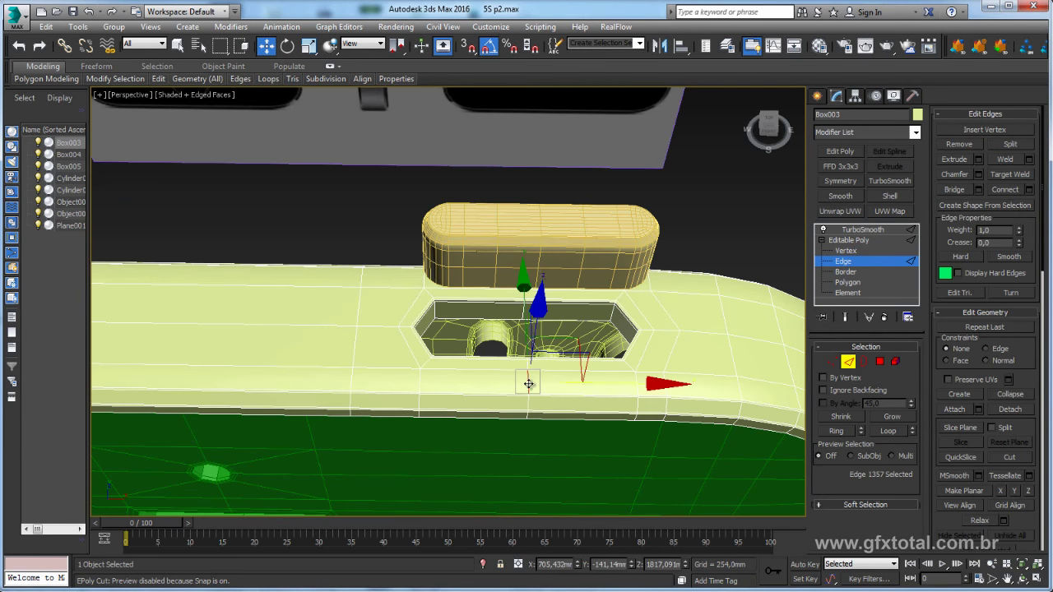
{"action": "left_click", "coordinate": [524, 310], "text": "ctrl"}
{"action": "left_click", "coordinate": [888, 431]}
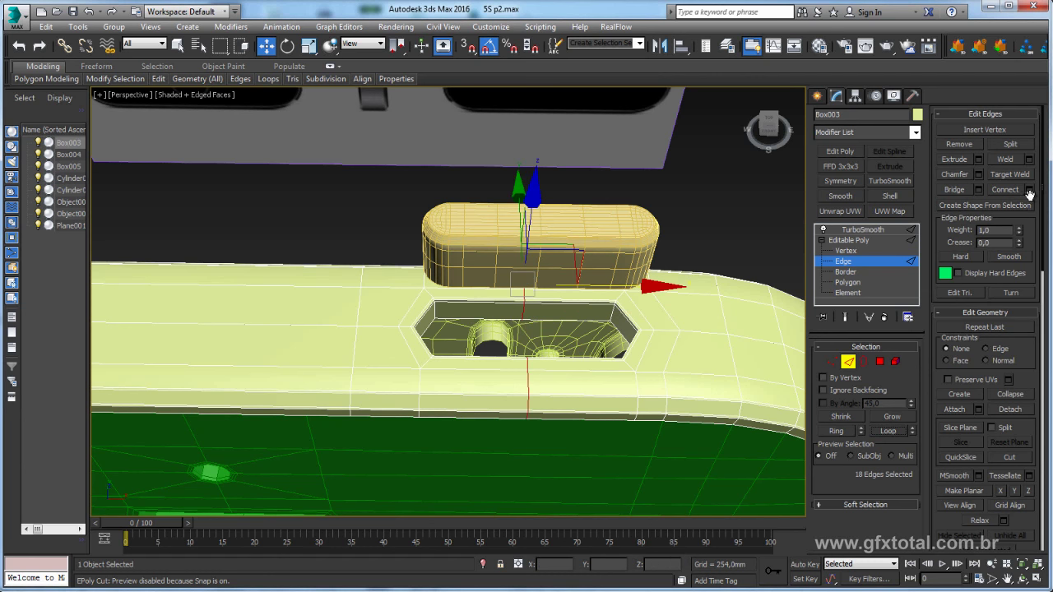
{"action": "left_click", "coordinate": [977, 175]}
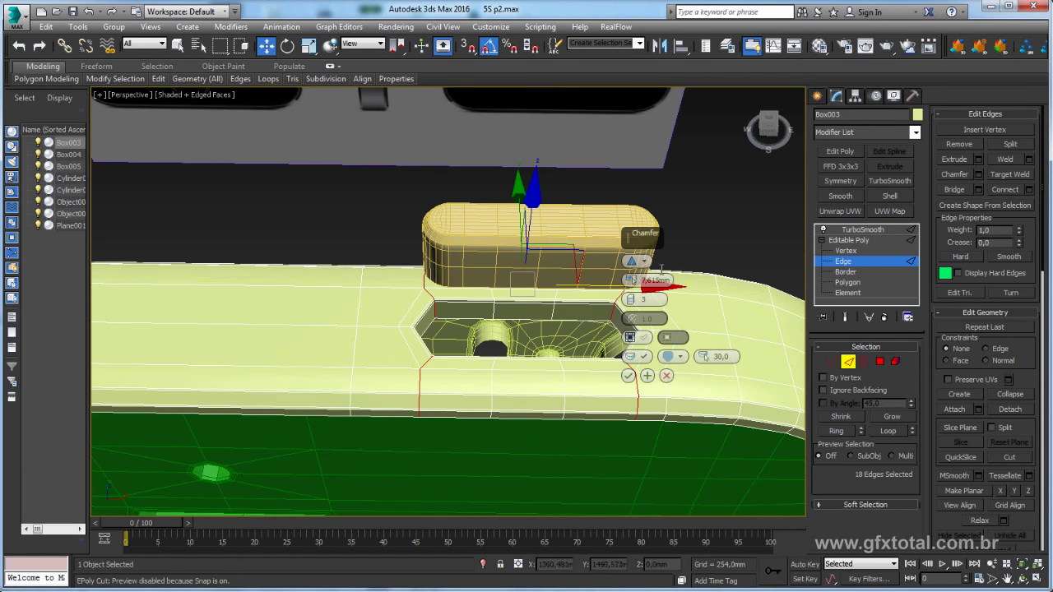
{"action": "right_click", "coordinate": [631, 280]}
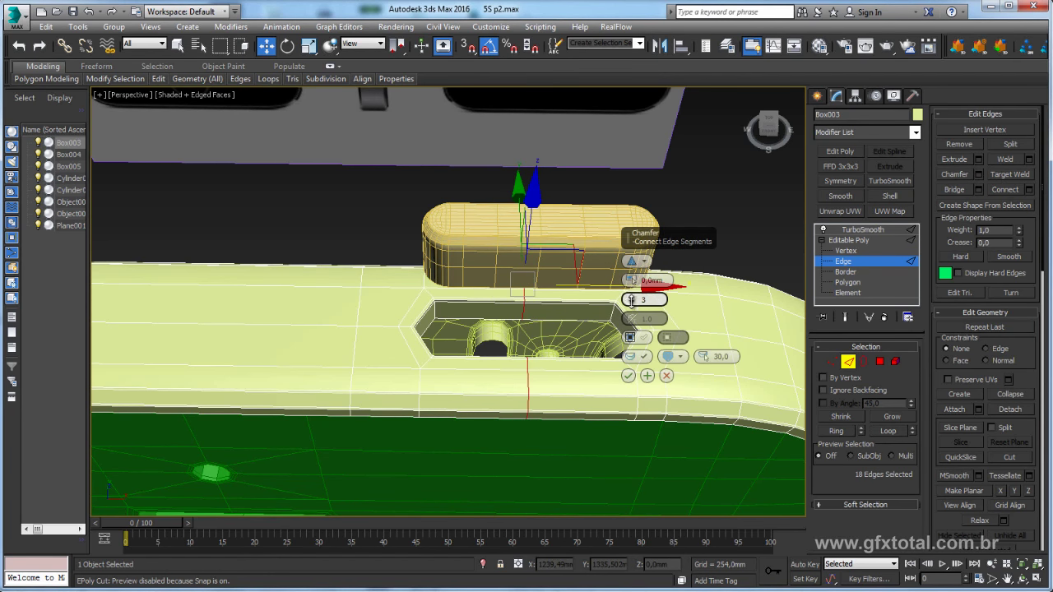
{"action": "left_click", "coordinate": [632, 301]}
{"action": "left_click_drag", "start_coordinate": [631, 280], "coordinate": [633, 271]}
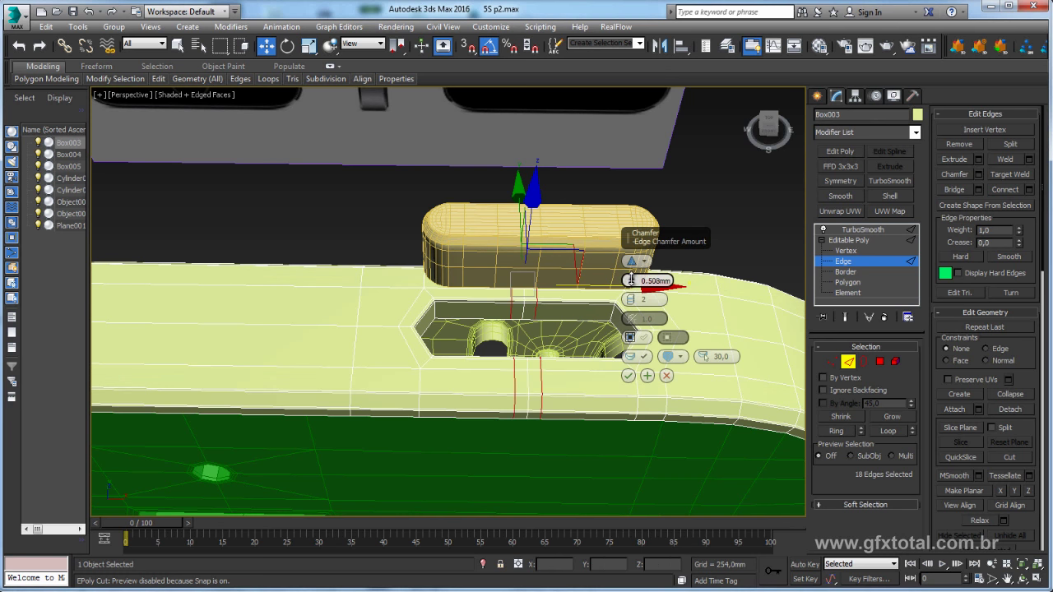
{"action": "left_click", "coordinate": [628, 375]}
{"action": "left_click", "coordinate": [860, 230]}
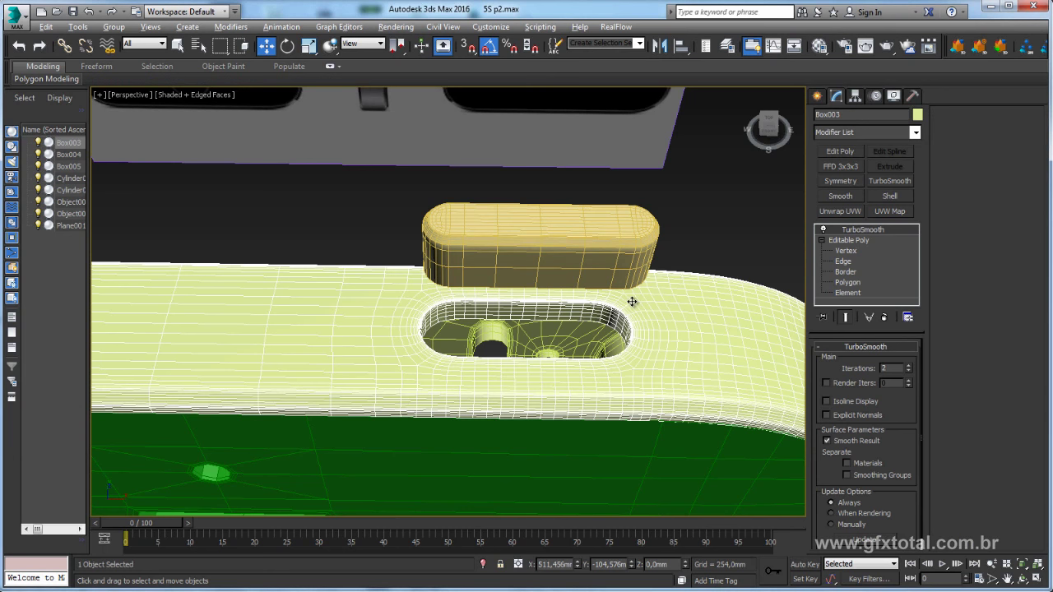
- In the top view, scale the pill-shaped power button Box005 up in width and depth
{"action": "key", "text": "t"}
{"action": "key", "text": "z"}
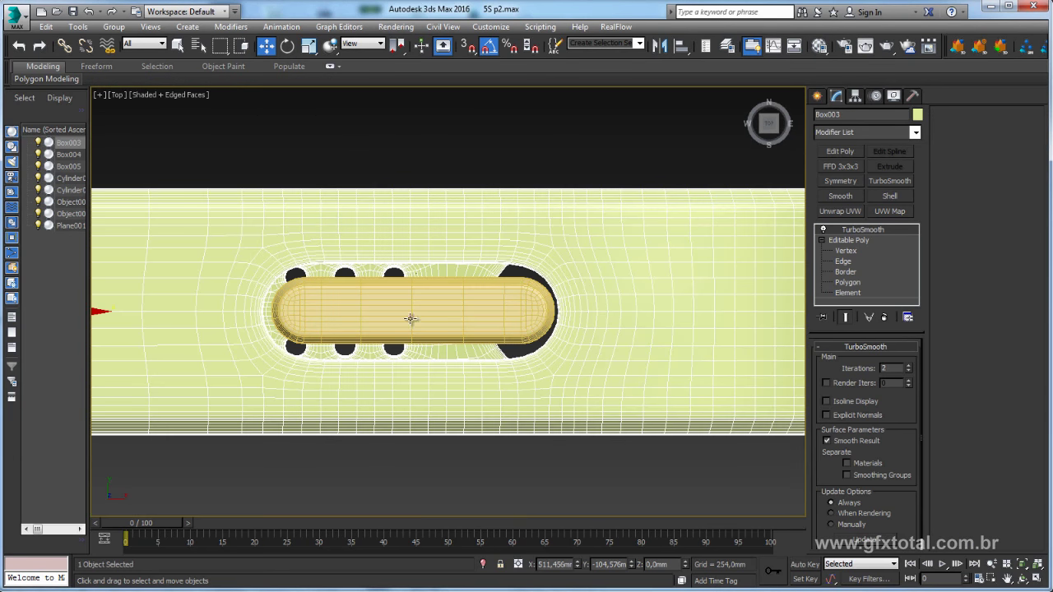
{"action": "left_click", "coordinate": [411, 319]}
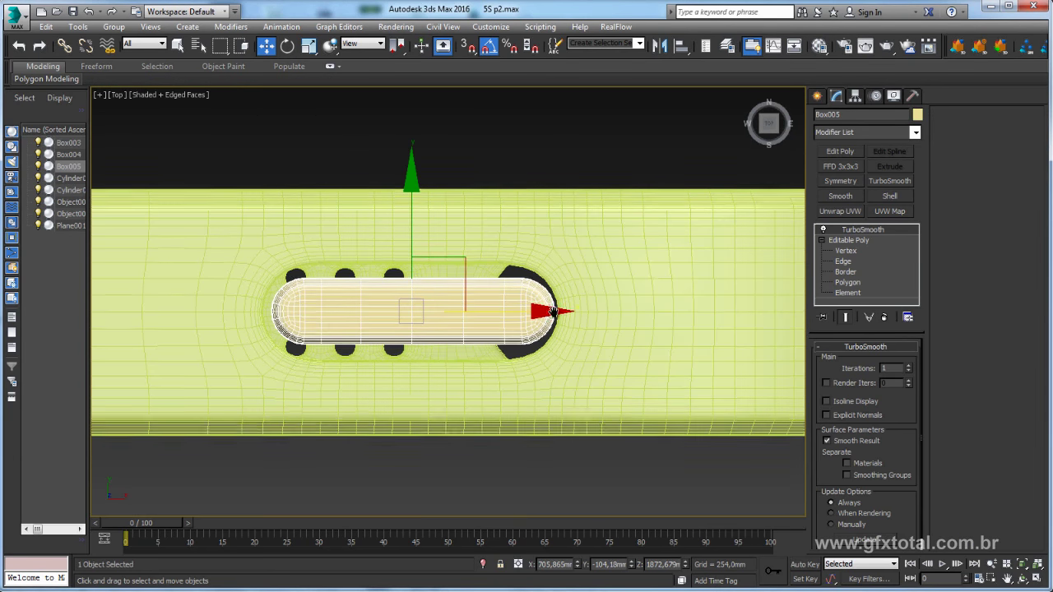
{"action": "middle_click_drag", "start_coordinate": [550, 289], "coordinate": [564, 306]}
{"action": "key", "text": "e"}
{"action": "key", "text": "r"}
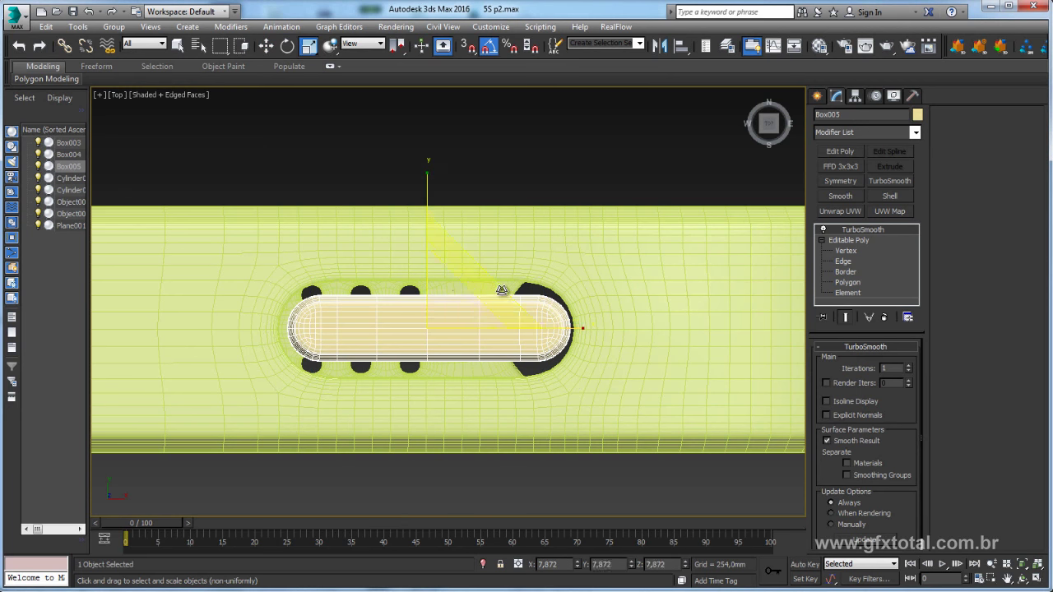
{"action": "mouse_move", "coordinate": [495, 292]}
{"action": "left_mouse_down"}
{"action": "mouse_move", "coordinate": [522, 283]}
{"action": "mouse_move", "coordinate": [505, 289]}
{"action": "left_mouse_up"}
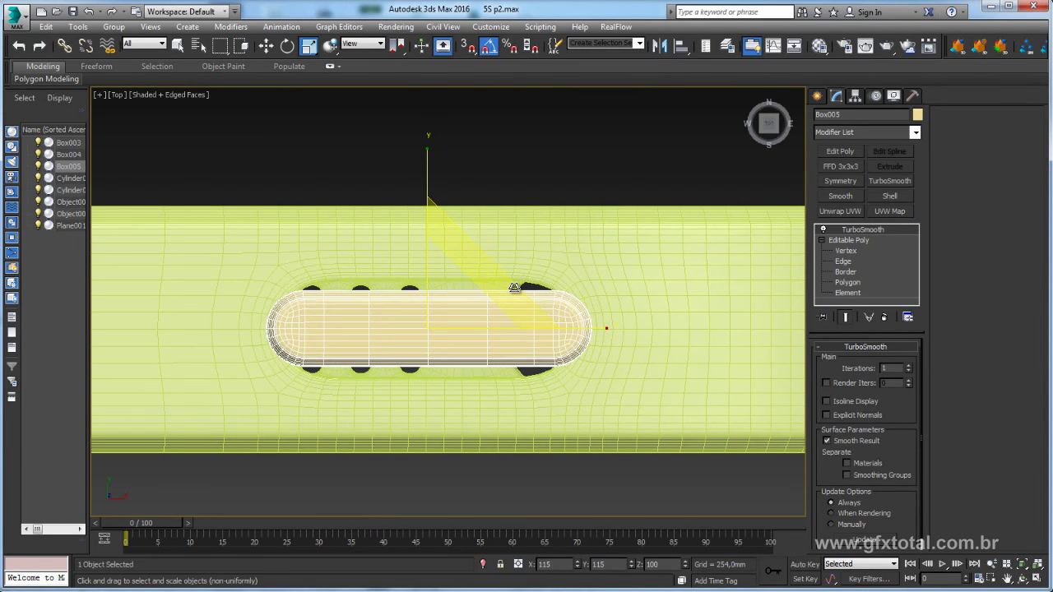
{"action": "left_click_drag", "start_coordinate": [505, 290], "coordinate": [502, 289]}
- On body Box003, select the slot's vertices, leaving out the bottom and second-from-top rows
{"action": "left_click", "coordinate": [587, 294]}
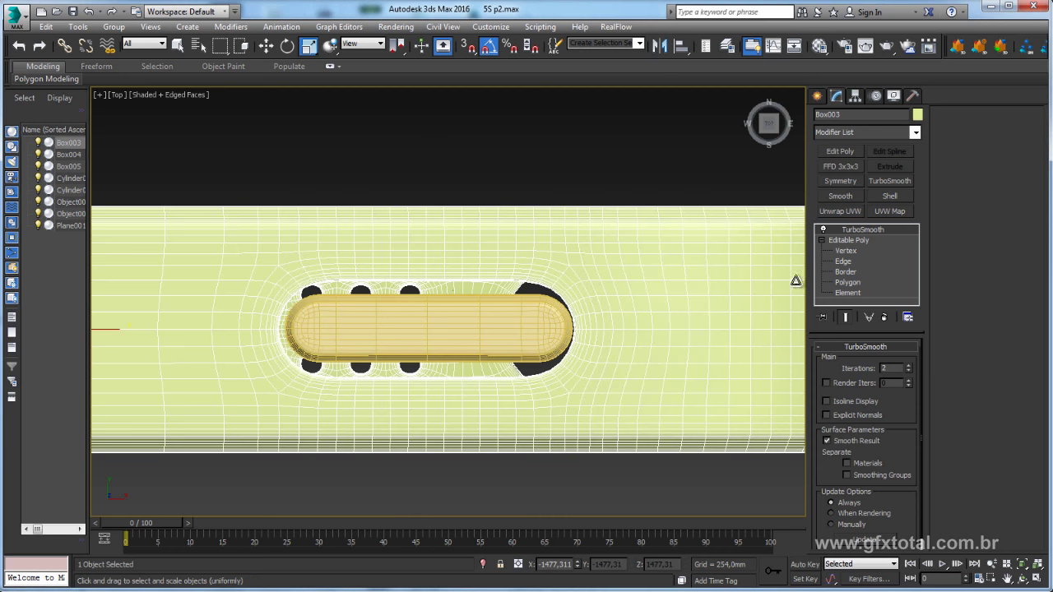
{"action": "left_click", "coordinate": [849, 251]}
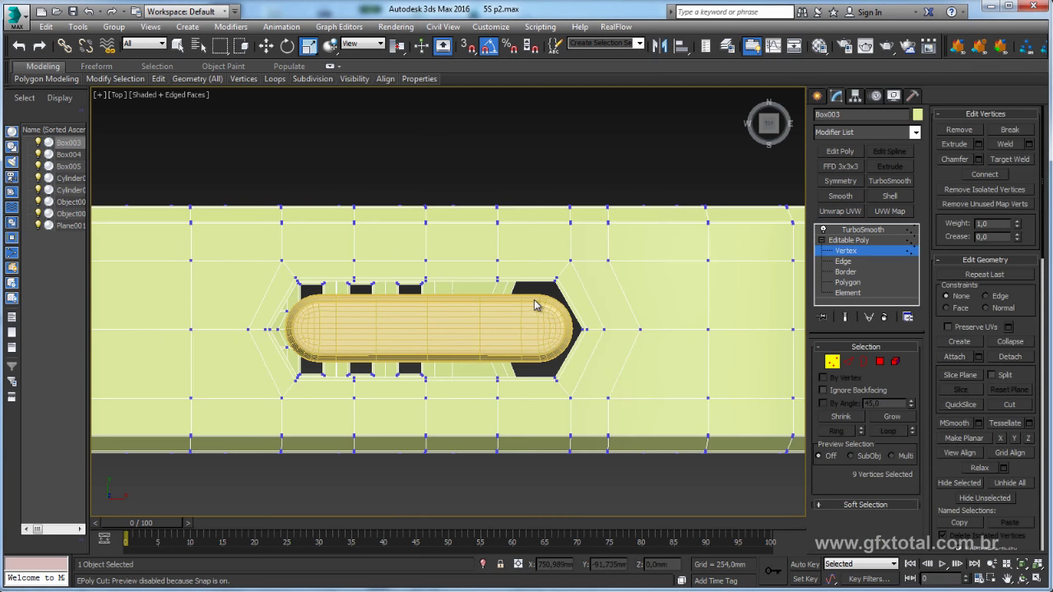
{"action": "mouse_move", "coordinate": [555, 299]}
{"action": "middle_mouse_down", "text": "alt"}
{"action": "mouse_move", "coordinate": [580, 300]}
{"action": "mouse_move", "coordinate": [522, 289]}
{"action": "mouse_move", "coordinate": [529, 284]}
{"action": "mouse_move", "coordinate": [340, 296]}
{"action": "mouse_move", "coordinate": [305, 312]}
{"action": "mouse_move", "coordinate": [337, 270]}
{"action": "middle_mouse_up", "text": "alt"}
{"action": "scroll", "coordinate": [502, 277], "scroll_direction": "up", "scroll_amount": 5}
{"action": "scroll", "coordinate": [564, 308], "scroll_direction": "down", "scroll_amount": 3}
{"action": "scroll", "coordinate": [404, 126], "scroll_direction": "up", "scroll_amount": 3}
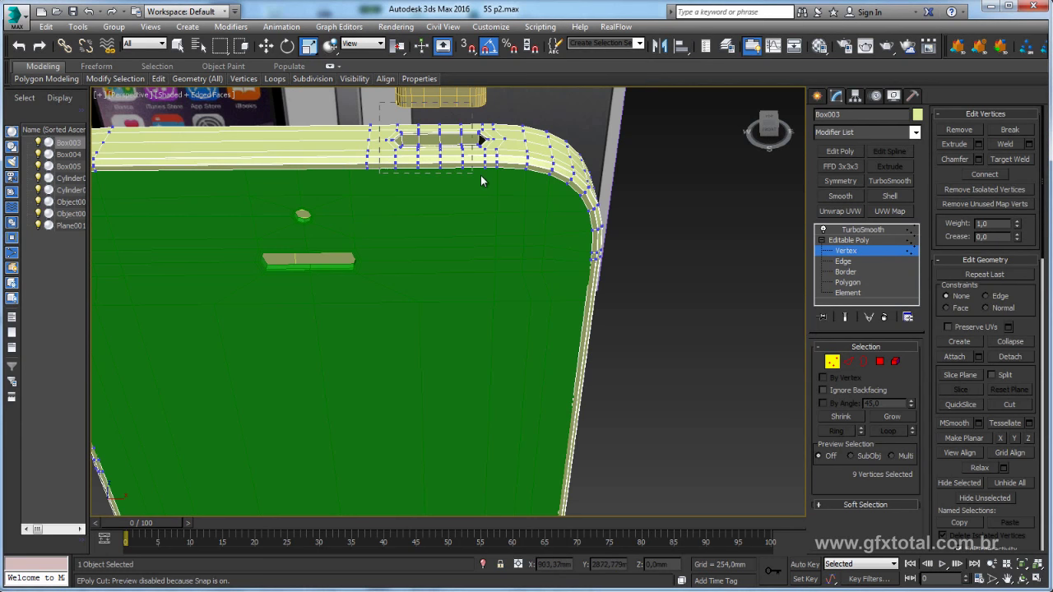
{"action": "left_click_drag", "start_coordinate": [481, 175], "coordinate": [508, 181]}
{"action": "key", "text": "t"}
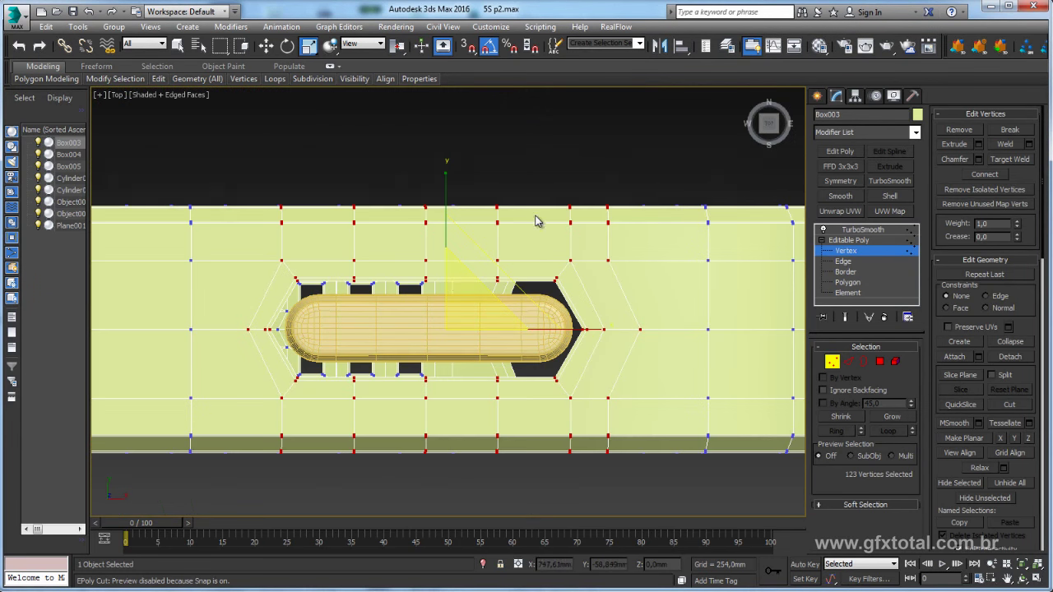
{"action": "left_click_drag", "start_coordinate": [274, 403], "coordinate": [275, 401], "text": "alt"}
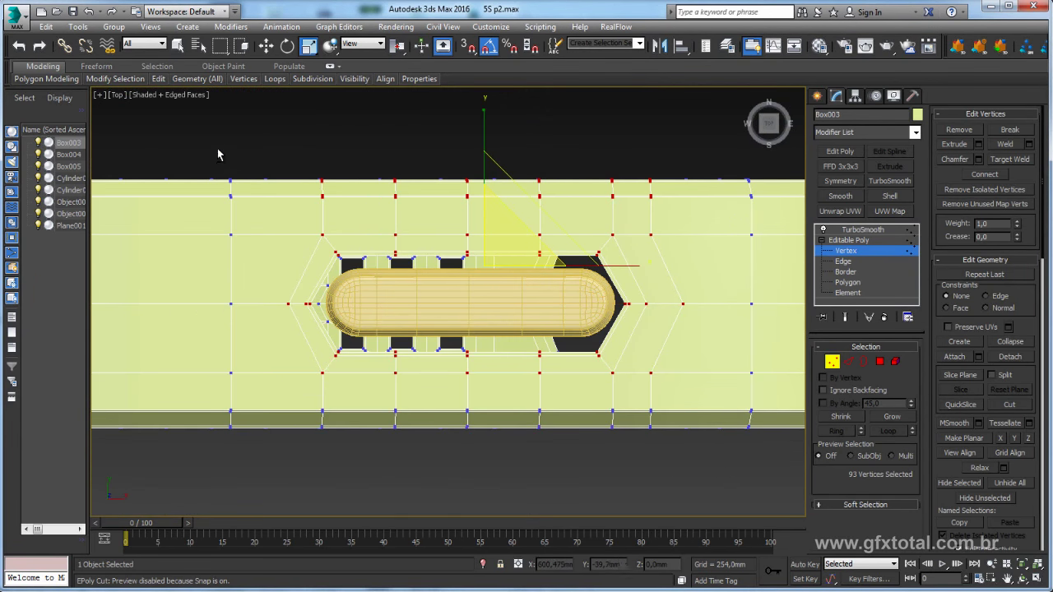
{"action": "left_click_drag", "start_coordinate": [219, 150], "coordinate": [716, 220], "text": "alt"}
{"action": "middle_click_drag", "start_coordinate": [649, 245], "coordinate": [587, 240]}
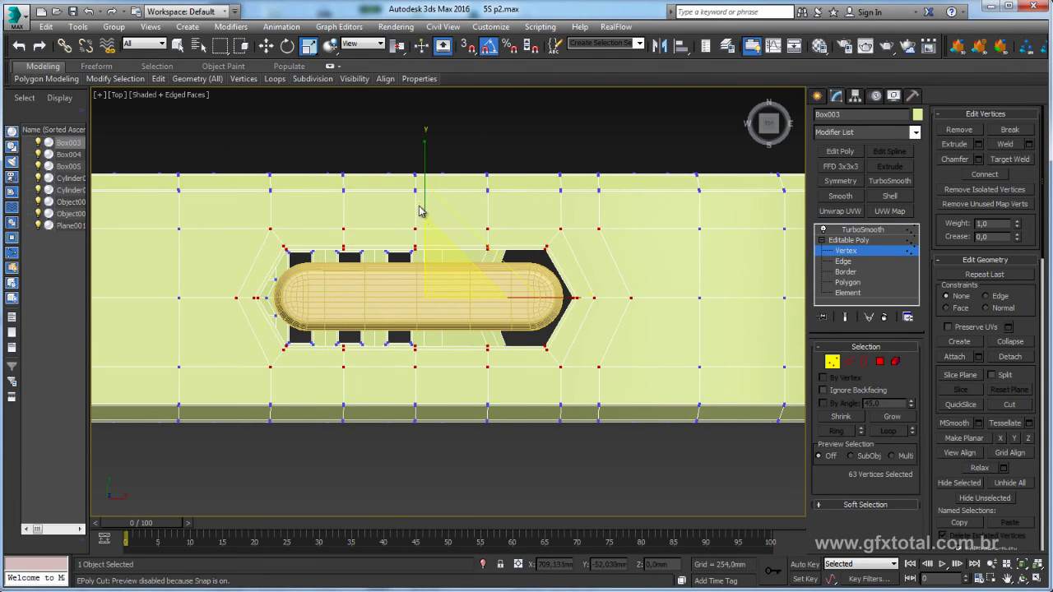
- Scale the slot vertices in Y, then X, with Show End Result on so the smoothed opening hugs the button
{"action": "left_click_drag", "start_coordinate": [425, 155], "coordinate": [421, 171]}
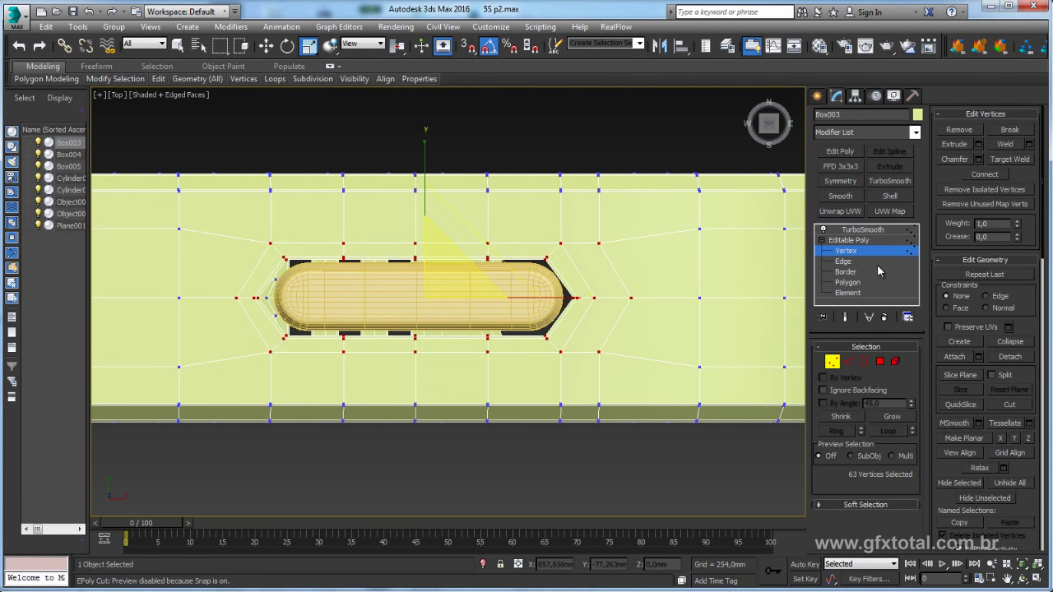
{"action": "left_click", "coordinate": [845, 317]}
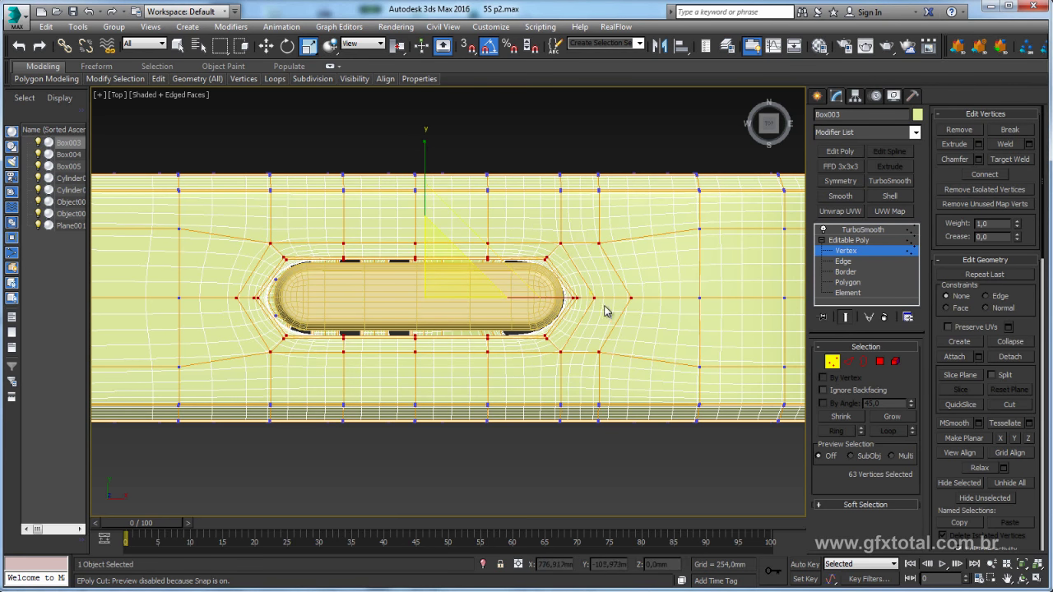
{"action": "left_click_drag", "start_coordinate": [572, 296], "coordinate": [578, 296]}
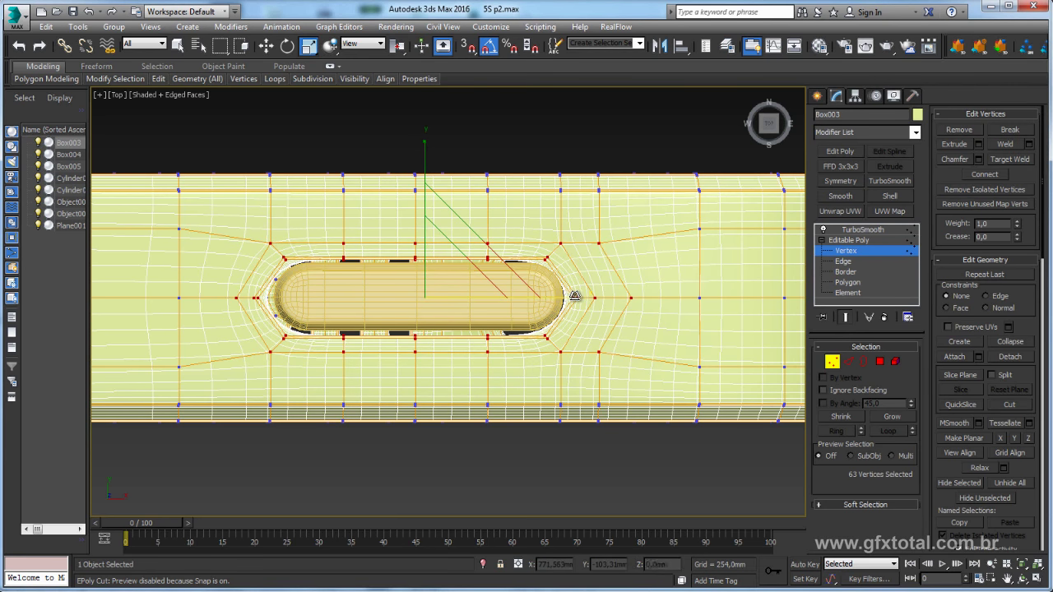
{"action": "left_click", "coordinate": [856, 231]}
{"action": "left_click", "coordinate": [491, 287]}
{"action": "key", "text": "w"}
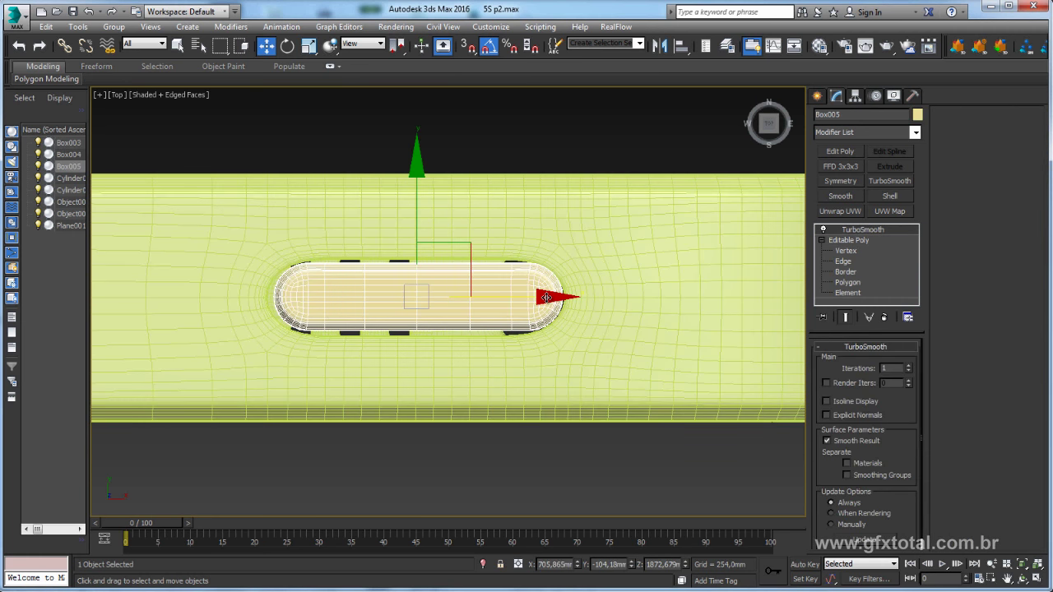
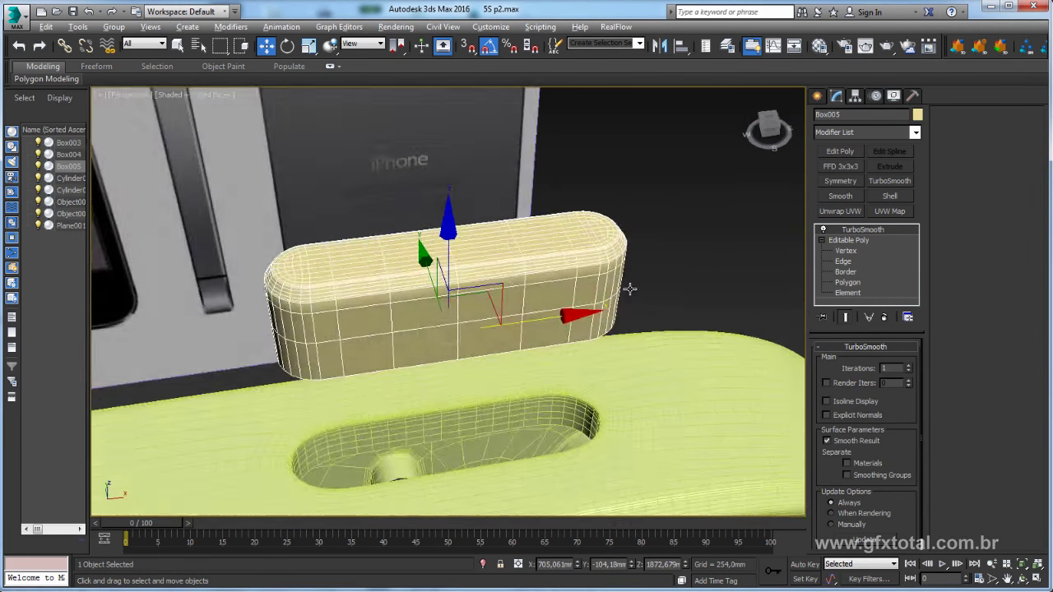
- Lower Box005 along Z so the rounded oval piece rests on the plane below
{"action": "left_click_drag", "start_coordinate": [467, 260], "coordinate": [461, 374]}
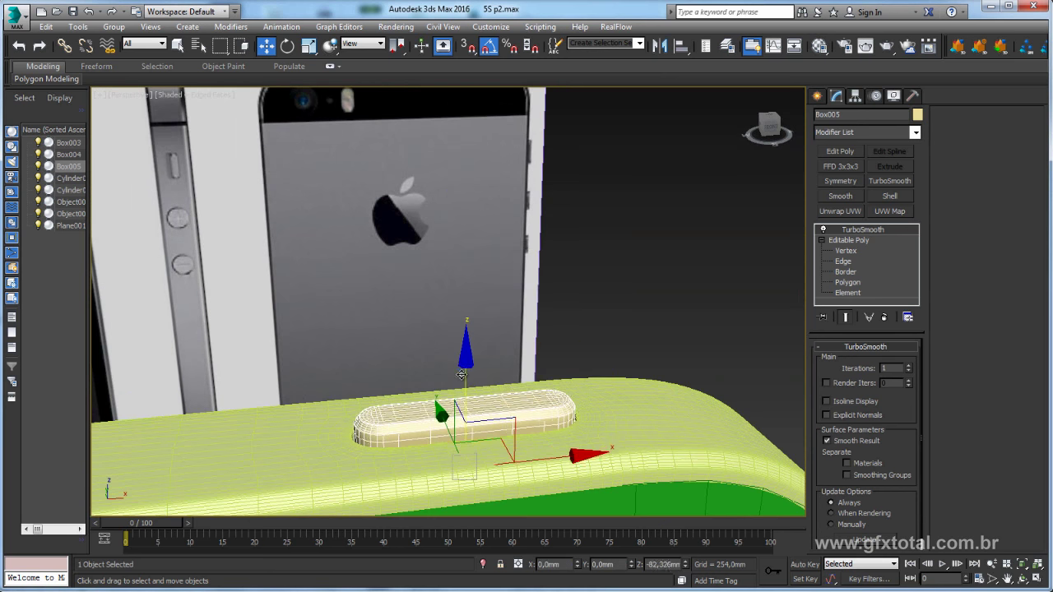
{"action": "mouse_move", "coordinate": [461, 374]}
{"action": "middle_mouse_down"}
{"action": "mouse_move", "coordinate": [614, 330]}
{"action": "mouse_move", "coordinate": [590, 321]}
{"action": "mouse_move", "coordinate": [578, 269]}
{"action": "mouse_move", "coordinate": [548, 289]}
{"action": "mouse_move", "coordinate": [568, 305]}
{"action": "middle_mouse_up"}
{"action": "scroll", "coordinate": [579, 286], "scroll_direction": "down", "scroll_amount": 3}
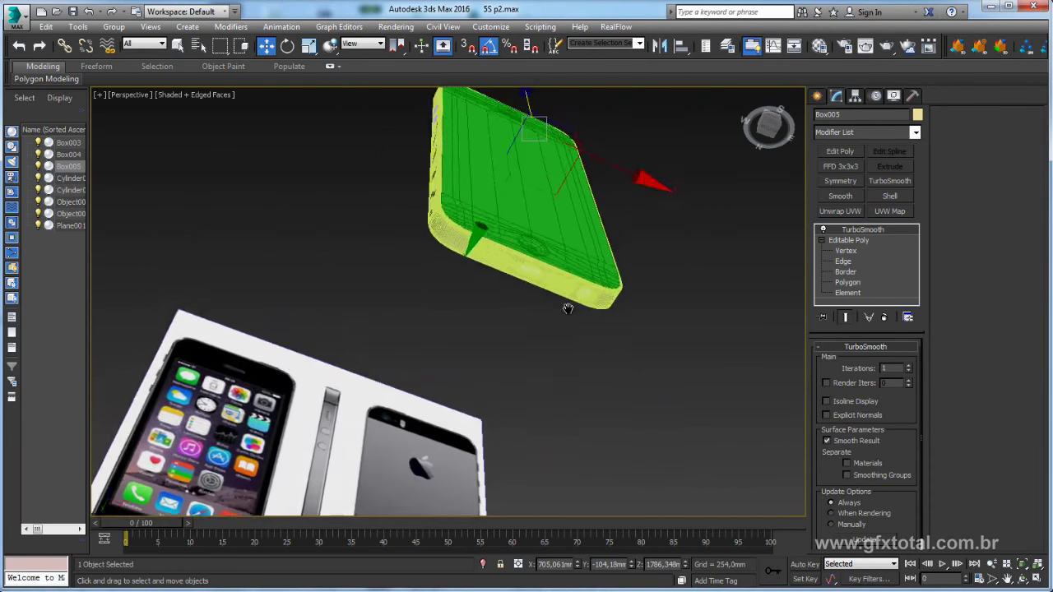
{"action": "scroll", "coordinate": [534, 282], "scroll_direction": "up", "scroll_amount": 5}
- On Box003, ring the edges around the bottom port slot and Connect them with 2 new loops
{"action": "left_click", "coordinate": [576, 271]}
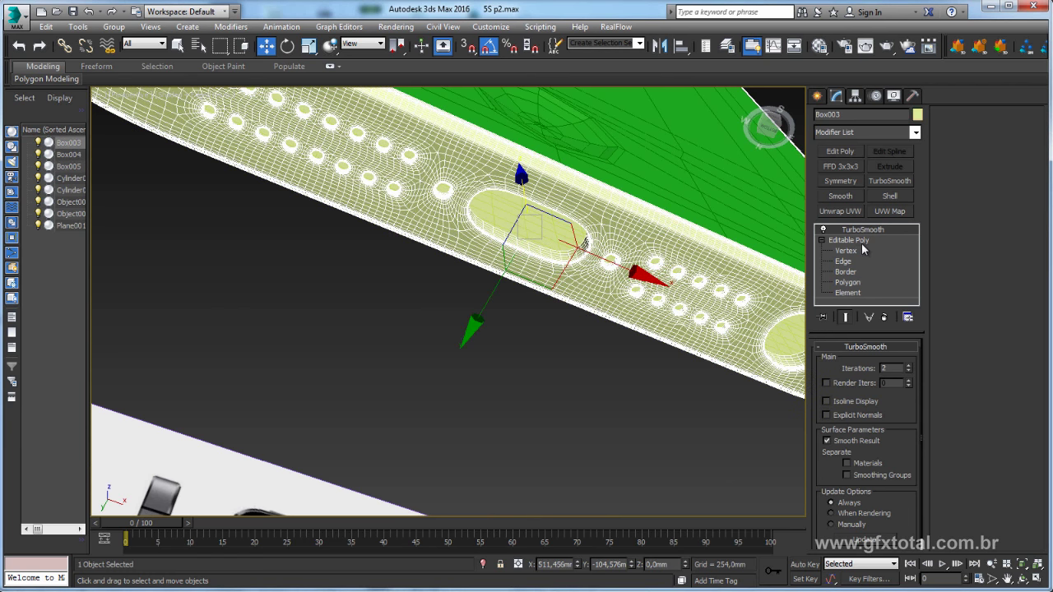
{"action": "left_click", "coordinate": [860, 241]}
{"action": "scroll", "coordinate": [606, 363], "scroll_direction": "up", "scroll_amount": 2}
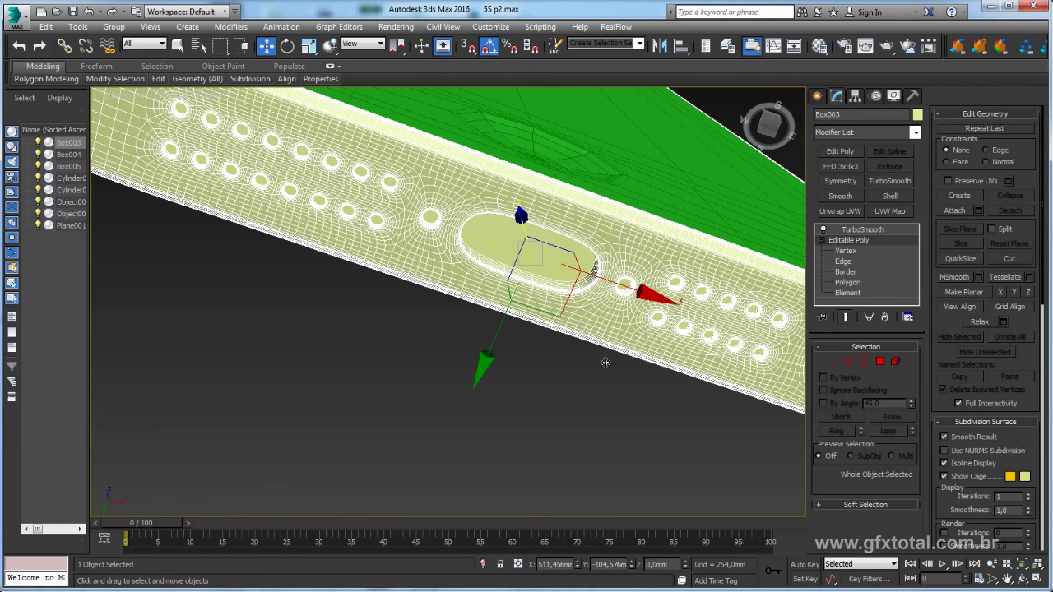
{"action": "left_click", "coordinate": [849, 361]}
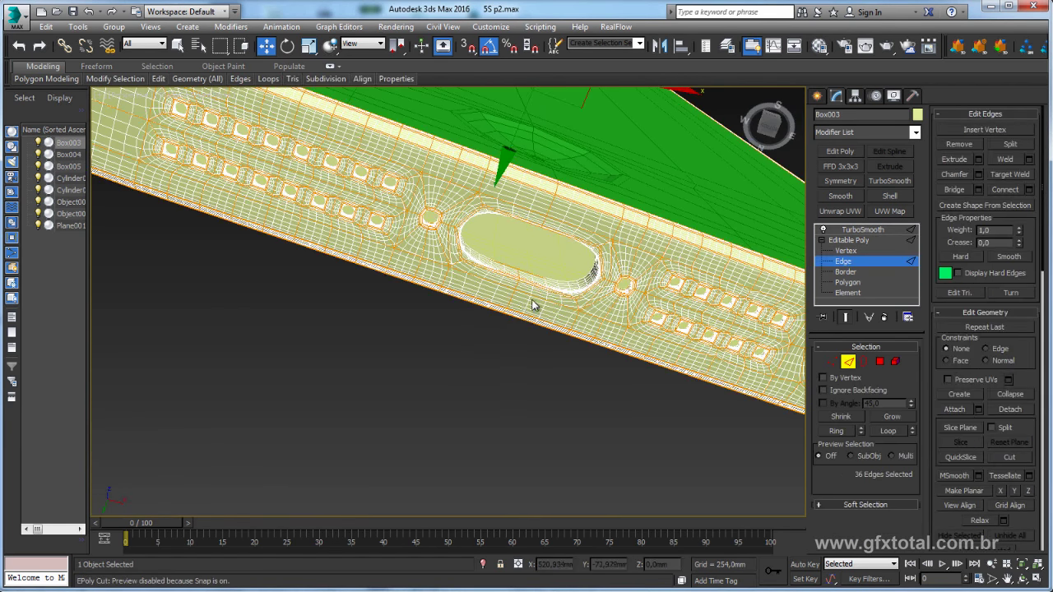
{"action": "left_click", "coordinate": [846, 317]}
{"action": "double_click", "coordinate": [523, 216]}
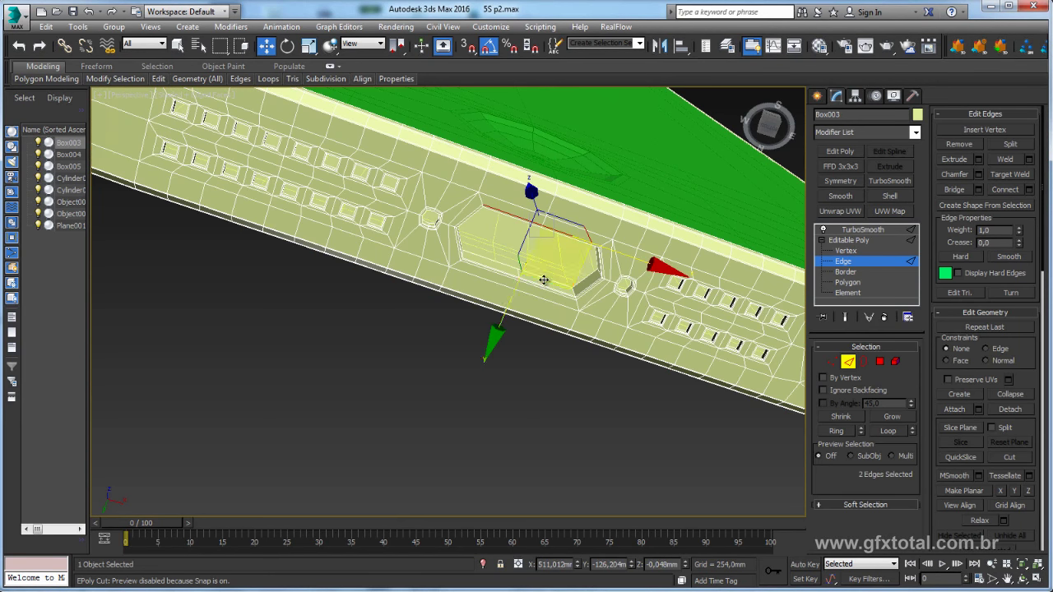
{"action": "left_click", "coordinate": [836, 432]}
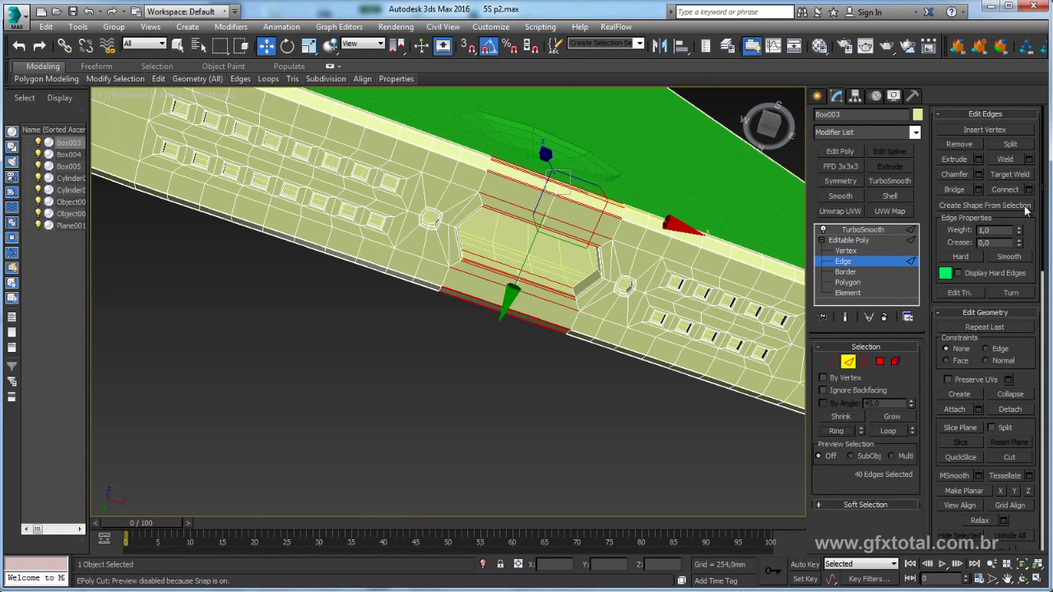
{"action": "left_click", "coordinate": [1029, 189]}
{"action": "left_click_drag", "start_coordinate": [630, 263], "coordinate": [630, 256]}
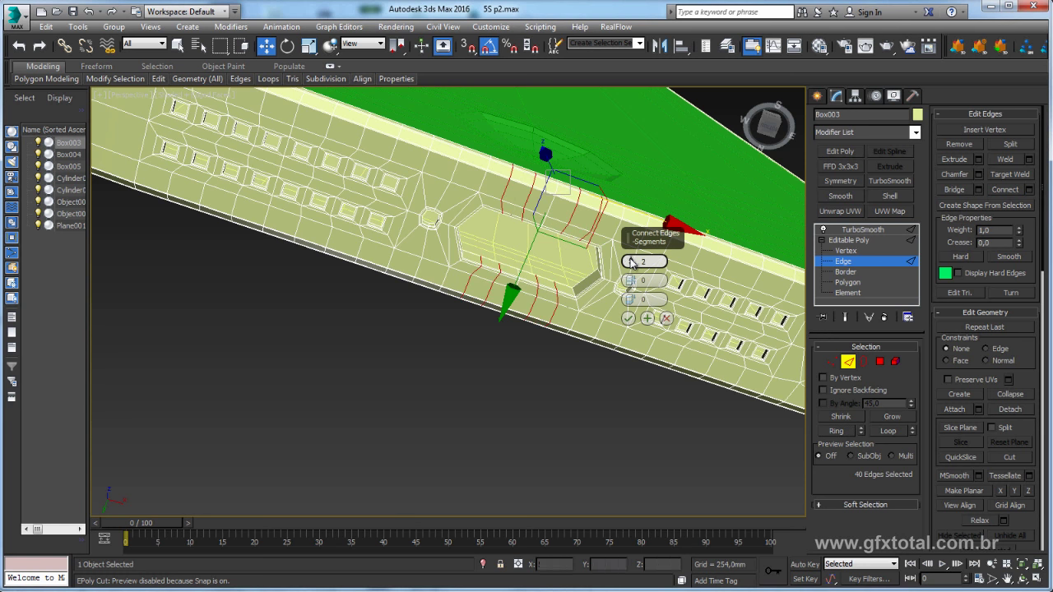
{"action": "left_click", "coordinate": [629, 318]}
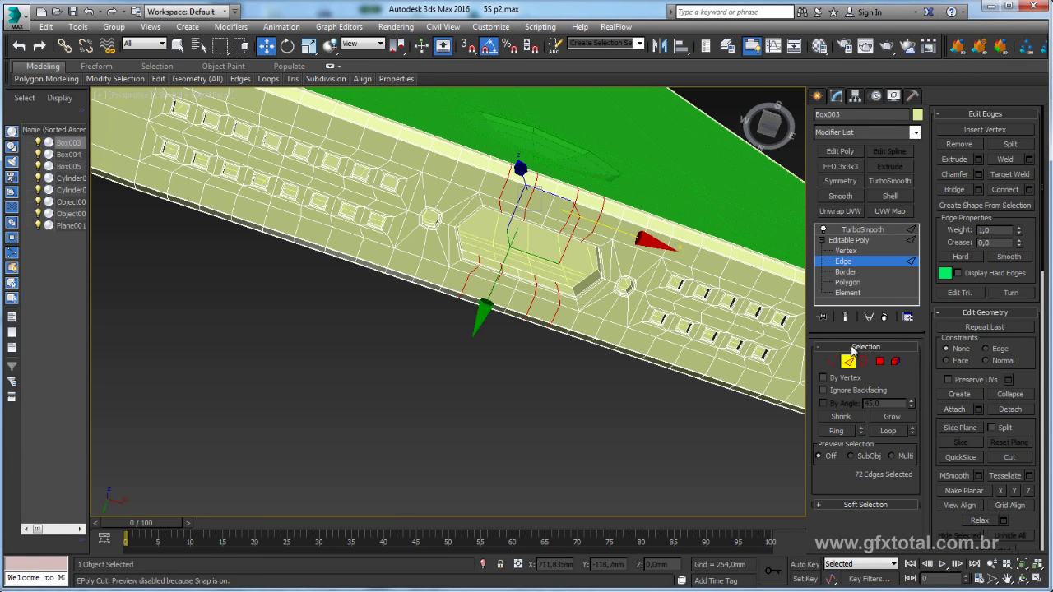
- Detach a clone of the slot's inner polygons as Object009, then restore the TurboSmooth view
{"action": "left_click", "coordinate": [864, 362]}
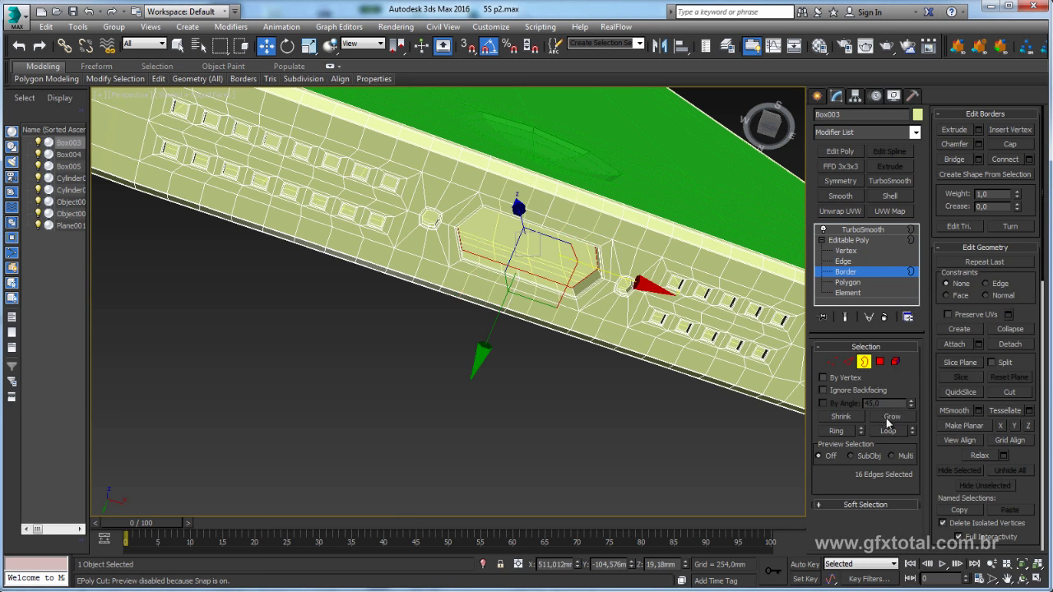
{"action": "left_click", "coordinate": [896, 363], "text": "ctrl"}
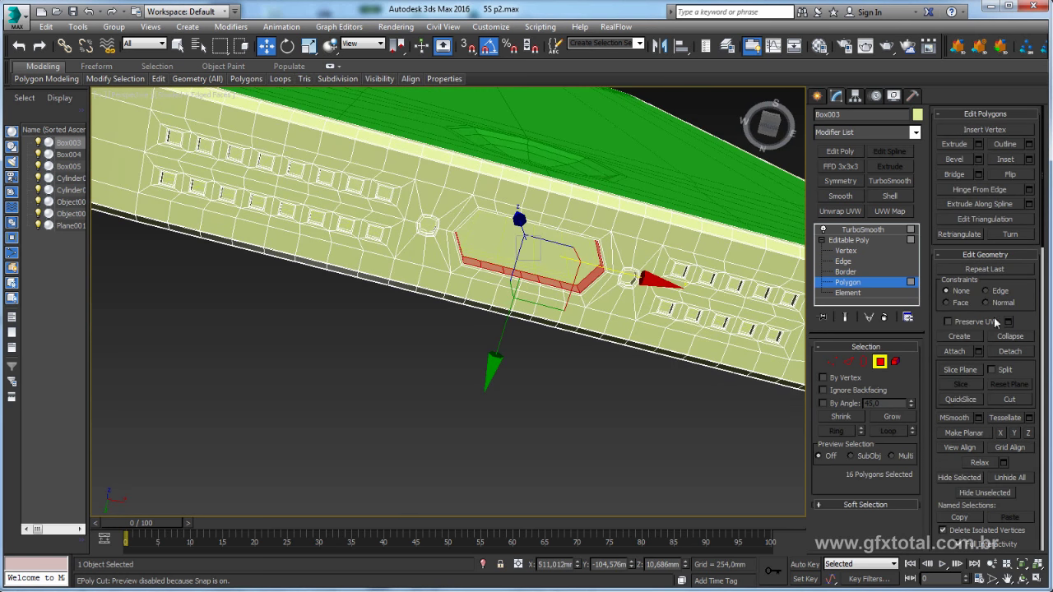
{"action": "left_click", "coordinate": [1010, 351]}
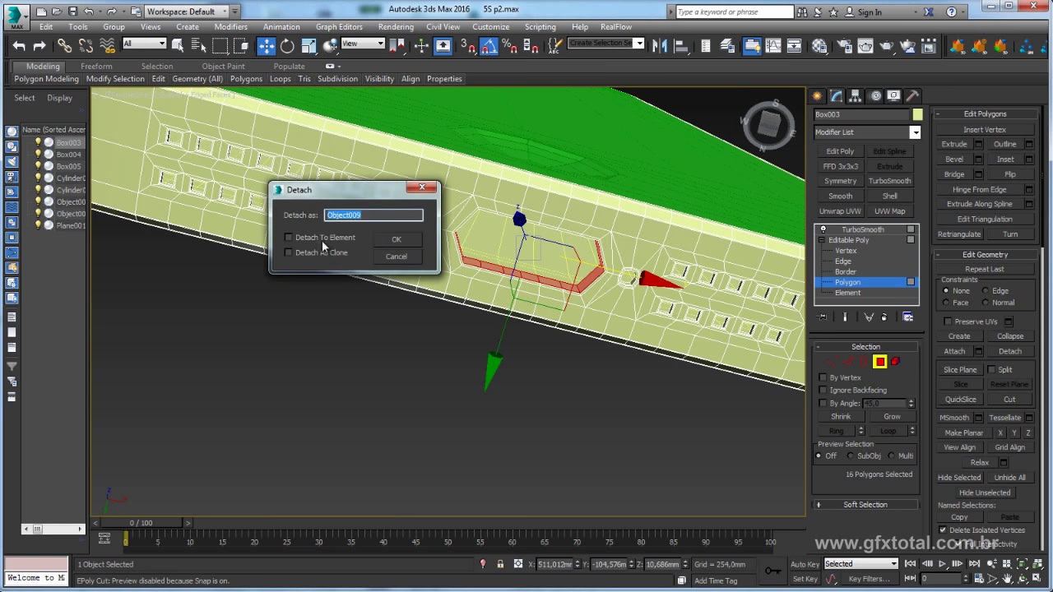
{"action": "left_click", "coordinate": [396, 240]}
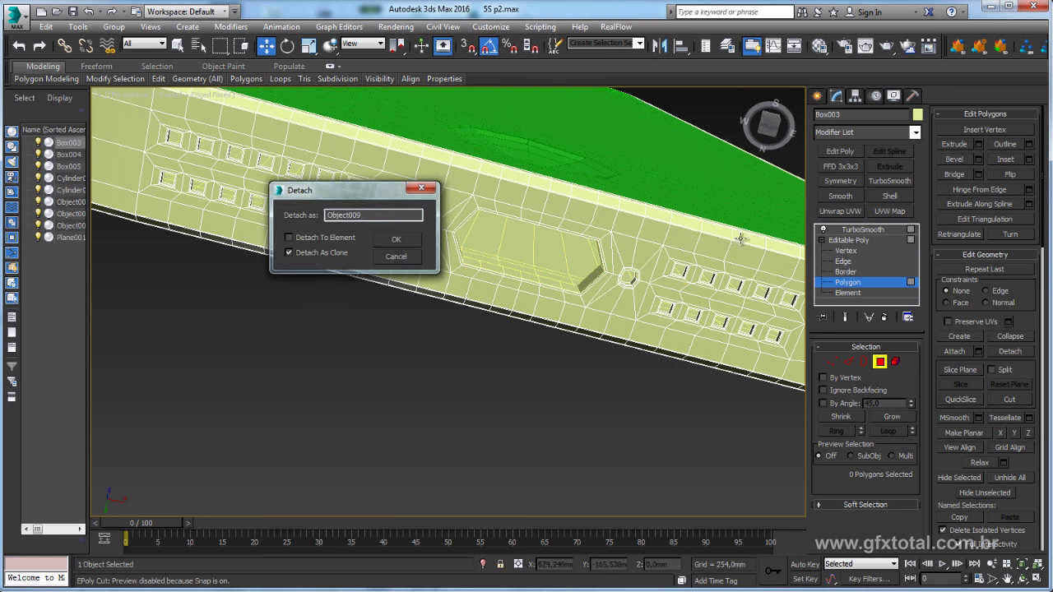
{"action": "left_click", "coordinate": [847, 240]}
{"action": "left_click", "coordinate": [860, 229]}
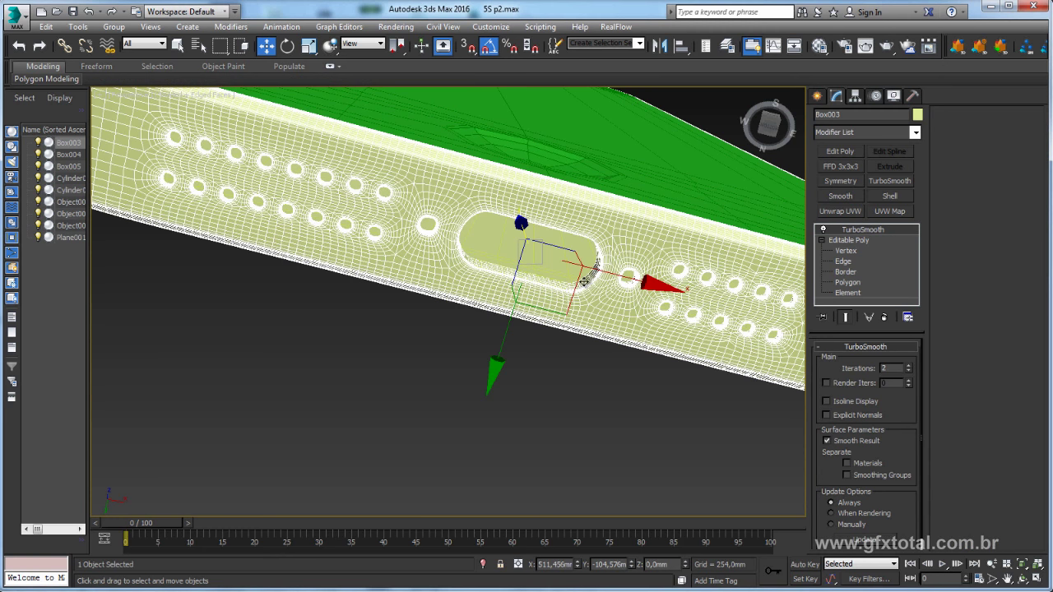
- Select the whole Object009 port ring element and flip its normals
{"action": "middle_click_drag", "start_coordinate": [564, 353], "coordinate": [570, 333], "text": "alt"}
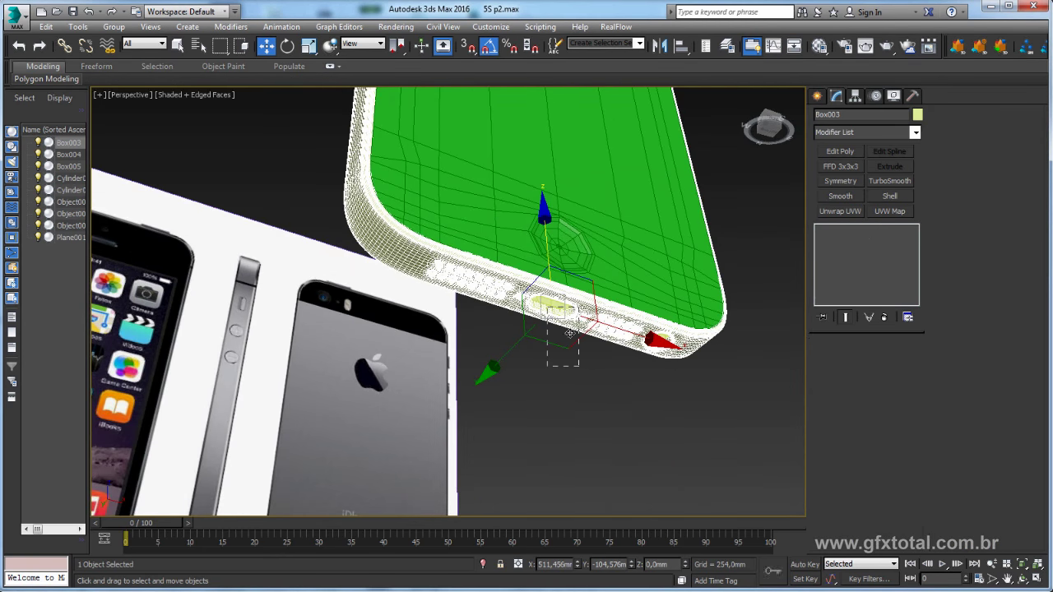
{"action": "left_click", "coordinate": [602, 267]}
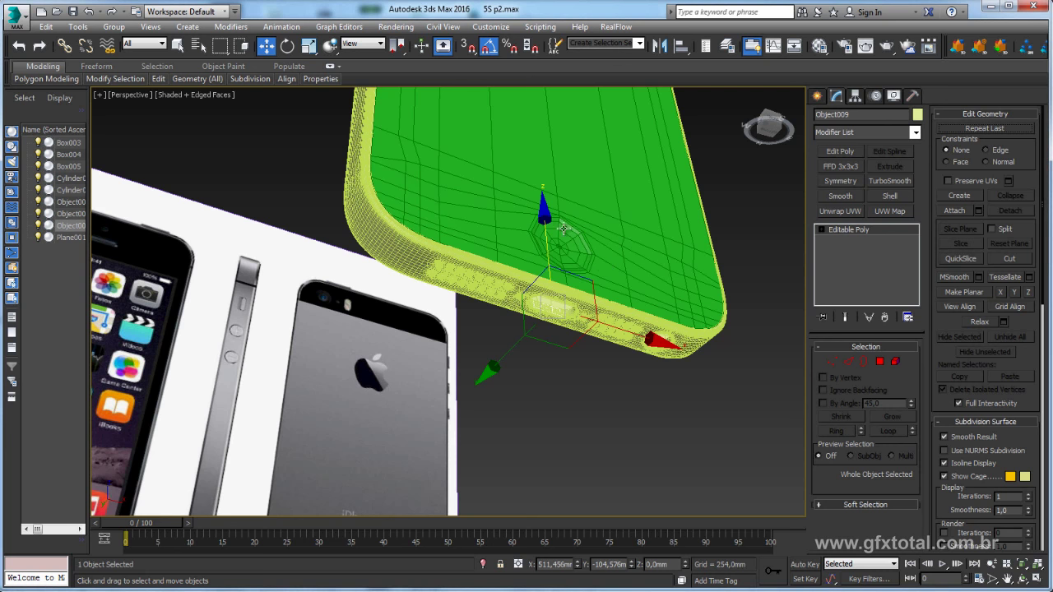
{"action": "scroll", "coordinate": [564, 228], "scroll_direction": "up", "scroll_amount": 5}
{"action": "middle_click_drag", "start_coordinate": [564, 228], "coordinate": [451, 303], "text": "alt"}
{"action": "left_click", "coordinate": [451, 303]}
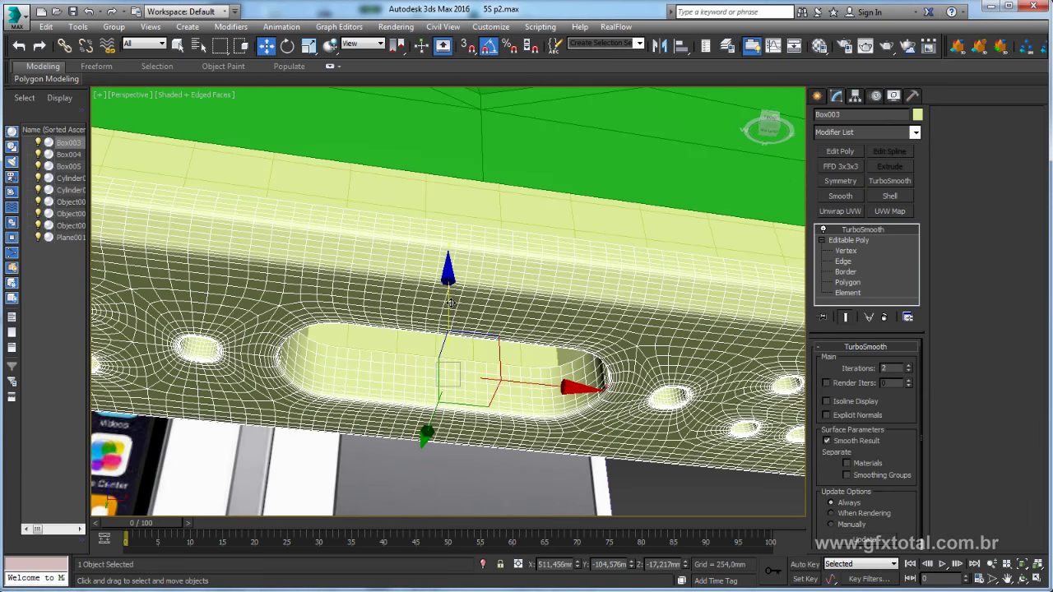
{"action": "left_click", "coordinate": [451, 284]}
{"action": "mouse_move", "coordinate": [451, 284]}
{"action": "middle_mouse_down", "text": "alt"}
{"action": "mouse_move", "coordinate": [483, 343]}
{"action": "mouse_move", "coordinate": [526, 349]}
{"action": "middle_mouse_up", "text": "alt"}
{"action": "left_click", "coordinate": [895, 361]}
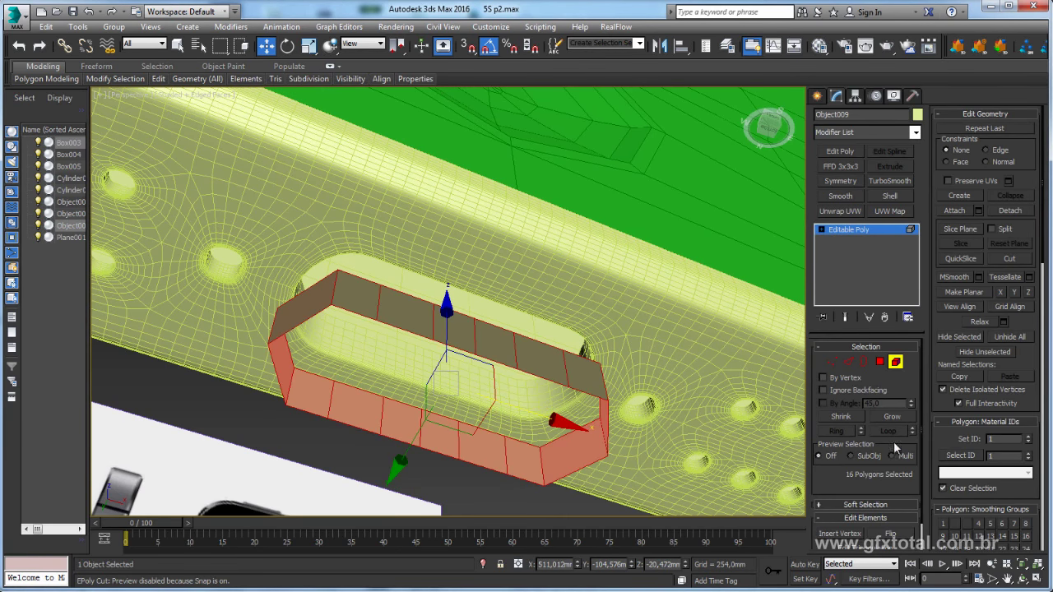
{"action": "left_click", "coordinate": [889, 534]}
- Scale the port ring flatter around the slot
{"action": "middle_click_drag", "start_coordinate": [790, 277], "coordinate": [494, 296], "text": "alt"}
{"action": "key", "text": "r"}
{"action": "left_click_drag", "start_coordinate": [402, 307], "coordinate": [401, 317]}
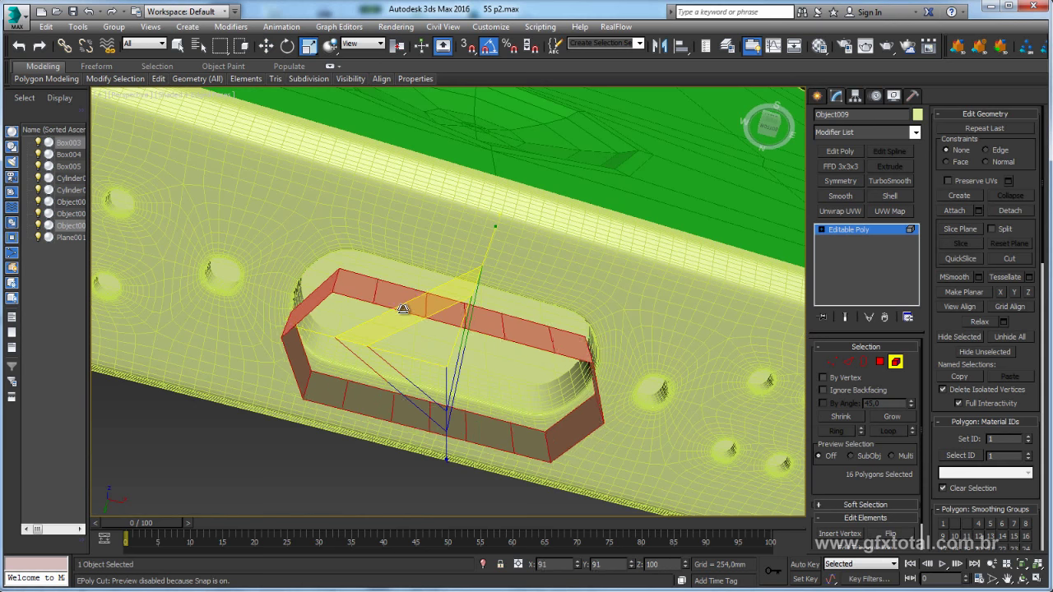
{"action": "middle_click_drag", "start_coordinate": [402, 312], "coordinate": [484, 314], "text": "alt"}
- Compare the modelled port with the port in the reference photo
{"action": "key", "text": "alt+Tab"}
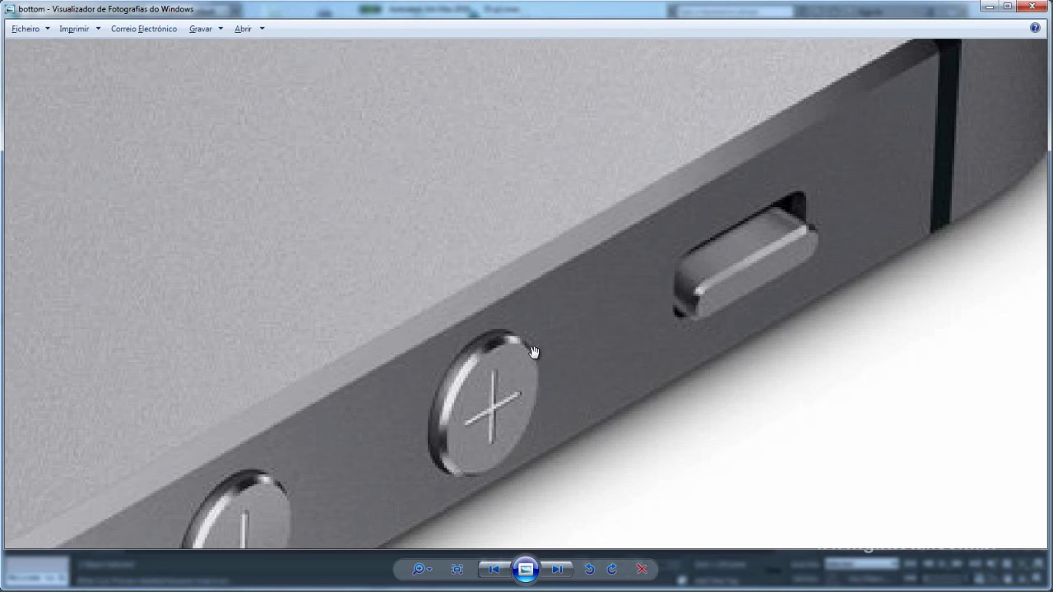
{"action": "scroll", "coordinate": [423, 418], "scroll_direction": "down", "scroll_amount": 3}
{"action": "scroll", "coordinate": [315, 459], "scroll_direction": "down", "scroll_amount": 2}
{"action": "scroll", "coordinate": [315, 458], "scroll_direction": "up", "scroll_amount": 3}
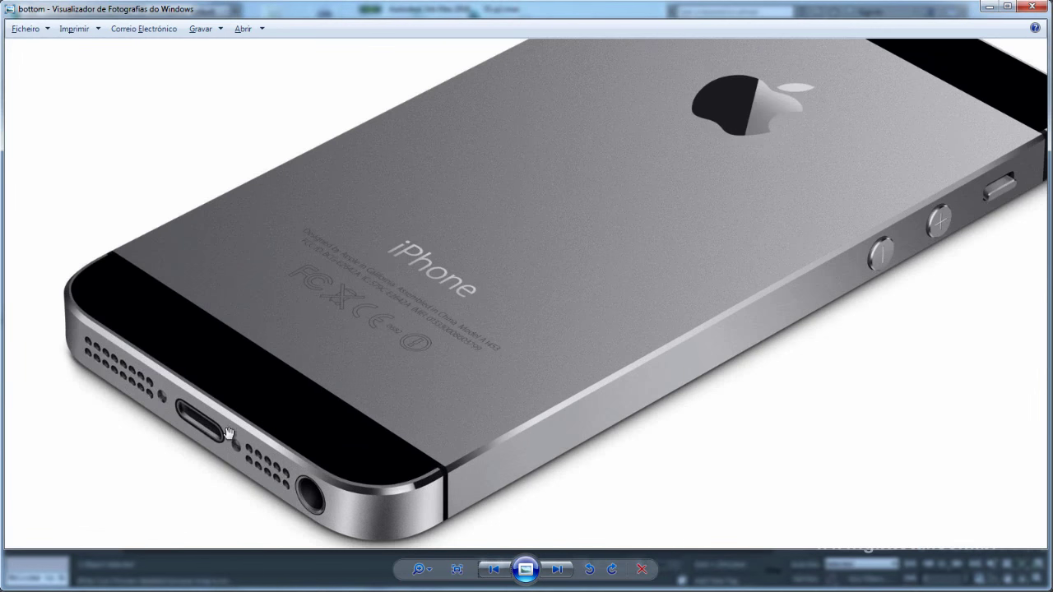
{"action": "scroll", "coordinate": [189, 436], "scroll_direction": "up", "scroll_amount": 2}
{"action": "scroll", "coordinate": [188, 436], "scroll_direction": "up", "scroll_amount": 3}
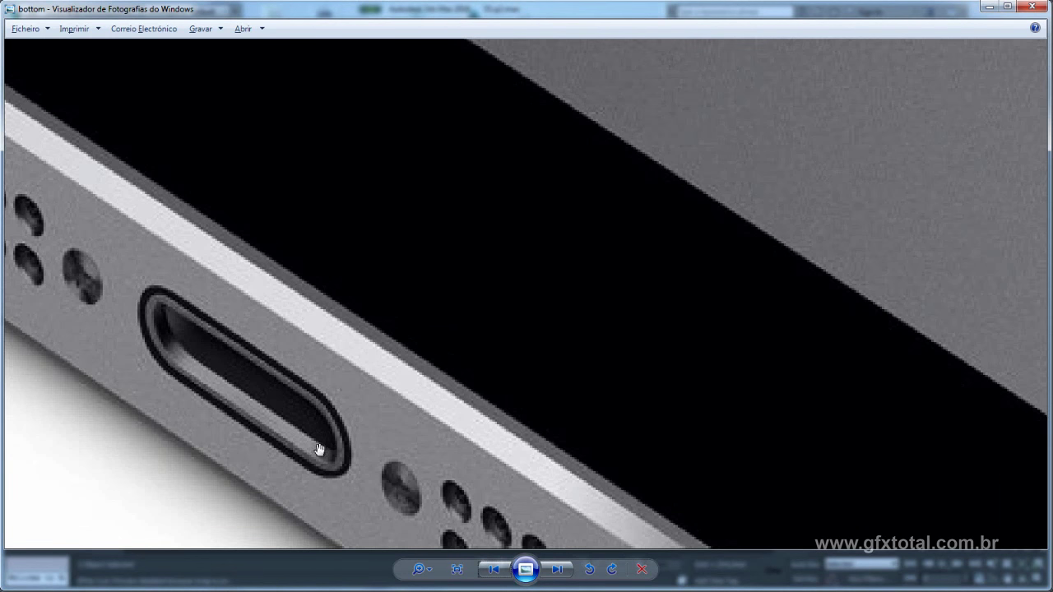
{"action": "key", "text": "alt+Tab"}
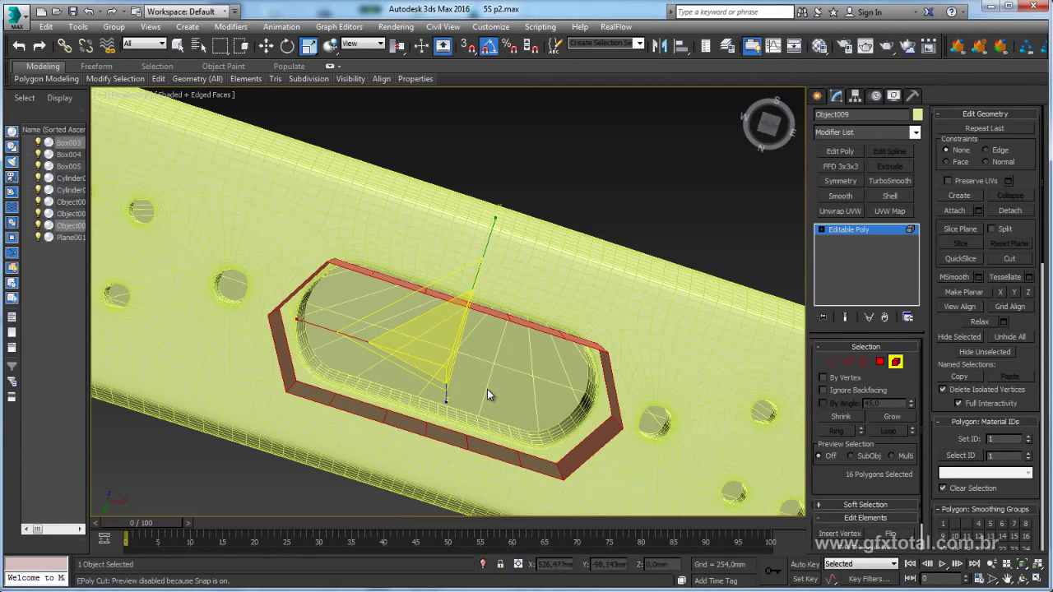
- Clear away the detached port ring and select the slot's side wall polygons on the phone body
{"action": "scroll", "coordinate": [487, 389], "scroll_direction": "down", "scroll_amount": 5}
{"action": "key", "text": "4"}
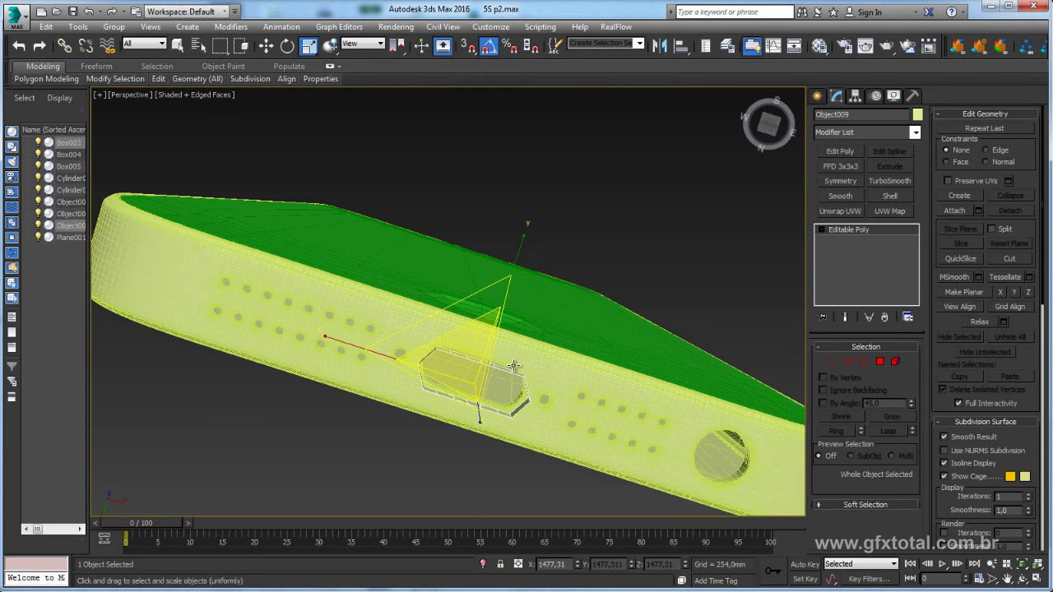
{"action": "key", "text": "Delete"}
{"action": "left_click", "coordinate": [540, 357]}
{"action": "scroll", "coordinate": [568, 359], "scroll_direction": "up", "scroll_amount": 5}
{"action": "scroll", "coordinate": [593, 358], "scroll_direction": "down", "scroll_amount": 3}
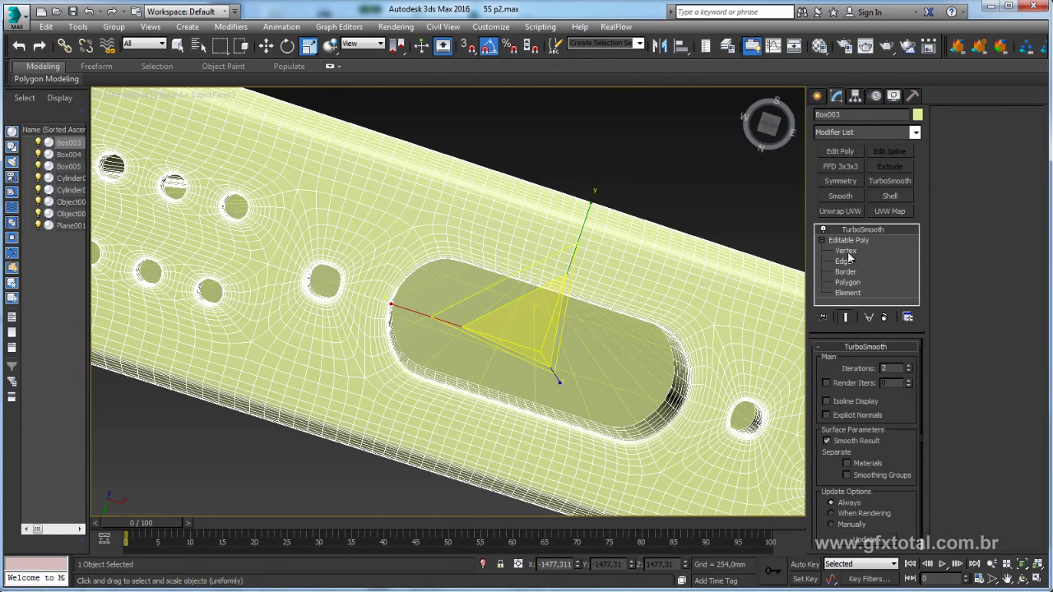
{"action": "left_click", "coordinate": [847, 282]}
{"action": "key", "text": "alt+c"}
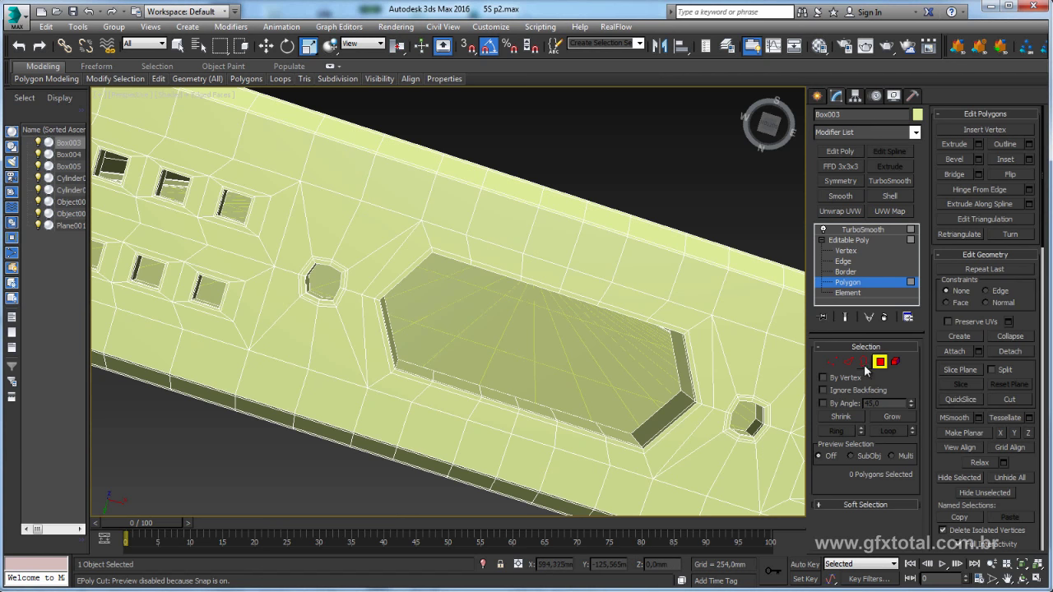
{"action": "left_click", "coordinate": [851, 363]}
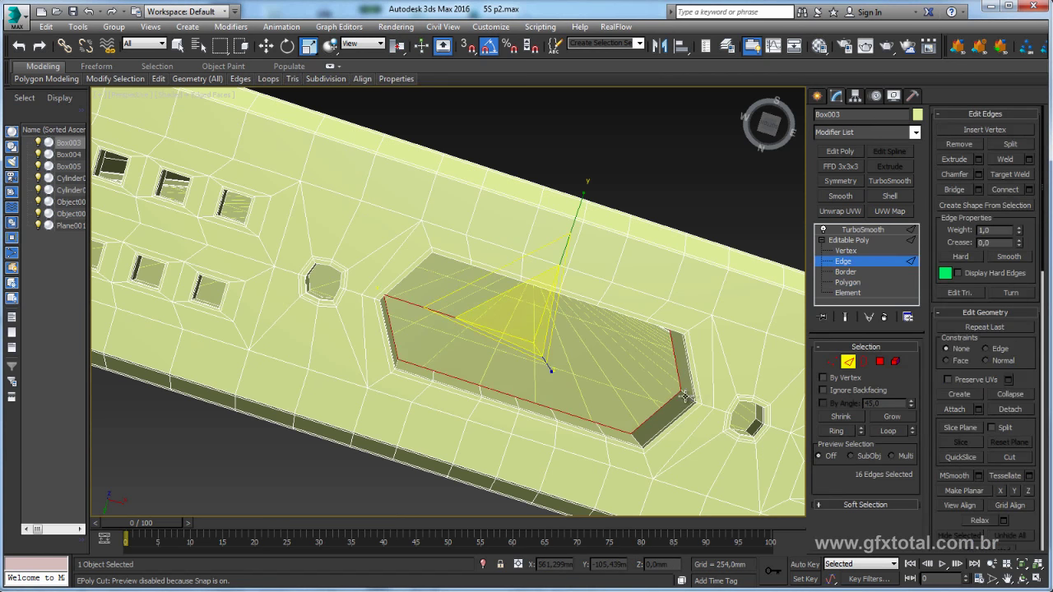
{"action": "left_click", "coordinate": [685, 398]}
{"action": "left_click", "coordinate": [879, 362]}
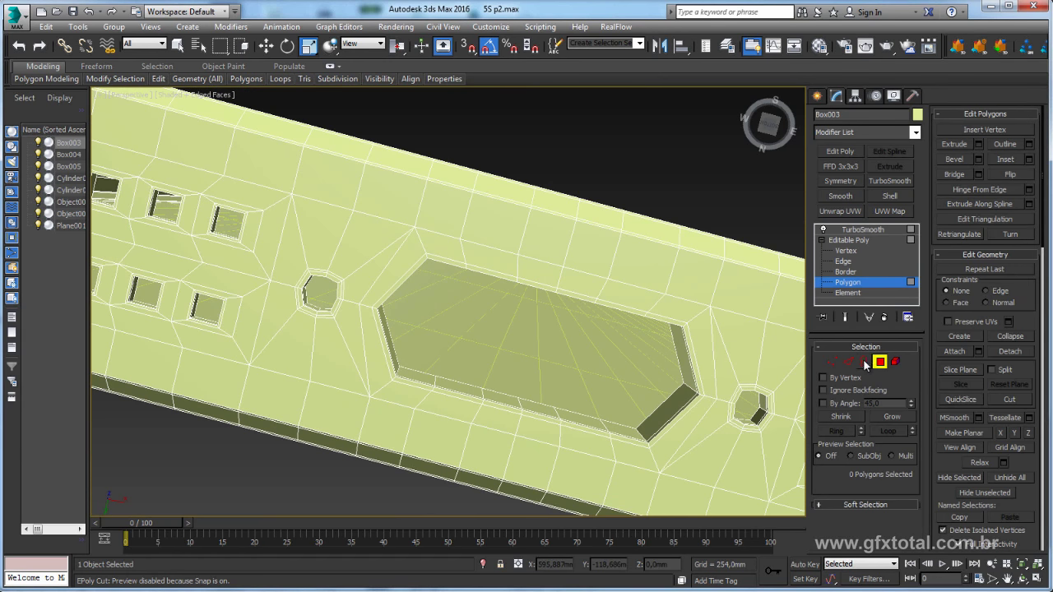
{"action": "left_click", "coordinate": [864, 363]}
{"action": "left_click_drag", "start_coordinate": [690, 393], "coordinate": [684, 391]}
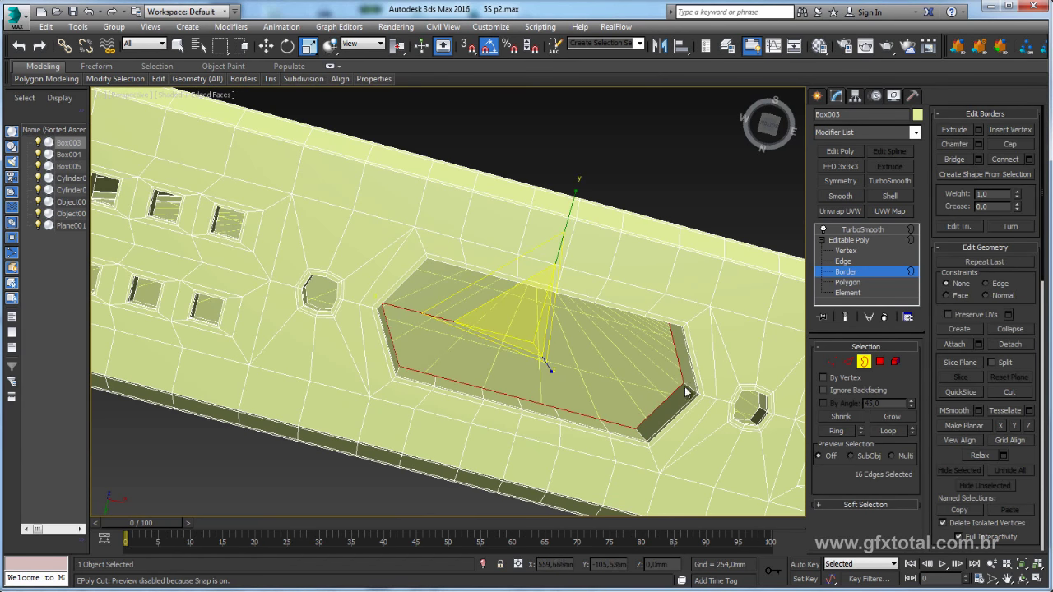
{"action": "left_click", "coordinate": [881, 362], "text": "ctrl"}
- Extrude the slot's side polygons 0.1mm using Local Normal
{"action": "mouse_move", "coordinate": [676, 370]}
{"action": "middle_mouse_down", "text": "alt"}
{"action": "mouse_move", "coordinate": [670, 407]}
{"action": "mouse_move", "coordinate": [716, 408]}
{"action": "middle_mouse_up", "text": "alt"}
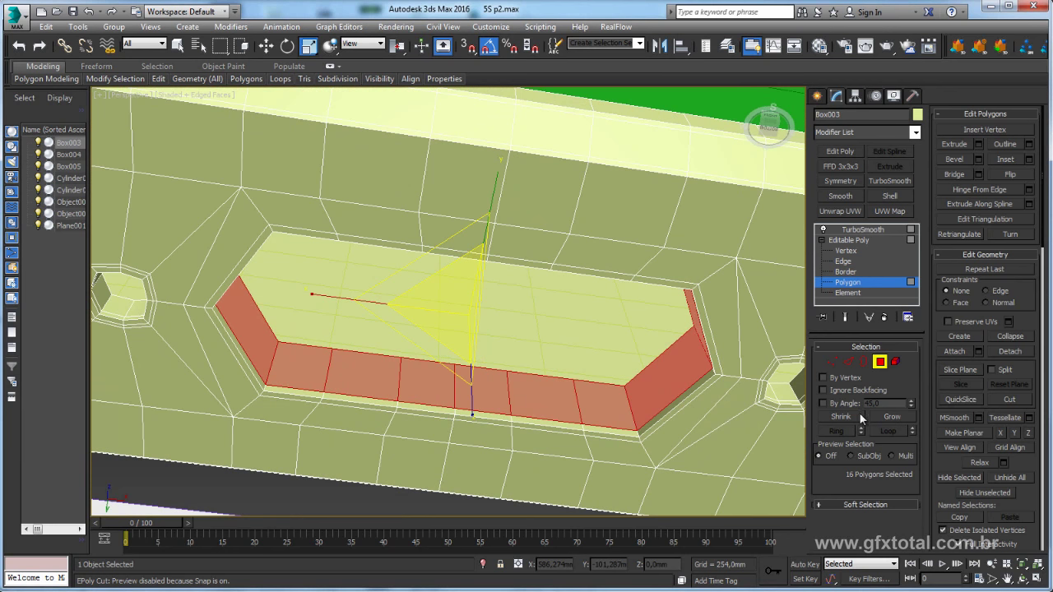
{"action": "left_click", "coordinate": [979, 144]}
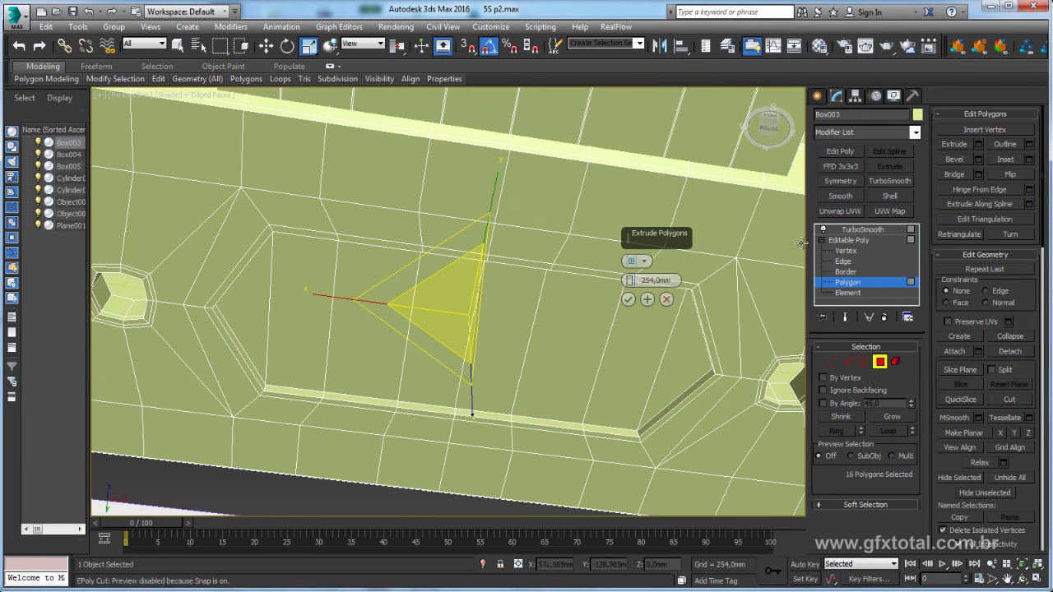
{"action": "left_click", "coordinate": [644, 261]}
{"action": "left_click", "coordinate": [687, 285]}
{"action": "left_click_drag", "start_coordinate": [631, 281], "coordinate": [632, 285]}
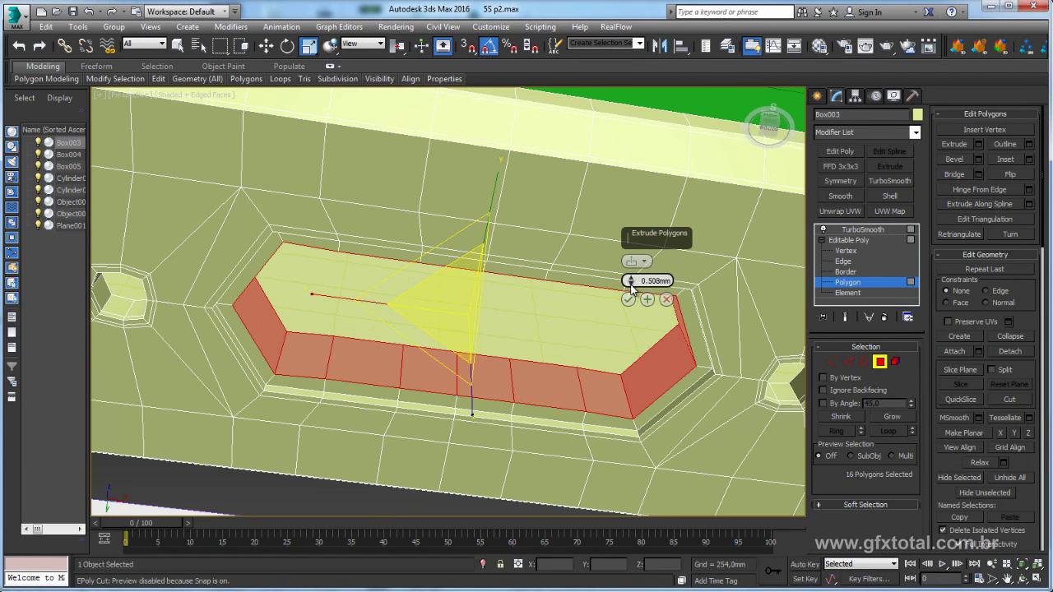
{"action": "left_click", "coordinate": [628, 300]}
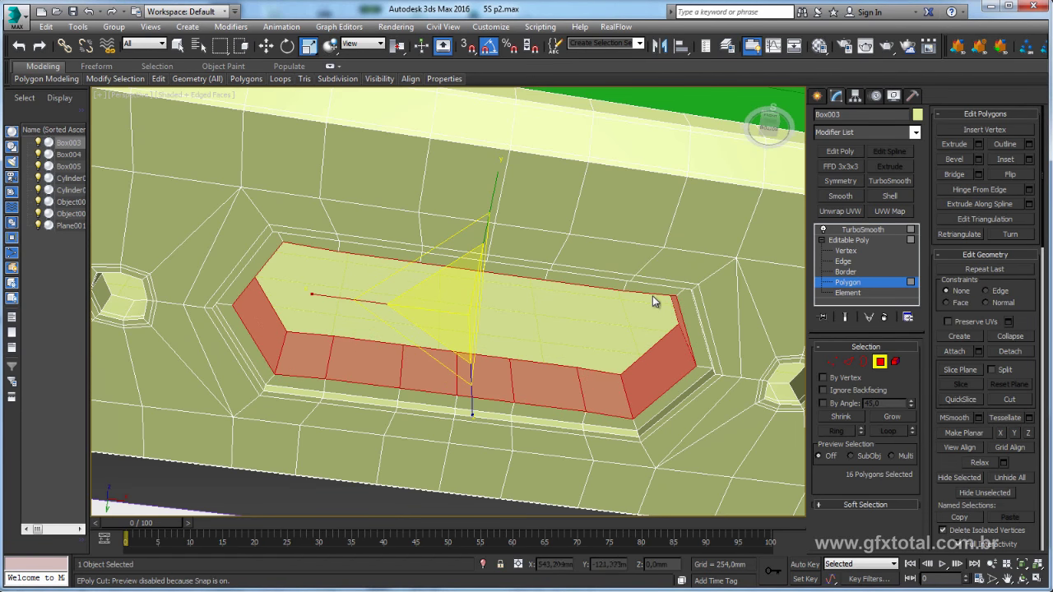
{"action": "left_click", "coordinate": [978, 144]}
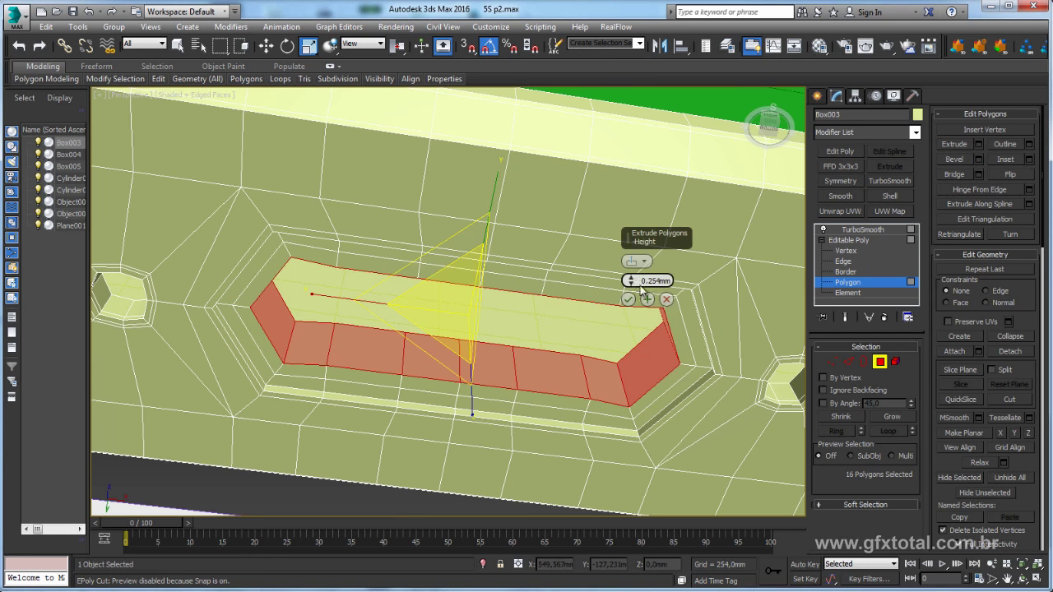
{"action": "right_click", "coordinate": [630, 282]}
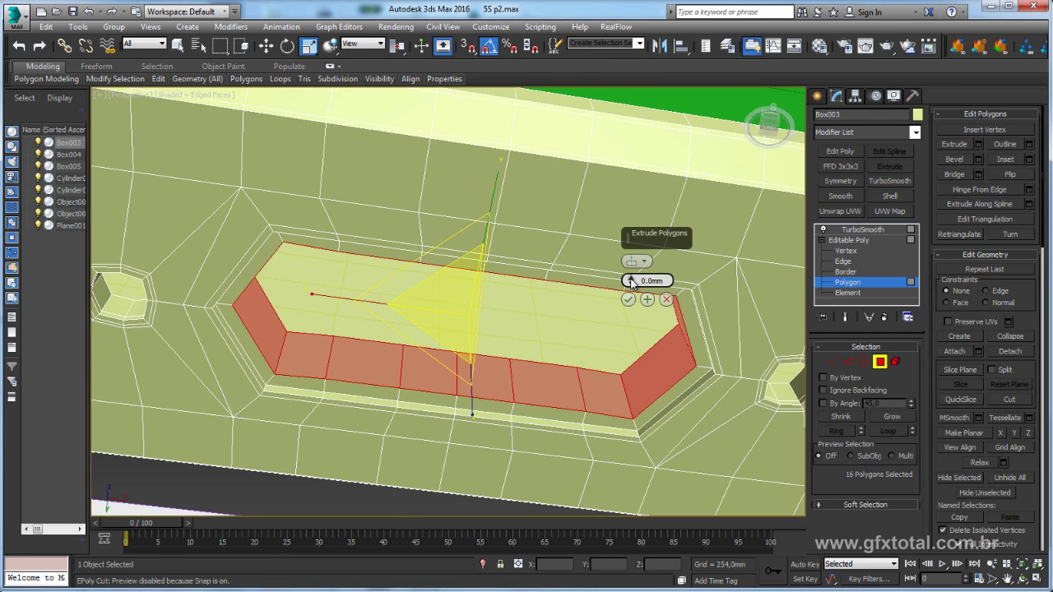
{"action": "left_click", "coordinate": [631, 280]}
{"action": "right_click", "coordinate": [631, 281]}
{"action": "mouse_move", "coordinate": [634, 263]}
{"action": "middle_mouse_down", "text": "alt"}
{"action": "mouse_move", "coordinate": [625, 247]}
{"action": "mouse_move", "coordinate": [655, 281]}
{"action": "middle_mouse_up", "text": "alt"}
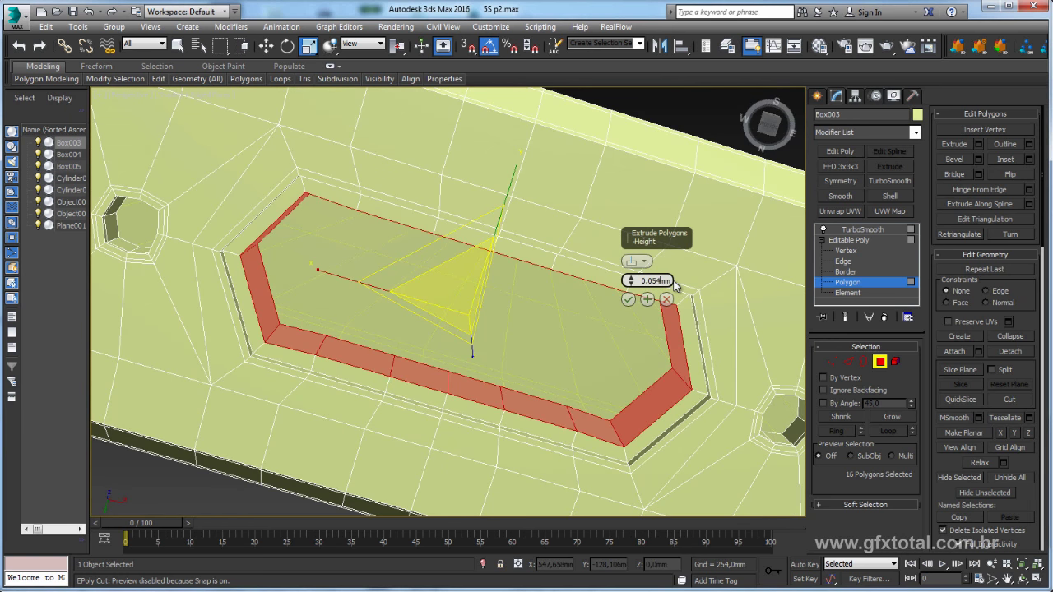
{"action": "key", "text": "BackSpace"}
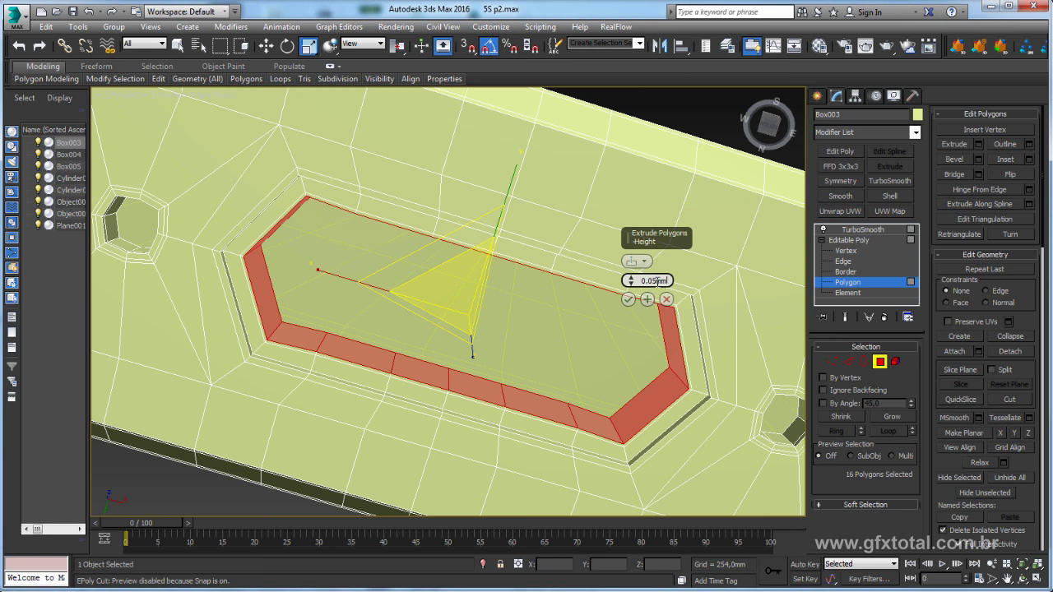
{"action": "type", "text": "1"}
{"action": "key", "text": "Return"}
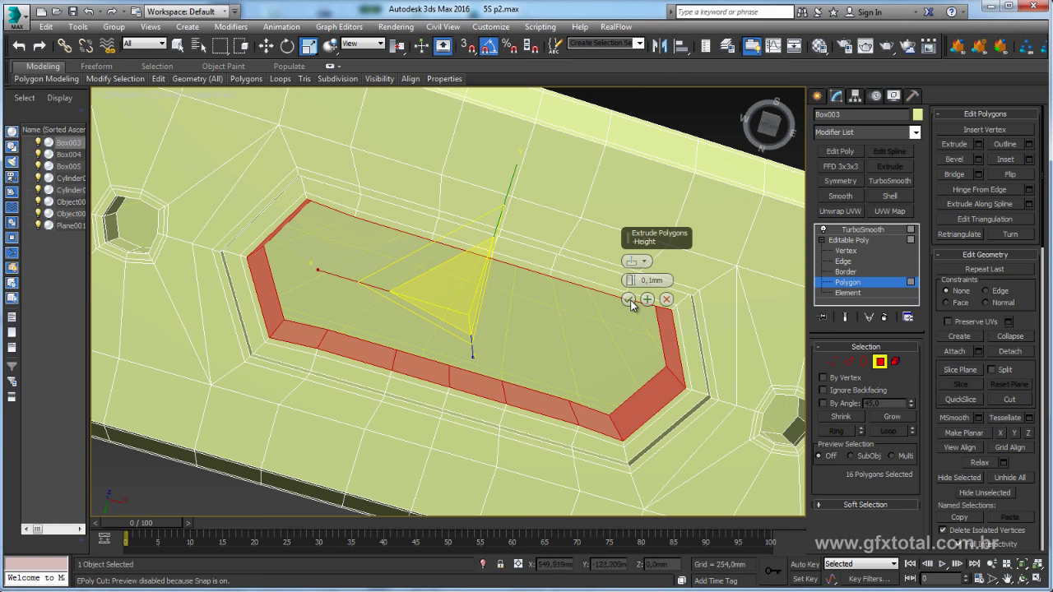
{"action": "left_click", "coordinate": [628, 300]}
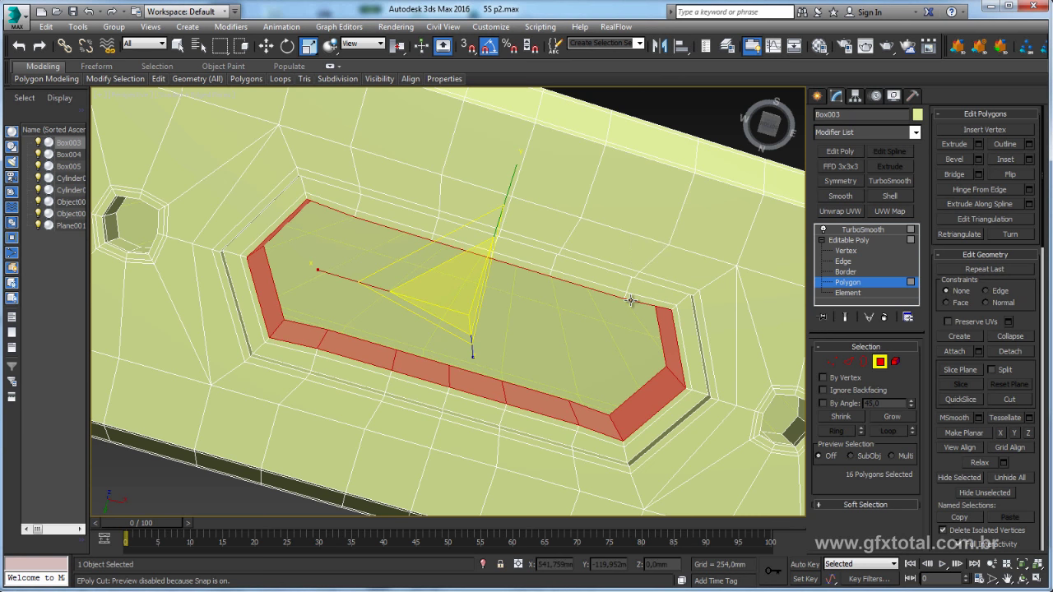
- Extrude the slot's side polygons a second time by 0.1mm
{"action": "left_click", "coordinate": [843, 363]}
{"action": "left_click", "coordinate": [675, 307]}
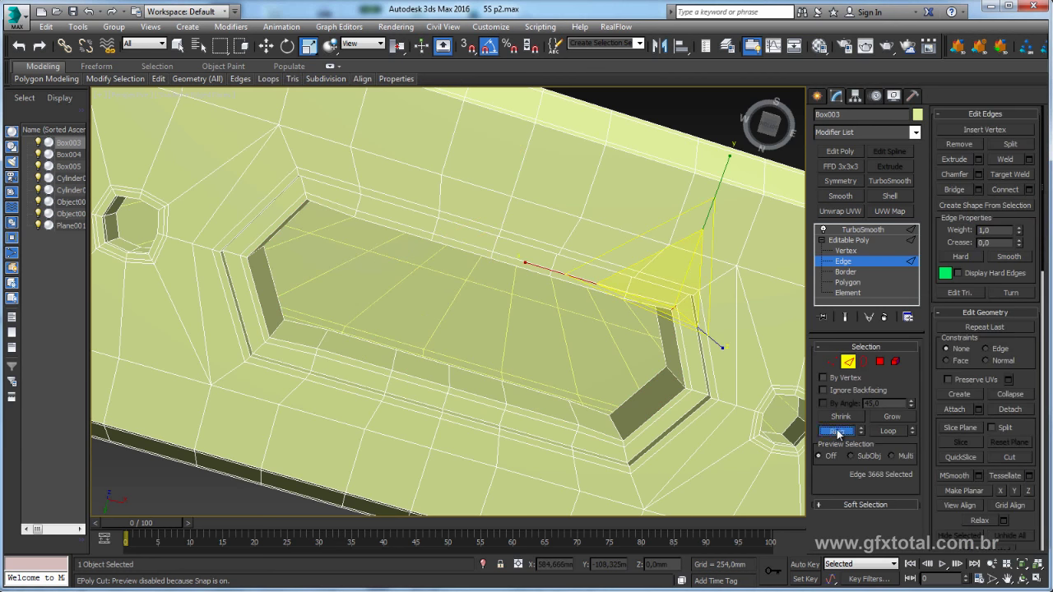
{"action": "left_click", "coordinate": [880, 361]}
{"action": "left_click", "coordinate": [970, 146]}
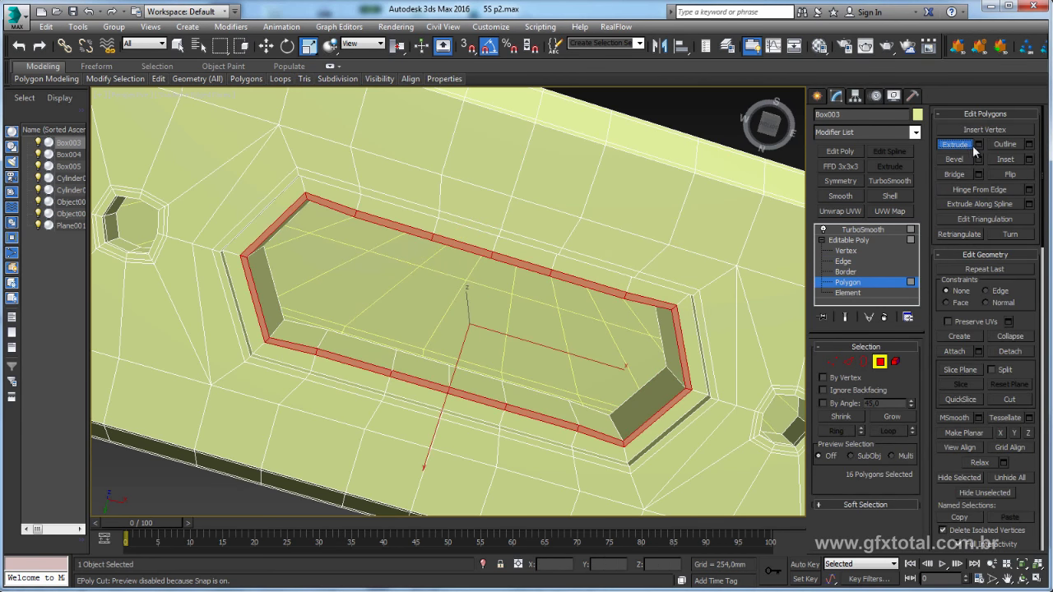
{"action": "left_click", "coordinate": [978, 145]}
{"action": "middle_click_drag", "start_coordinate": [642, 247], "coordinate": [647, 310], "text": "alt"}
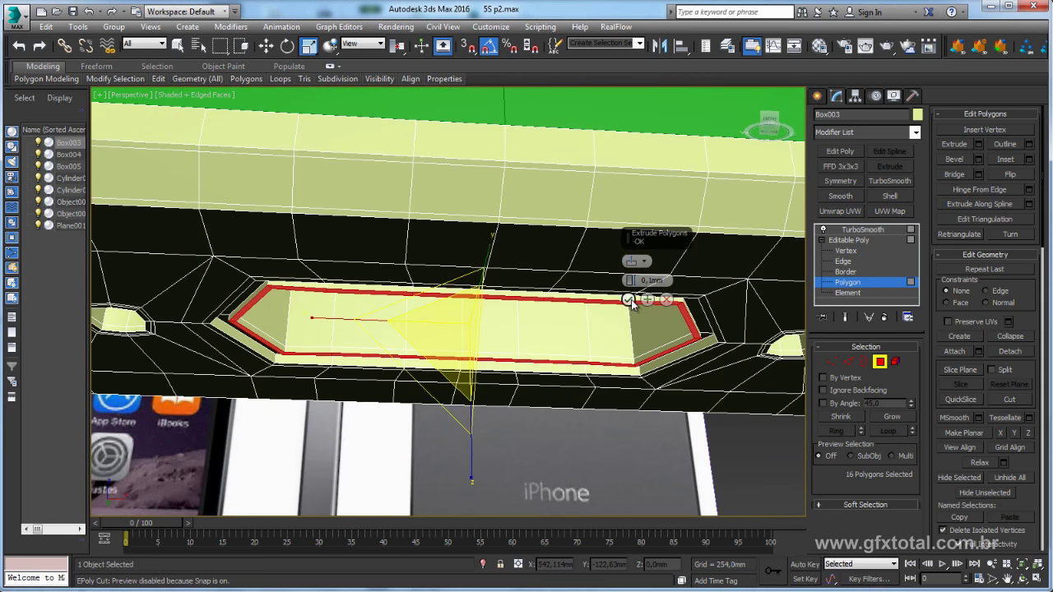
{"action": "left_click", "coordinate": [630, 301]}
- Turn TurboSmooth back on and inspect the smoothed port with edged faces hidden
{"action": "mouse_move", "coordinate": [659, 357]}
{"action": "middle_mouse_down", "text": "alt"}
{"action": "mouse_move", "coordinate": [666, 329]}
{"action": "mouse_move", "coordinate": [704, 463]}
{"action": "middle_mouse_up", "text": "alt"}
{"action": "left_click", "coordinate": [847, 232]}
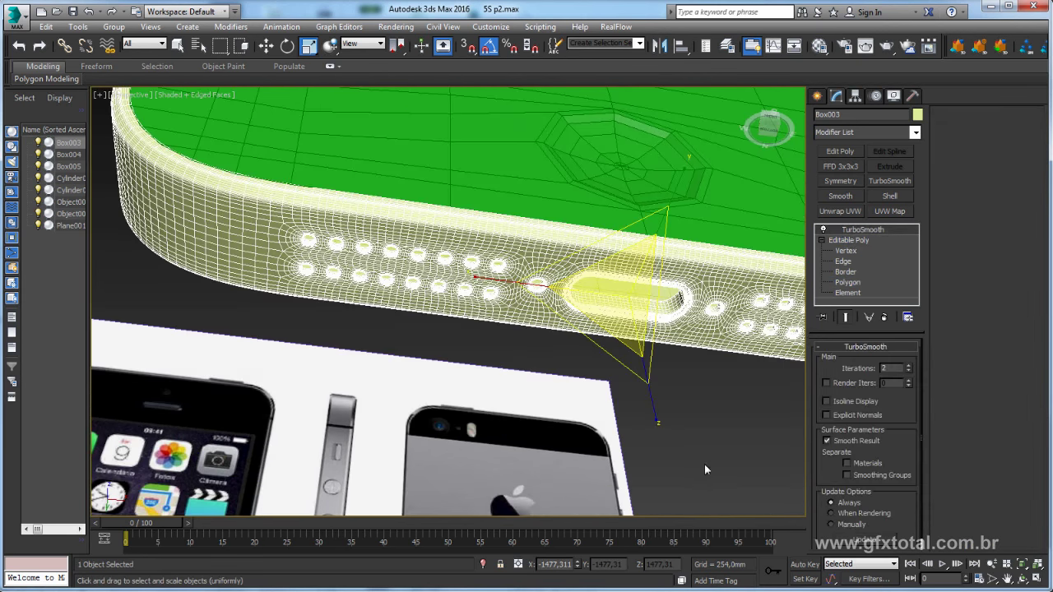
{"action": "left_click", "coordinate": [705, 464]}
{"action": "scroll", "coordinate": [708, 387], "scroll_direction": "up", "scroll_amount": 3}
{"action": "middle_click_drag", "start_coordinate": [709, 388], "coordinate": [658, 259]}
{"action": "key", "text": "F4"}
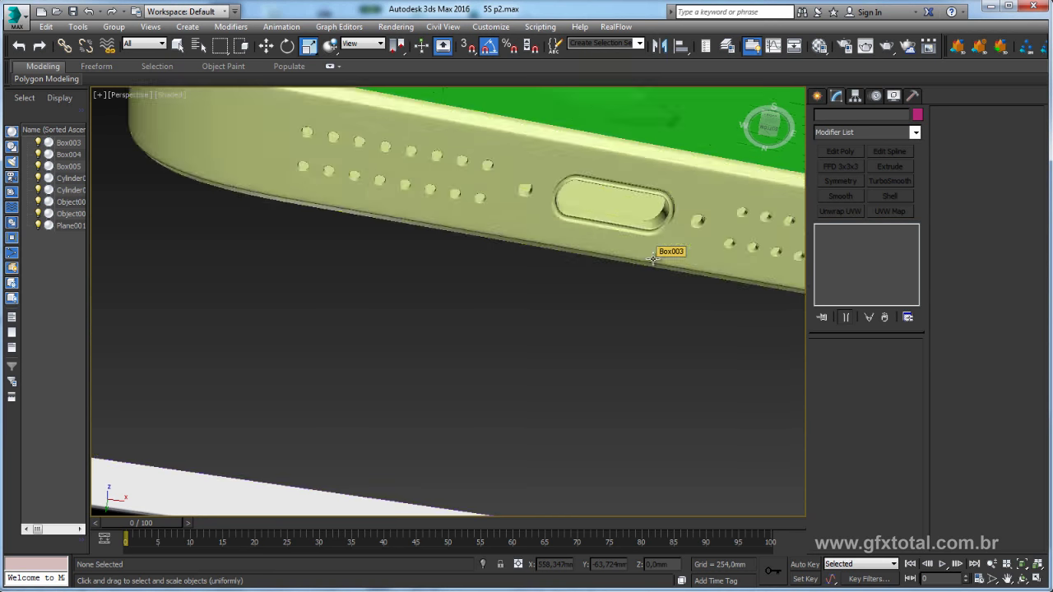
{"action": "scroll", "coordinate": [650, 251], "scroll_direction": "up", "scroll_amount": 3}
{"action": "scroll", "coordinate": [634, 272], "scroll_direction": "down", "scroll_amount": 3}
- Inspect the holes beside the port, then the phone's front face
{"action": "left_click", "coordinate": [661, 275]}
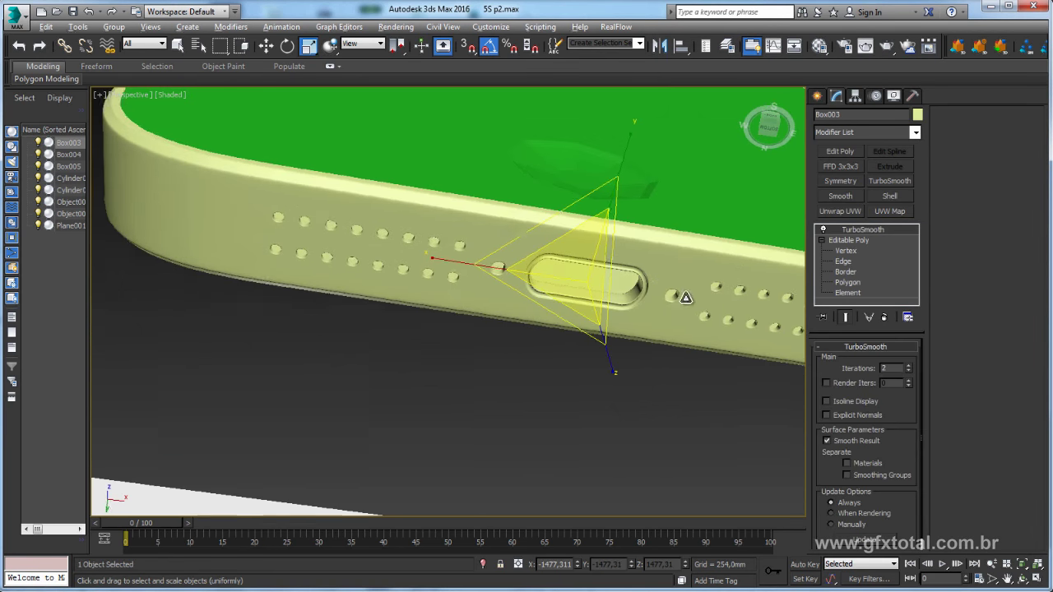
{"action": "middle_click_drag", "start_coordinate": [681, 296], "coordinate": [641, 336], "text": "alt"}
{"action": "scroll", "coordinate": [642, 336], "scroll_direction": "up", "scroll_amount": 5}
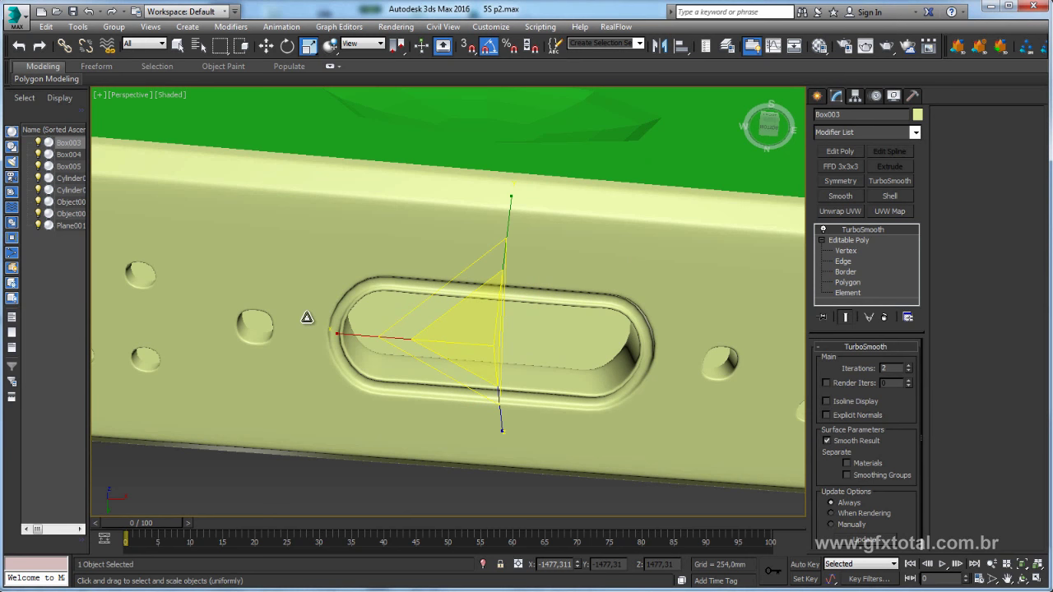
{"action": "middle_click_drag", "start_coordinate": [359, 356], "coordinate": [375, 356]}
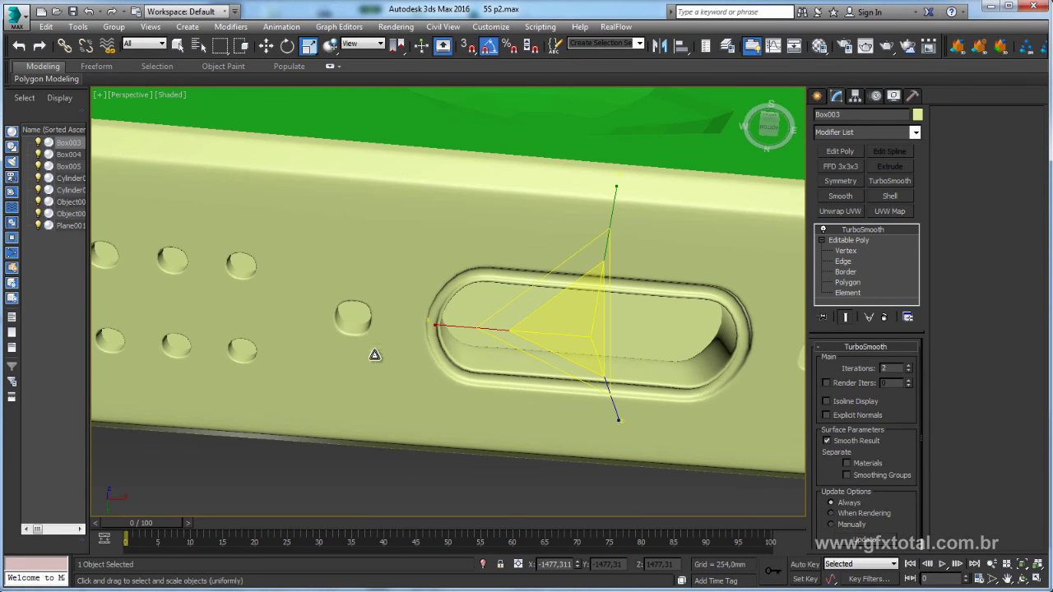
{"action": "key", "text": "z"}
{"action": "mouse_move", "coordinate": [494, 294]}
{"action": "middle_mouse_down", "text": "alt"}
{"action": "mouse_move", "coordinate": [485, 346]}
{"action": "mouse_move", "coordinate": [454, 335]}
{"action": "mouse_move", "coordinate": [468, 375]}
{"action": "mouse_move", "coordinate": [430, 404]}
{"action": "mouse_move", "coordinate": [436, 387]}
{"action": "mouse_move", "coordinate": [482, 360]}
{"action": "mouse_move", "coordinate": [560, 379]}
{"action": "mouse_move", "coordinate": [612, 233]}
{"action": "mouse_move", "coordinate": [675, 238]}
{"action": "middle_mouse_up", "text": "alt"}
{"action": "left_click", "coordinate": [454, 335]}
{"action": "left_click", "coordinate": [889, 181]}
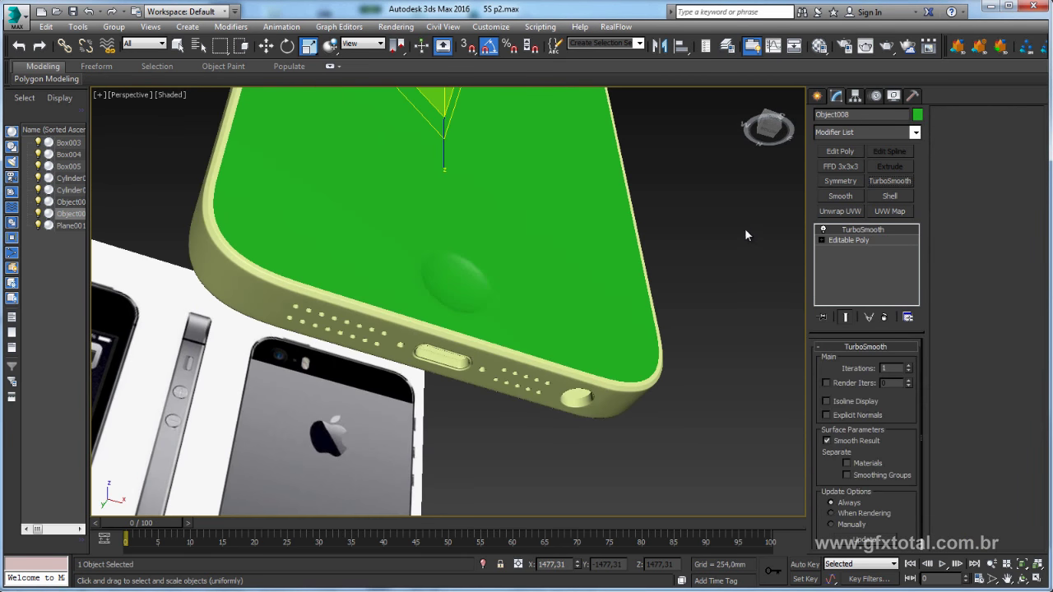
{"action": "left_click", "coordinate": [713, 238]}
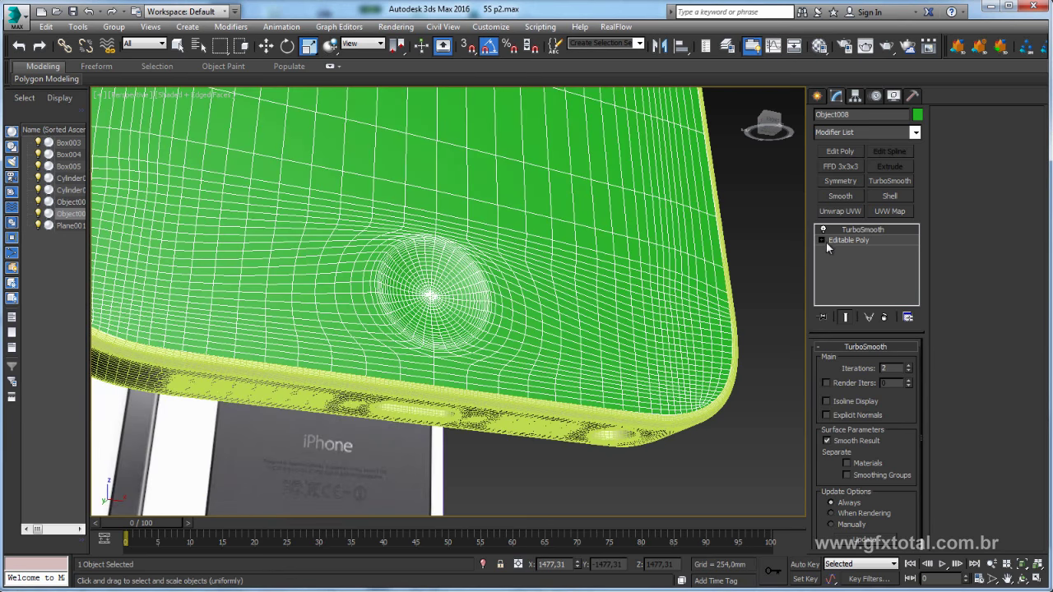
- Connect the home button octagon's edge ring with two new edge loops
{"action": "left_click", "coordinate": [826, 241]}
{"action": "left_click", "coordinate": [848, 362]}
{"action": "key", "text": "alt+c"}
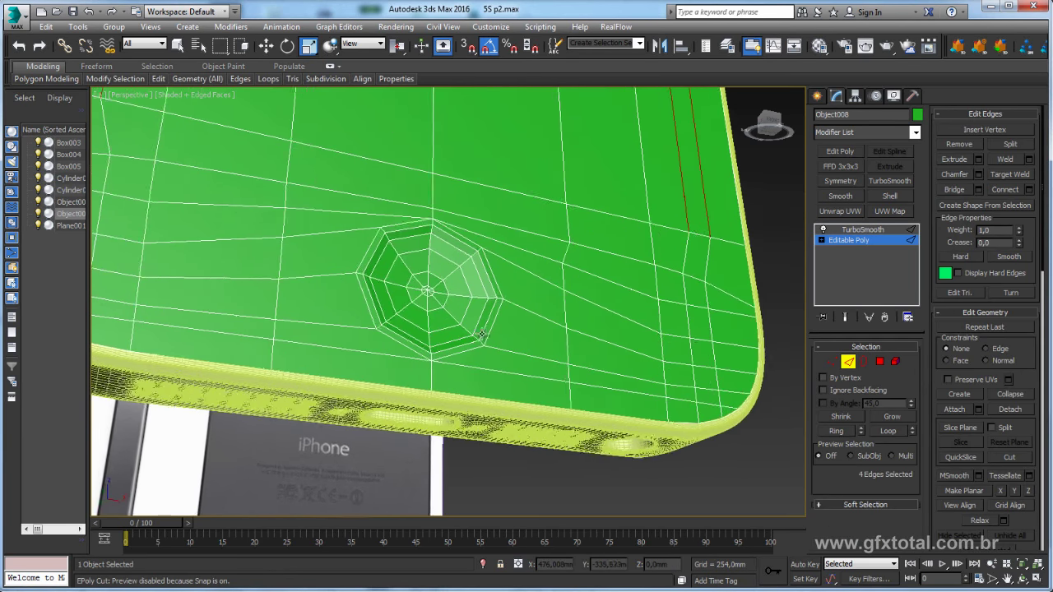
{"action": "scroll", "coordinate": [482, 335], "scroll_direction": "up", "scroll_amount": 5}
{"action": "left_click", "coordinate": [511, 350]}
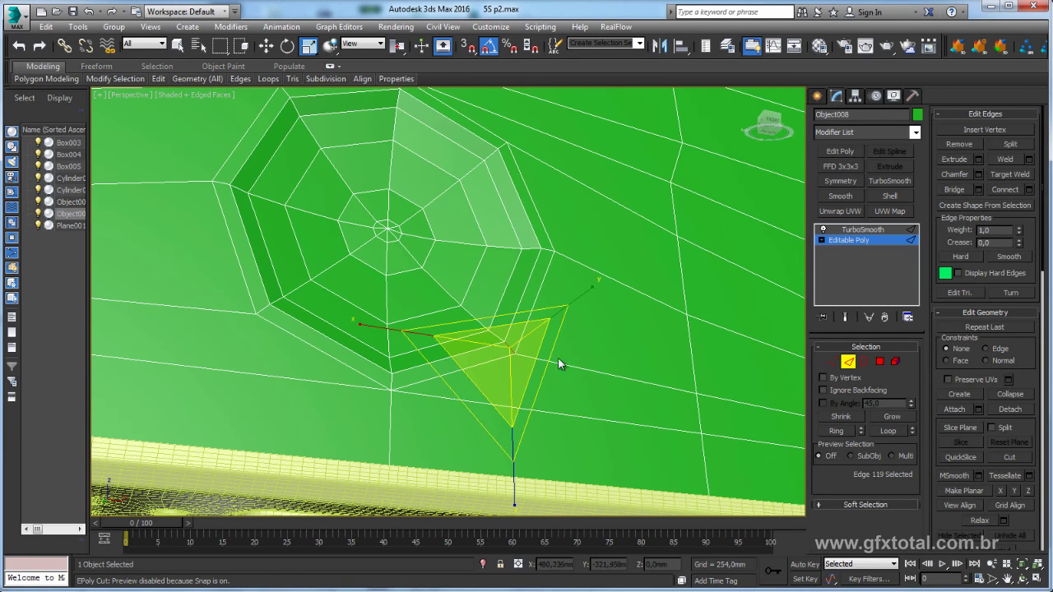
{"action": "left_click", "coordinate": [835, 431]}
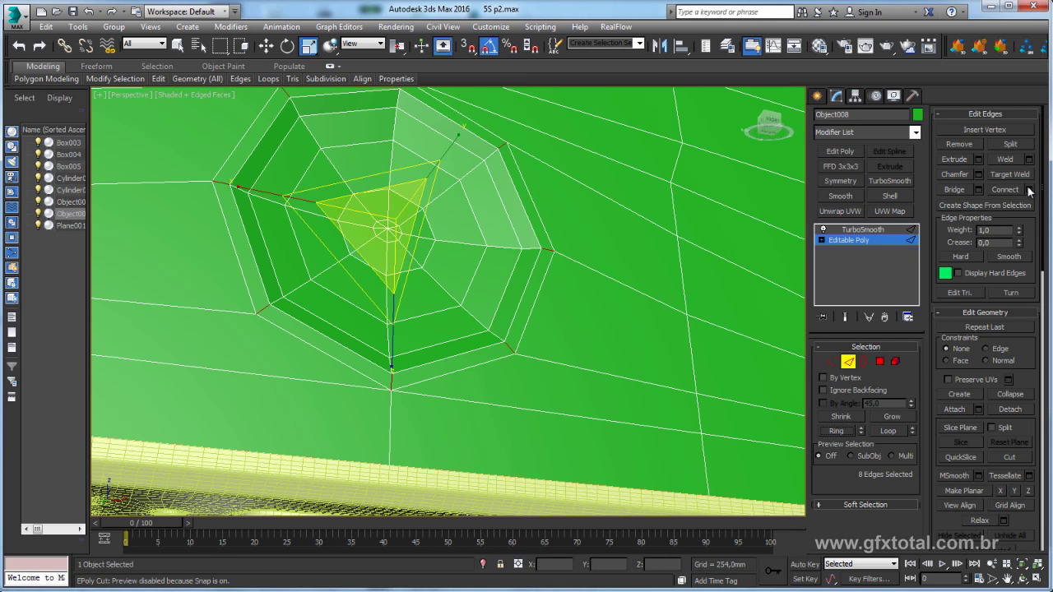
{"action": "left_click", "coordinate": [630, 261]}
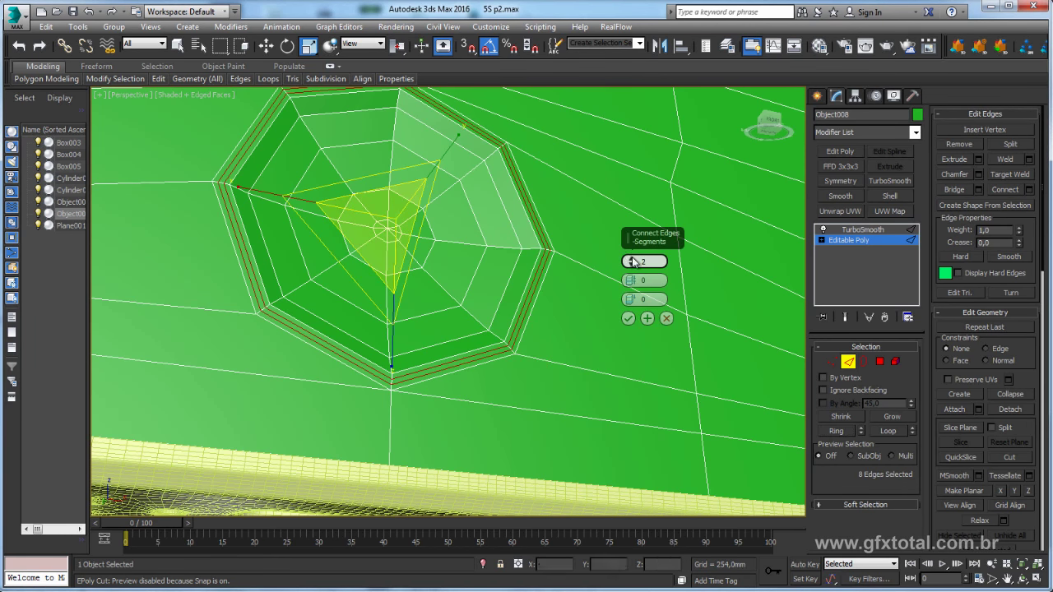
{"action": "left_click_drag", "start_coordinate": [631, 281], "coordinate": [625, 107]}
{"action": "left_click", "coordinate": [627, 319]}
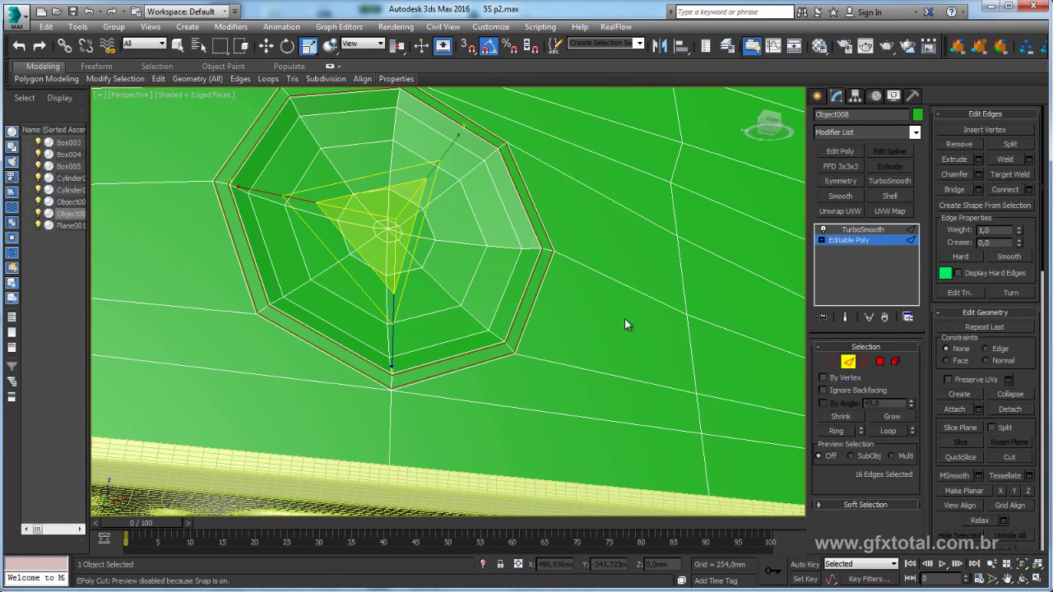
- Undo back through the changes until the octagon rim is only slightly shrunk
{"action": "key", "text": "ctrl+z"}
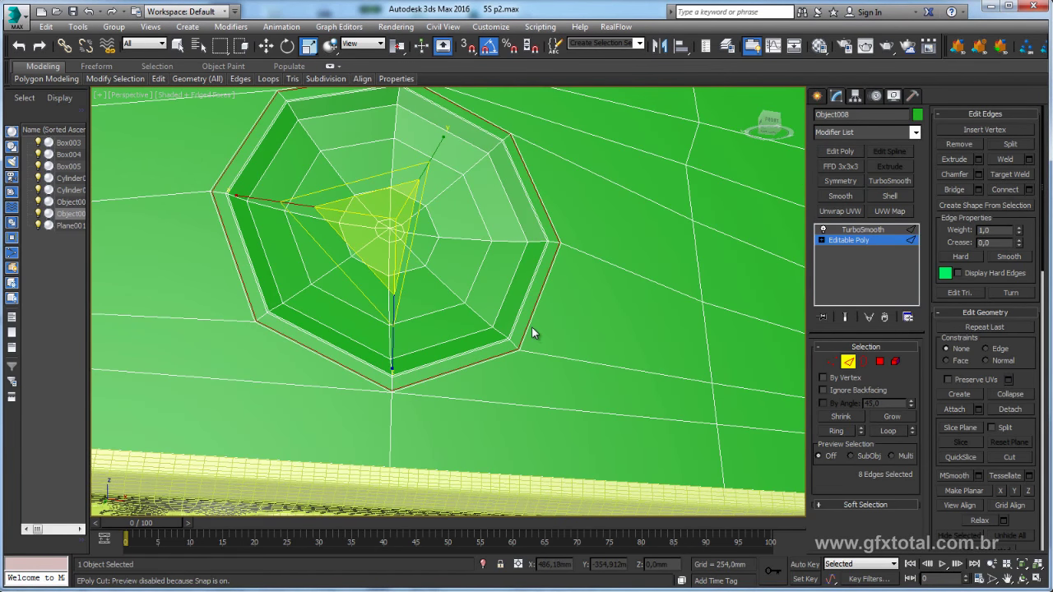
{"action": "scroll", "coordinate": [530, 327], "scroll_direction": "up", "scroll_amount": 2}
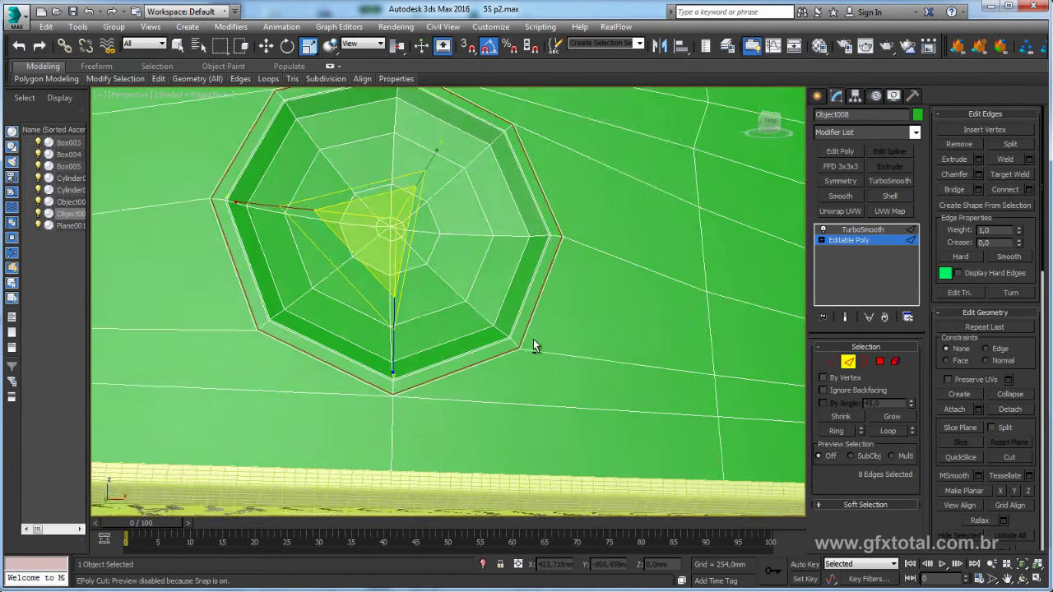
{"action": "scroll", "coordinate": [535, 341], "scroll_direction": "up", "scroll_amount": 2}
{"action": "scroll", "coordinate": [535, 329], "scroll_direction": "up", "scroll_amount": 5}
{"action": "key", "text": "ctrl+z"}
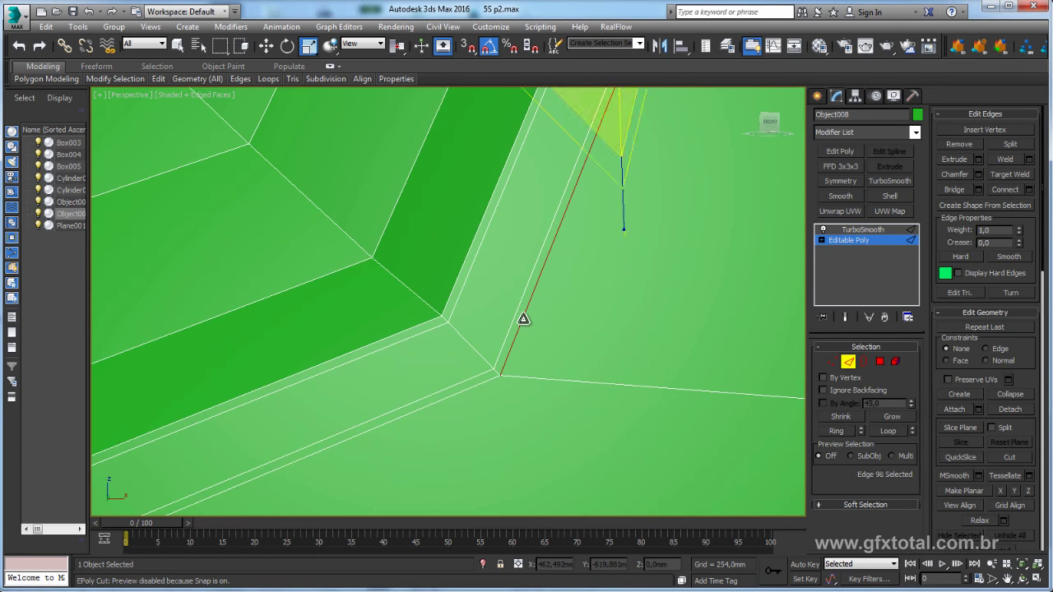
{"action": "scroll", "coordinate": [522, 317], "scroll_direction": "down", "scroll_amount": 5}
{"action": "scroll", "coordinate": [521, 310], "scroll_direction": "down", "scroll_amount": 3}
{"action": "middle_click_drag", "start_coordinate": [475, 298], "coordinate": [450, 243], "text": "alt"}
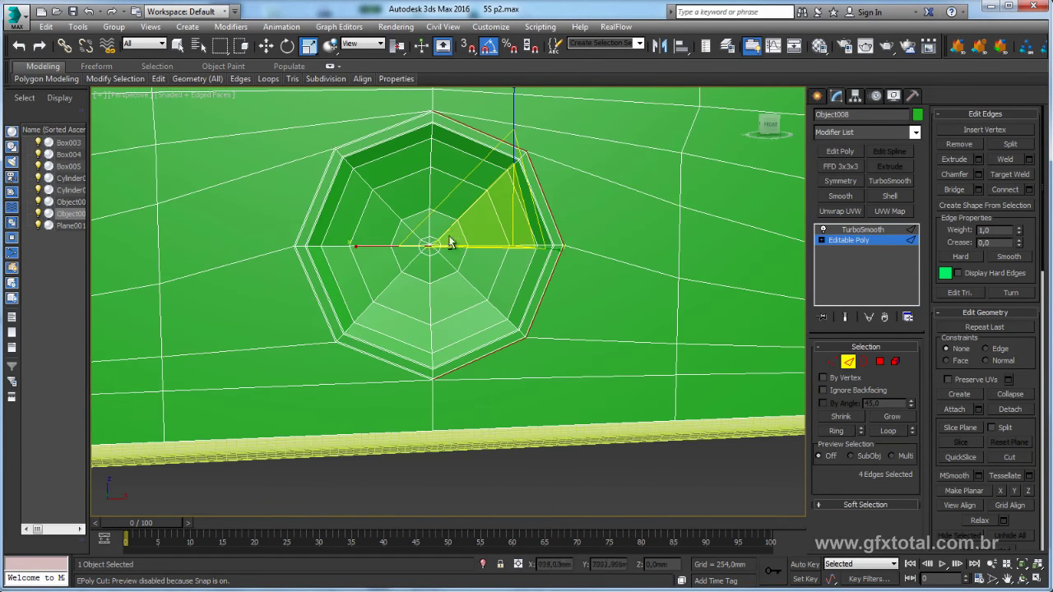
{"action": "scroll", "coordinate": [313, 229], "scroll_direction": "up", "scroll_amount": 4}
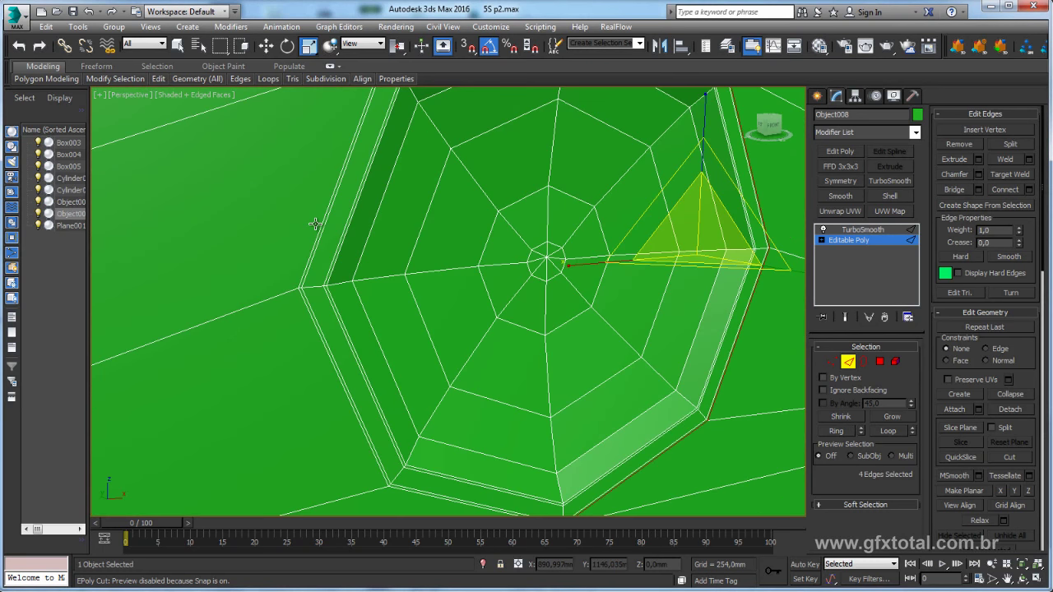
{"action": "scroll", "coordinate": [315, 231], "scroll_direction": "down", "scroll_amount": 3}
{"action": "key", "text": "ctrl+z"}
{"action": "scroll", "coordinate": [348, 196], "scroll_direction": "down", "scroll_amount": 3}
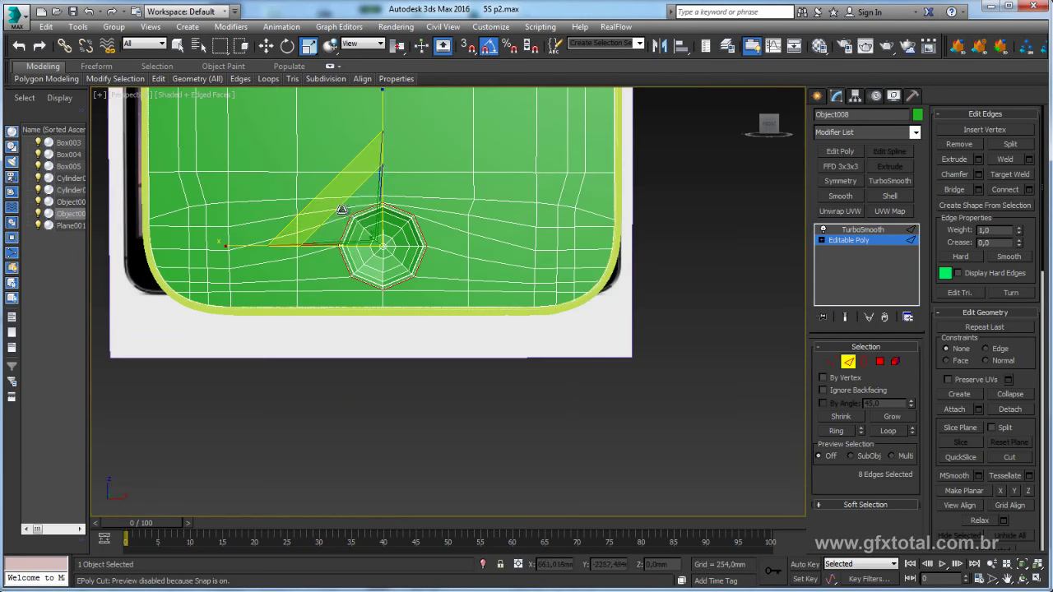
{"action": "scroll", "coordinate": [348, 196], "scroll_direction": "up", "scroll_amount": 2}
{"action": "scroll", "coordinate": [348, 185], "scroll_direction": "up", "scroll_amount": 1}
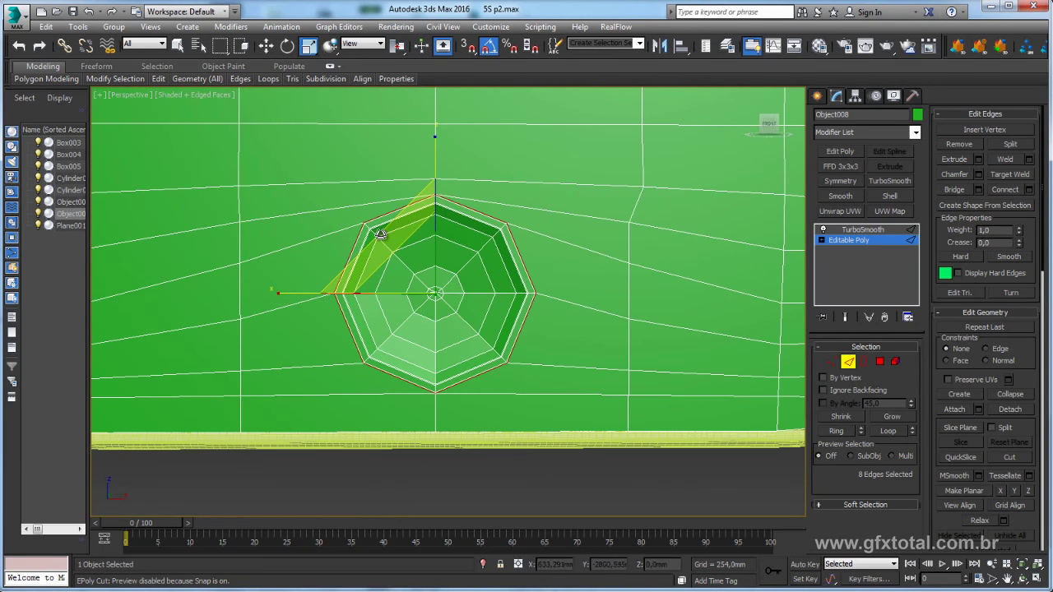
{"action": "key", "text": "ctrl+z"}
{"action": "key", "text": "ctrl+z"}
{"action": "key", "text": "ctrl+z"}
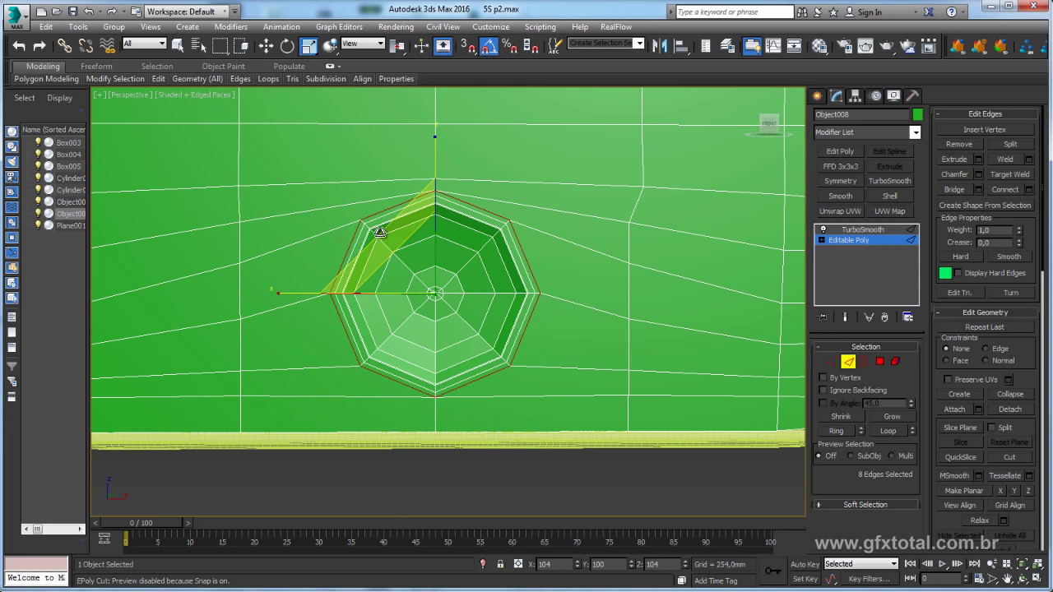
{"action": "middle_click_drag", "start_coordinate": [475, 225], "coordinate": [487, 216], "text": "alt"}
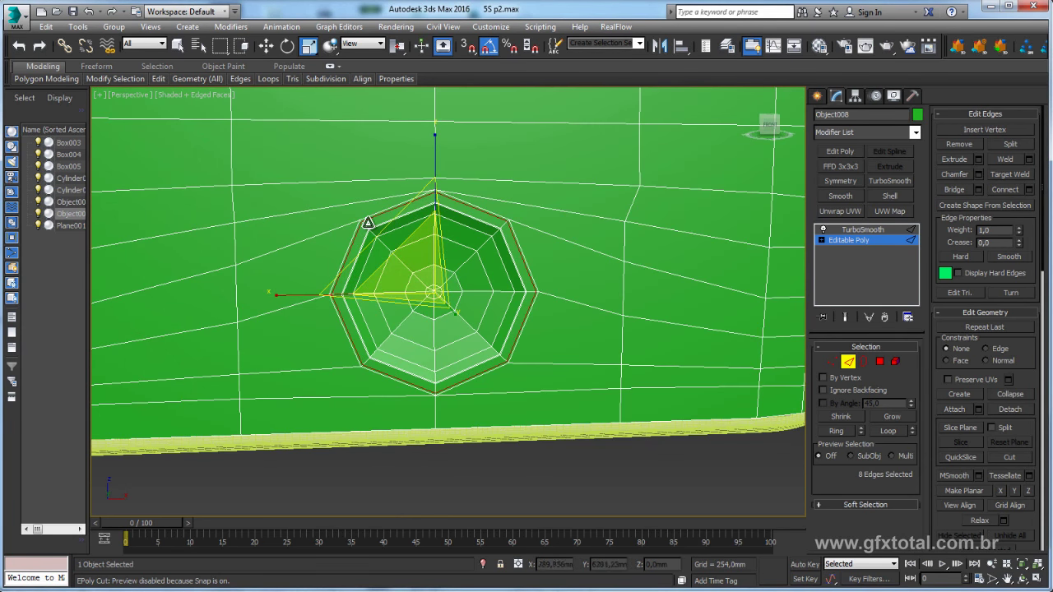
- Cut a new edge into the octagon and select its eight rim polygons
{"action": "left_click", "coordinate": [363, 224]}
{"action": "scroll", "coordinate": [365, 222], "scroll_direction": "up", "scroll_amount": 1}
{"action": "scroll", "coordinate": [366, 220], "scroll_direction": "up", "scroll_amount": 1}
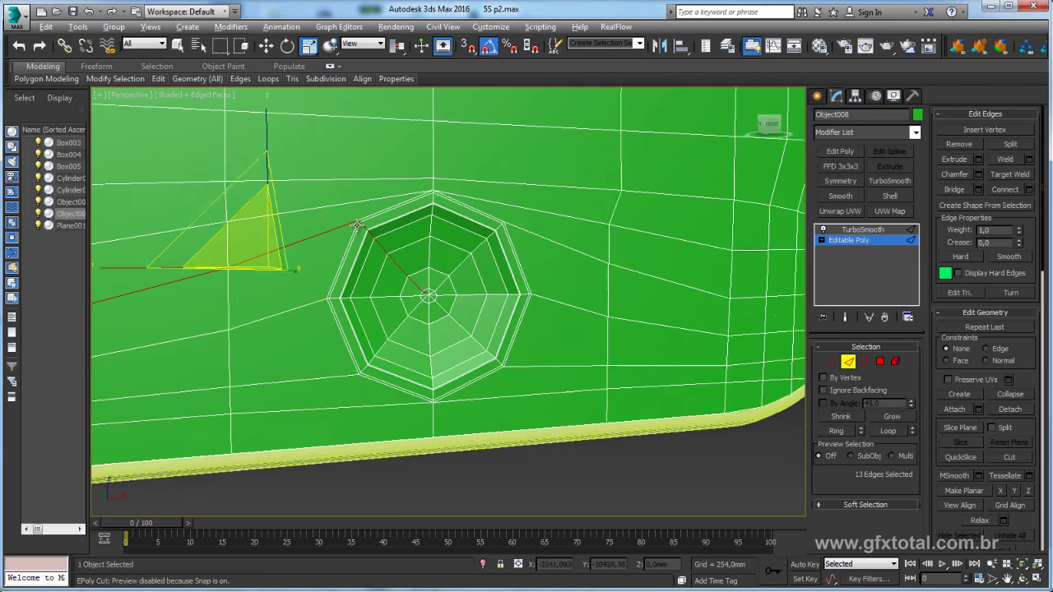
{"action": "scroll", "coordinate": [367, 214], "scroll_direction": "up", "scroll_amount": 2}
{"action": "left_click", "coordinate": [375, 222]}
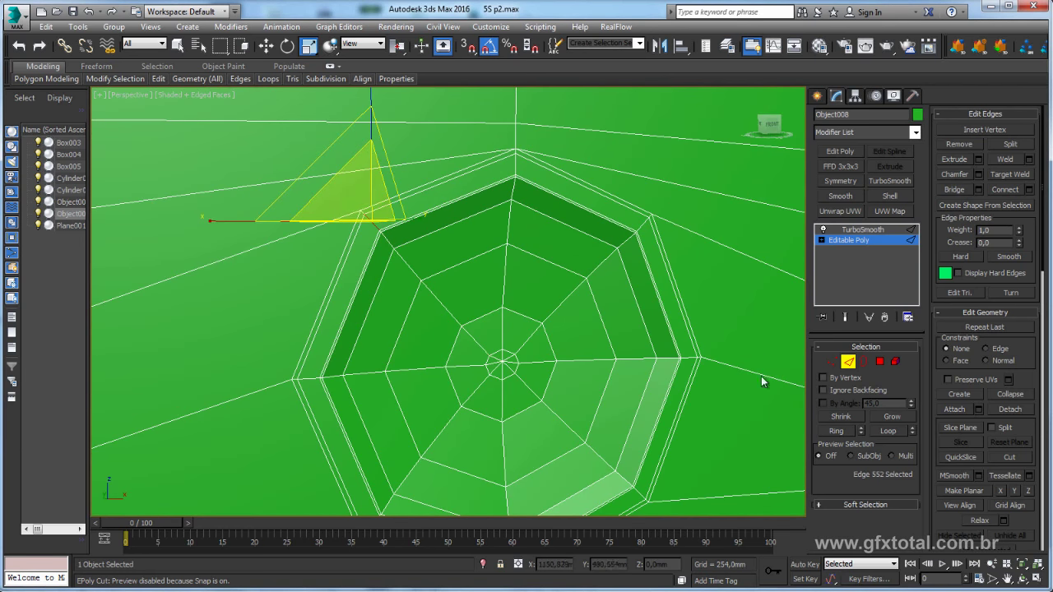
{"action": "left_click", "coordinate": [835, 431]}
{"action": "scroll", "coordinate": [596, 238], "scroll_direction": "down", "scroll_amount": 1}
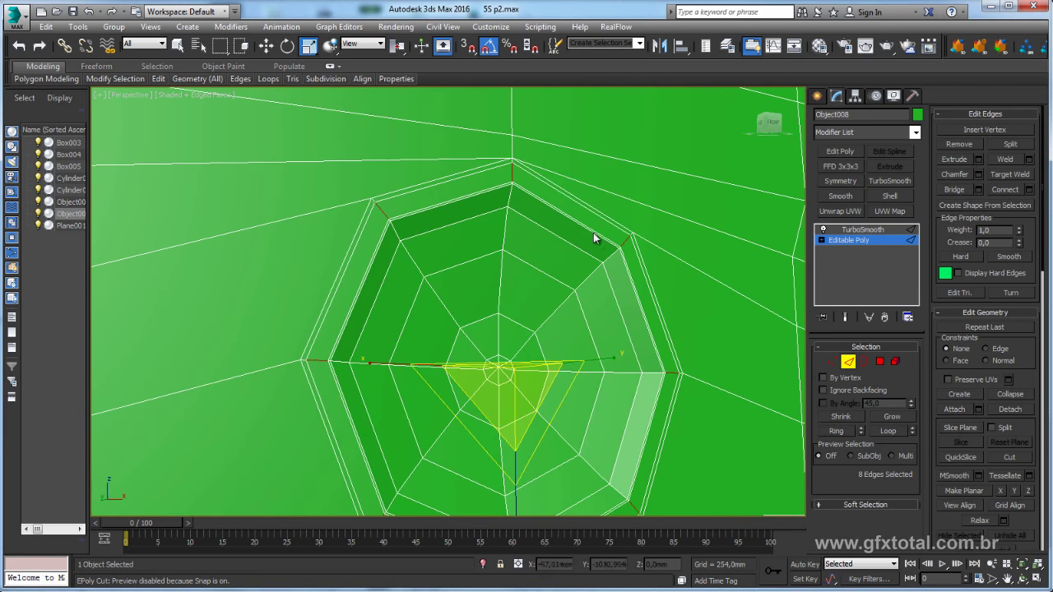
{"action": "left_click", "coordinate": [877, 363], "text": "ctrl"}
- Bevel the home-button rim polygons with outline -0.1 mm and height -0.05 mm
{"action": "left_click", "coordinate": [978, 159]}
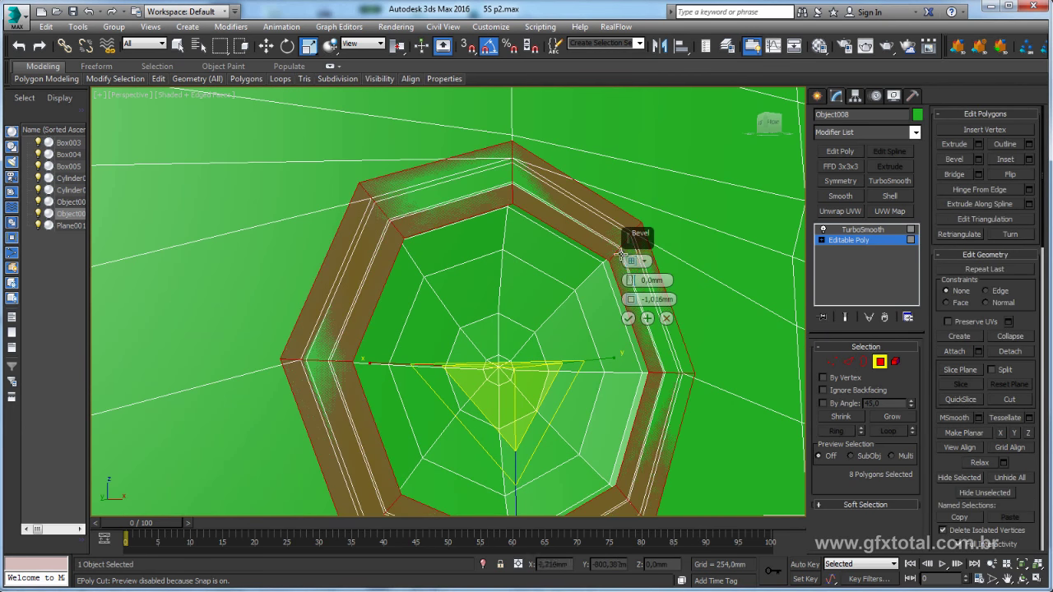
{"action": "right_click", "coordinate": [629, 281]}
{"action": "right_click", "coordinate": [629, 299]}
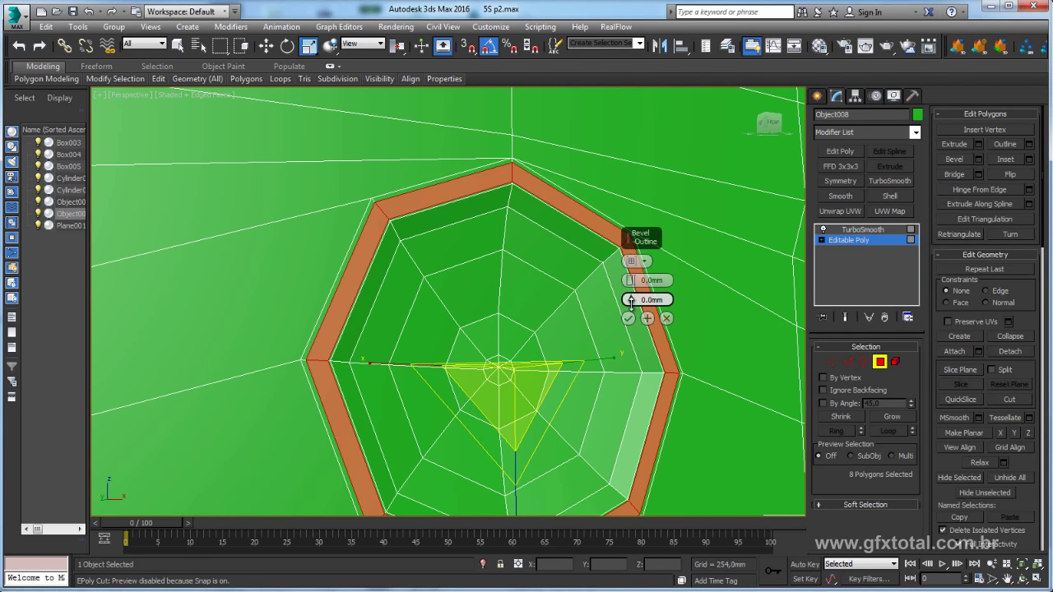
{"action": "left_click", "coordinate": [631, 302]}
{"action": "type", "text": "-0.1"}
{"action": "key", "text": "Return"}
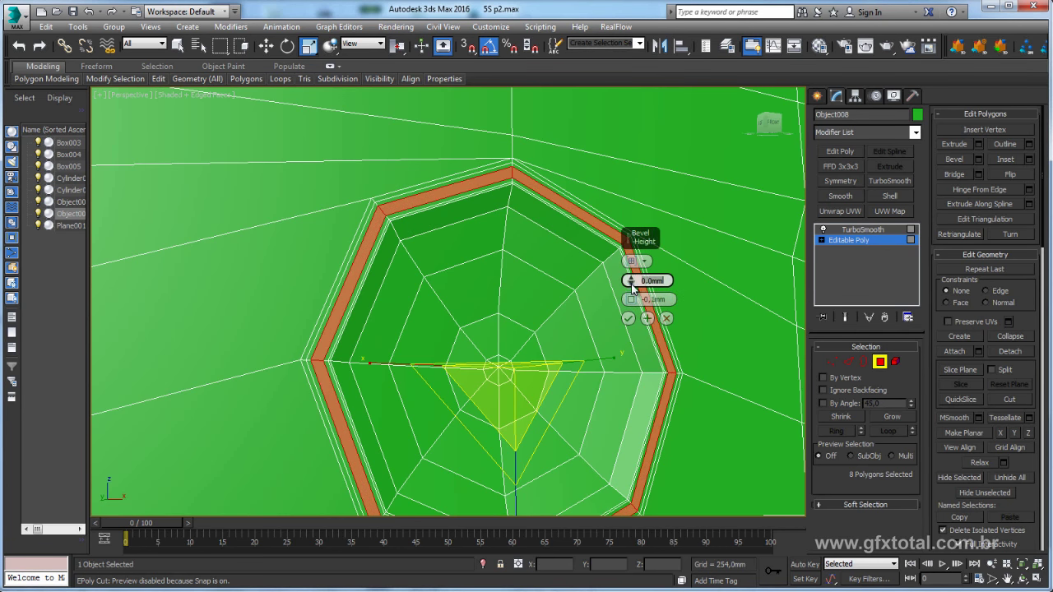
{"action": "left_click_drag", "start_coordinate": [630, 281], "coordinate": [632, 287]}
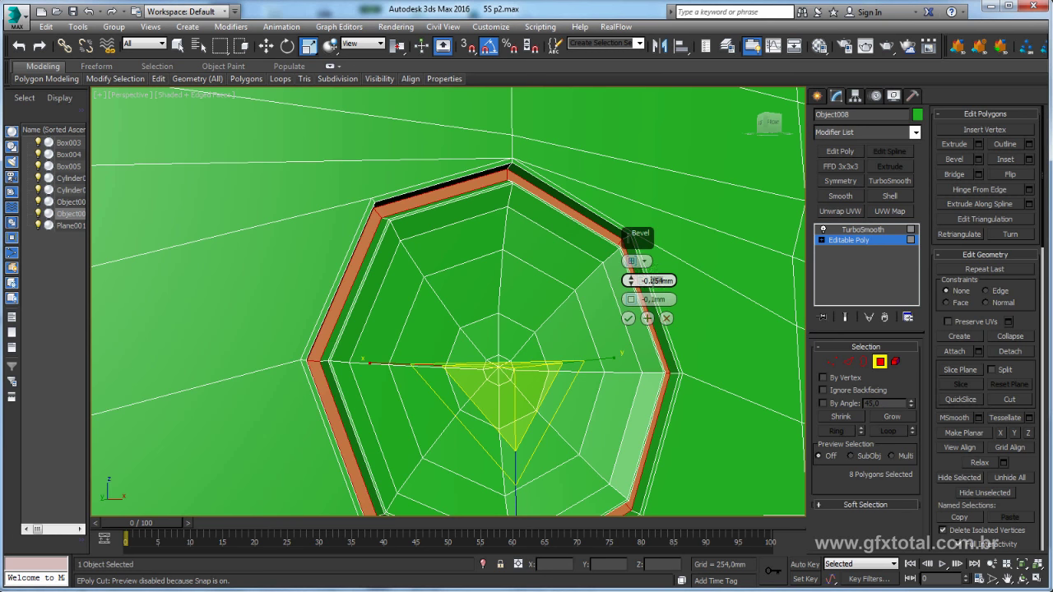
{"action": "type", "text": "-0.1"}
{"action": "key", "text": "Return"}
{"action": "middle_click_drag", "start_coordinate": [537, 292], "coordinate": [592, 288], "text": "alt"}
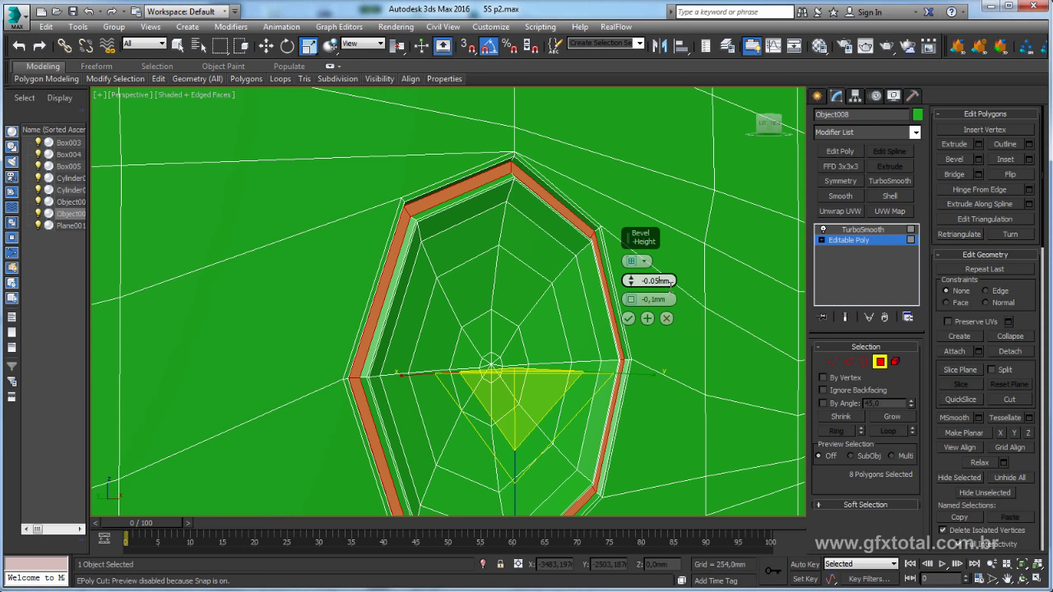
{"action": "key", "text": "Return"}
{"action": "left_click", "coordinate": [629, 319]}
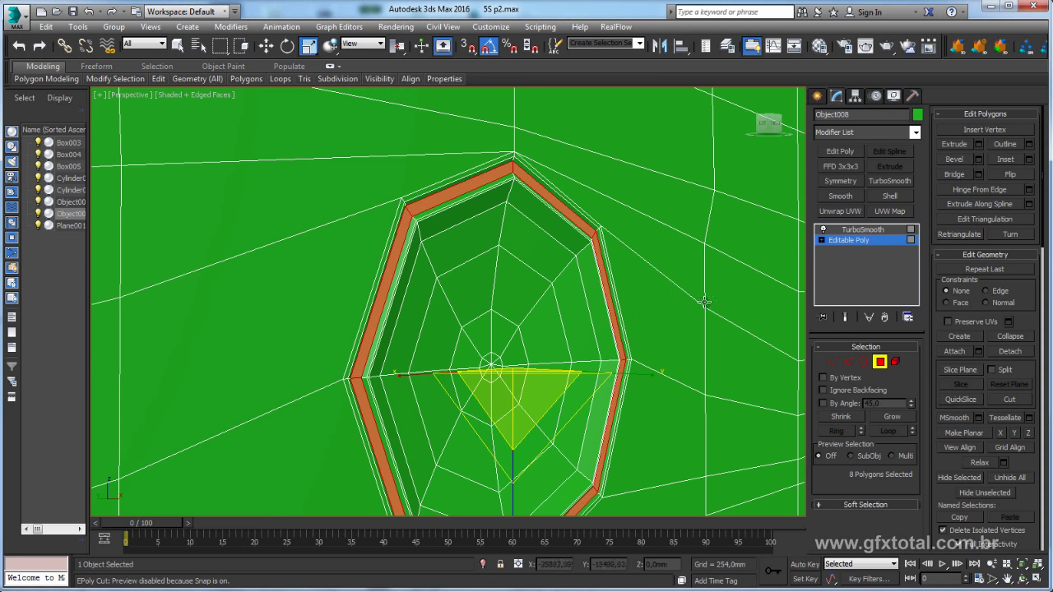
- Return to object level, hide edged faces, and marquee-select all seven phone parts
{"action": "left_click", "coordinate": [861, 230]}
{"action": "scroll", "coordinate": [585, 261], "scroll_direction": "down", "scroll_amount": 6}
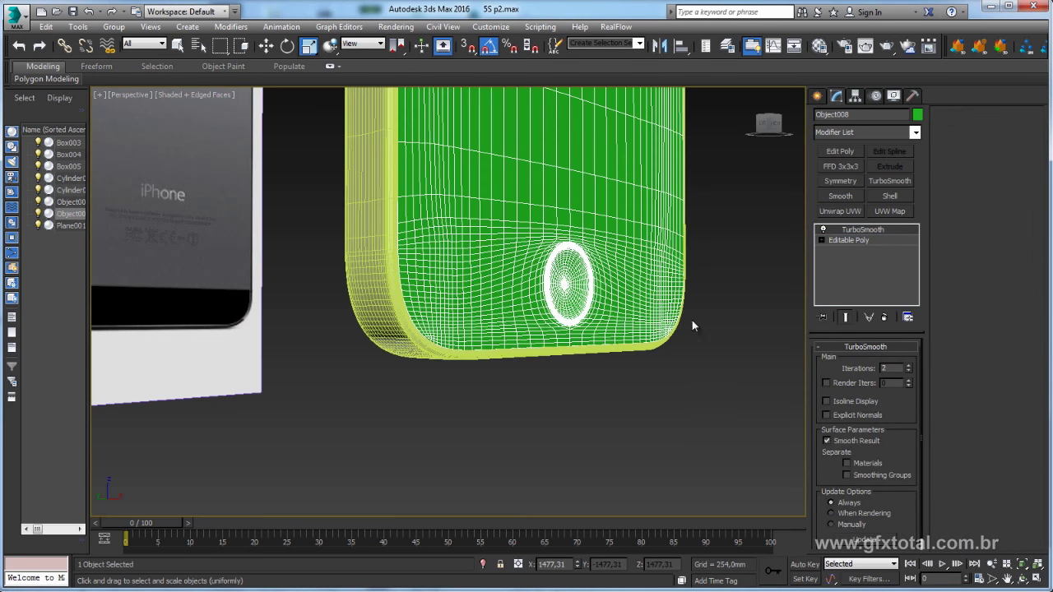
{"action": "left_click", "coordinate": [690, 364]}
{"action": "mouse_move", "coordinate": [690, 365]}
{"action": "middle_mouse_down", "text": "alt"}
{"action": "mouse_move", "coordinate": [573, 369]}
{"action": "mouse_move", "coordinate": [521, 357]}
{"action": "middle_mouse_up", "text": "alt"}
{"action": "key", "text": "F4"}
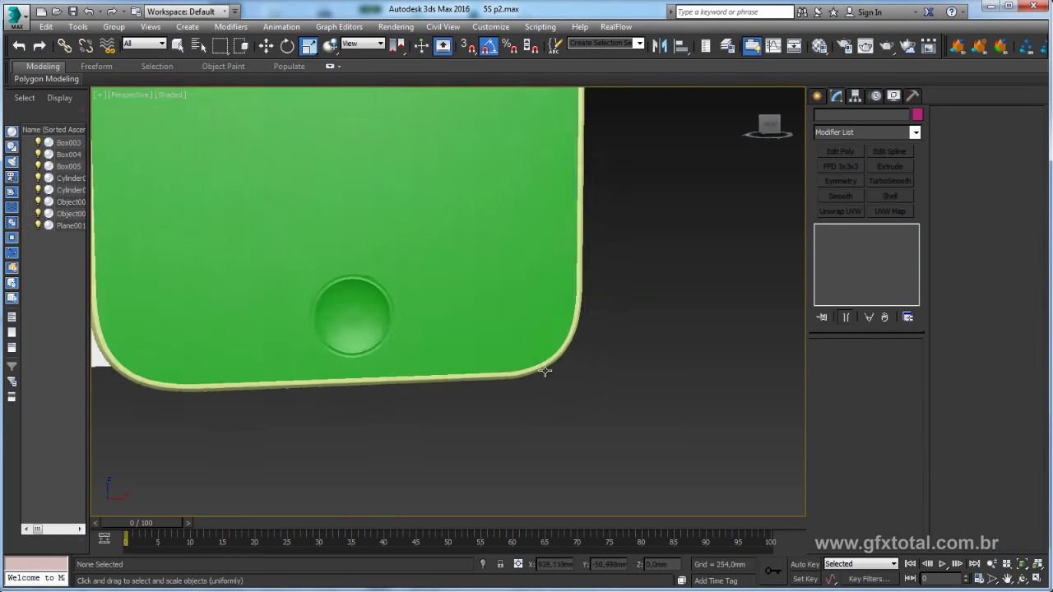
{"action": "left_click", "coordinate": [563, 318]}
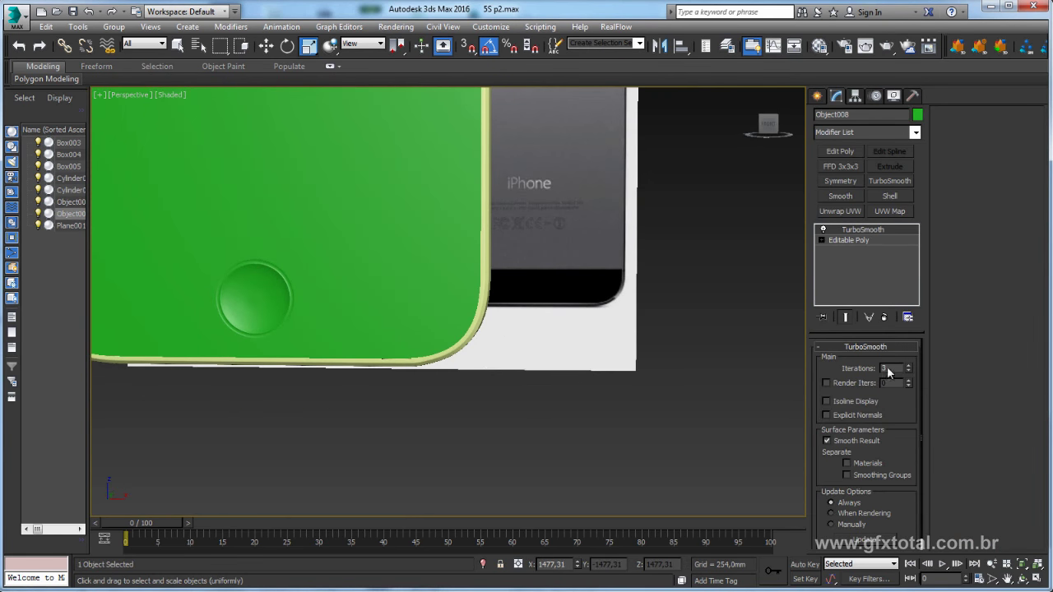
{"action": "left_click", "coordinate": [415, 406]}
{"action": "scroll", "coordinate": [416, 406], "scroll_direction": "down", "scroll_amount": 5}
{"action": "middle_click_drag", "start_coordinate": [416, 405], "coordinate": [592, 321], "text": "alt"}
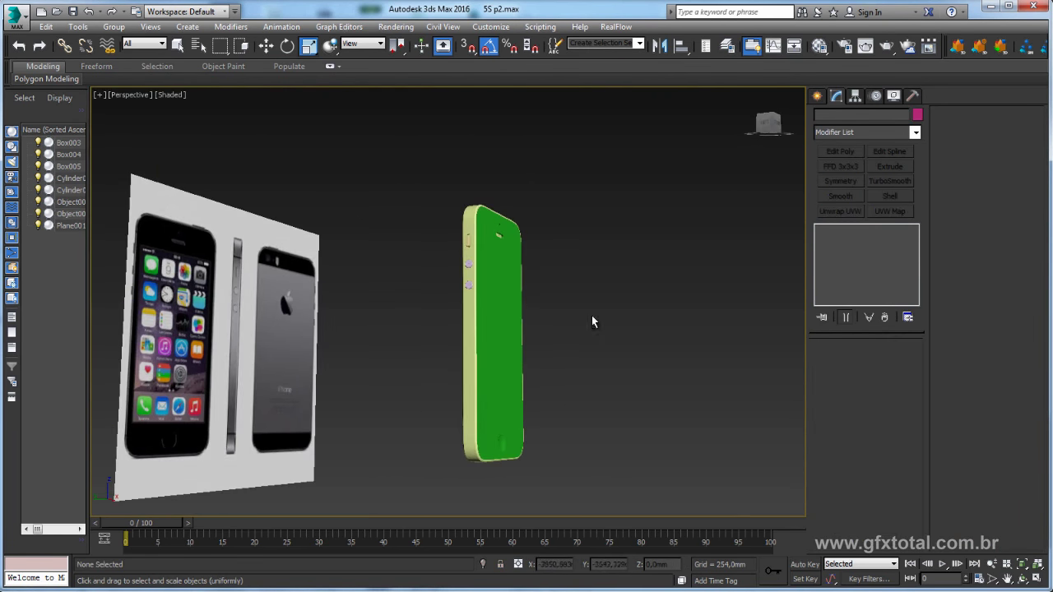
{"action": "left_click_drag", "start_coordinate": [481, 518], "coordinate": [485, 512]}
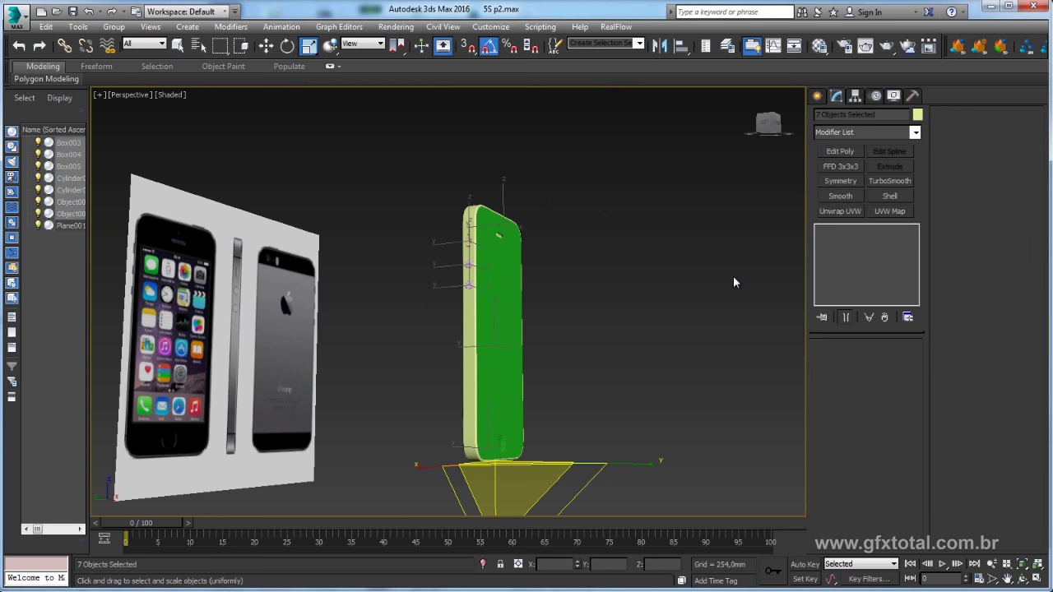
- Set the selected parts' object colour to black and assign them slot 02's grey Standard material
{"action": "left_click", "coordinate": [918, 114]}
{"action": "left_click", "coordinate": [699, 421]}
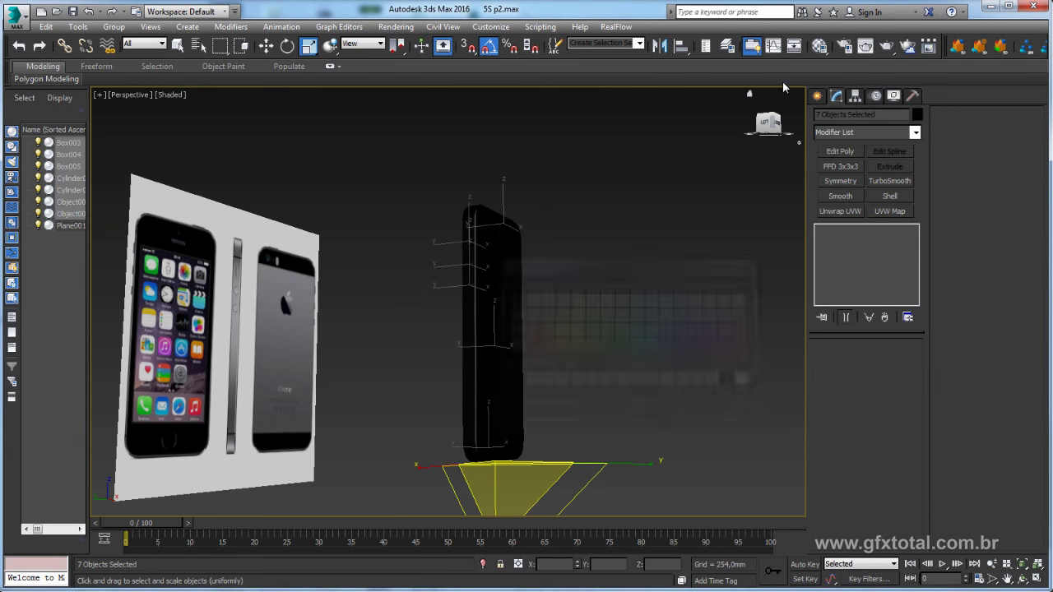
{"action": "left_click", "coordinate": [819, 45]}
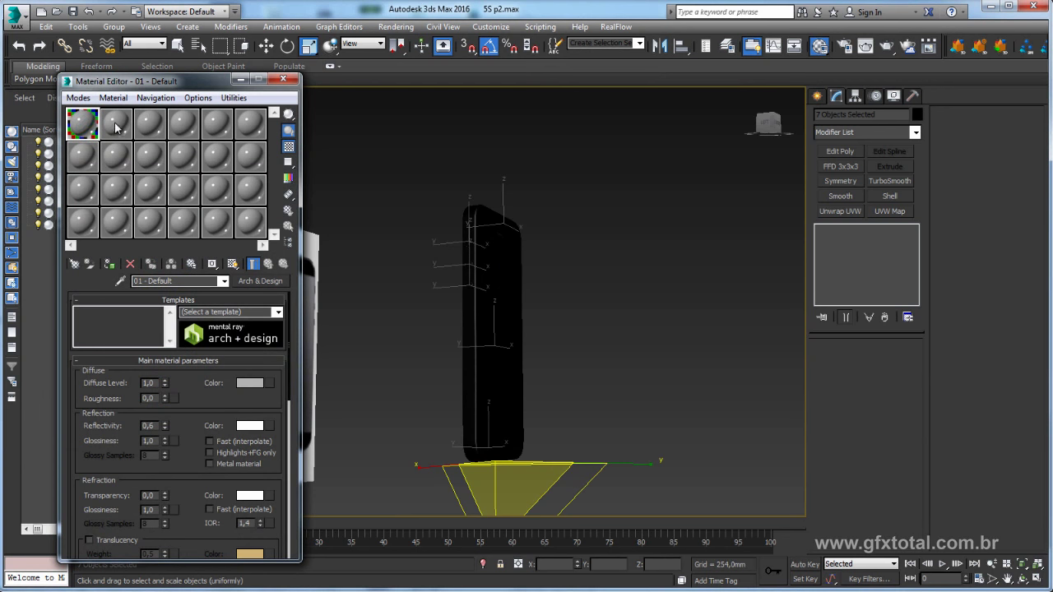
{"action": "left_click", "coordinate": [115, 127]}
{"action": "left_click", "coordinate": [109, 264]}
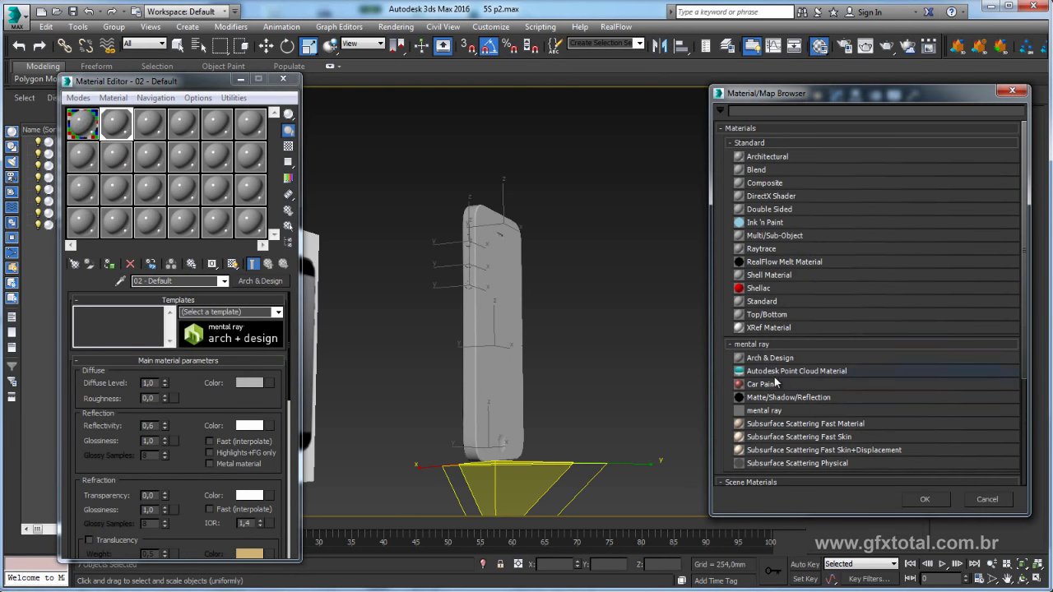
{"action": "double_click", "coordinate": [762, 301]}
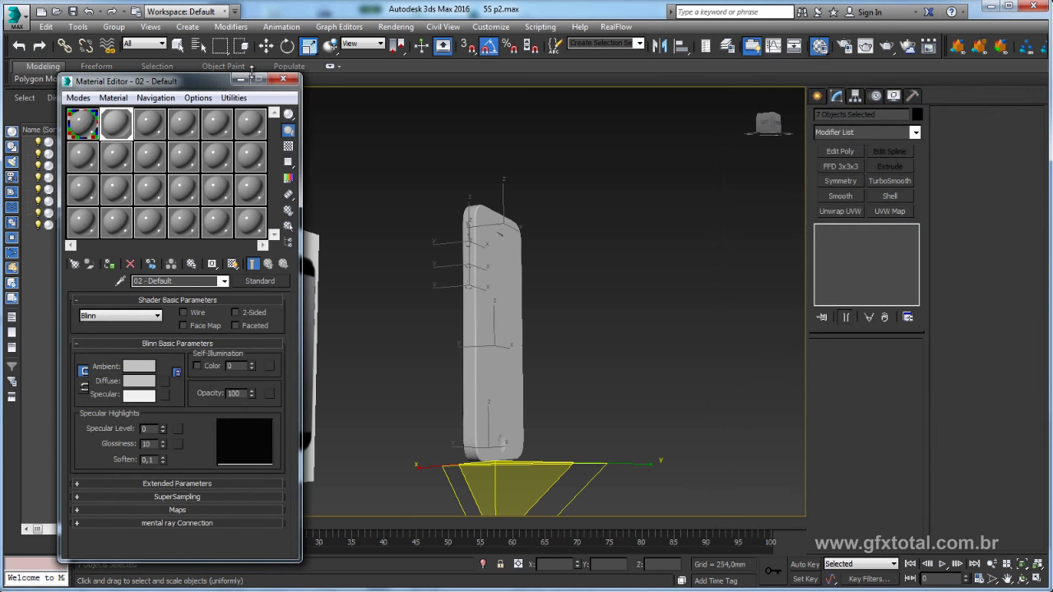
{"action": "left_click", "coordinate": [292, 82]}
- Deselect everything, toggle edged faces, and orbit to a low front view of the phone
{"action": "left_click", "coordinate": [709, 320]}
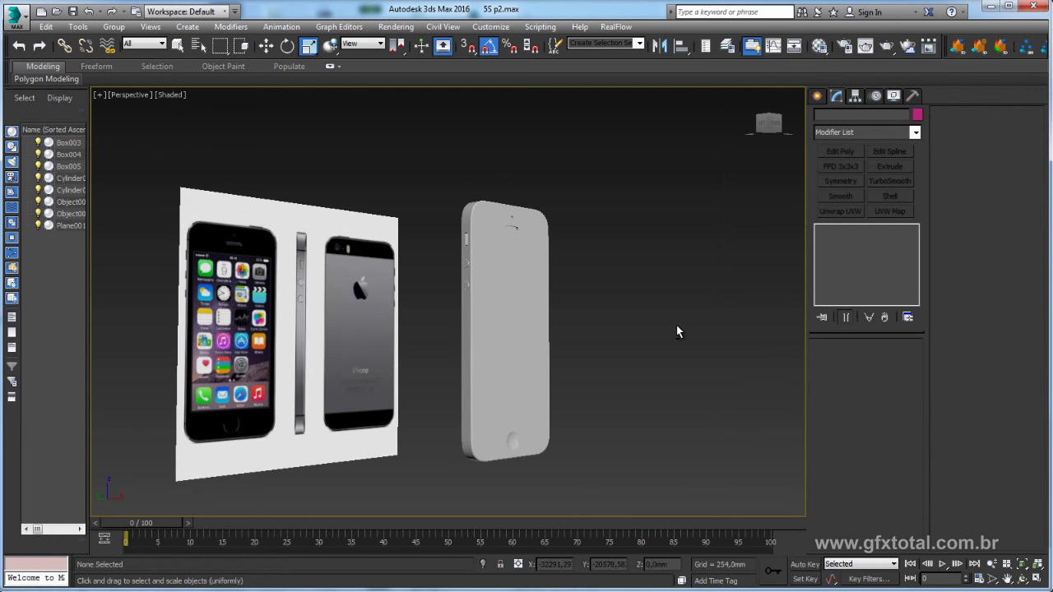
{"action": "key", "text": "F4"}
{"action": "mouse_move", "coordinate": [675, 324]}
{"action": "middle_mouse_down", "text": "alt"}
{"action": "mouse_move", "coordinate": [641, 350]}
{"action": "mouse_move", "coordinate": [624, 340]}
{"action": "middle_mouse_up", "text": "alt"}
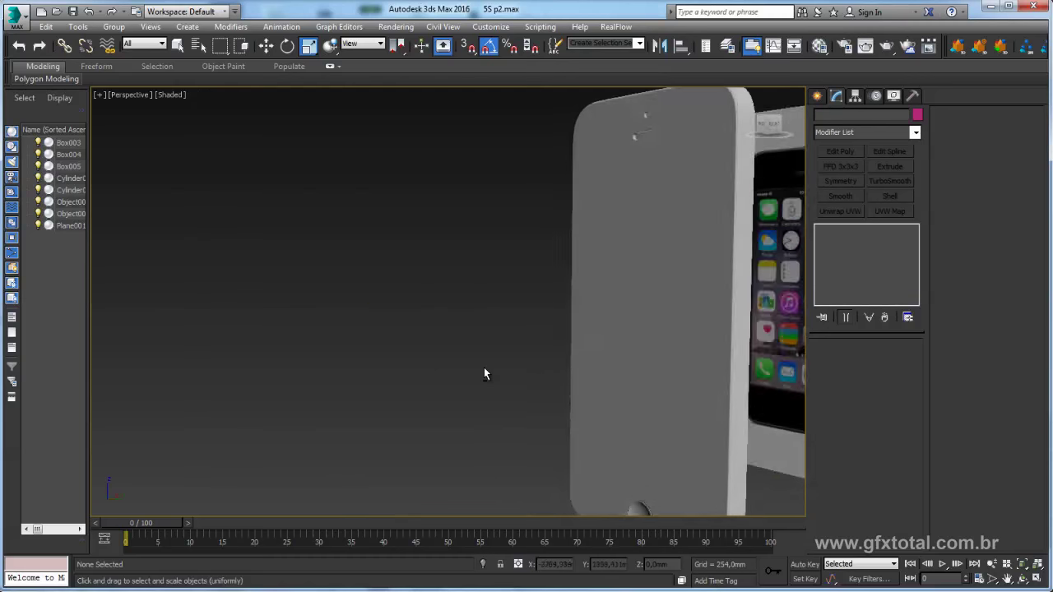
{"action": "scroll", "coordinate": [483, 367], "scroll_direction": "down", "scroll_amount": 5}
{"action": "mouse_move", "coordinate": [508, 371]}
{"action": "middle_mouse_down", "text": "alt"}
{"action": "mouse_move", "coordinate": [407, 338]}
{"action": "mouse_move", "coordinate": [411, 293]}
{"action": "mouse_move", "coordinate": [495, 280]}
{"action": "mouse_move", "coordinate": [548, 235]}
{"action": "mouse_move", "coordinate": [612, 343]}
{"action": "mouse_move", "coordinate": [597, 411]}
{"action": "mouse_move", "coordinate": [456, 261]}
{"action": "mouse_move", "coordinate": [444, 272]}
{"action": "middle_mouse_up", "text": "alt"}
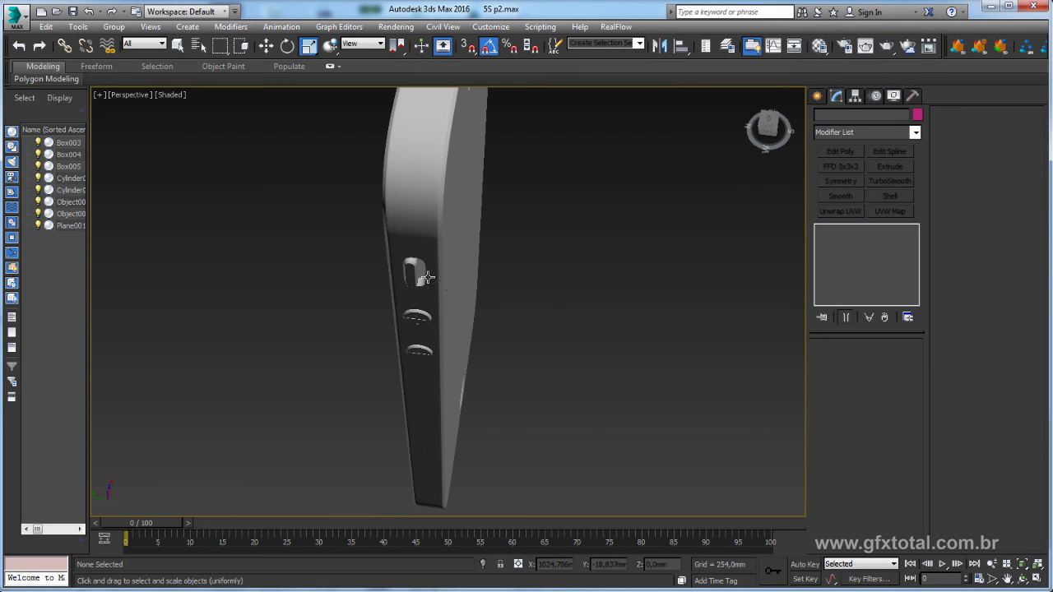
{"action": "scroll", "coordinate": [444, 271], "scroll_direction": "up", "scroll_amount": 2}
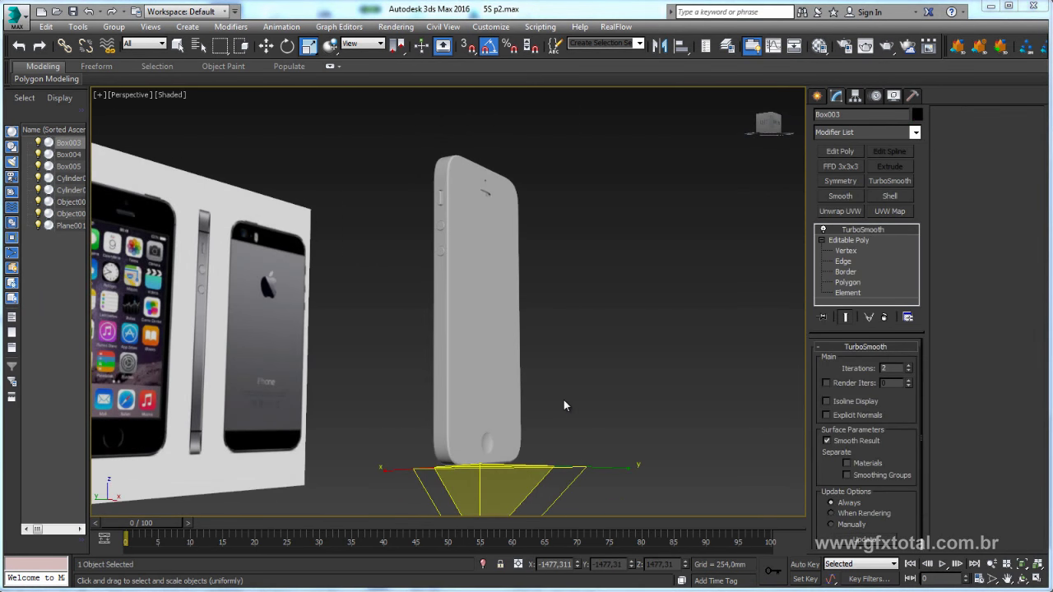